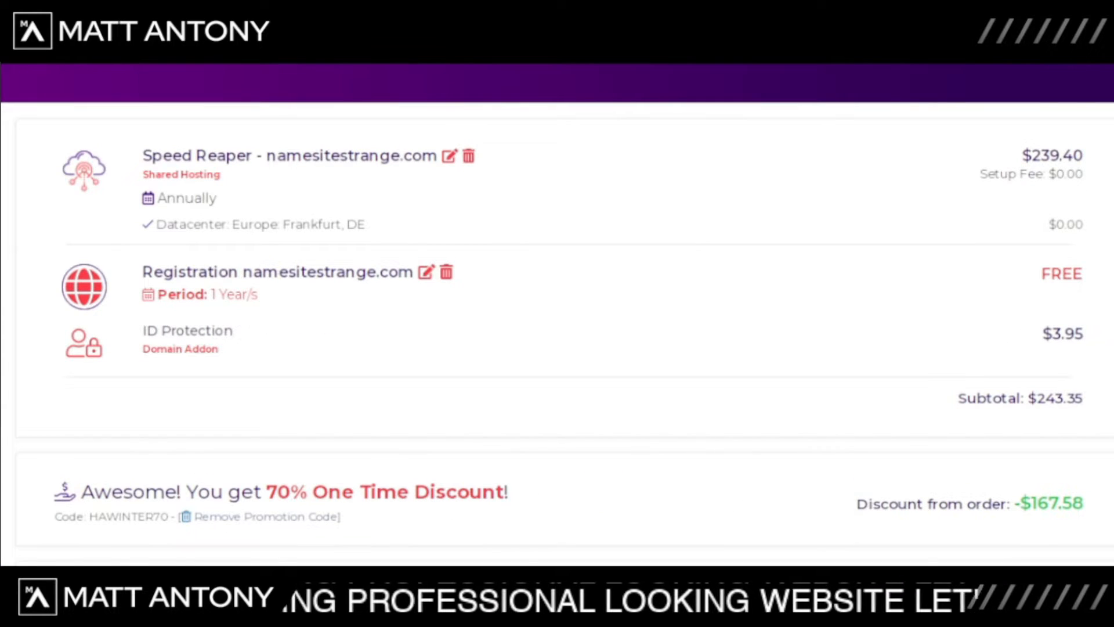
# Step: Review the HostArmada order summary, highlighting the -$167.58 discount and the $75.77 total due
pyautogui.scroll(-3, 557, 313)
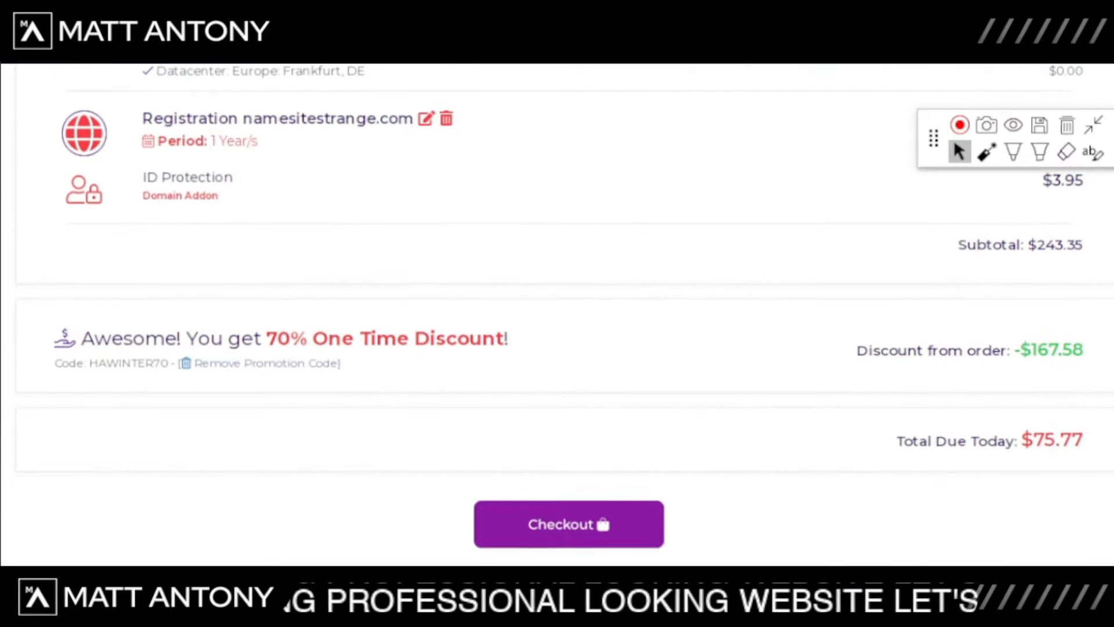
pyautogui.scroll(4, 557, 313)
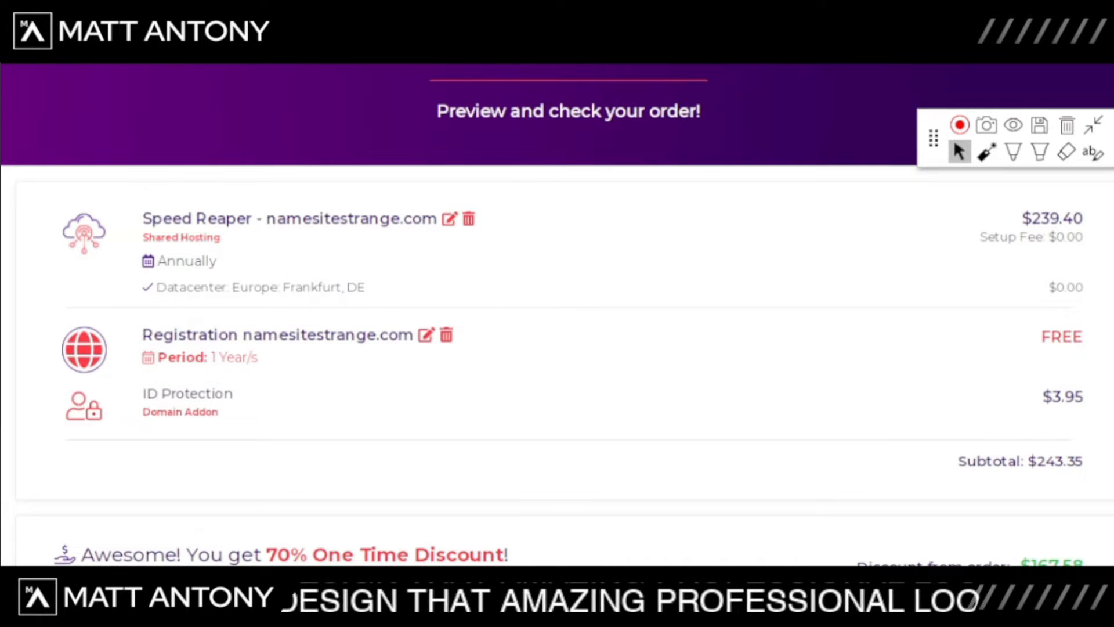
pyautogui.scroll(1, 557, 313)
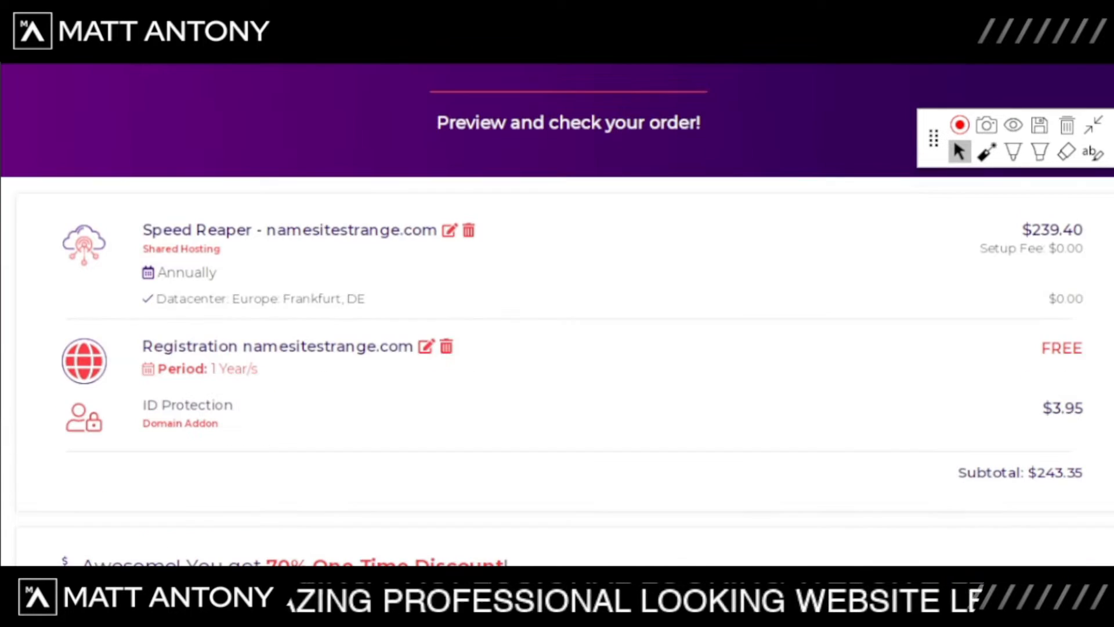
pyautogui.scroll(-3, 557, 313)
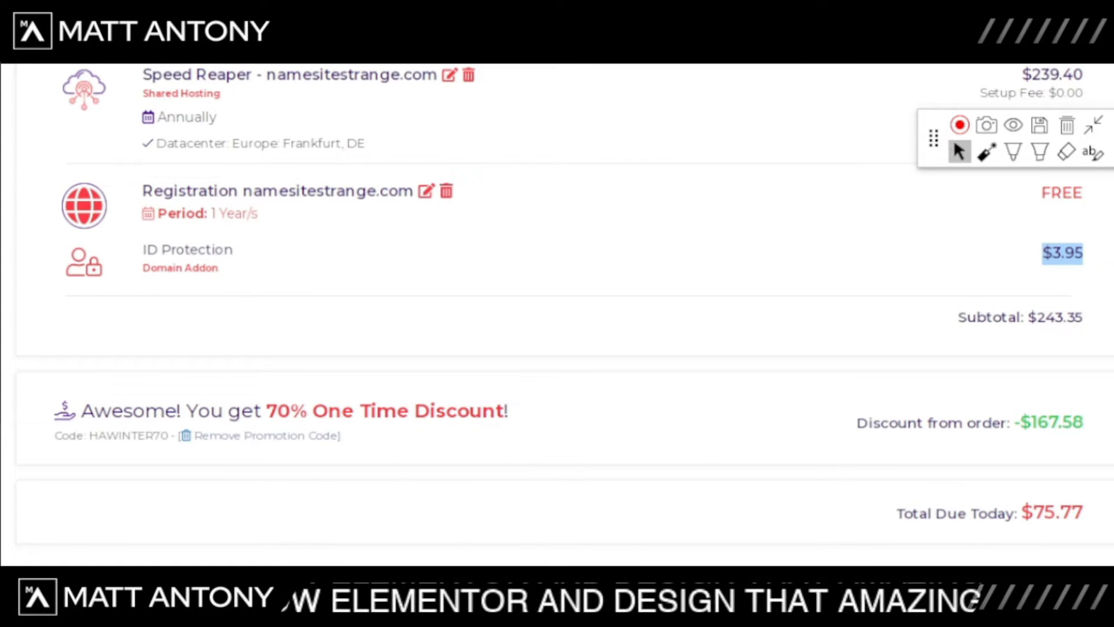
pyautogui.scroll(-2, 558, 313)
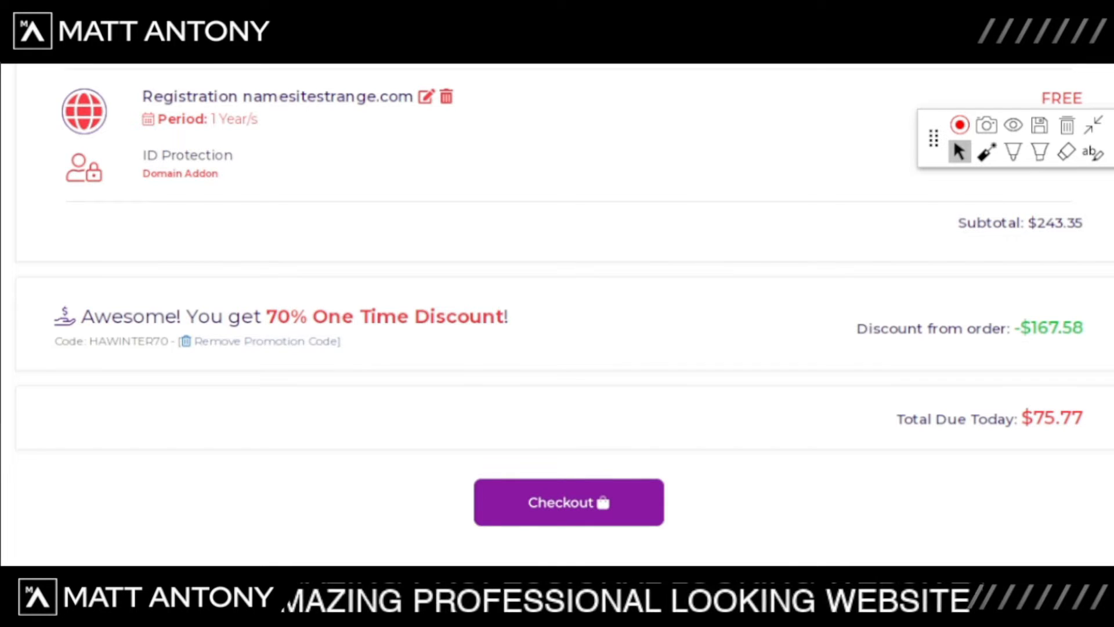
pyautogui.tripleClick(970, 329)
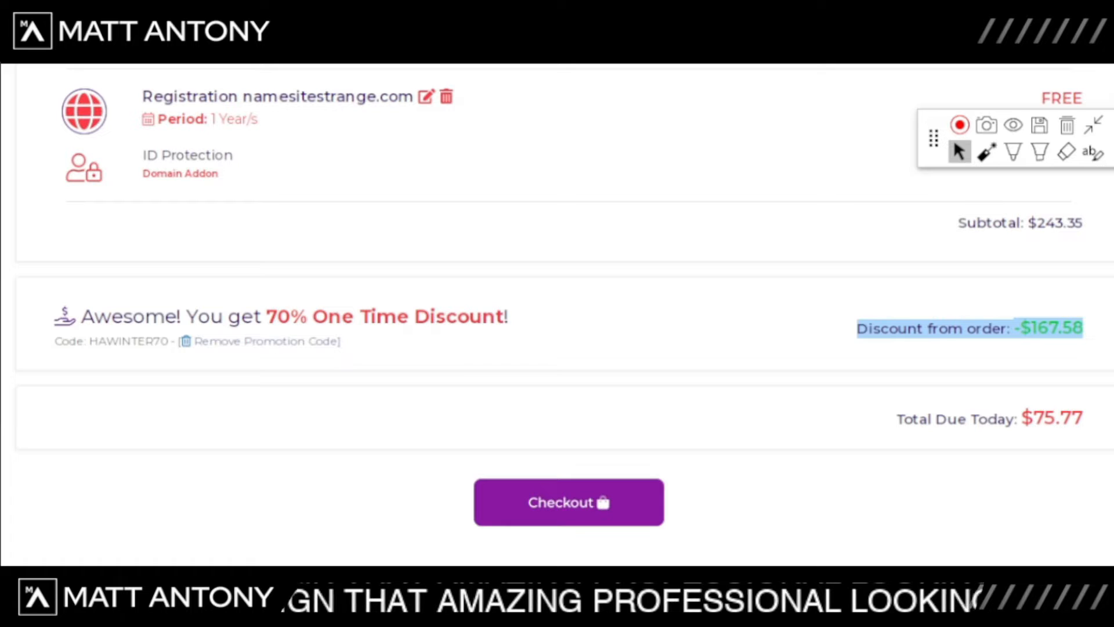
pyautogui.scroll(-2, 557, 313)
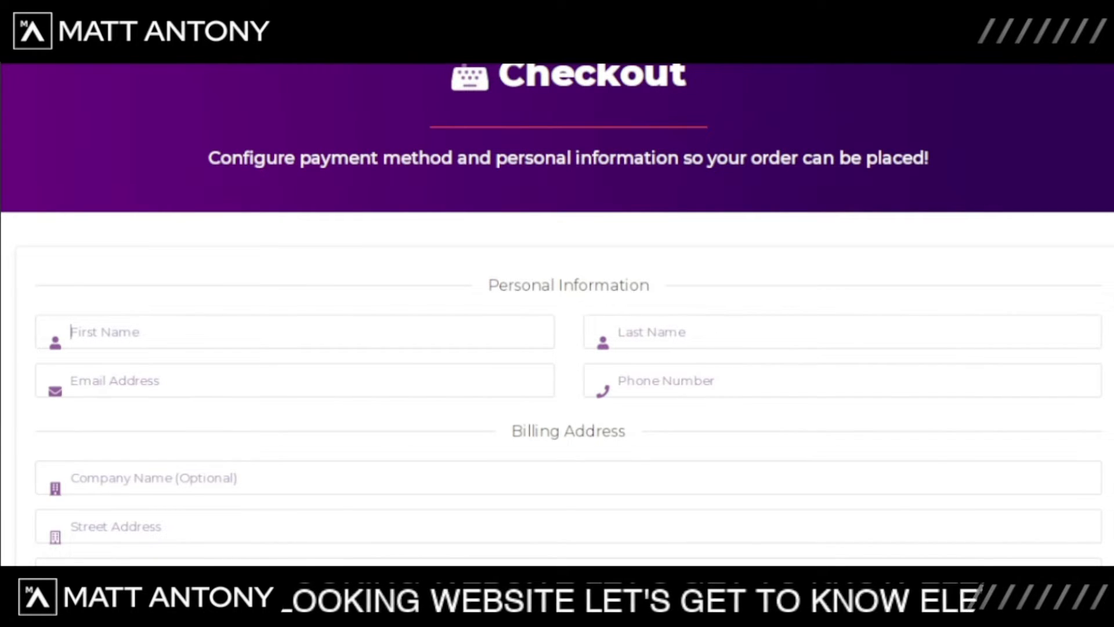
# Step: Scroll down through the HostArmada checkout form with personal, billing and payment details
pyautogui.scroll(-6, 557, 313)
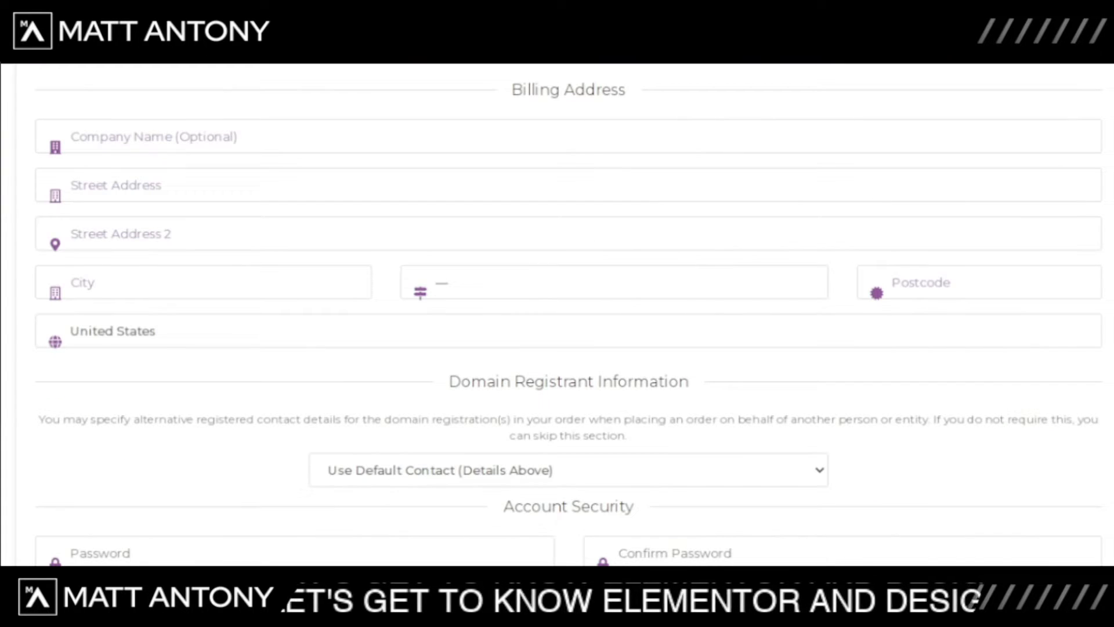
pyautogui.scroll(-3, 557, 313)
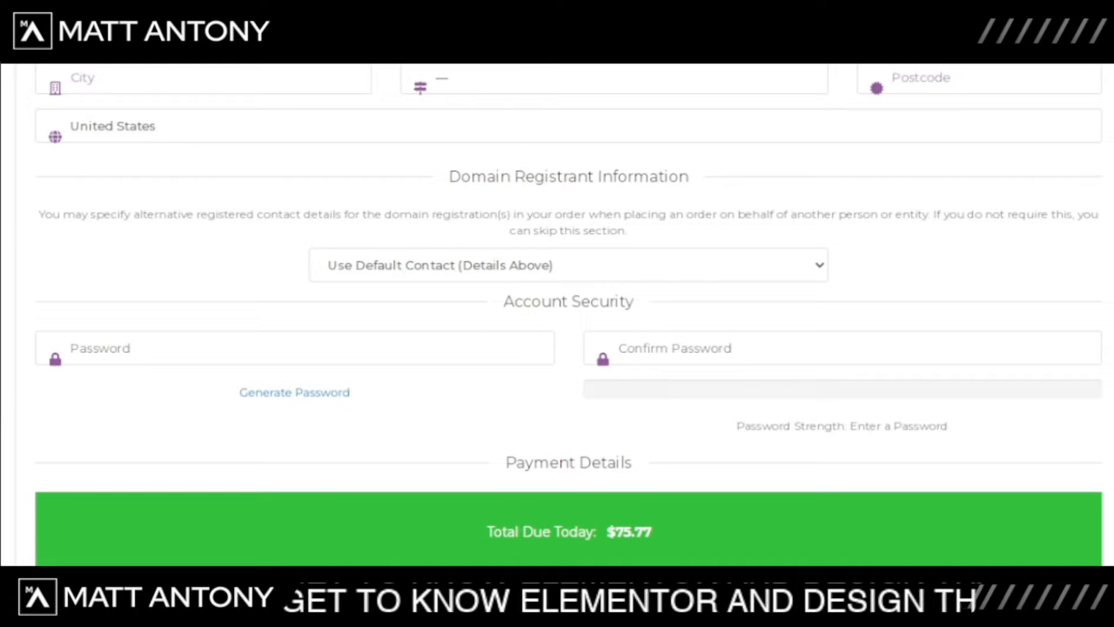
pyautogui.scroll(-2, 557, 314)
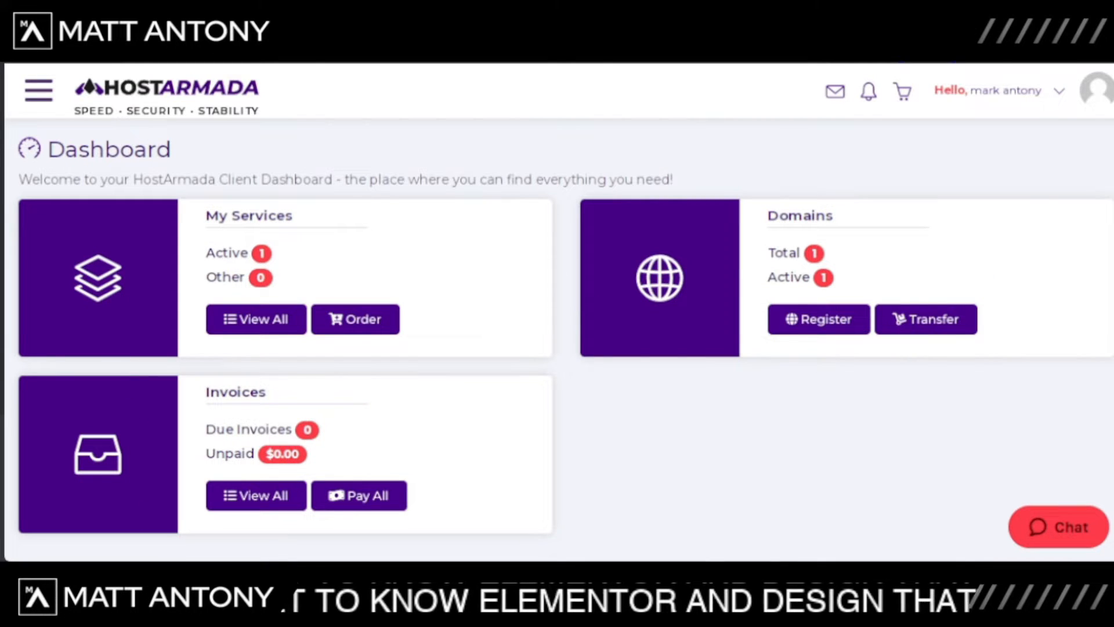
# Step: Open cPanel for the Speed Reaper hosting service and launch Softaculous Apps Installer
pyautogui.scroll(-9, 557, 339)
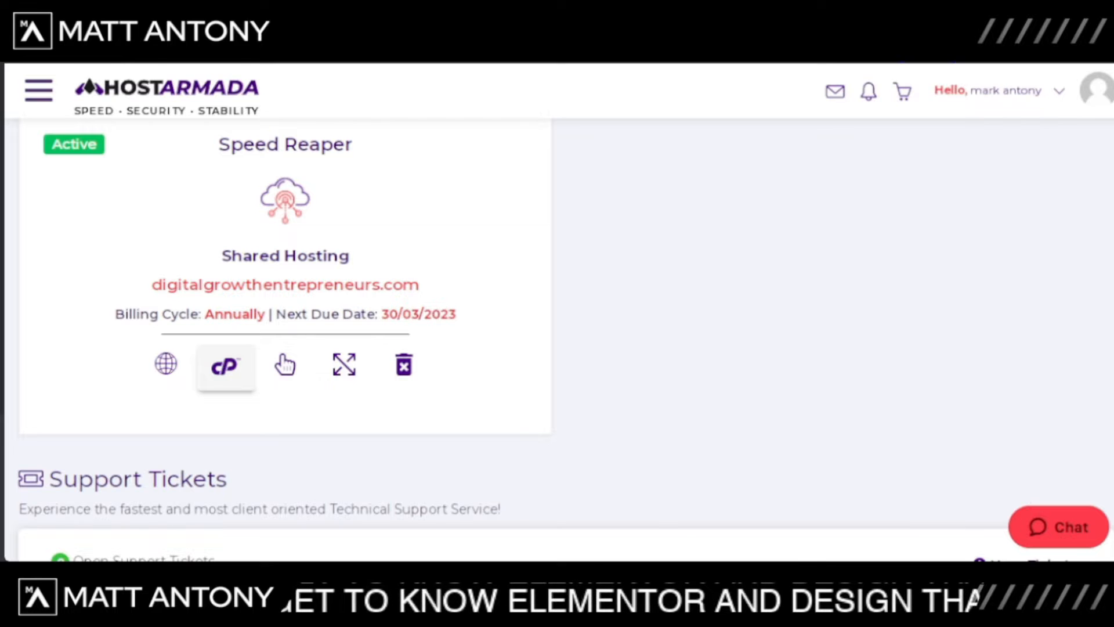
pyautogui.click(226, 367)
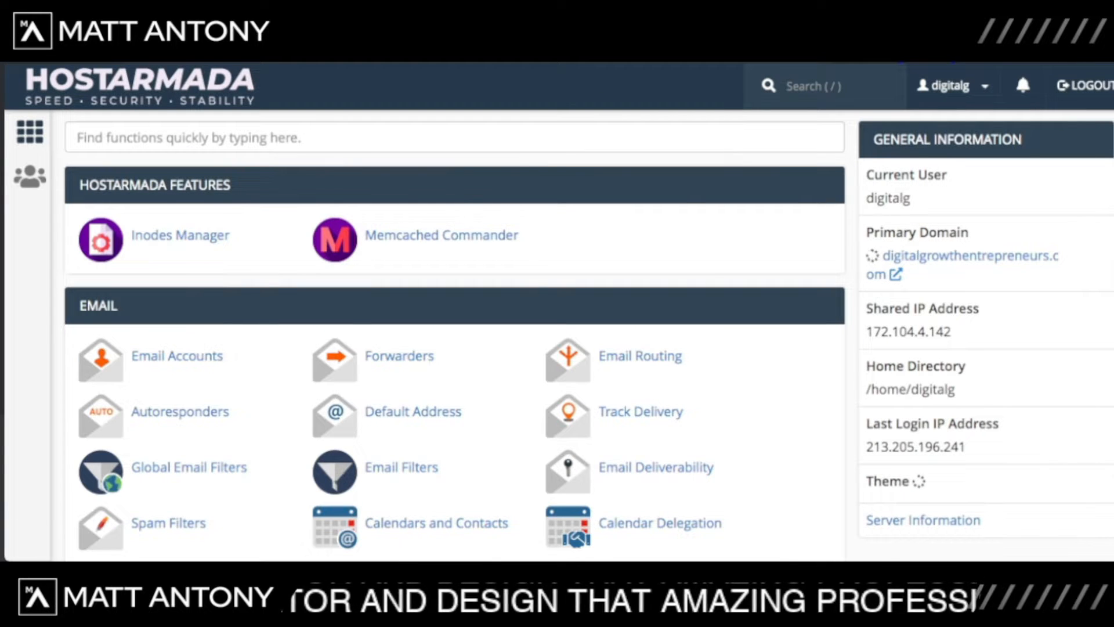
pyautogui.scroll(-4, 401, 238)
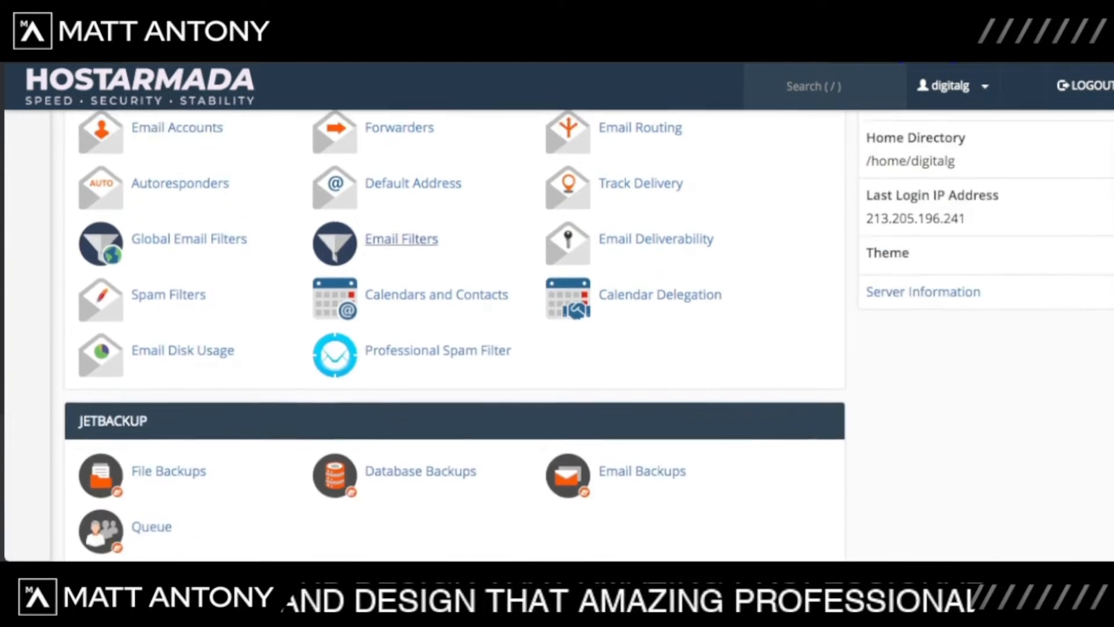
pyautogui.scroll(-3, 401, 239)
pyautogui.scroll(-15, 402, 239)
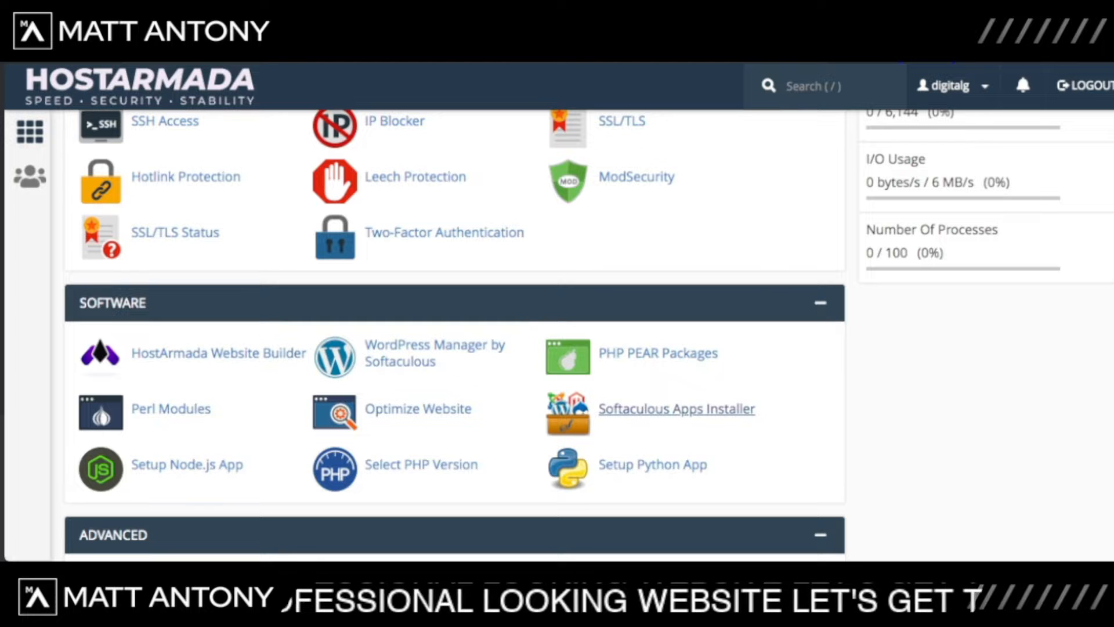
pyautogui.click(676, 409)
pyautogui.scroll(-3, 661, 313)
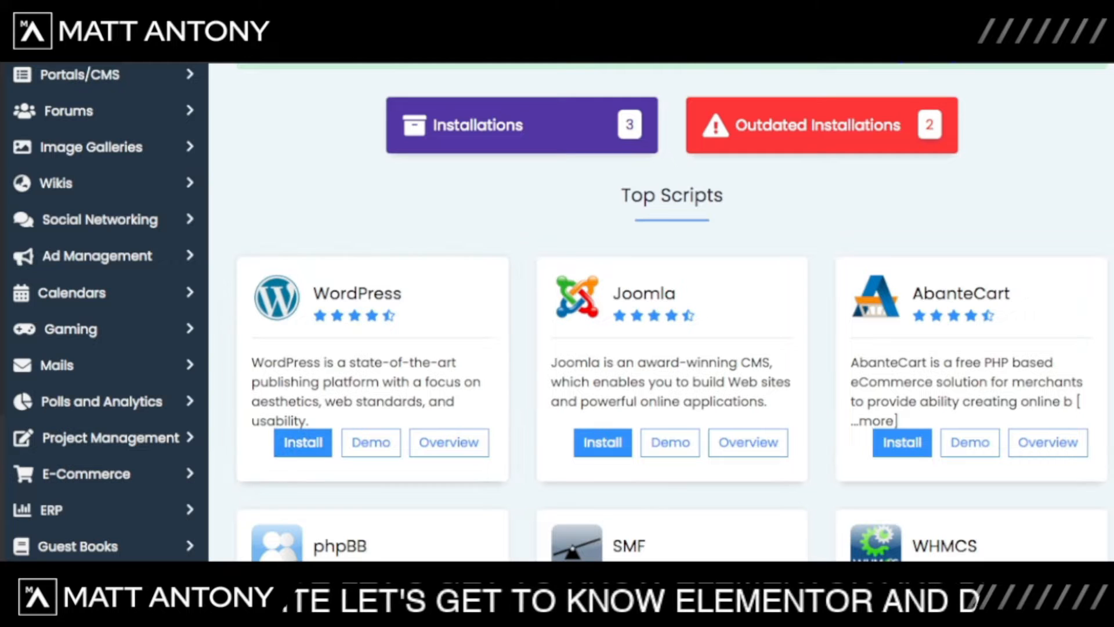
pyautogui.click(303, 442)
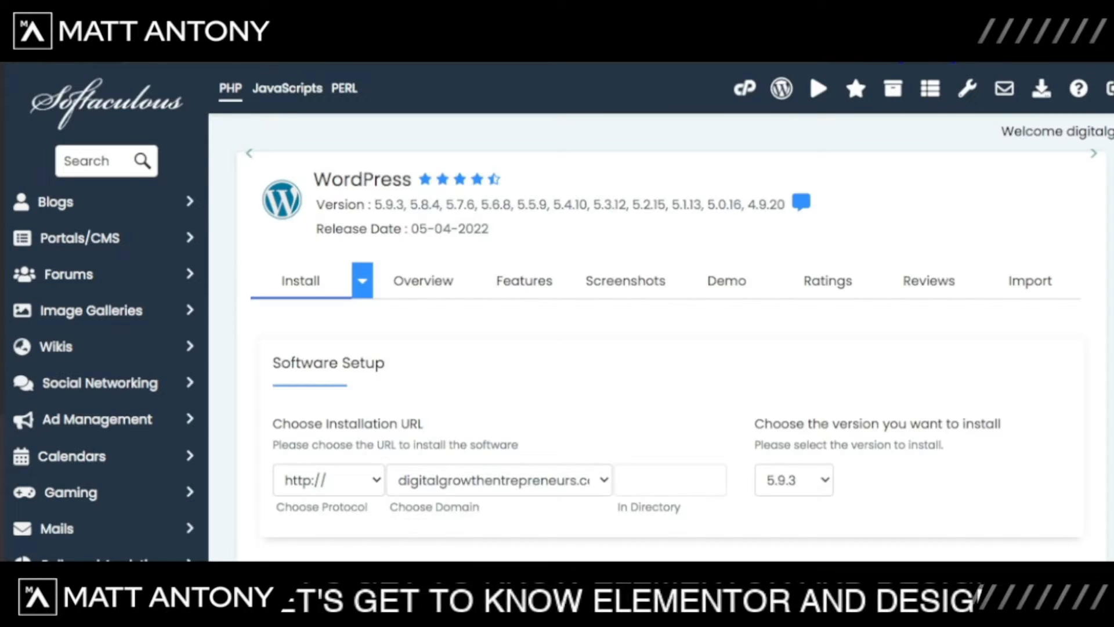
pyautogui.scroll(-5, 662, 313)
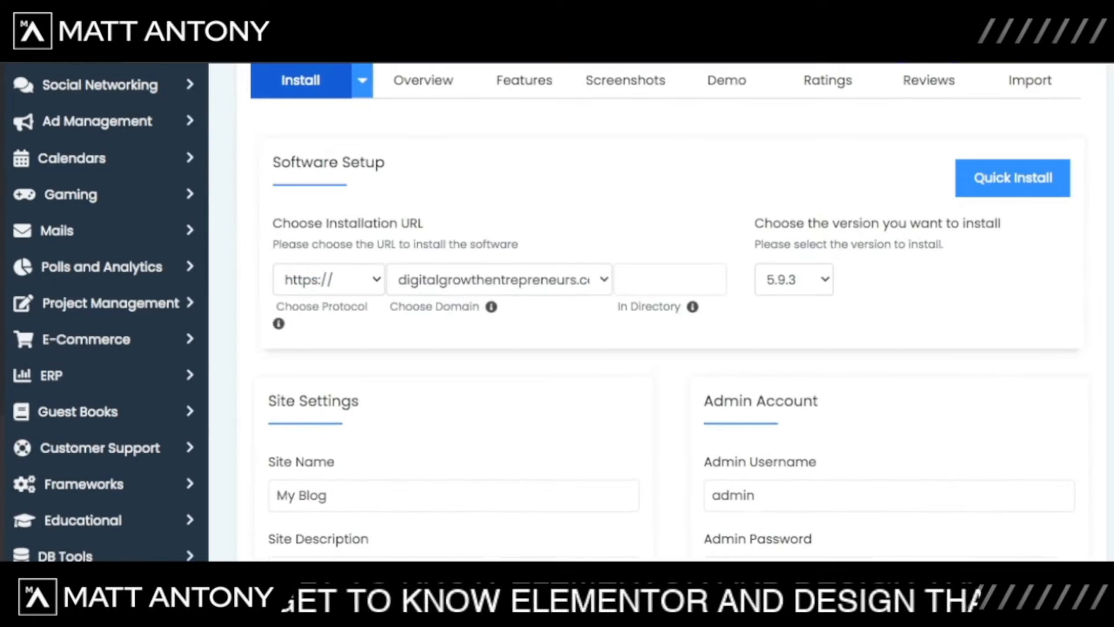
pyautogui.scroll(1, 662, 313)
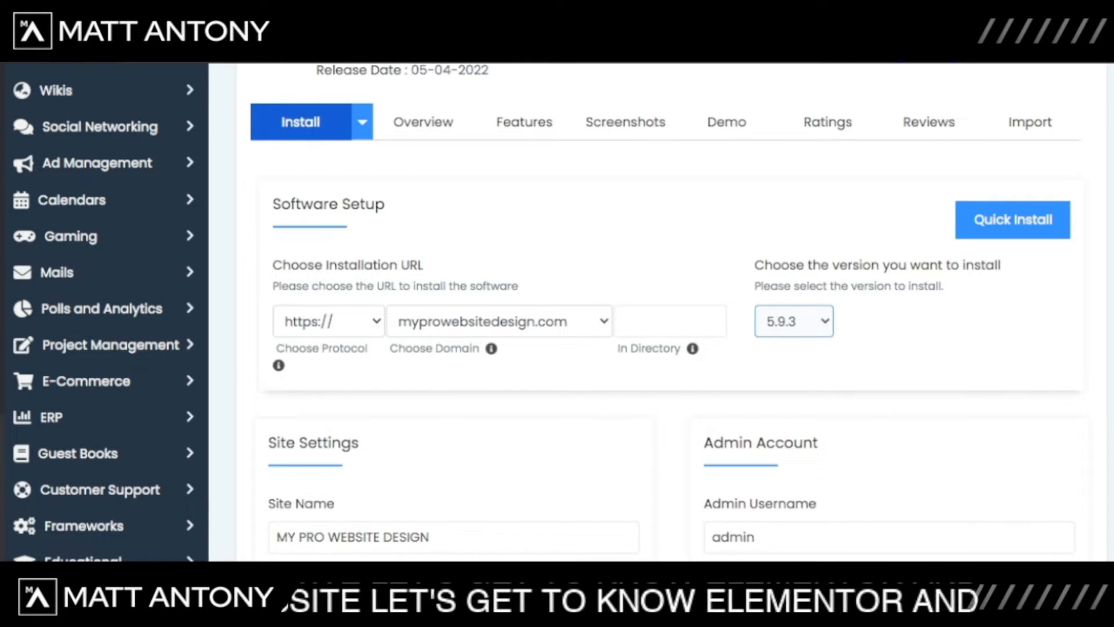
pyautogui.scroll(-3, 662, 313)
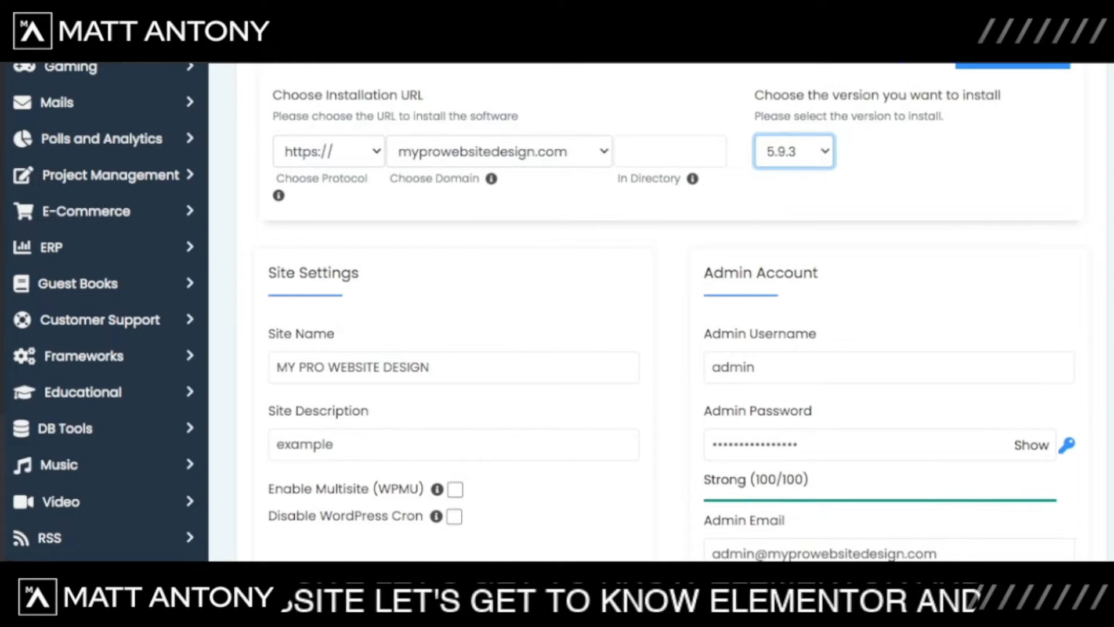
pyautogui.scroll(-1, 349, 316)
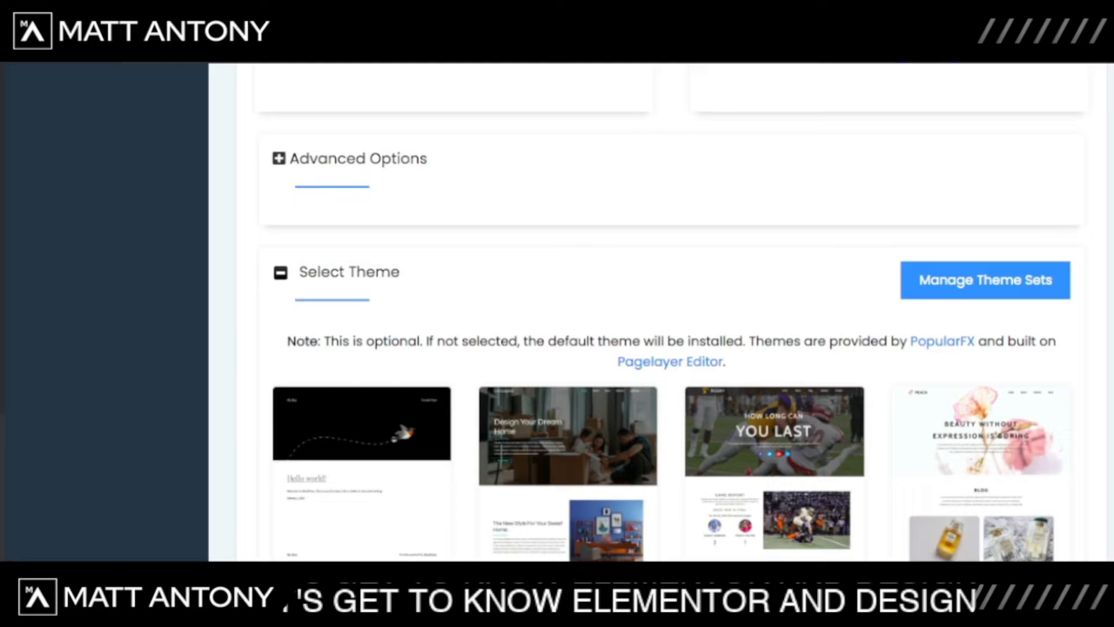
pyautogui.click(279, 159)
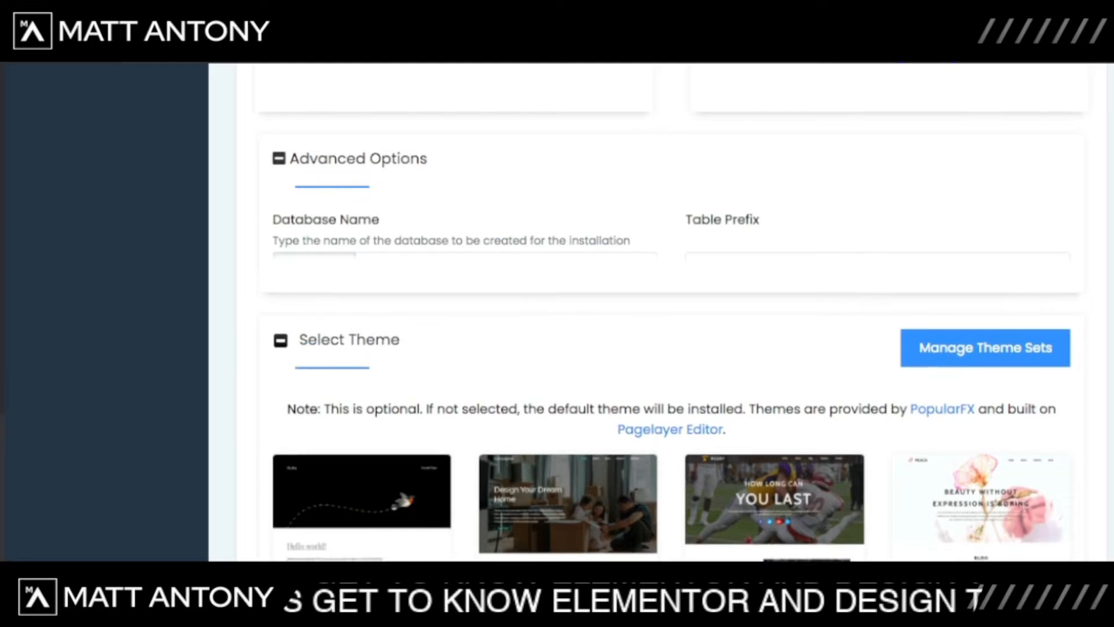
pyautogui.click(279, 158)
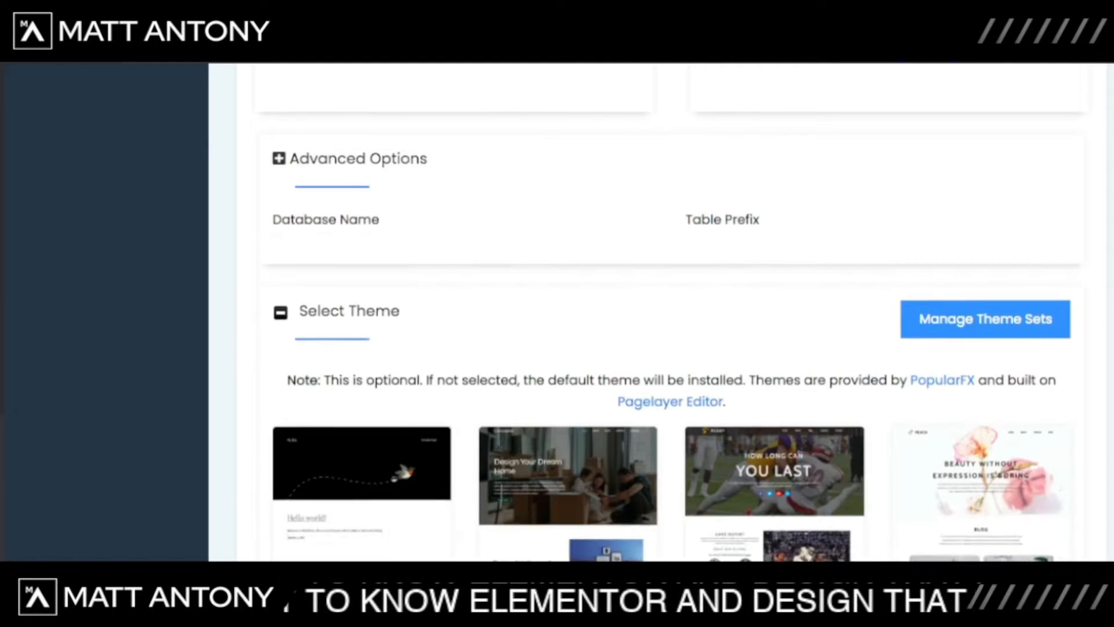
pyautogui.scroll(-3, 671, 313)
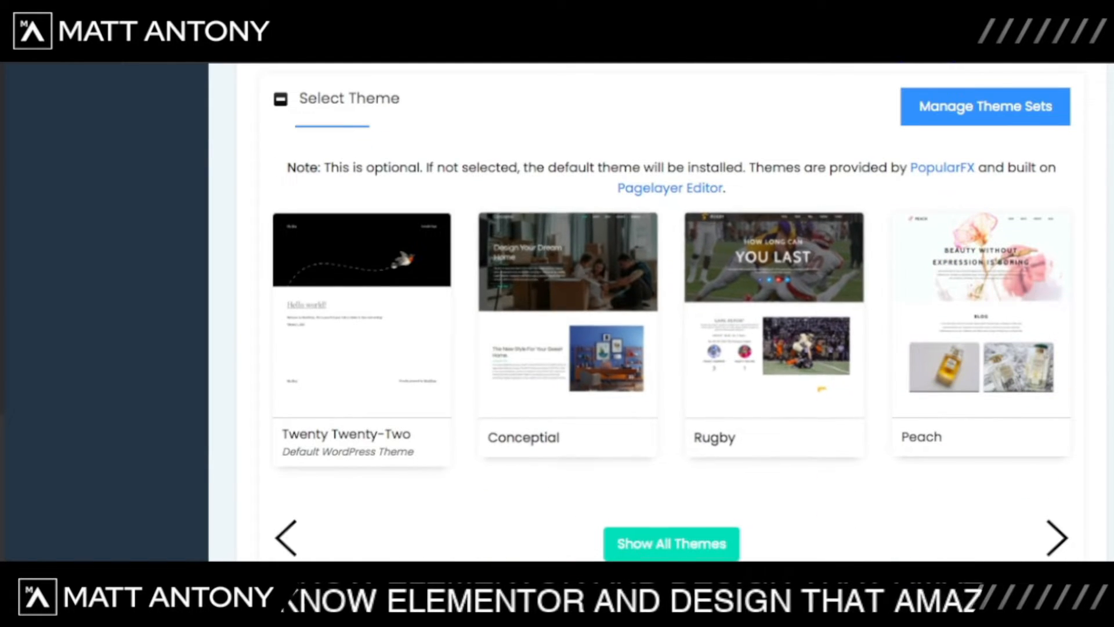
pyautogui.scroll(-3, 671, 313)
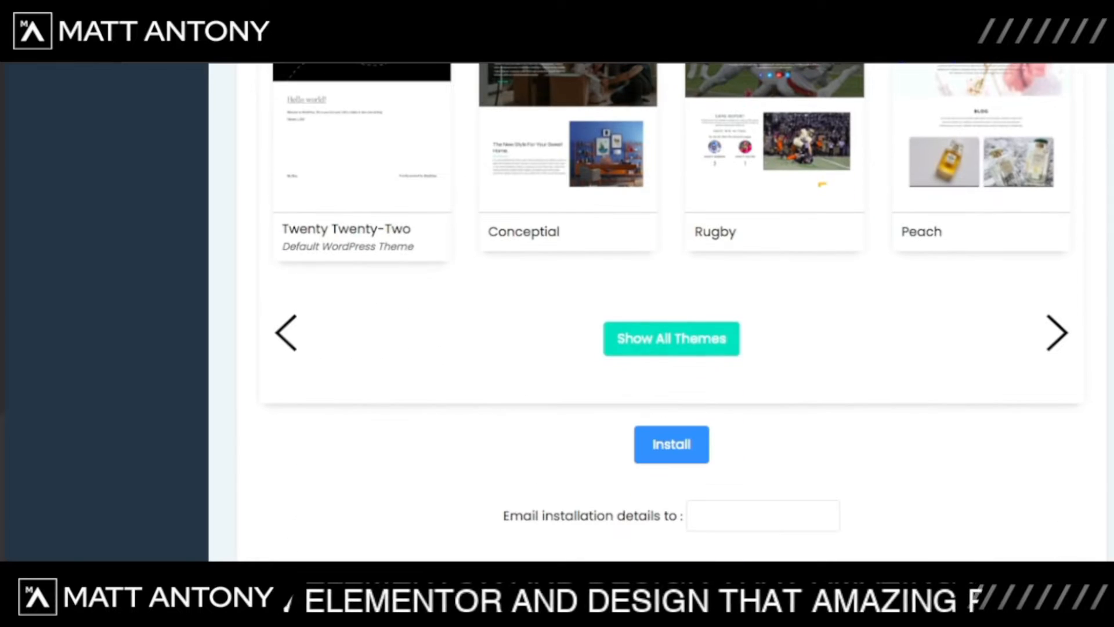
pyautogui.scroll(-2, 671, 313)
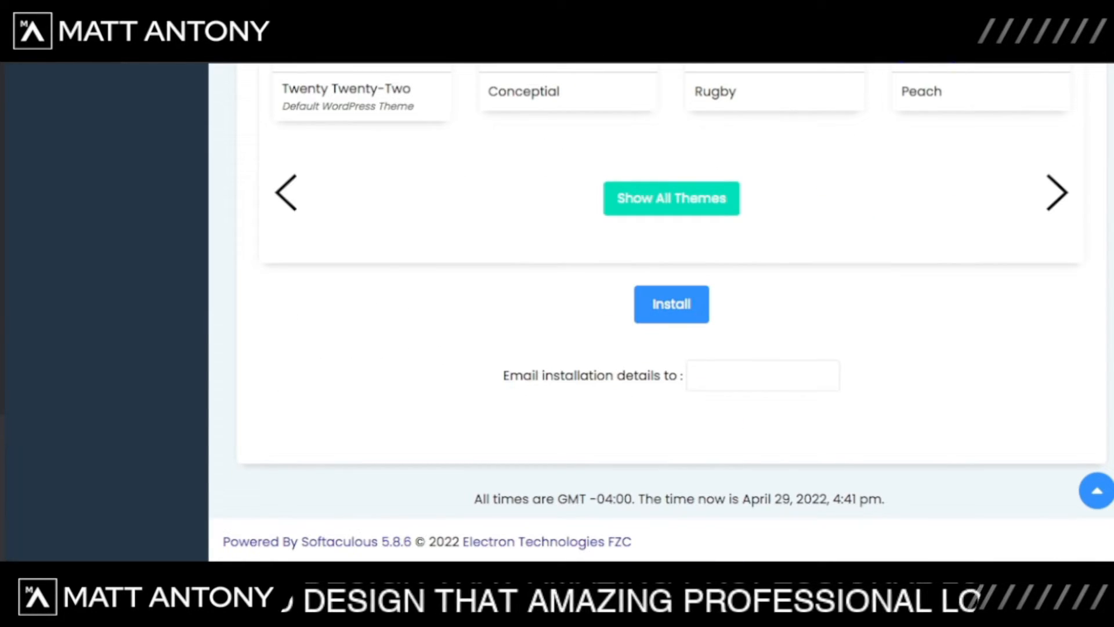
pyautogui.click(671, 304)
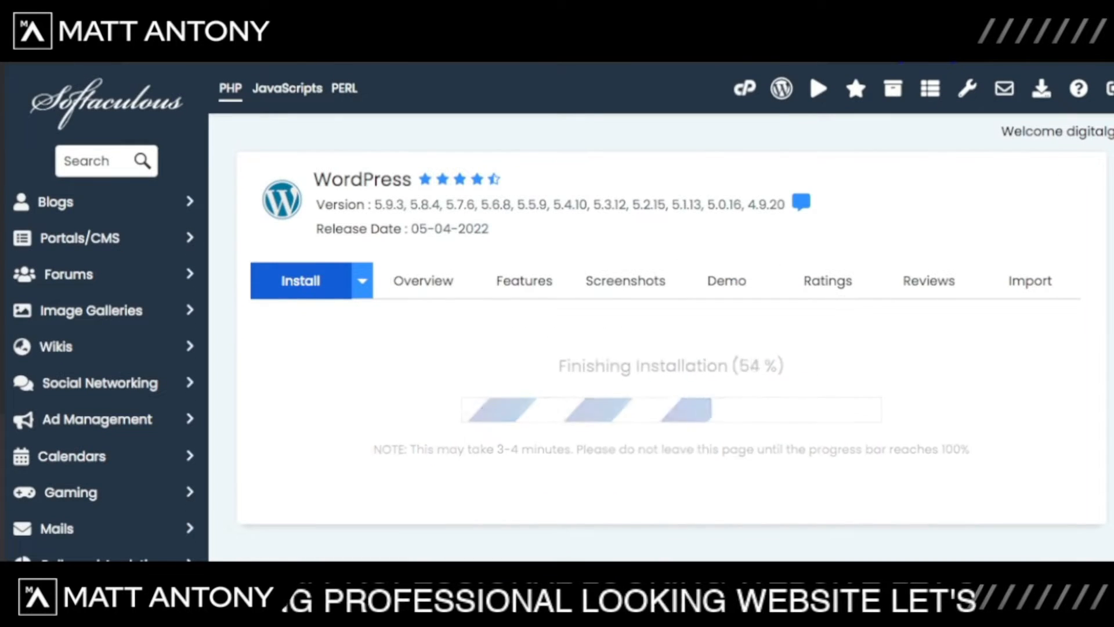
# Step: Scroll to the installation success message and bring up options for the new site's URL
pyautogui.scroll(-2, 661, 313)
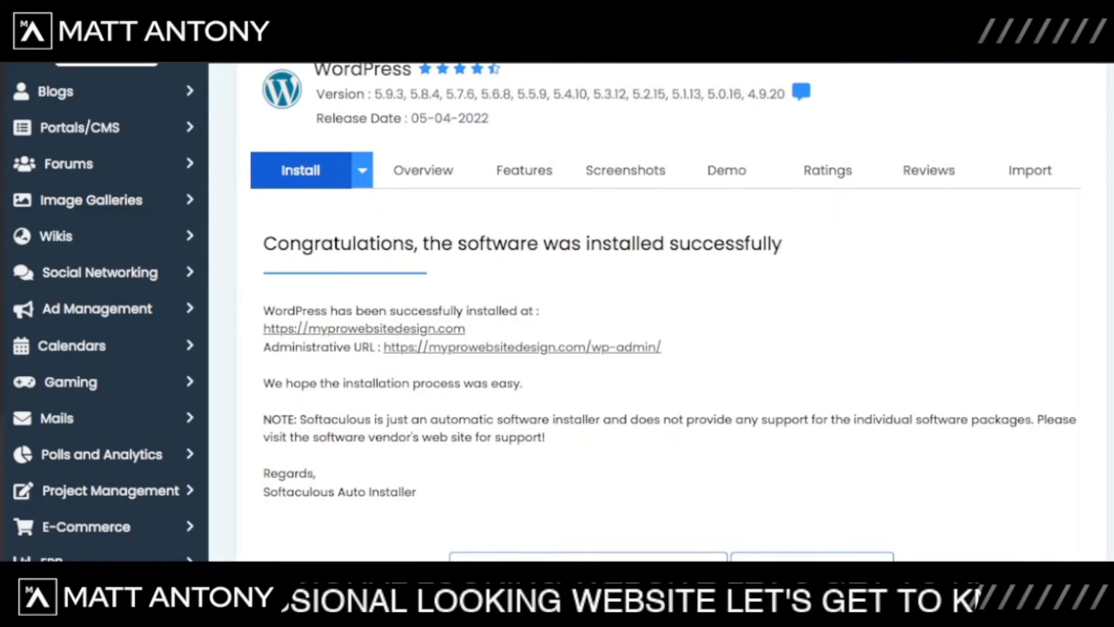
pyautogui.scroll(-2, 661, 314)
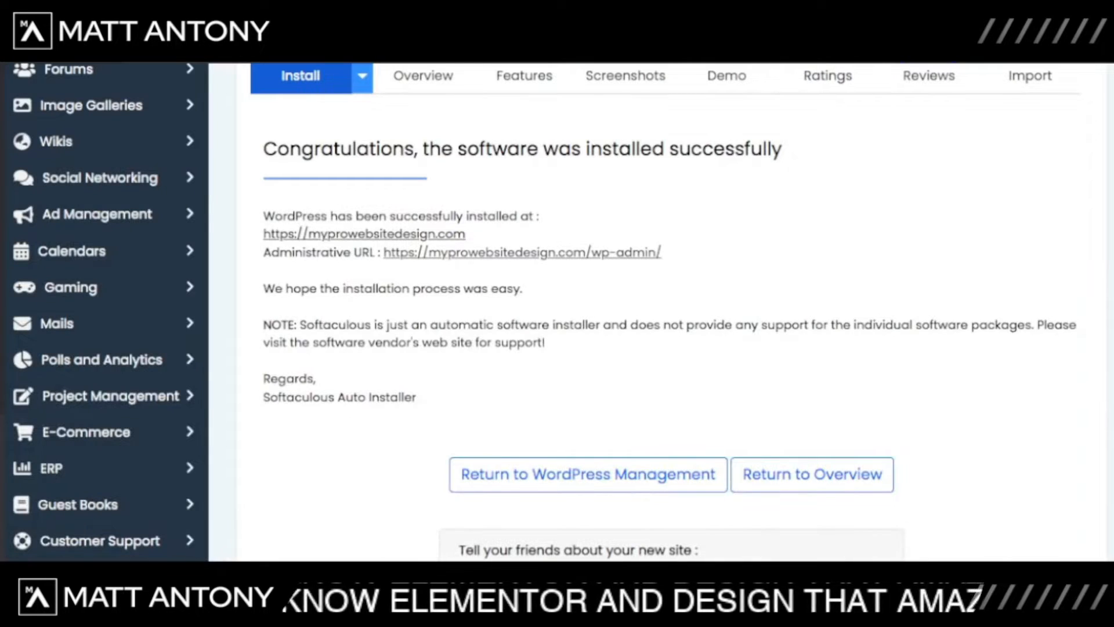
pyautogui.rightClick(365, 234)
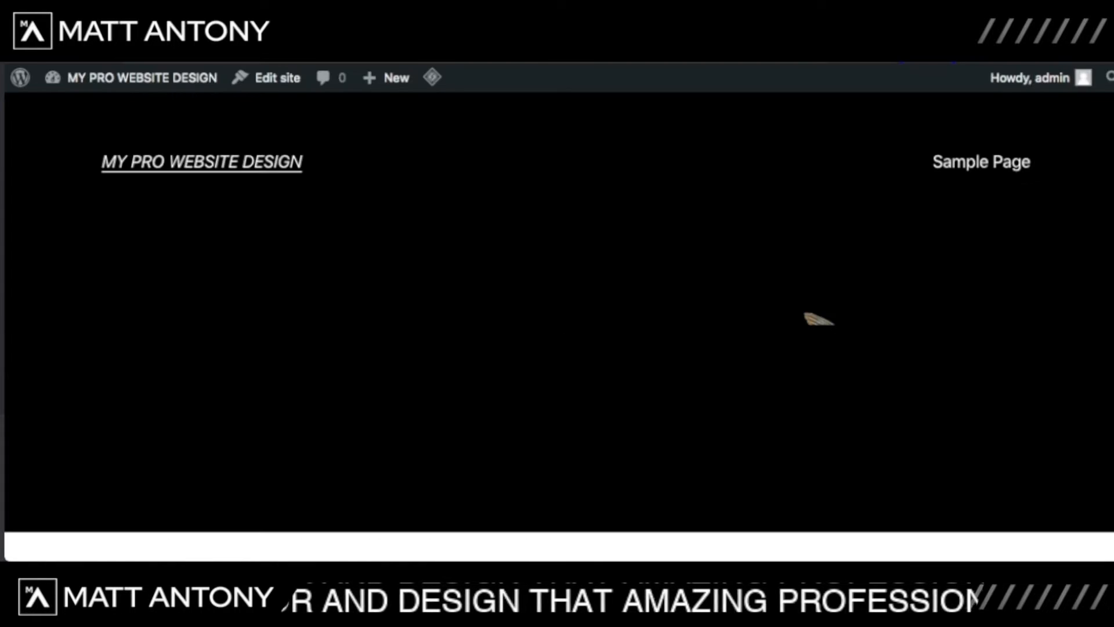
# Step: Scroll the live My Pro Website Design front page between the bird header and the Hello world! post
pyautogui.scroll(-5, 557, 290)
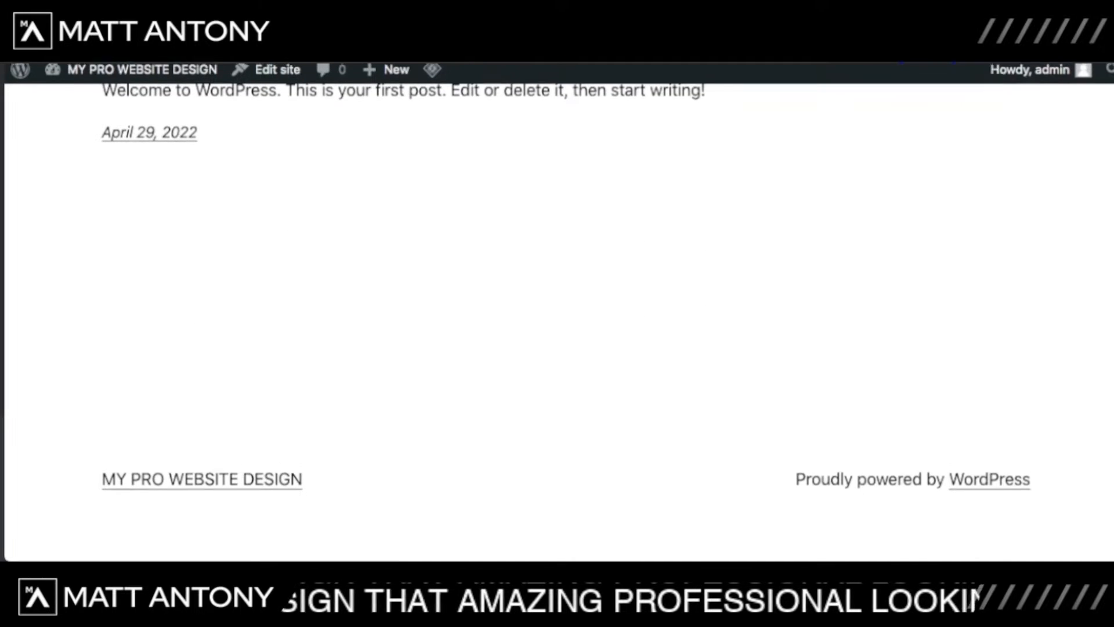
pyautogui.scroll(10, 558, 313)
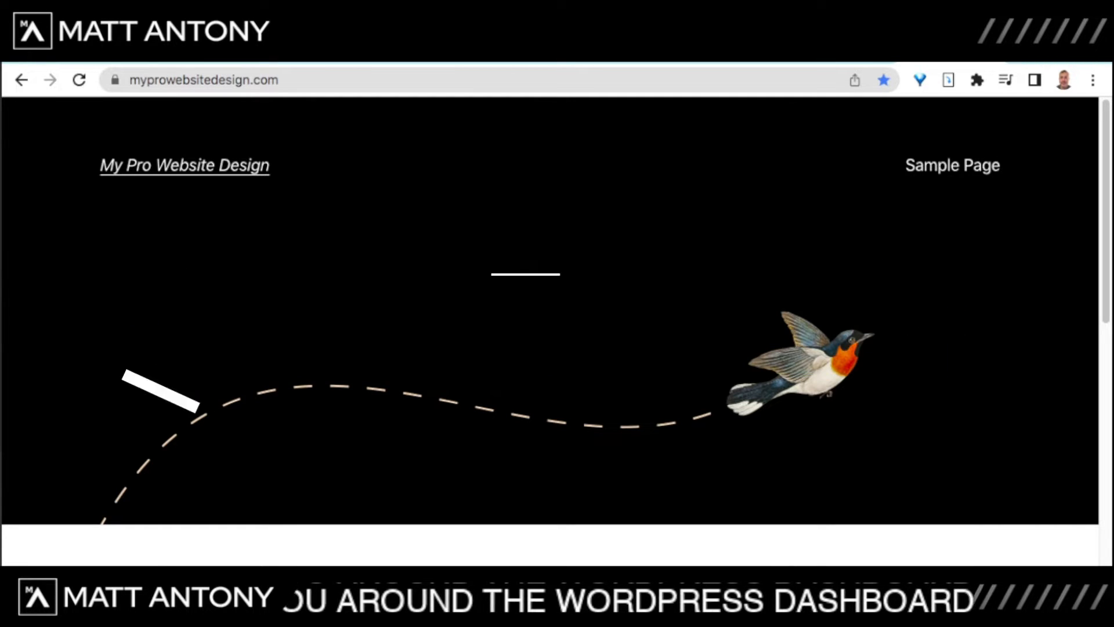
pyautogui.scroll(-6, 550, 311)
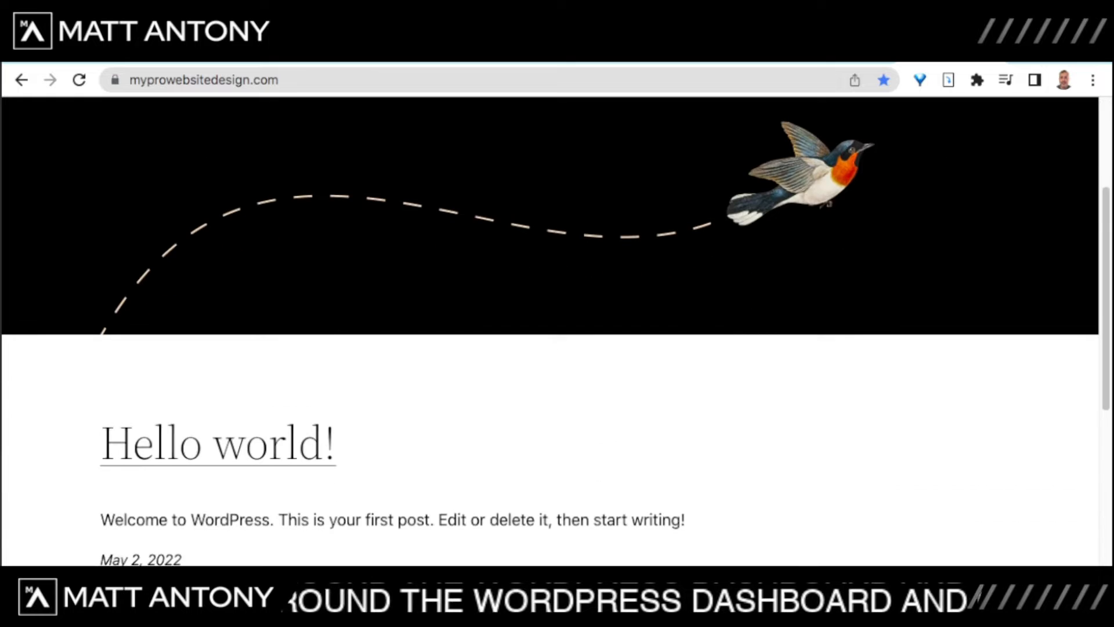
pyautogui.scroll(6, 550, 310)
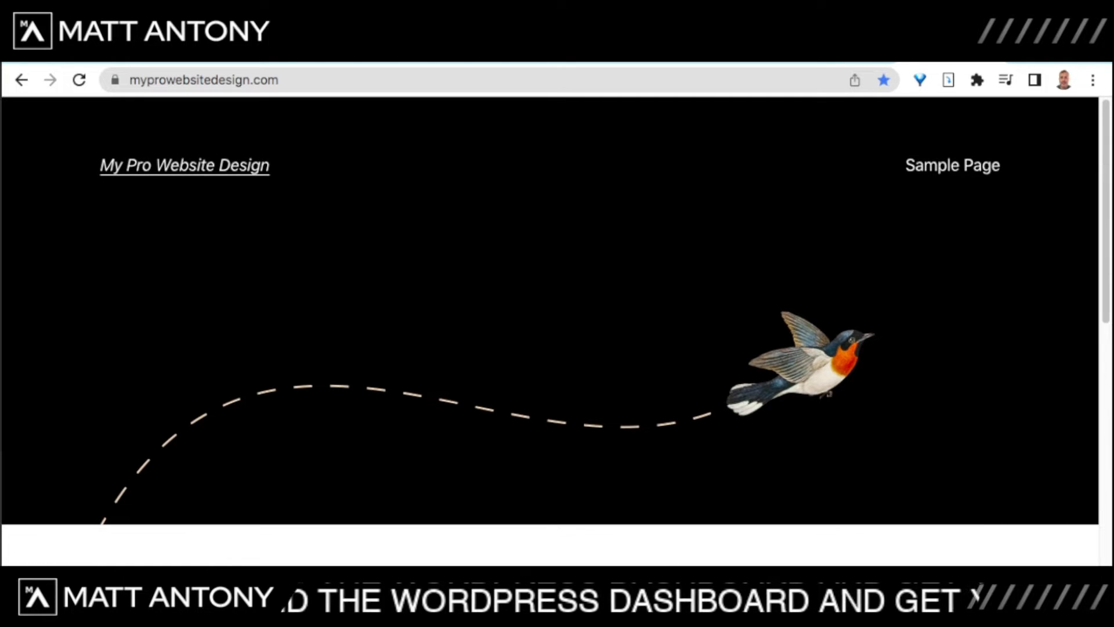
pyautogui.scroll(-6, 550, 310)
pyautogui.scroll(6, 550, 310)
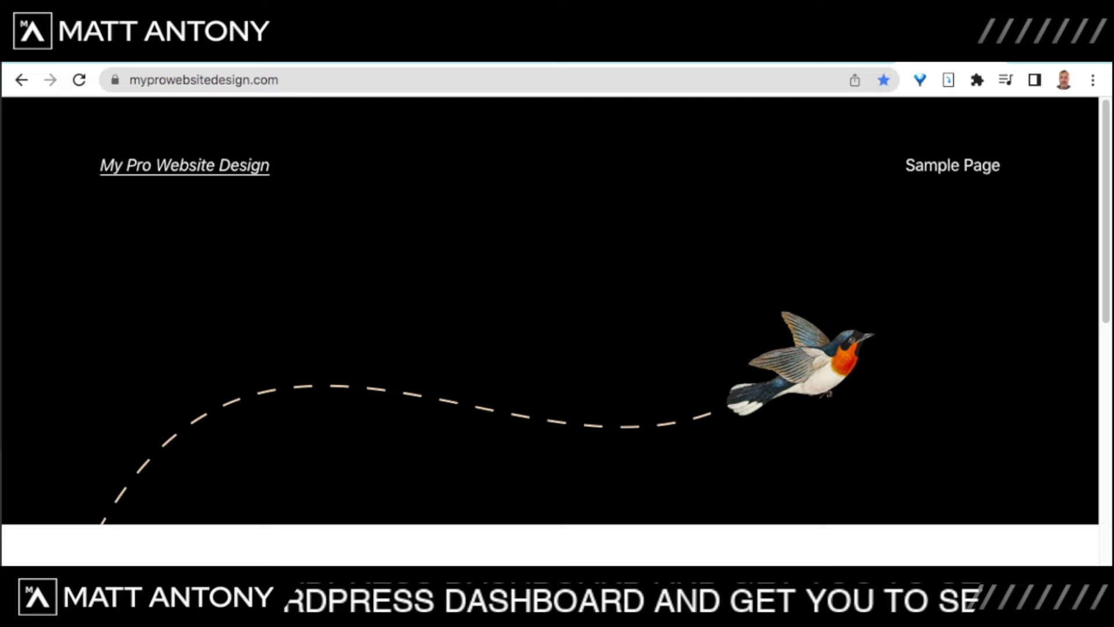
pyautogui.scroll(-6, 550, 311)
pyautogui.scroll(6, 550, 310)
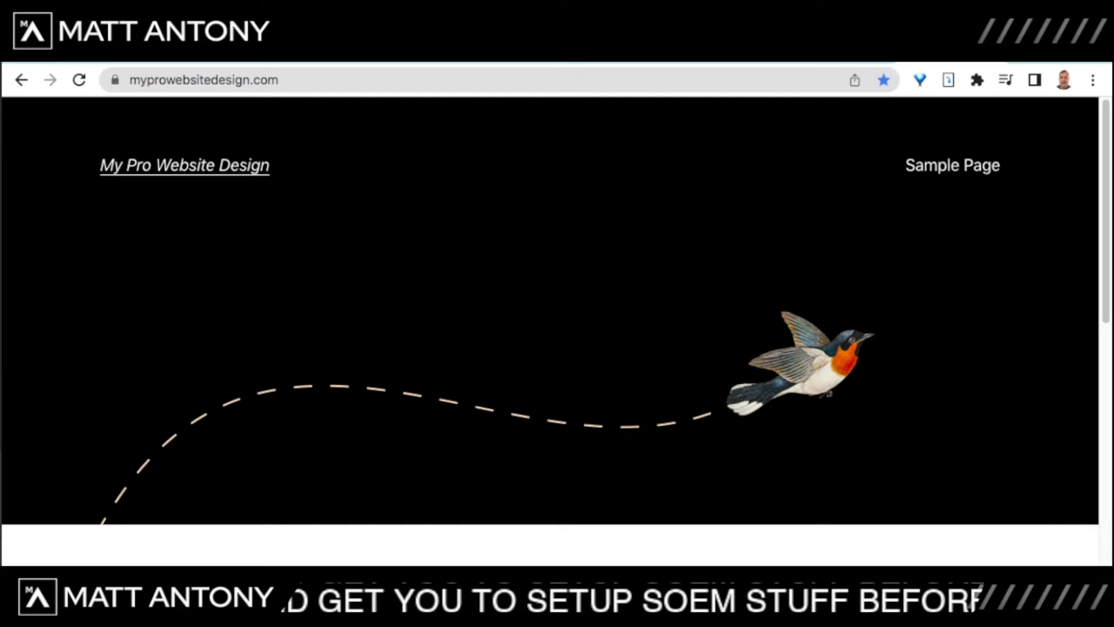
pyautogui.hotkey('ctrl', 'l')
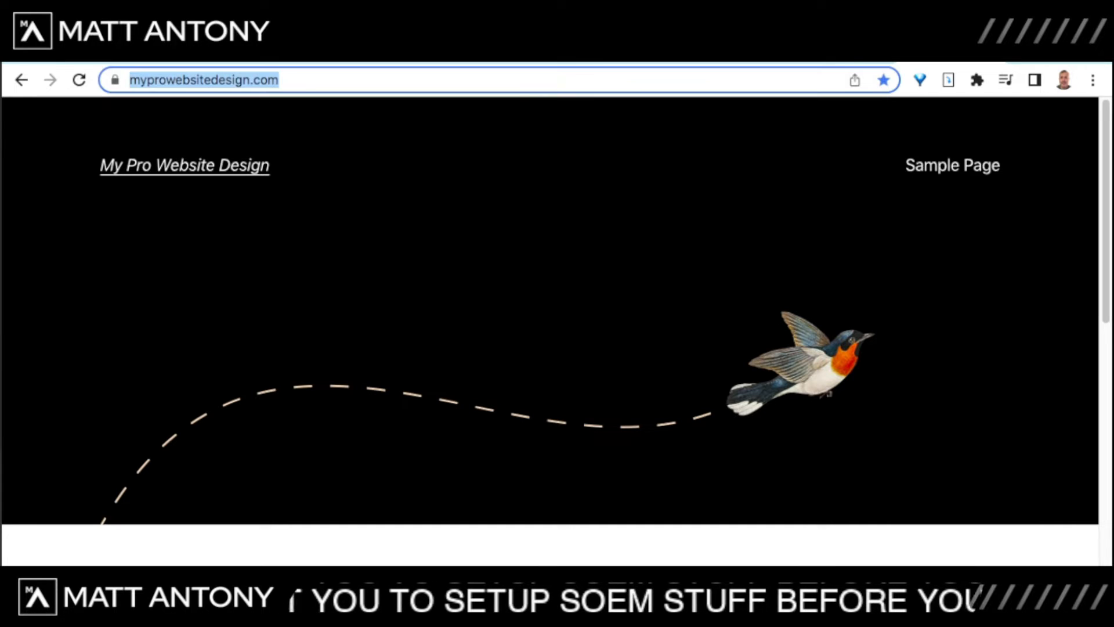
# Step: Log in at the site's /wp-admin page with the administrator username and password
pyautogui.press('End')
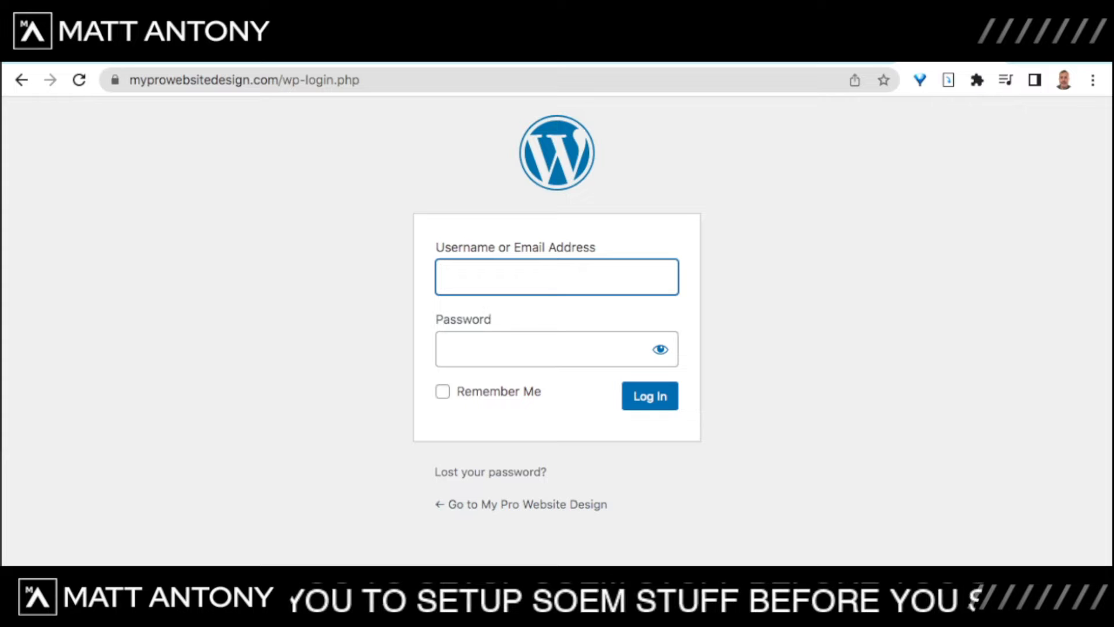
pyautogui.write('admi')
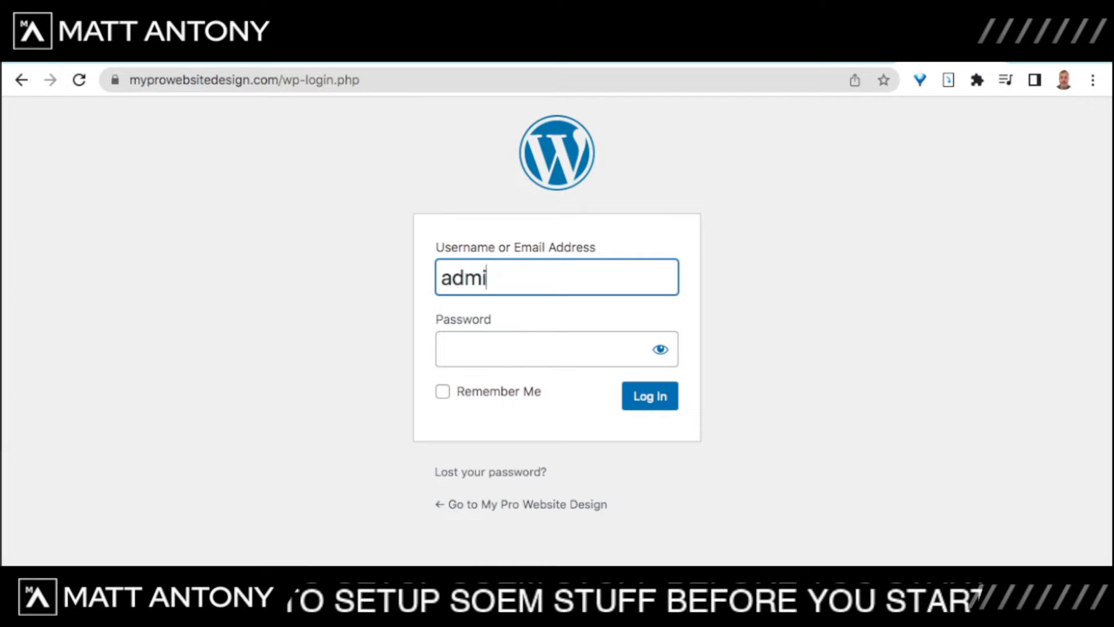
pyautogui.write('n')
pyautogui.press('Tab')
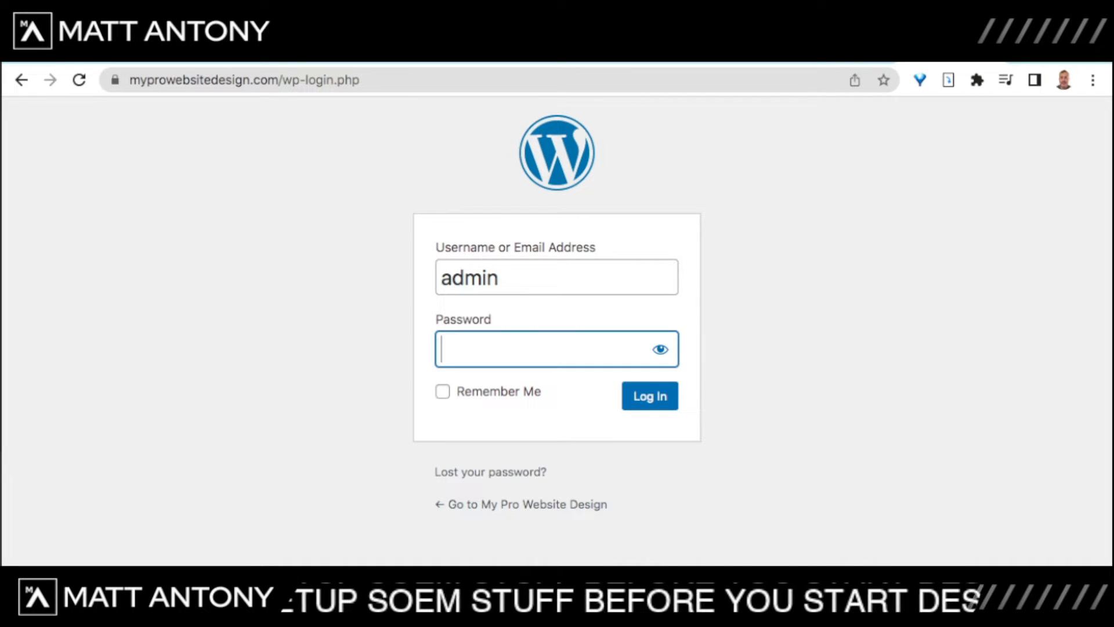
pyautogui.write('•••')
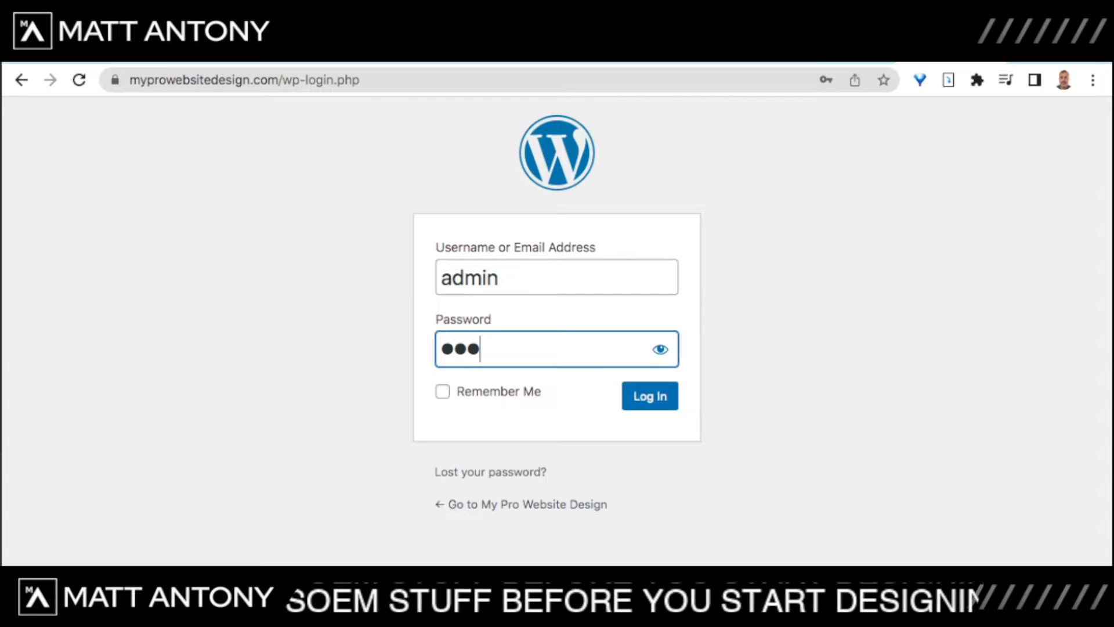
pyautogui.write('•••••')
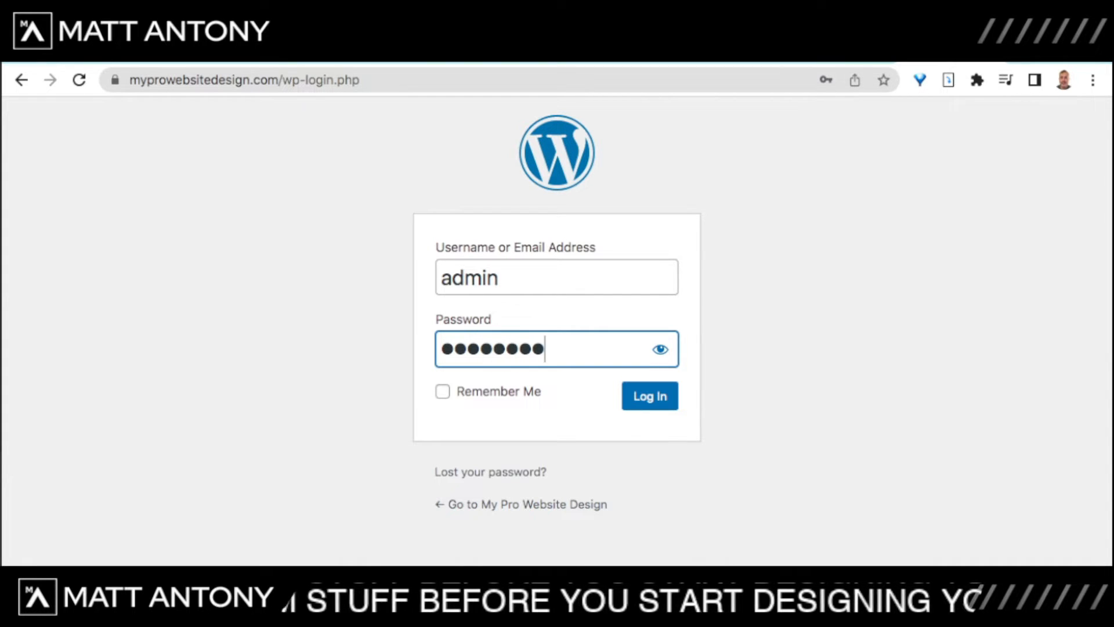
pyautogui.write('•••••••')
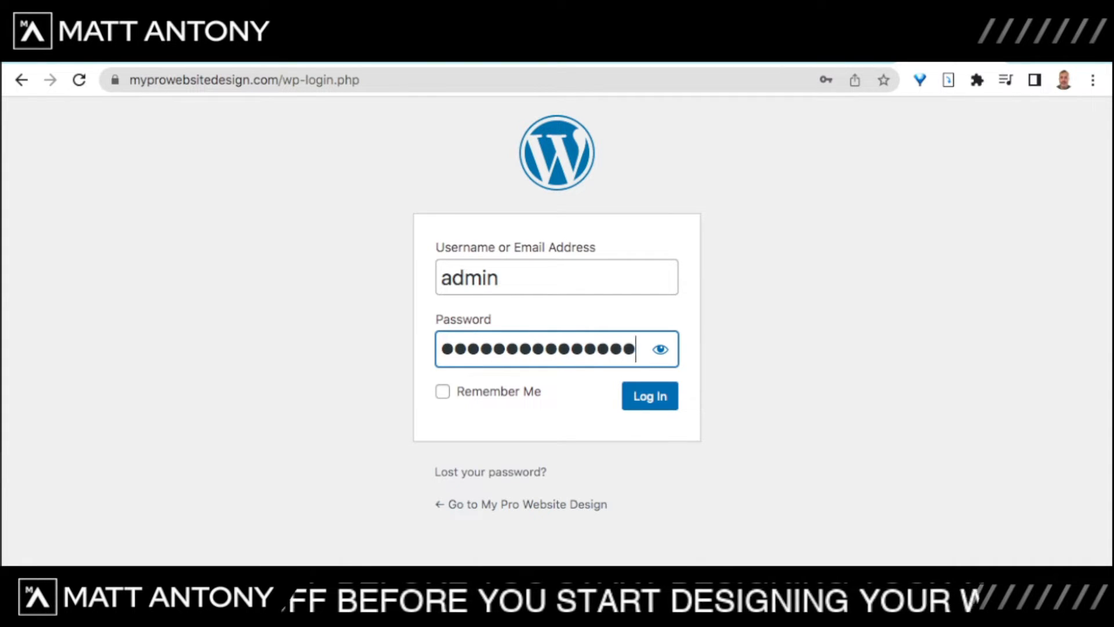
pyautogui.write('•')
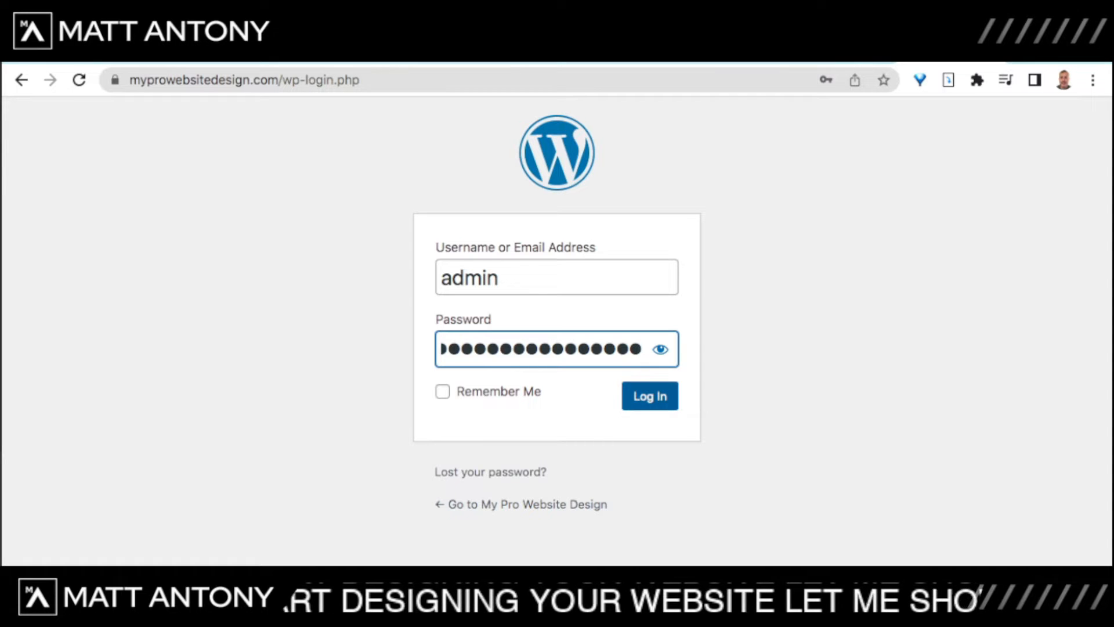
pyautogui.click(650, 396)
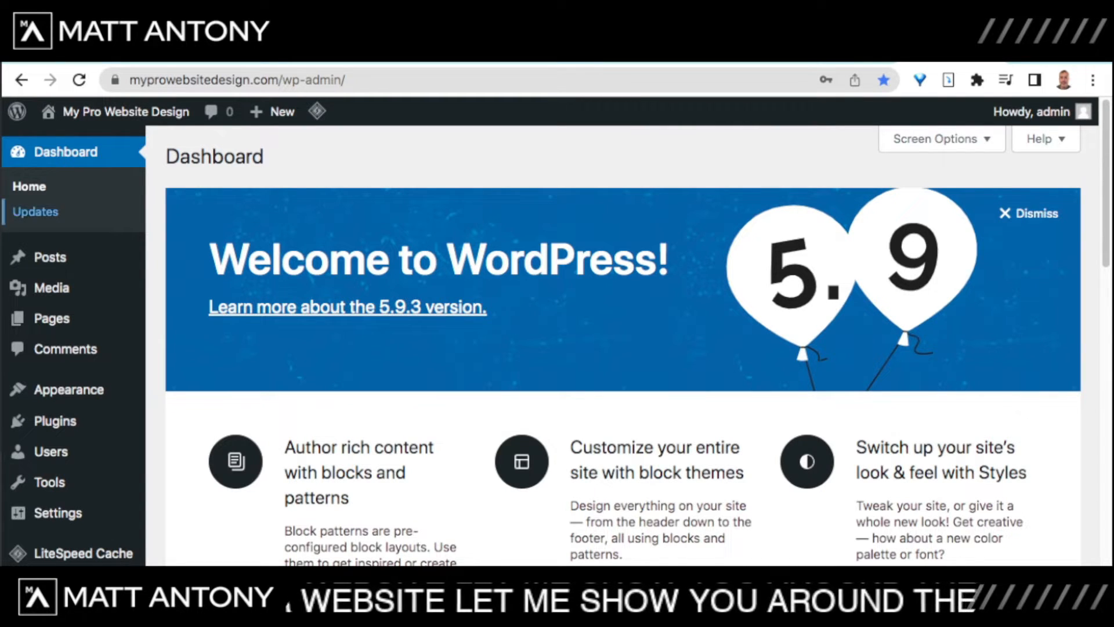
# Step: Scroll through the WordPress dashboard's version 5.9.3 welcome panel
pyautogui.scroll(-2, 52, 455)
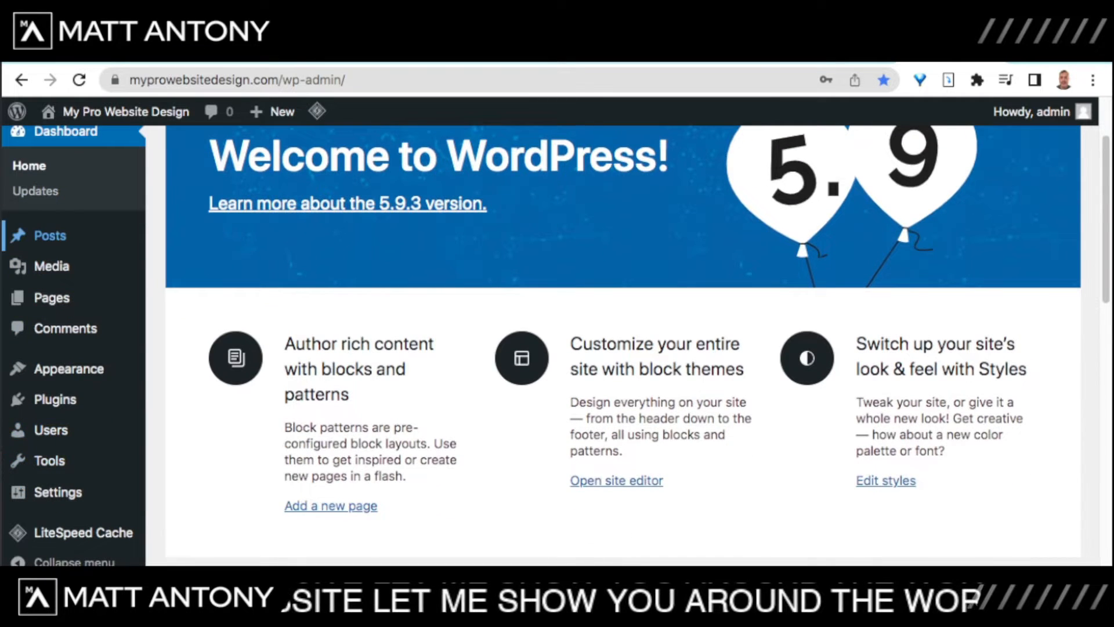
pyautogui.scroll(2, 52, 235)
pyautogui.moveTo(58, 513)
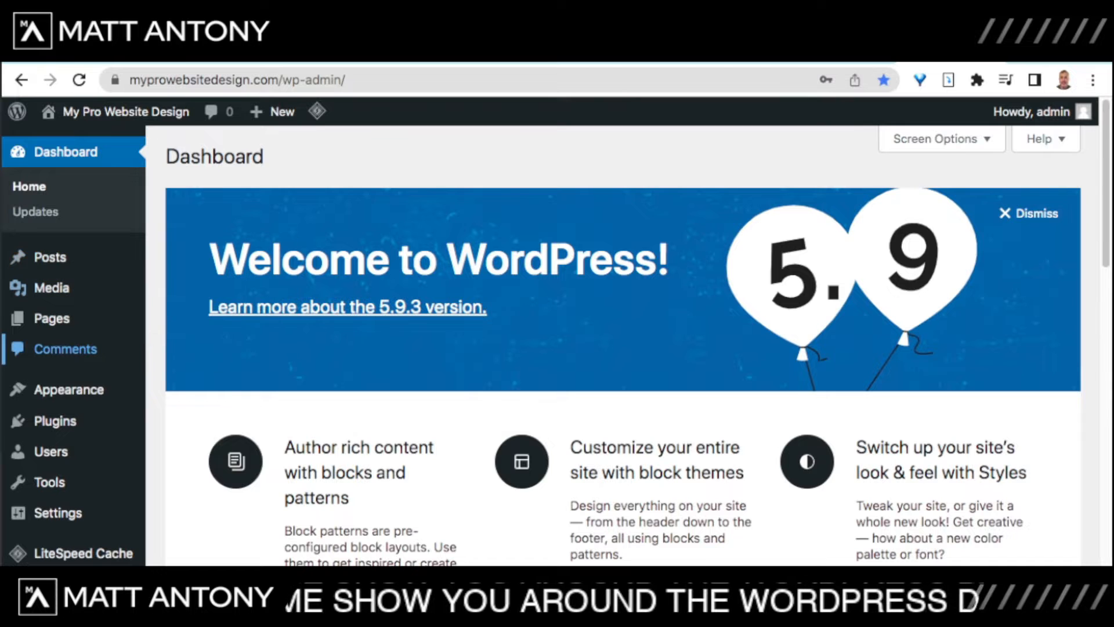
pyautogui.scroll(-3, 49, 456)
pyautogui.scroll(3, 49, 460)
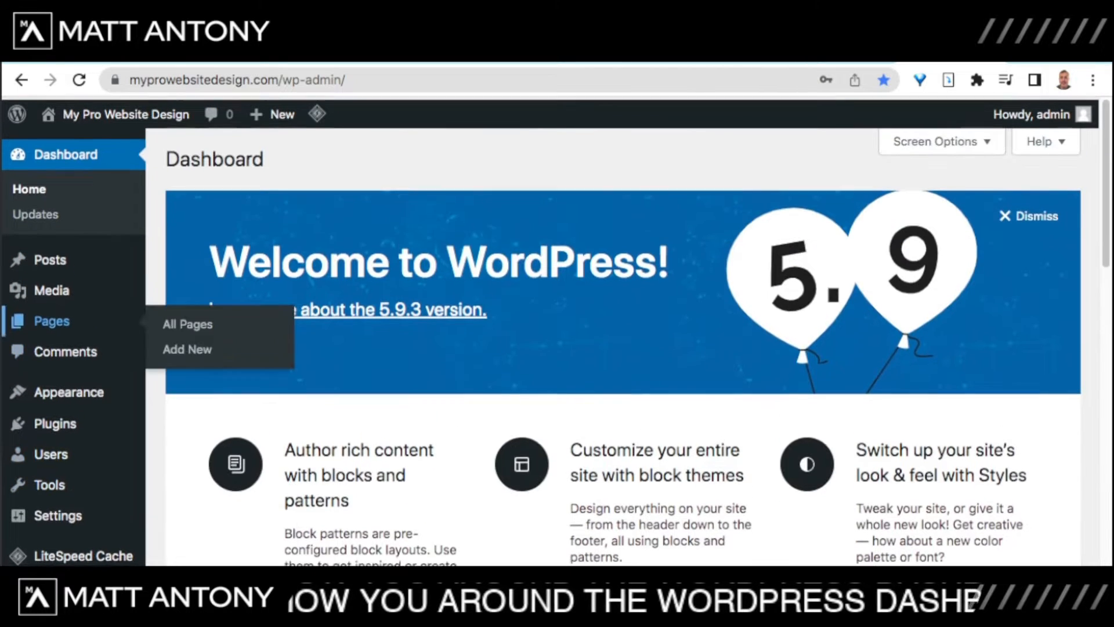
pyautogui.scroll(-3, 52, 490)
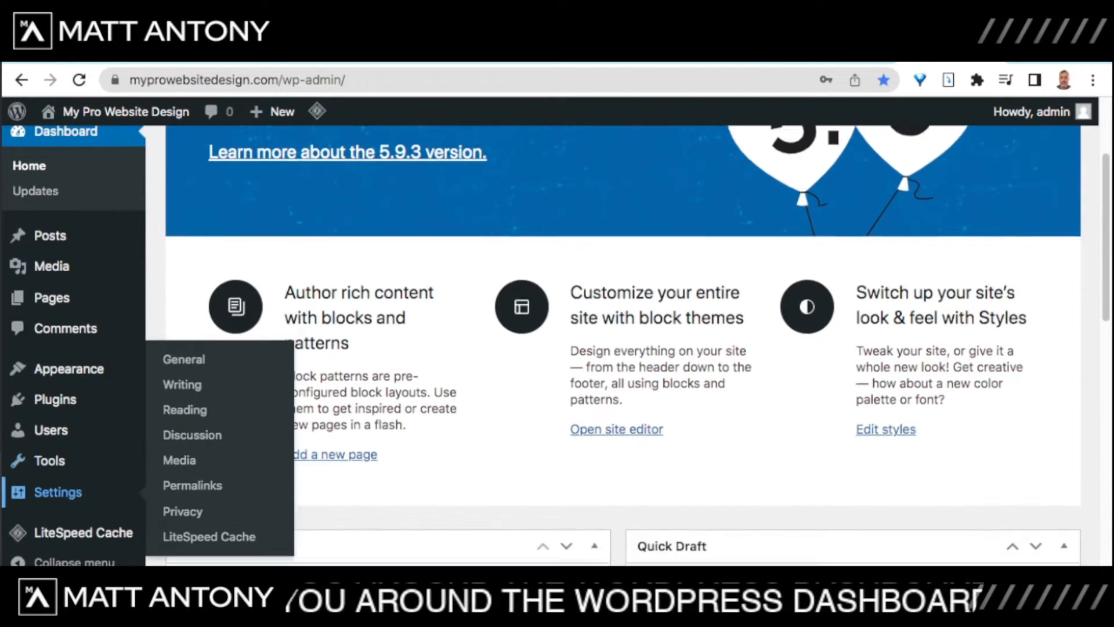
pyautogui.scroll(3, 49, 289)
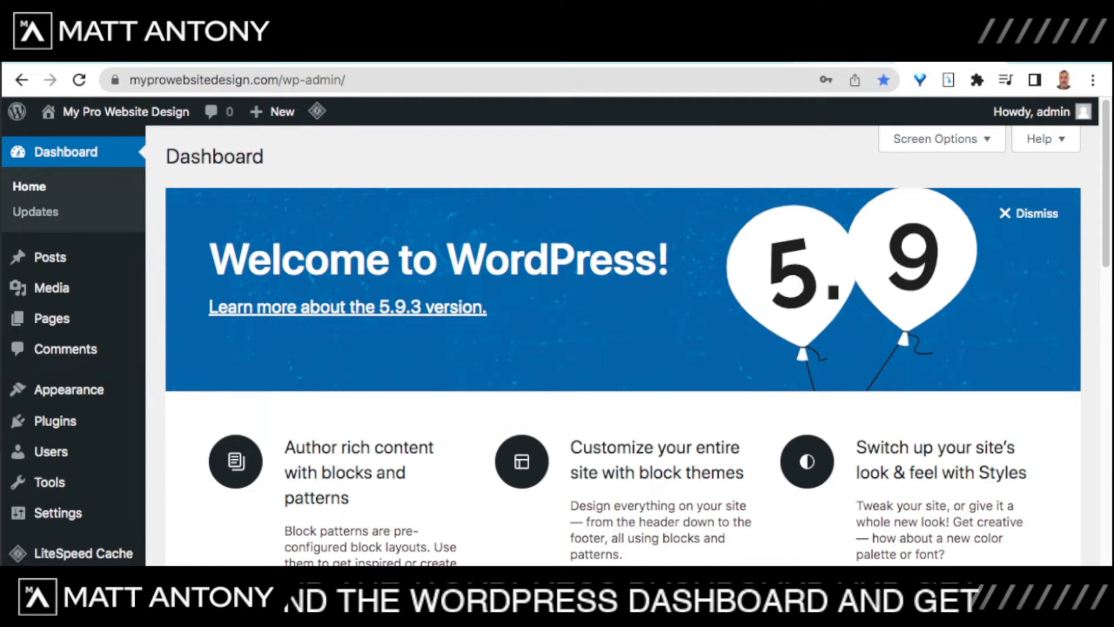
# Step: Open the live site in a new tab from the admin bar, then return to the Dashboard tab
pyautogui.rightClick(126, 112)
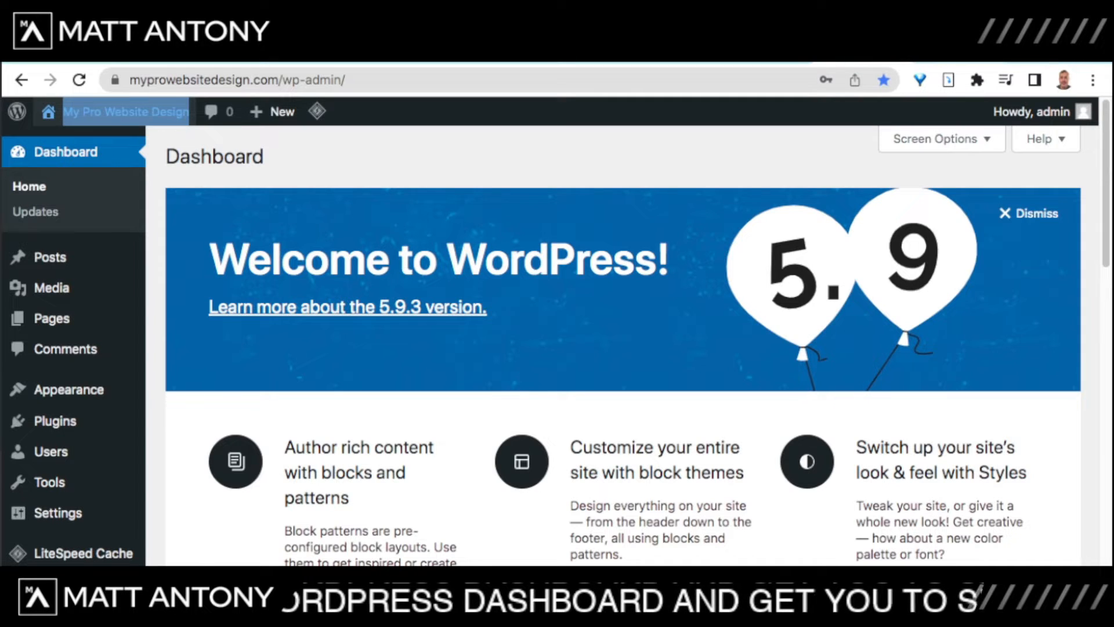
pyautogui.hotkey('ctrl', 'Tab')
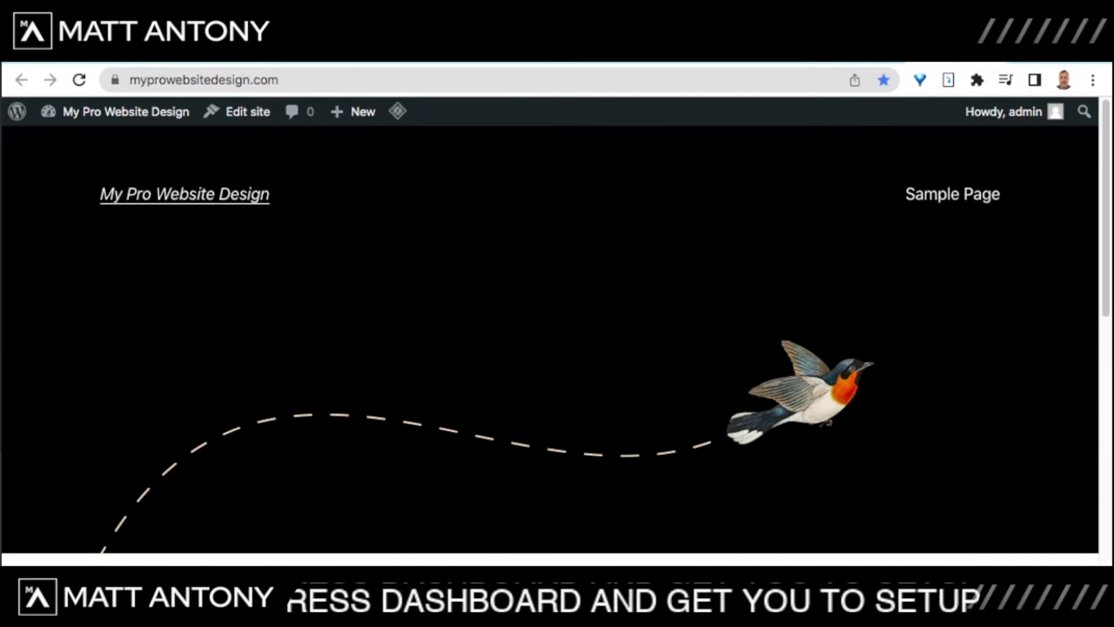
pyautogui.scroll(-5, 550, 331)
pyautogui.scroll(5, 550, 331)
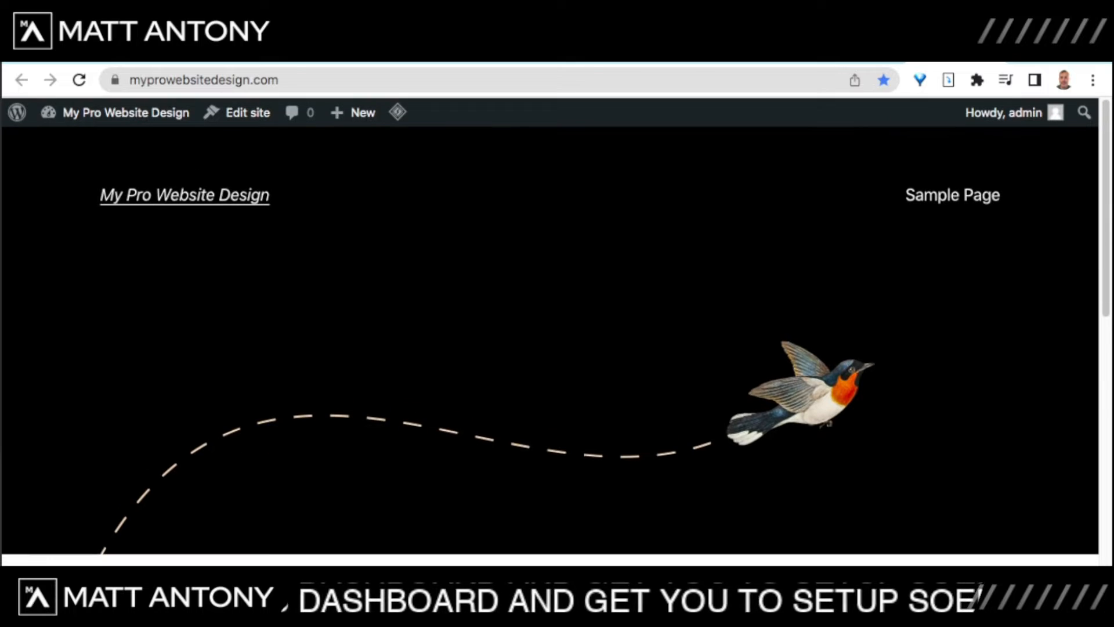
pyautogui.hotkey('ctrl', 'shift', 'Tab')
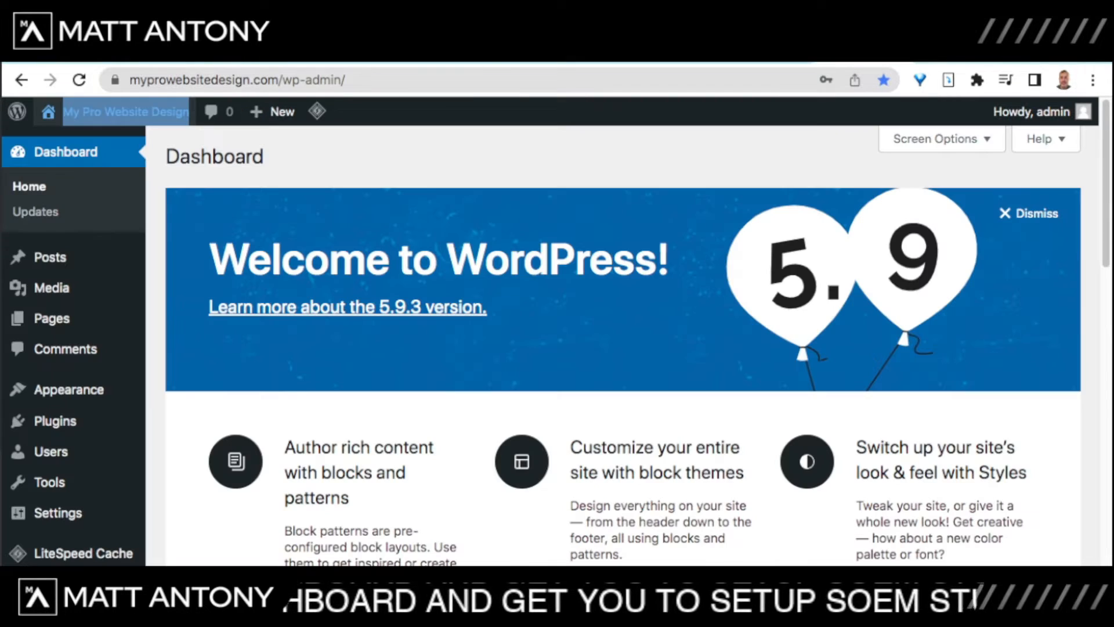
pyautogui.hotkey('ctrl', 'Tab')
pyautogui.hotkey('ctrl', 'shift', 'Tab')
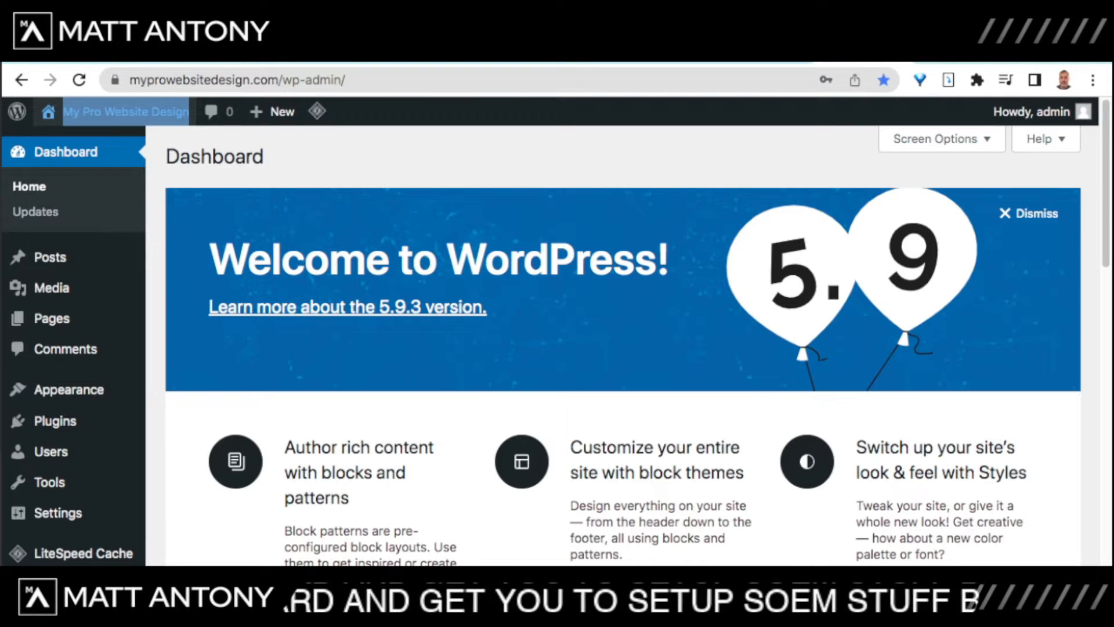
pyautogui.moveTo(55, 421)
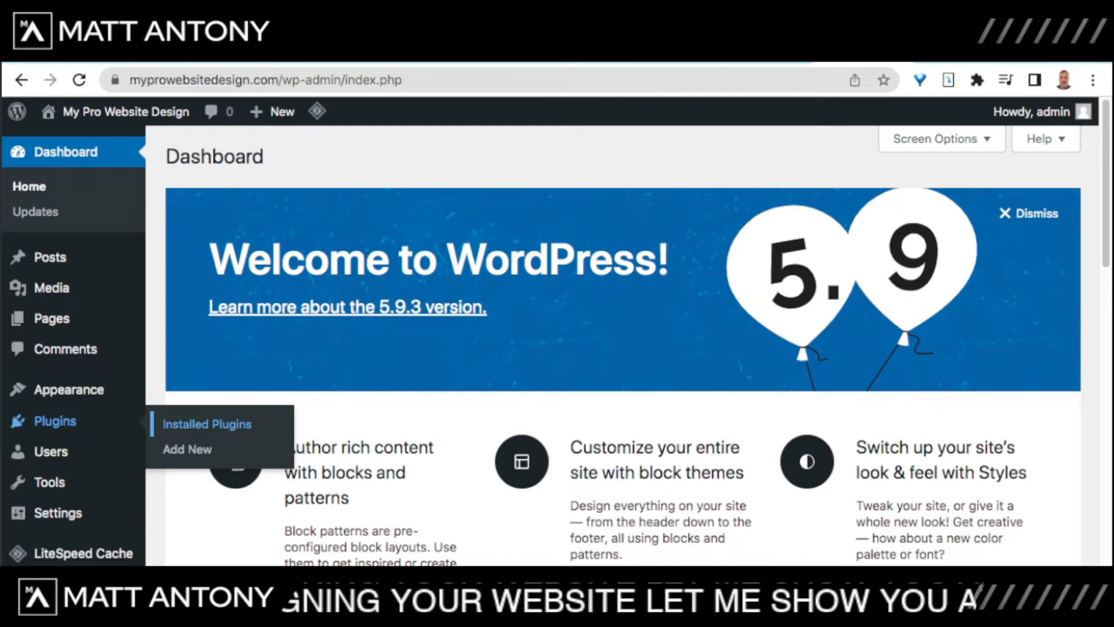
# Step: Bulk-delete the Akismet Anti-Spam and Hello Dolly plugins from the installed Plugins list
pyautogui.click(206, 424)
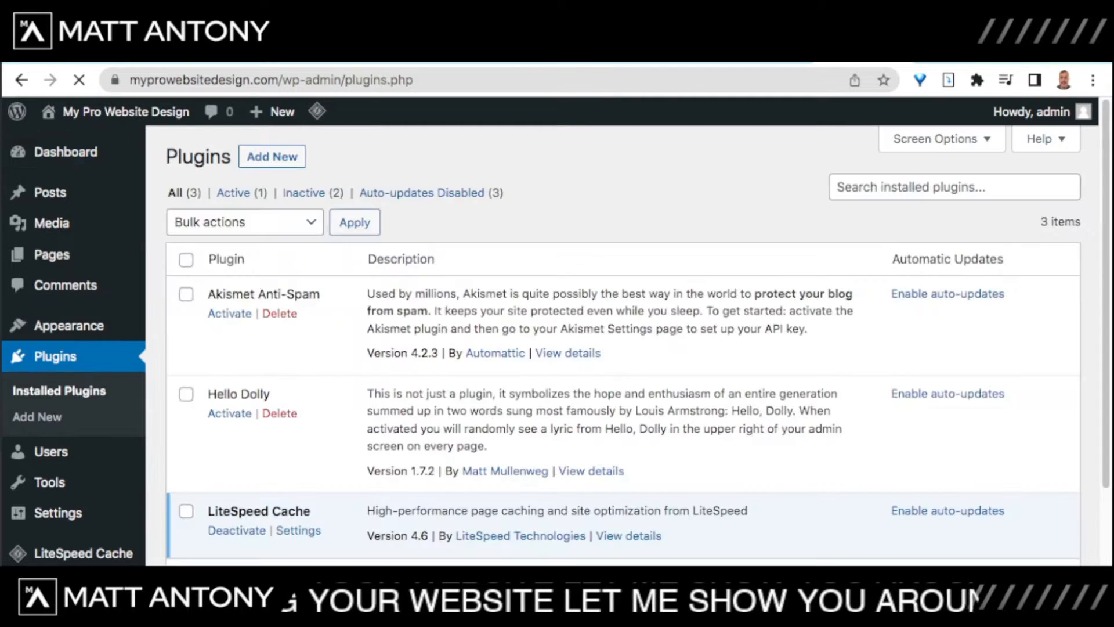
pyautogui.scroll(-2, 623, 345)
pyautogui.scroll(2, 623, 345)
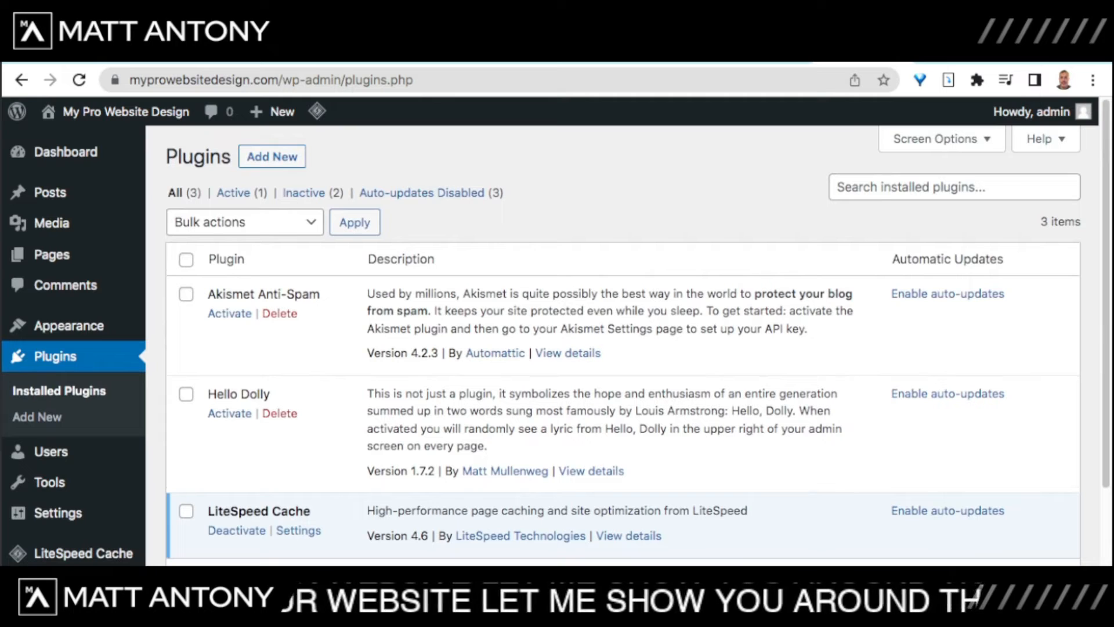
pyautogui.click(186, 294)
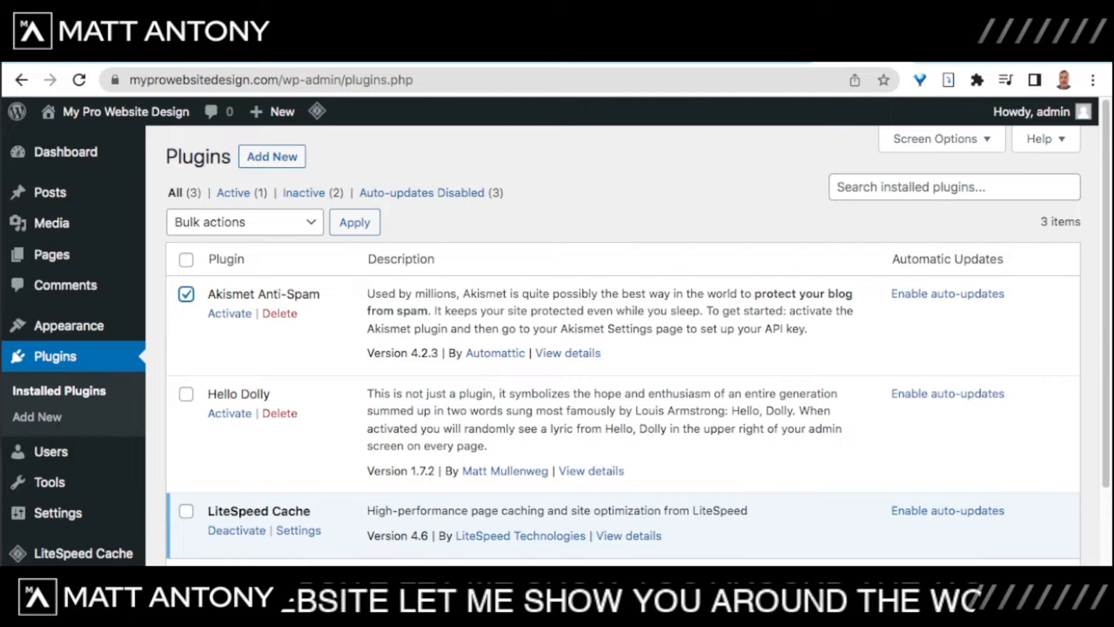
pyautogui.click(187, 394)
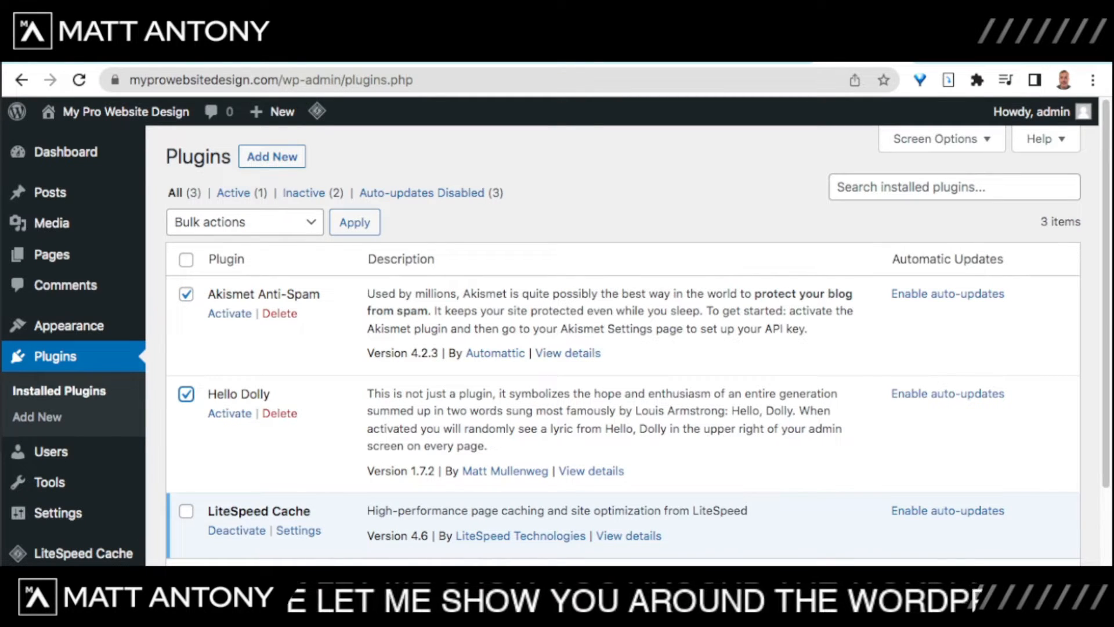
pyautogui.click(279, 223)
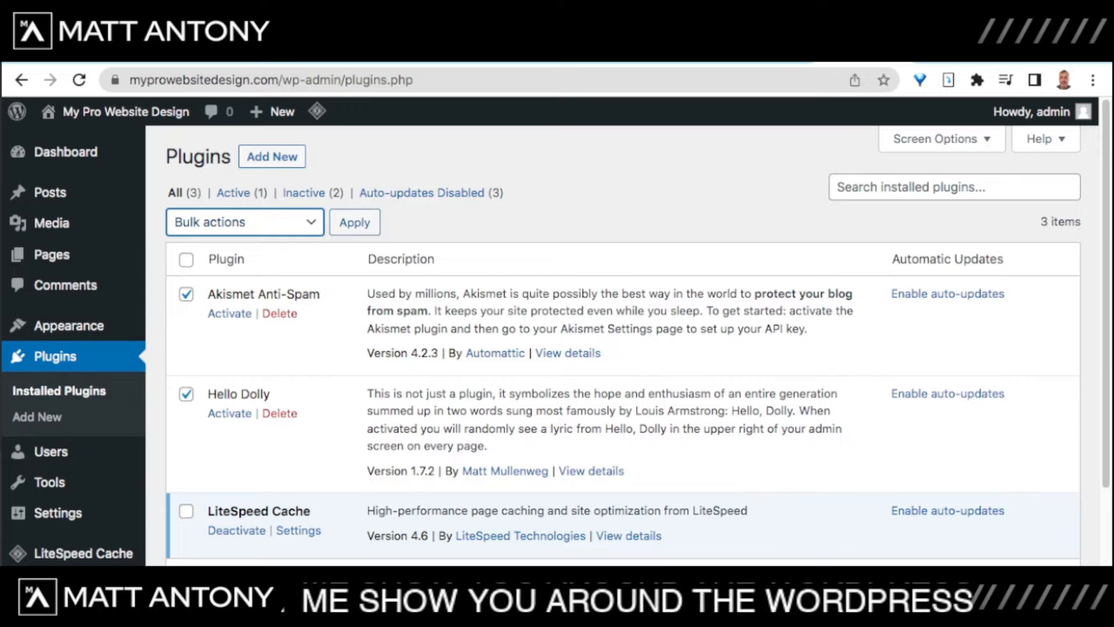
pyautogui.click(232, 302)
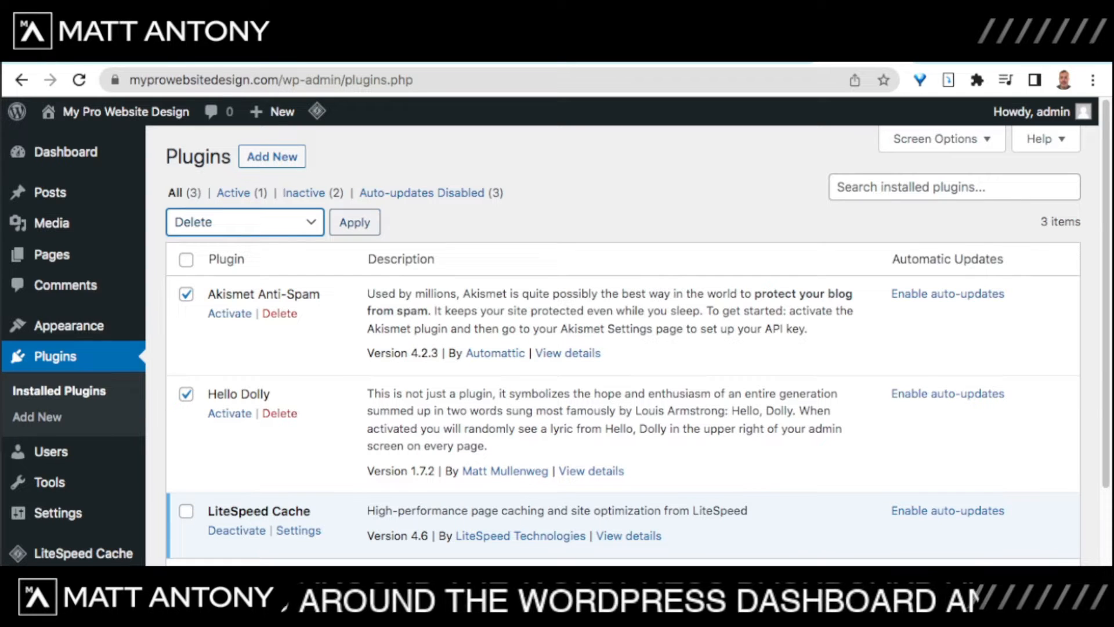
pyautogui.click(355, 222)
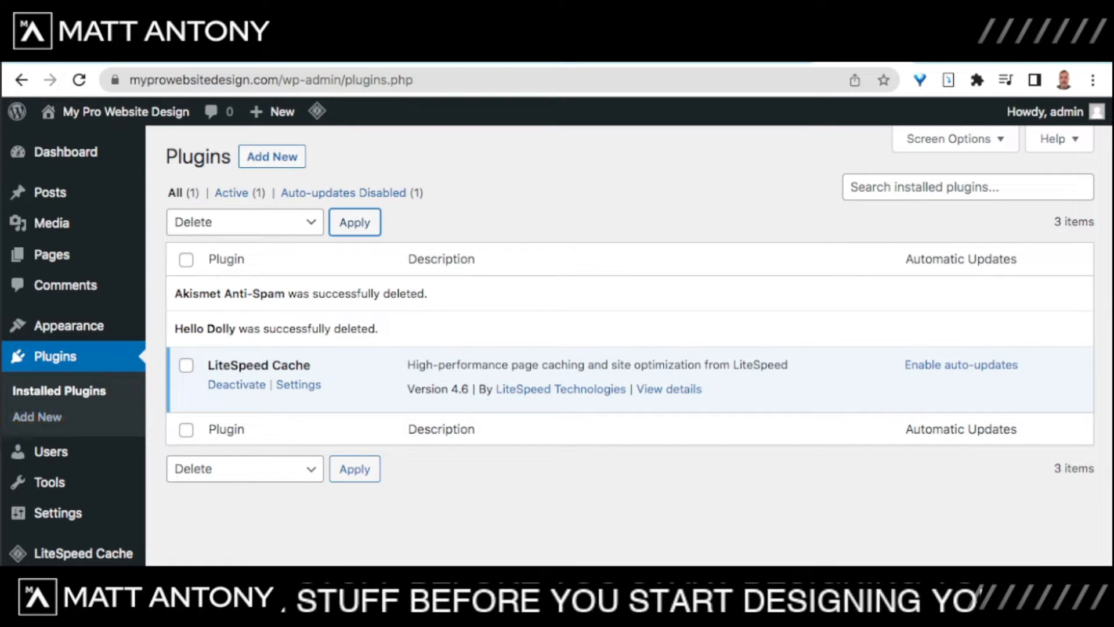
pyautogui.click(36, 417)
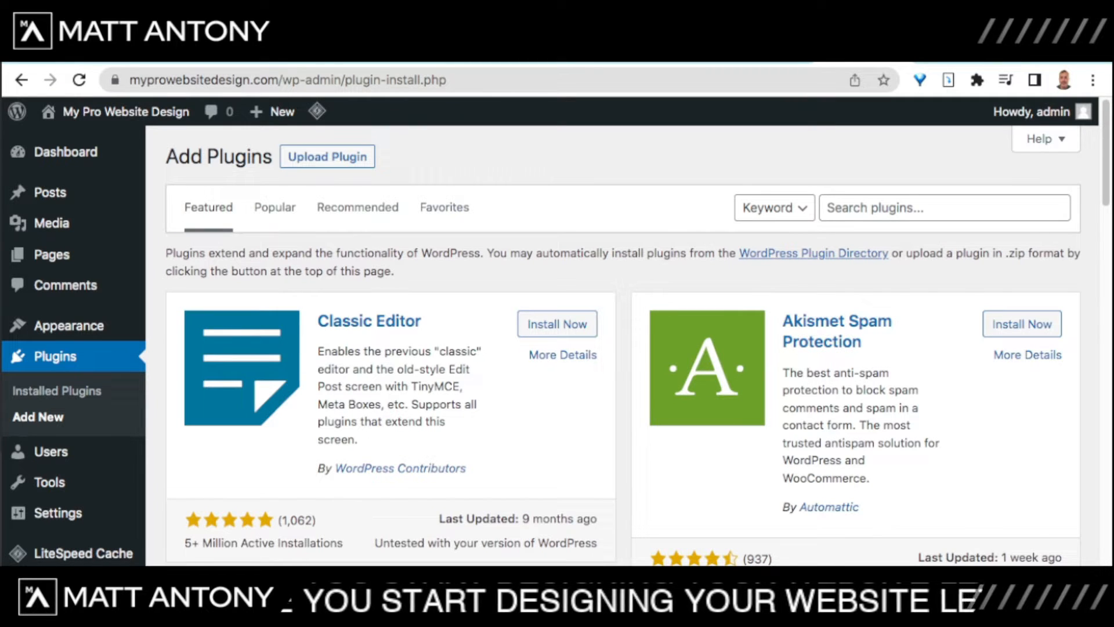
# Step: Search the plugin directory for 'starter themes'
pyautogui.scroll(-3, 624, 345)
pyautogui.scroll(4, 624, 331)
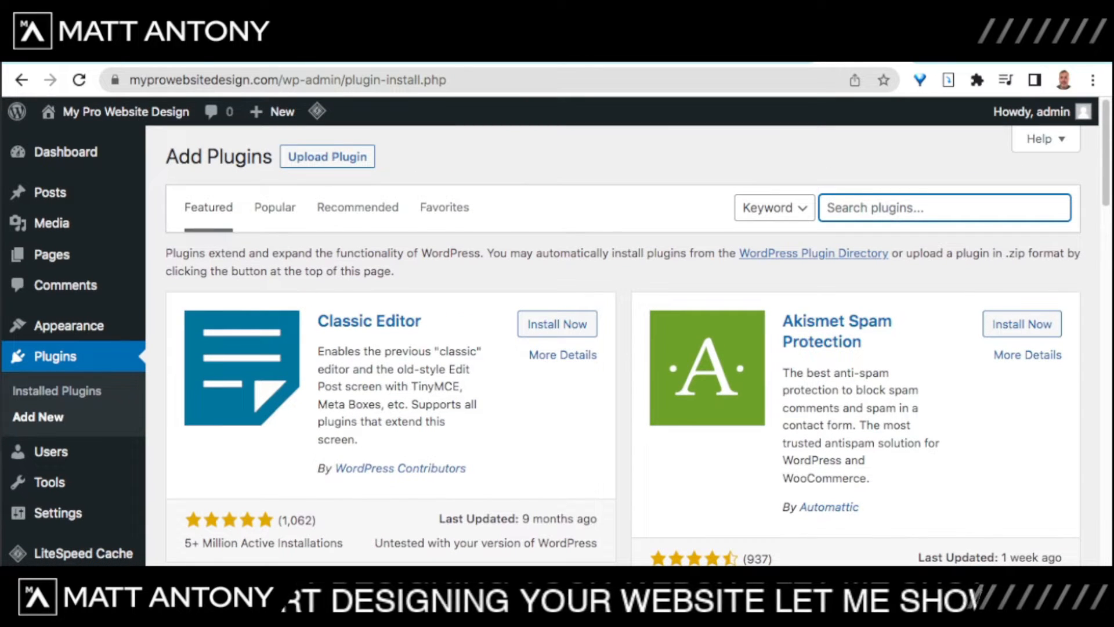
pyautogui.scroll(-1, 624, 348)
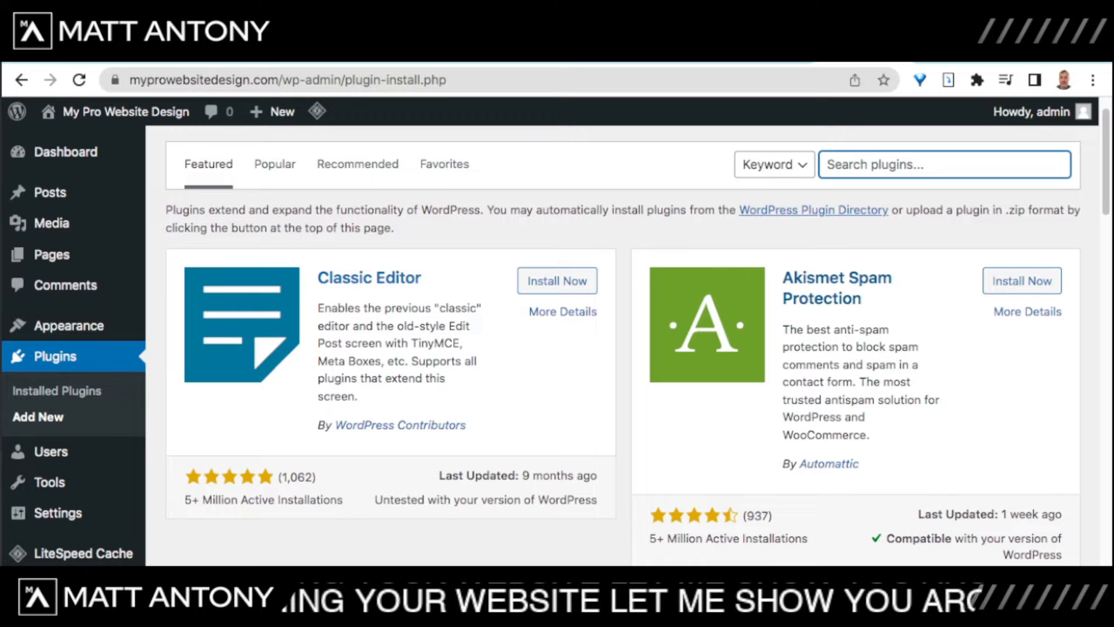
pyautogui.scroll(1, 623, 348)
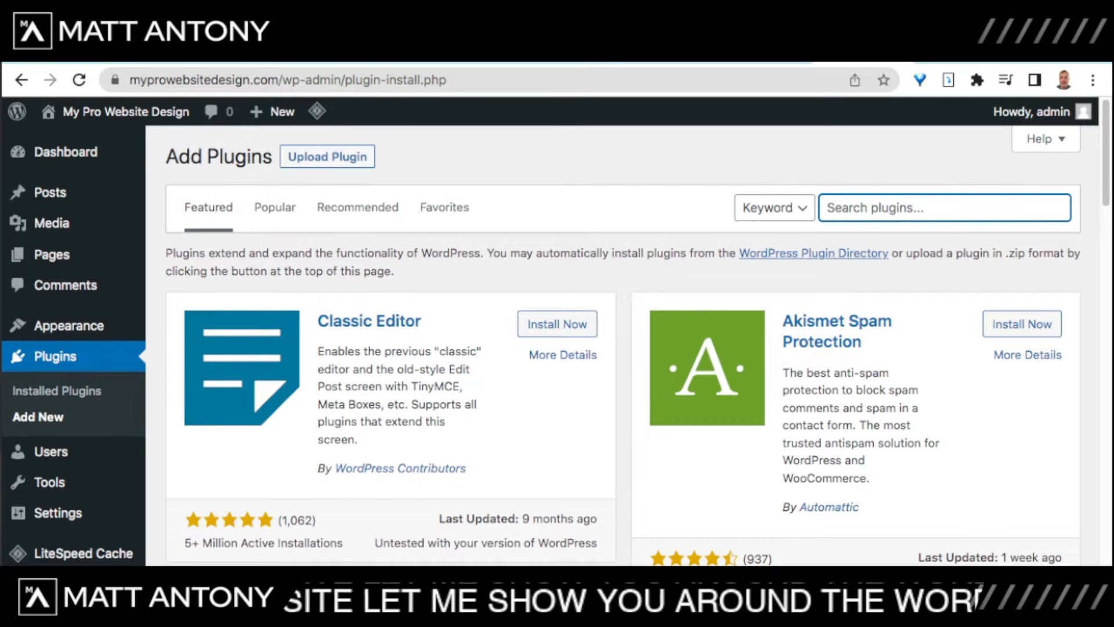
pyautogui.write('s')
pyautogui.press('BackSpace')
pyautogui.write('st')
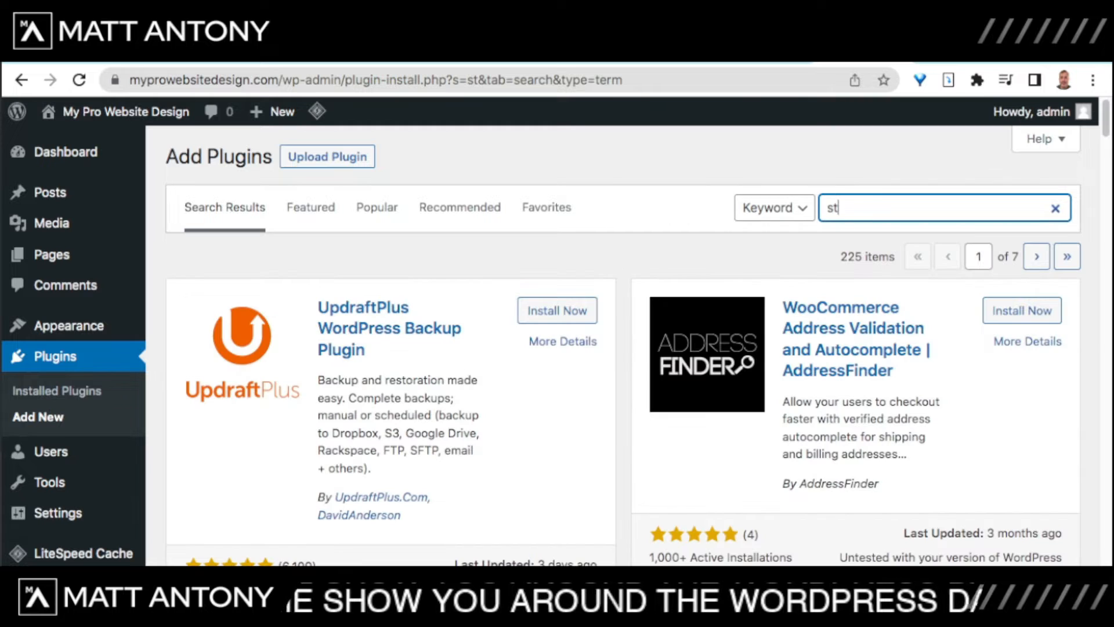
pyautogui.write('arter t')
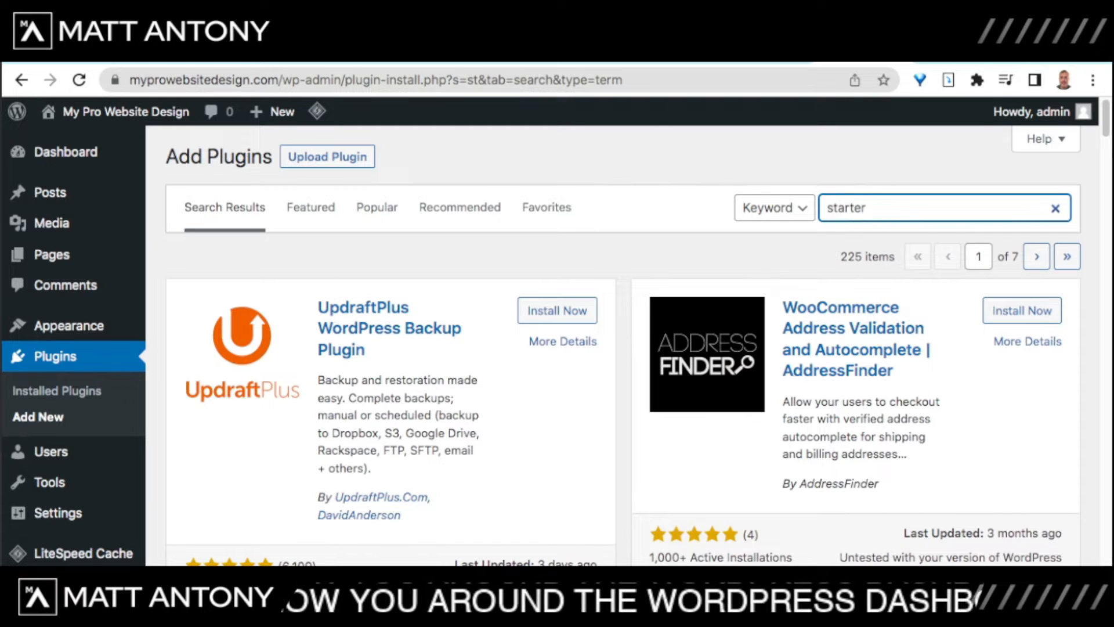
pyautogui.write('hemes')
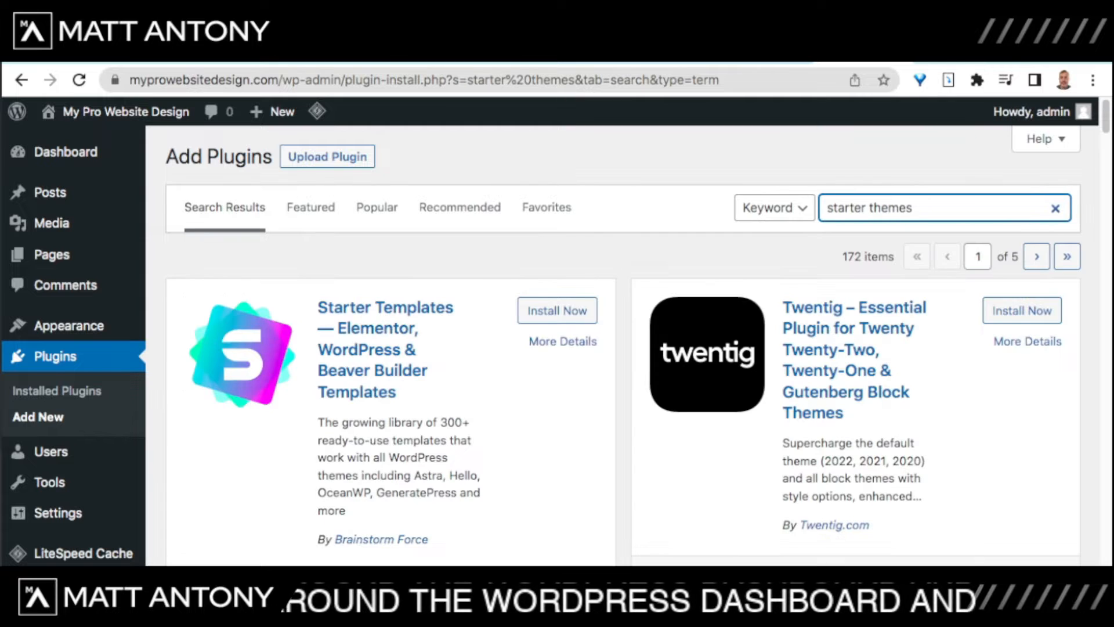
# Step: Install and activate the Starter Templates 3.1.8 plugin
pyautogui.scroll(-1, 552, 331)
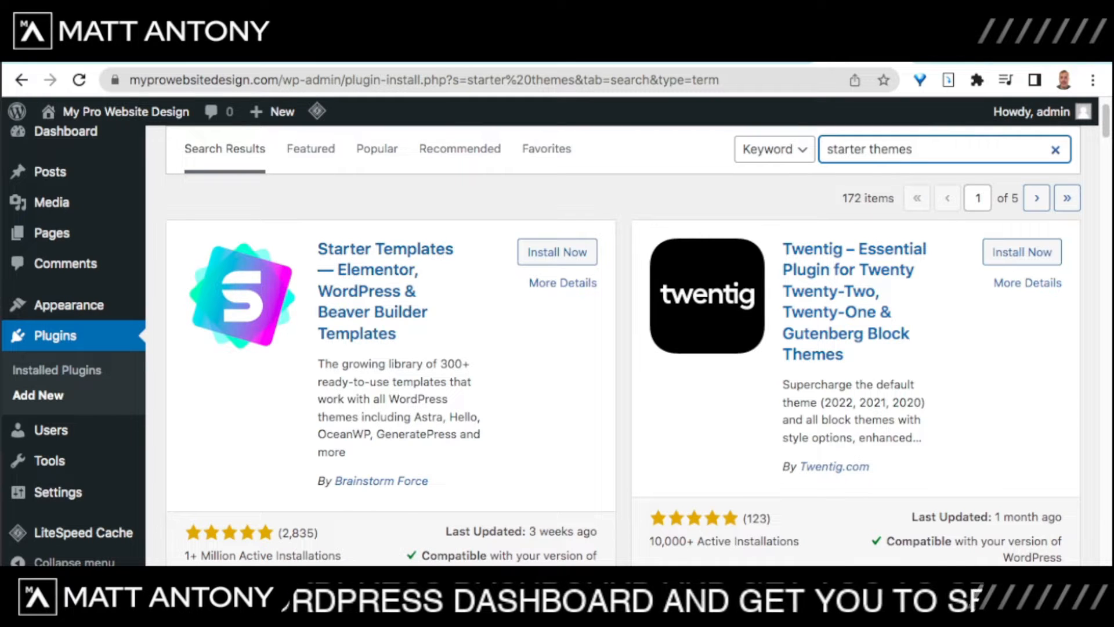
pyautogui.scroll(-1, 581, 331)
pyautogui.scroll(1, 580, 331)
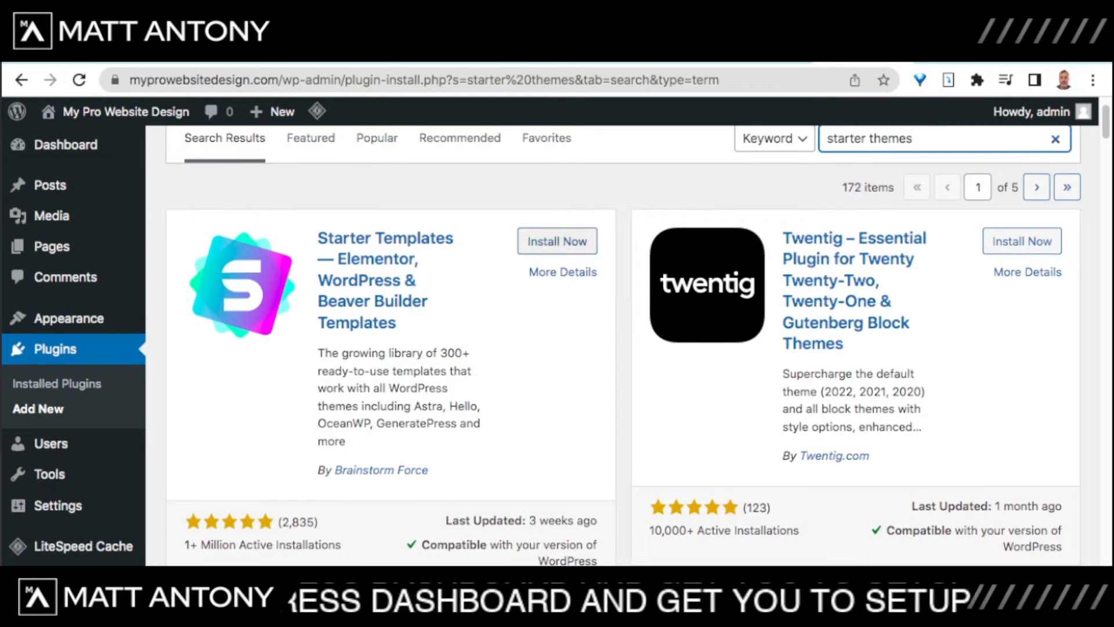
pyautogui.click(557, 242)
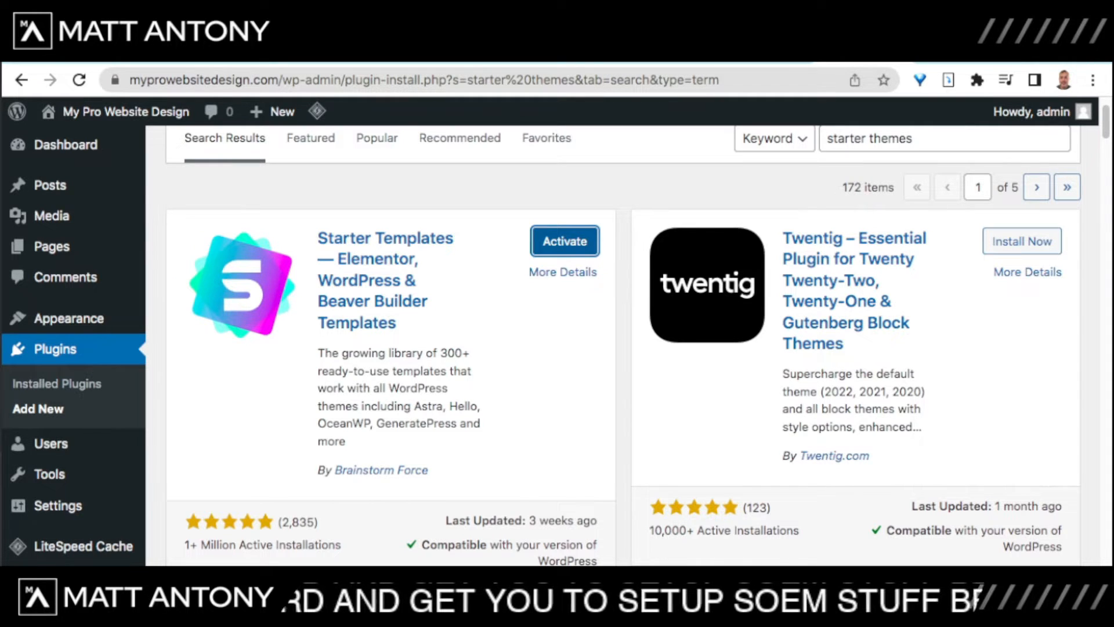
pyautogui.click(565, 241)
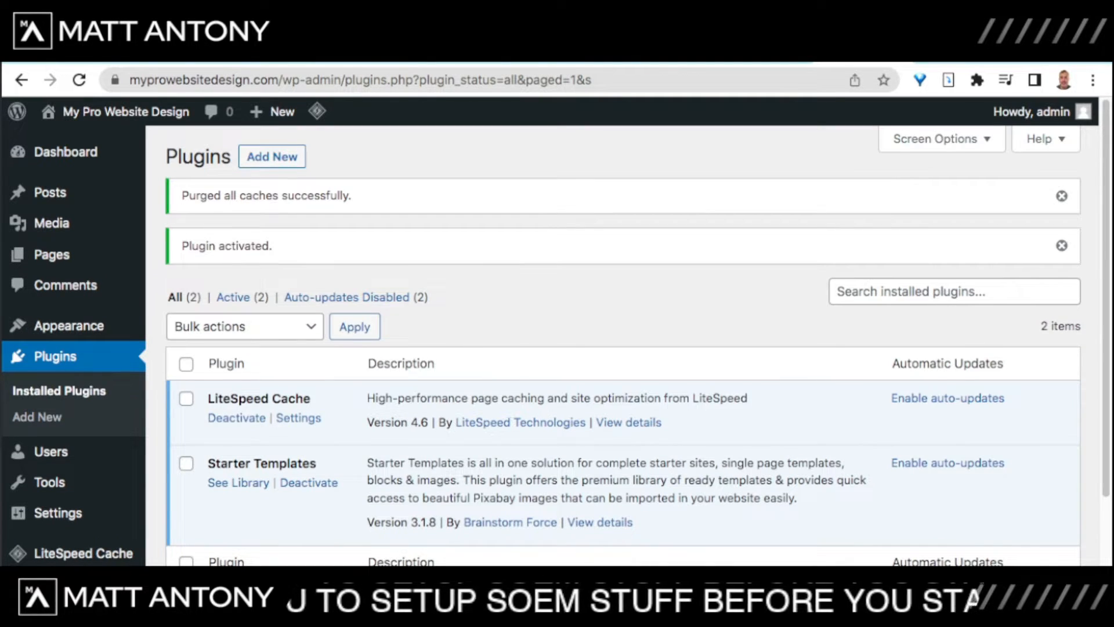
pyautogui.scroll(-2, 624, 349)
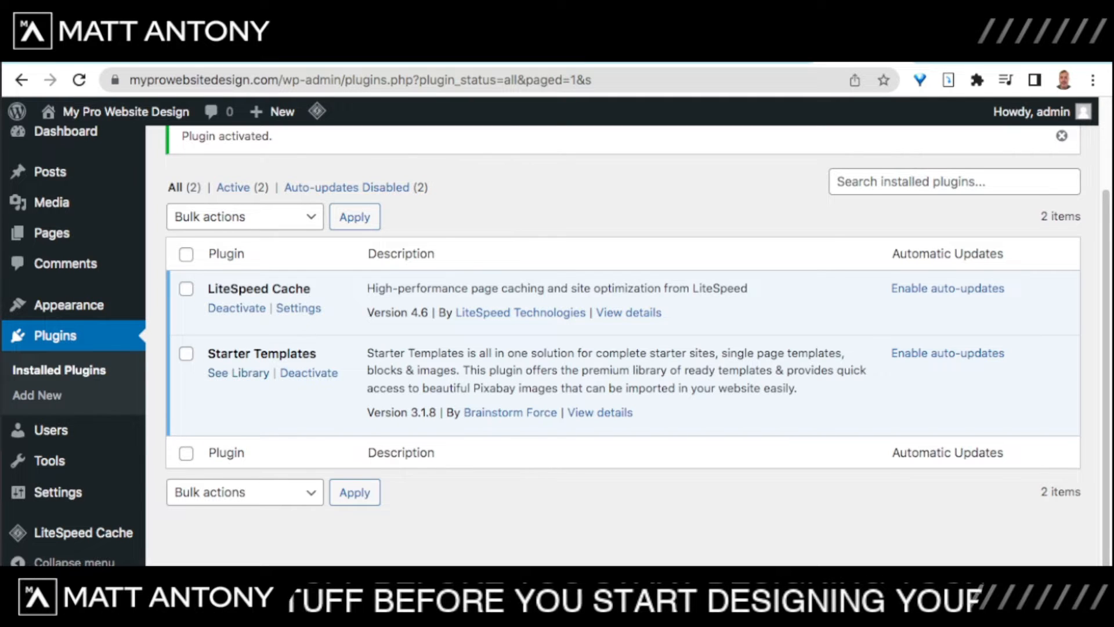
# Step: Launch Starter Templates via See Library and click Build Your Website Now to reach the page builder choice
pyautogui.click(239, 373)
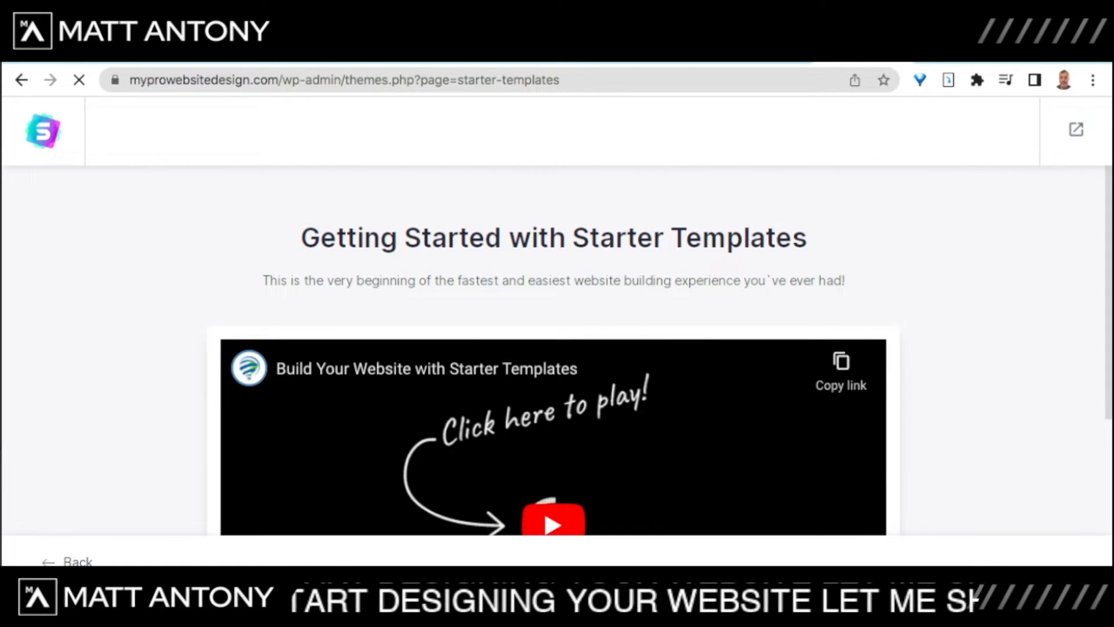
pyautogui.scroll(-2, 557, 348)
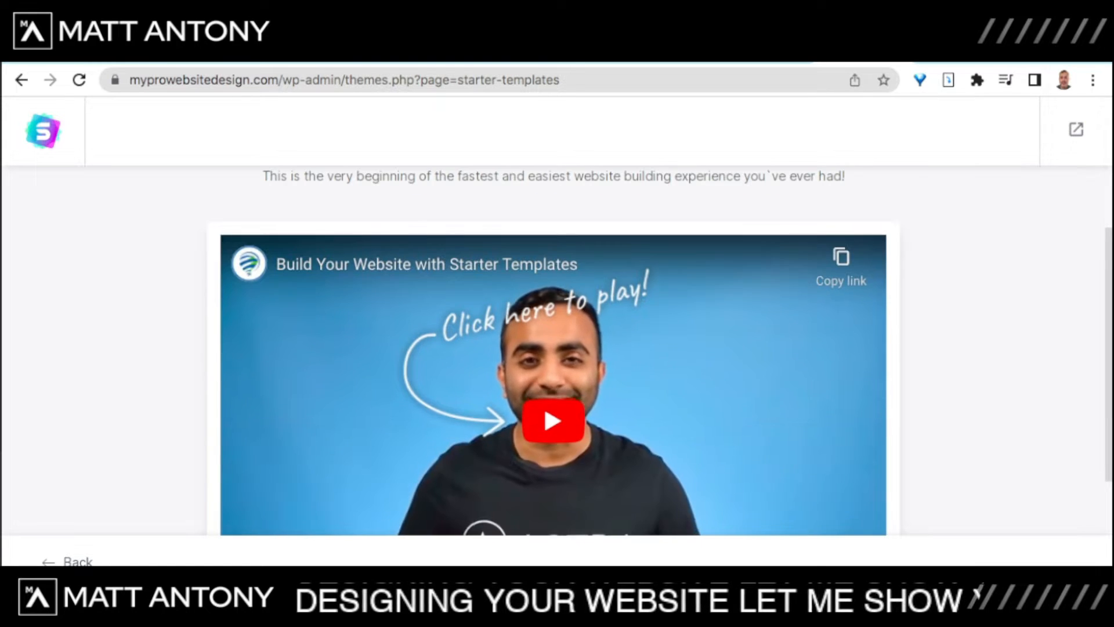
pyautogui.scroll(-2, 557, 348)
pyautogui.scroll(2, 557, 348)
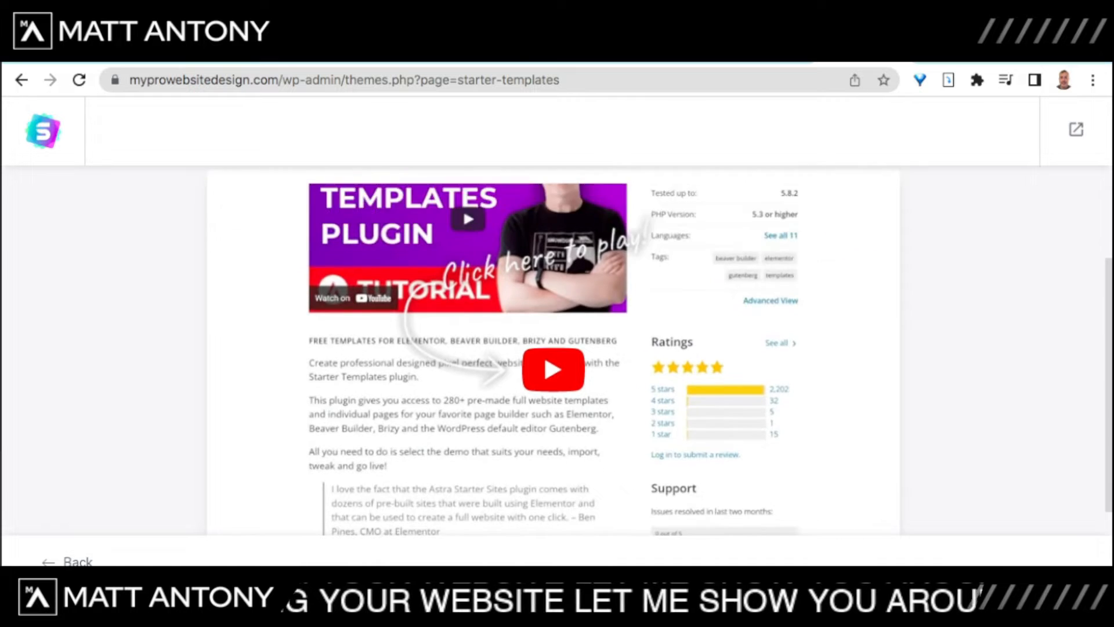
pyautogui.scroll(-2, 557, 348)
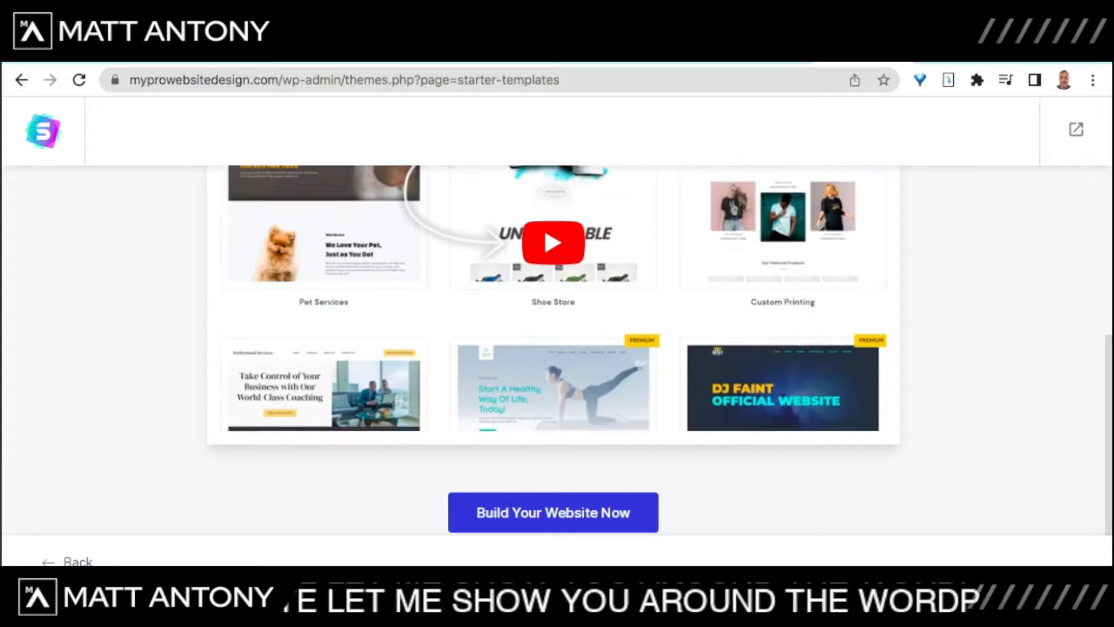
pyautogui.click(553, 512)
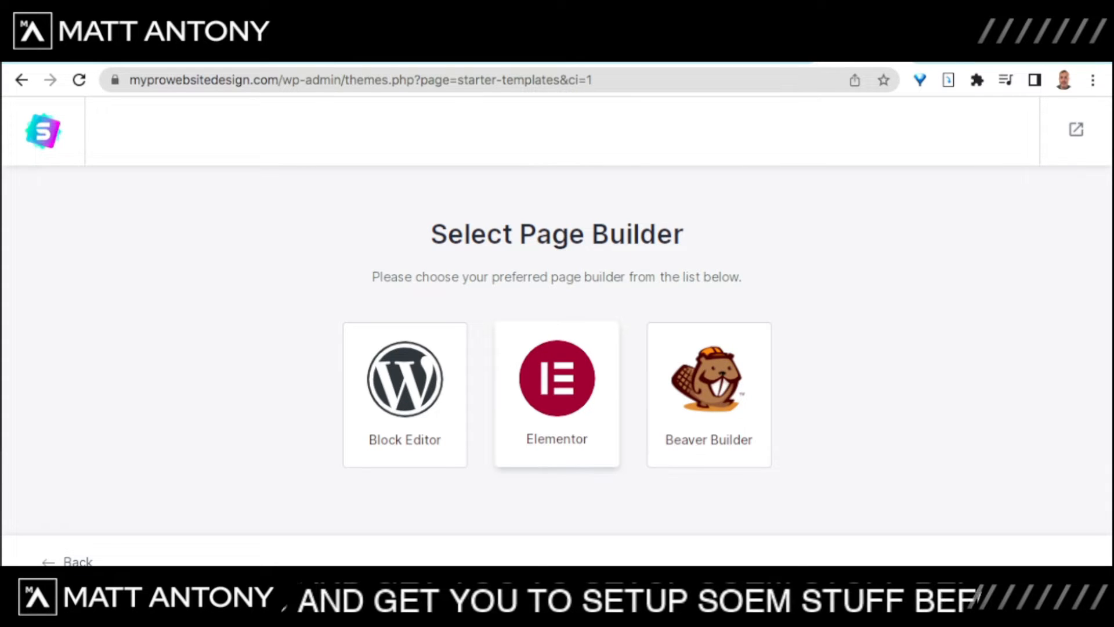
pyautogui.click(557, 395)
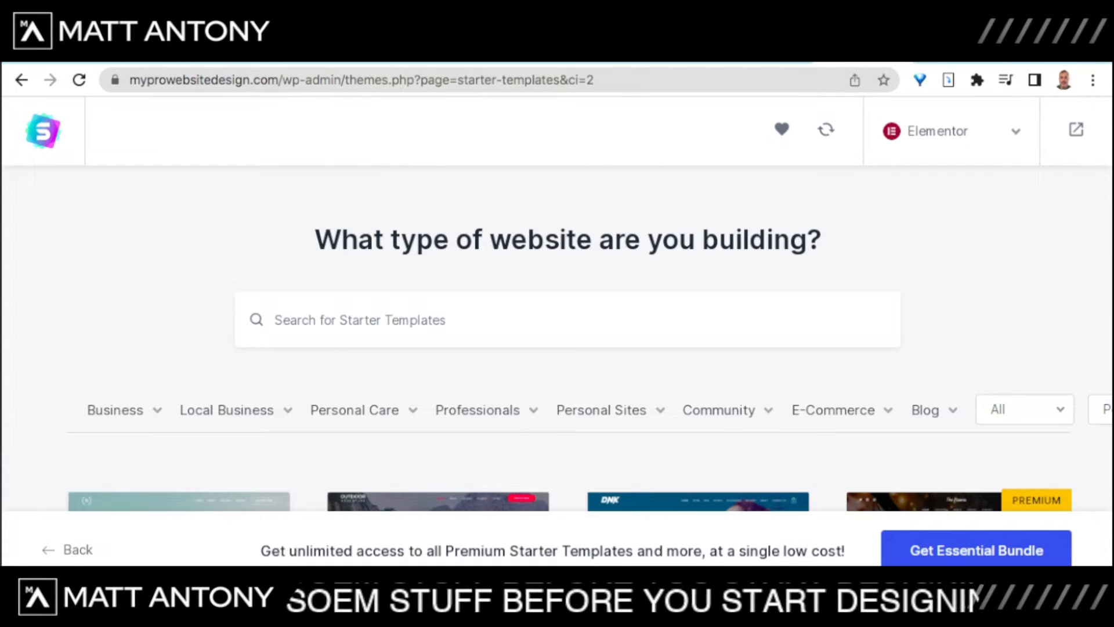
pyautogui.scroll(-4, 557, 307)
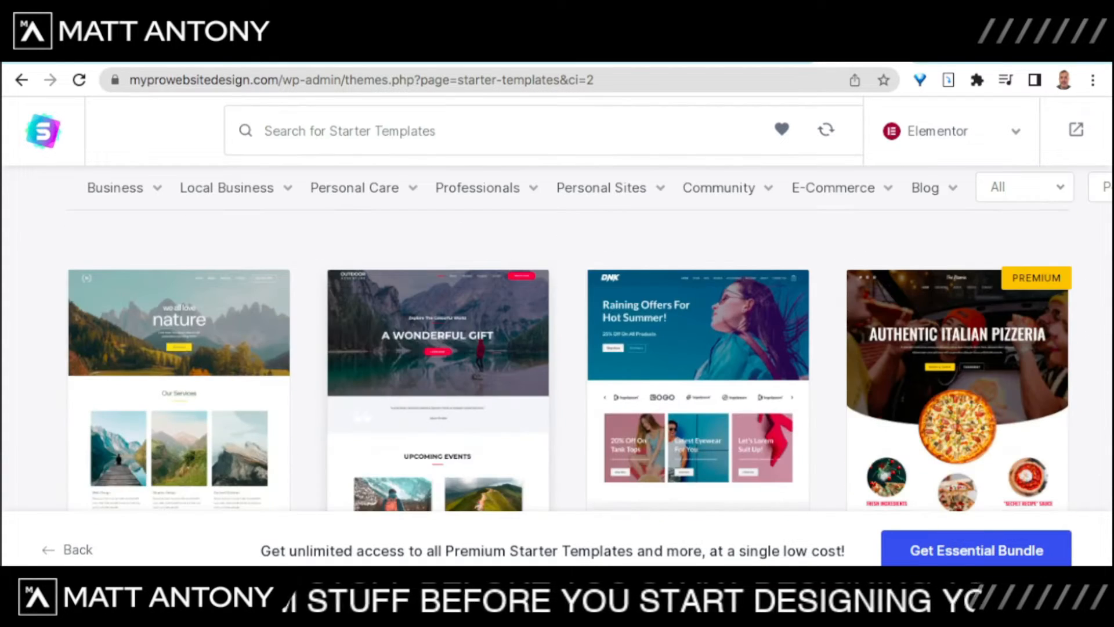
pyautogui.scroll(-5, 568, 337)
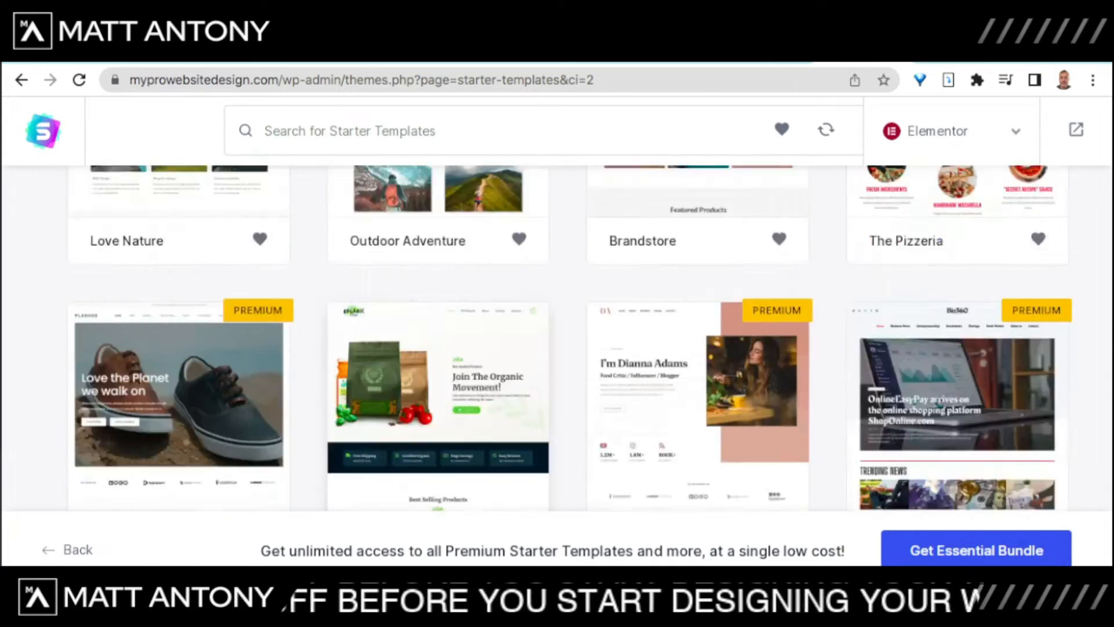
pyautogui.scroll(8, 557, 343)
pyautogui.scroll(-5, 557, 342)
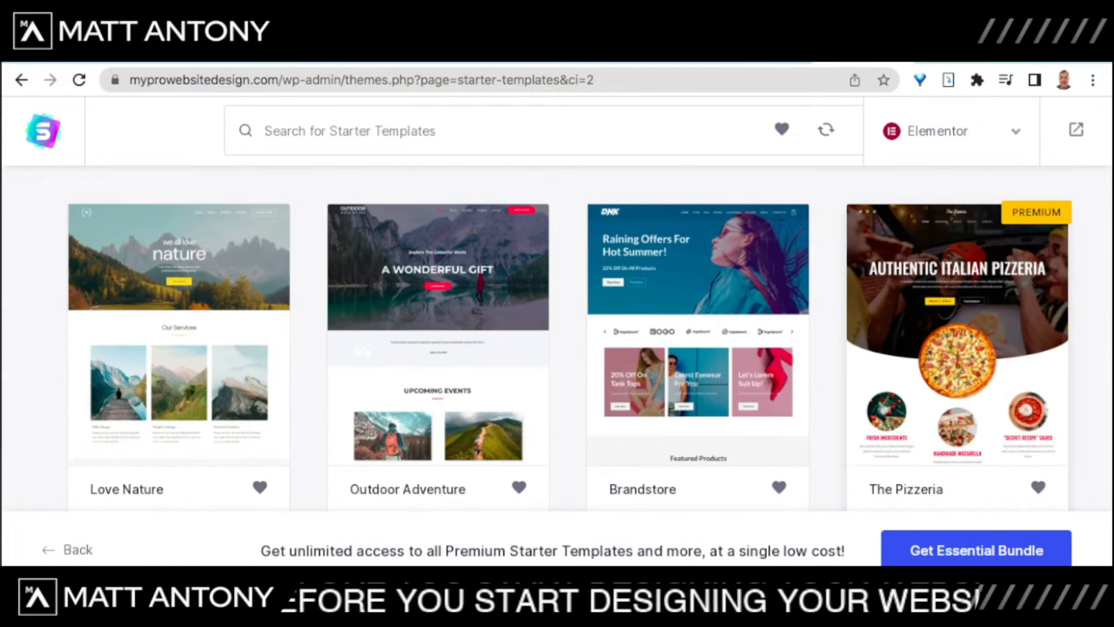
pyautogui.scroll(3, 557, 348)
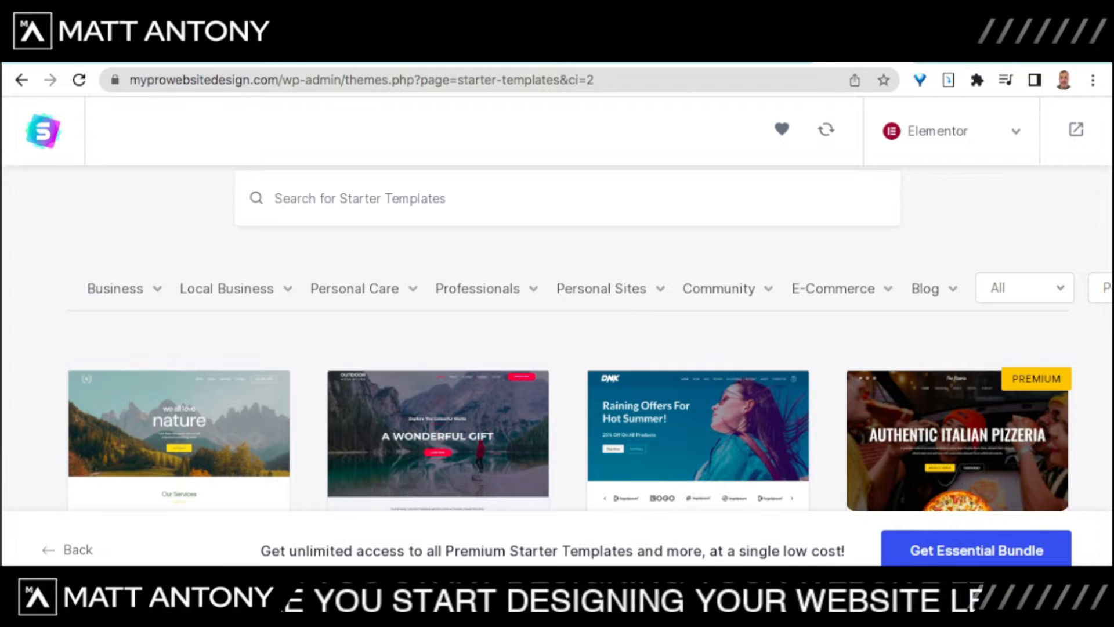
pyautogui.scroll(-4, 557, 337)
pyautogui.scroll(-5, 557, 337)
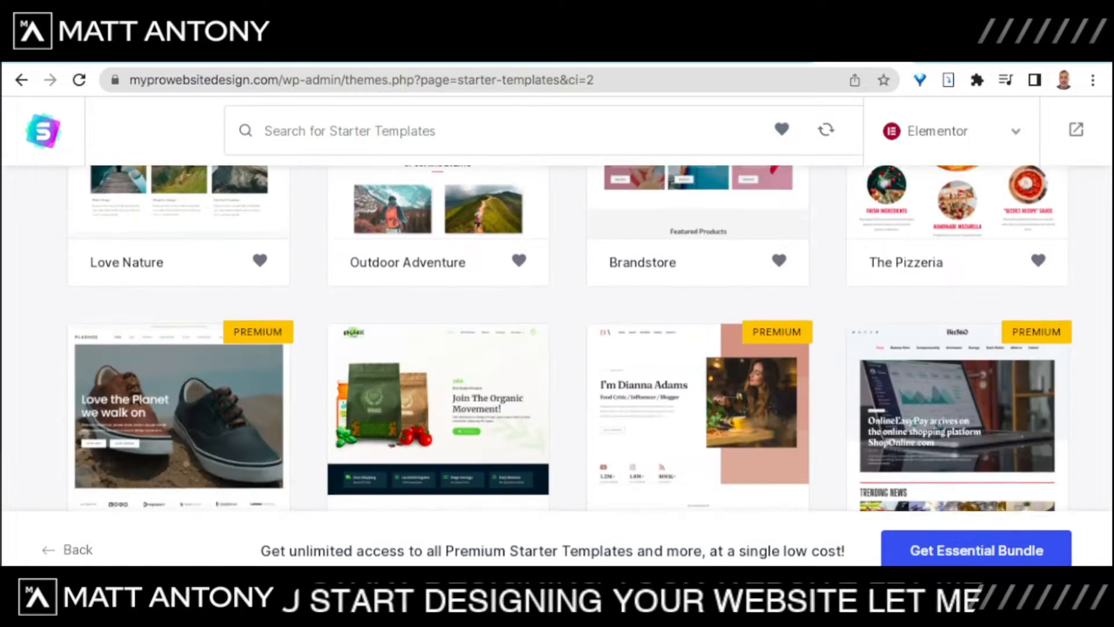
pyautogui.scroll(4, 557, 336)
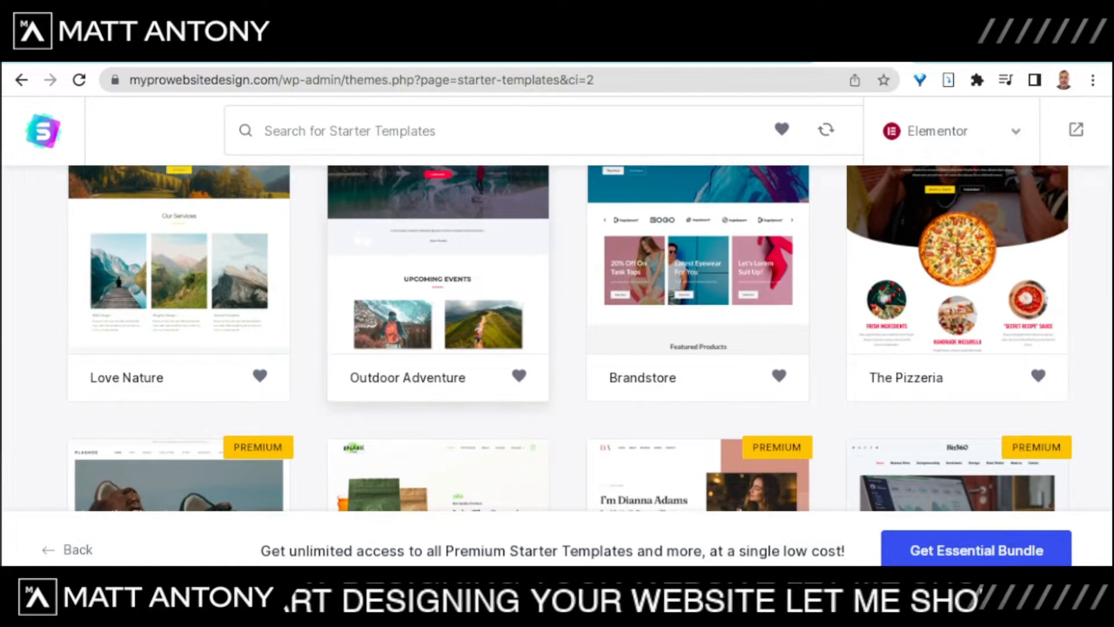
pyautogui.scroll(5, 430, 325)
pyautogui.moveTo(235, 315)
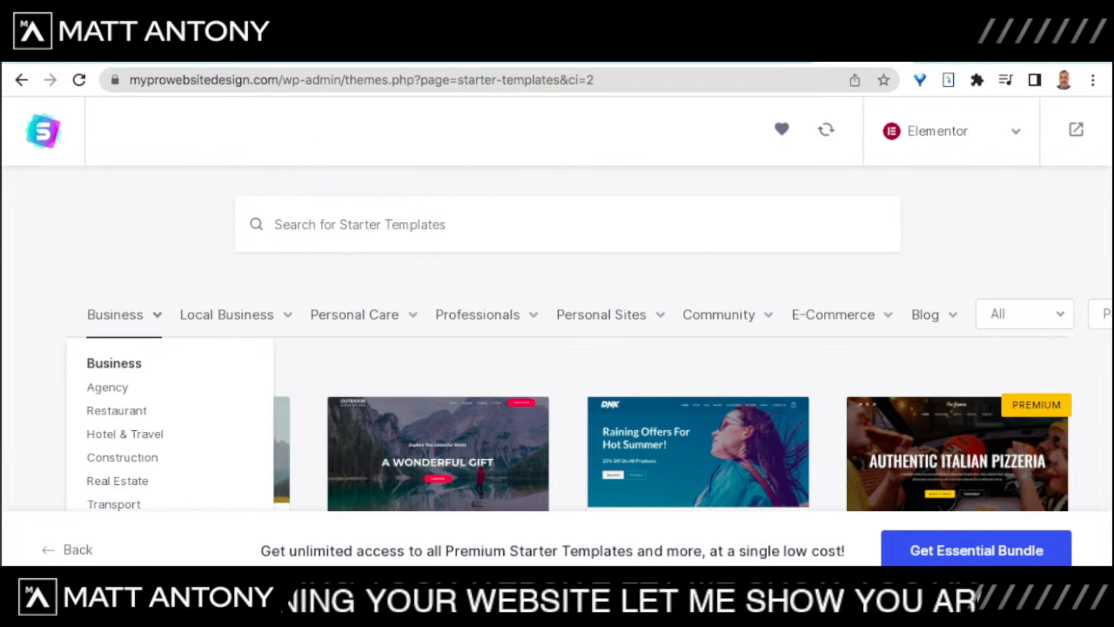
pyautogui.scroll(-3, 557, 336)
pyautogui.scroll(3, 557, 337)
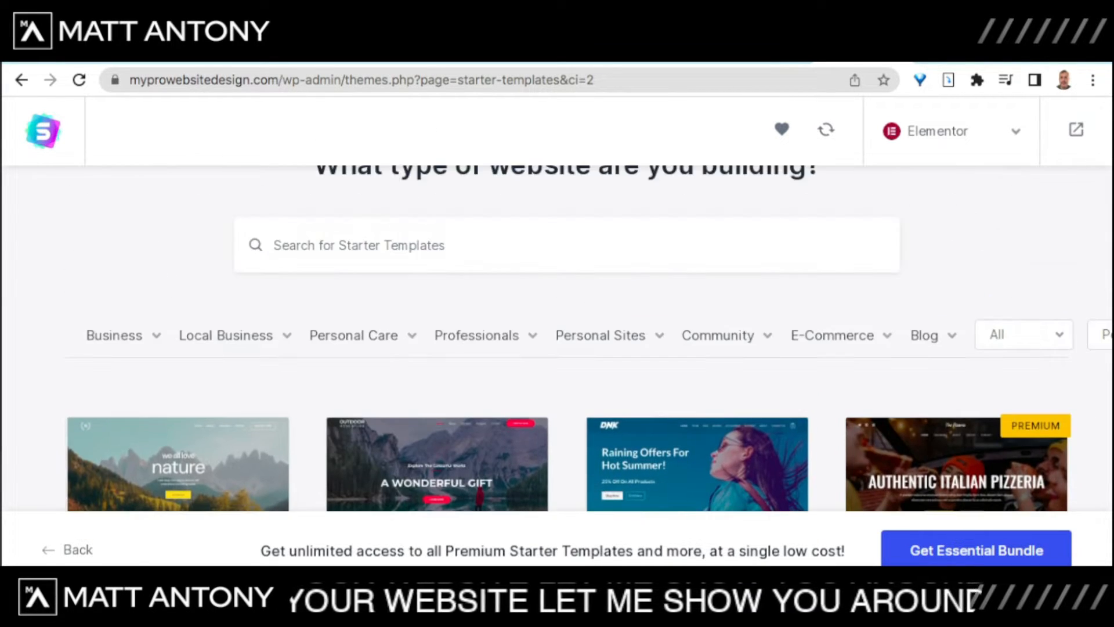
pyautogui.moveTo(226, 335)
pyautogui.scroll(-1, 230, 360)
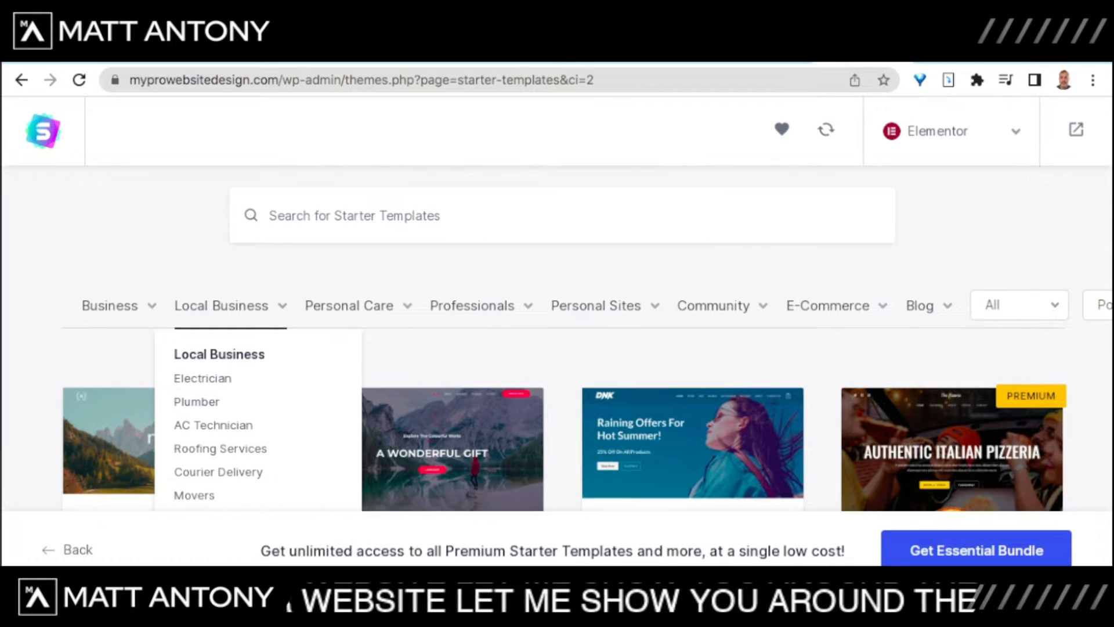
pyautogui.moveTo(358, 306)
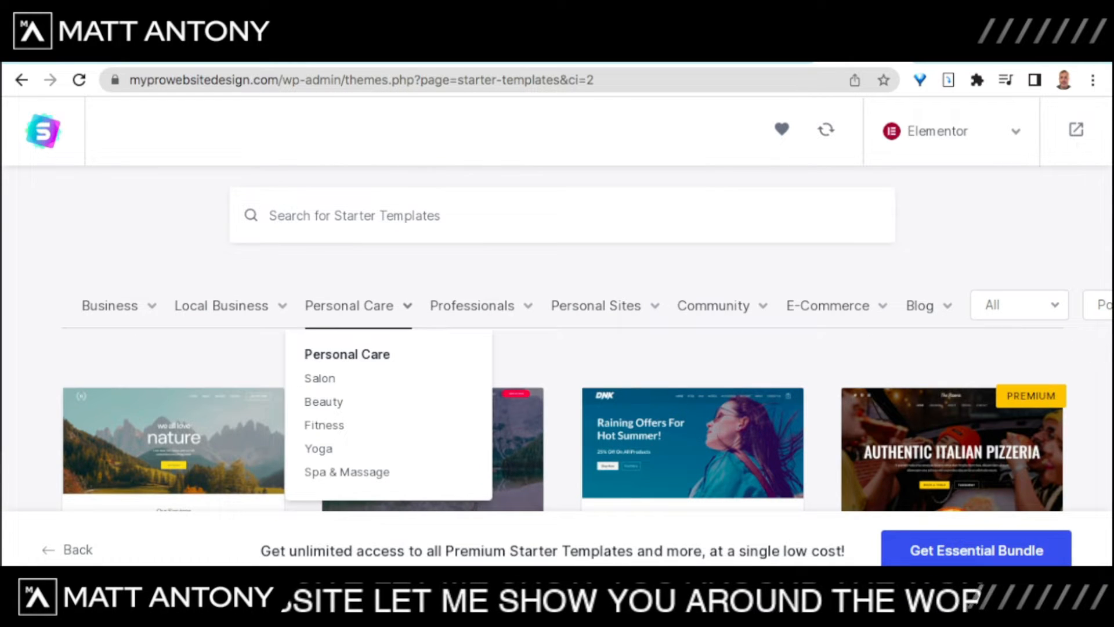
pyautogui.moveTo(598, 306)
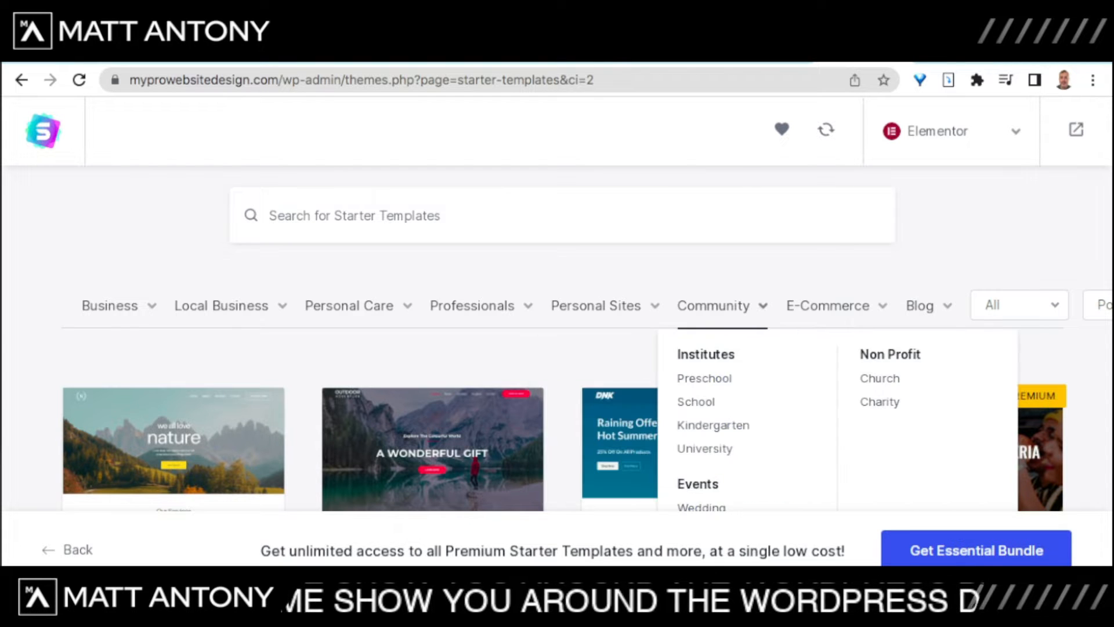
pyautogui.moveTo(922, 306)
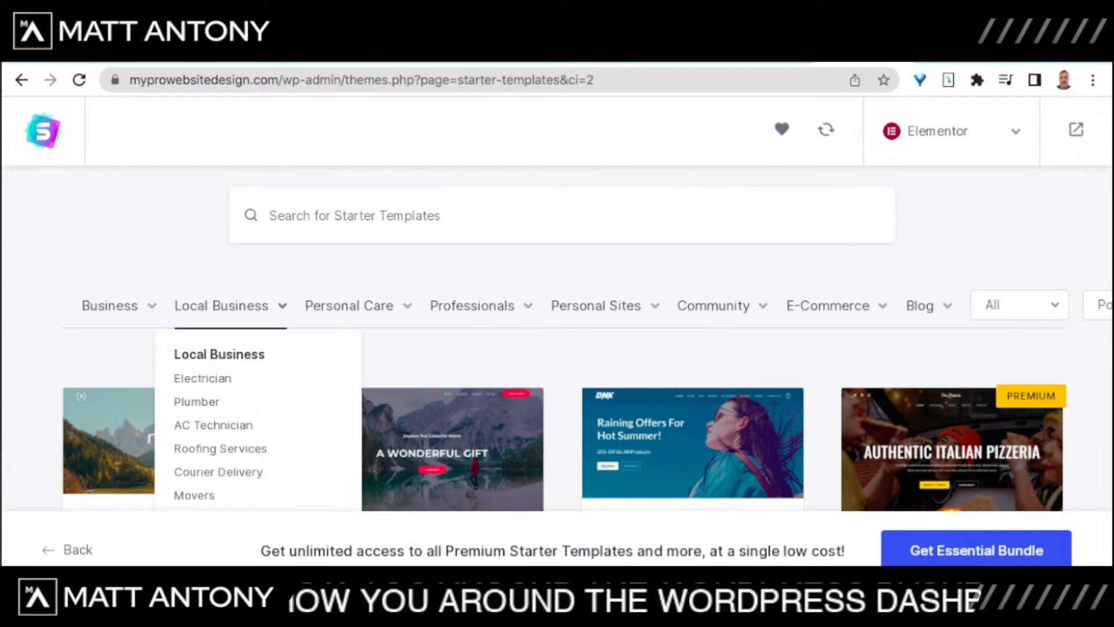
pyautogui.scroll(-4, 557, 349)
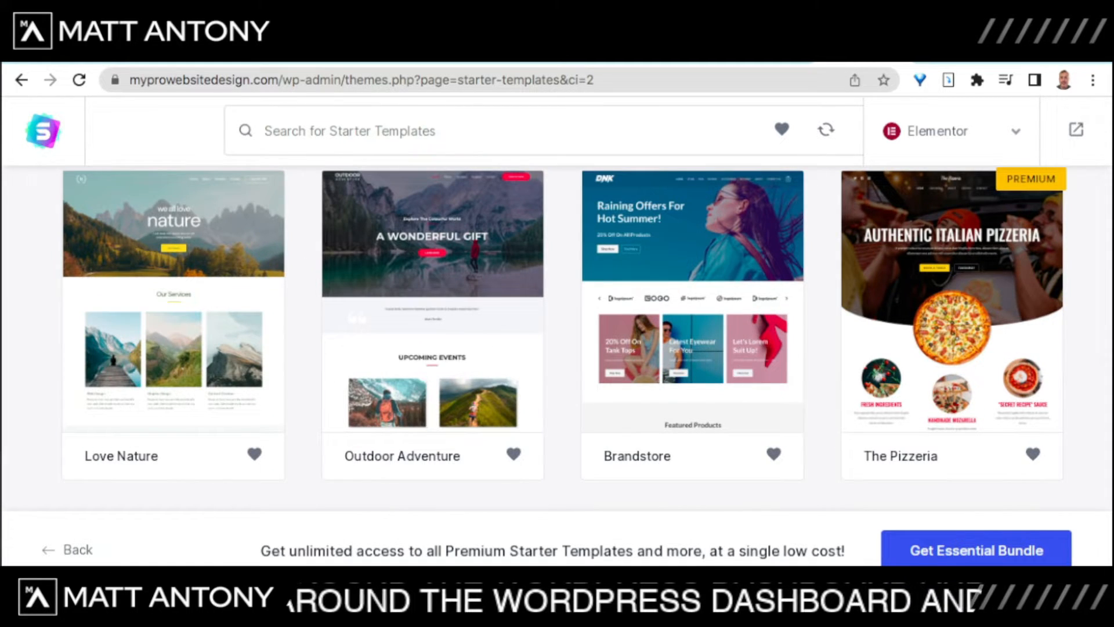
# Step: Browse the starter template grid and select the Love Nature template
pyautogui.scroll(1, 557, 342)
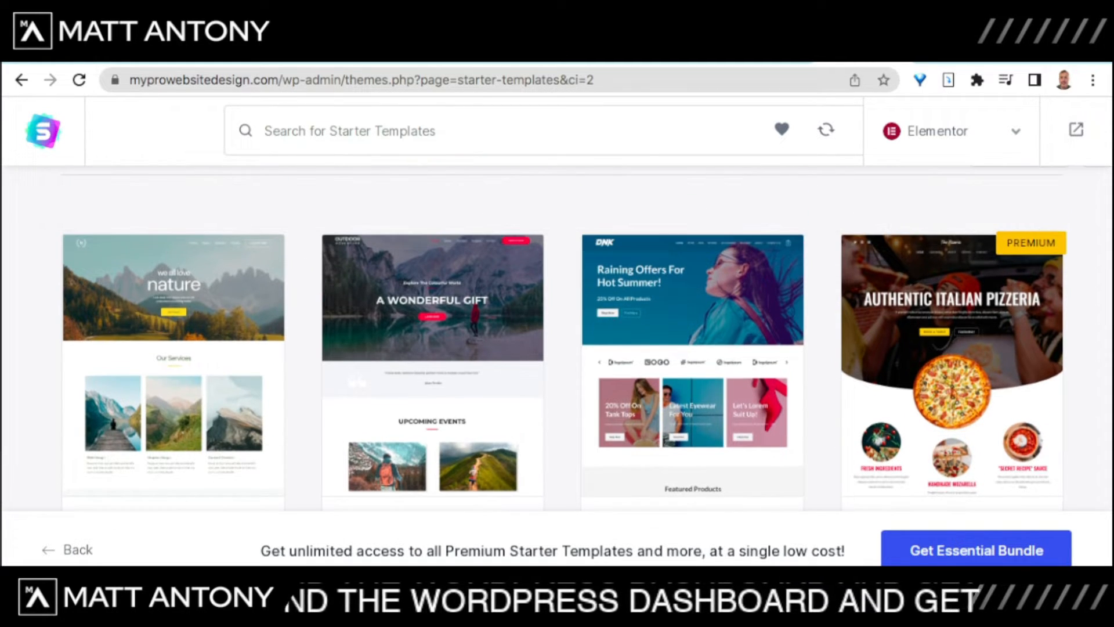
pyautogui.scroll(-12, 557, 349)
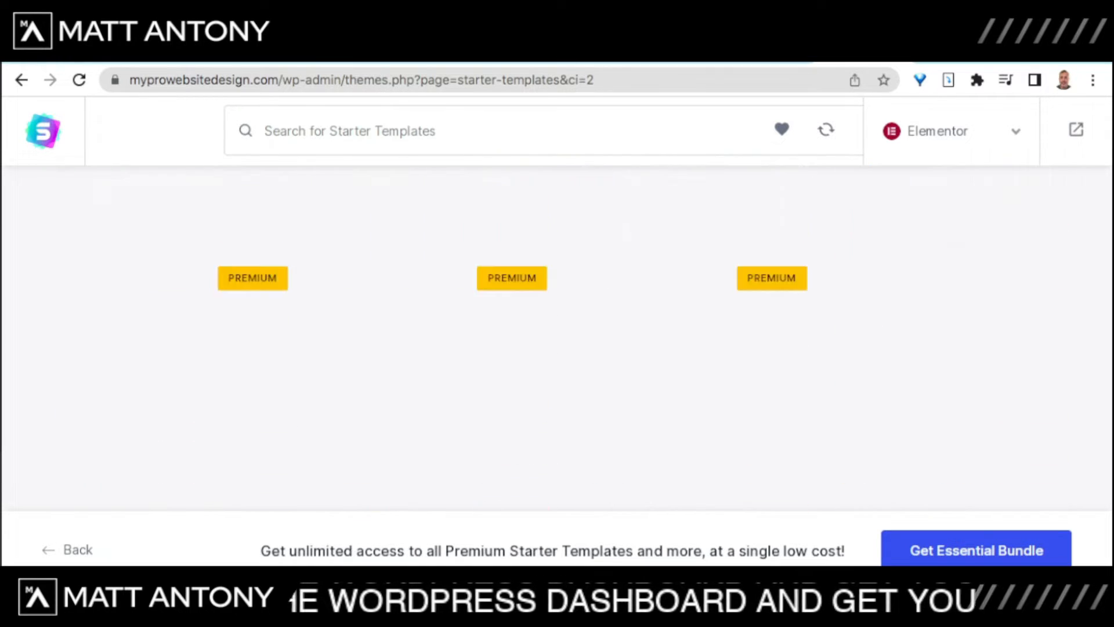
pyautogui.scroll(-10, 558, 348)
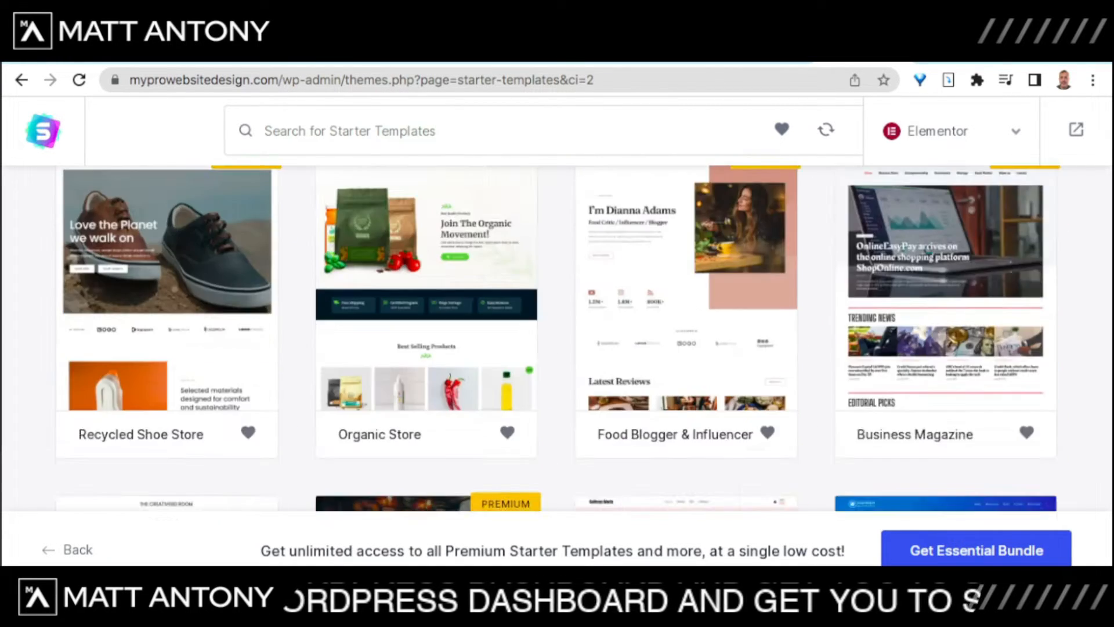
pyautogui.scroll(8, 557, 343)
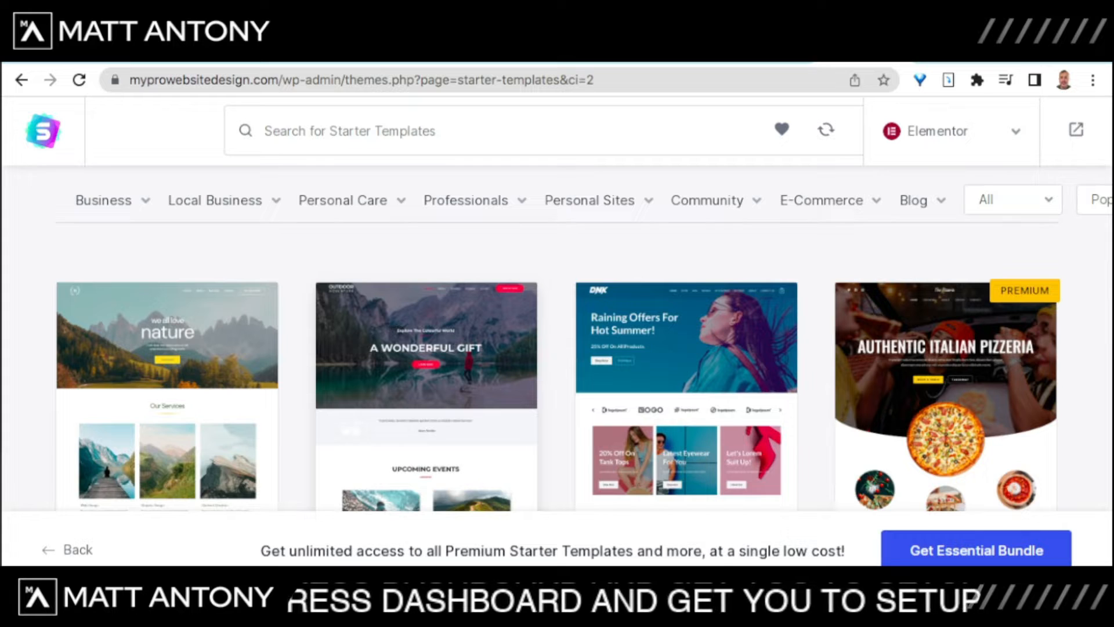
pyautogui.scroll(-1, 557, 348)
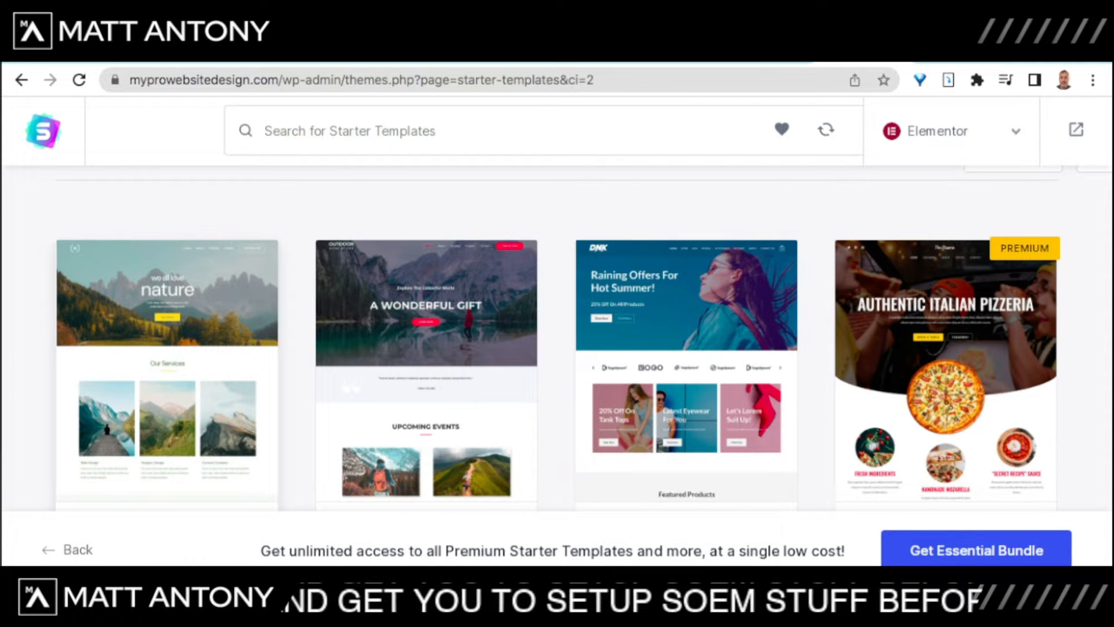
pyautogui.scroll(-10, 557, 336)
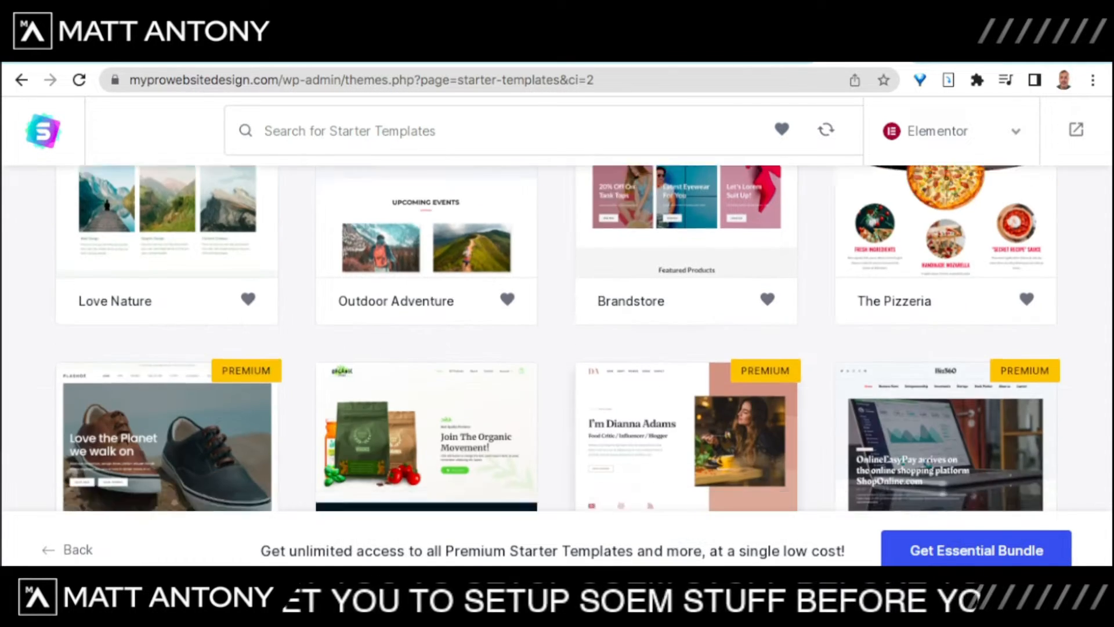
pyautogui.scroll(-10, 558, 336)
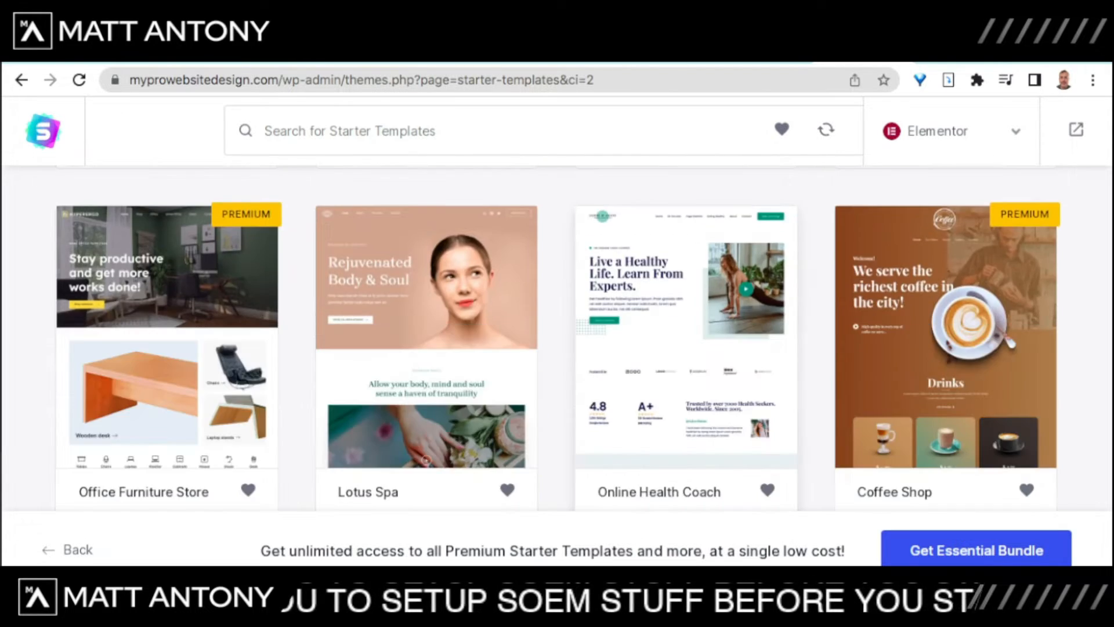
pyautogui.scroll(15, 557, 337)
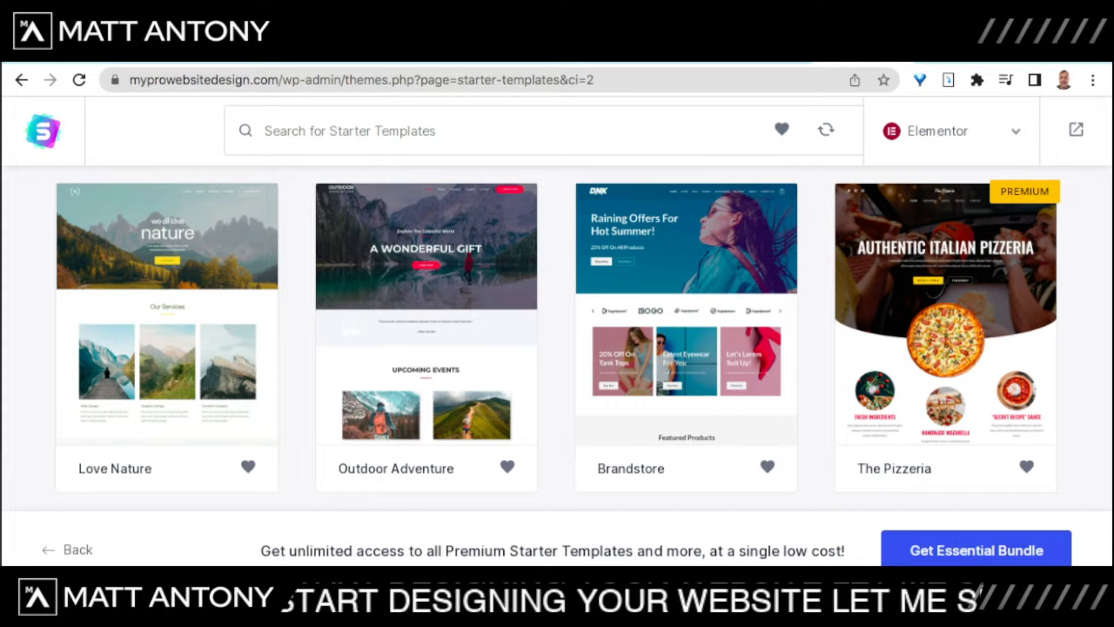
pyautogui.scroll(1, 557, 337)
pyautogui.scroll(-1, 557, 337)
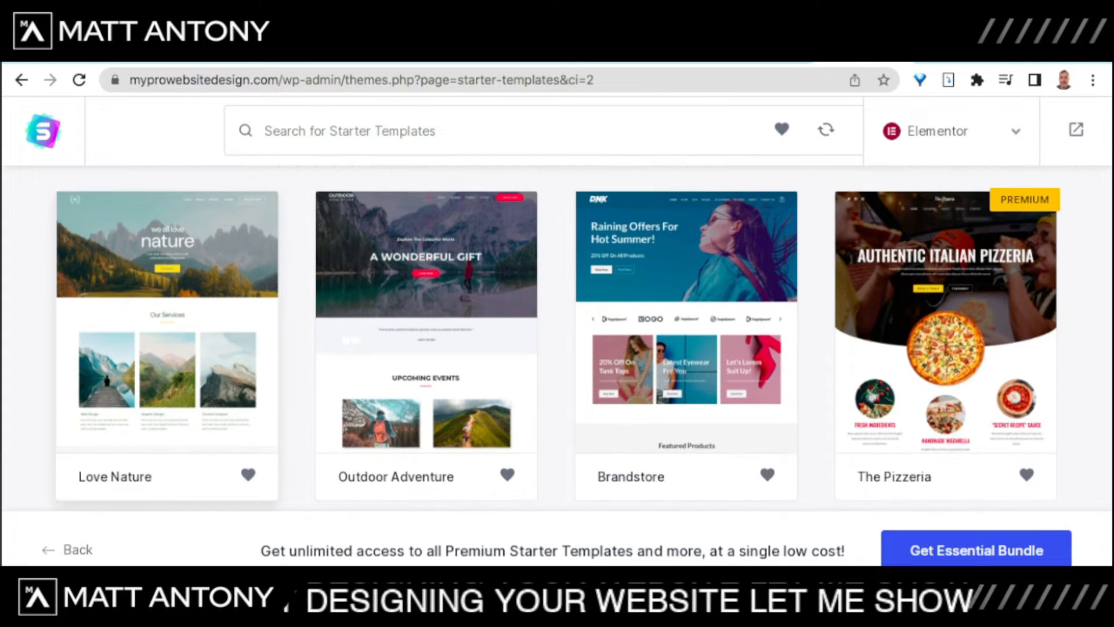
pyautogui.click(167, 336)
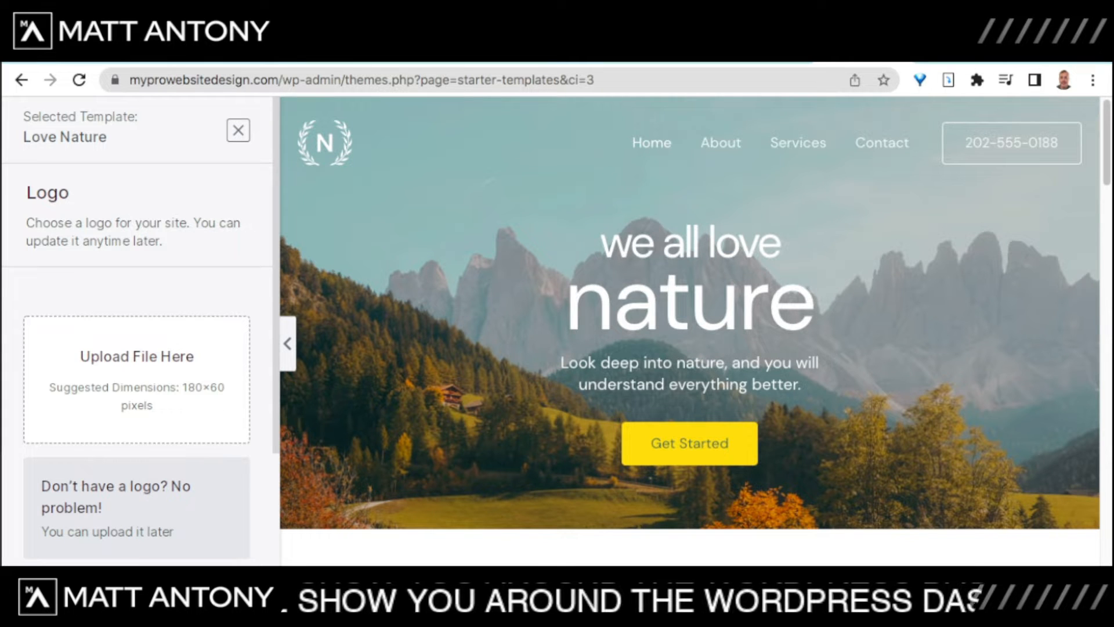
# Step: Skip the Logo step for Love Nature without adding a logo
pyautogui.scroll(-2, 689, 331)
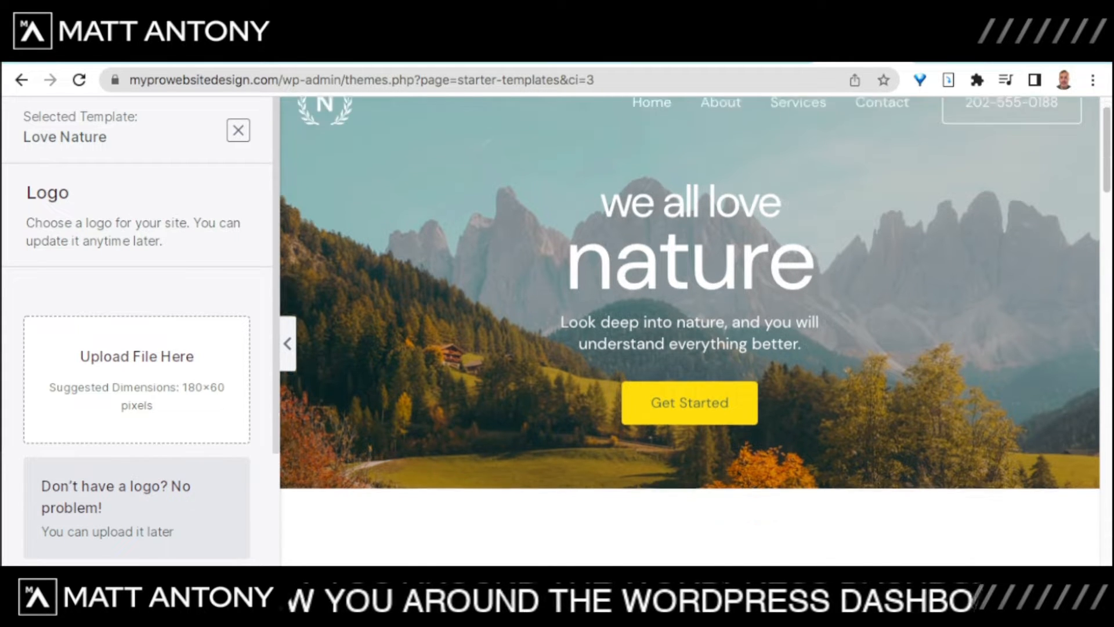
pyautogui.scroll(2, 689, 331)
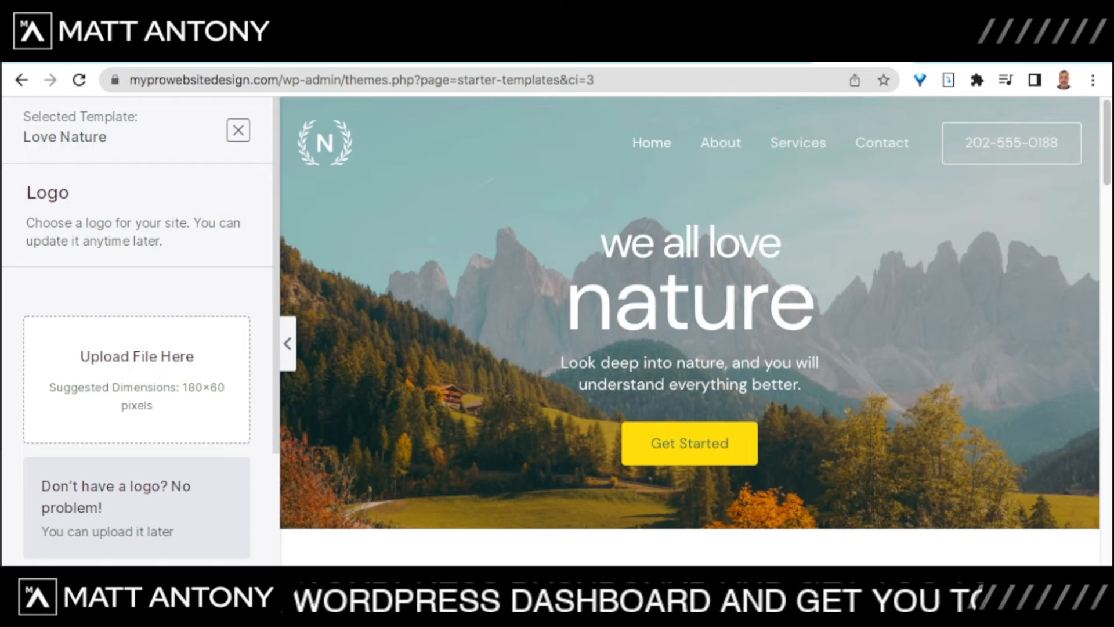
pyautogui.scroll(-5, 689, 330)
pyautogui.scroll(5, 690, 331)
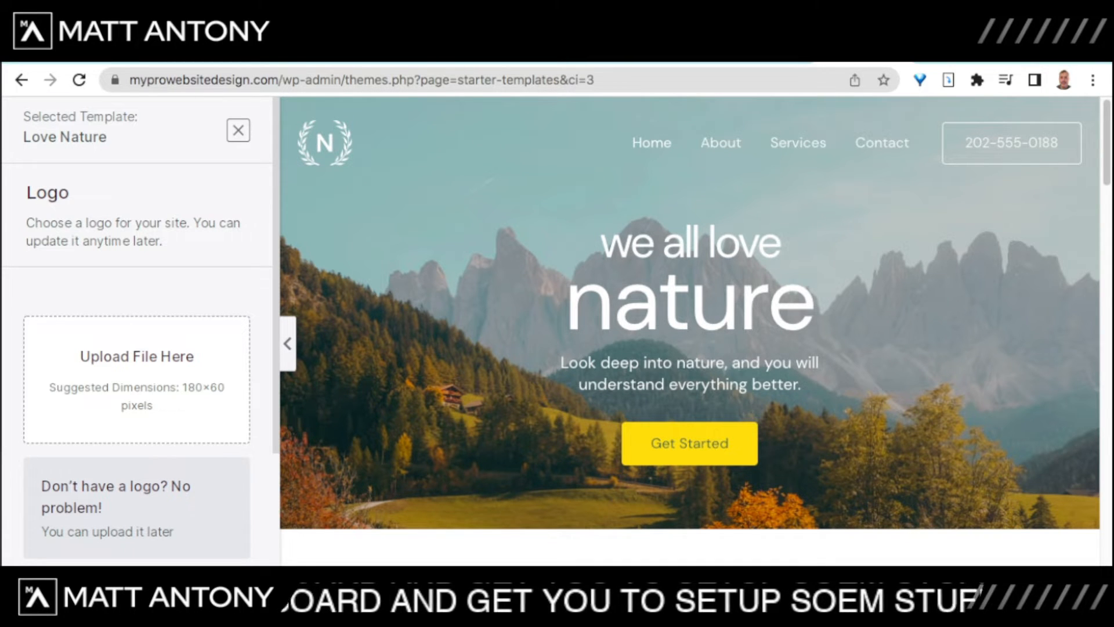
pyautogui.scroll(-2, 690, 359)
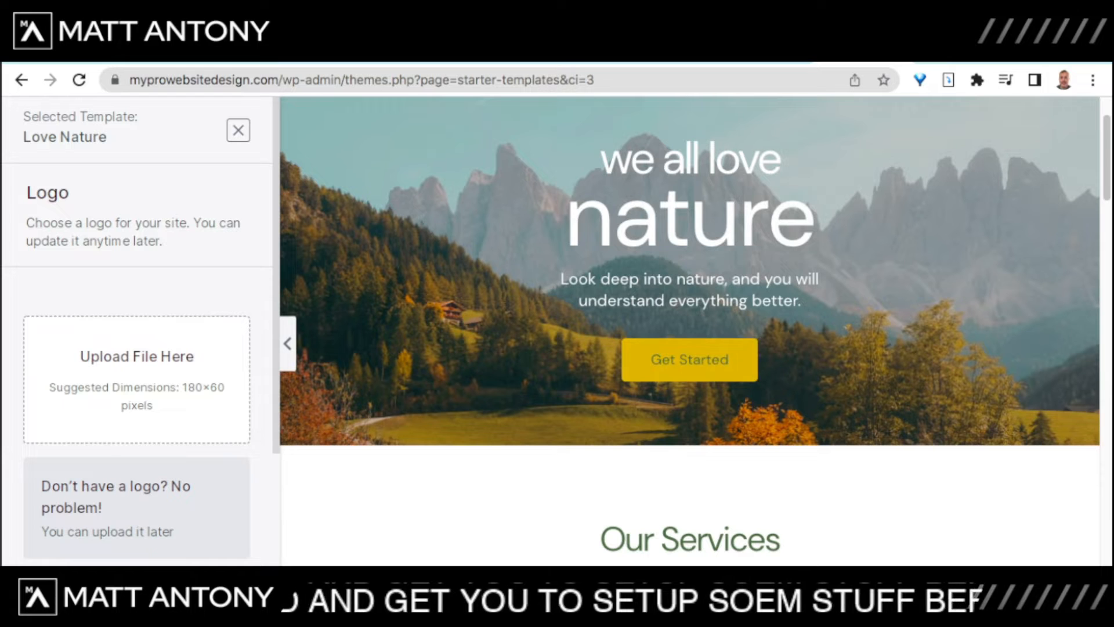
pyautogui.scroll(-6, 689, 360)
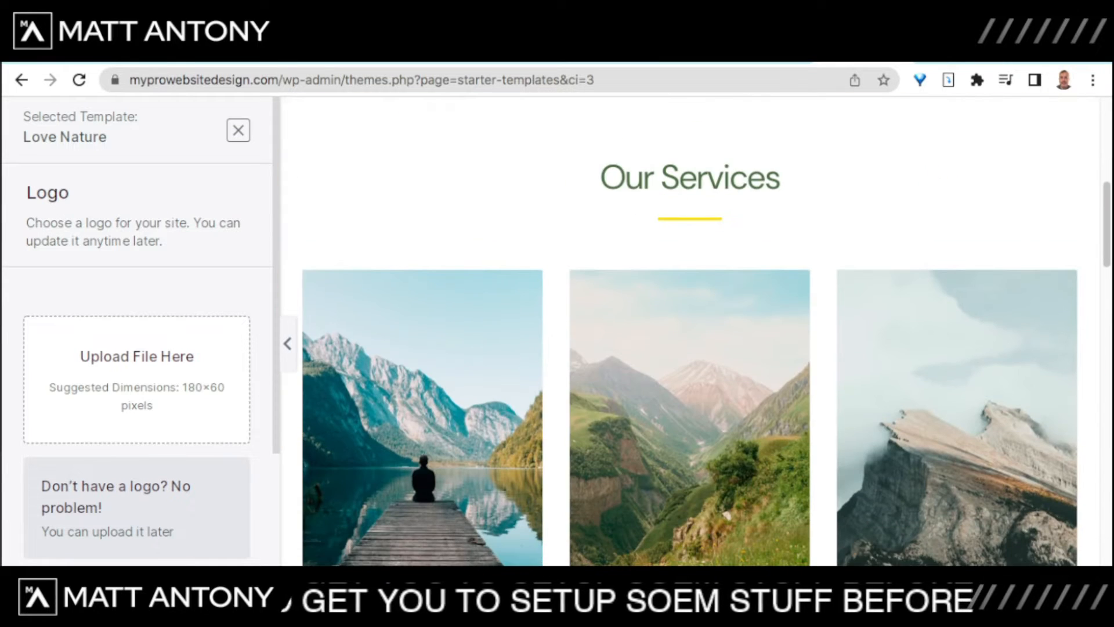
pyautogui.scroll(-14, 689, 359)
pyautogui.scroll(2, 690, 360)
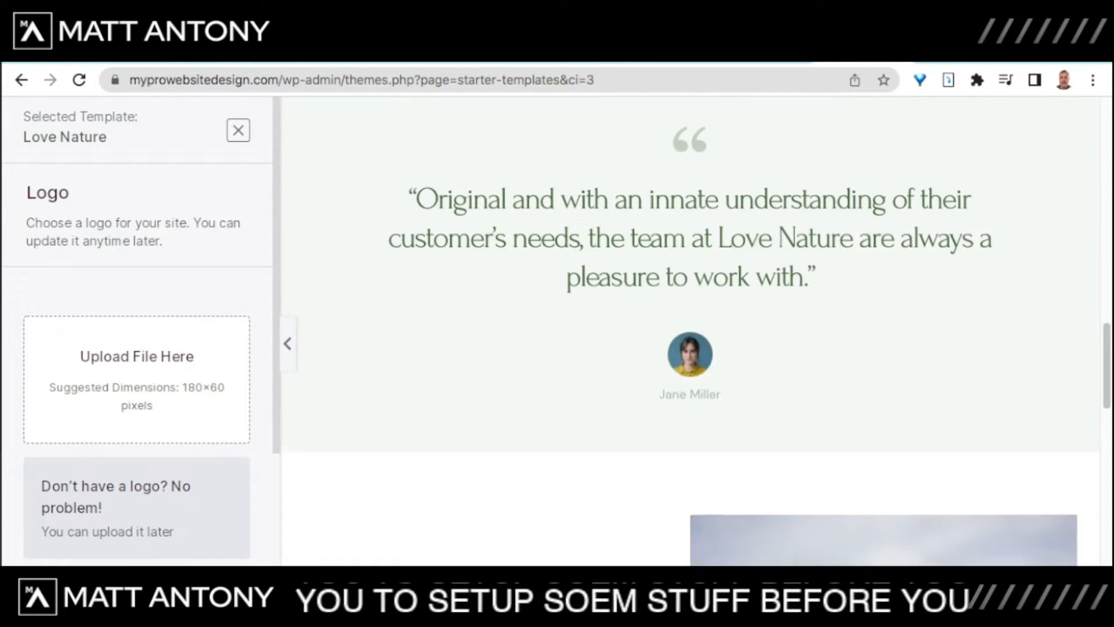
pyautogui.scroll(2, 689, 360)
pyautogui.scroll(9, 689, 360)
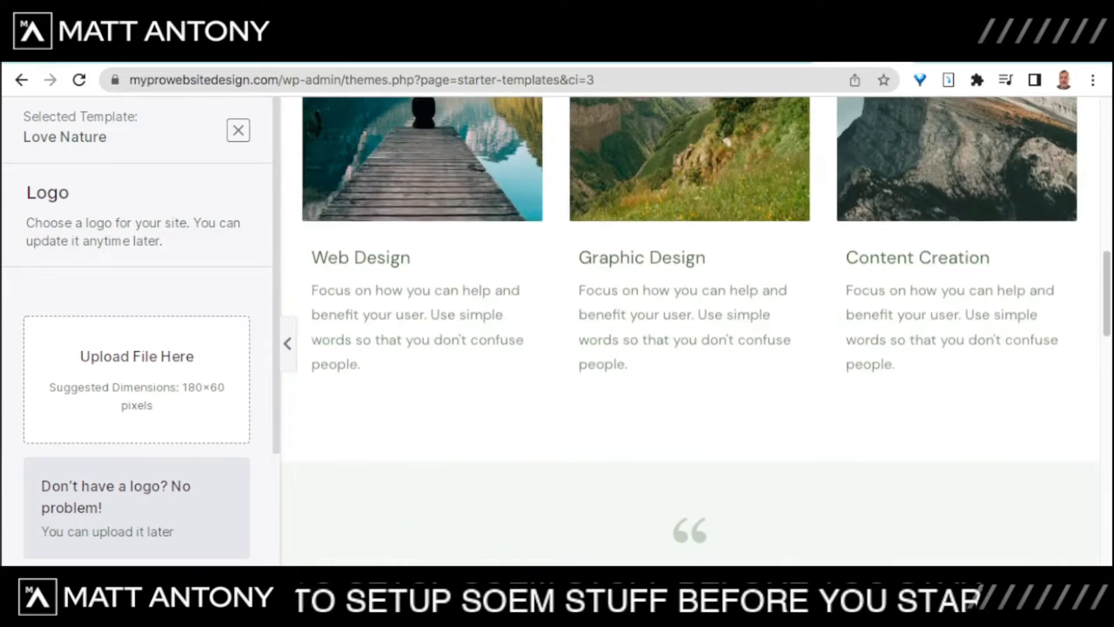
pyautogui.scroll(8, 689, 359)
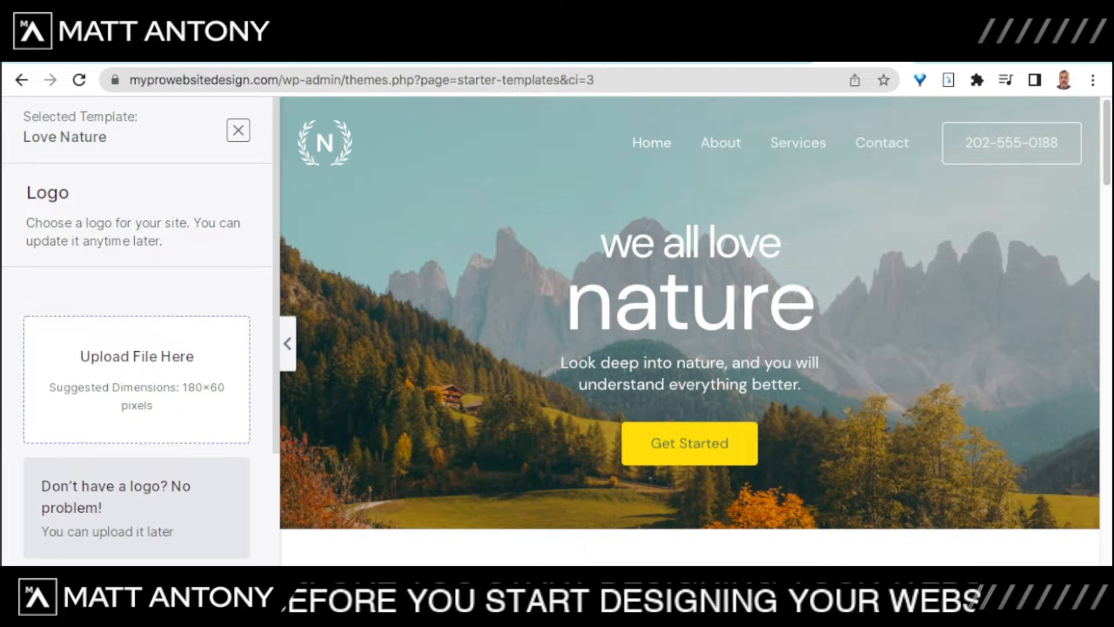
pyautogui.scroll(-3, 137, 330)
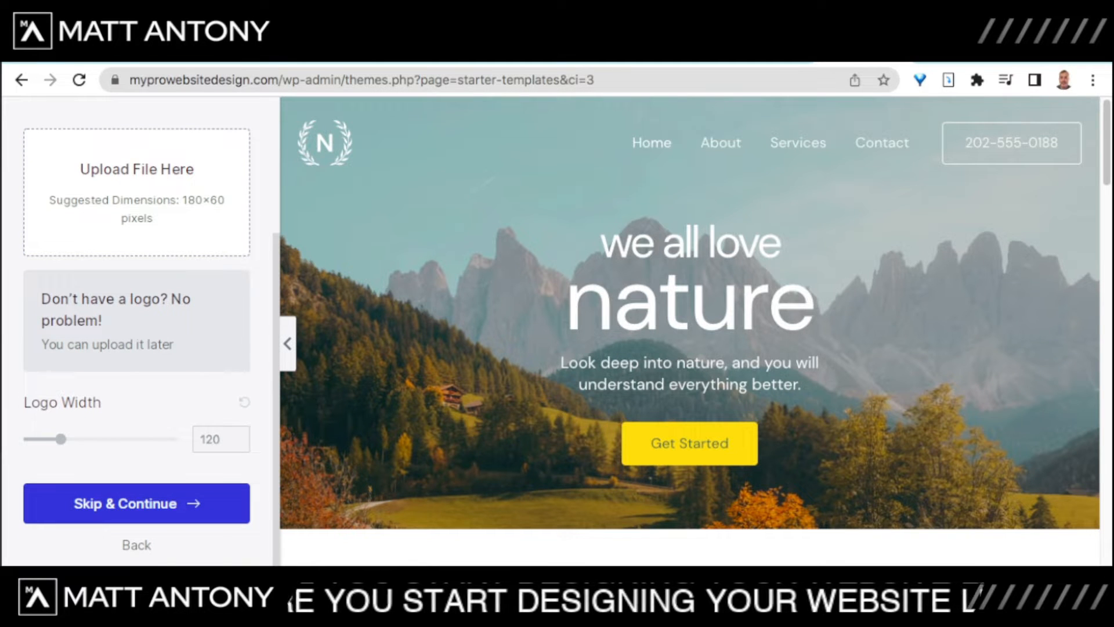
pyautogui.click(136, 503)
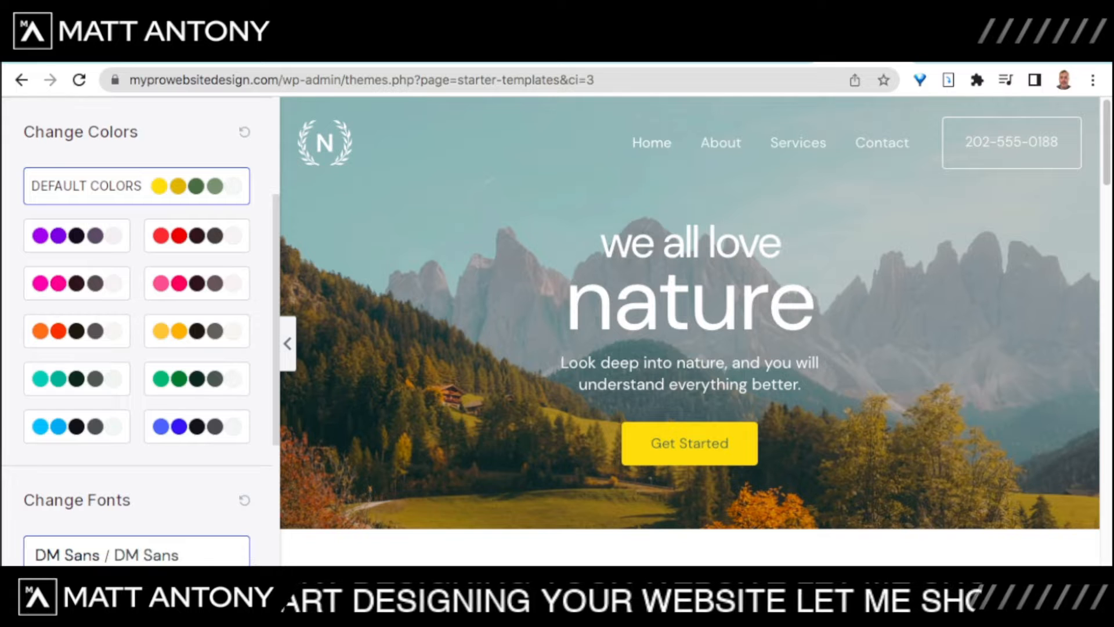
# Step: Recolour the template with the purple colour palette
pyautogui.scroll(-5, 689, 443)
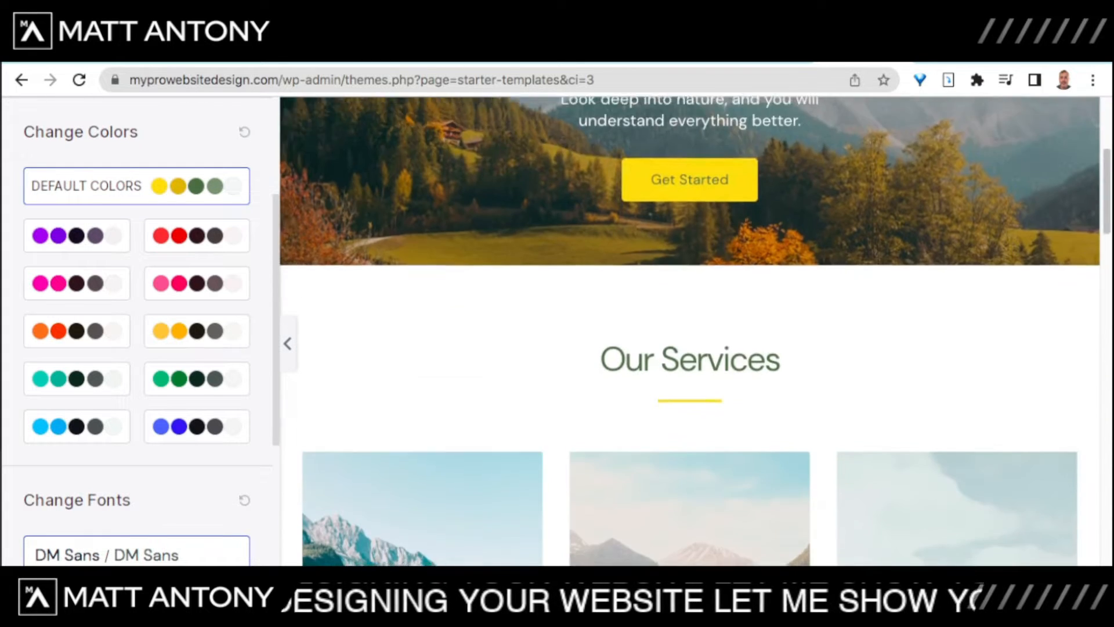
pyautogui.click(77, 235)
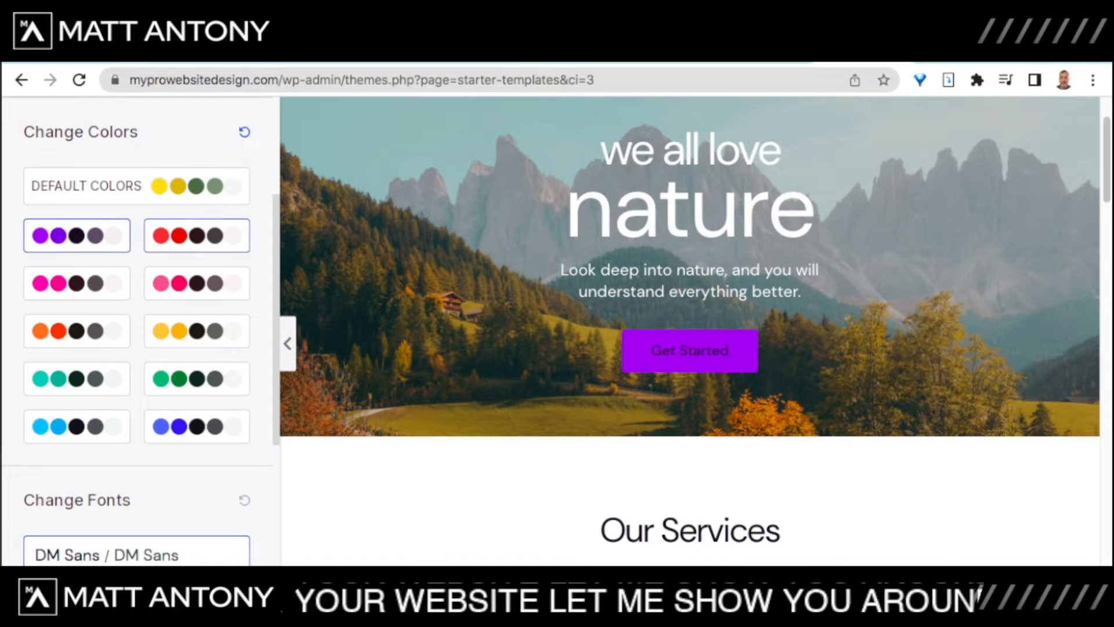
pyautogui.scroll(-2, 689, 267)
pyautogui.scroll(-6, 690, 330)
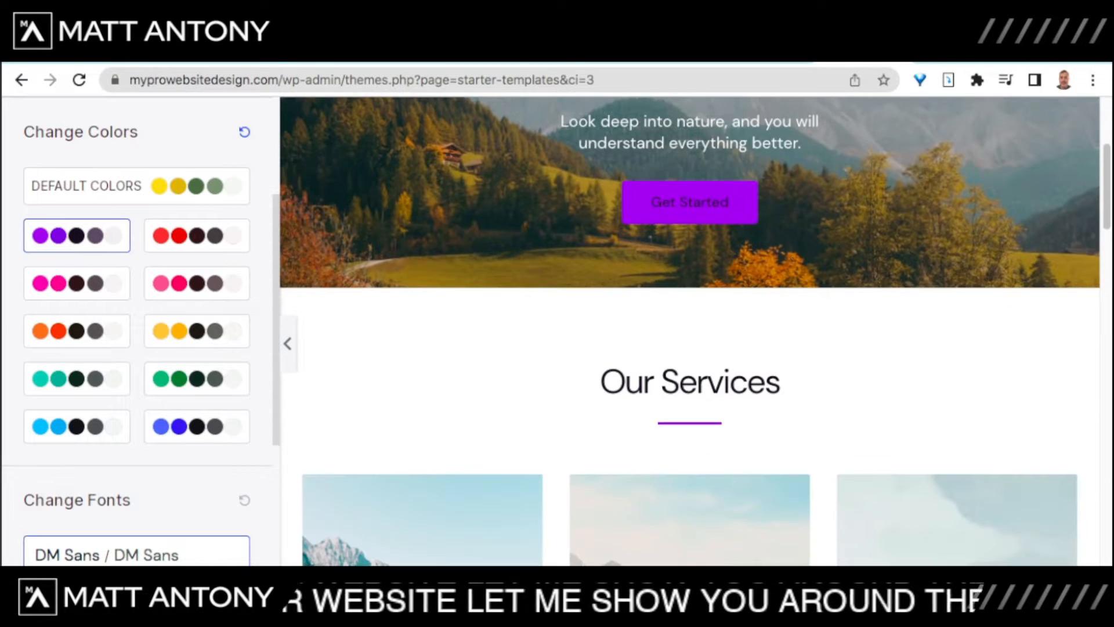
pyautogui.scroll(4, 690, 330)
pyautogui.scroll(4, 689, 331)
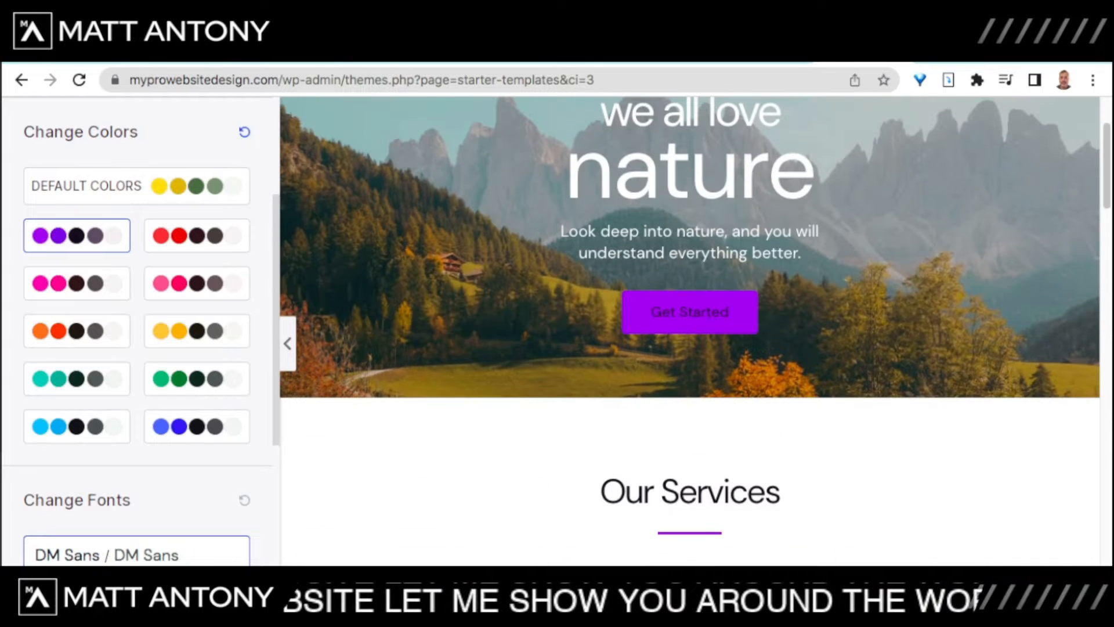
pyautogui.scroll(-4, 136, 348)
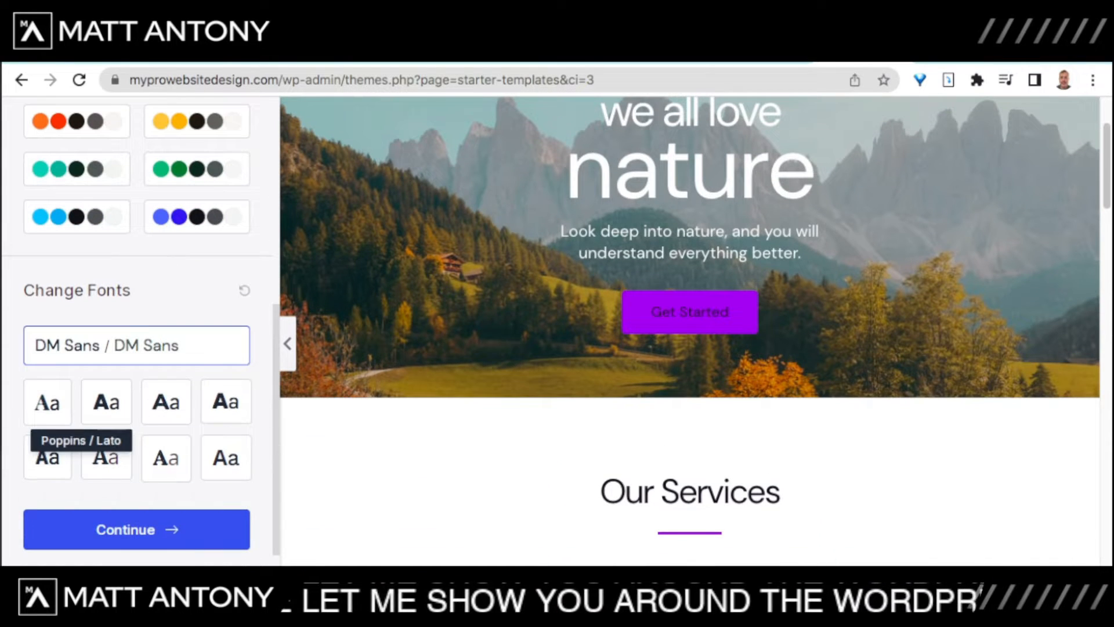
# Step: Compare font pairings, settle on Playfair Display / Source Sans Pro, and continue
pyautogui.click(106, 402)
pyautogui.click(166, 401)
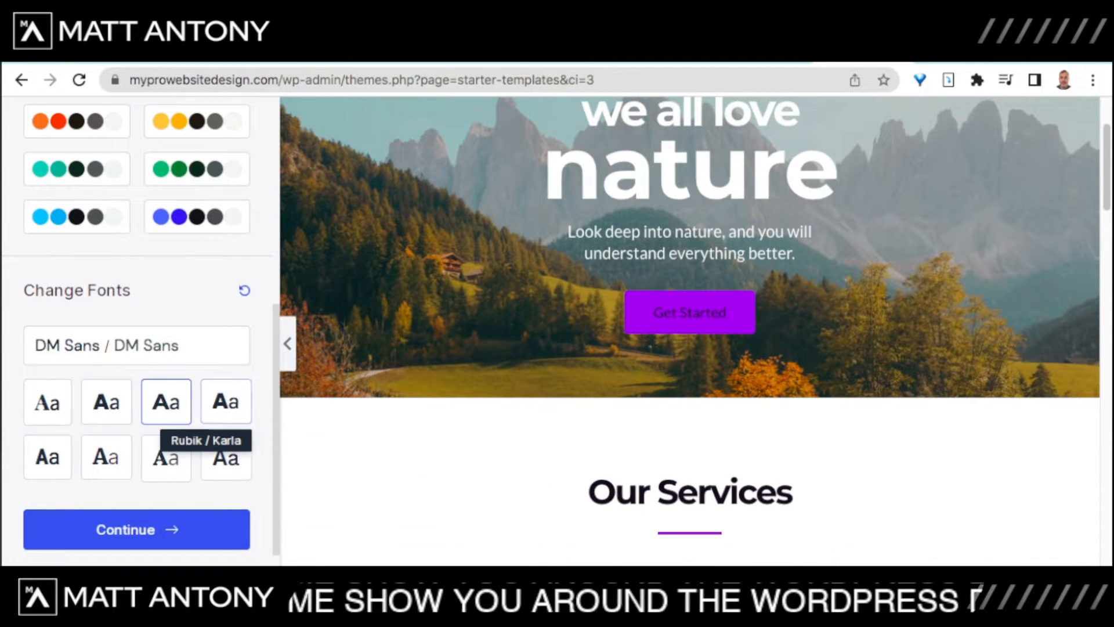
pyautogui.click(226, 402)
pyautogui.click(166, 457)
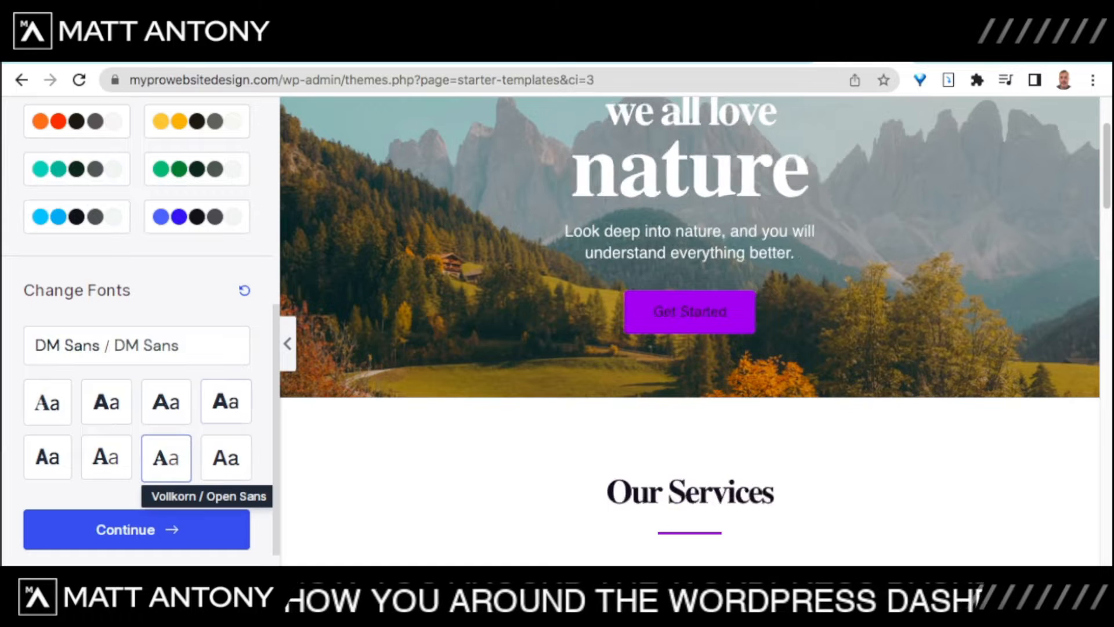
pyautogui.click(106, 402)
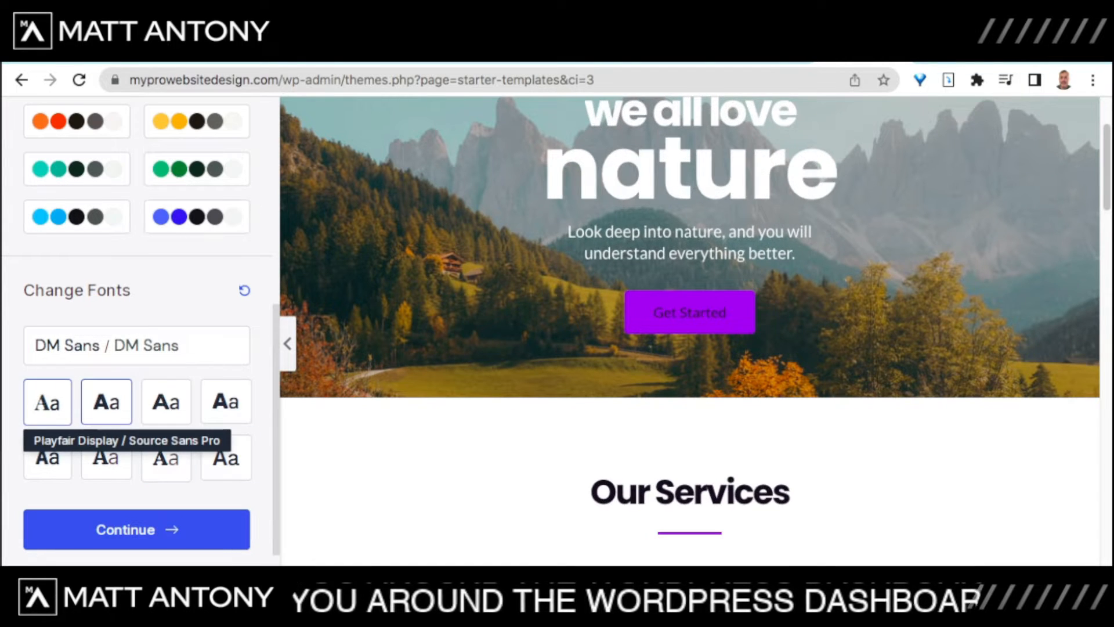
pyautogui.click(48, 401)
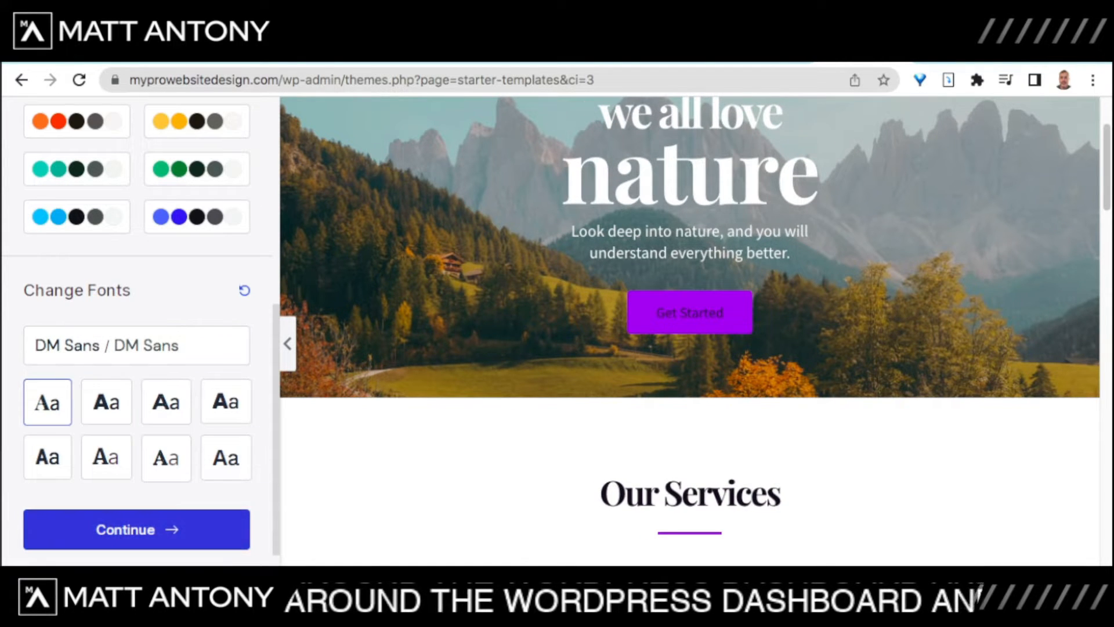
pyautogui.click(136, 530)
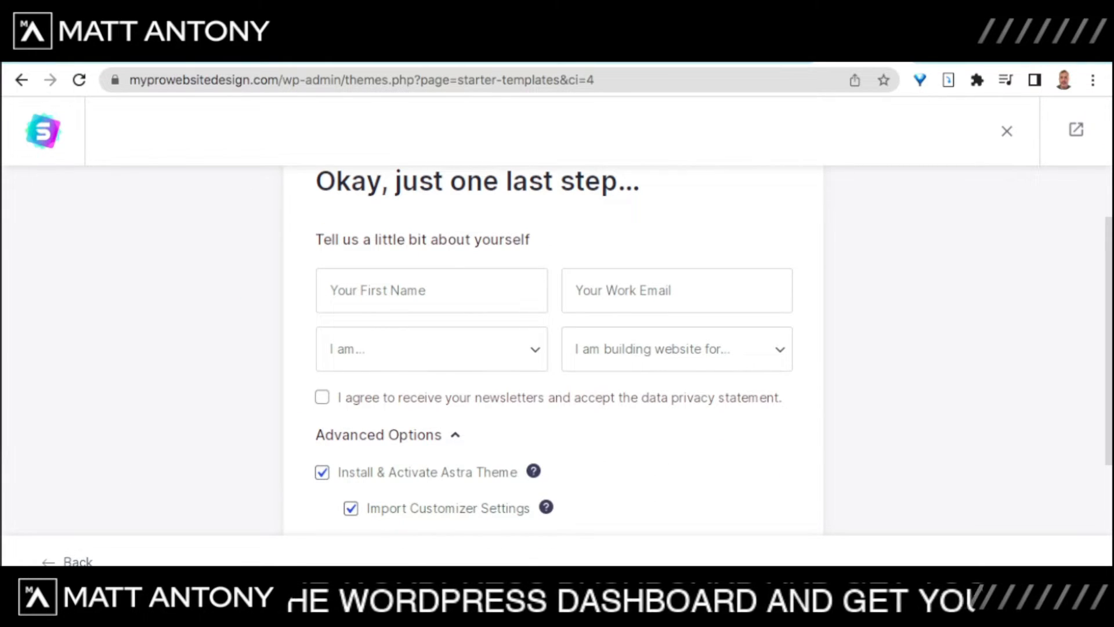
# Step: Enter the first name and accept the autofilled work e-mail address
pyautogui.click(431, 290)
pyautogui.write('matt')
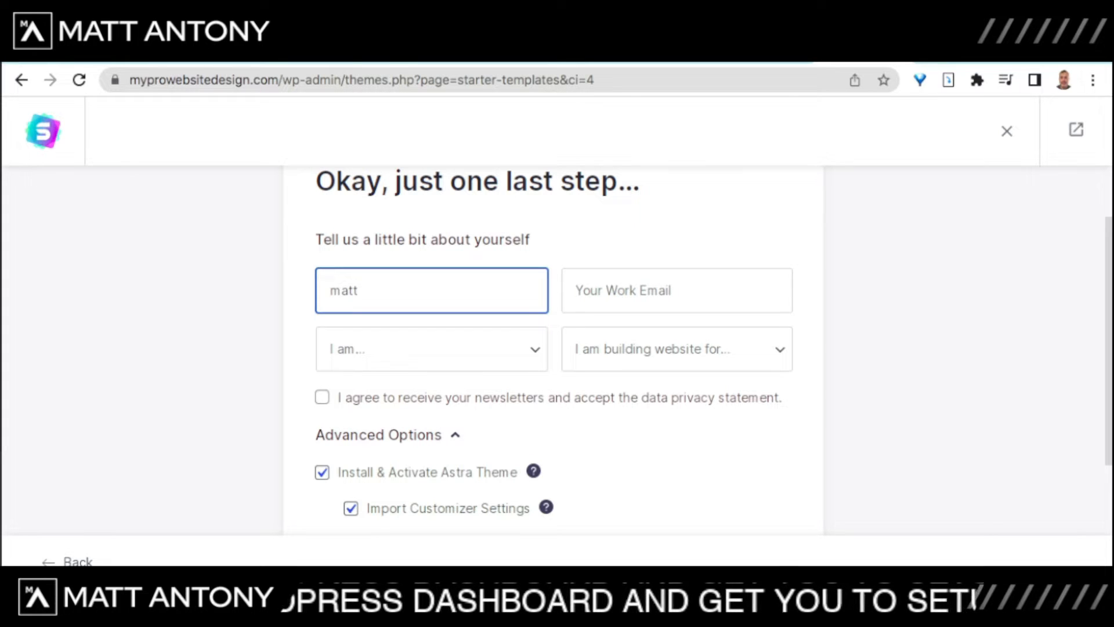
pyautogui.press('Tab')
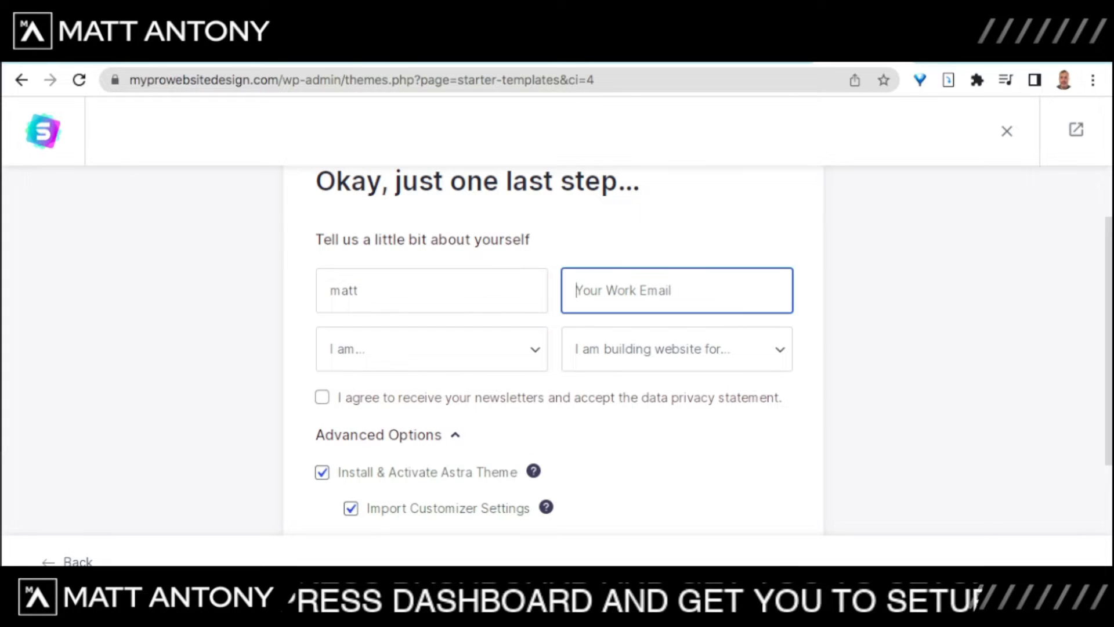
pyautogui.write('me')
pyautogui.press('Down')
pyautogui.press('Return')
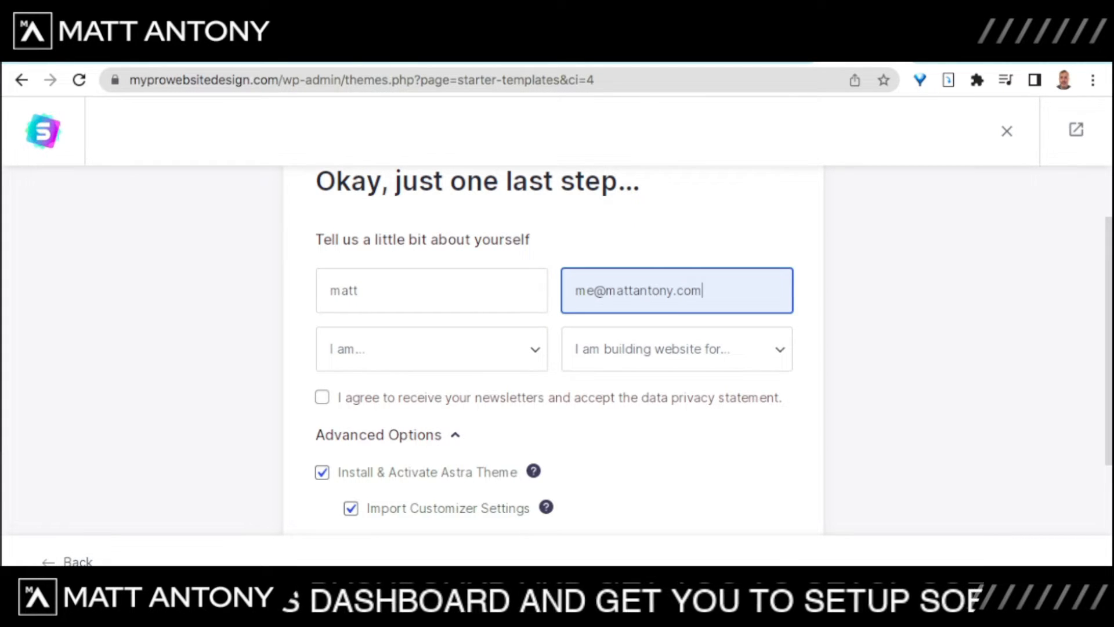
# Step: Set the experience level to Expert and building for to Myself/My Company
pyautogui.press('Tab')
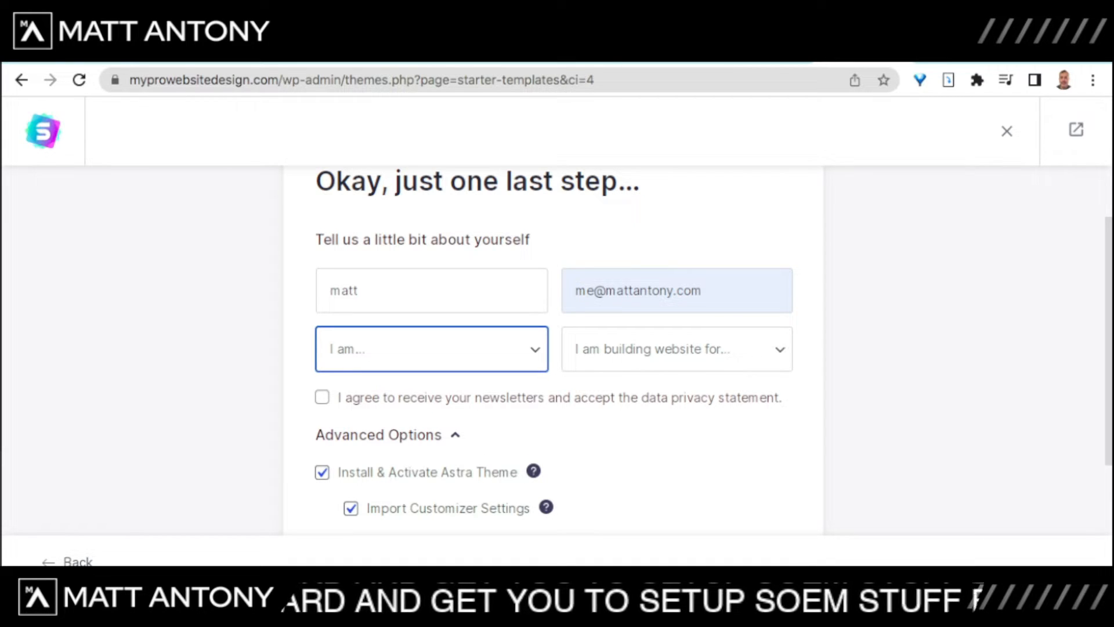
pyautogui.press('Return')
pyautogui.press('Tab')
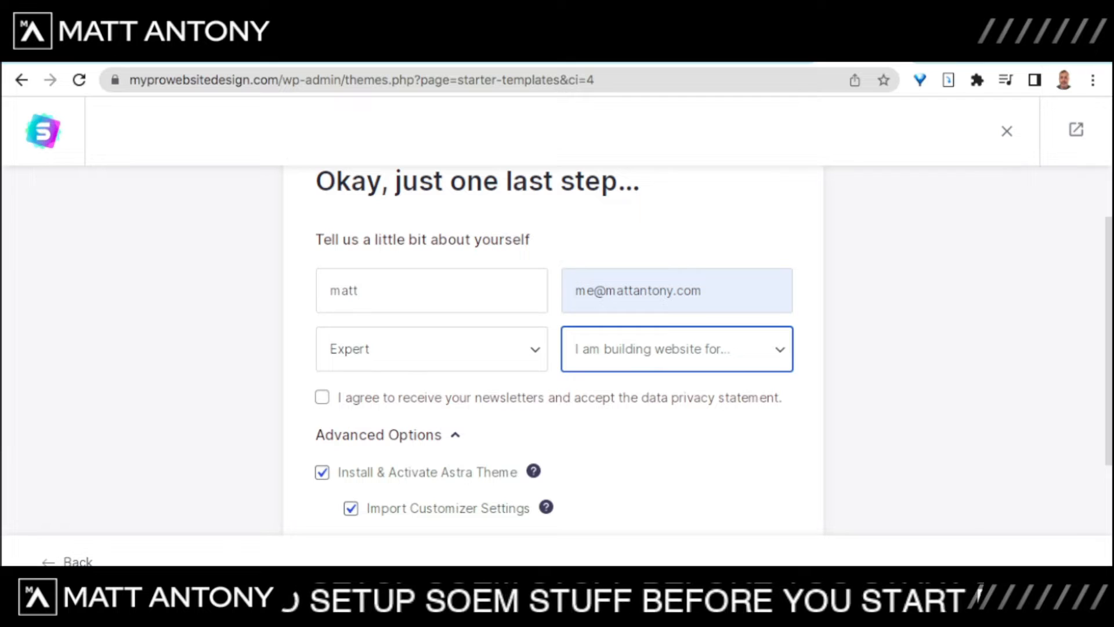
pyautogui.press('Down')
pyautogui.scroll(-3, 557, 348)
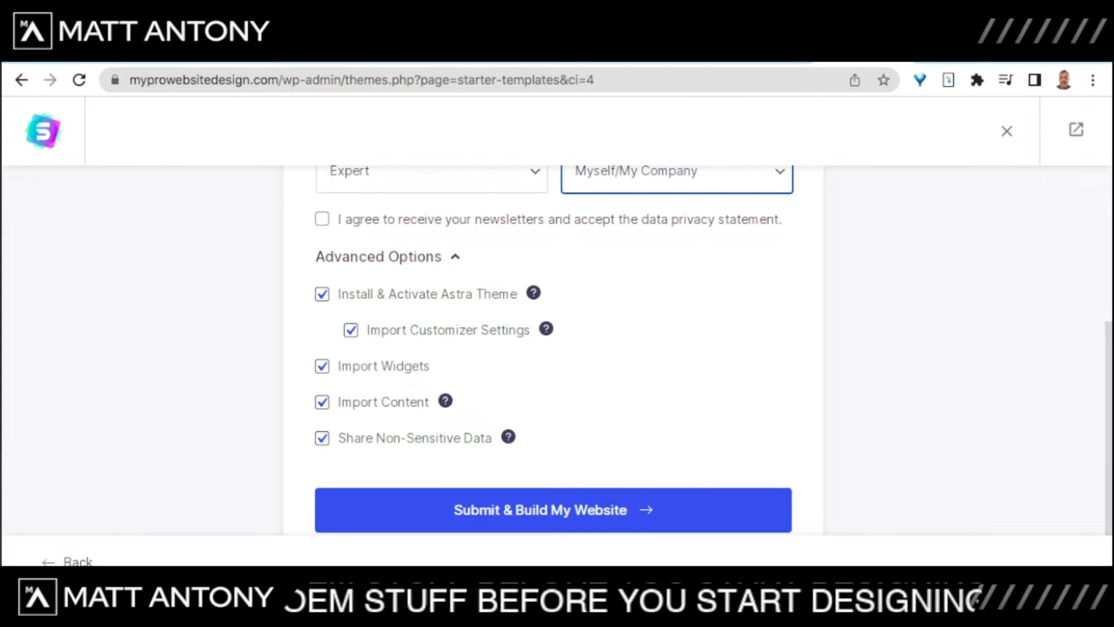
pyautogui.scroll(1, 554, 349)
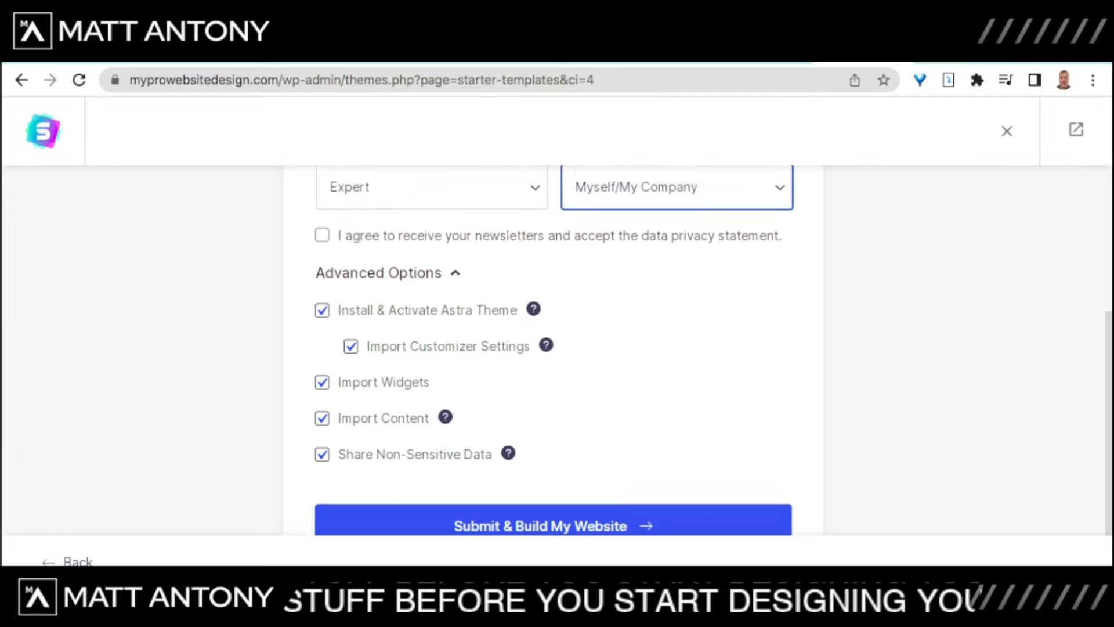
pyautogui.scroll(-1, 553, 349)
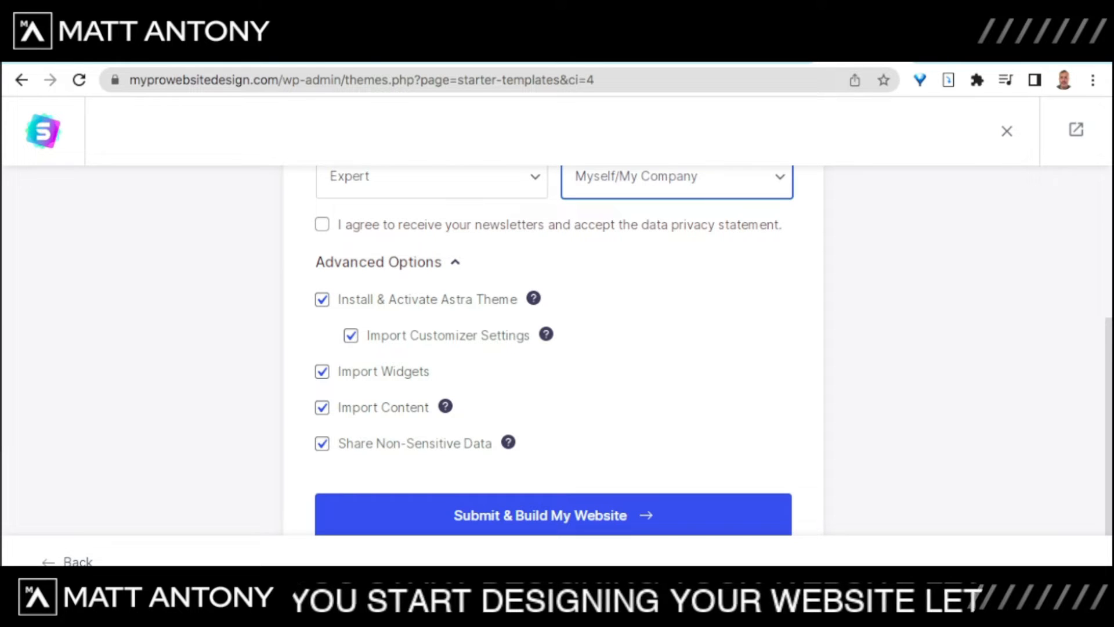
pyautogui.scroll(-1, 553, 349)
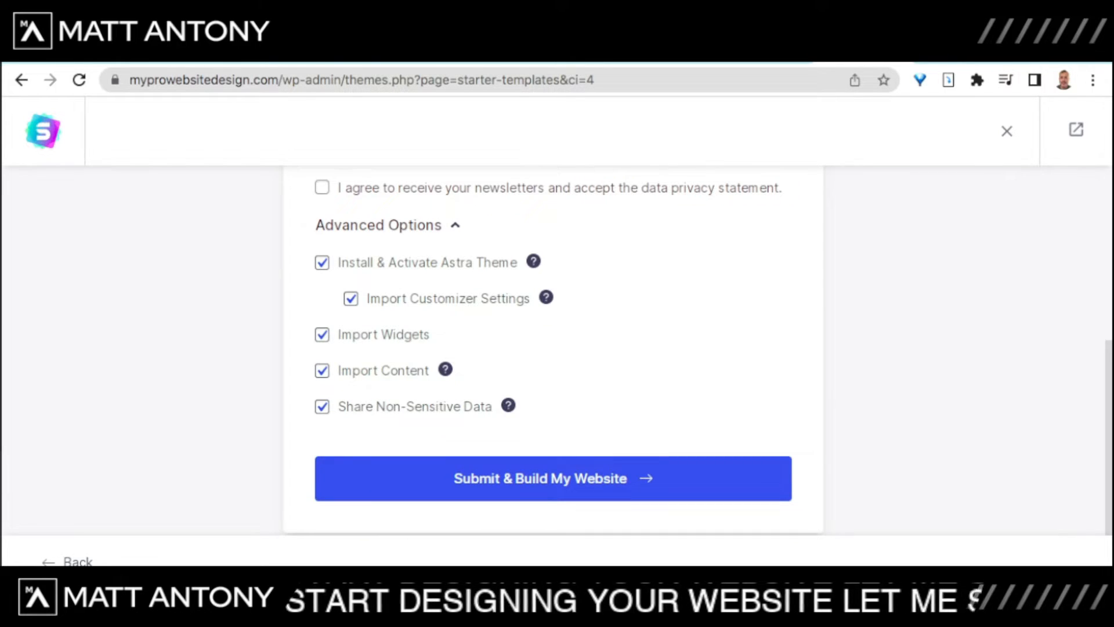
# Step: Submit & Build My Website and wait for the 38-second import to finish
pyautogui.click(554, 478)
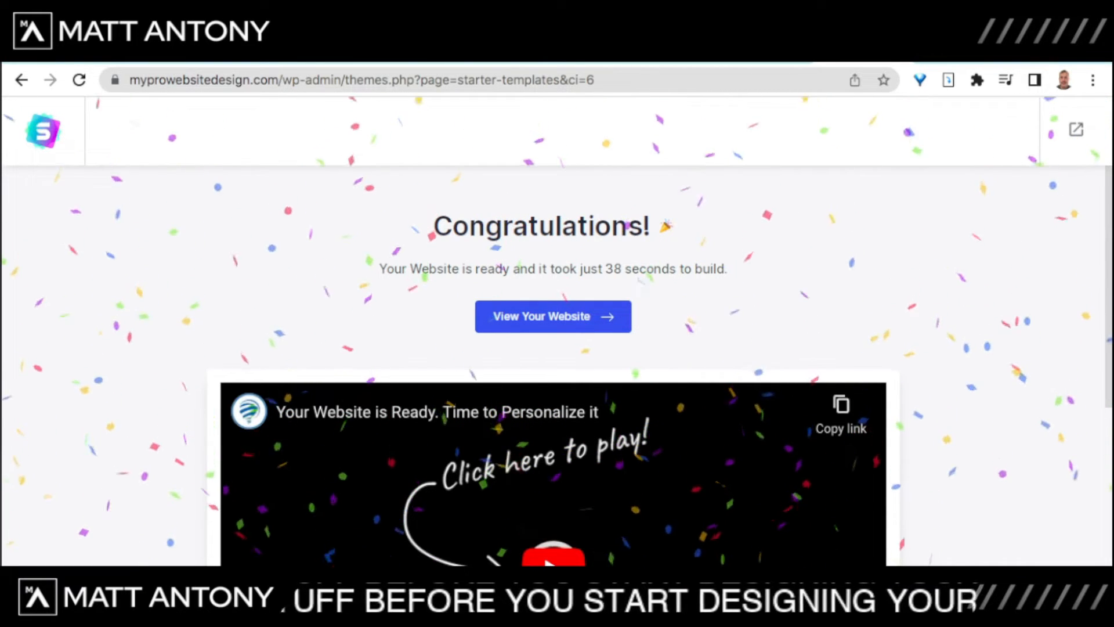
pyautogui.scroll(-1, 557, 348)
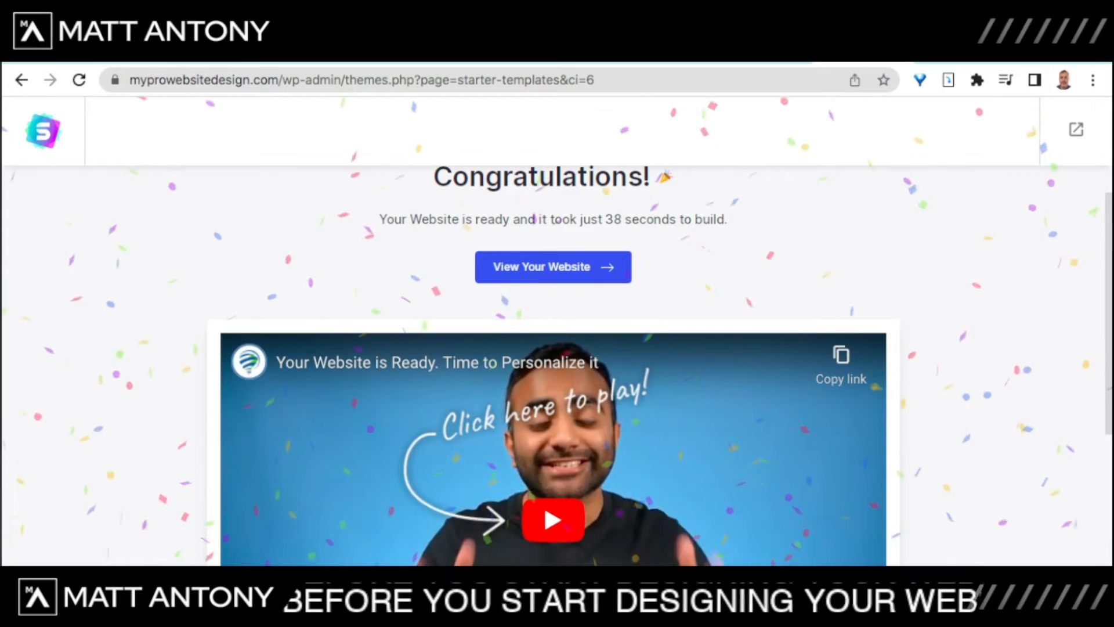
pyautogui.scroll(-3, 557, 348)
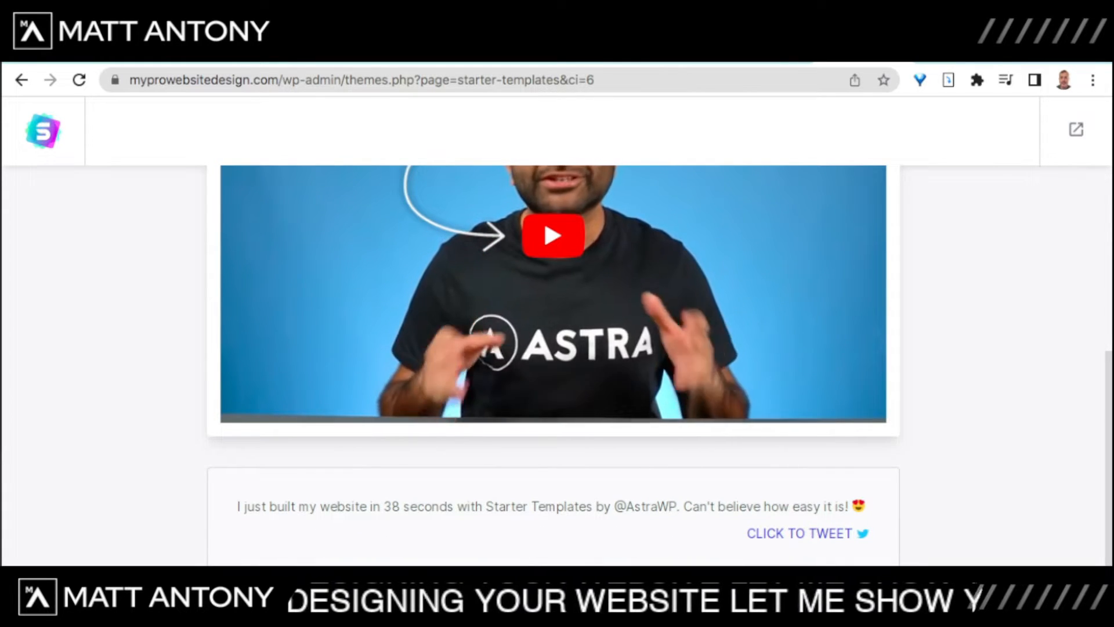
pyautogui.scroll(4, 553, 366)
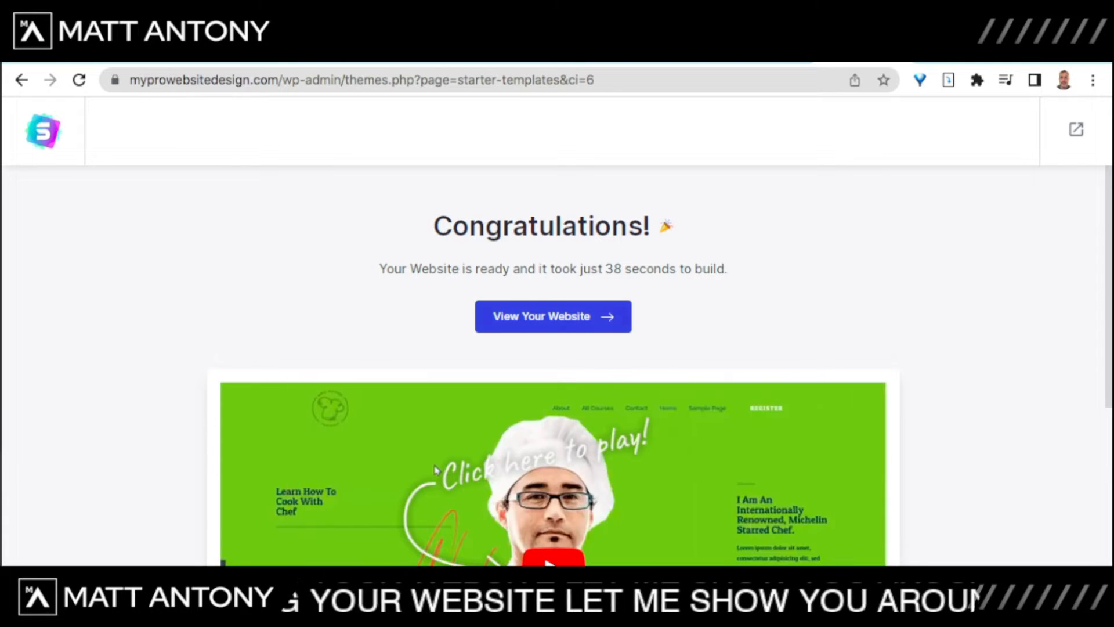
# Step: Open the newly built site and scroll through the live Love Nature homepage
pyautogui.click(553, 316)
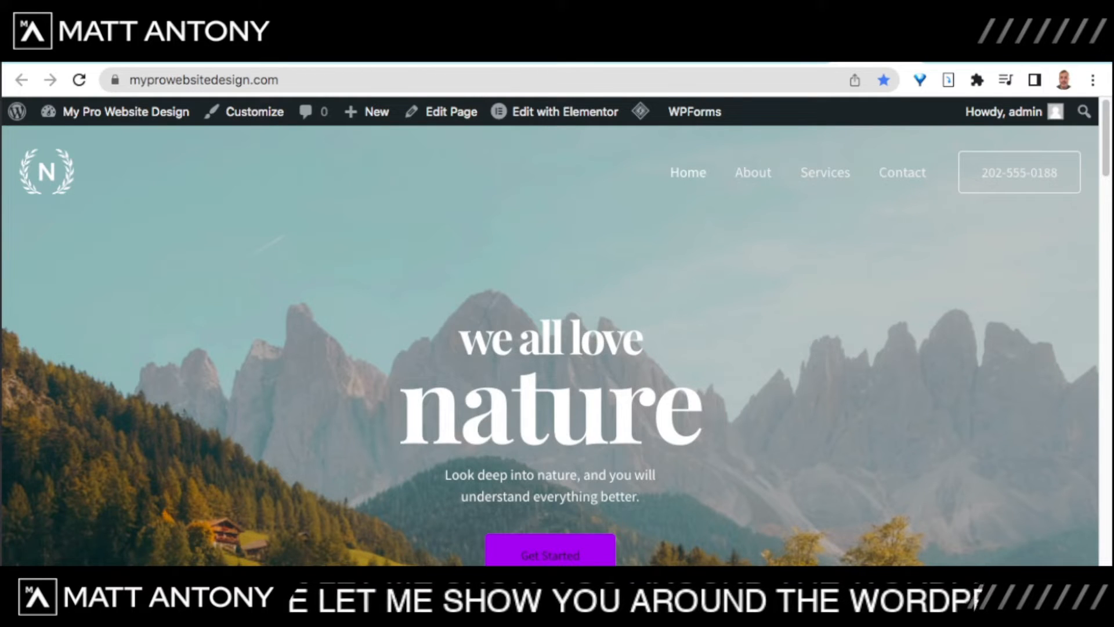
pyautogui.scroll(-3, 550, 346)
pyautogui.scroll(-5, 550, 347)
pyautogui.scroll(1, 551, 346)
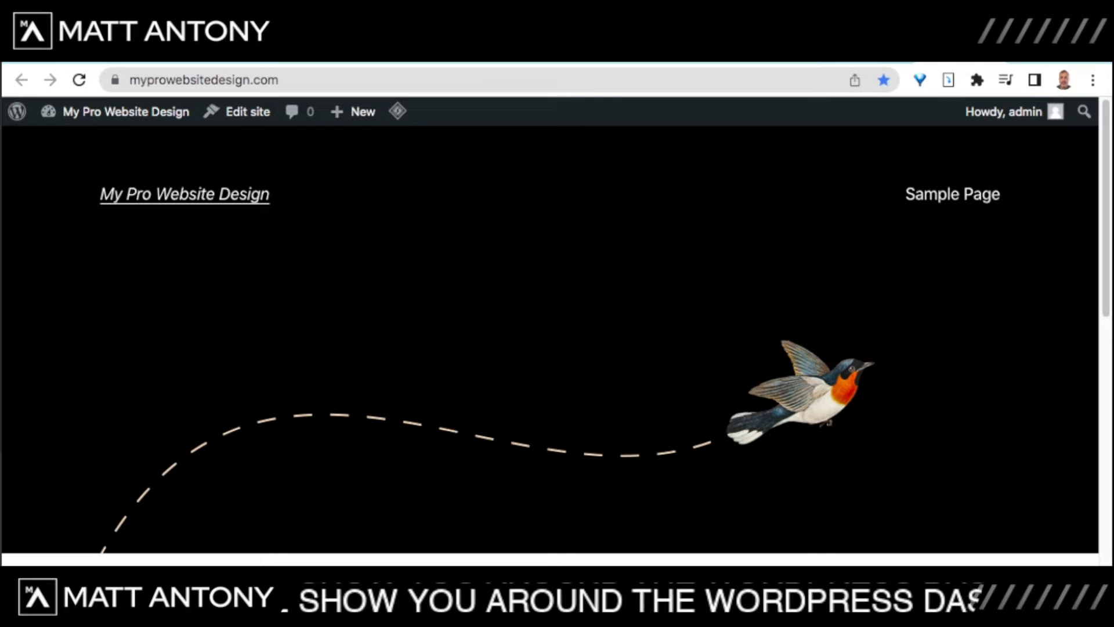
pyautogui.scroll(-5, 550, 335)
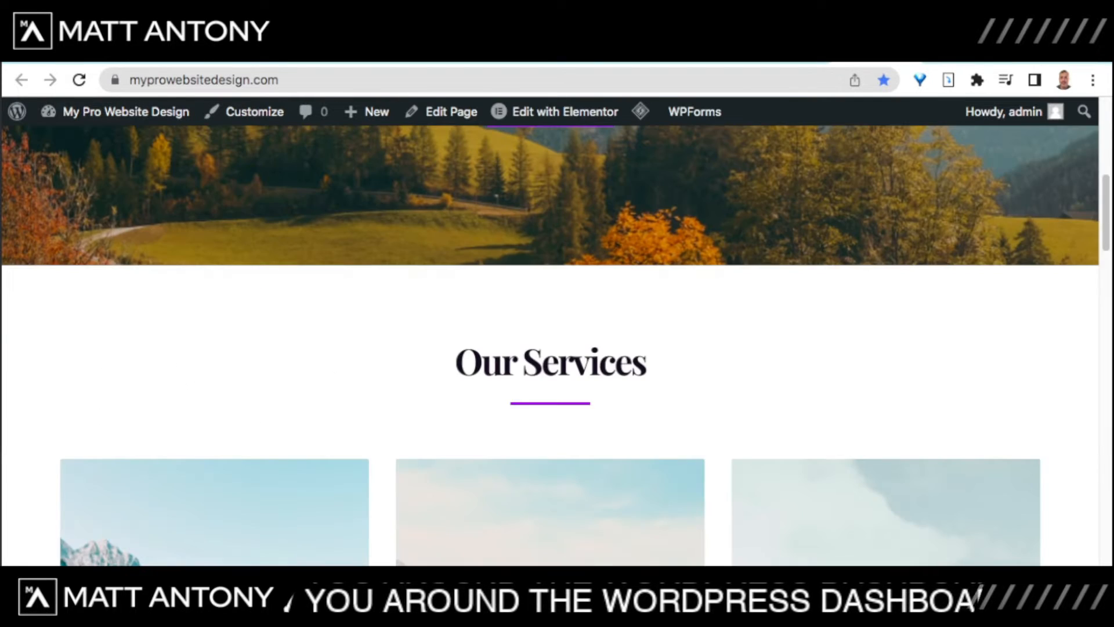
pyautogui.scroll(7, 550, 347)
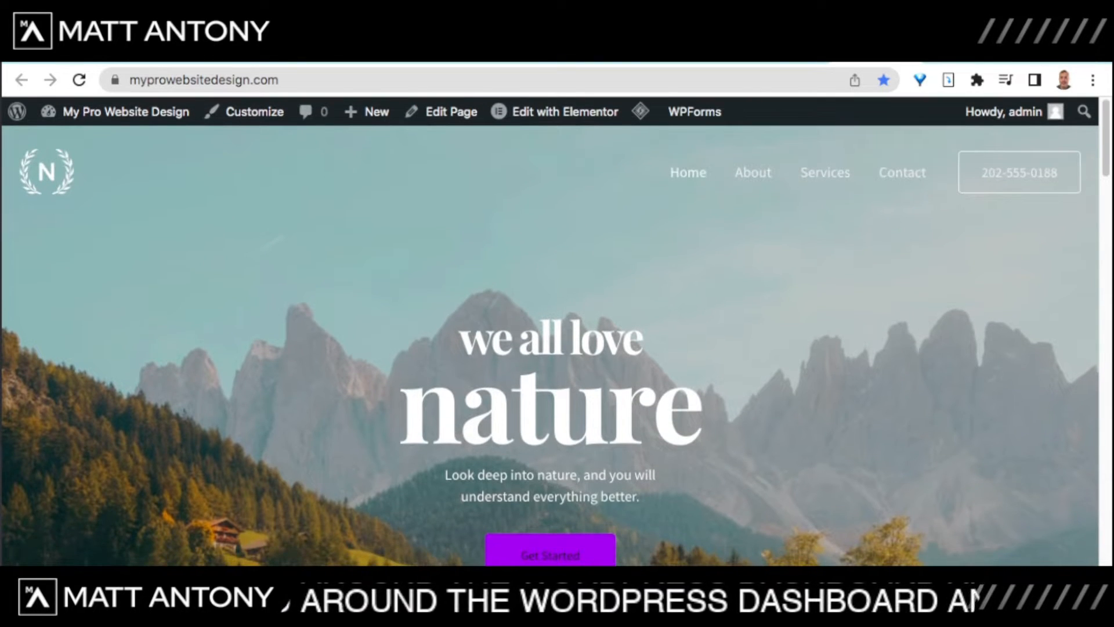
pyautogui.scroll(-5, 550, 347)
pyautogui.scroll(5, 550, 347)
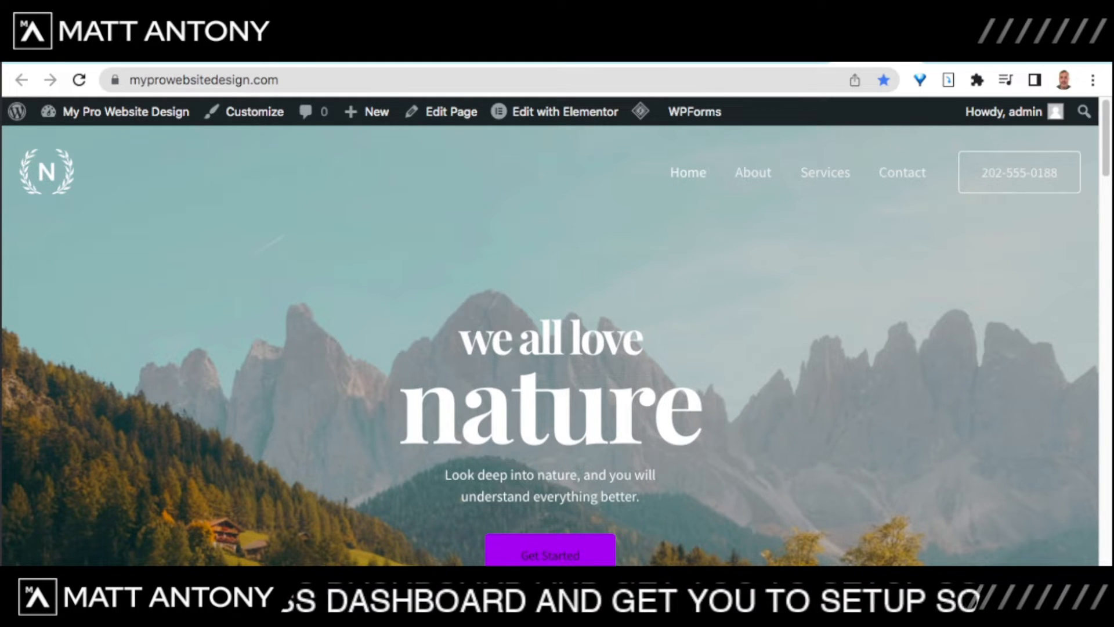
pyautogui.scroll(-2, 550, 345)
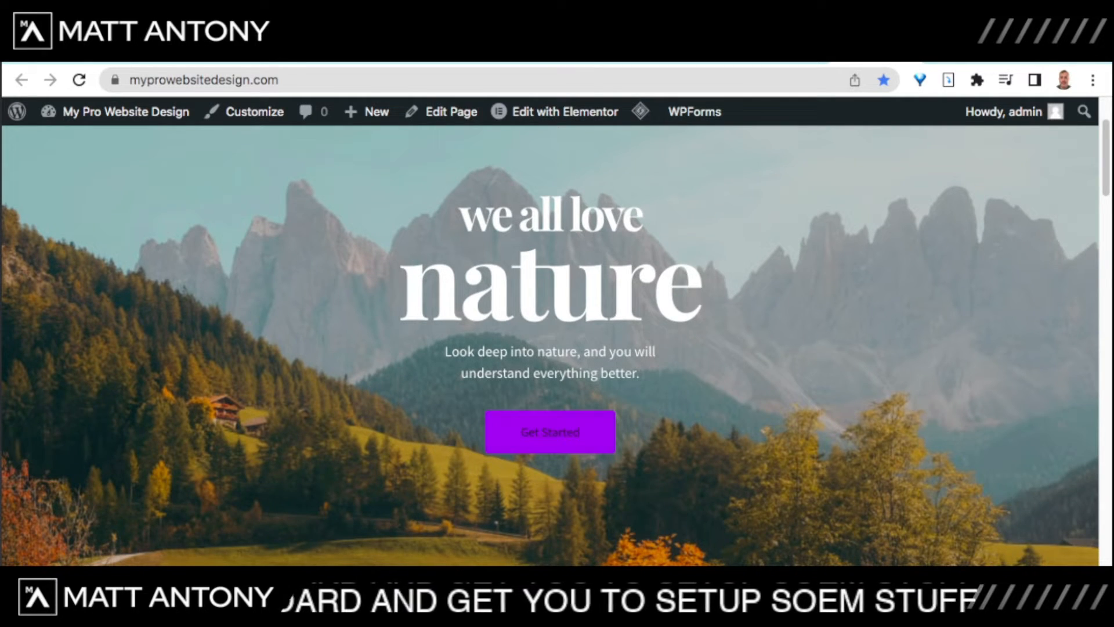
pyautogui.scroll(-10, 550, 346)
pyautogui.scroll(-15, 550, 345)
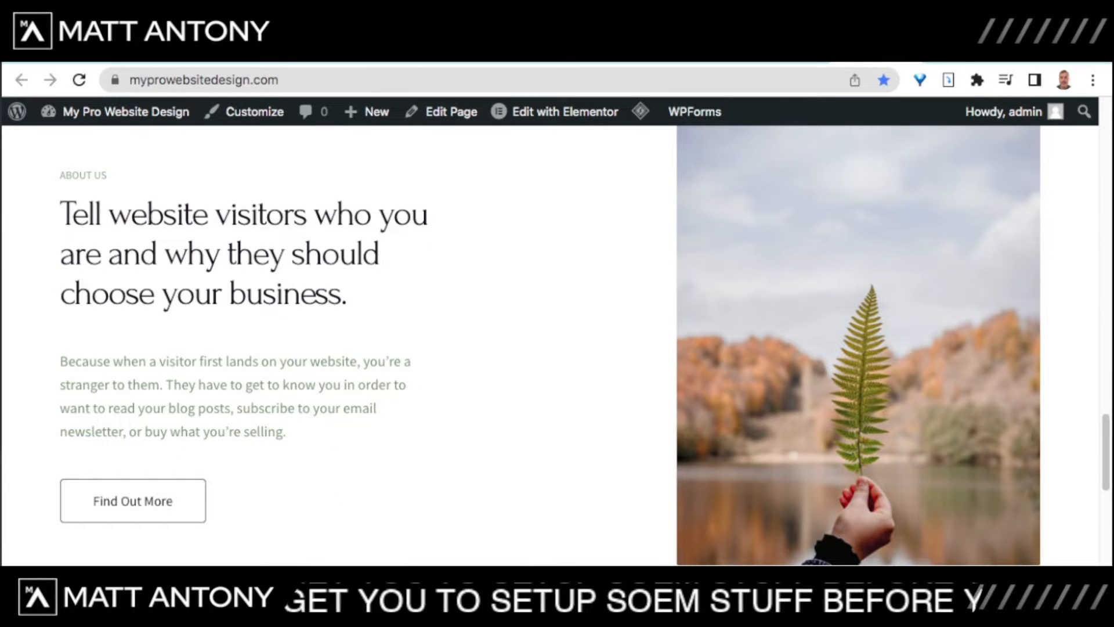
pyautogui.scroll(-5, 550, 345)
pyautogui.scroll(-5, 550, 345)
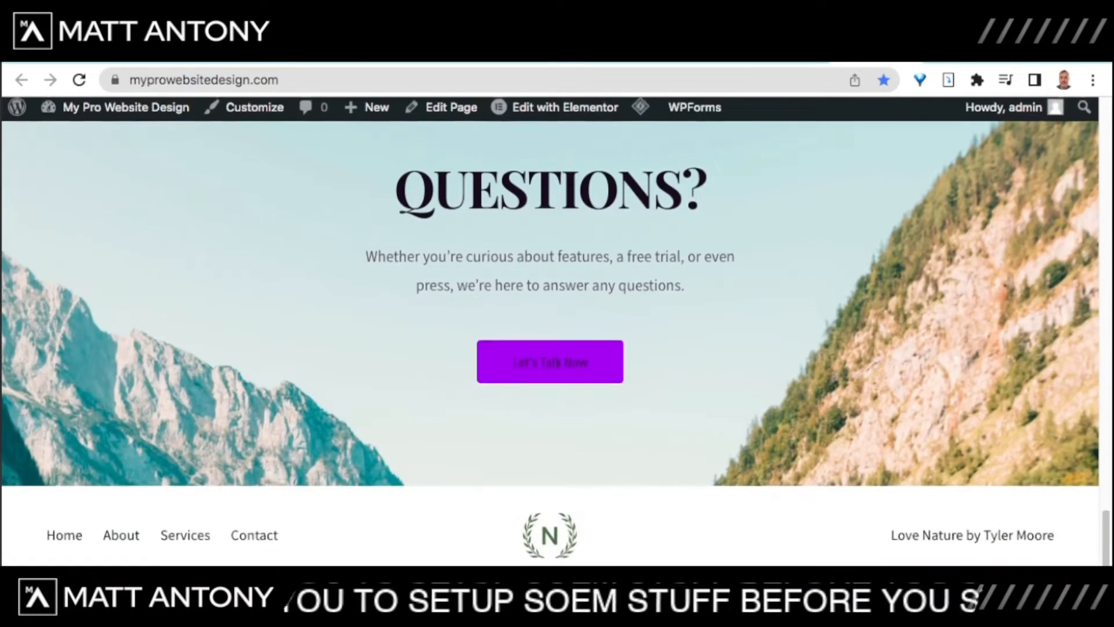
pyautogui.scroll(20, 550, 345)
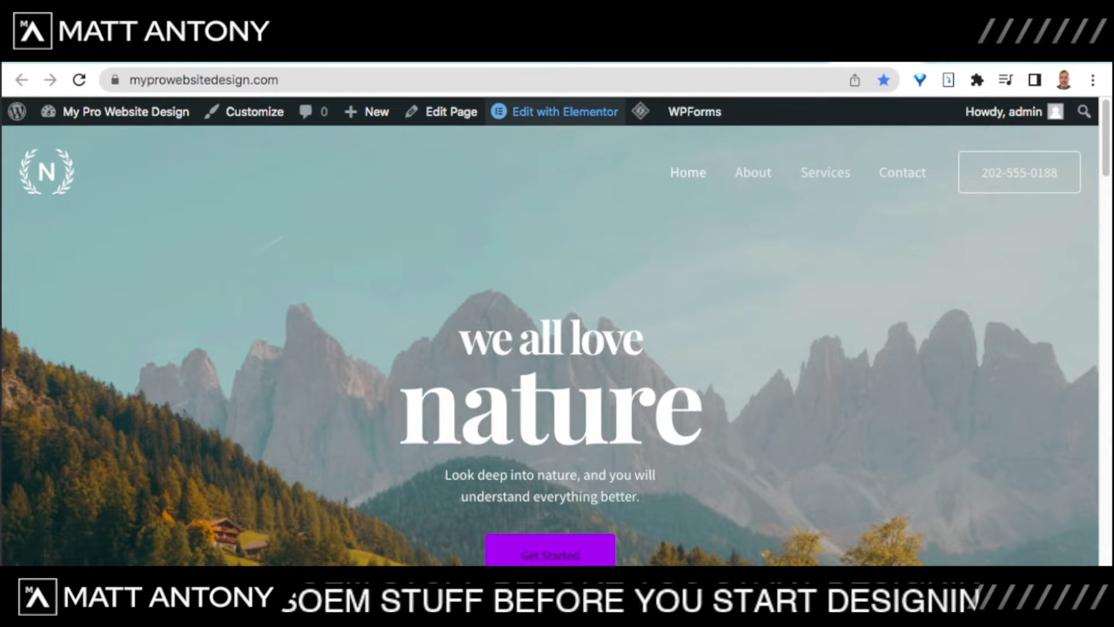
pyautogui.moveTo(557, 111)
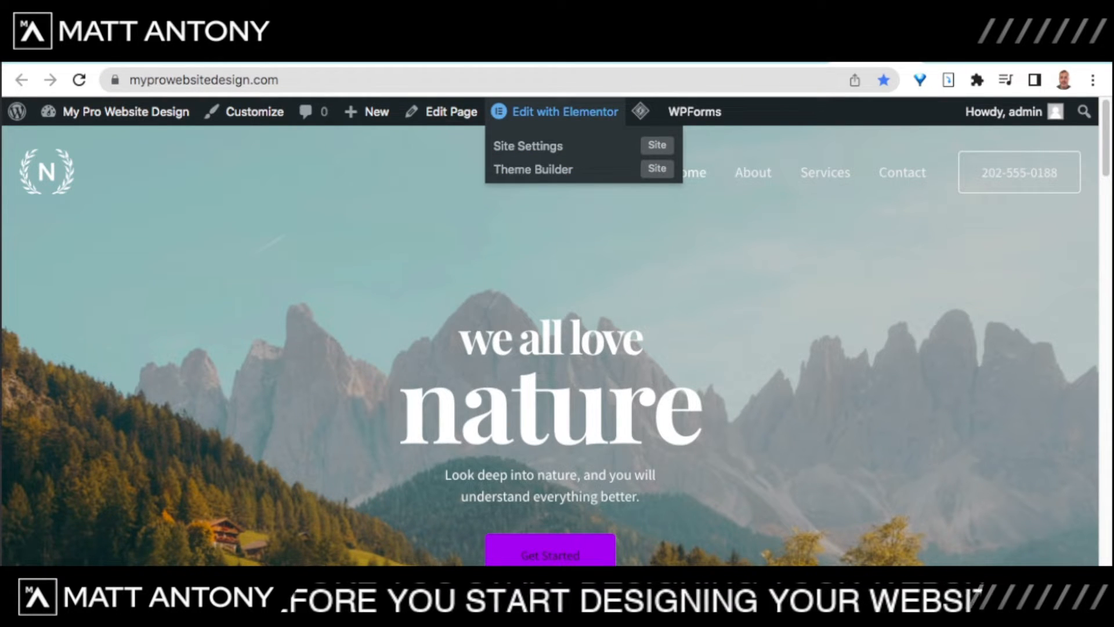
pyautogui.click(557, 112)
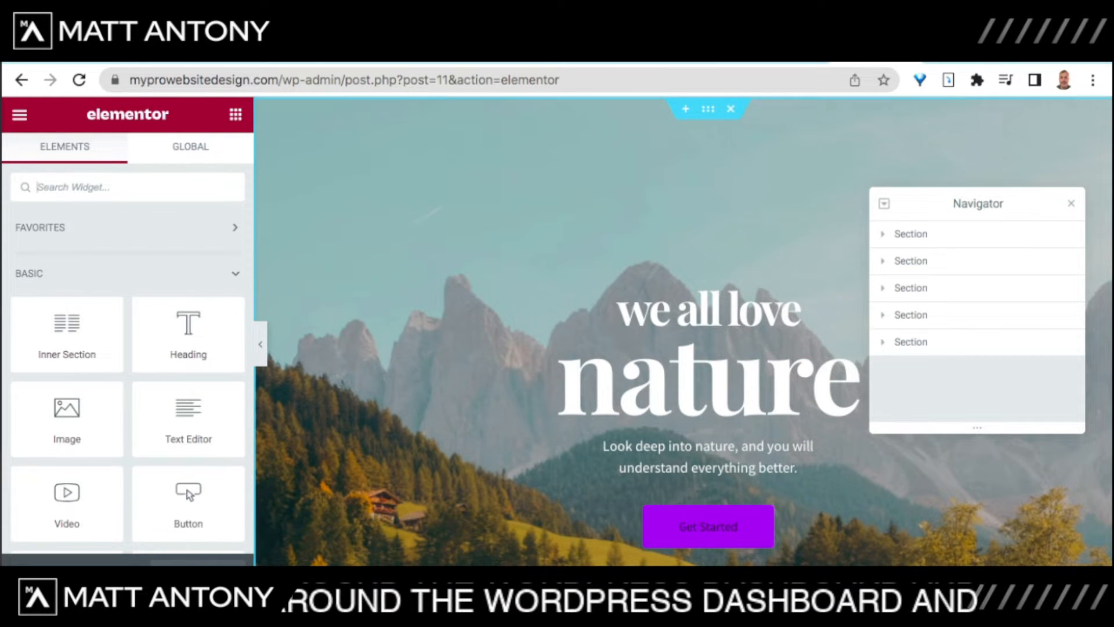
pyautogui.scroll(-10, 683, 330)
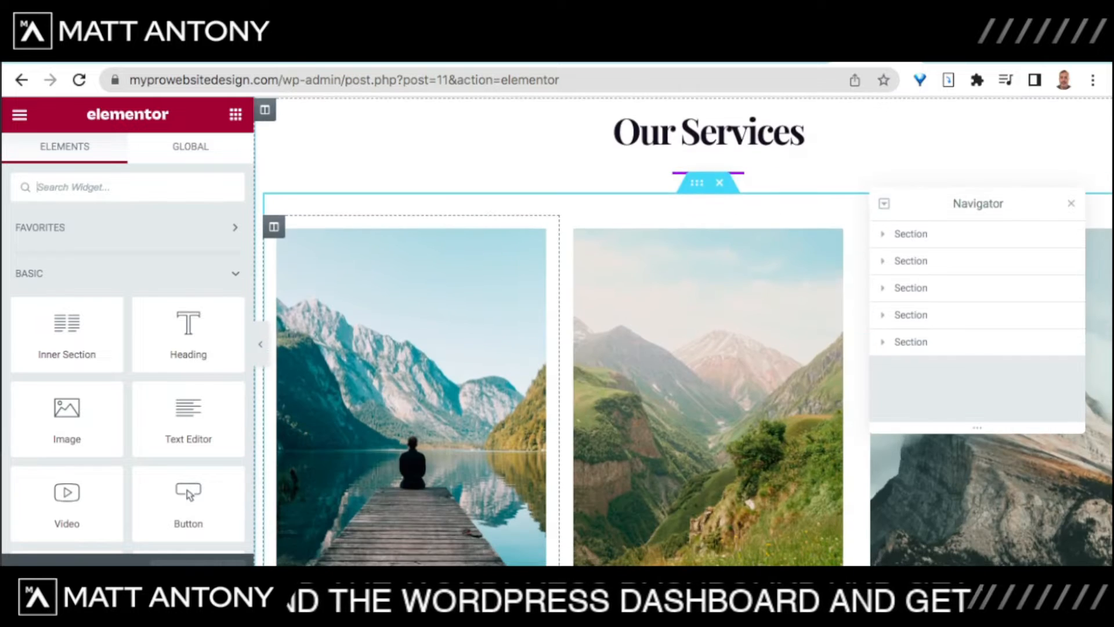
pyautogui.scroll(-3, 683, 331)
pyautogui.scroll(9, 683, 331)
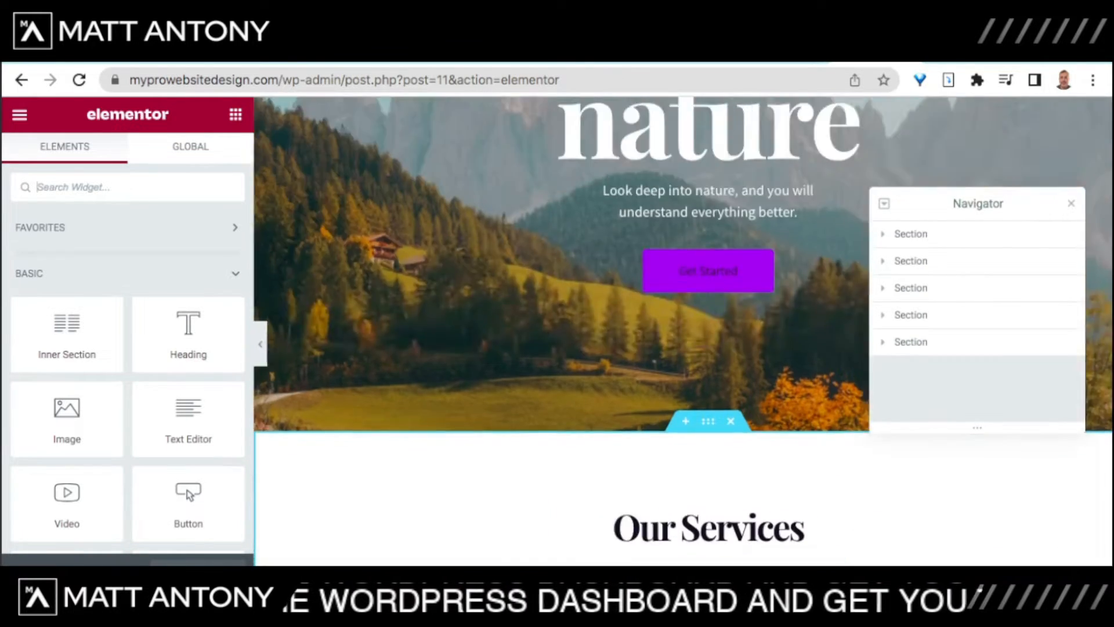
pyautogui.scroll(4, 683, 331)
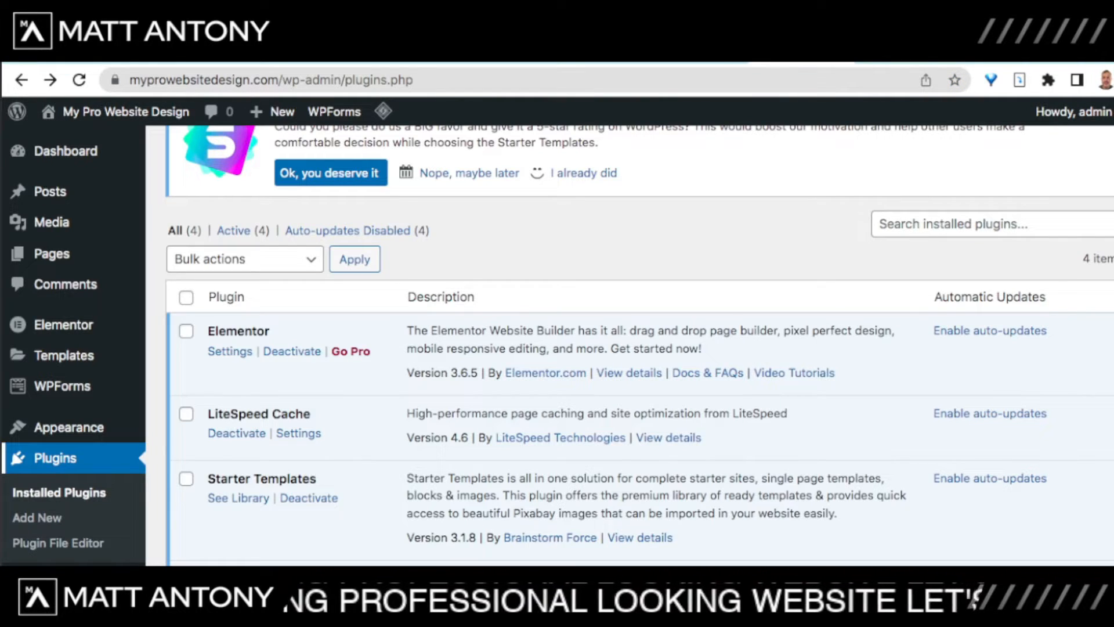
# Step: Open See Library under Starter Templates on the Installed Plugins page
pyautogui.scroll(-1, 557, 343)
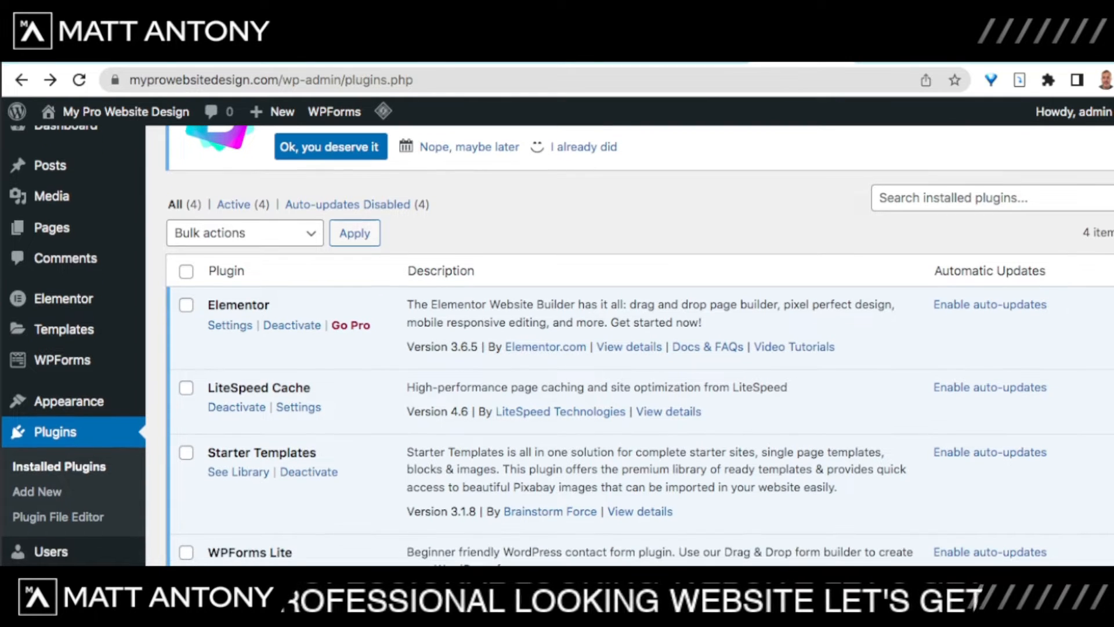
pyautogui.click(238, 471)
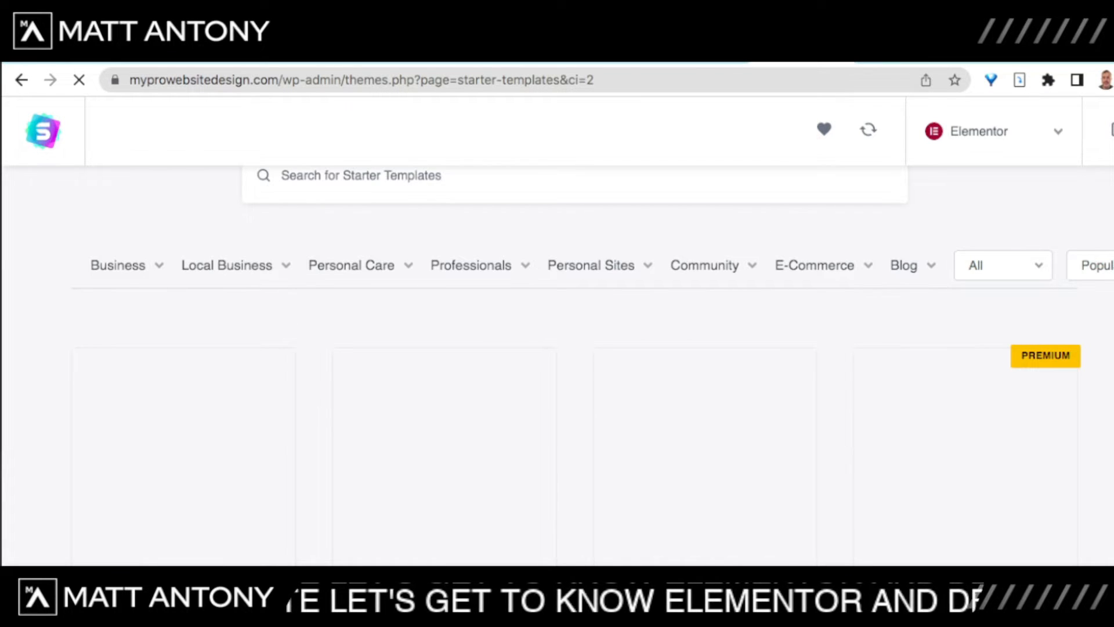
# Step: Scroll the template grid and select the Outdoor Adventure template
pyautogui.scroll(-2, 574, 365)
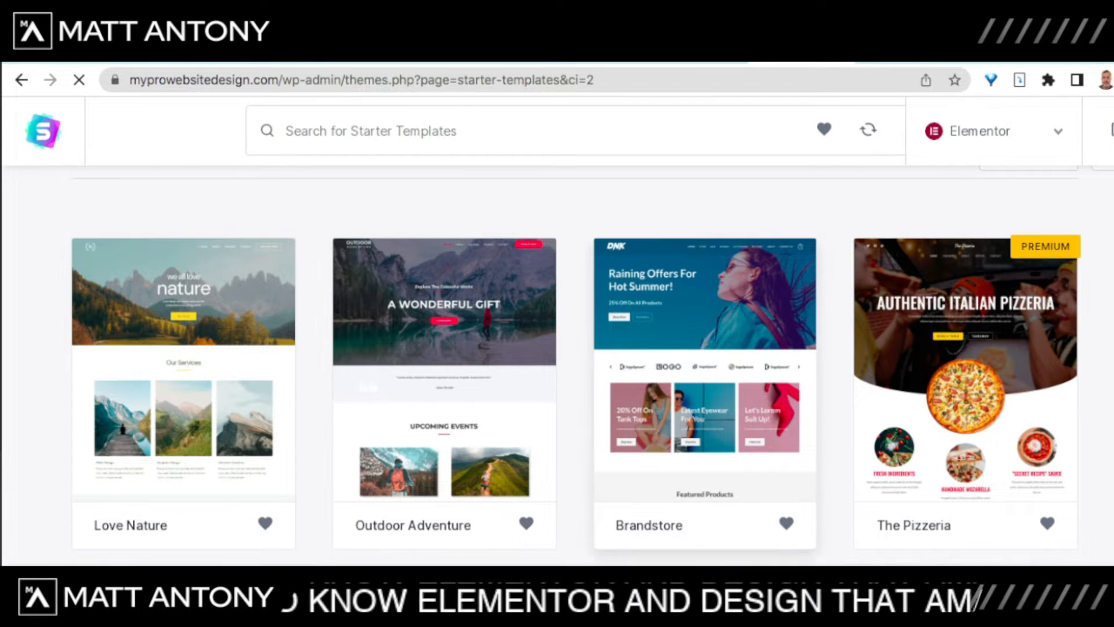
pyautogui.scroll(-6, 575, 363)
pyautogui.scroll(5, 966, 349)
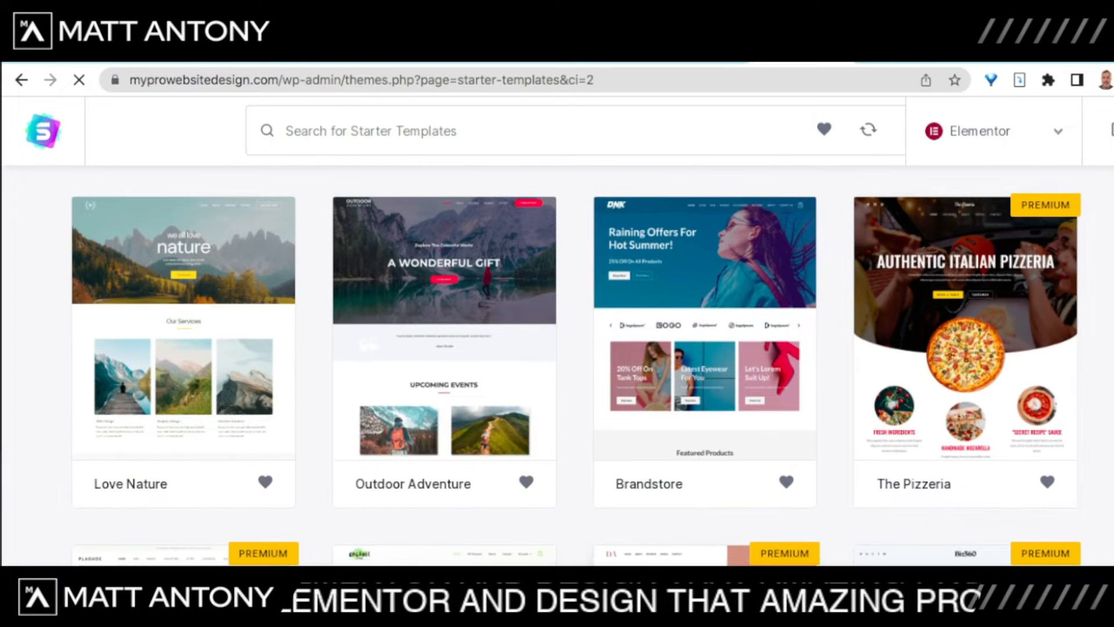
pyautogui.click(444, 325)
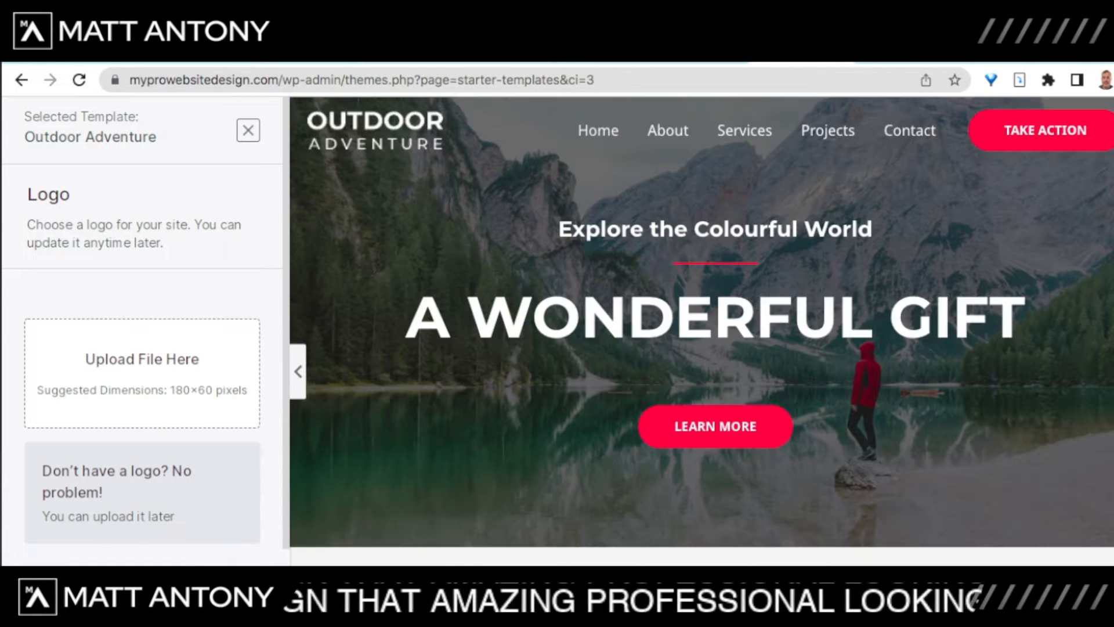
# Step: Preview the Outdoor Adventure homepage and its About page
pyautogui.scroll(-9, 703, 331)
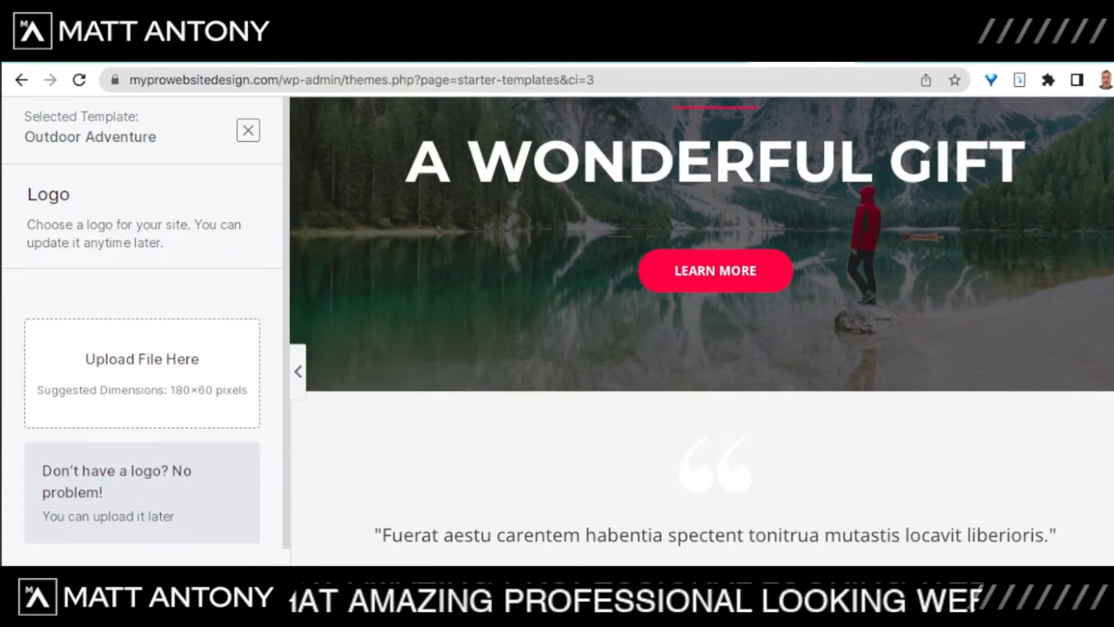
pyautogui.scroll(-12, 703, 330)
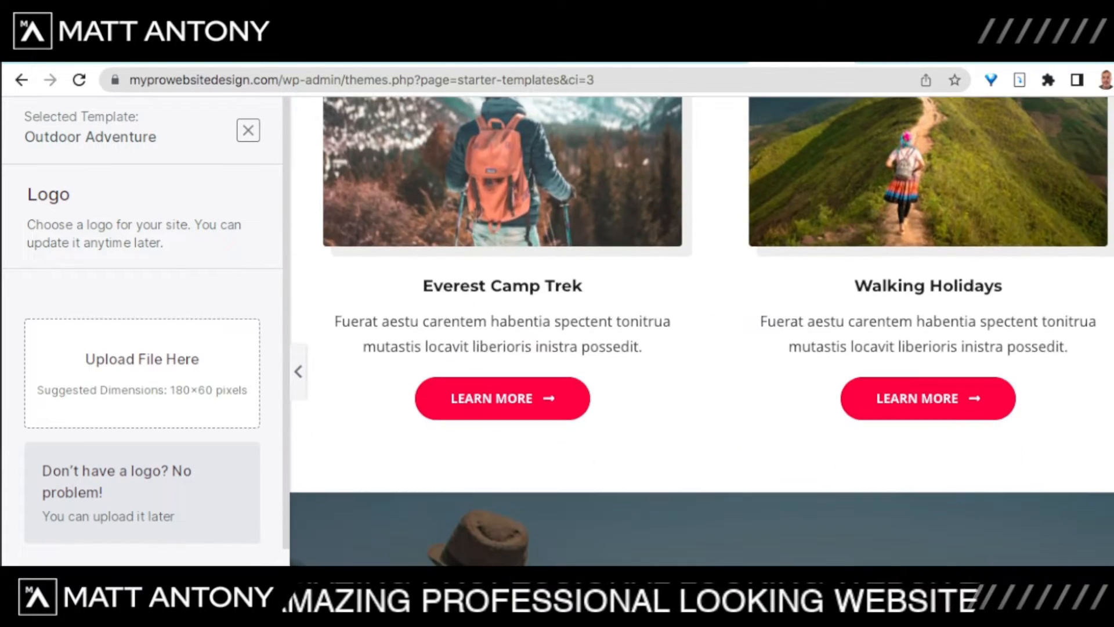
pyautogui.scroll(-8, 703, 331)
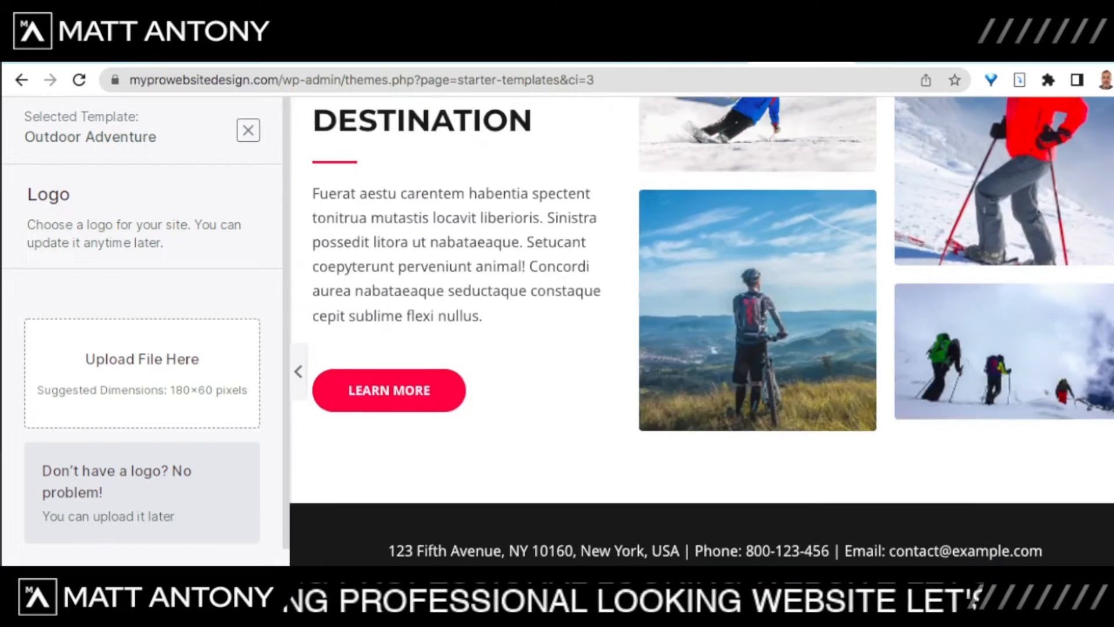
pyautogui.scroll(10, 702, 330)
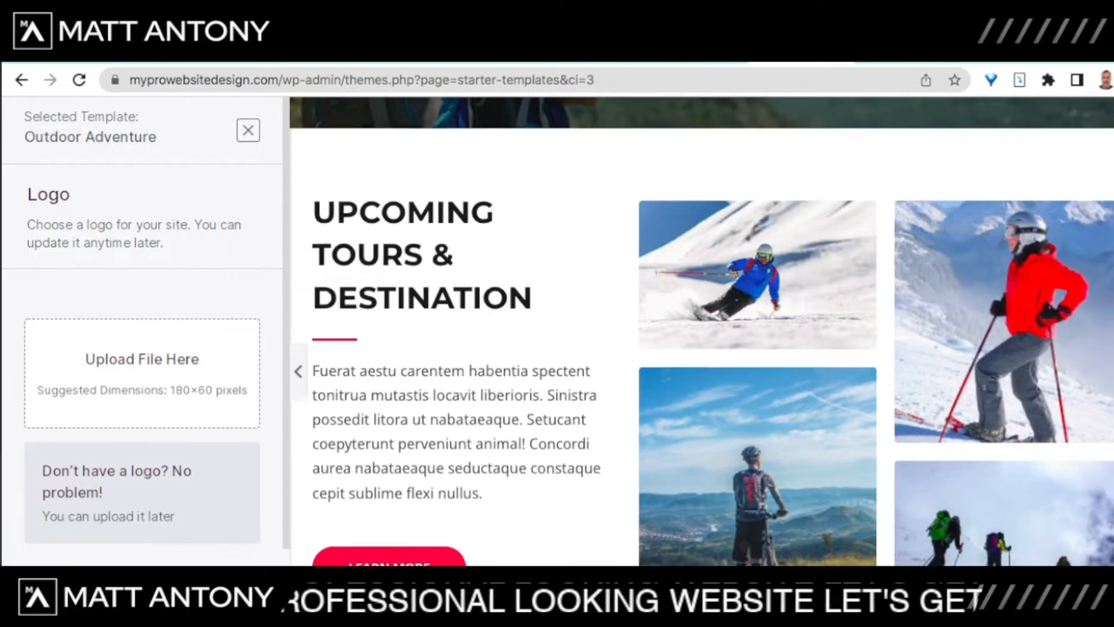
pyautogui.scroll(10, 702, 330)
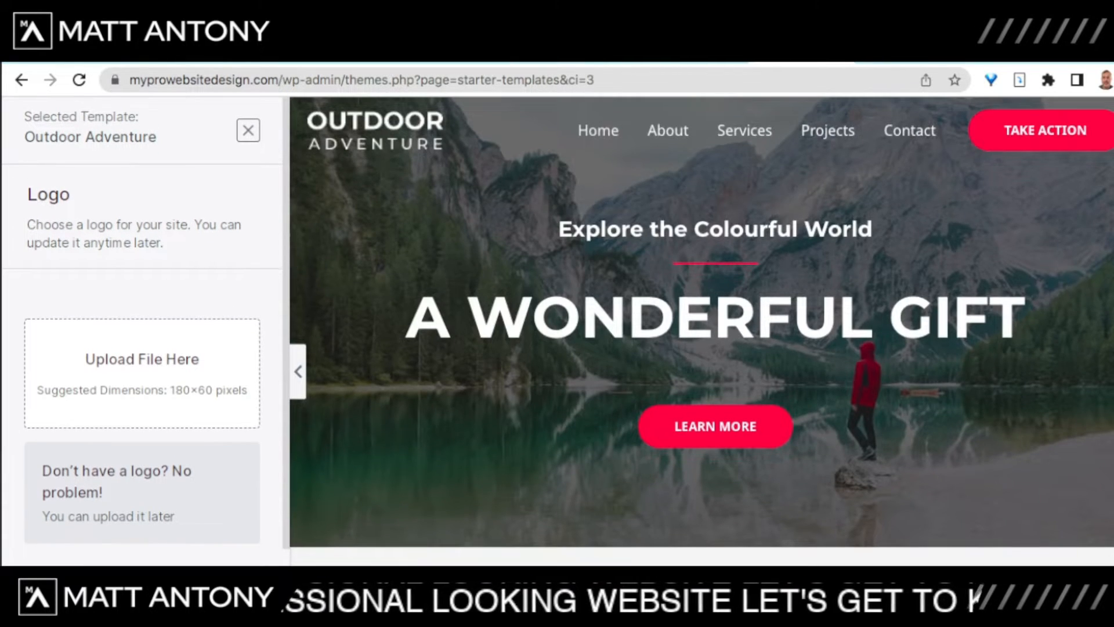
pyautogui.click(668, 130)
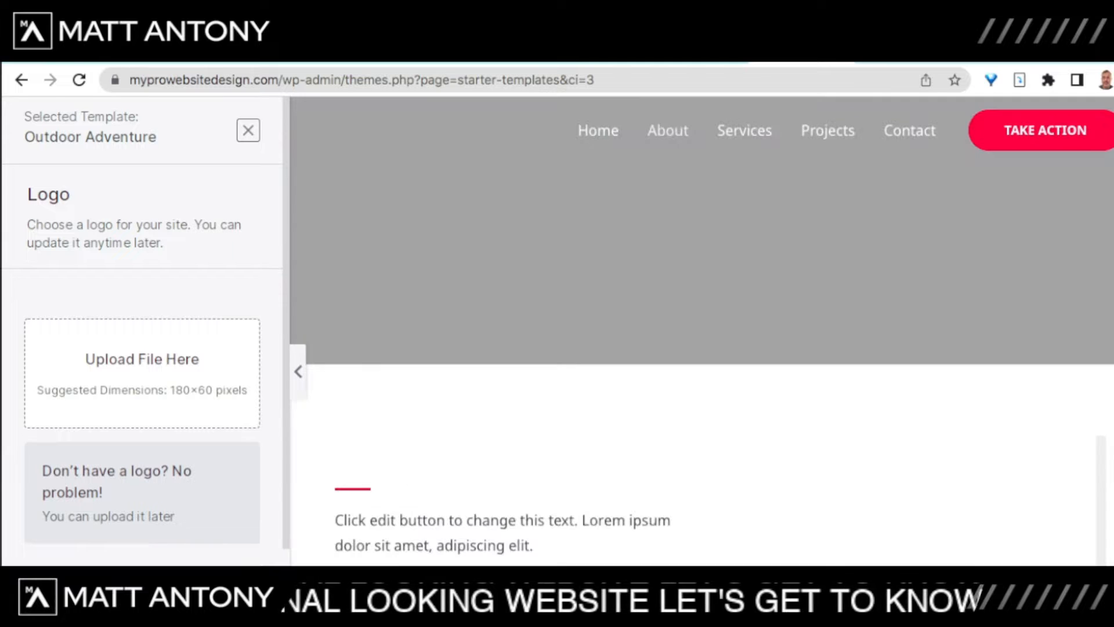
pyautogui.scroll(-15, 702, 330)
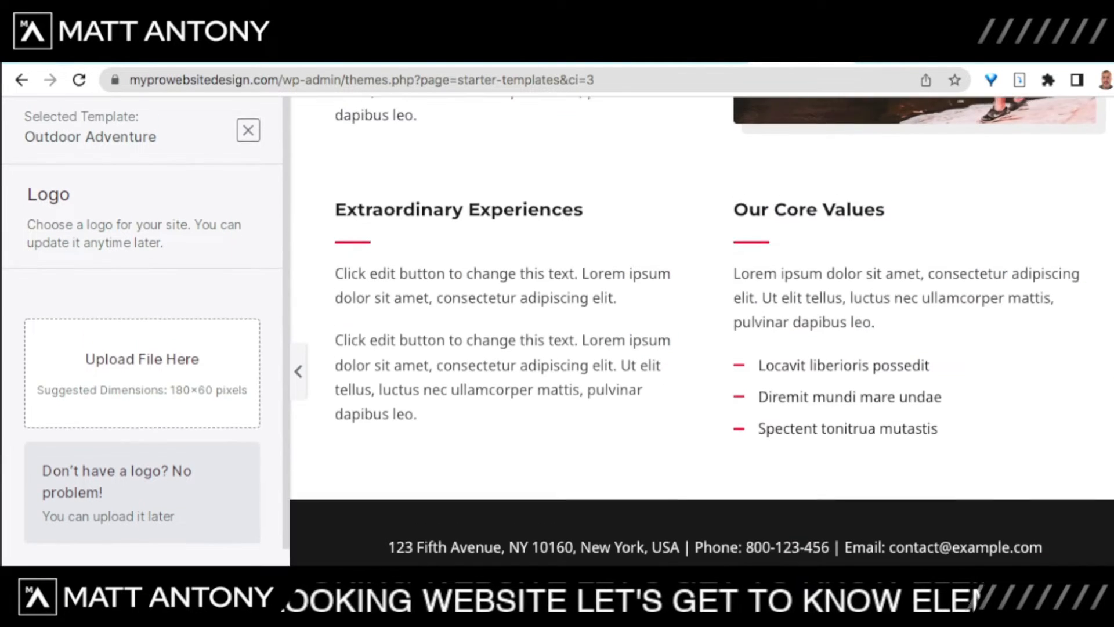
pyautogui.scroll(15, 702, 331)
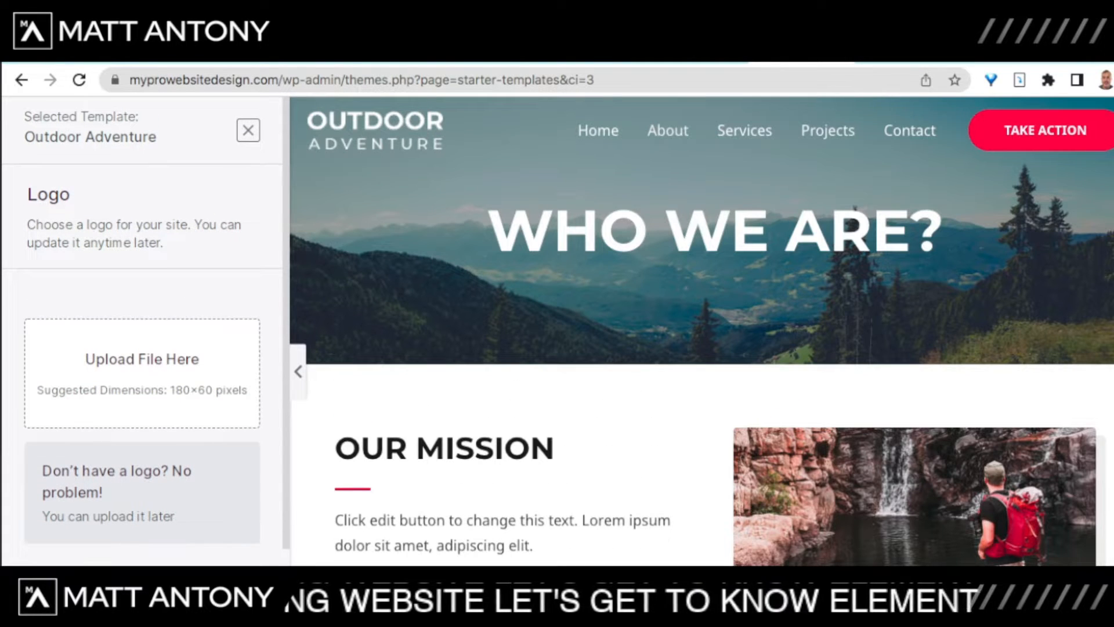
# Step: Preview the Contact page, then skip the Logo step without adding a logo
pyautogui.click(910, 130)
pyautogui.scroll(-7, 703, 330)
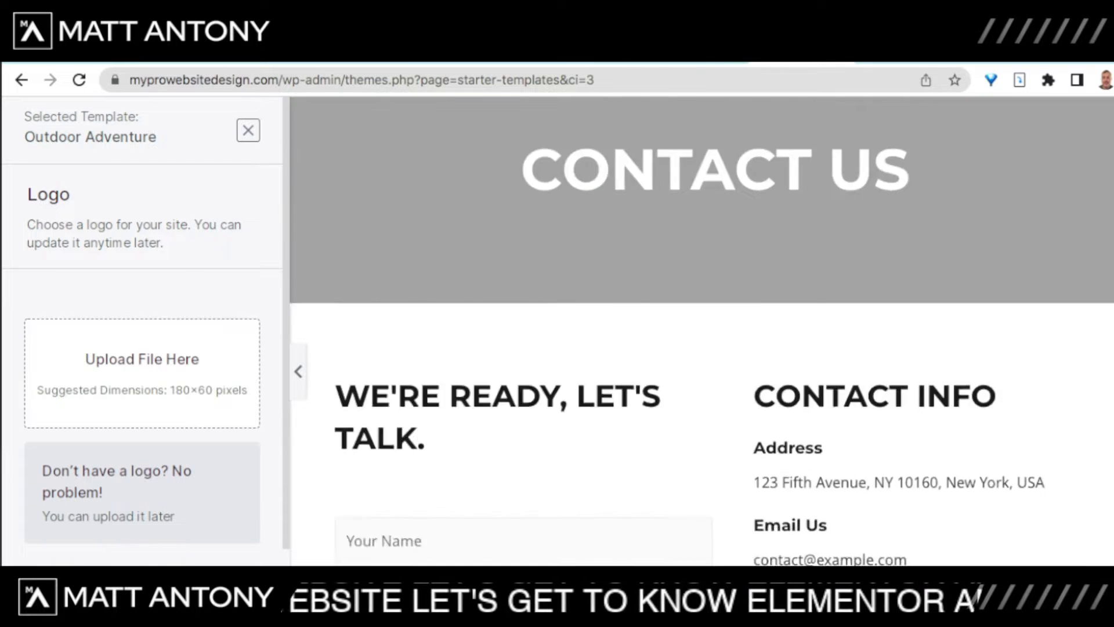
pyautogui.scroll(7, 702, 331)
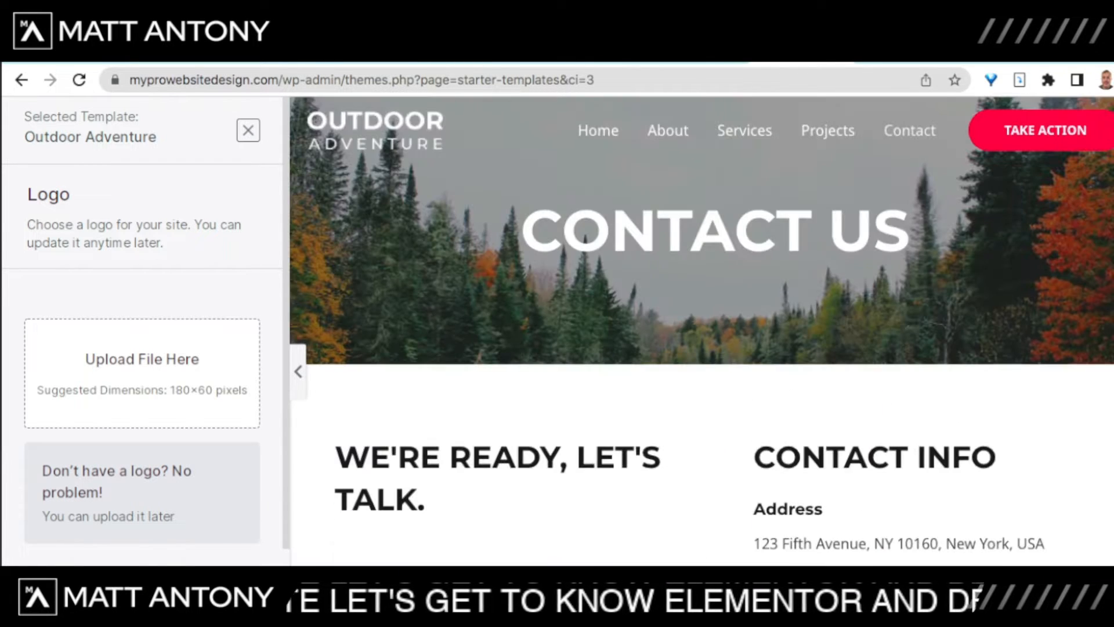
pyautogui.scroll(-3, 702, 330)
pyautogui.scroll(3, 703, 330)
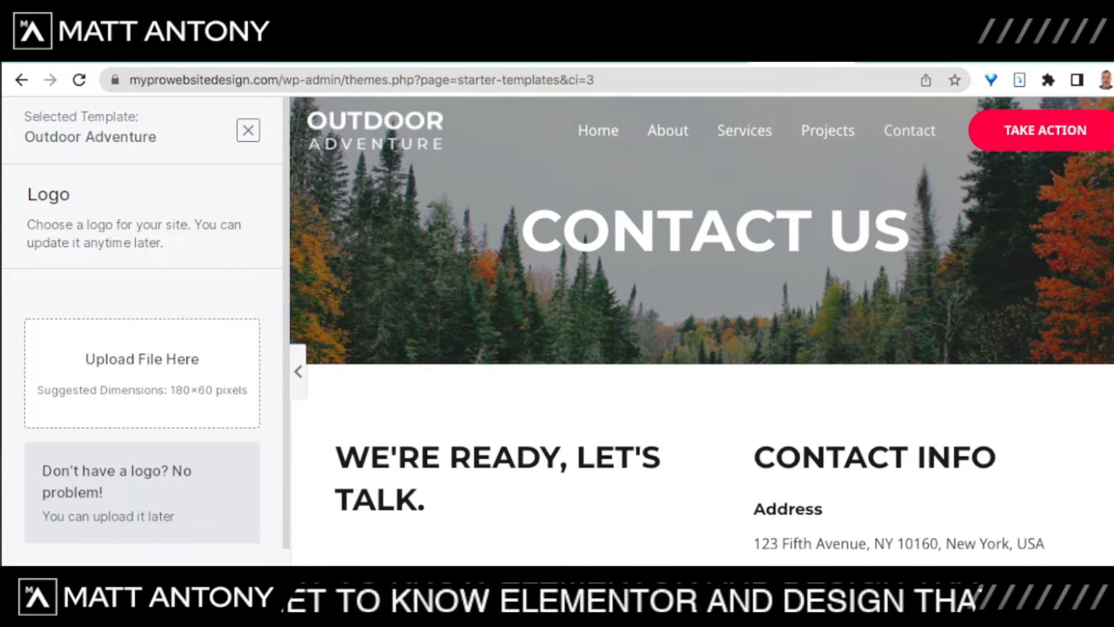
pyautogui.scroll(-2, 142, 330)
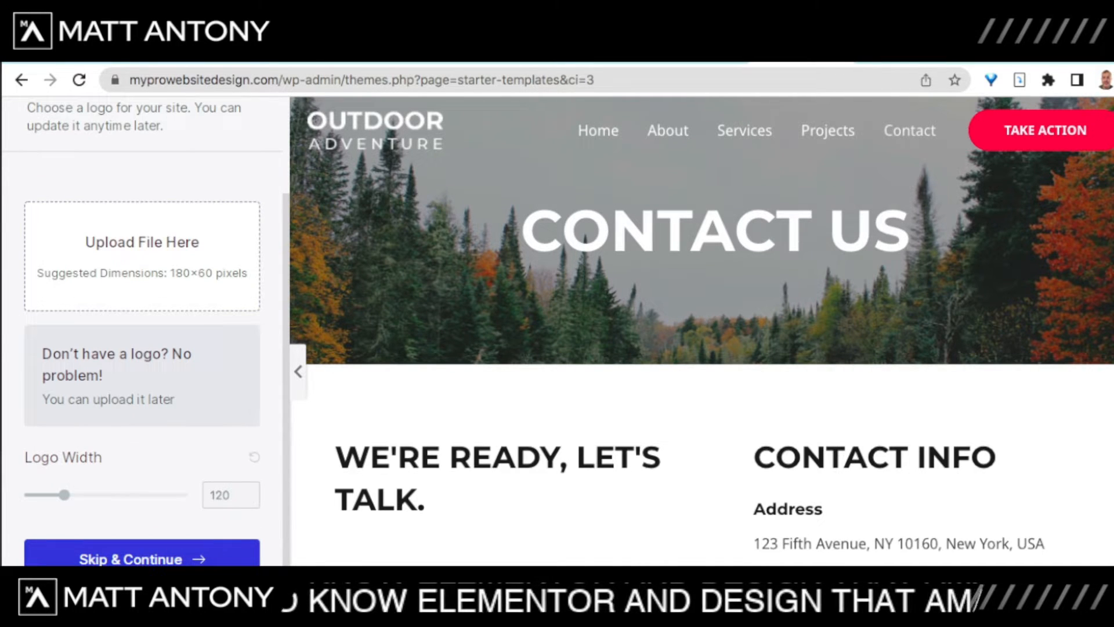
pyautogui.click(142, 557)
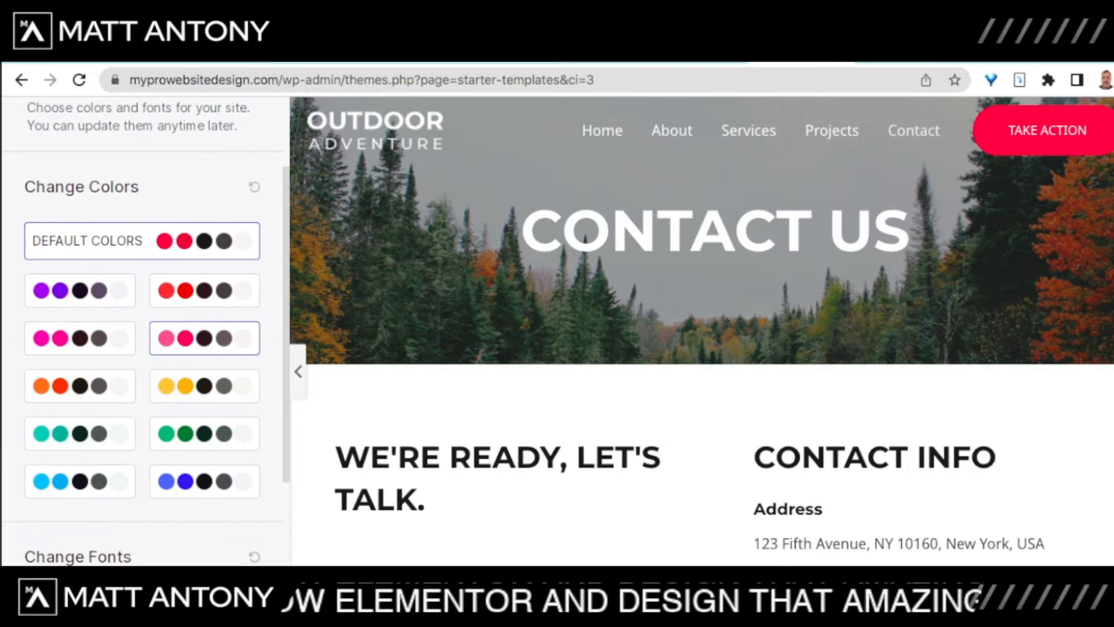
pyautogui.scroll(-4, 172, 471)
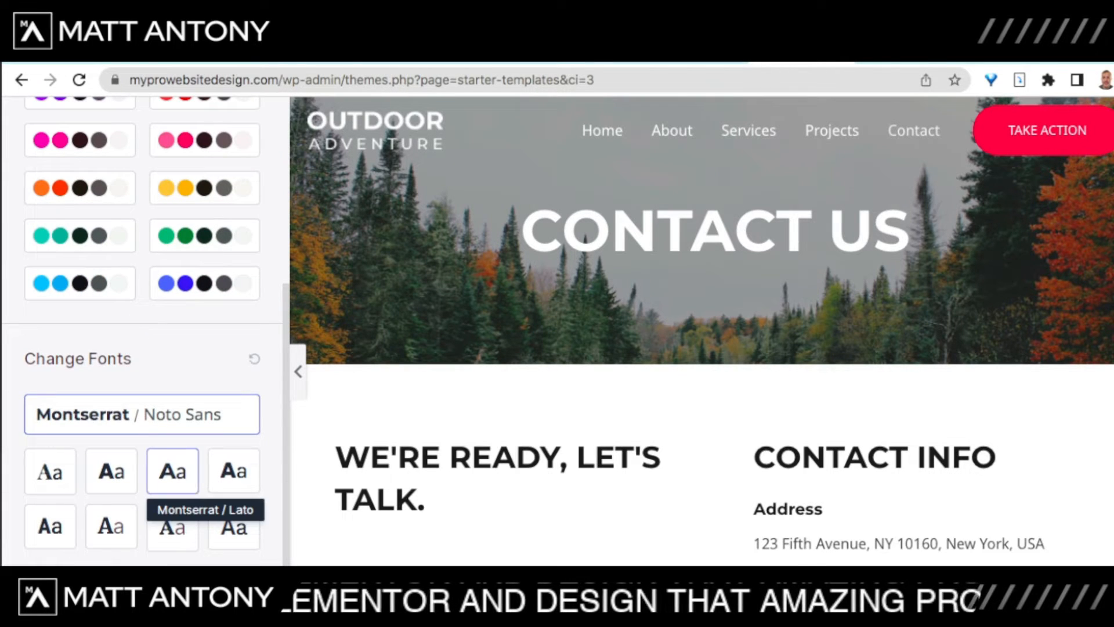
# Step: Keep the default colours and fonts, then enter the first and last name in the details form
pyautogui.click(142, 581)
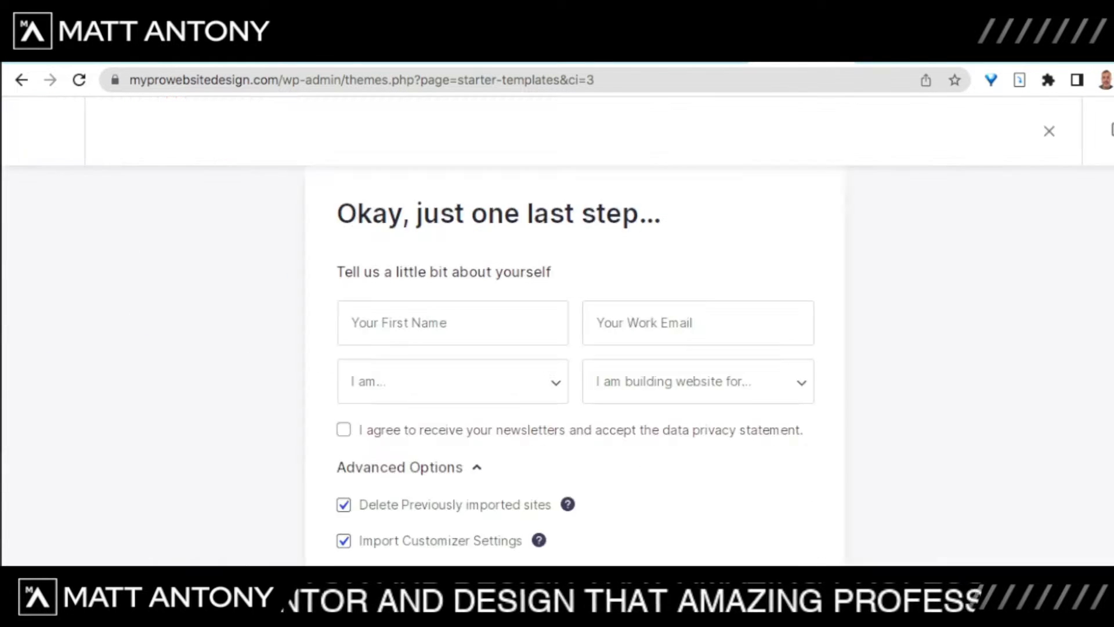
pyautogui.click(453, 381)
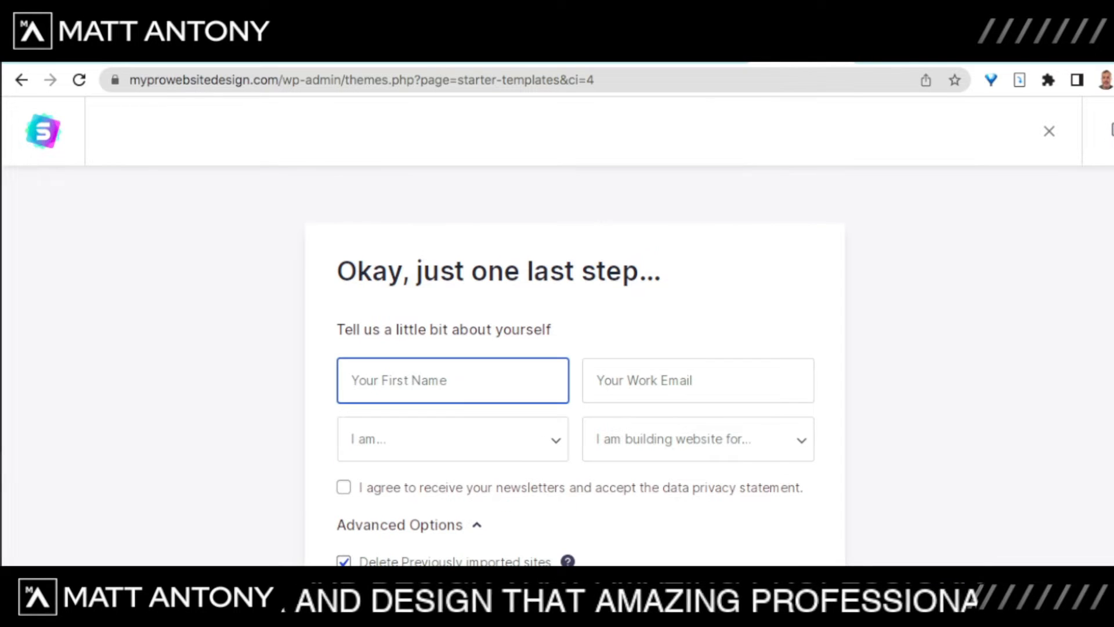
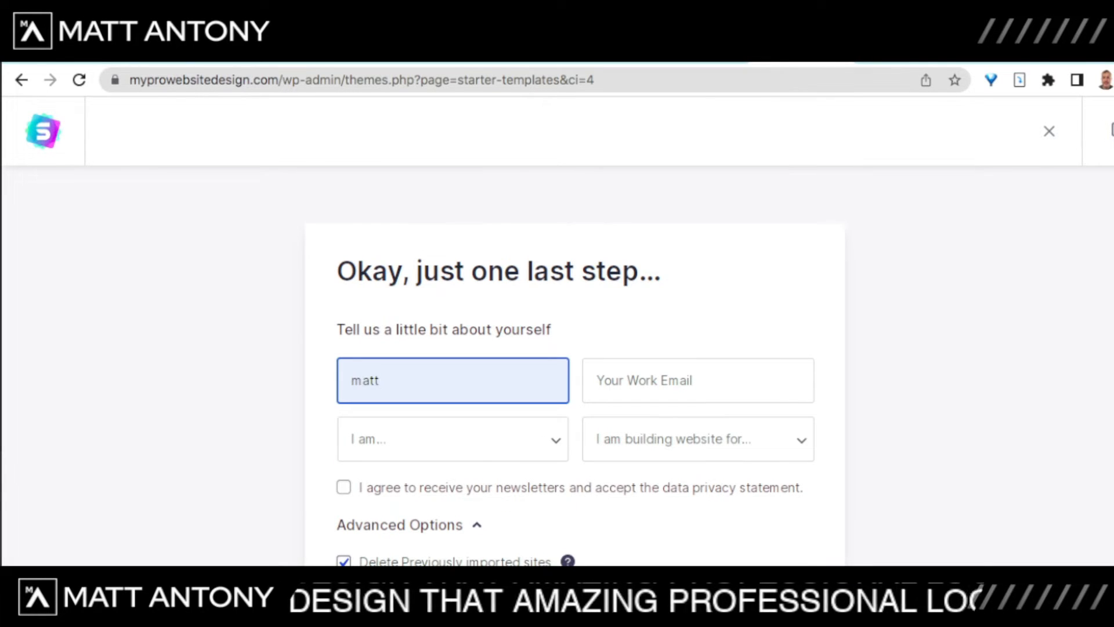
pyautogui.press('Tab')
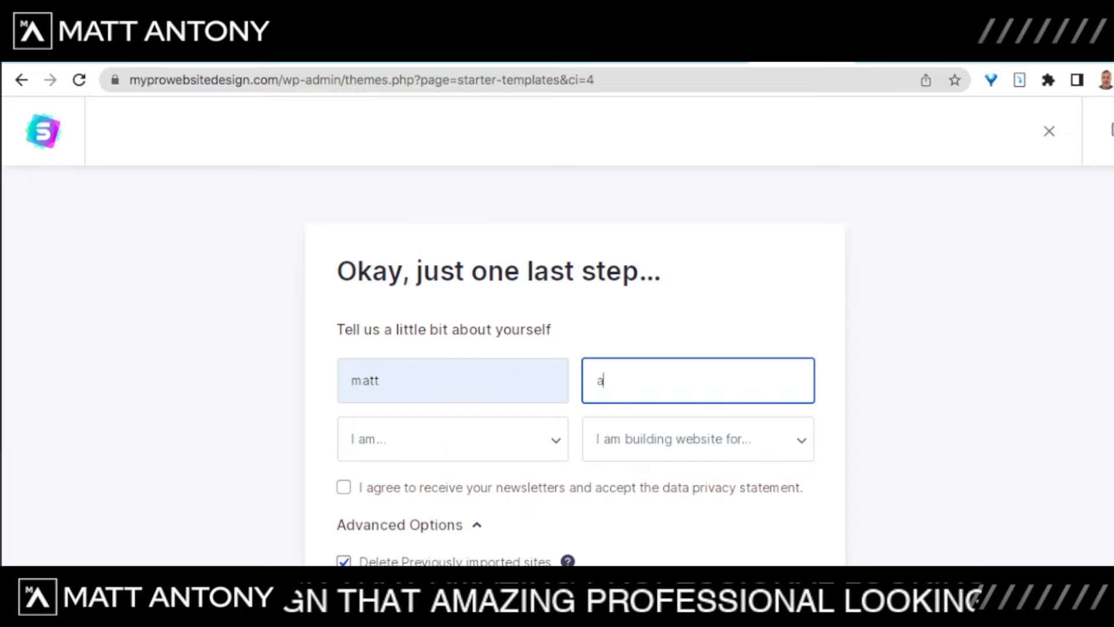
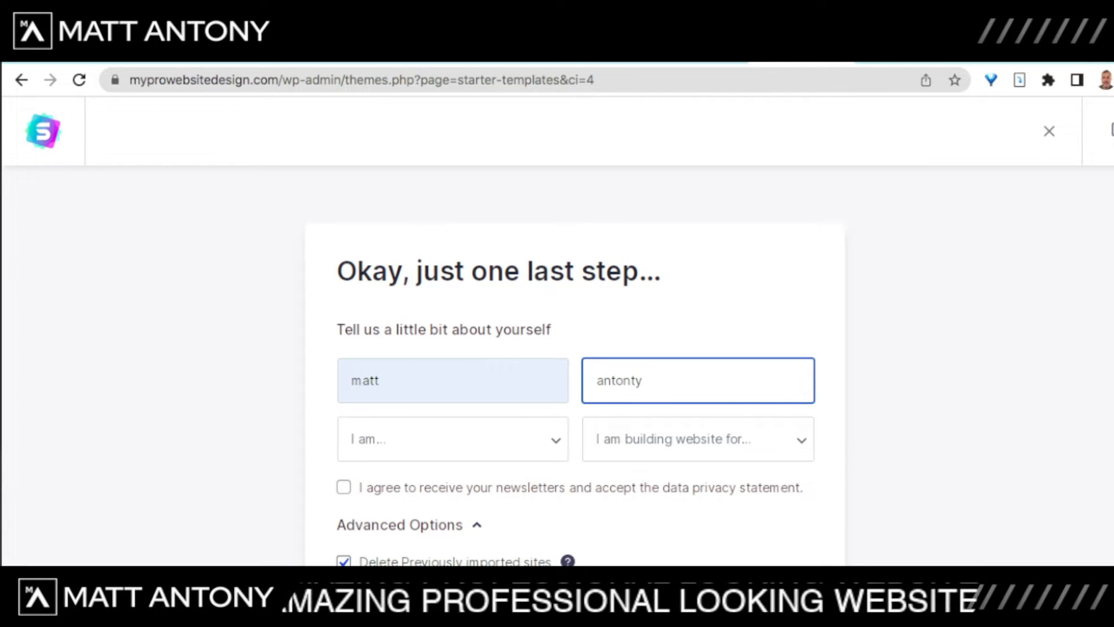
pyautogui.press('Tab')
# Step: Set 'I am' to Expert and 'building website for' to Myself/My Company
pyautogui.click(453, 439)
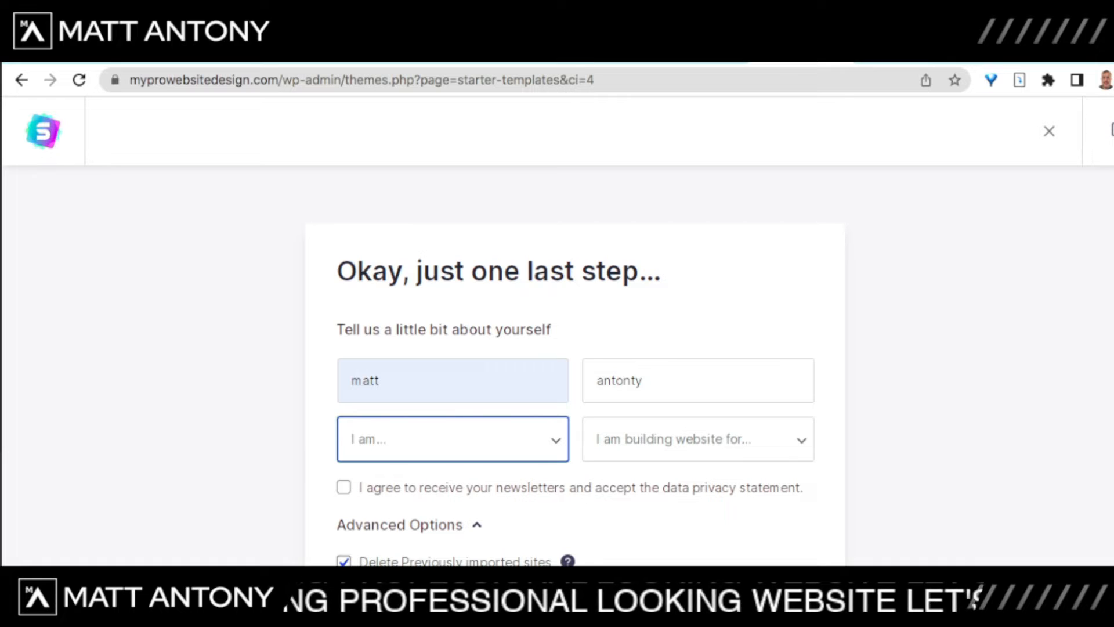
pyautogui.click(407, 499)
pyautogui.click(698, 439)
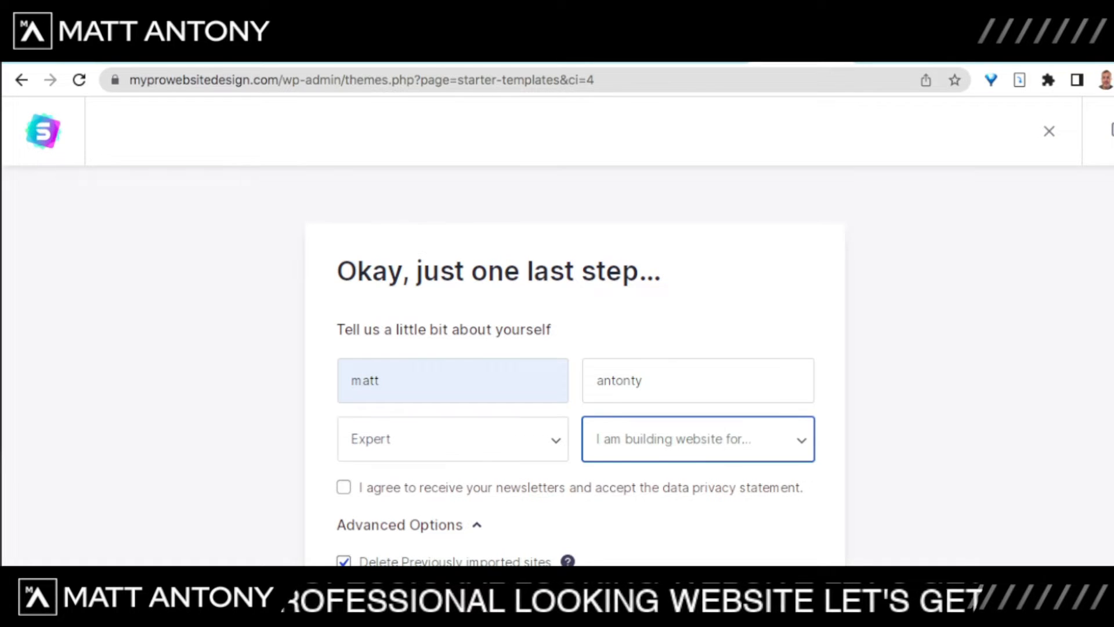
pyautogui.click(658, 463)
# Step: Submit the form, replace the invalid email with a valid work email, and build the site
pyautogui.scroll(-2, 659, 453)
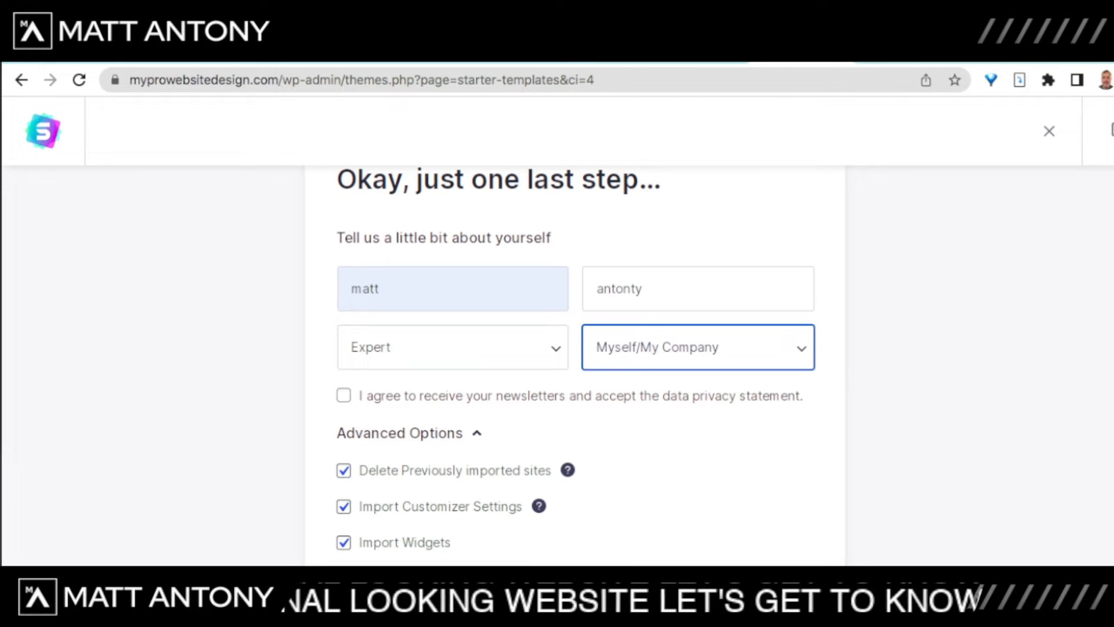
pyautogui.scroll(-3, 575, 360)
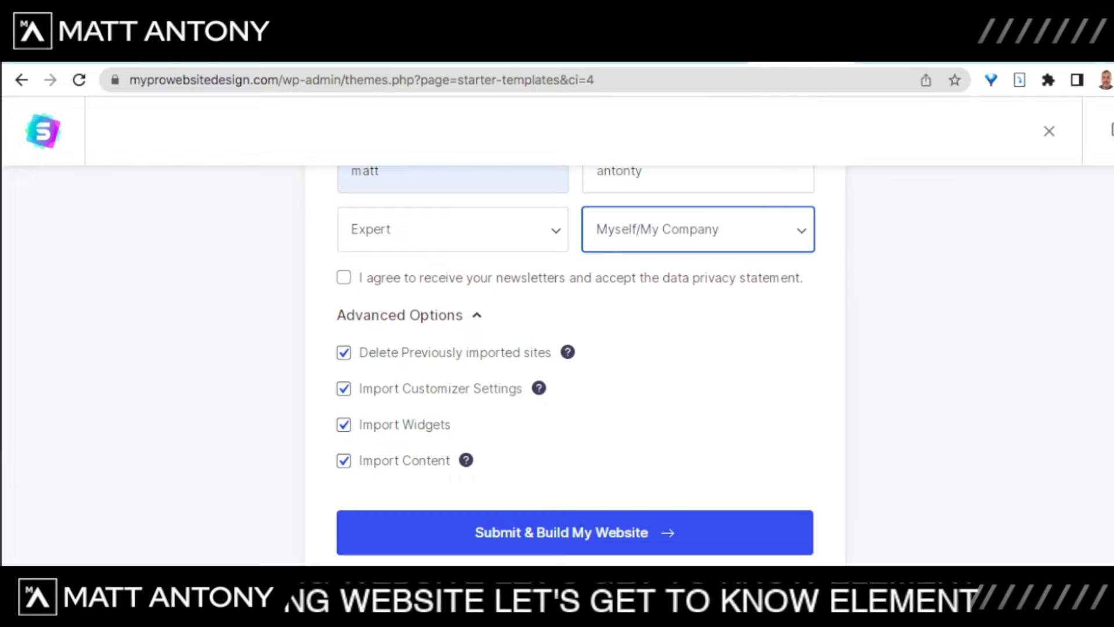
pyautogui.click(575, 533)
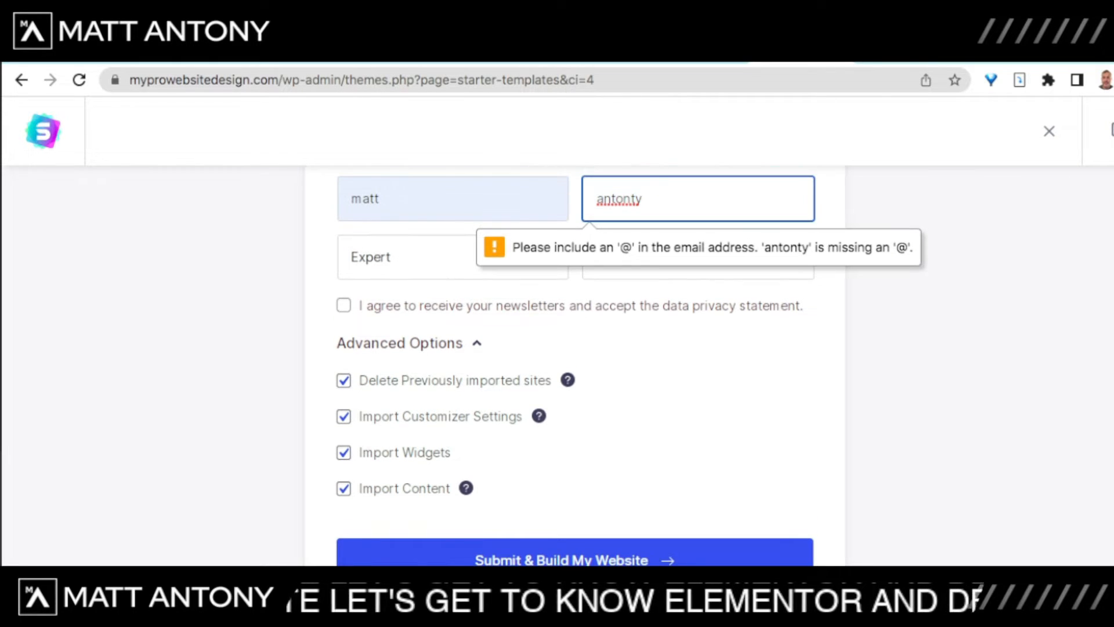
pyautogui.press('BackSpace')
pyautogui.press('BackSpace')
pyautogui.press('BackSpace')
pyautogui.press('BackSpace')
pyautogui.press('BackSpace')
pyautogui.press('BackSpace')
pyautogui.press('BackSpace')
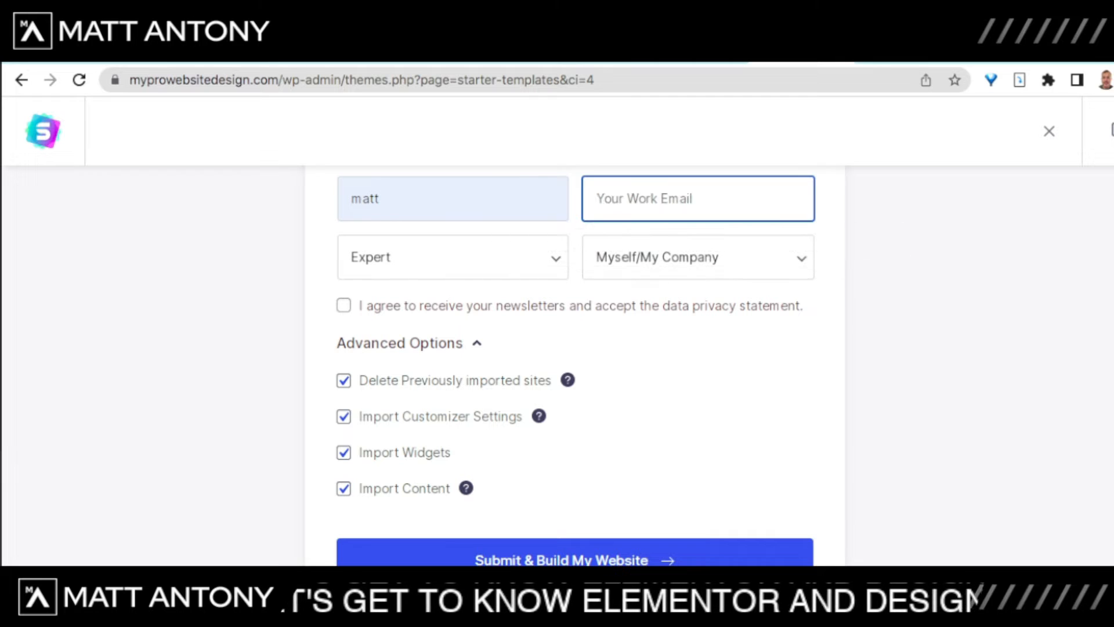
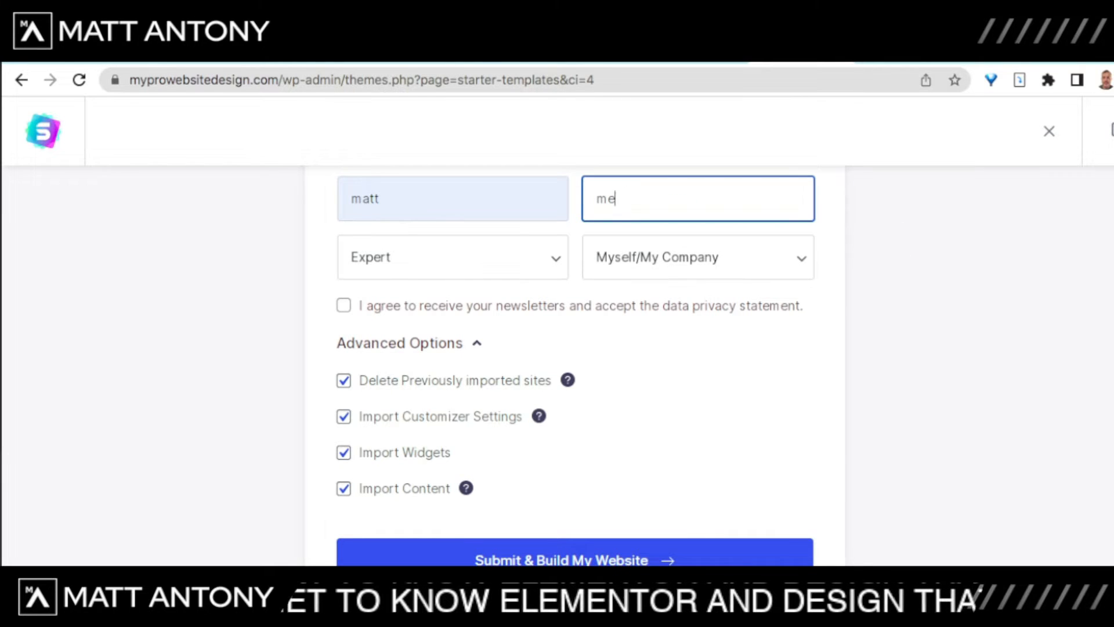
pyautogui.click(574, 560)
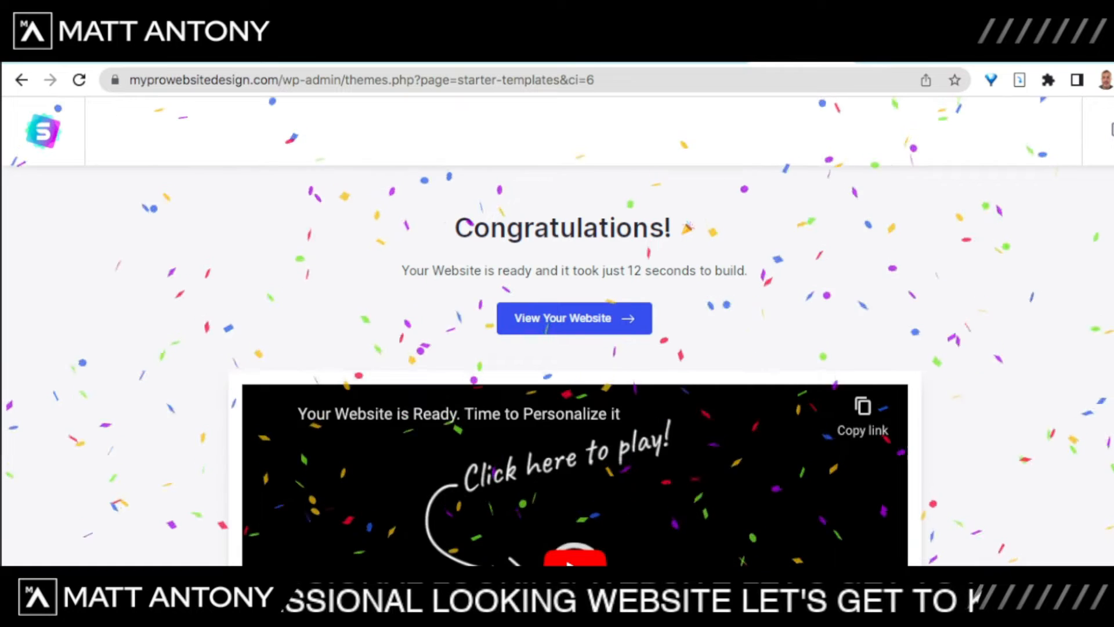
# Step: View the live site, scroll through its homepage, and reload it to show the Outdoor Adventure design
pyautogui.click(575, 318)
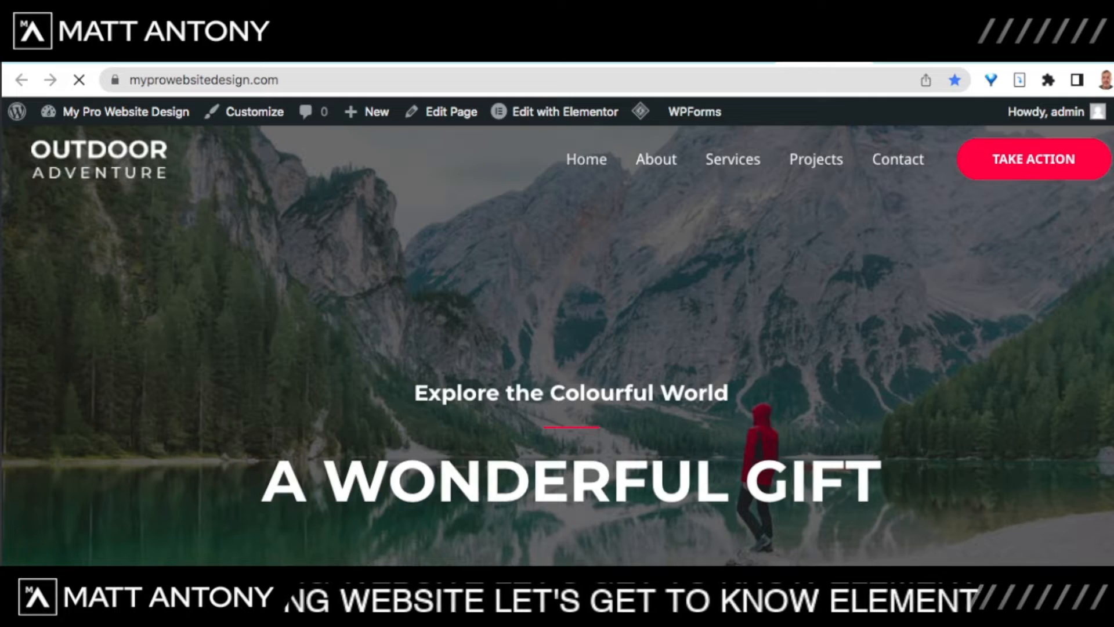
pyautogui.scroll(-15, 557, 345)
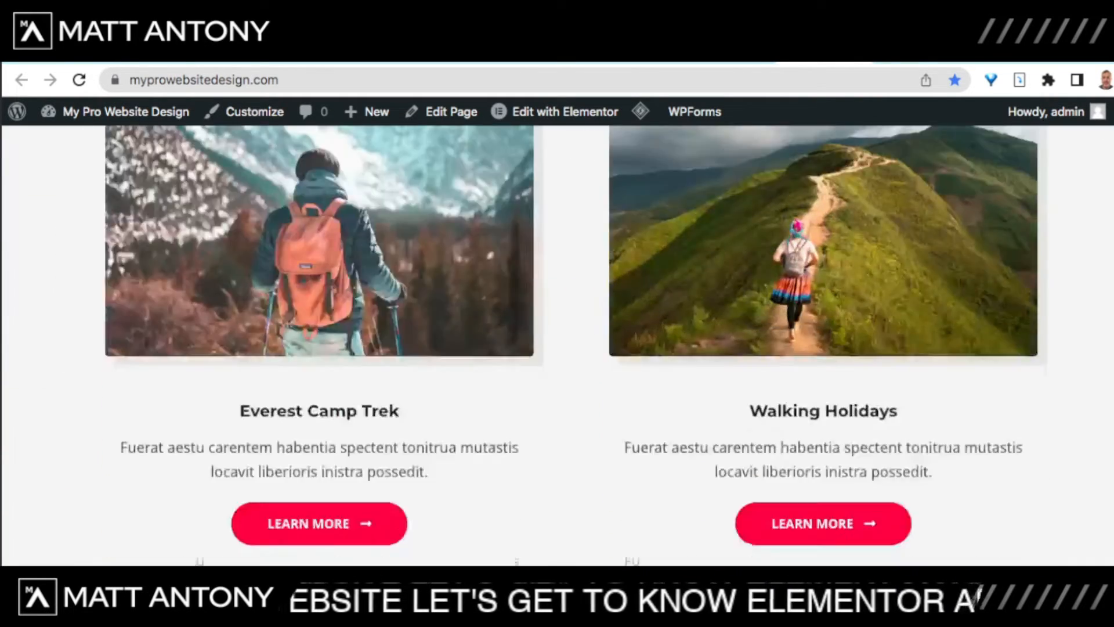
pyautogui.scroll(-18, 557, 345)
pyautogui.scroll(8, 558, 345)
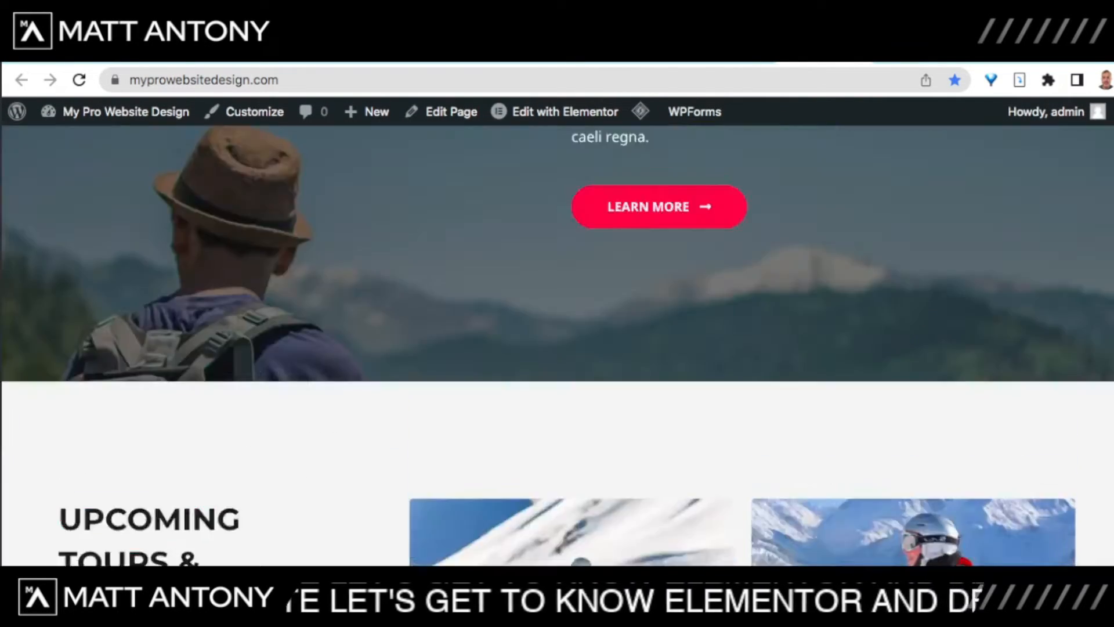
pyautogui.scroll(10, 557, 345)
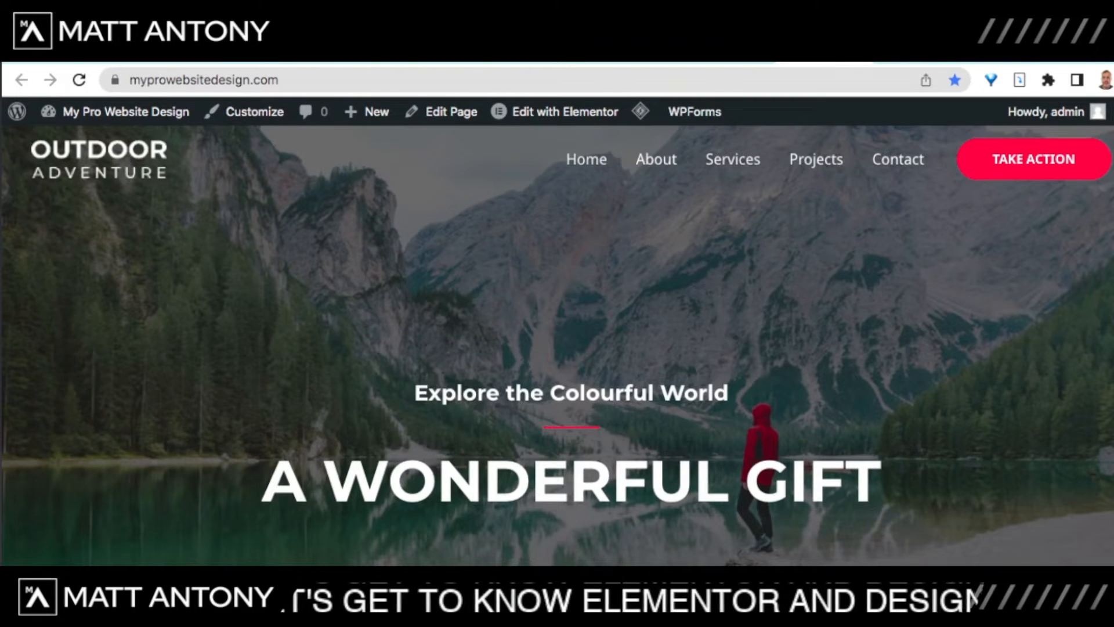
pyautogui.scroll(-5, 557, 345)
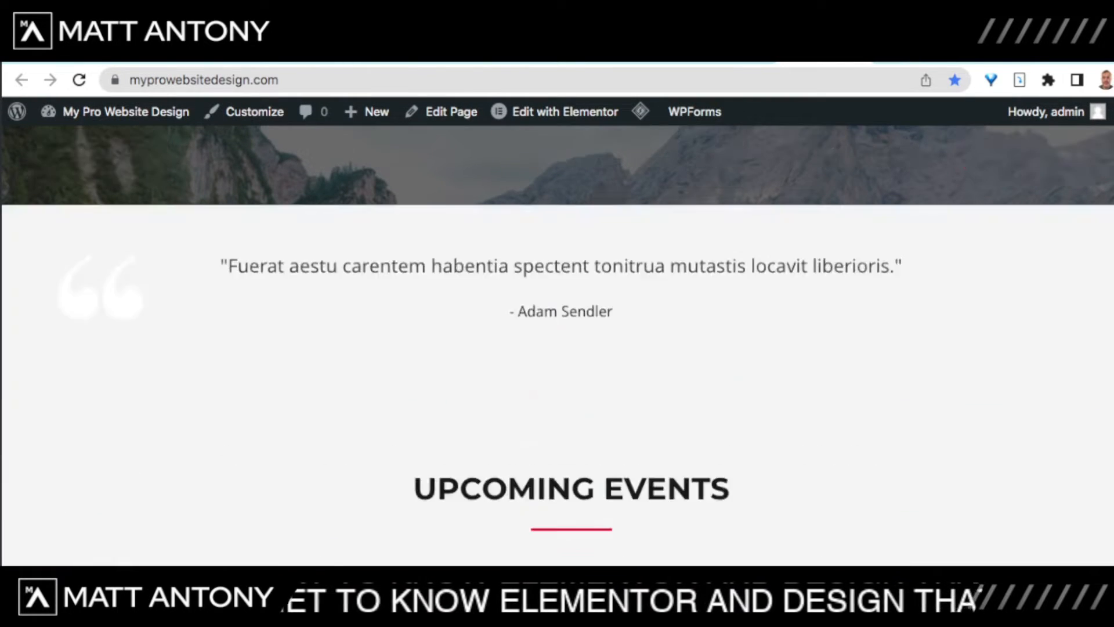
pyautogui.scroll(5, 557, 346)
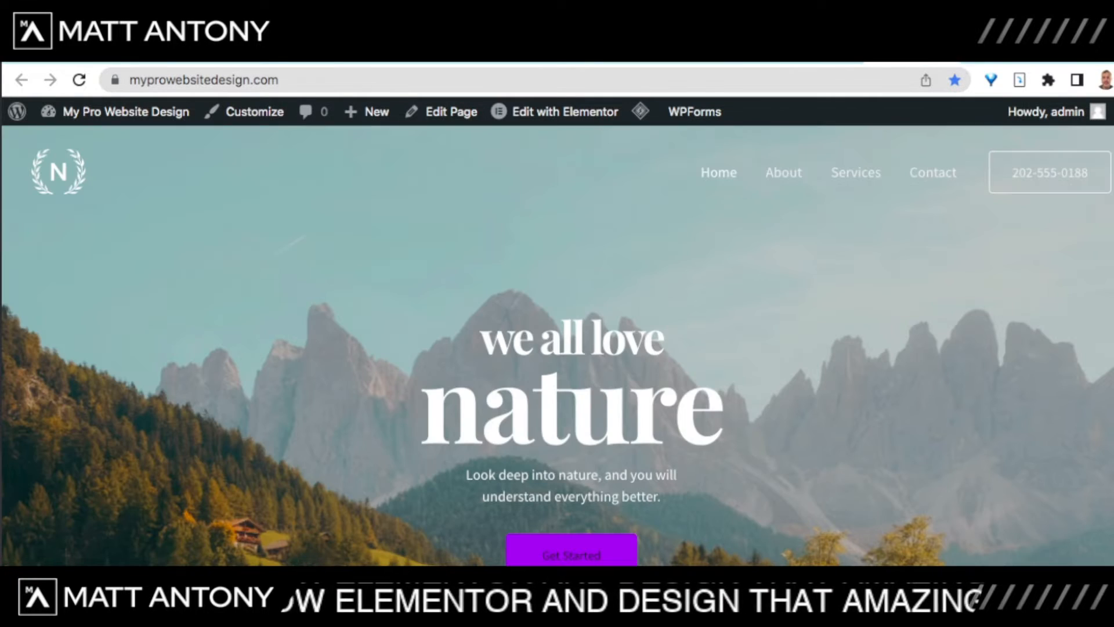
pyautogui.click(79, 80)
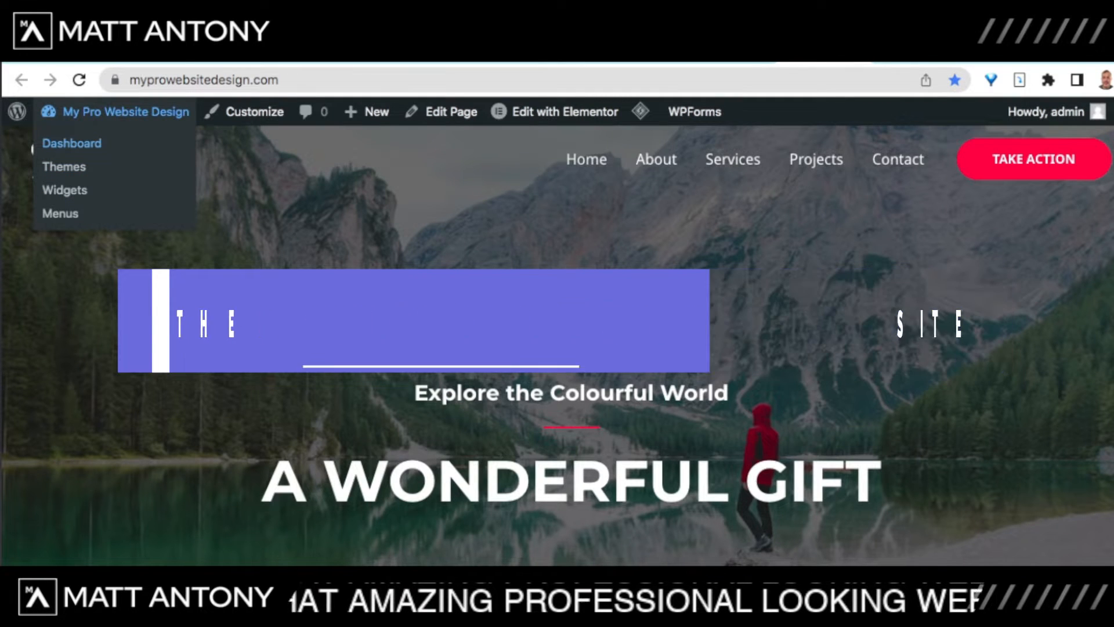
# Step: Go from the admin dashboard to the All Pages list
pyautogui.click(72, 143)
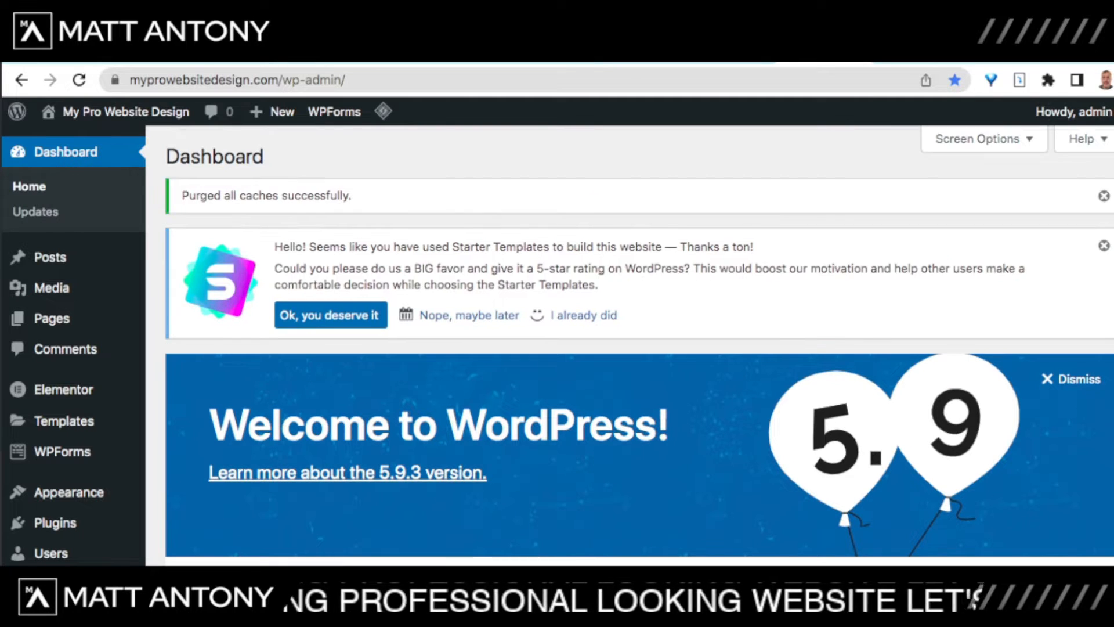
pyautogui.scroll(-4, 638, 343)
pyautogui.scroll(4, 638, 343)
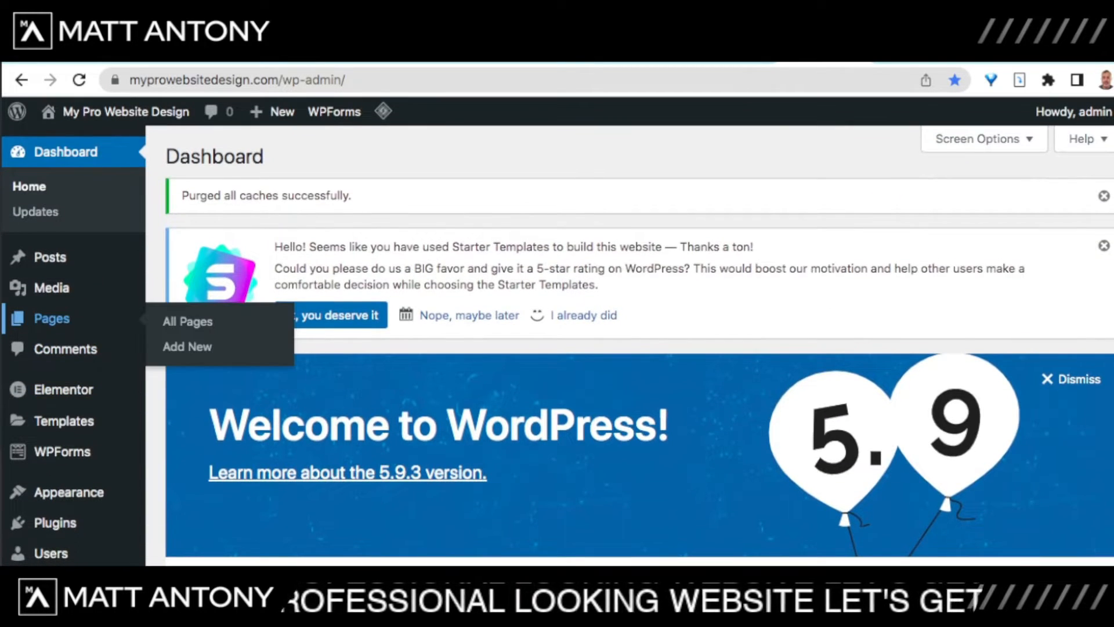
pyautogui.click(52, 318)
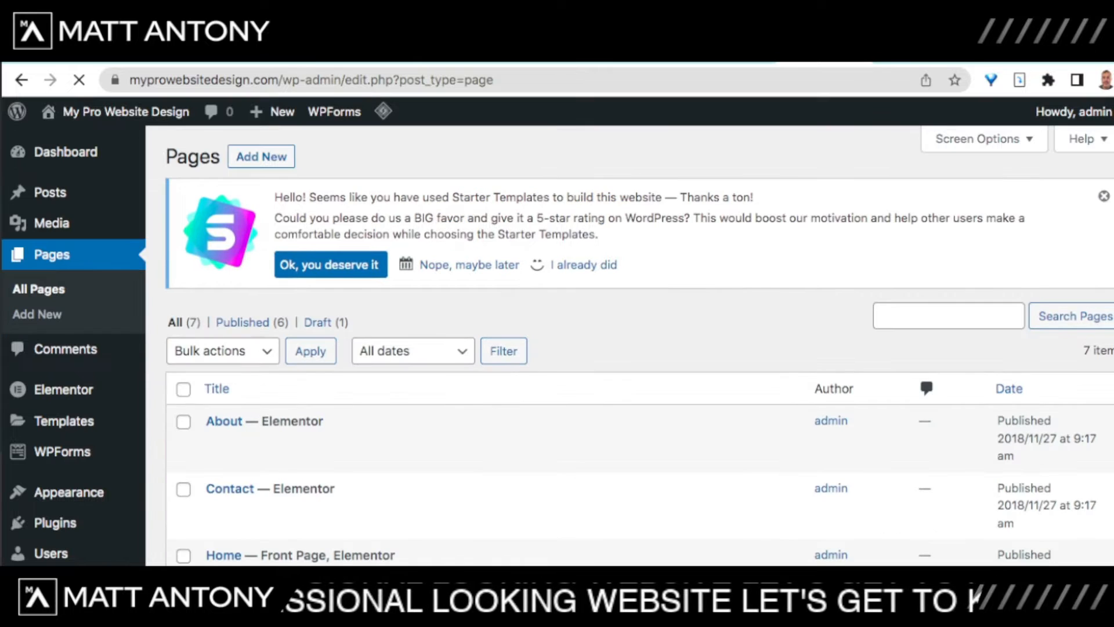
pyautogui.scroll(-2, 639, 342)
pyautogui.scroll(-1, 638, 342)
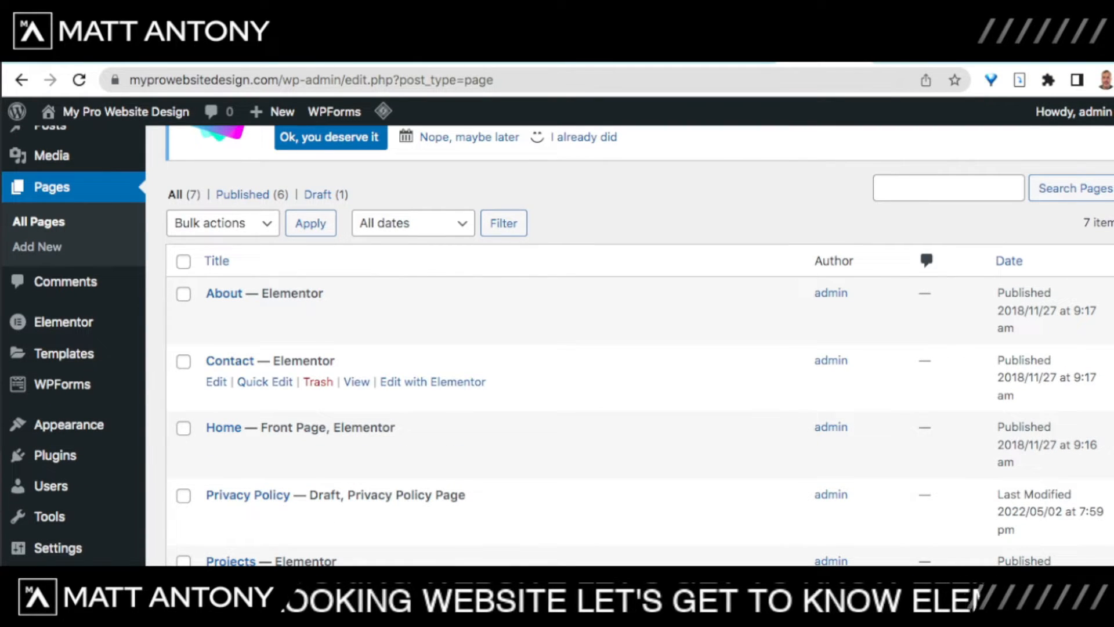
pyautogui.scroll(-4, 639, 348)
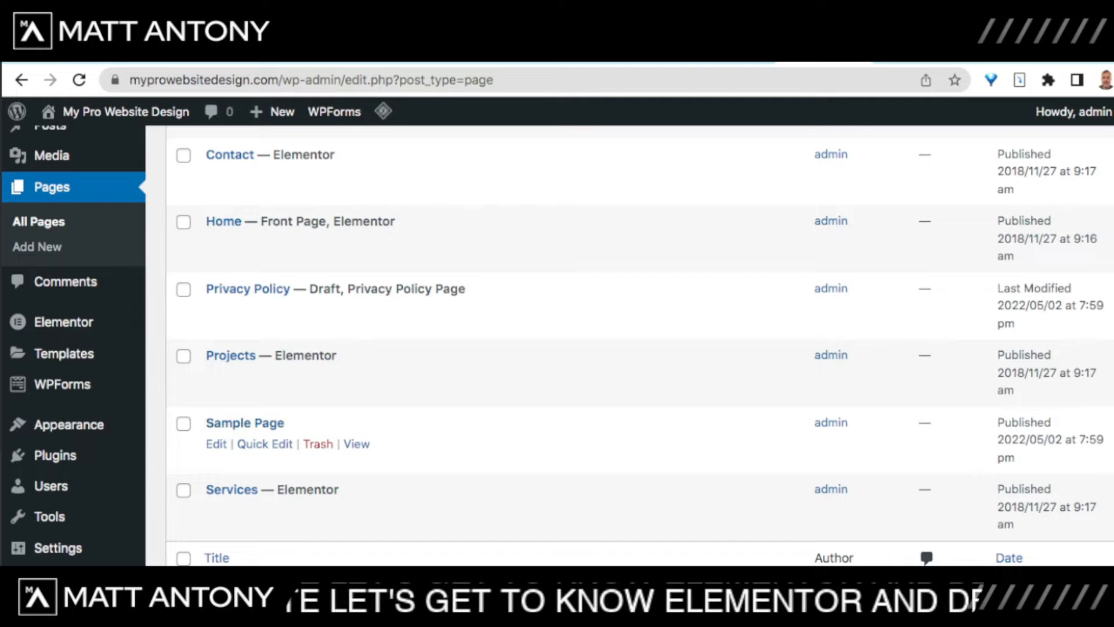
# Step: Move the Sample Page to the trash using the Bulk actions Move to Trash option
pyautogui.click(183, 424)
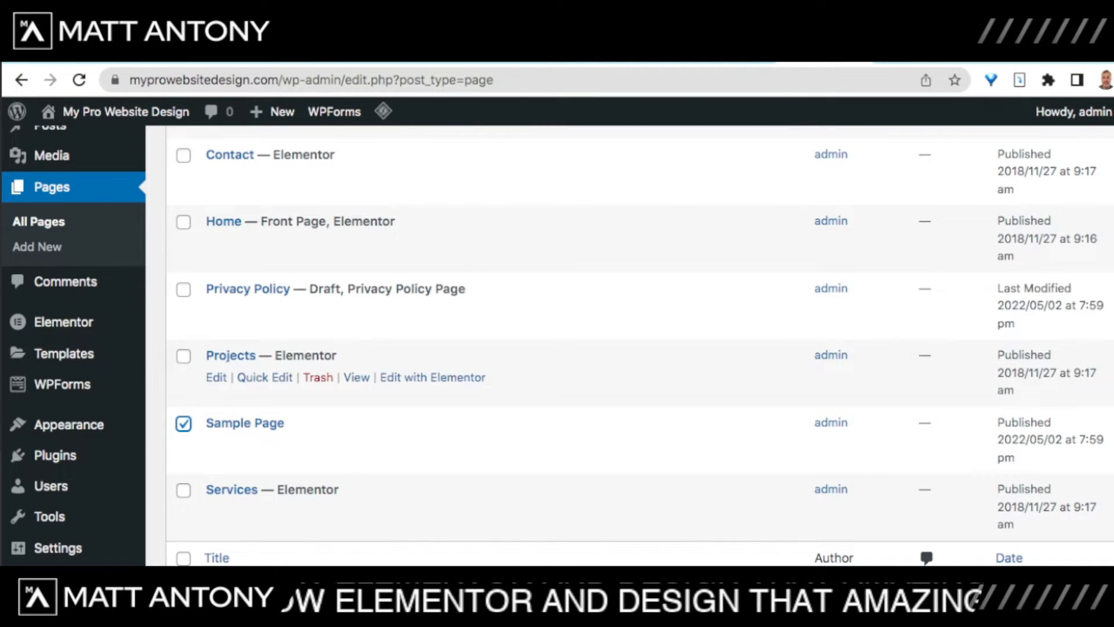
pyautogui.scroll(5, 557, 349)
pyautogui.click(222, 351)
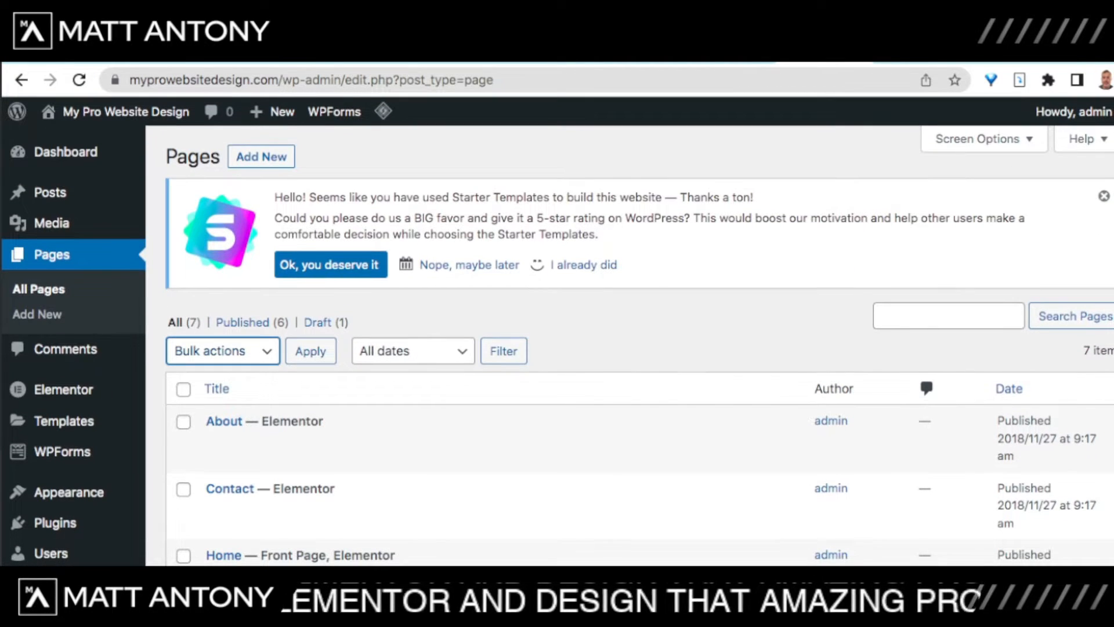
pyautogui.click(216, 390)
pyautogui.click(311, 351)
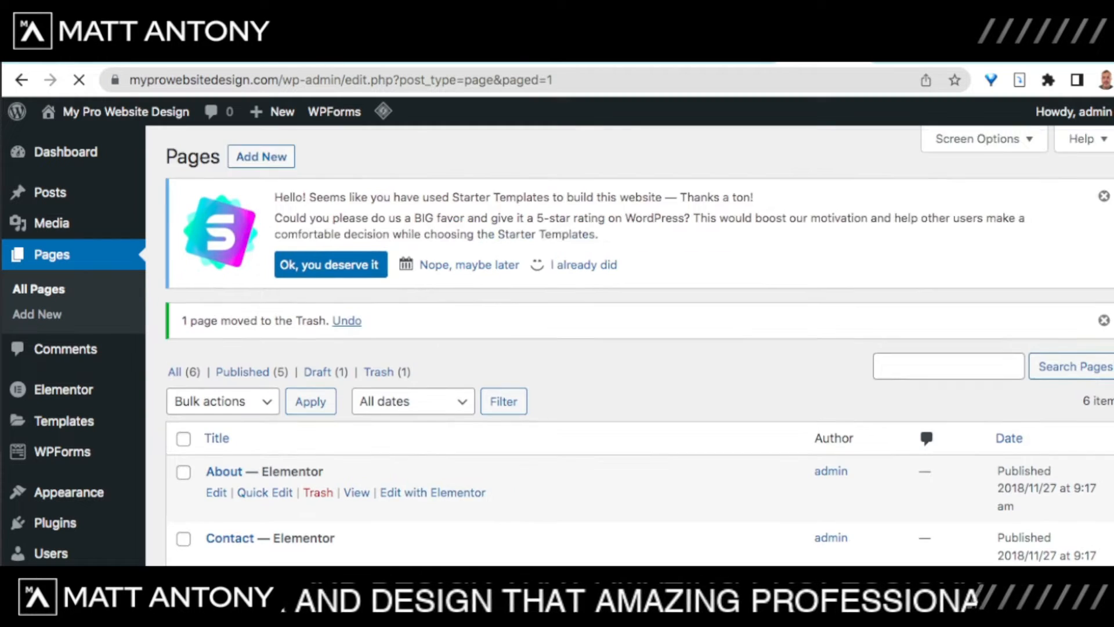
# Step: Choose Edit with Elementor under the Home page
pyautogui.scroll(-6, 638, 348)
pyautogui.scroll(3, 638, 343)
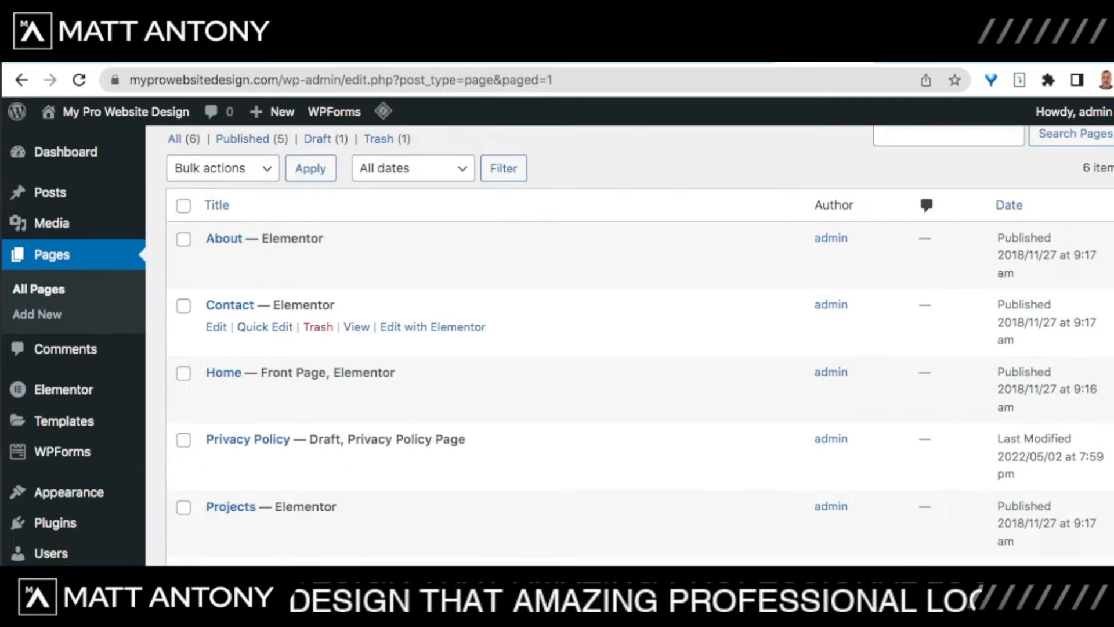
pyautogui.scroll(-3, 639, 406)
pyautogui.scroll(2, 638, 349)
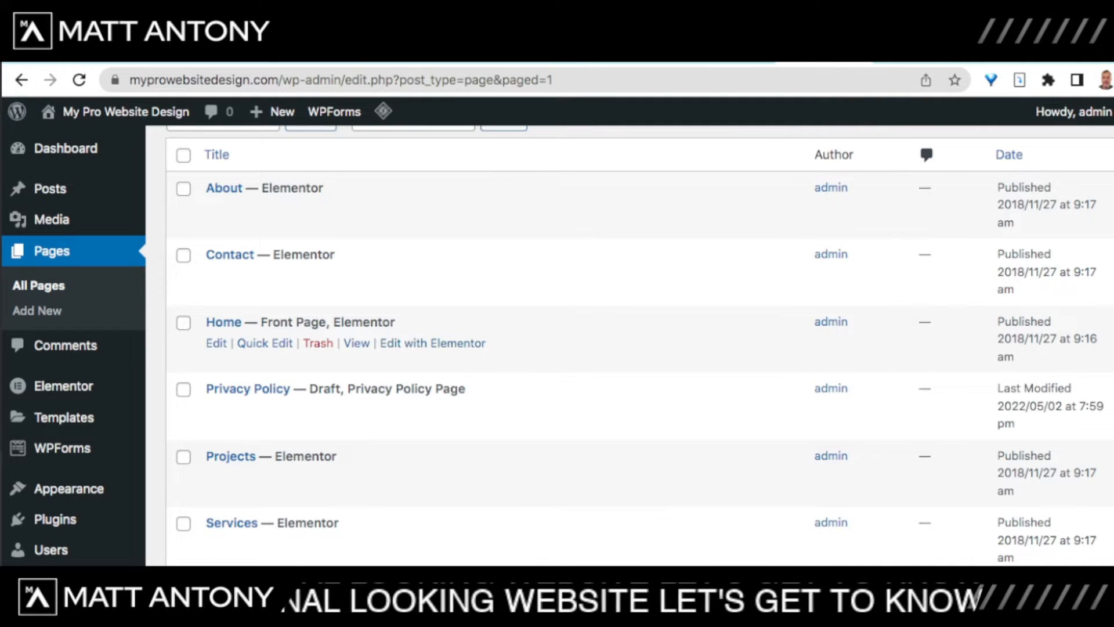
pyautogui.click(432, 343)
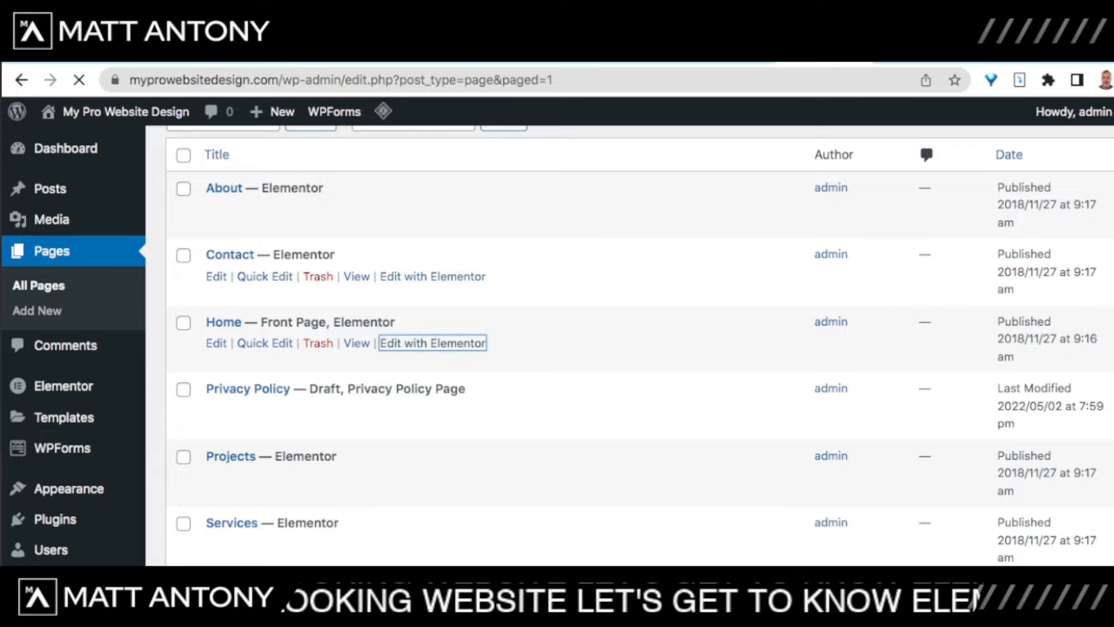
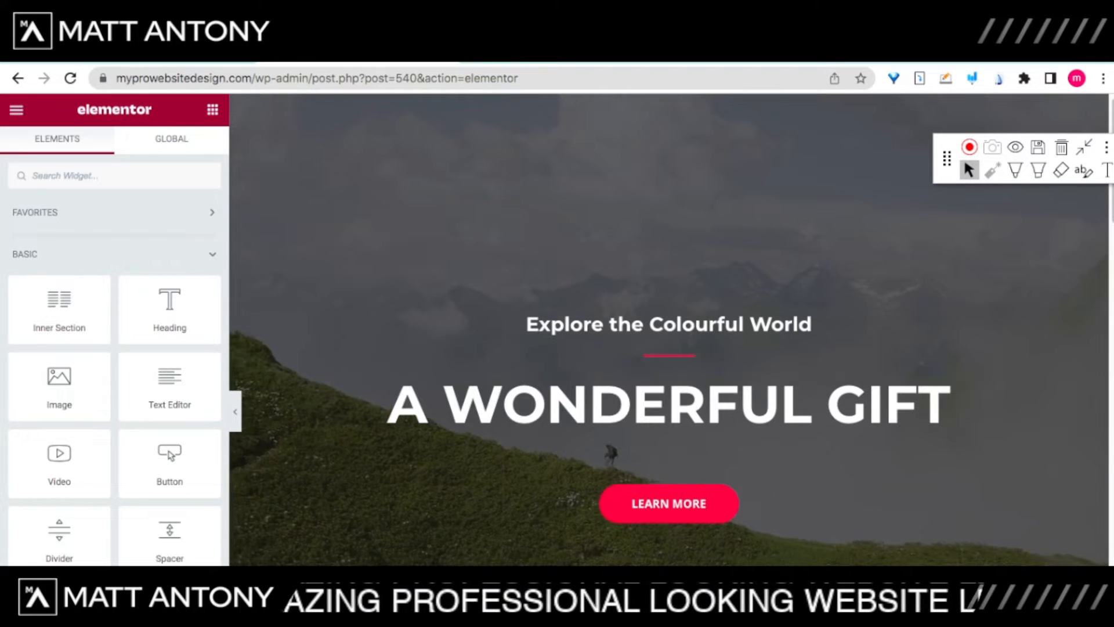
# Step: Open Elementor's Site Settings panel from the hamburger menu
pyautogui.click(16, 110)
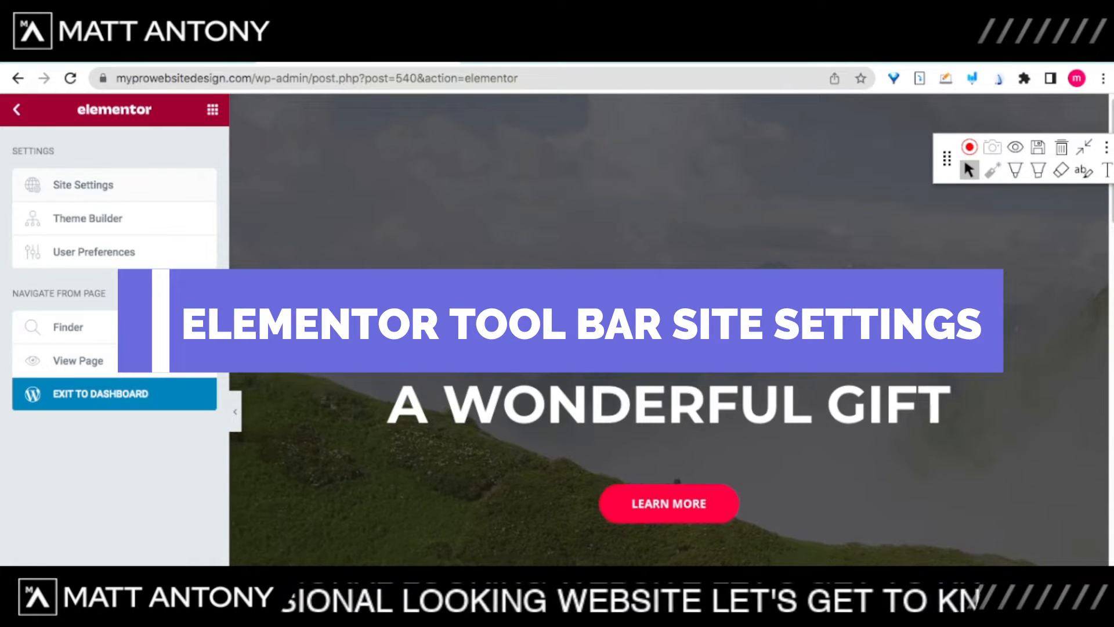
pyautogui.click(84, 185)
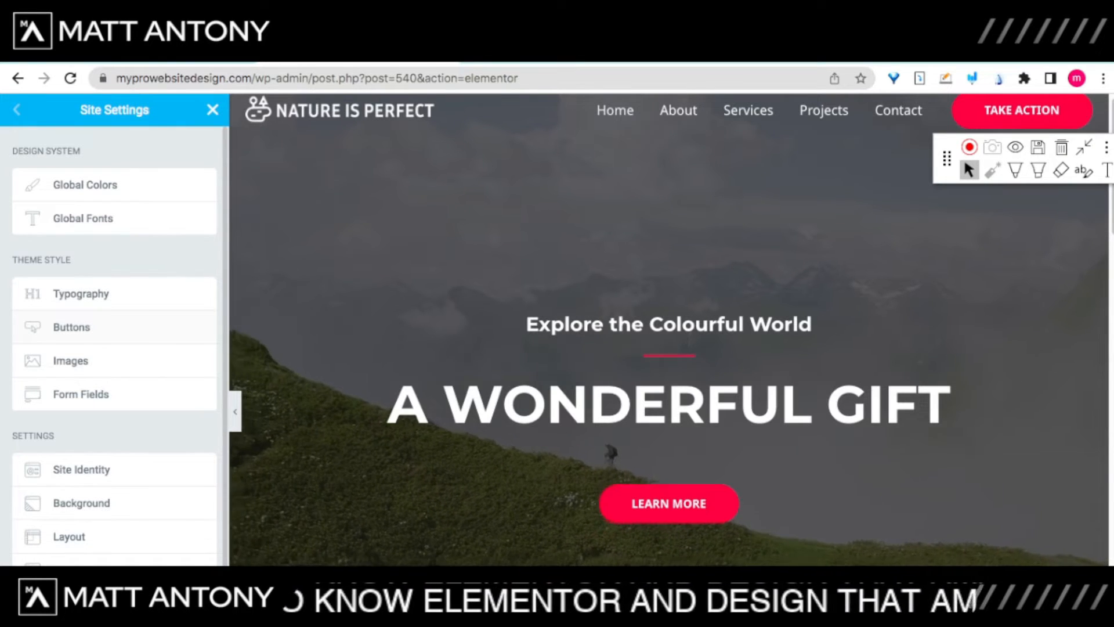
# Step: Give the global Buttons style a text shadow with blur 21
pyautogui.click(72, 327)
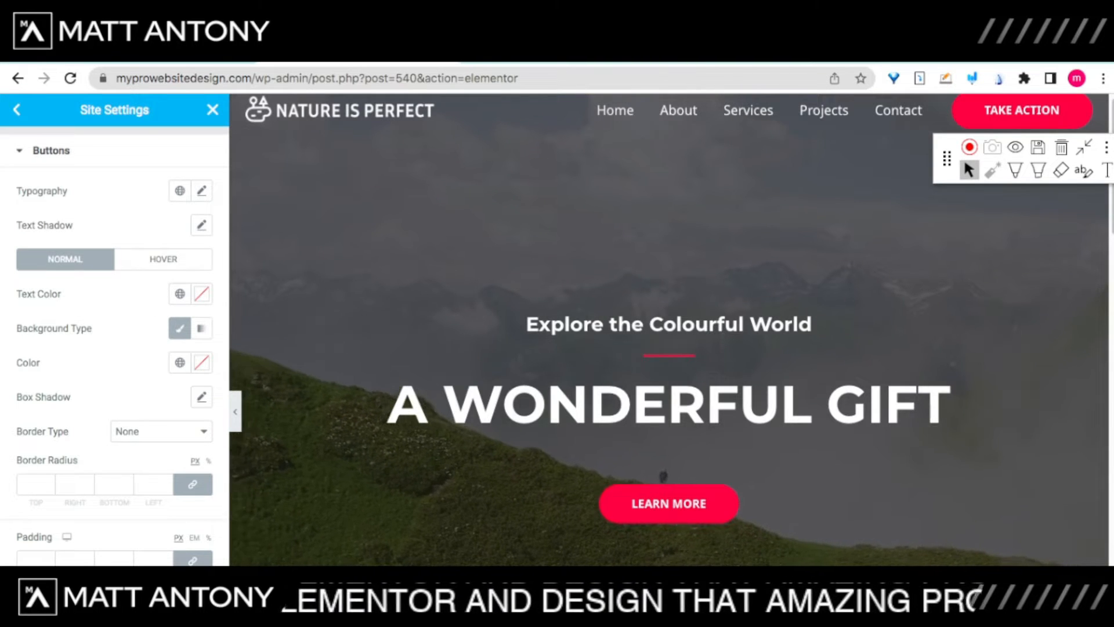
pyautogui.click(201, 225)
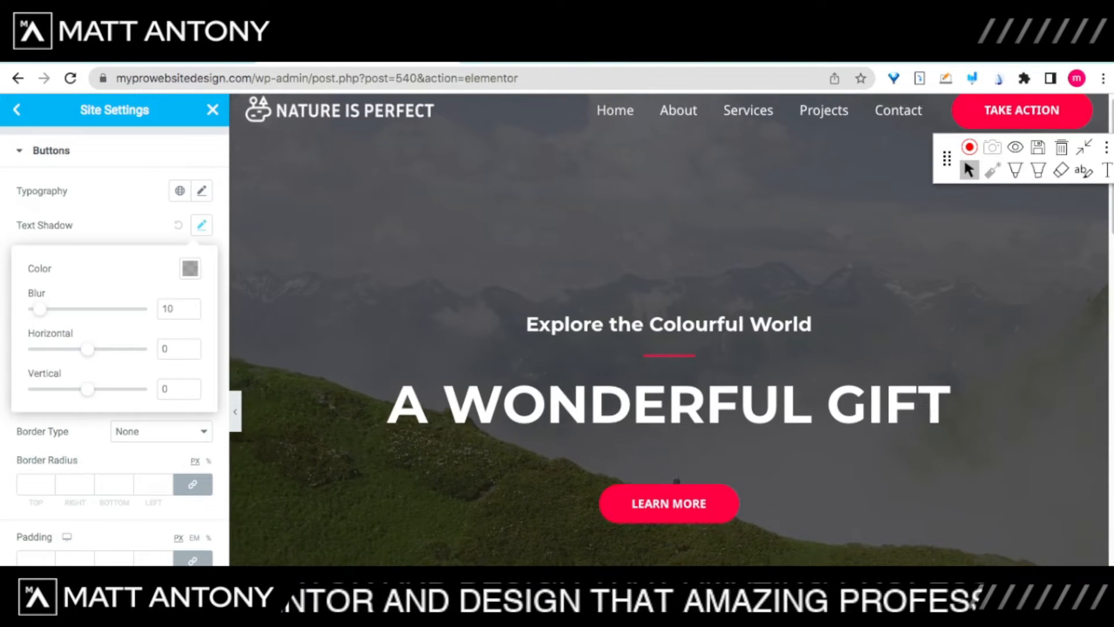
pyautogui.moveTo(39, 309)
pyautogui.mouseDown()
pyautogui.moveTo(81, 309)
pyautogui.moveTo(53, 308)
pyautogui.mouseUp()
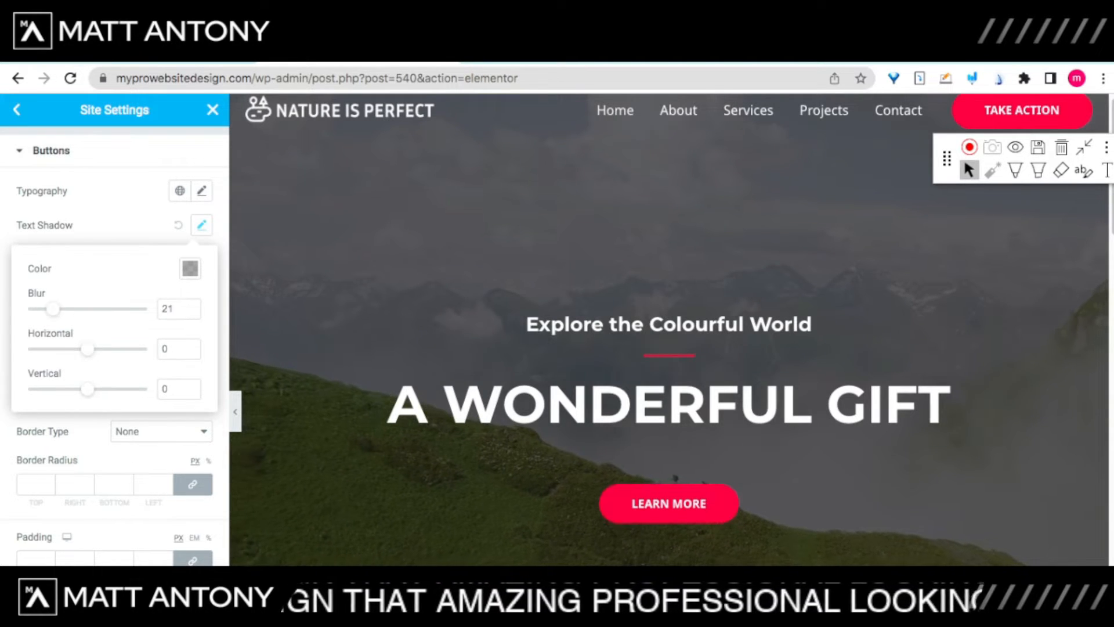
pyautogui.click(202, 225)
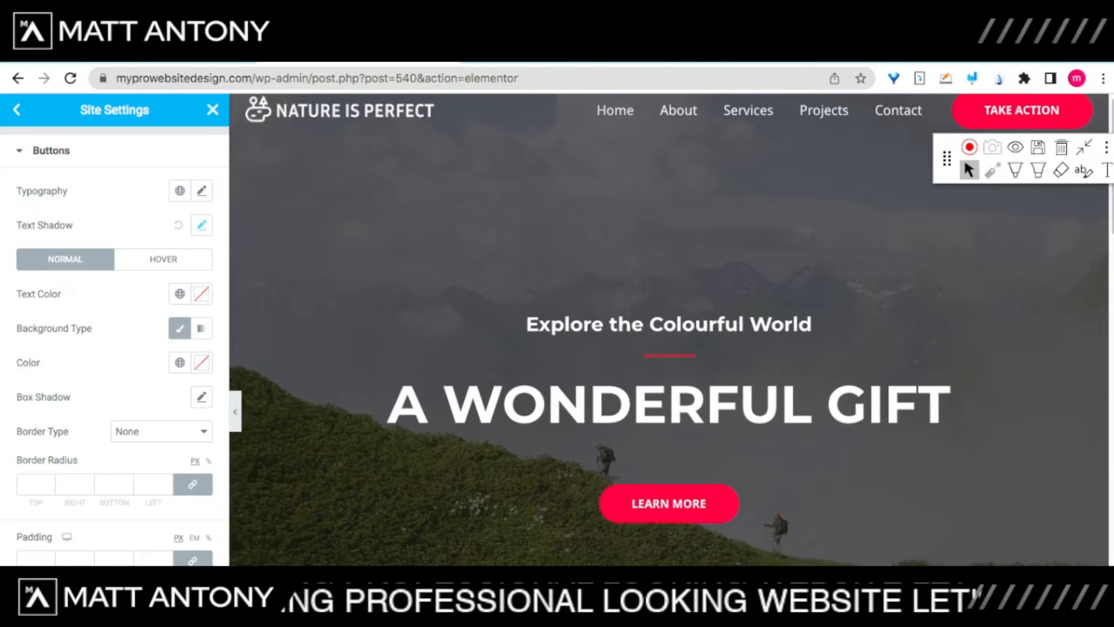
# Step: Set the button text colour to near-white #E8EFF0
pyautogui.click(202, 294)
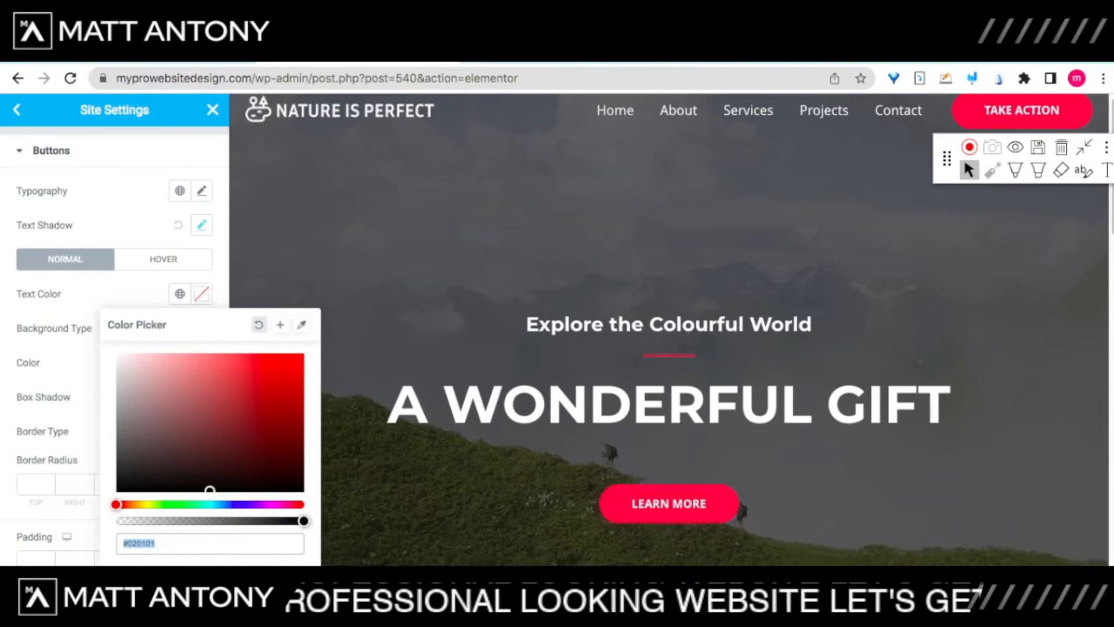
pyautogui.click(214, 505)
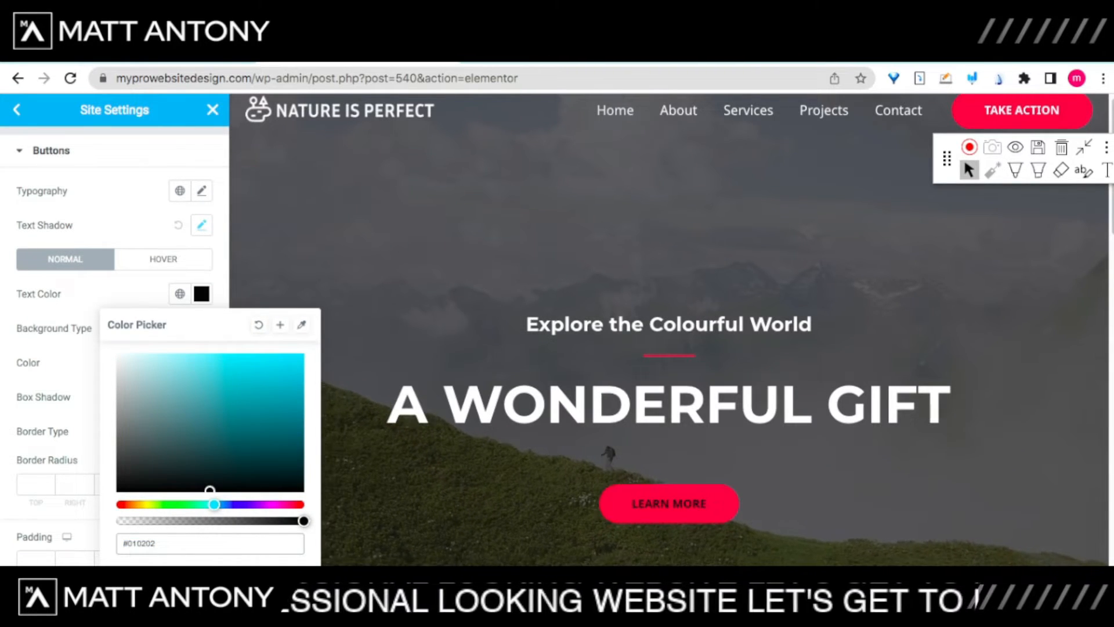
pyautogui.moveTo(210, 490)
pyautogui.mouseDown()
pyautogui.moveTo(243, 370)
pyautogui.moveTo(282, 390)
pyautogui.mouseUp()
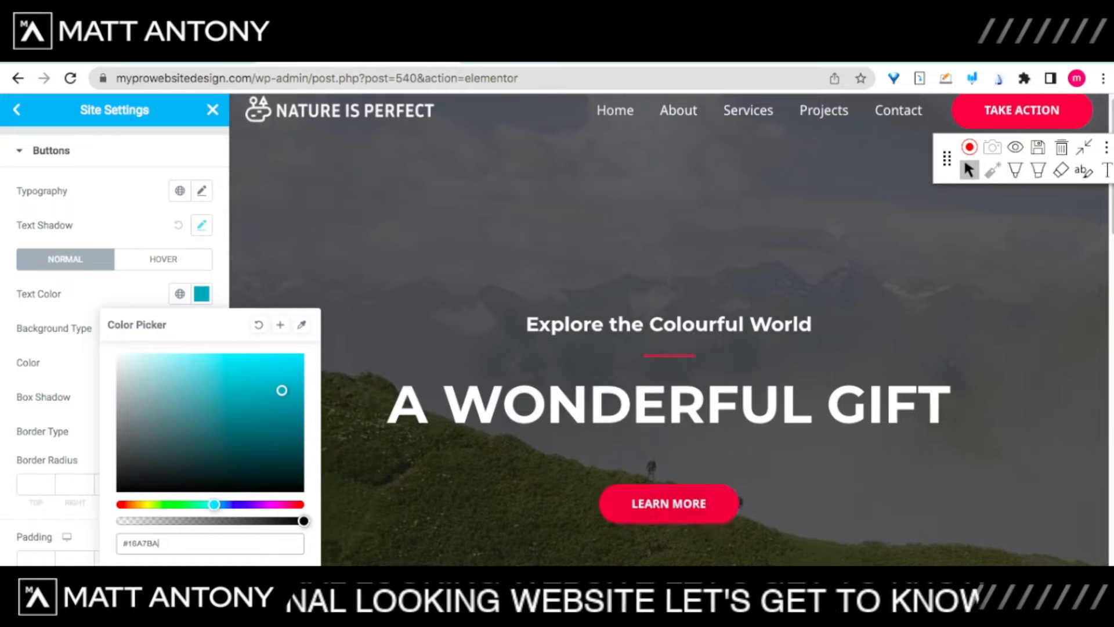
pyautogui.moveTo(281, 390); pyautogui.dragTo(279, 417)
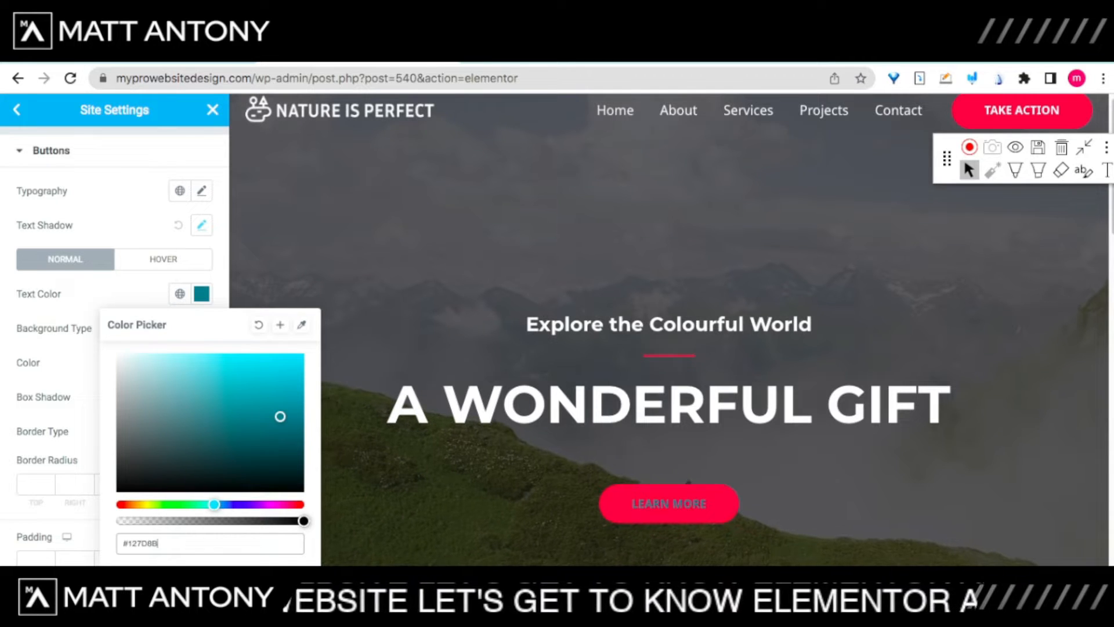
pyautogui.moveTo(279, 416); pyautogui.dragTo(122, 362)
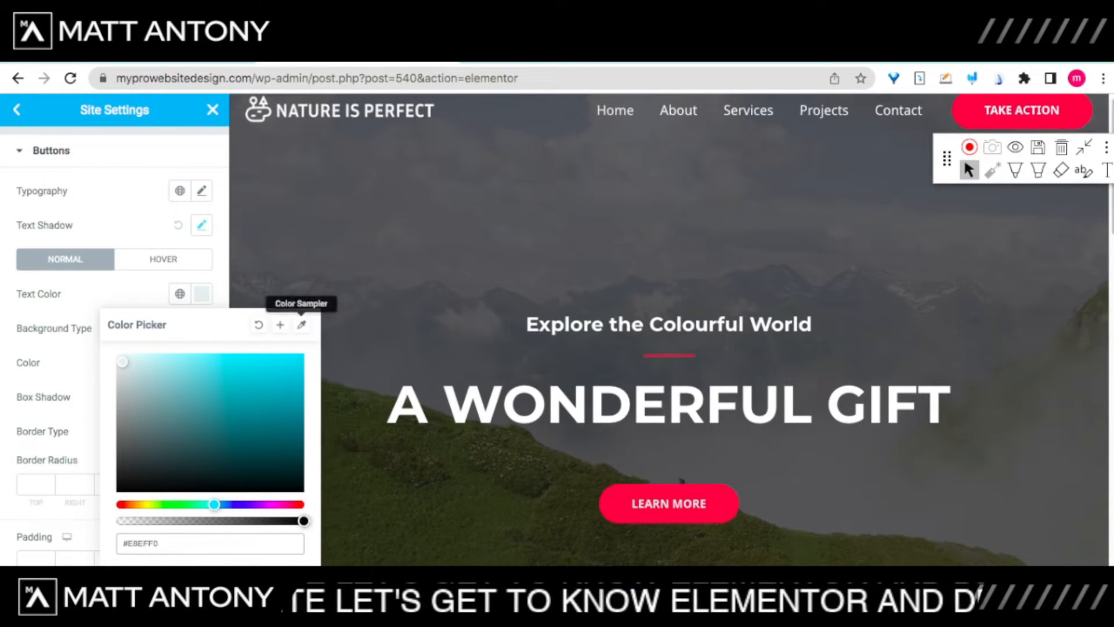
pyautogui.click(301, 324)
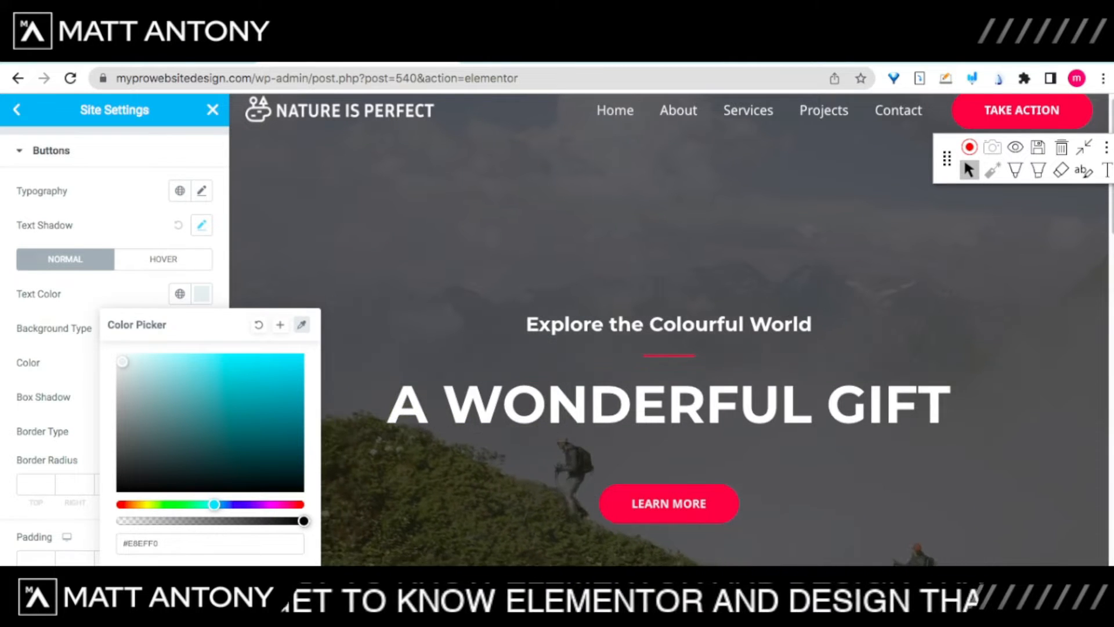
pyautogui.click(202, 295)
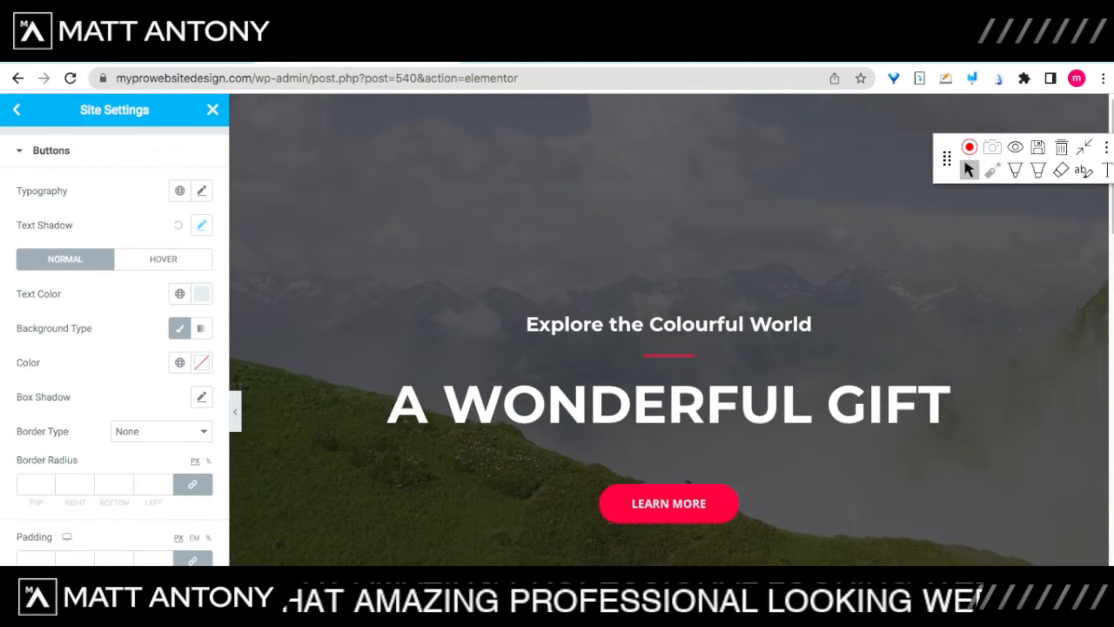
# Step: Close Site Settings and discard the unsaved Buttons style changes
pyautogui.click(51, 151)
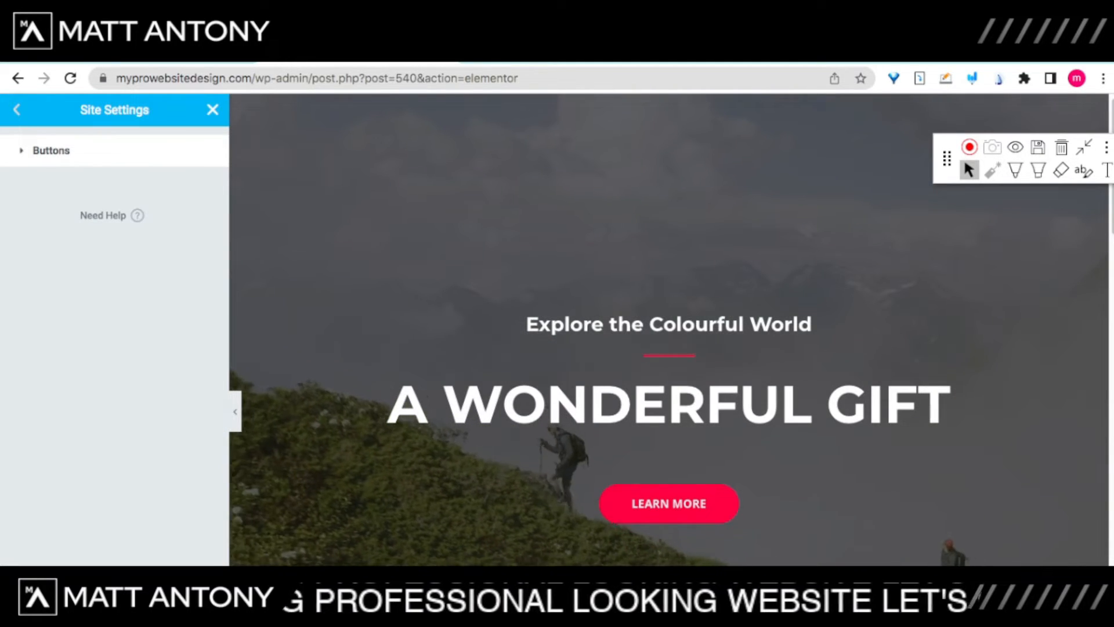
pyautogui.click(16, 110)
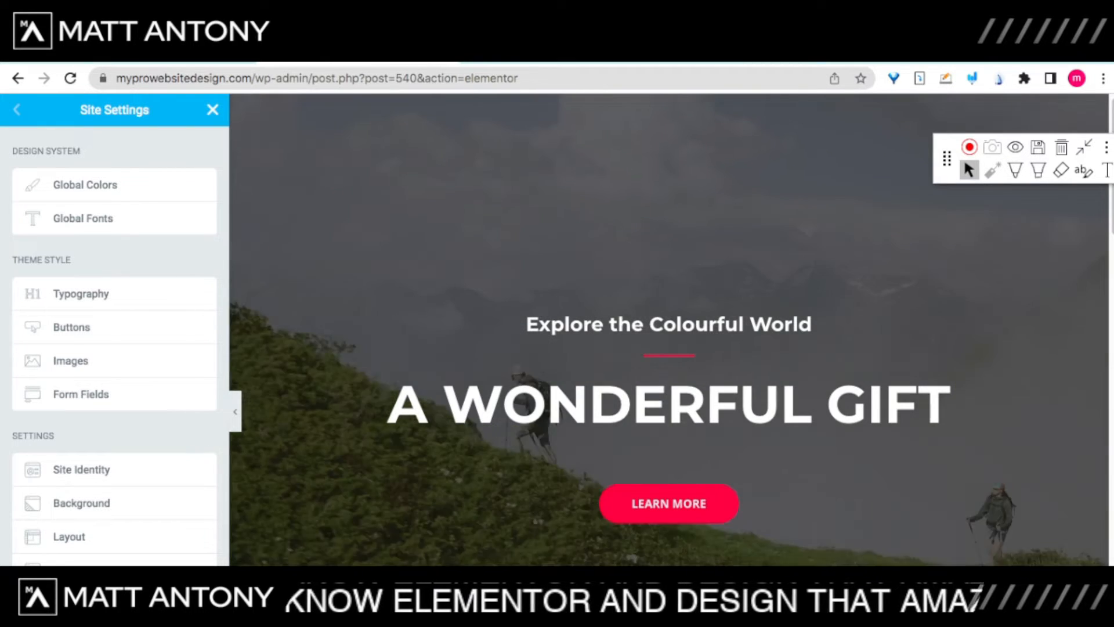
pyautogui.click(213, 110)
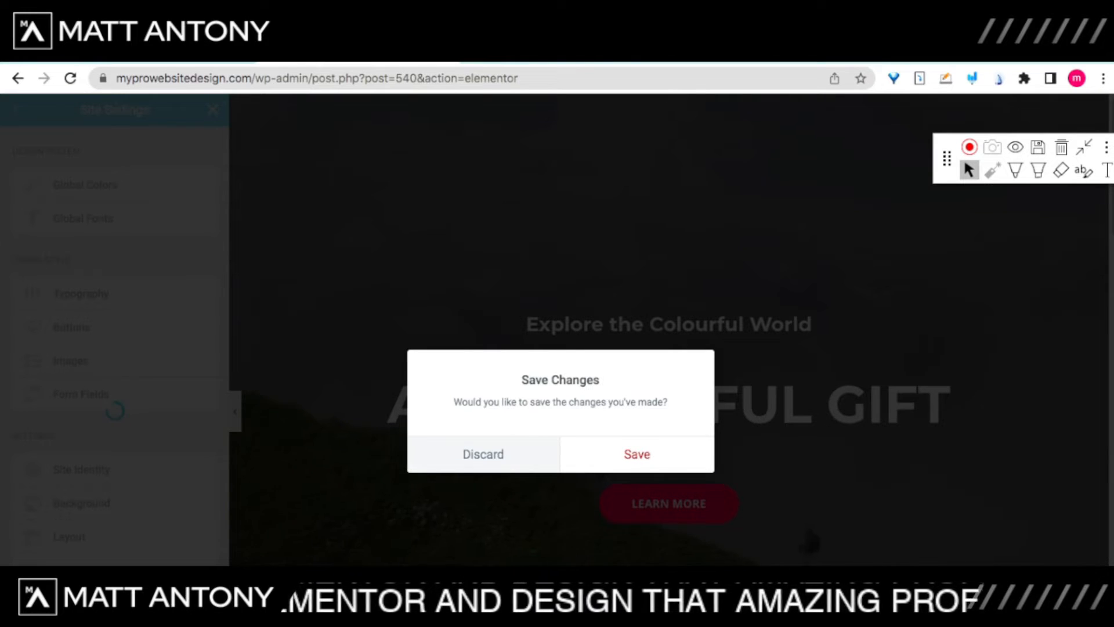
pyautogui.click(483, 454)
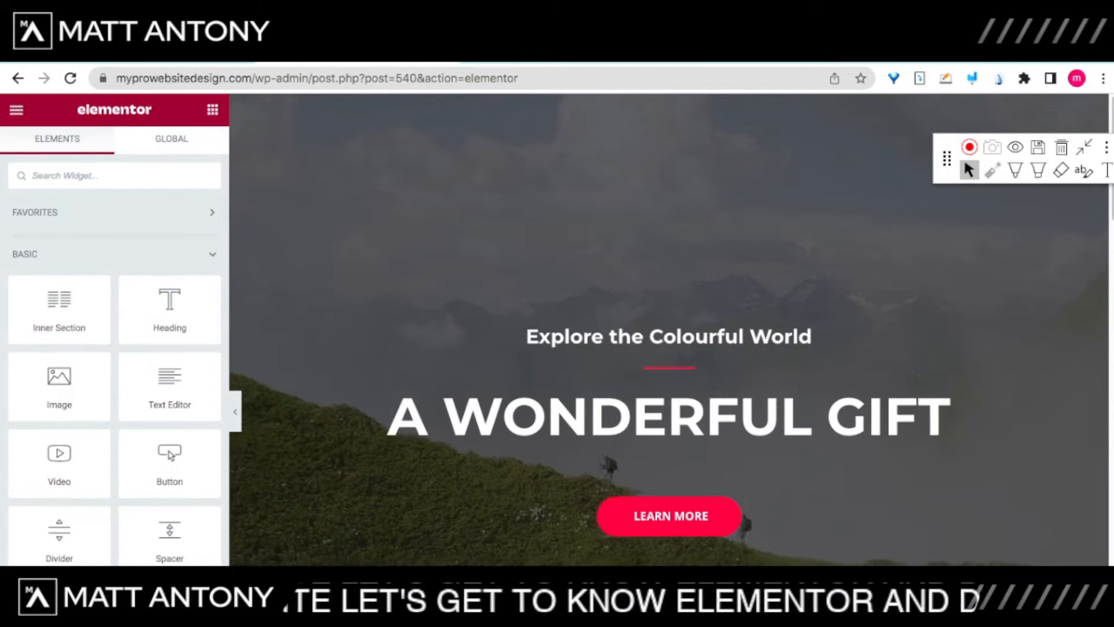
# Step: View the live home page, then go back to the Elementor editor
pyautogui.click(17, 110)
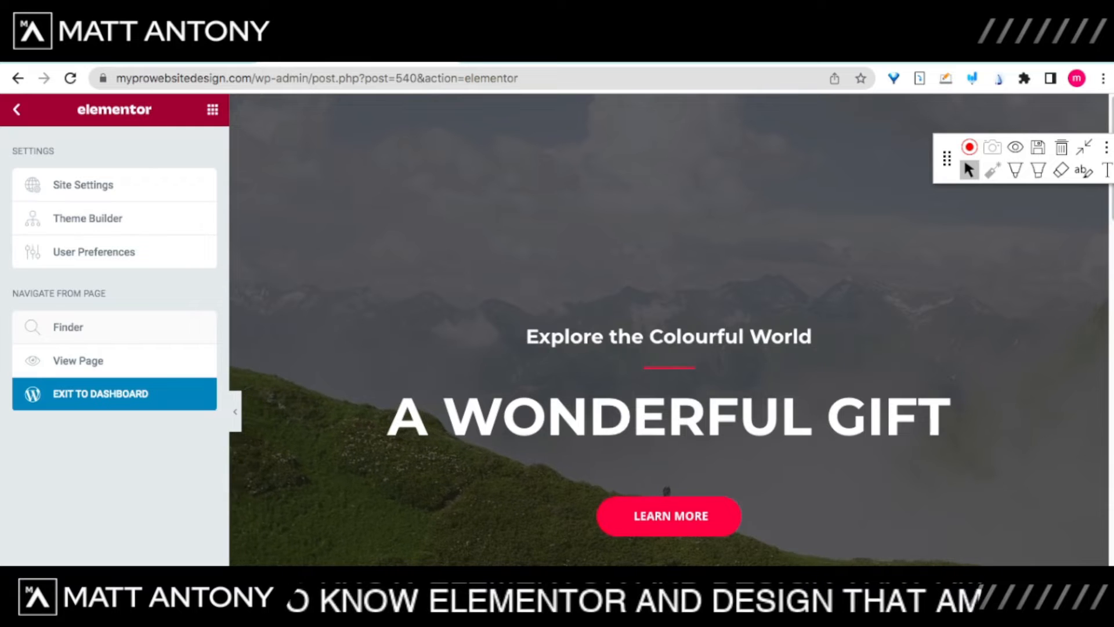
pyautogui.click(78, 360)
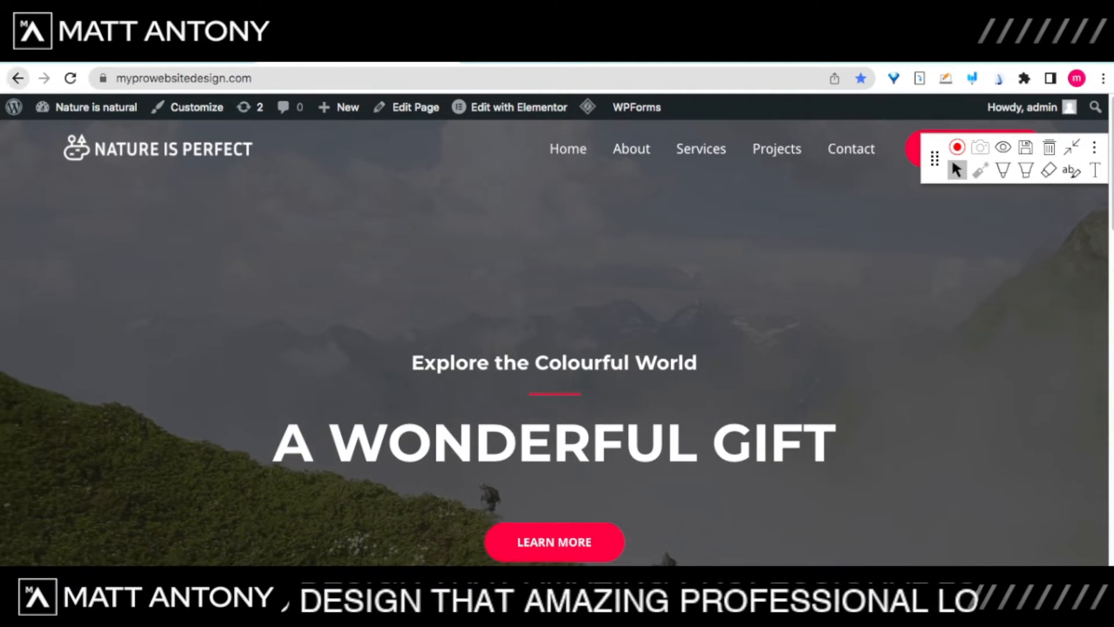
pyautogui.click(17, 78)
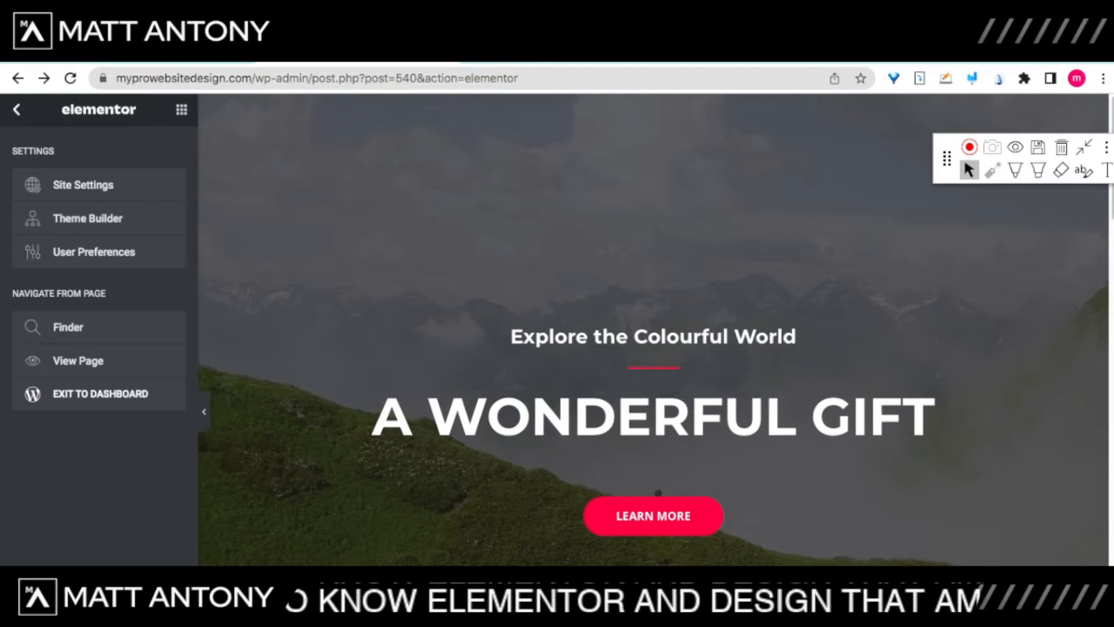
# Step: Return to the widgets panel and scroll the preview up to the empty add-section area
pyautogui.click(16, 110)
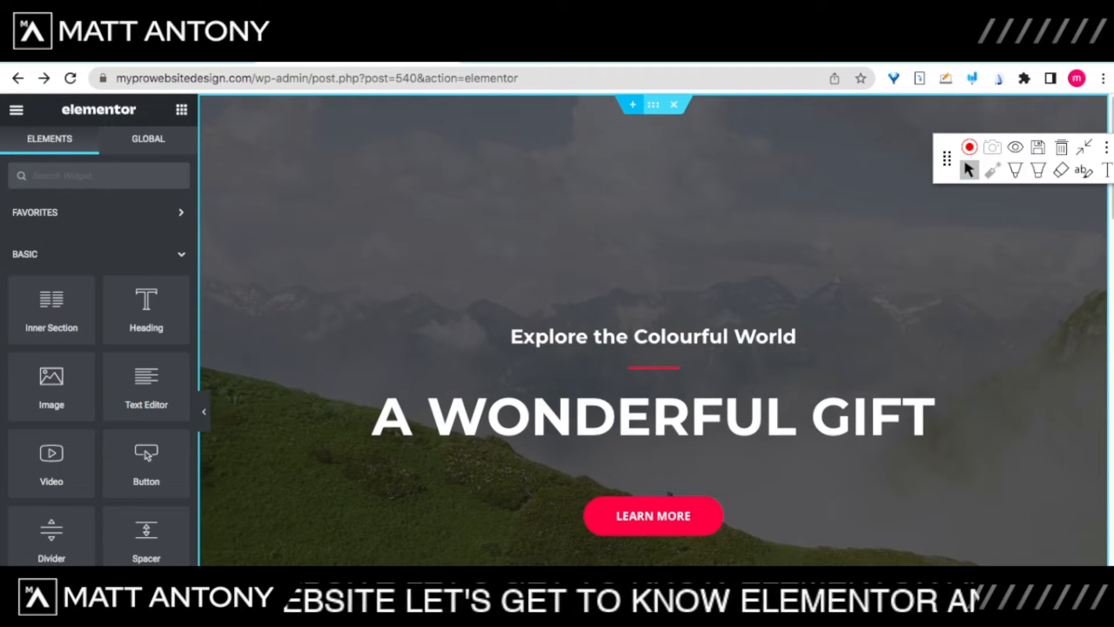
pyautogui.scroll(1, 653, 330)
pyautogui.scroll(2, 654, 348)
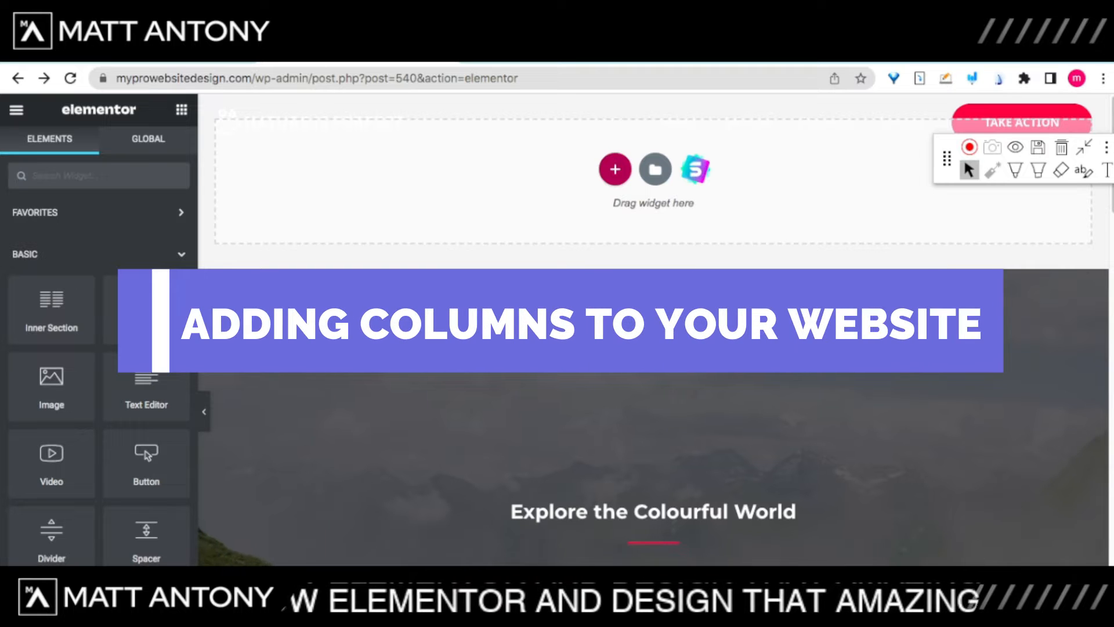
# Step: Add a 25/50/25 three-column section above the 'A Wonderful Gift' hero
pyautogui.click(615, 170)
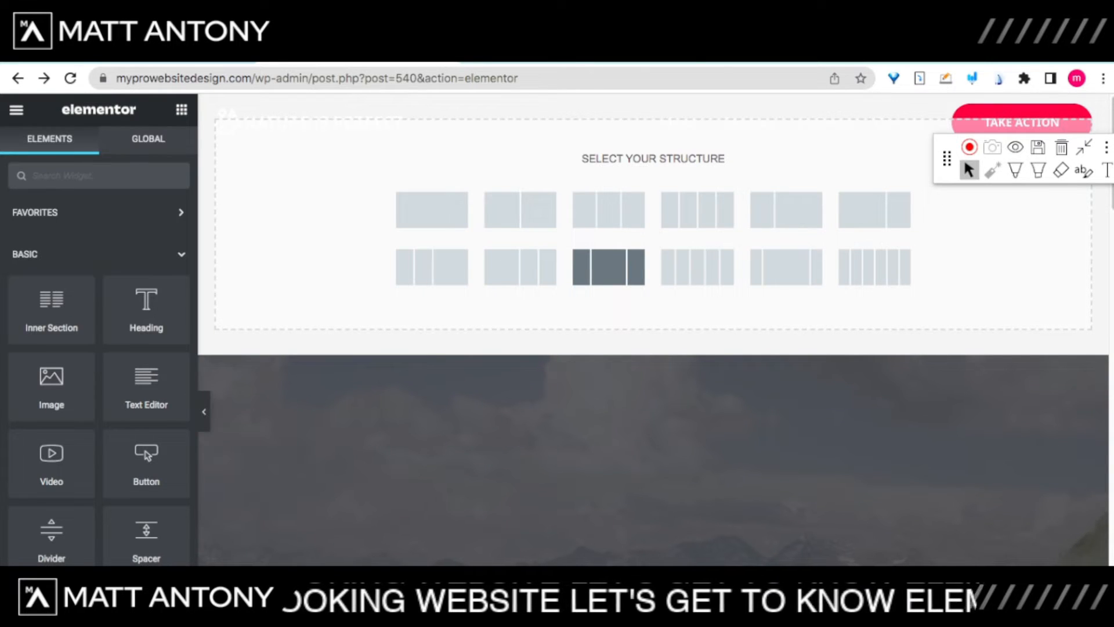
pyautogui.click(609, 267)
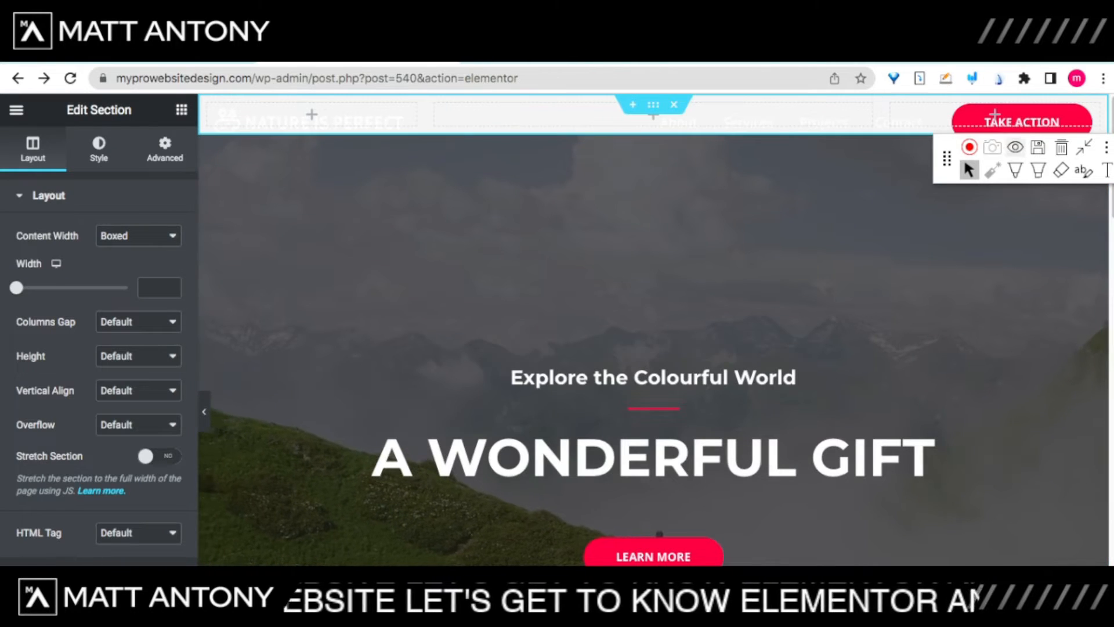
# Step: Drag the three-column section's Layout width slider to 1600
pyautogui.moveTo(947, 158)
pyautogui.mouseDown()
pyautogui.moveTo(936, 171)
pyautogui.moveTo(948, 173)
pyautogui.moveTo(934, 166)
pyautogui.moveTo(939, 204)
pyautogui.mouseUp()
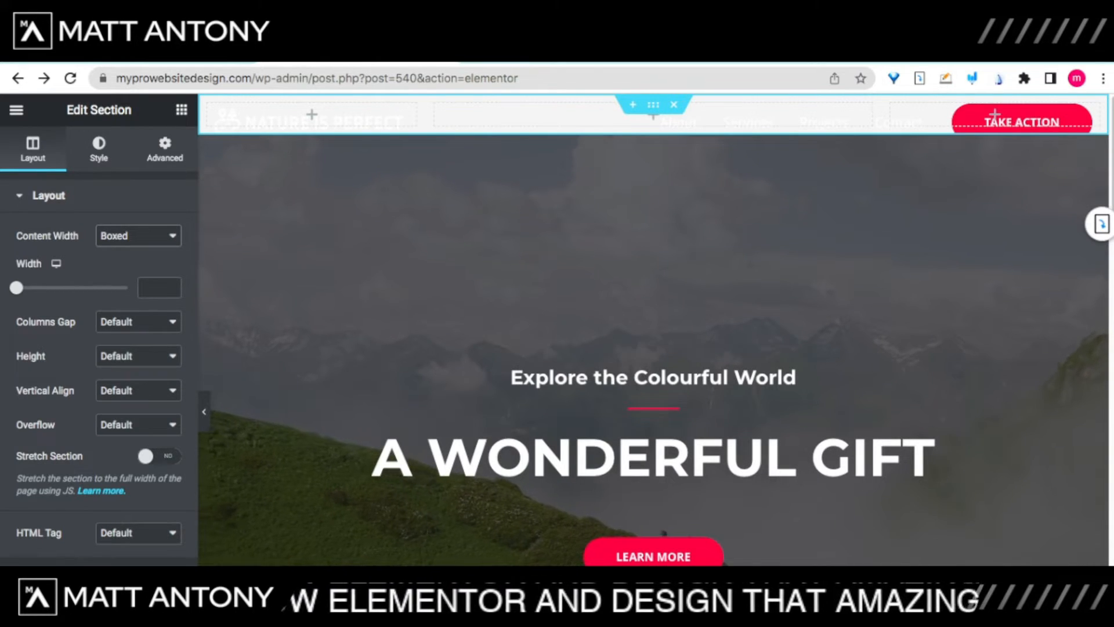
pyautogui.moveTo(16, 288); pyautogui.dragTo(41, 287)
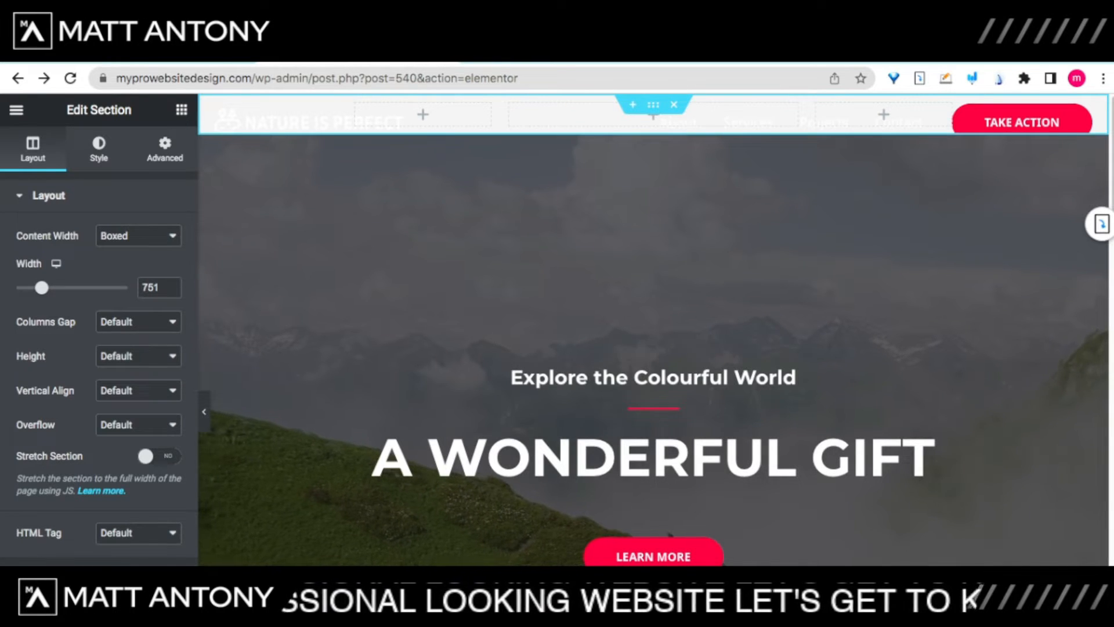
pyautogui.moveTo(42, 288); pyautogui.dragTo(139, 287)
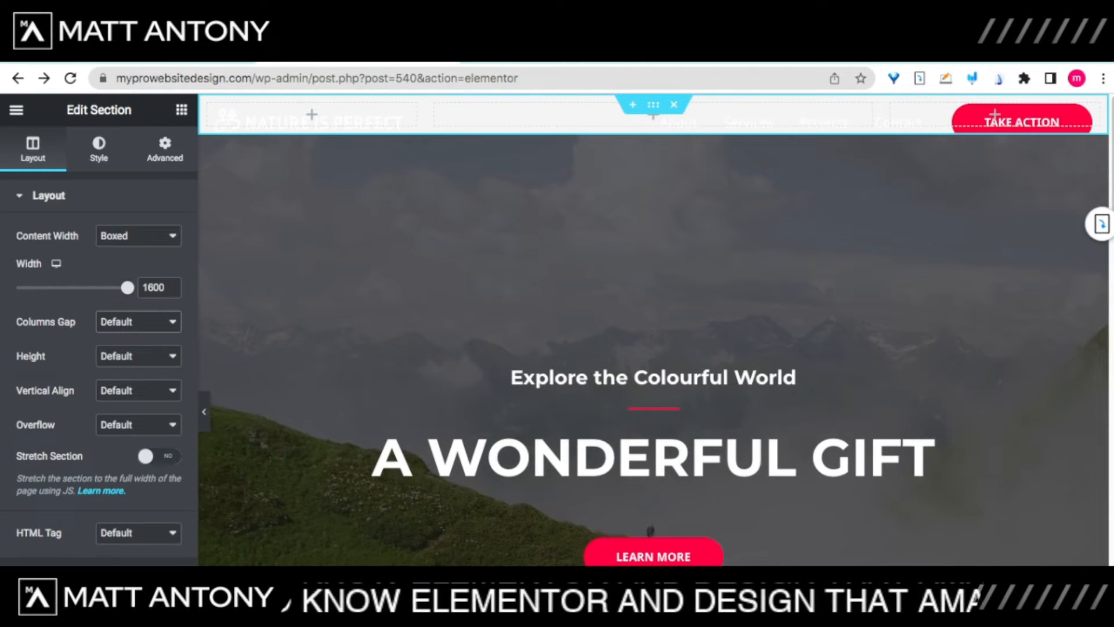
# Step: Set a wide column gap, undo the space-between vertical alignment, and switch to 33/33/33 columns
pyautogui.click(122, 376)
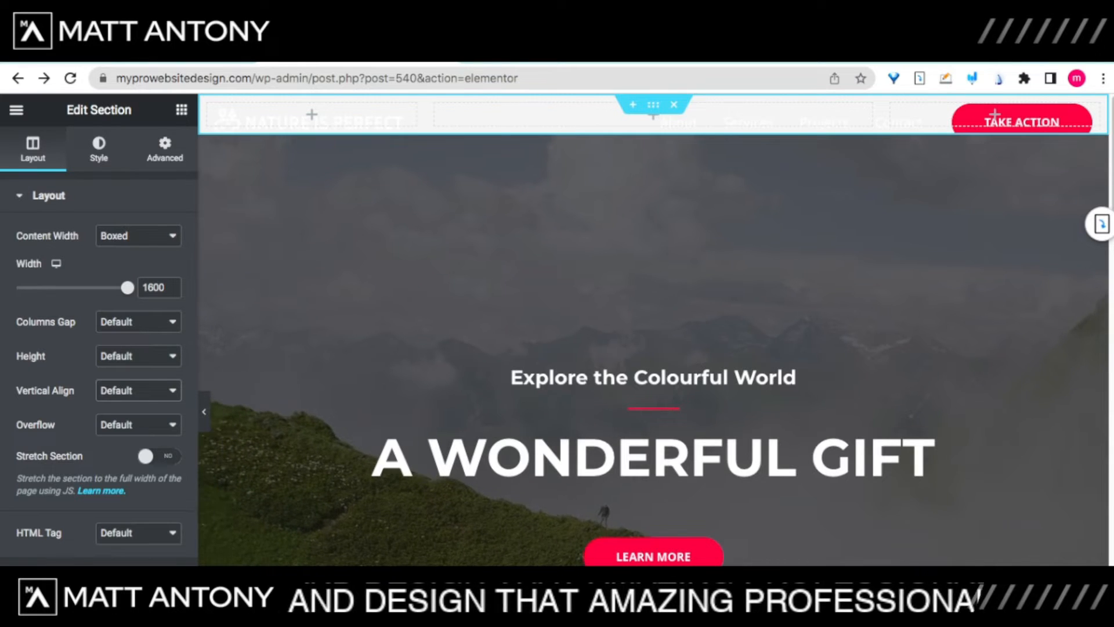
pyautogui.click(133, 457)
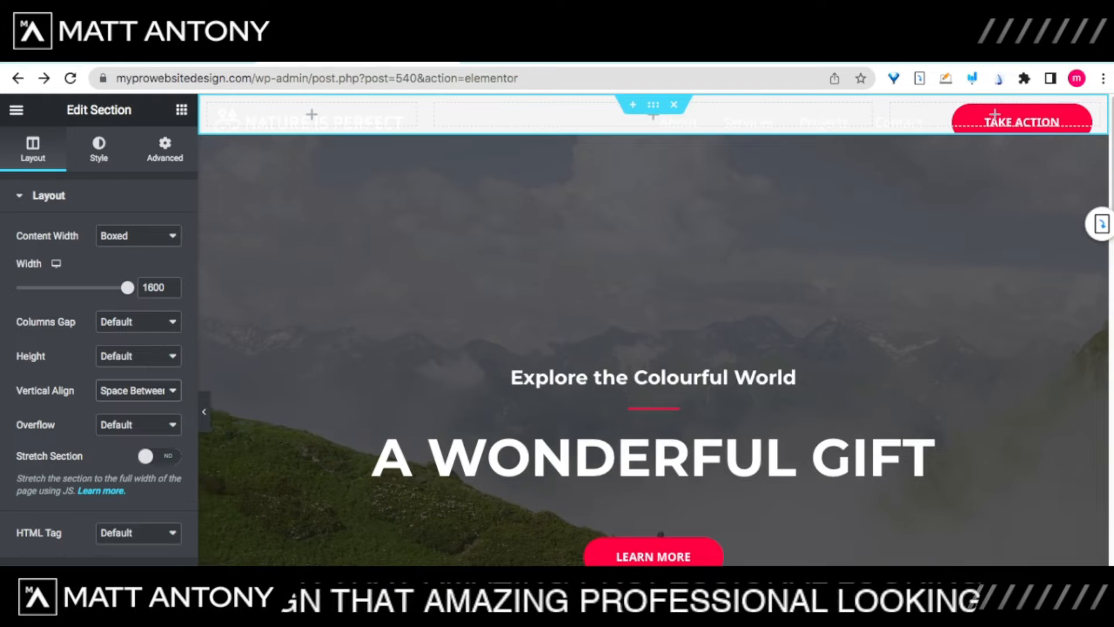
pyautogui.press('super+z')
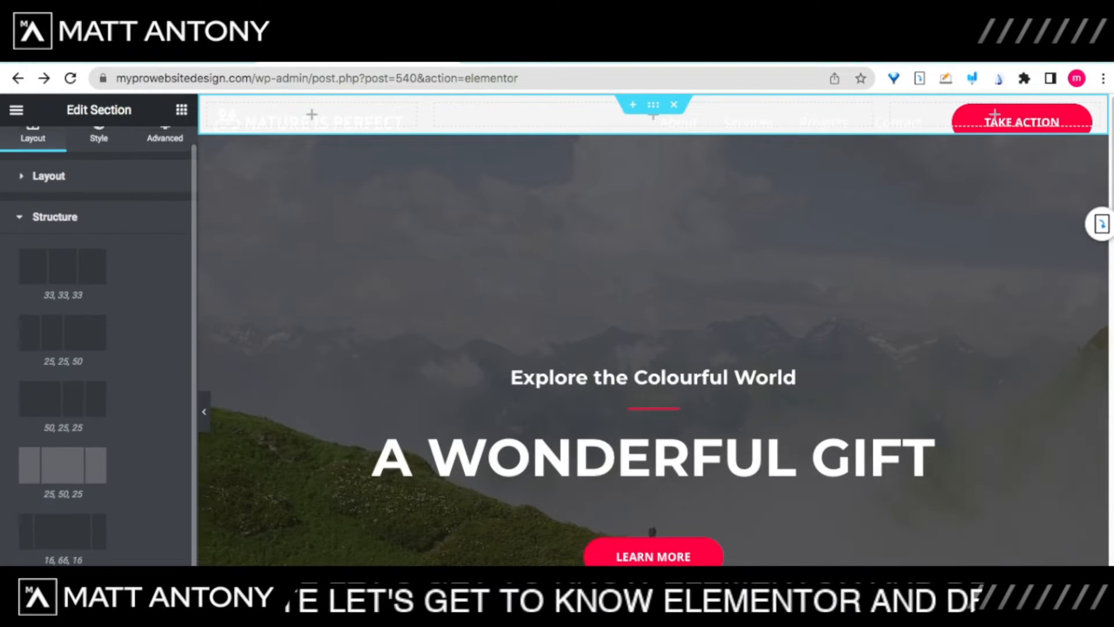
pyautogui.scroll(1, 99, 348)
pyautogui.click(62, 286)
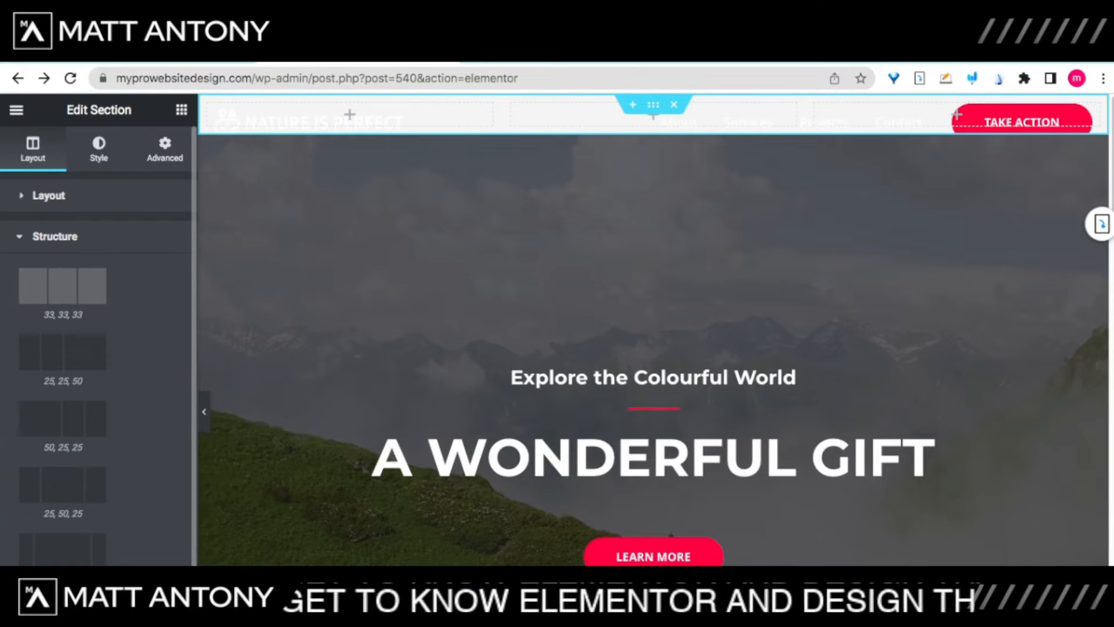
# Step: Try the 25/25/50 and 25/50/25 structures, then return to 33/33/33 and collapse Structure
pyautogui.click(63, 352)
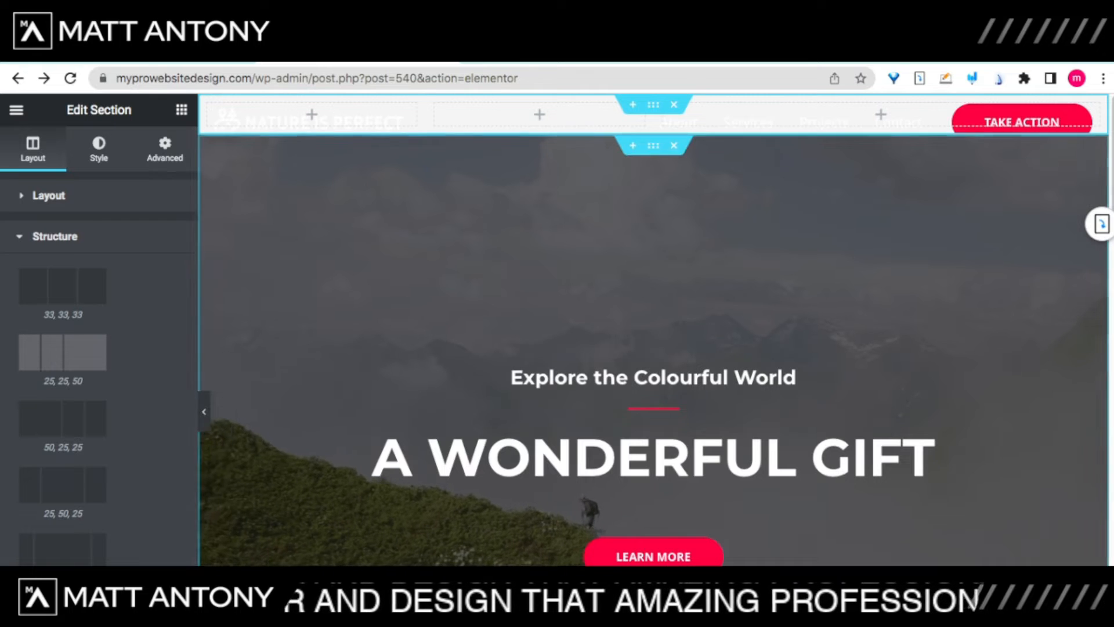
pyautogui.click(63, 549)
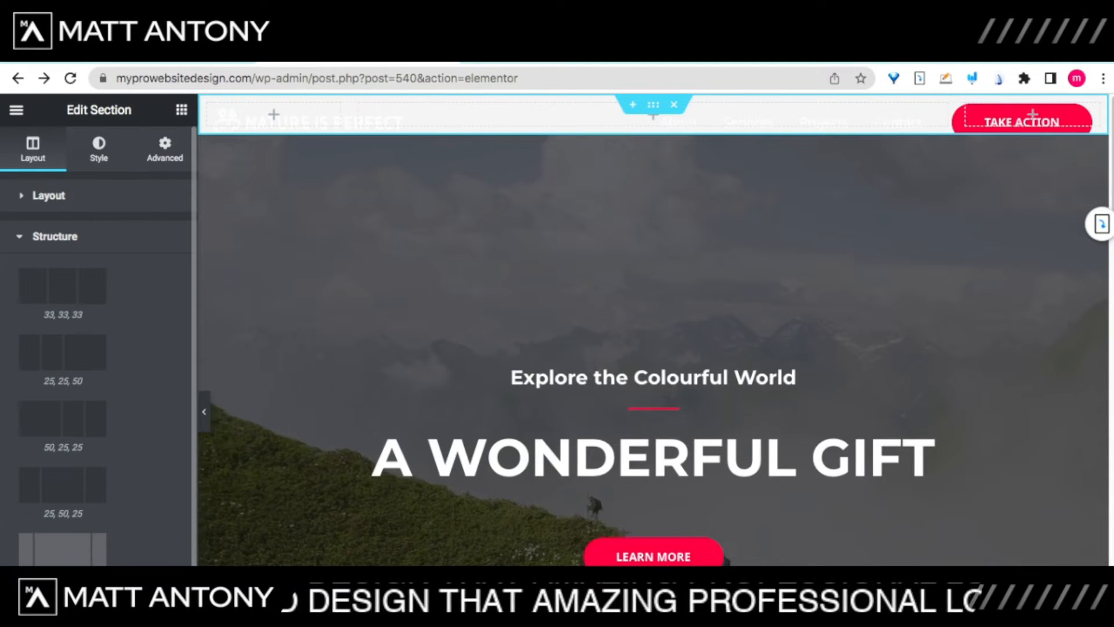
pyautogui.click(63, 484)
pyautogui.click(63, 285)
pyautogui.click(55, 236)
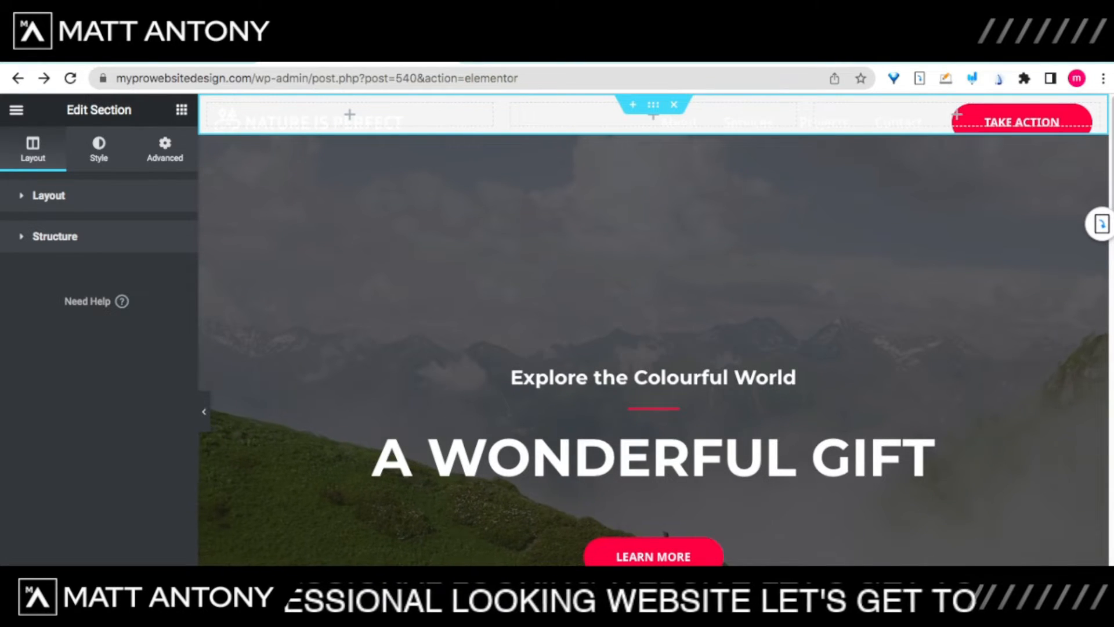
# Step: Switch to the section's Style settings, then show the Elements widget list
pyautogui.click(98, 149)
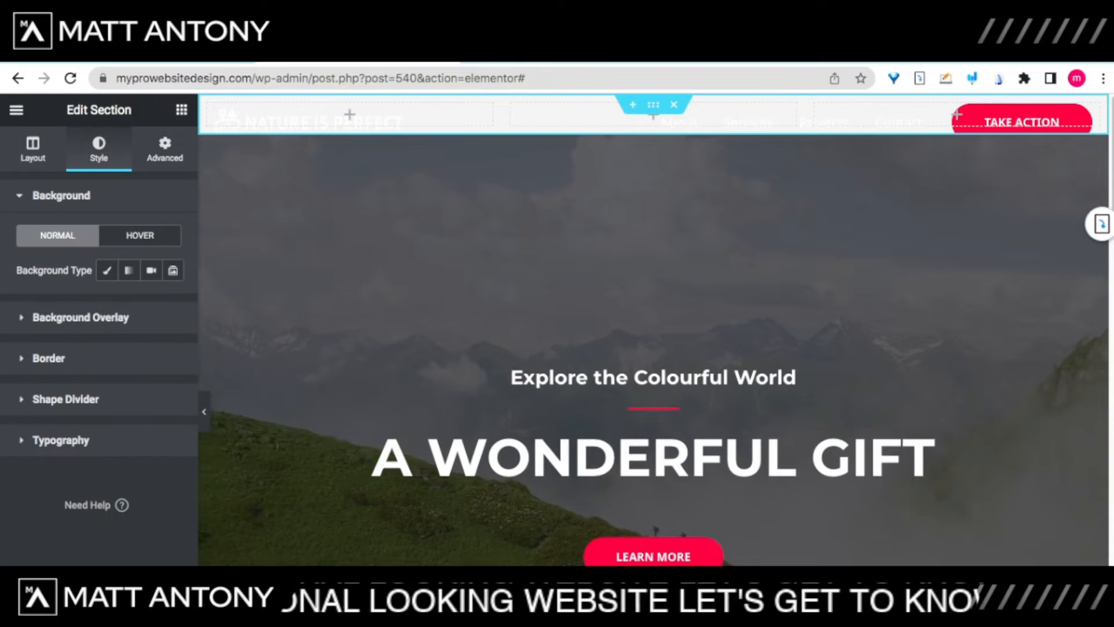
pyautogui.click(182, 110)
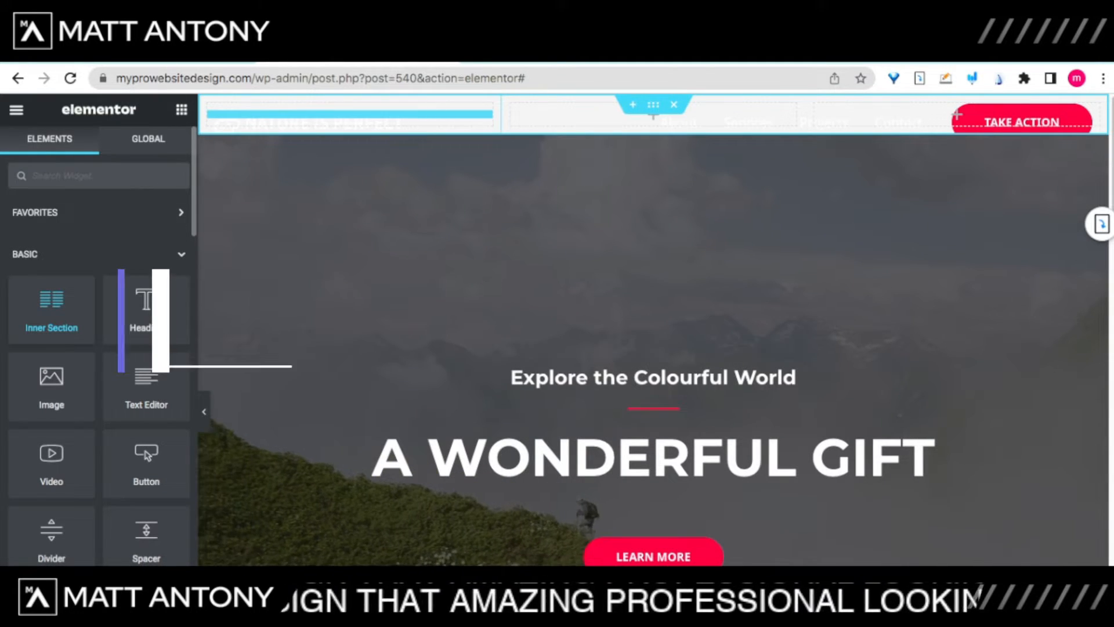
# Step: Drop an Inner Section into the first header column and another into the middle column
pyautogui.moveTo(52, 310); pyautogui.dragTo(350, 115)
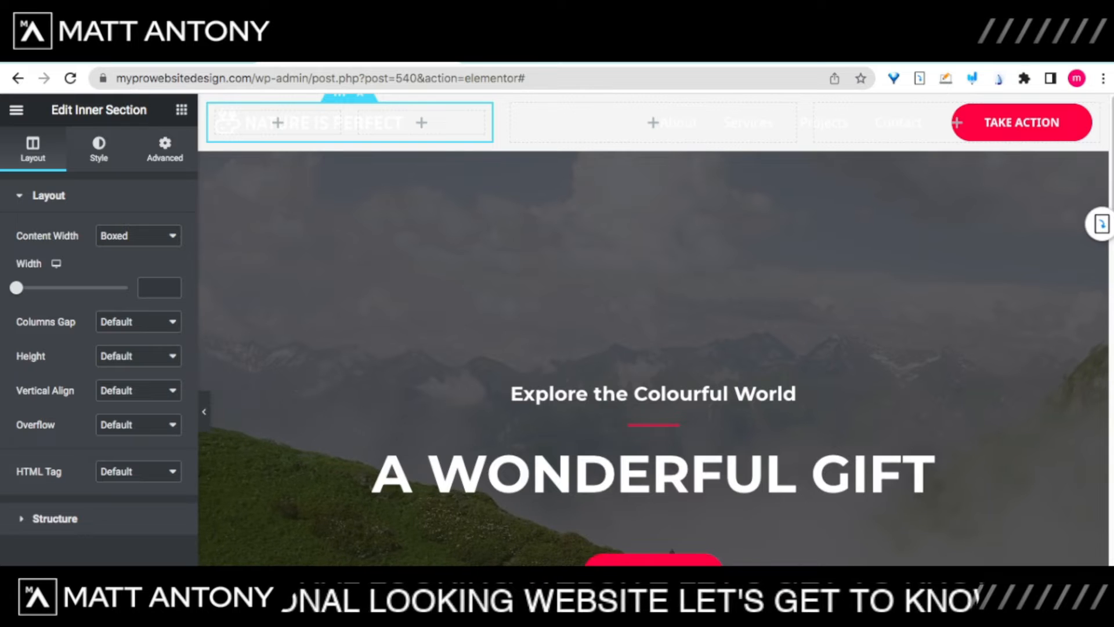
pyautogui.click(182, 110)
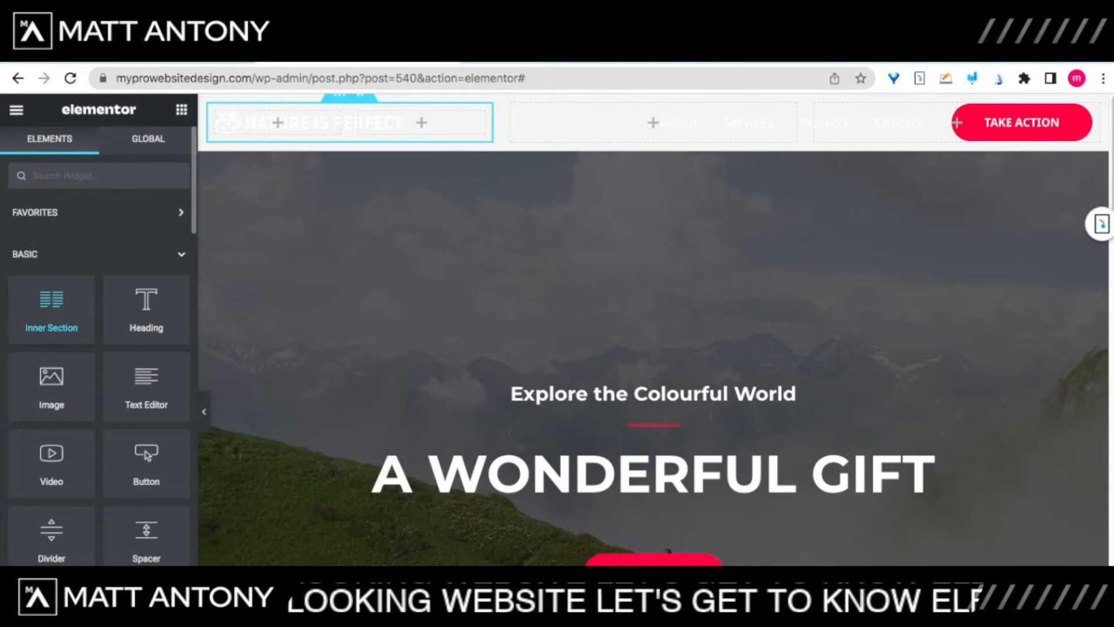
pyautogui.moveTo(51, 309); pyautogui.dragTo(654, 122)
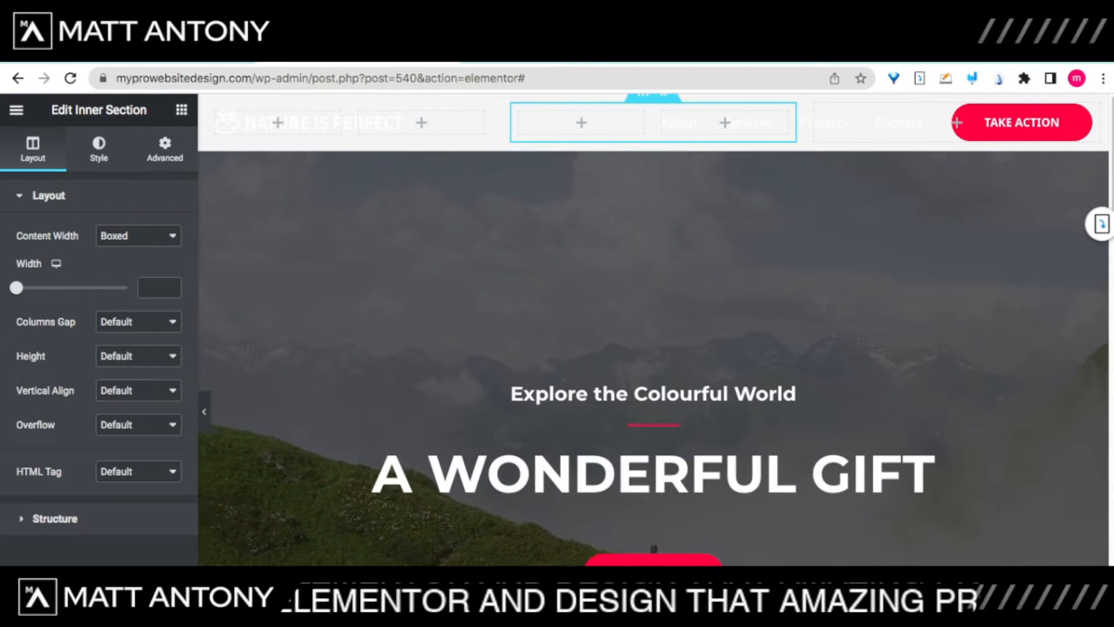
# Step: Add a Heading widget to the first header column as a centred H4, then select its placeholder title
pyautogui.click(182, 109)
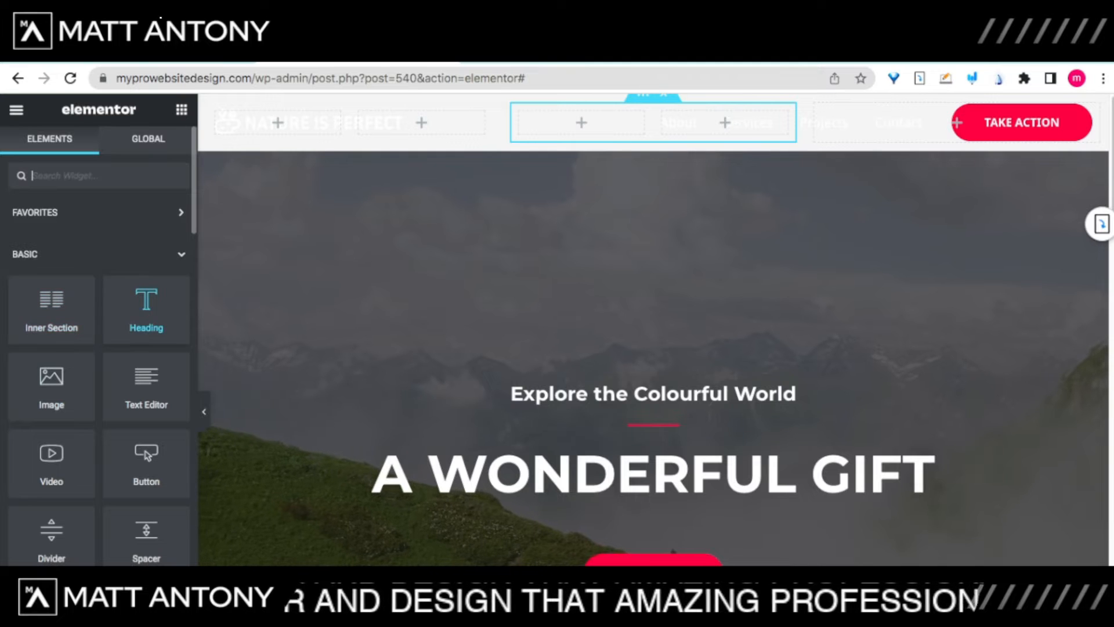
pyautogui.moveTo(146, 310); pyautogui.dragTo(278, 123)
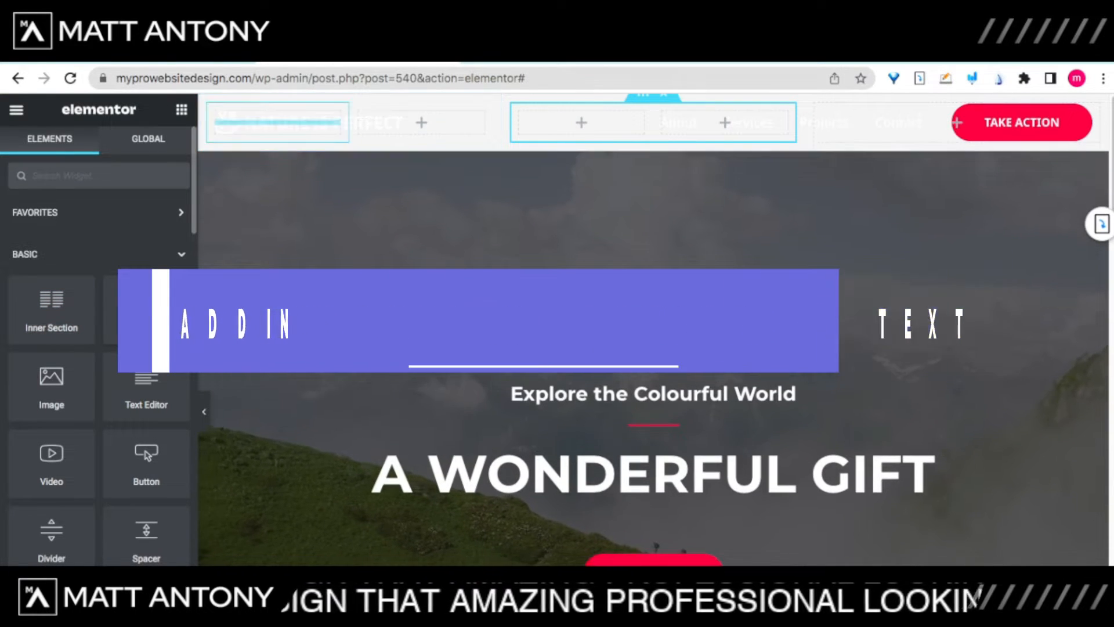
pyautogui.moveTo(278, 122); pyautogui.dragTo(278, 122)
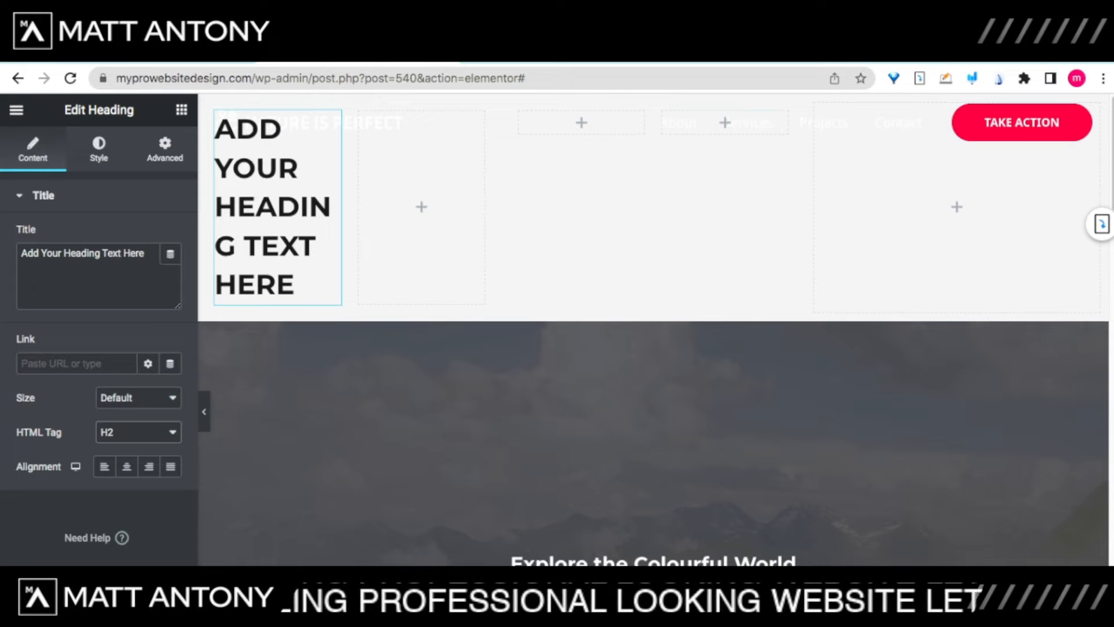
pyautogui.click(117, 459)
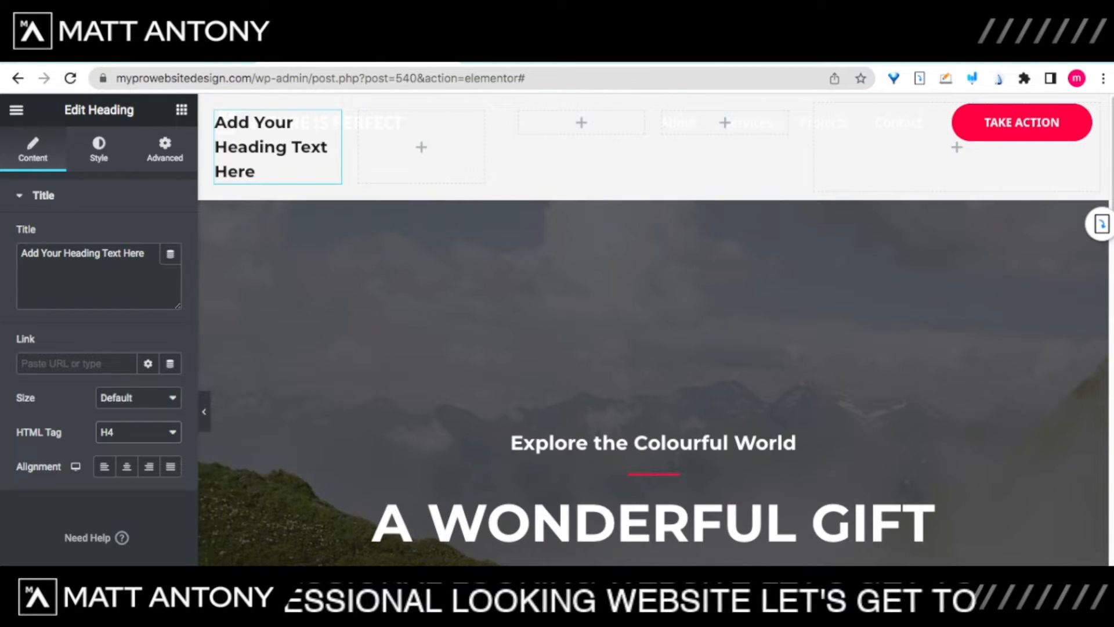
pyautogui.click(127, 467)
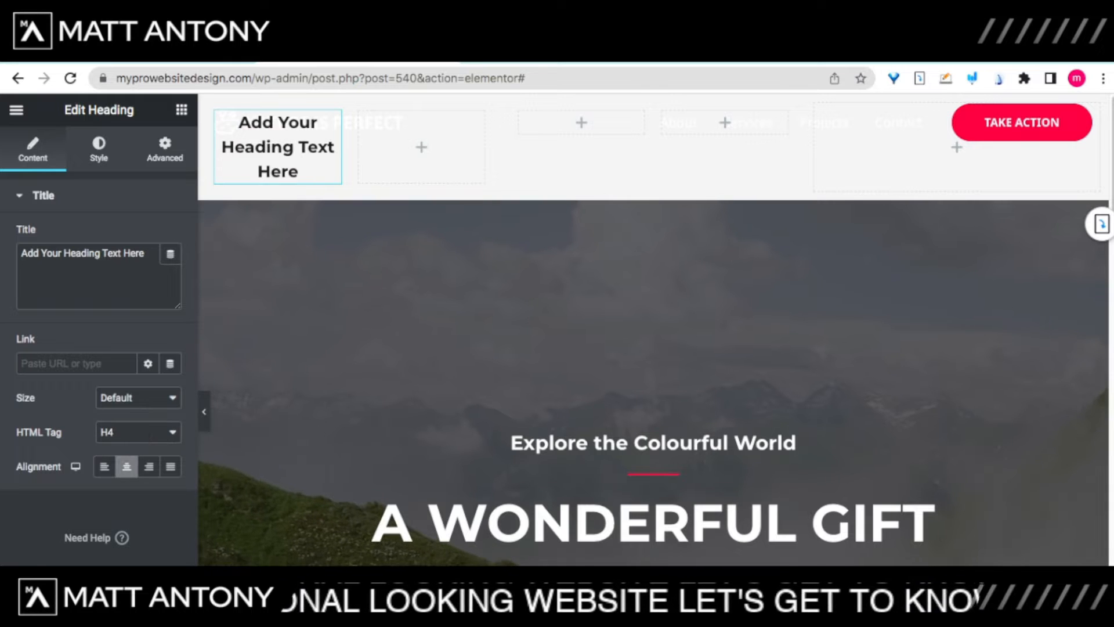
pyautogui.click(170, 466)
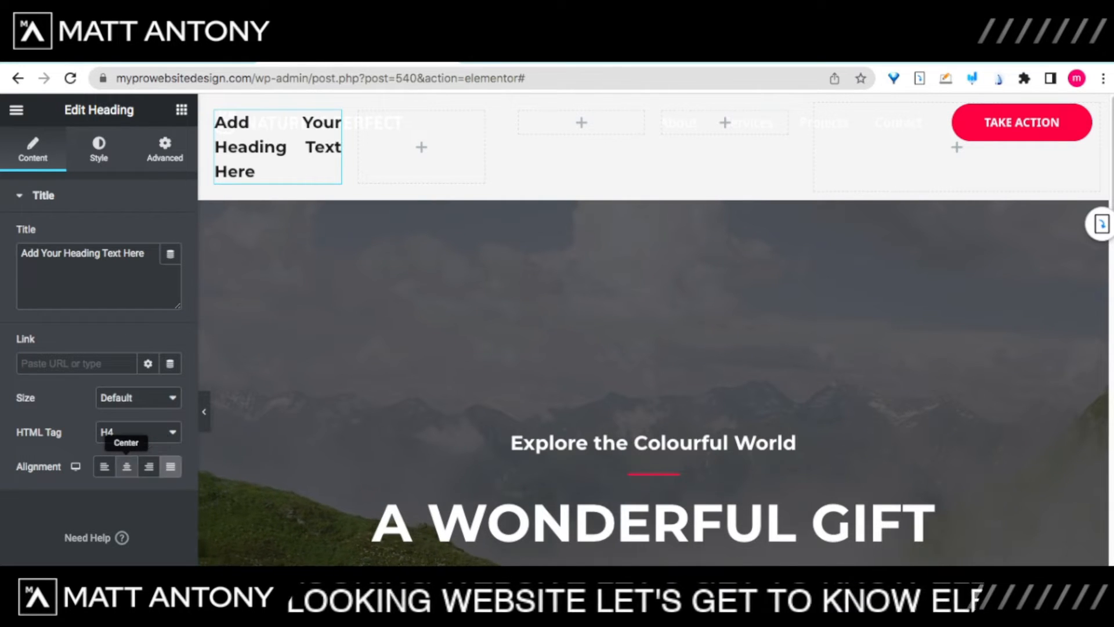
pyautogui.click(126, 467)
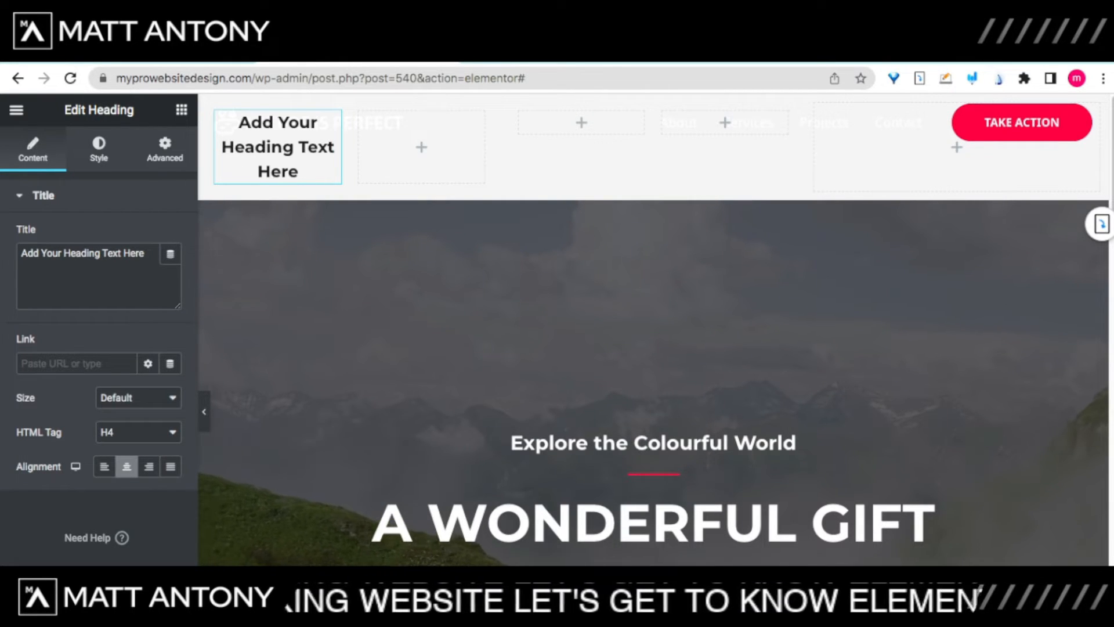
pyautogui.moveTo(20, 254); pyautogui.dragTo(147, 254)
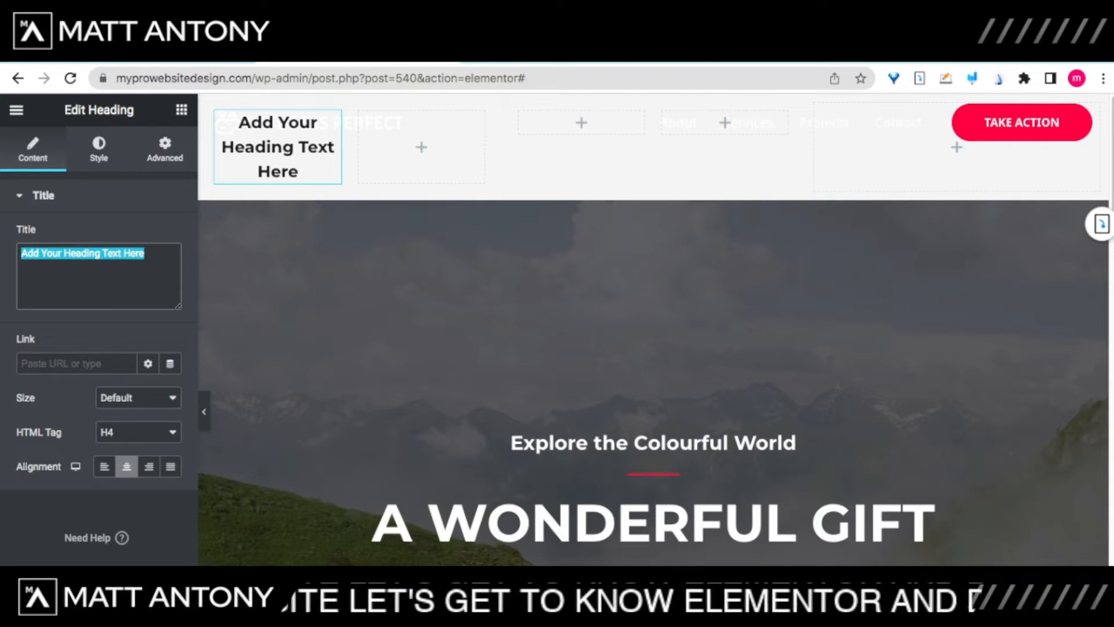
# Step: Change the heading title to 'This is Awesome' and bring up its Style settings
pyautogui.write('Th')
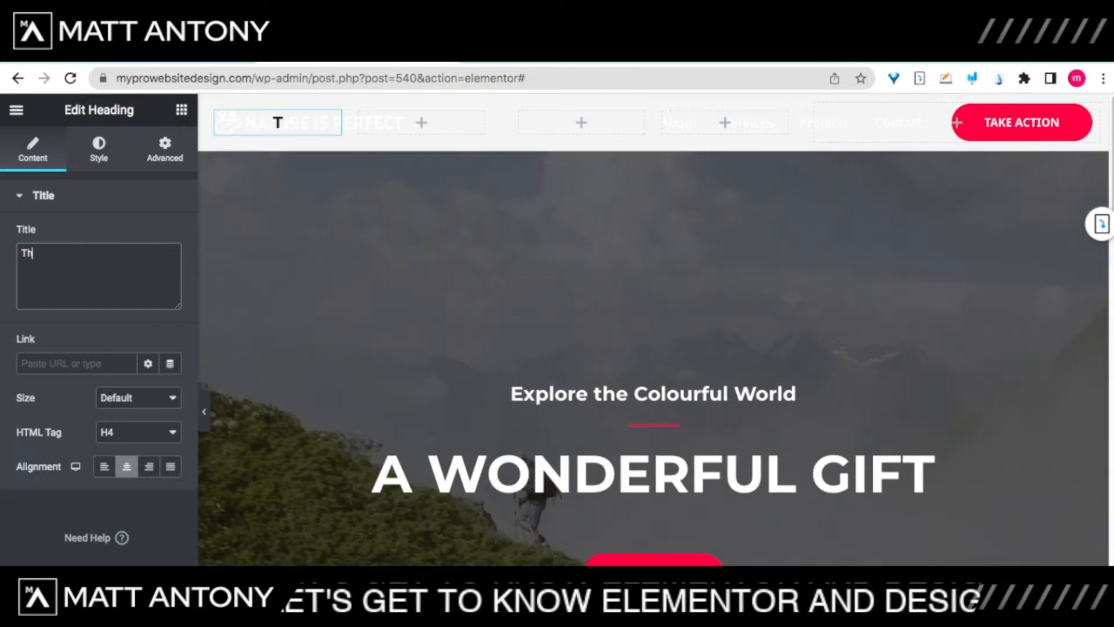
pyautogui.write('is is Aw')
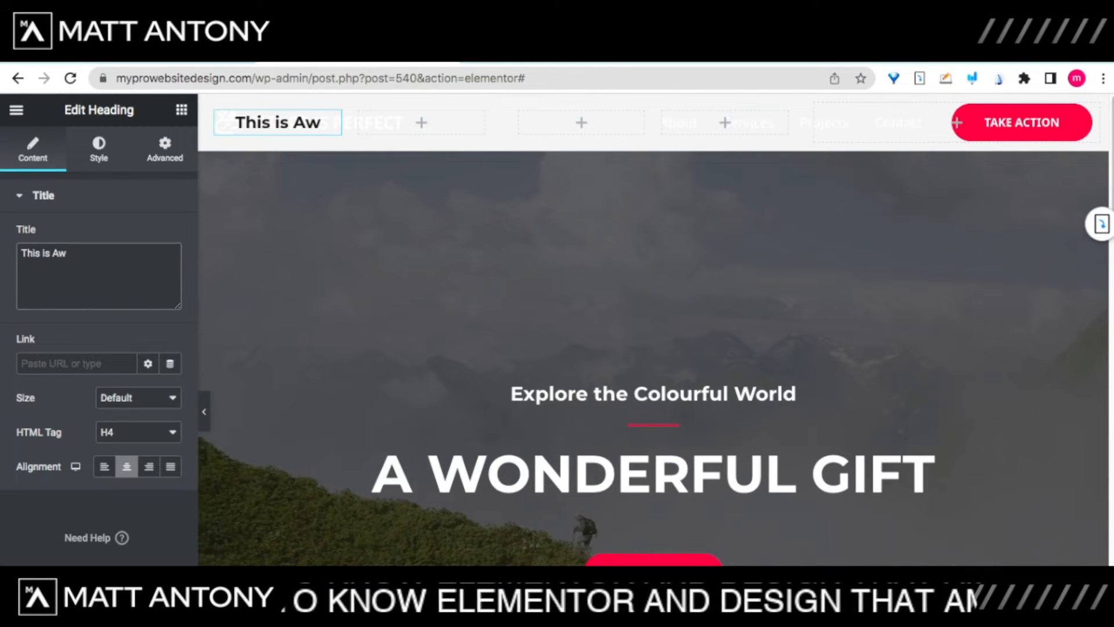
pyautogui.write('esome')
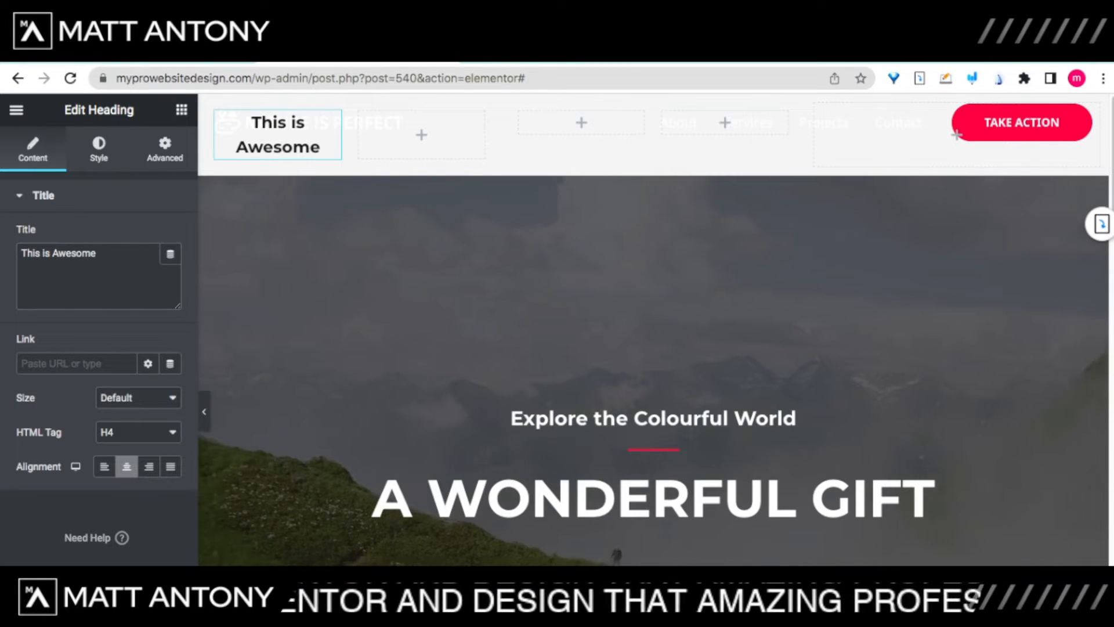
pyautogui.click(98, 149)
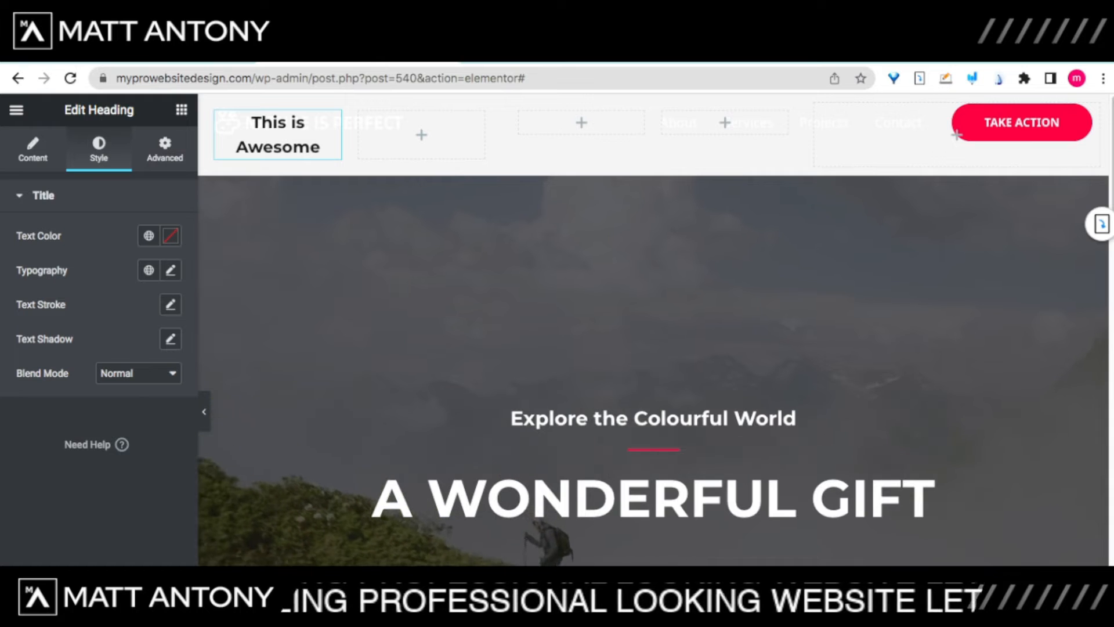
# Step: Try a red text stroke of width 1 on the heading
pyautogui.click(171, 305)
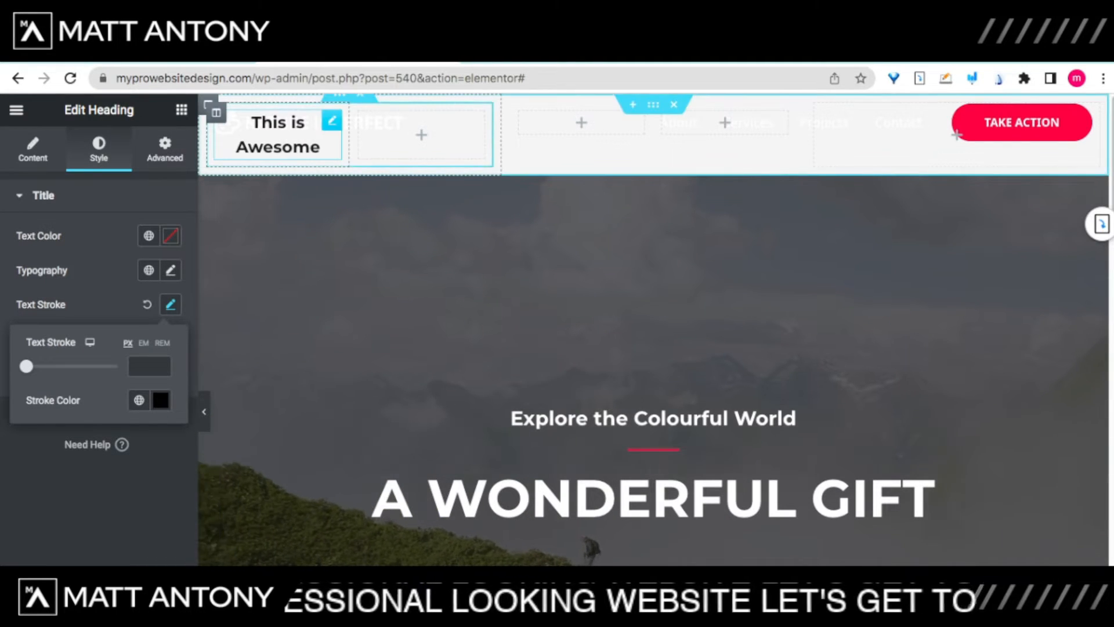
pyautogui.moveTo(252, 123); pyautogui.dragTo(306, 125)
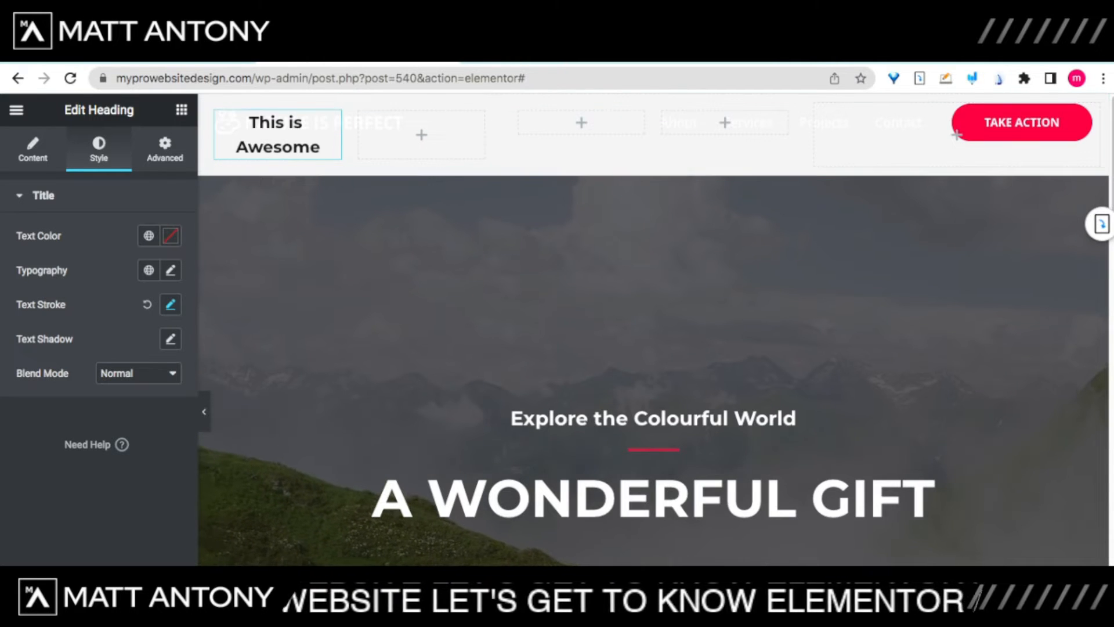
pyautogui.click(170, 305)
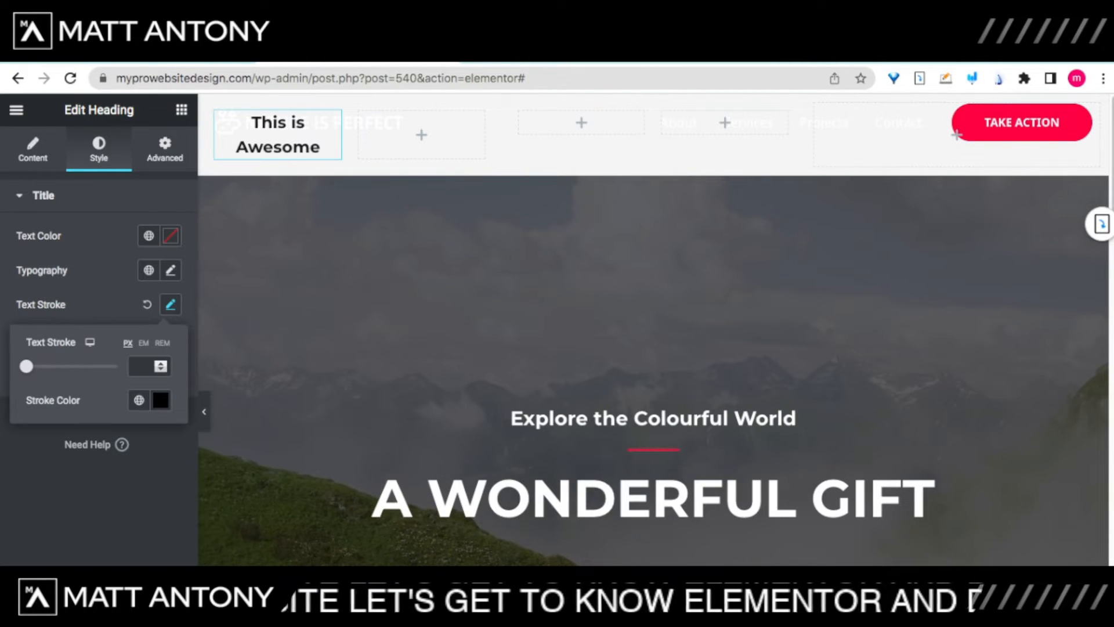
pyautogui.click(161, 401)
pyautogui.click(233, 482)
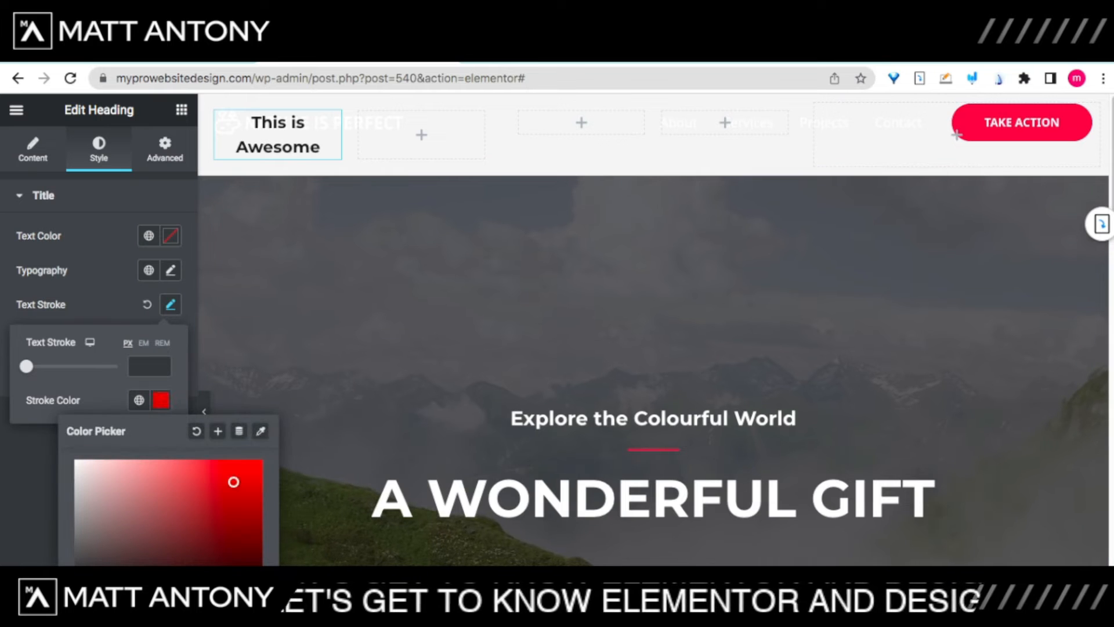
pyautogui.moveTo(26, 366)
pyautogui.mouseDown()
pyautogui.moveTo(53, 366)
pyautogui.moveTo(36, 366)
pyautogui.mouseUp()
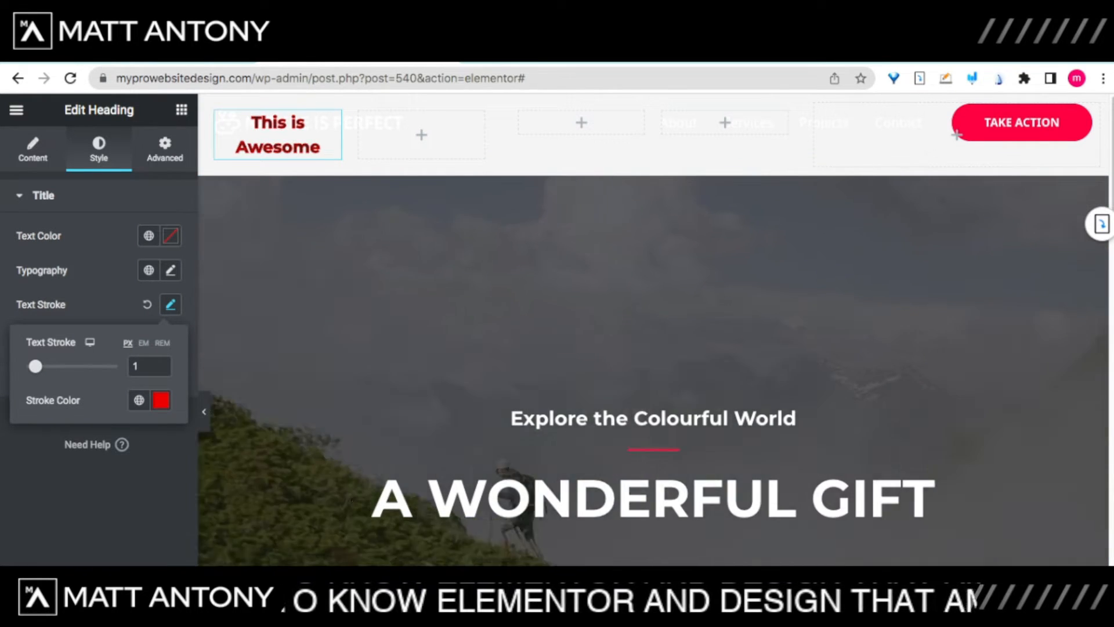
# Step: Remove the heading's text stroke and glance at its Advanced layout before returning to Content
pyautogui.click(171, 305)
pyautogui.click(170, 304)
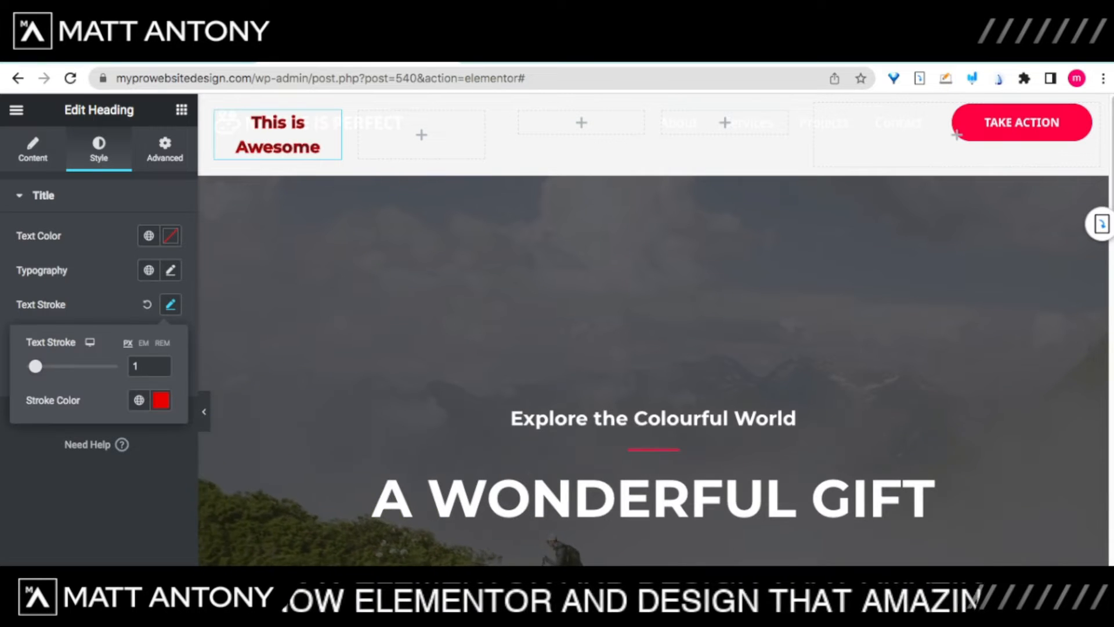
pyautogui.click(147, 304)
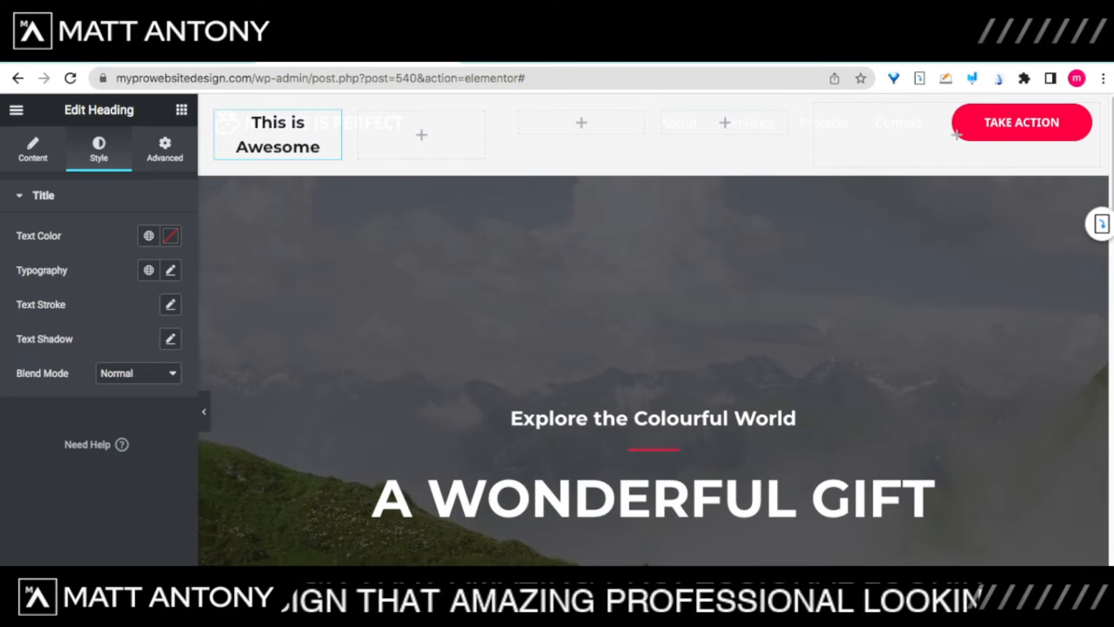
pyautogui.click(165, 149)
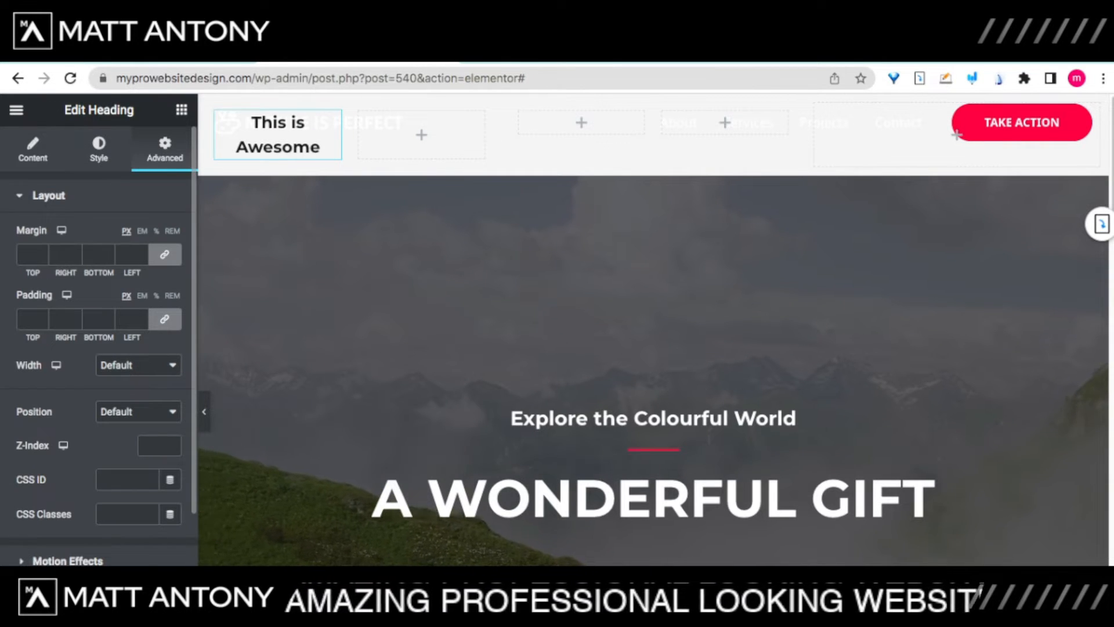
pyautogui.click(33, 149)
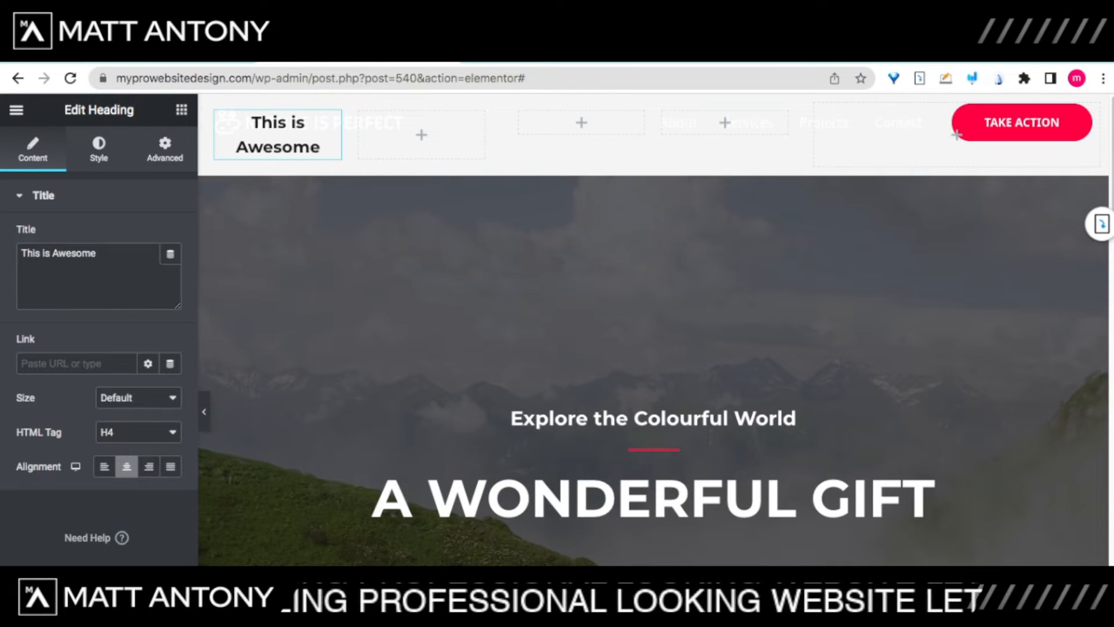
# Step: Drop an Image widget beneath the 'This is Awesome' heading
pyautogui.click(182, 109)
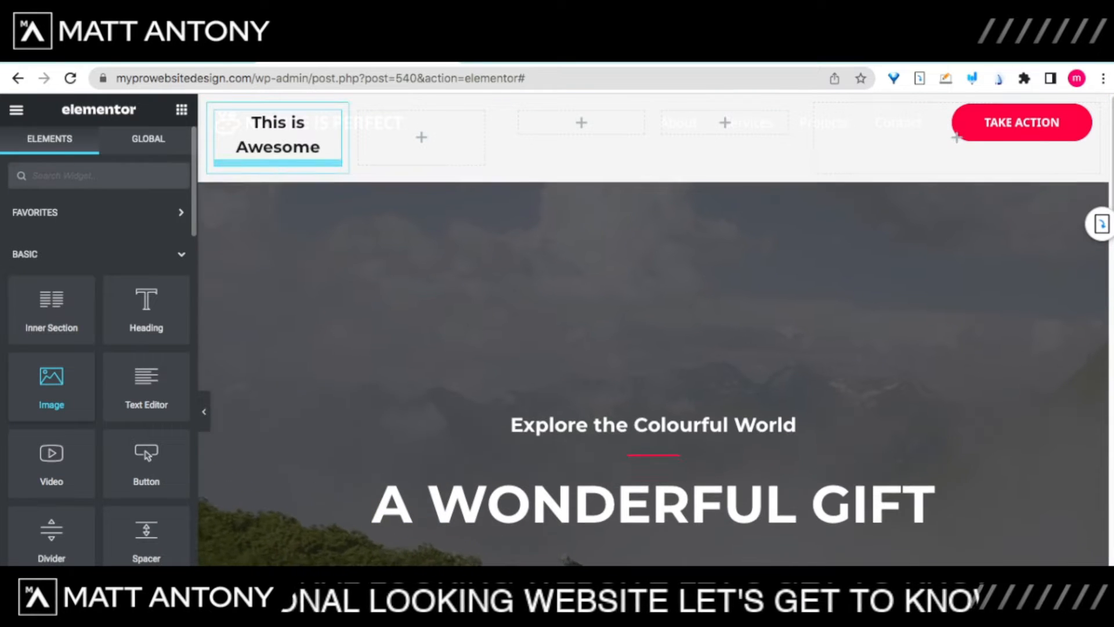
pyautogui.moveTo(51, 387); pyautogui.dragTo(277, 156)
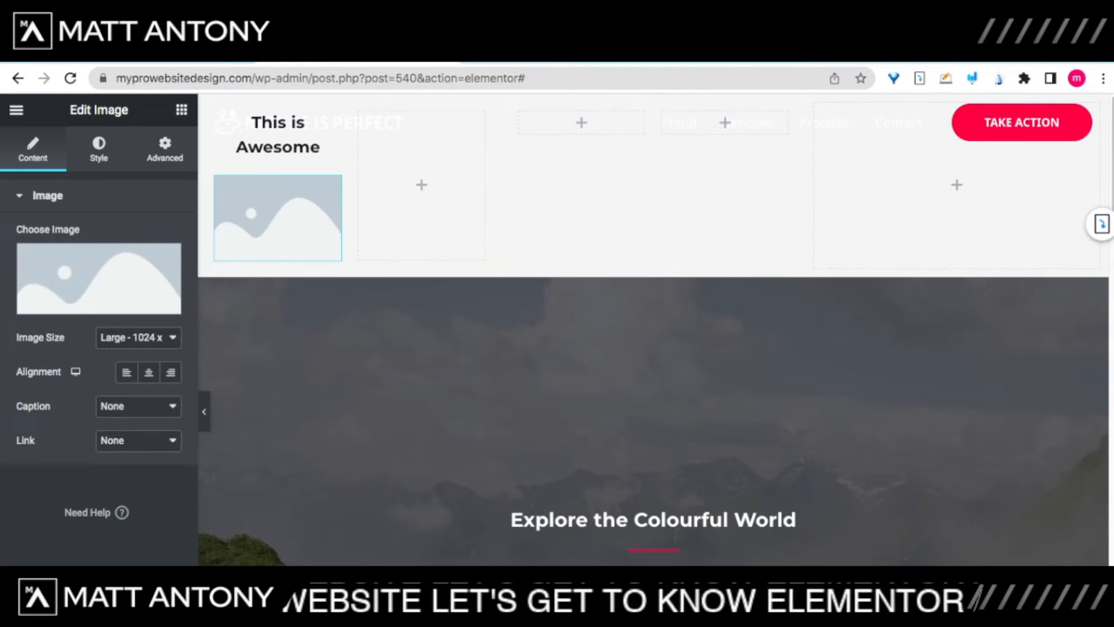
pyautogui.moveTo(99, 282)
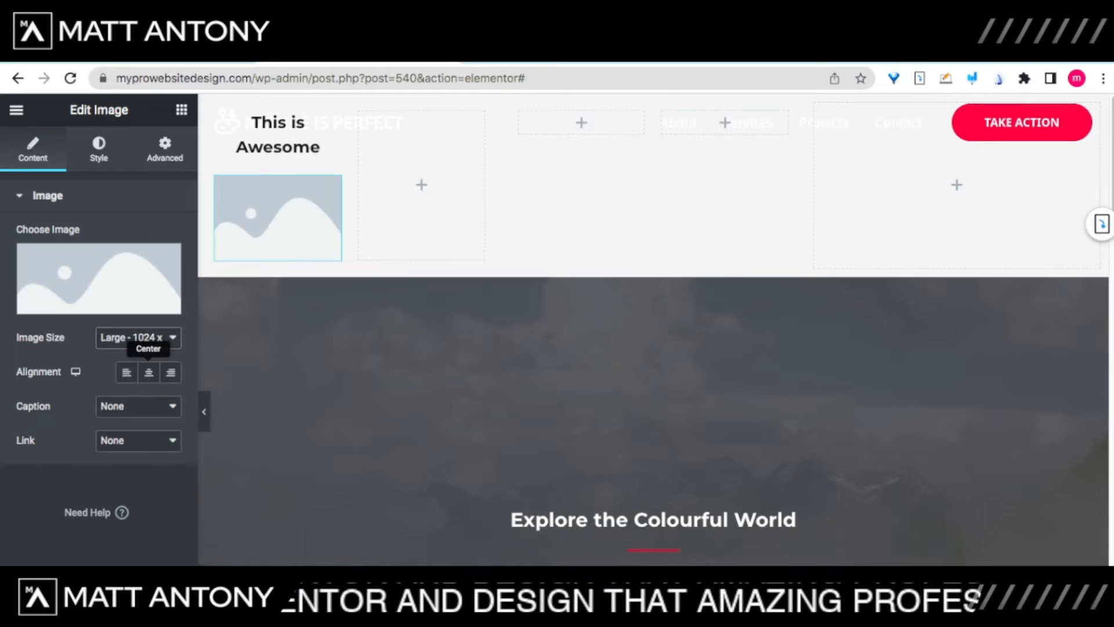
# Step: Centre the image and set its Caption to None
pyautogui.click(170, 372)
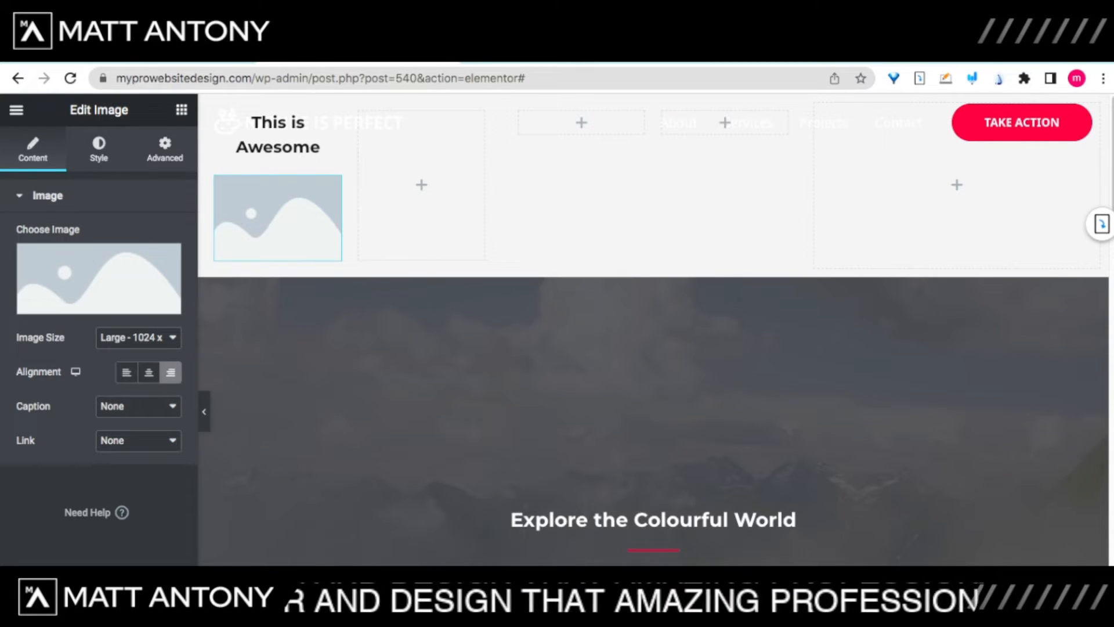
pyautogui.click(148, 372)
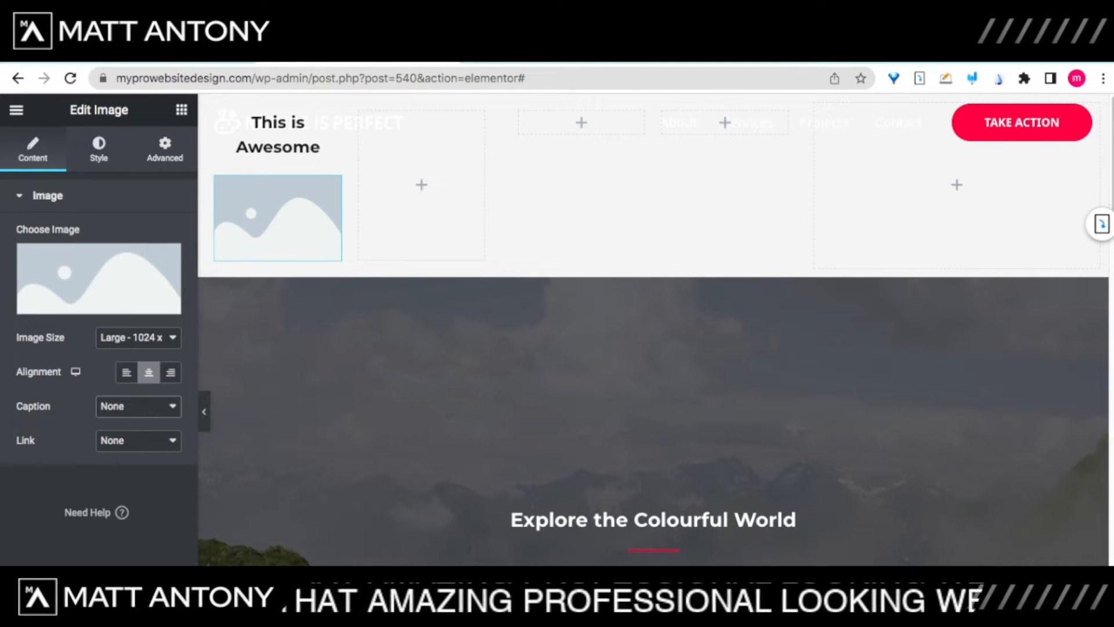
pyautogui.click(137, 433)
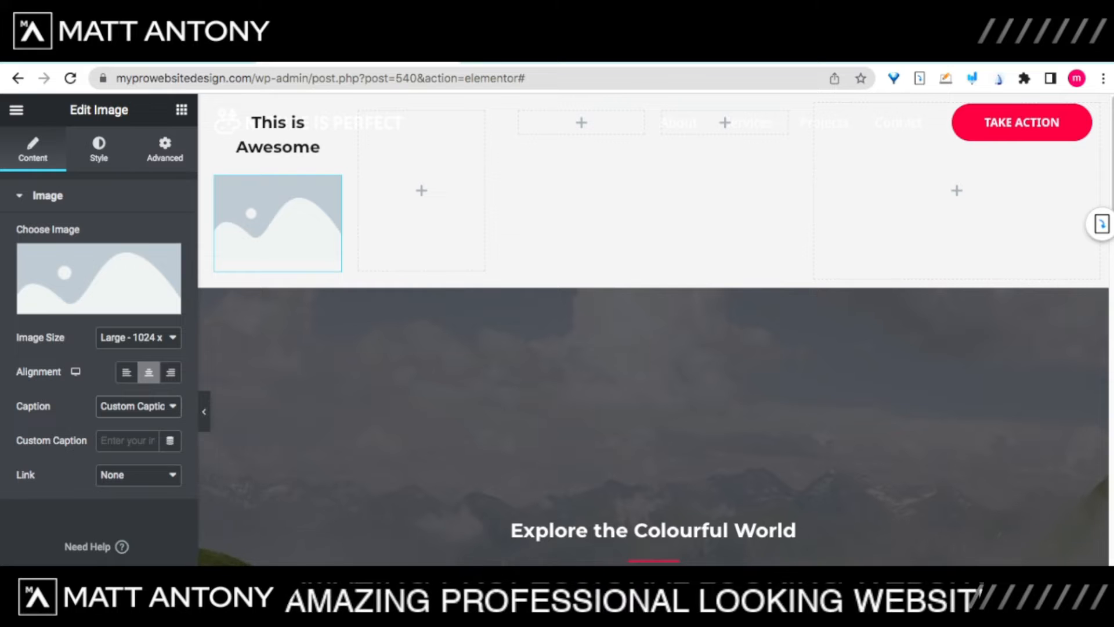
pyautogui.click(137, 380)
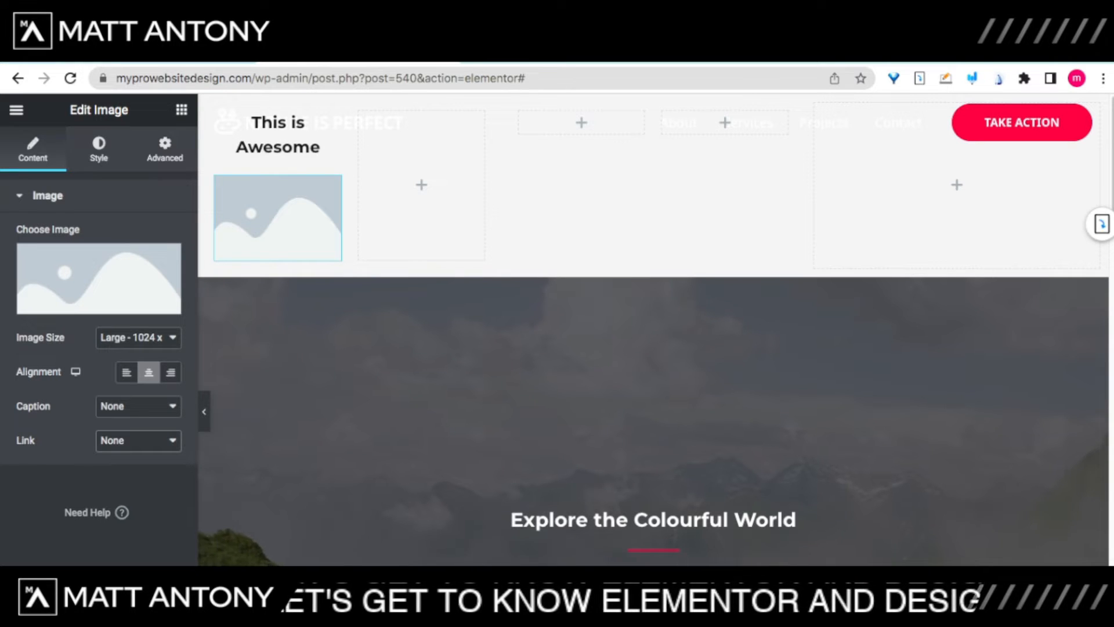
pyautogui.click(98, 149)
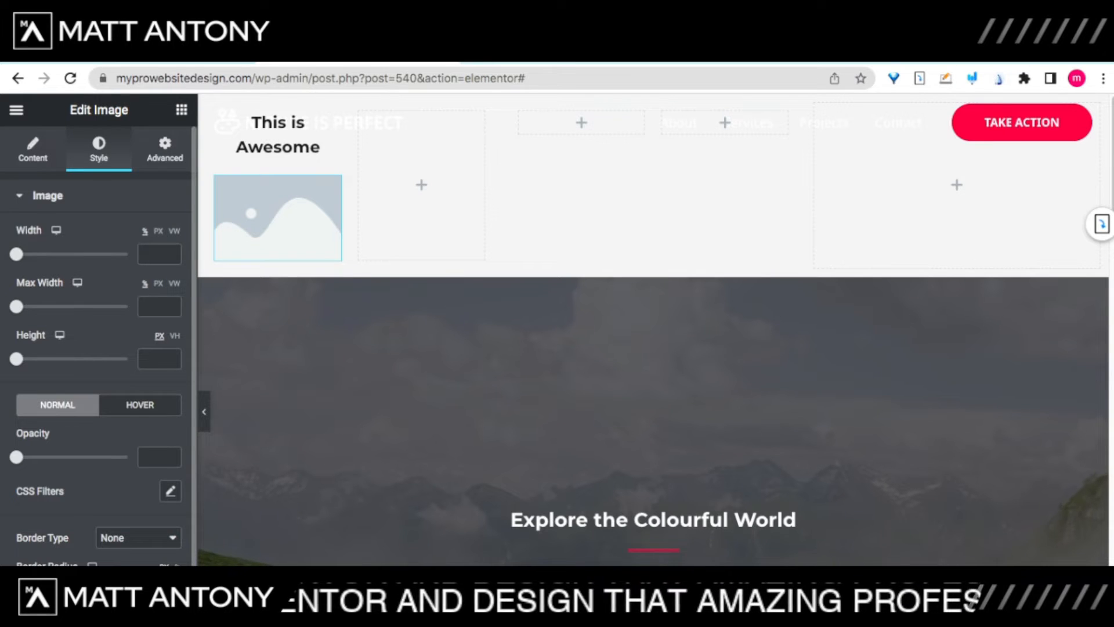
# Step: Fade the image to 0.12 opacity and insert the hiker photo outdoor-image-03-1.jpg
pyautogui.moveTo(16, 457); pyautogui.dragTo(83, 457)
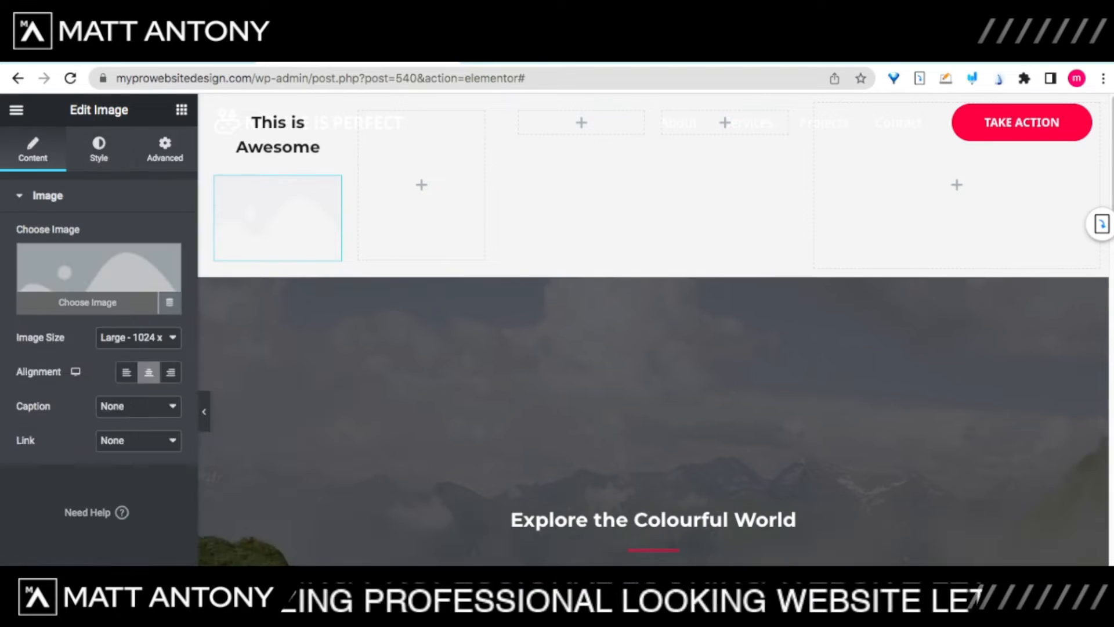
pyautogui.click(96, 279)
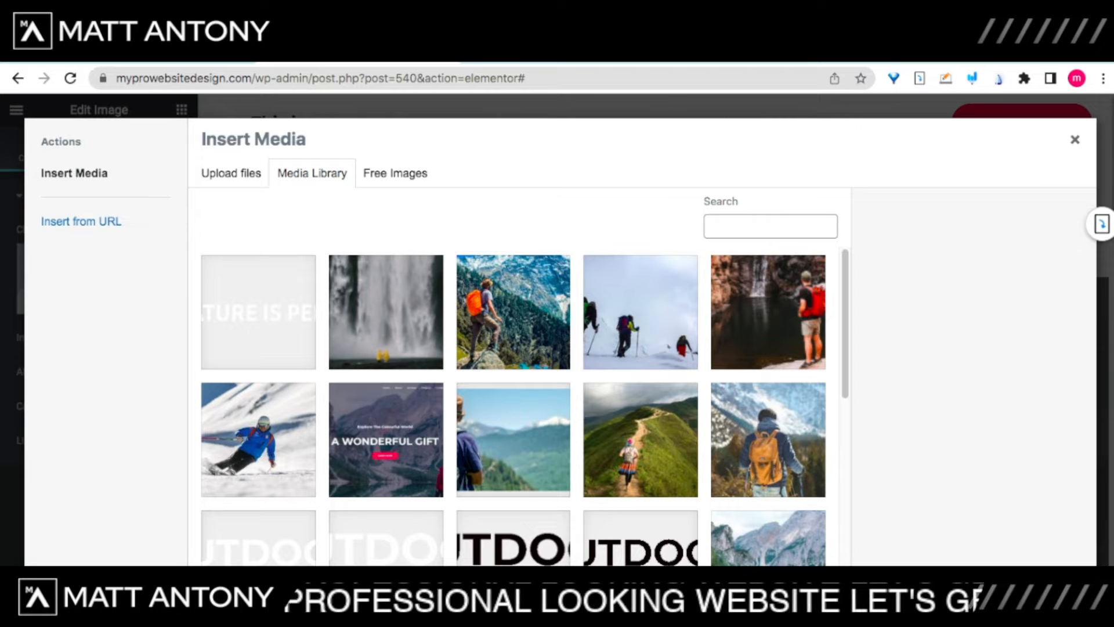
pyautogui.click(513, 312)
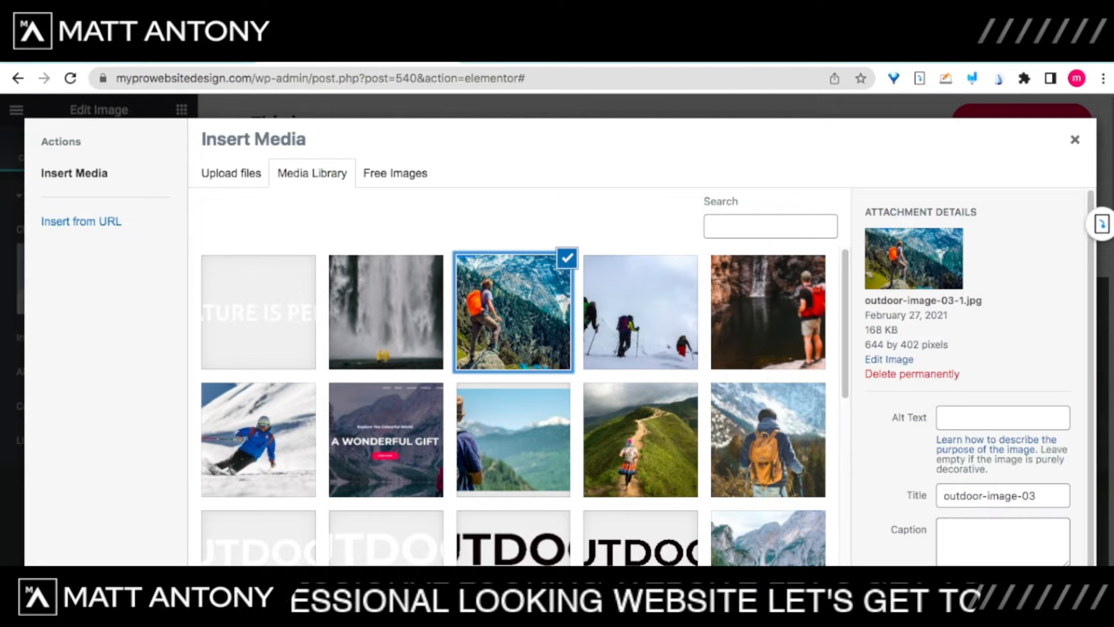
pyautogui.click(1042, 581)
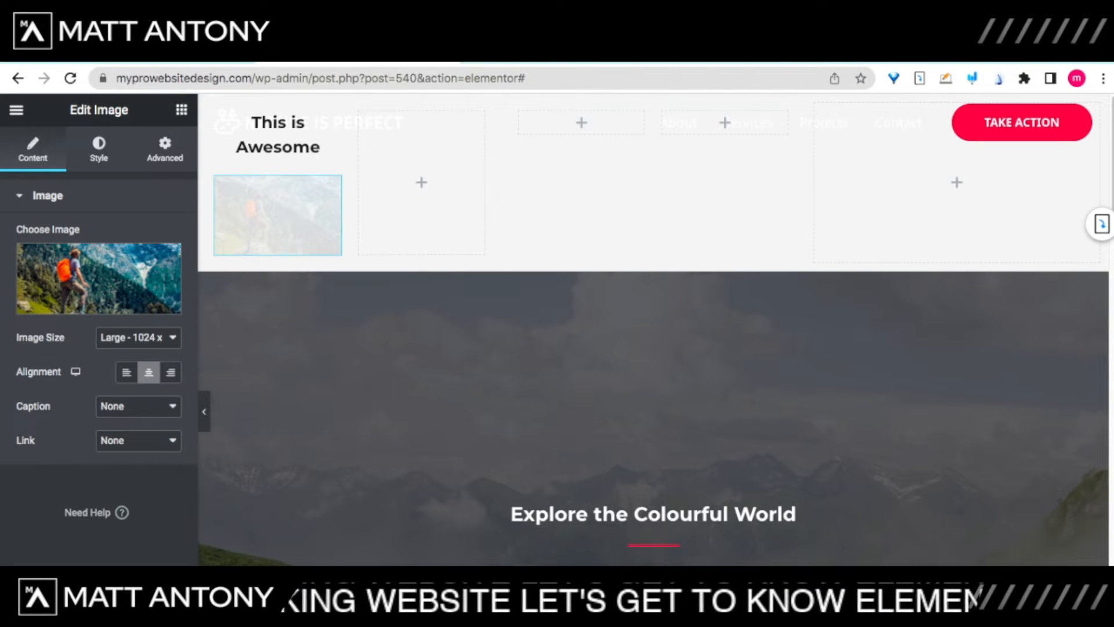
pyautogui.click(99, 149)
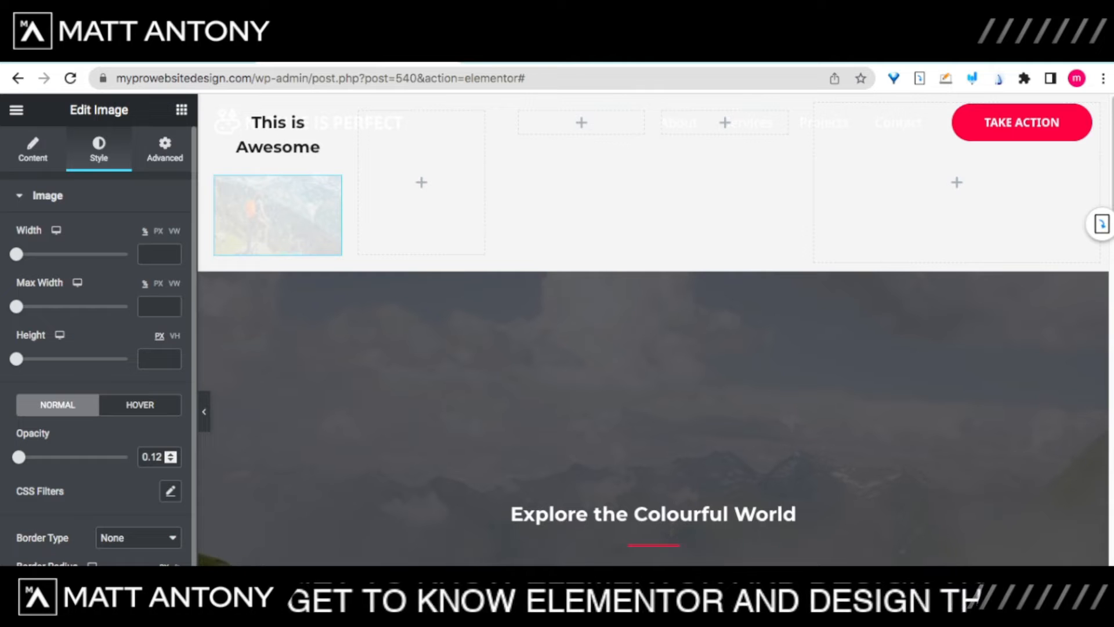
# Step: Restore the hiker image's opacity to 1 and set its Border Type to Double
pyautogui.moveTo(19, 457); pyautogui.dragTo(77, 457)
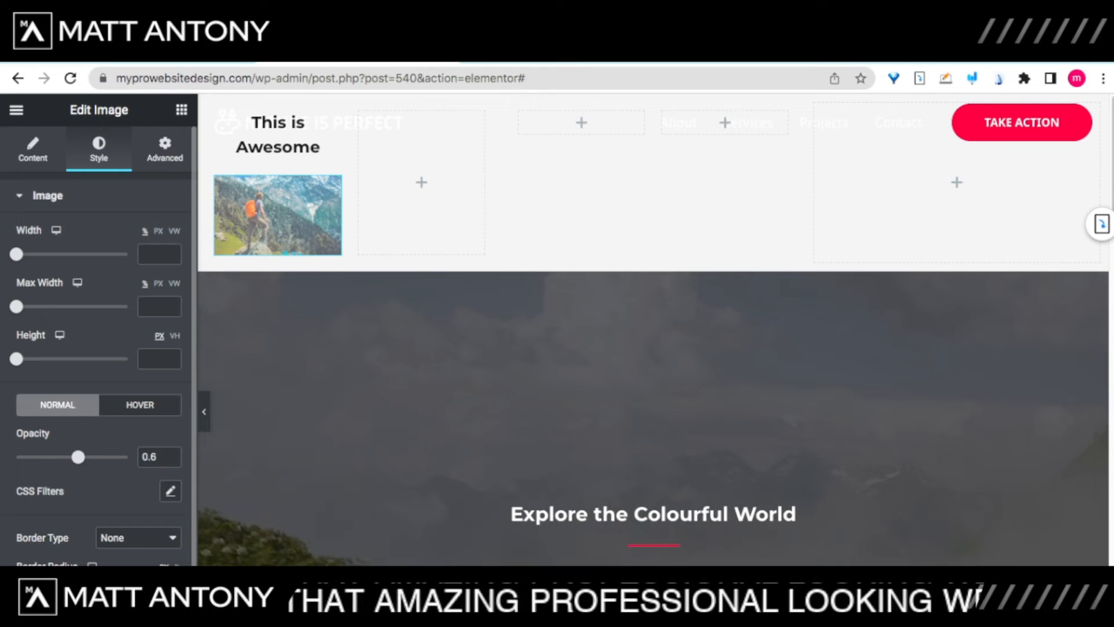
pyautogui.moveTo(78, 457); pyautogui.dragTo(127, 457)
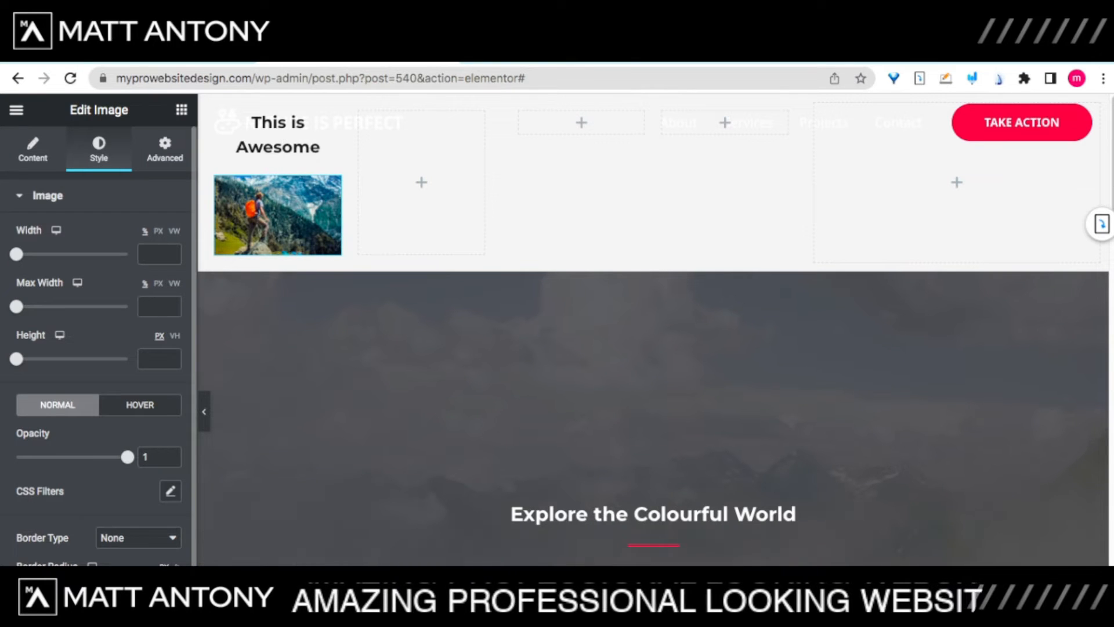
pyautogui.scroll(-1, 95, 348)
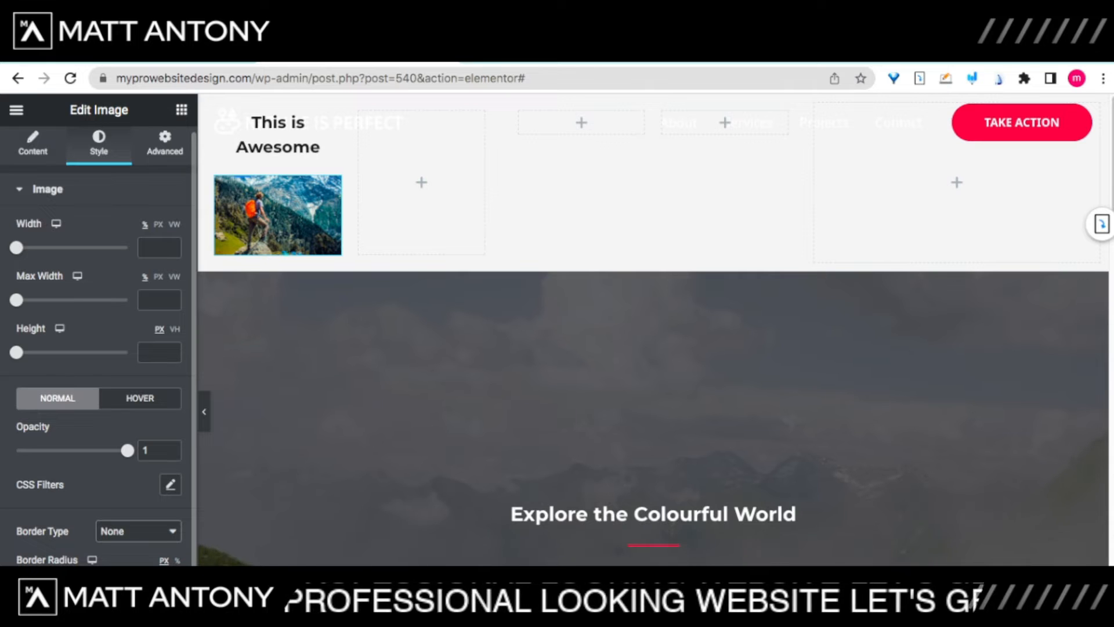
pyautogui.click(128, 558)
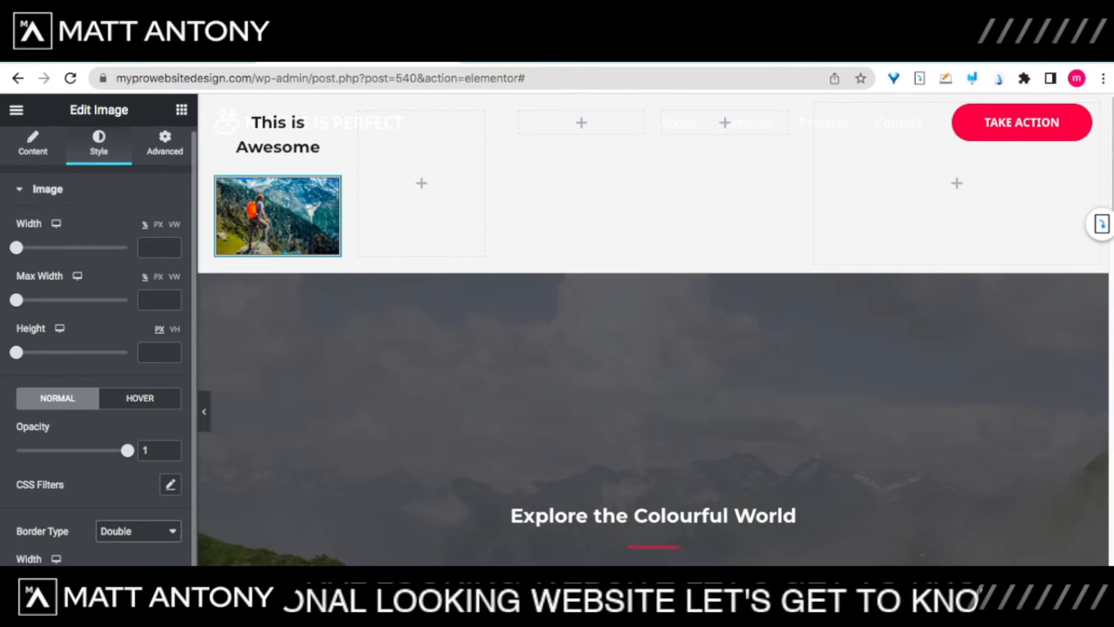
# Step: Raise the image's top border width to 9
pyautogui.scroll(-2, 96, 348)
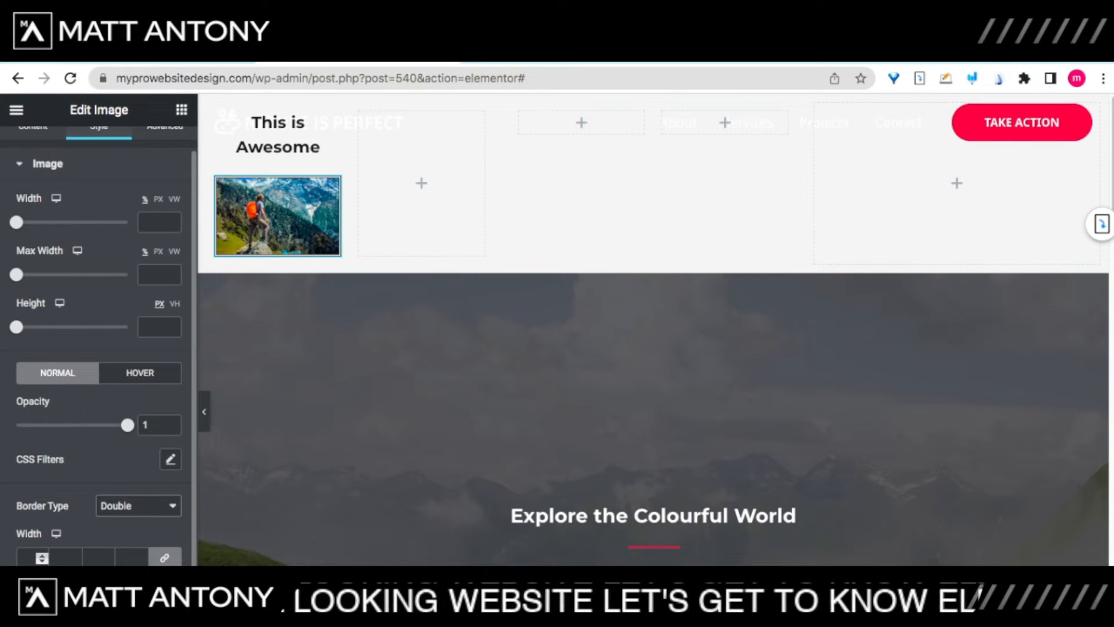
pyautogui.write('1')
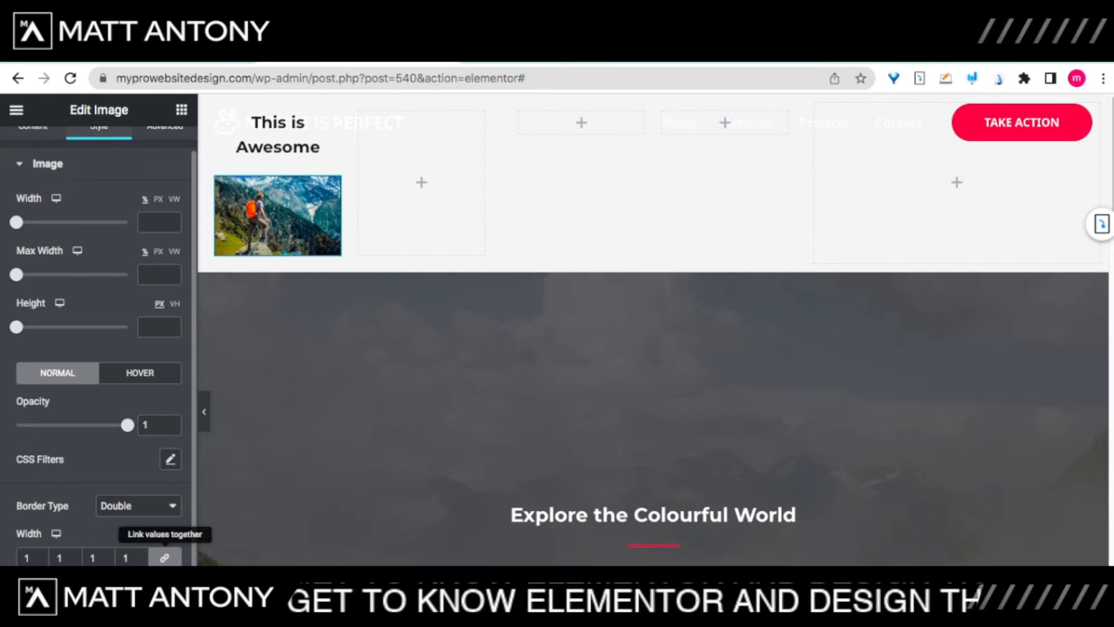
pyautogui.click(41, 555)
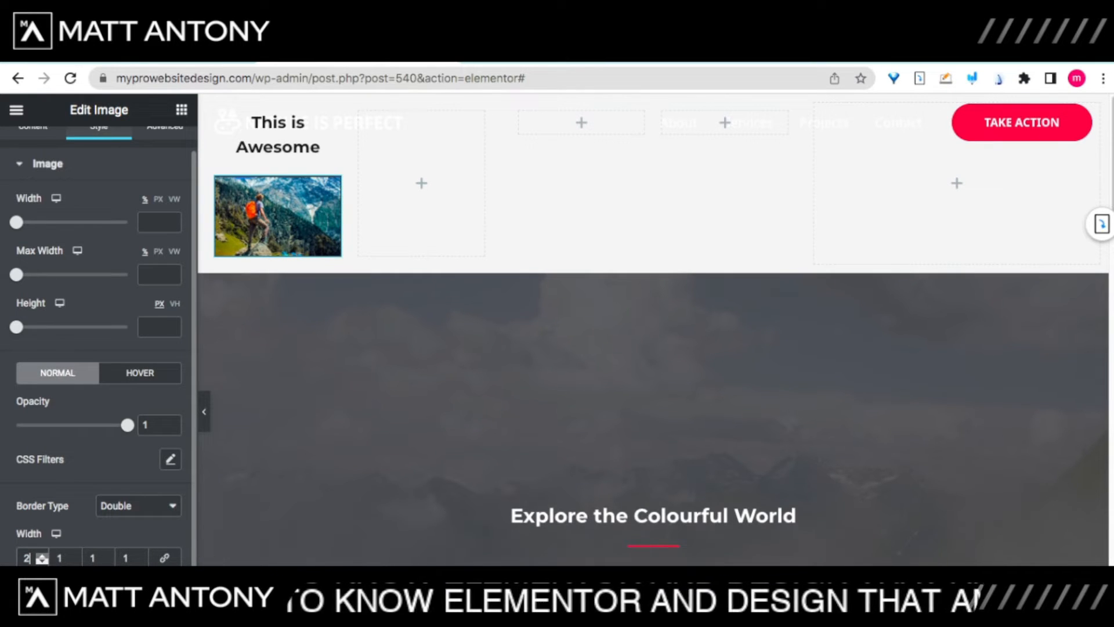
pyautogui.click(42, 554)
pyautogui.click(42, 555)
pyautogui.click(42, 555)
pyautogui.click(42, 555)
pyautogui.click(42, 554)
pyautogui.click(42, 555)
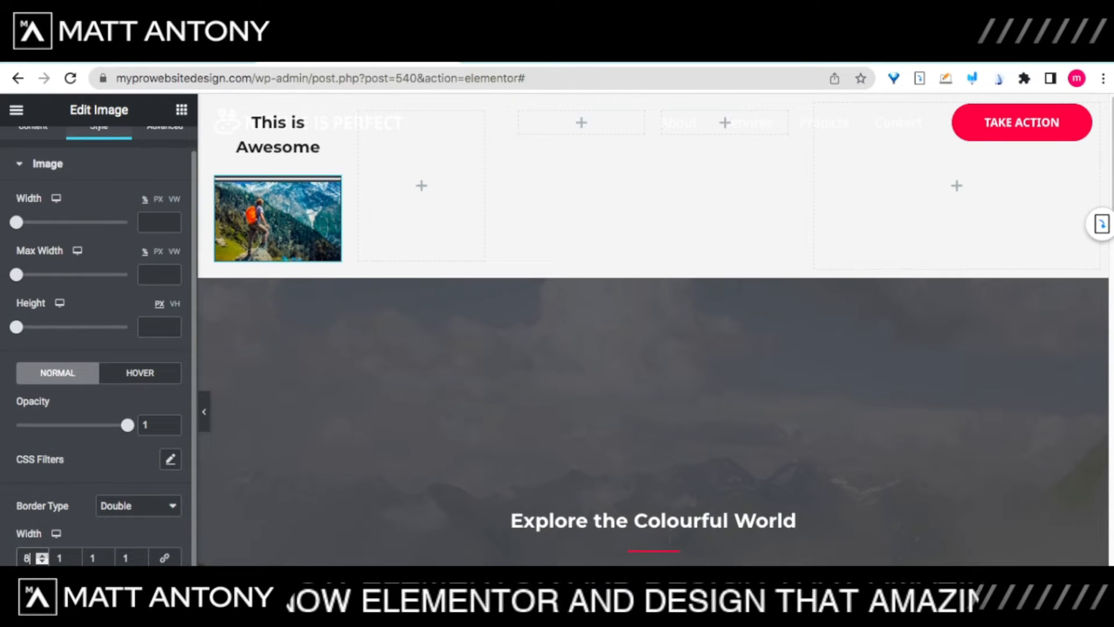
pyautogui.click(42, 555)
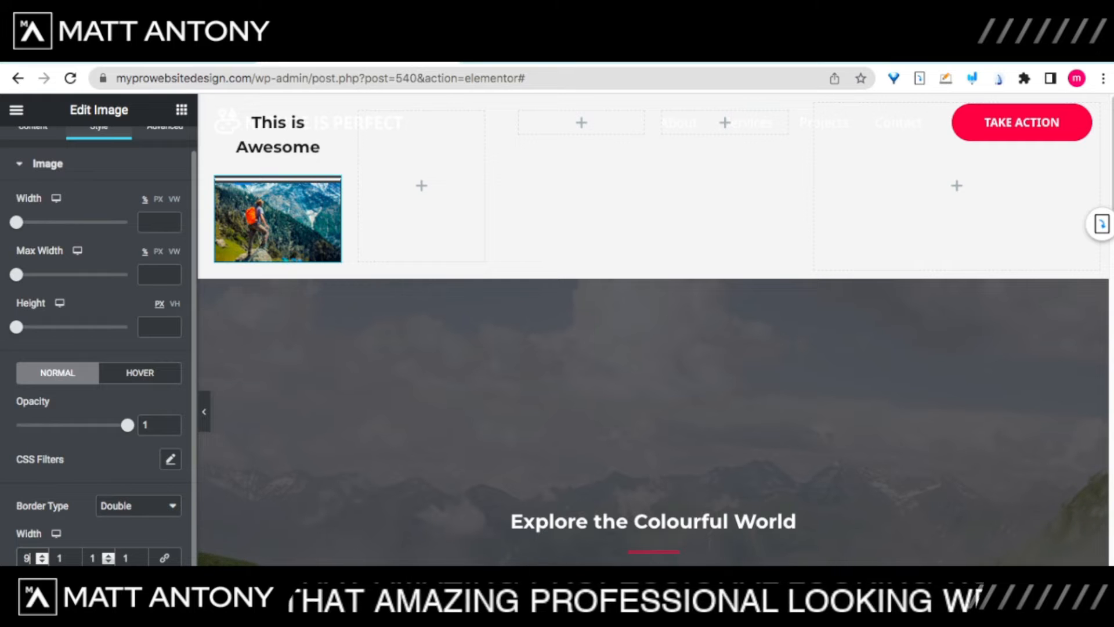
# Step: Set the image border colour to #010202, then change it to bright blue
pyautogui.scroll(-1, 99, 349)
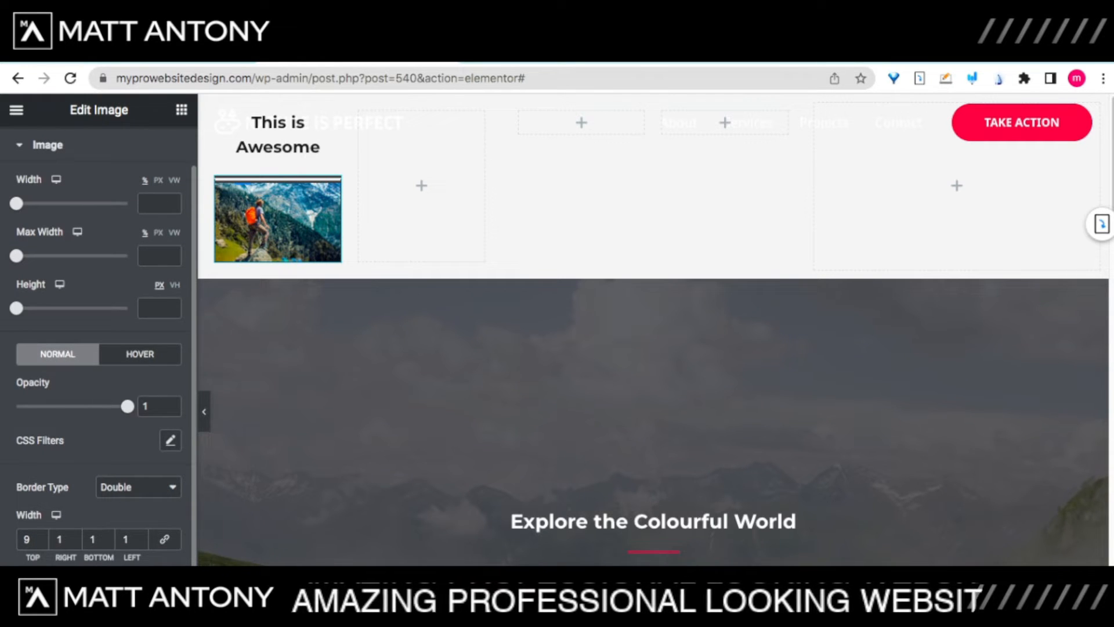
pyautogui.click(170, 585)
pyautogui.write('#010202')
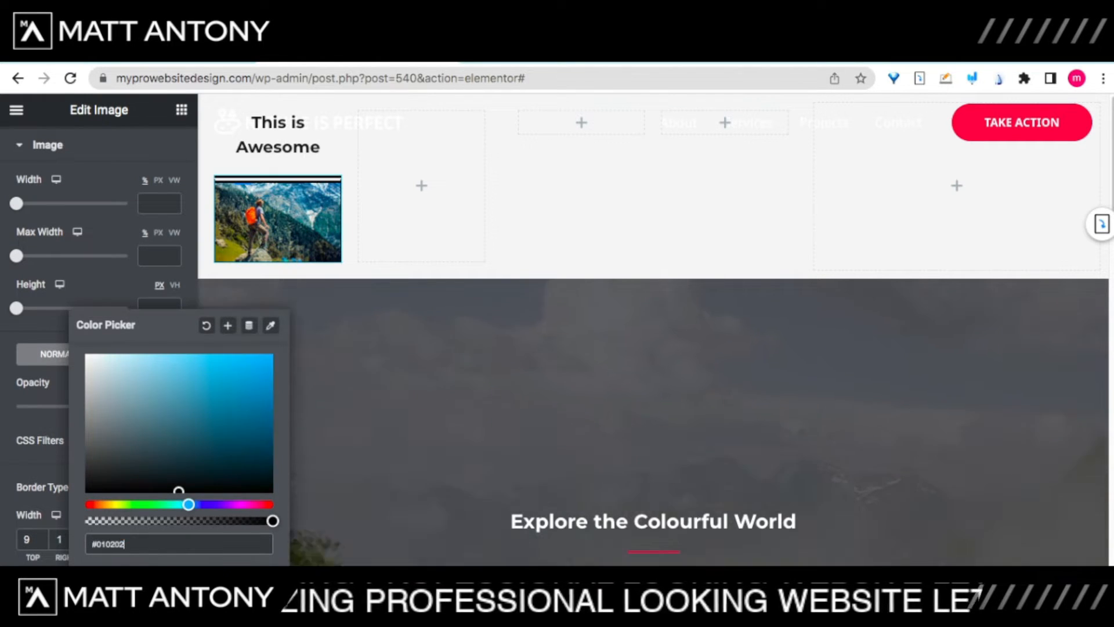
pyautogui.click(251, 370)
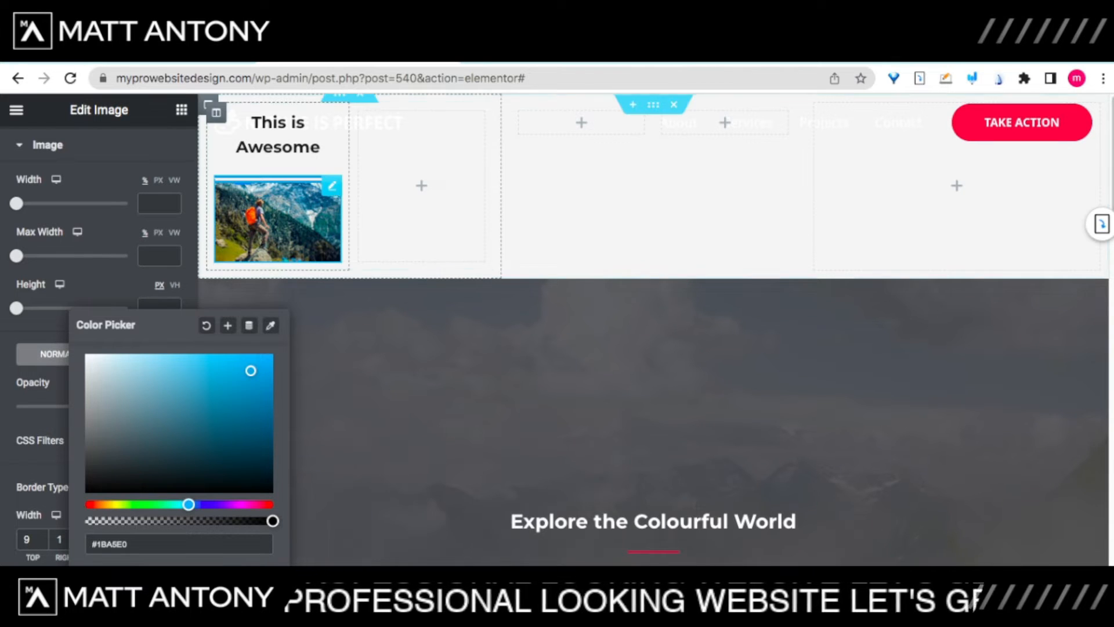
pyautogui.click(33, 540)
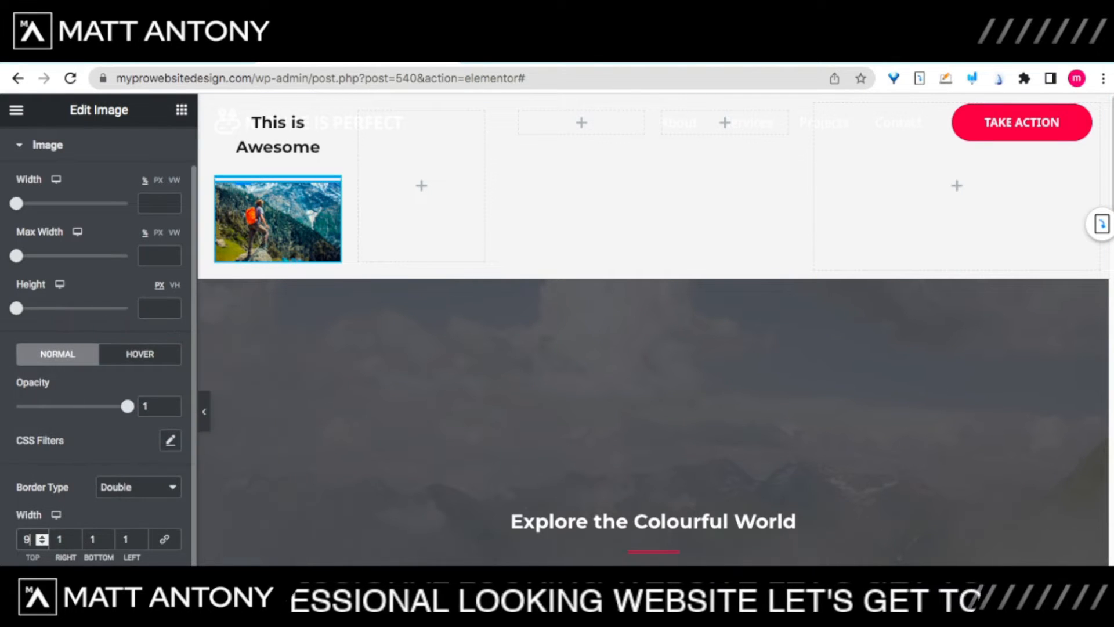
# Step: Link the corner radius values and round all image corners to 11
pyautogui.scroll(-2, 33, 540)
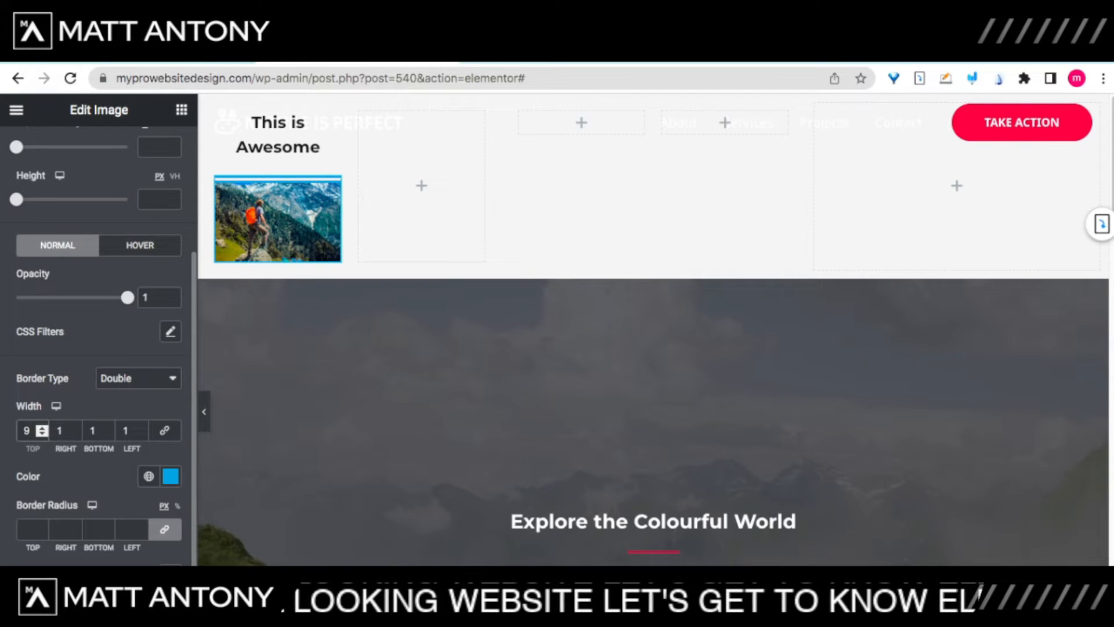
pyautogui.click(165, 529)
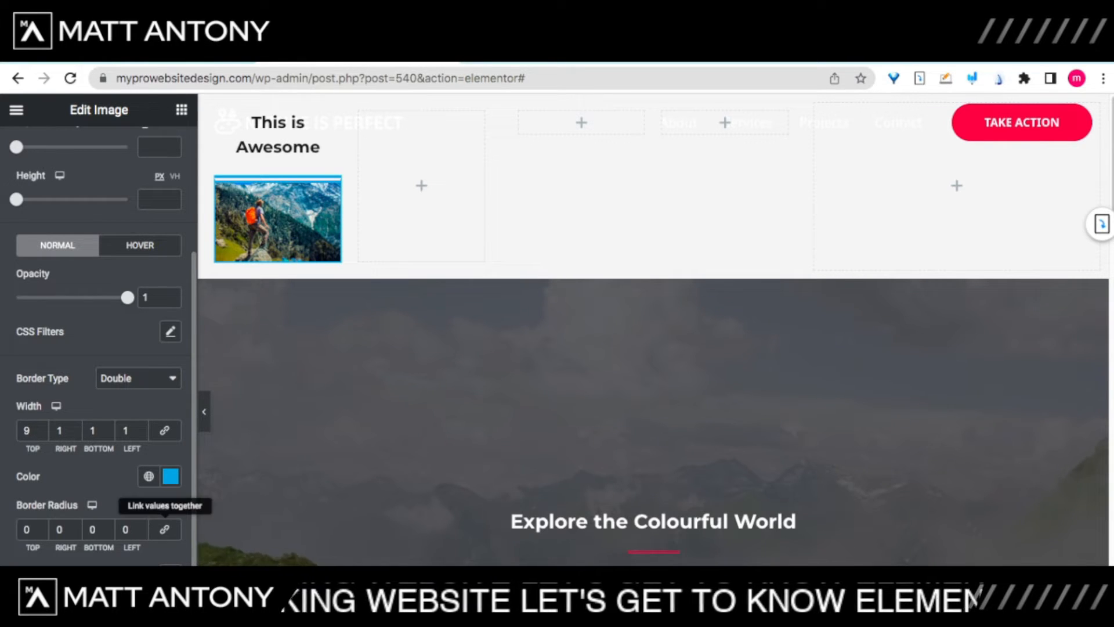
pyautogui.click(165, 530)
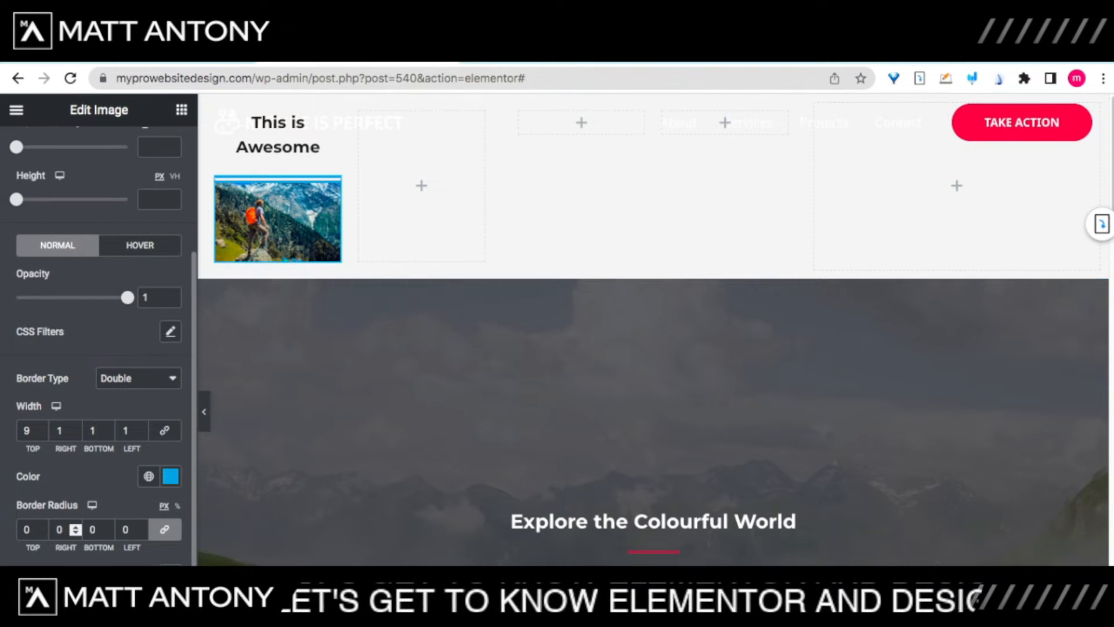
pyautogui.click(75, 526)
pyautogui.click(76, 526)
pyautogui.click(75, 527)
pyautogui.click(75, 526)
pyautogui.click(76, 527)
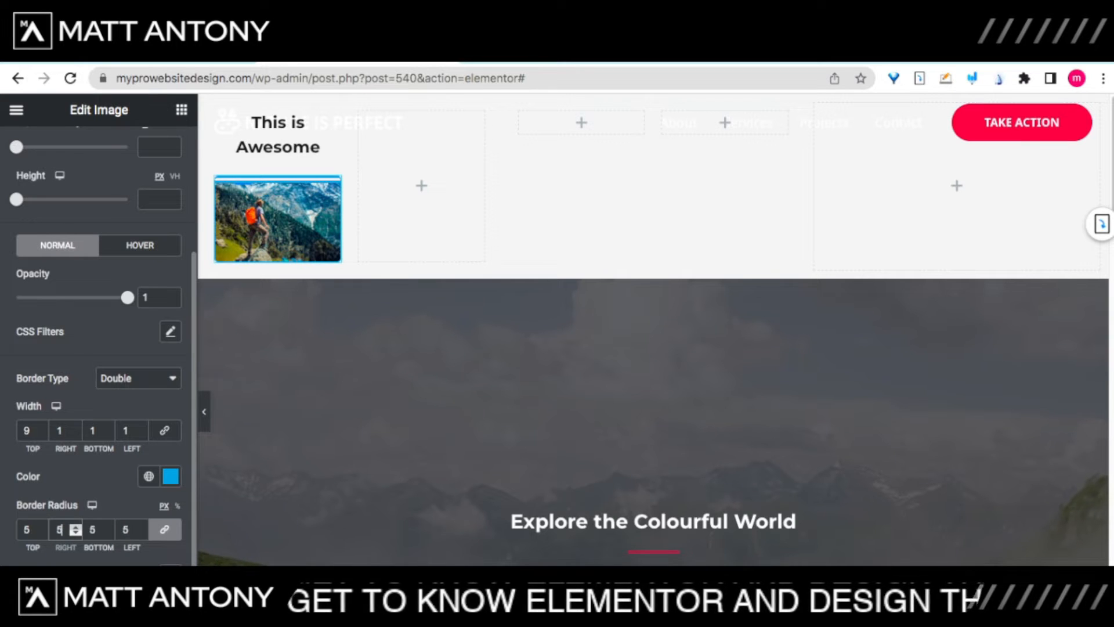
pyautogui.click(75, 527)
pyautogui.click(75, 527)
pyautogui.click(76, 526)
pyautogui.click(76, 525)
pyautogui.click(75, 526)
pyautogui.click(75, 526)
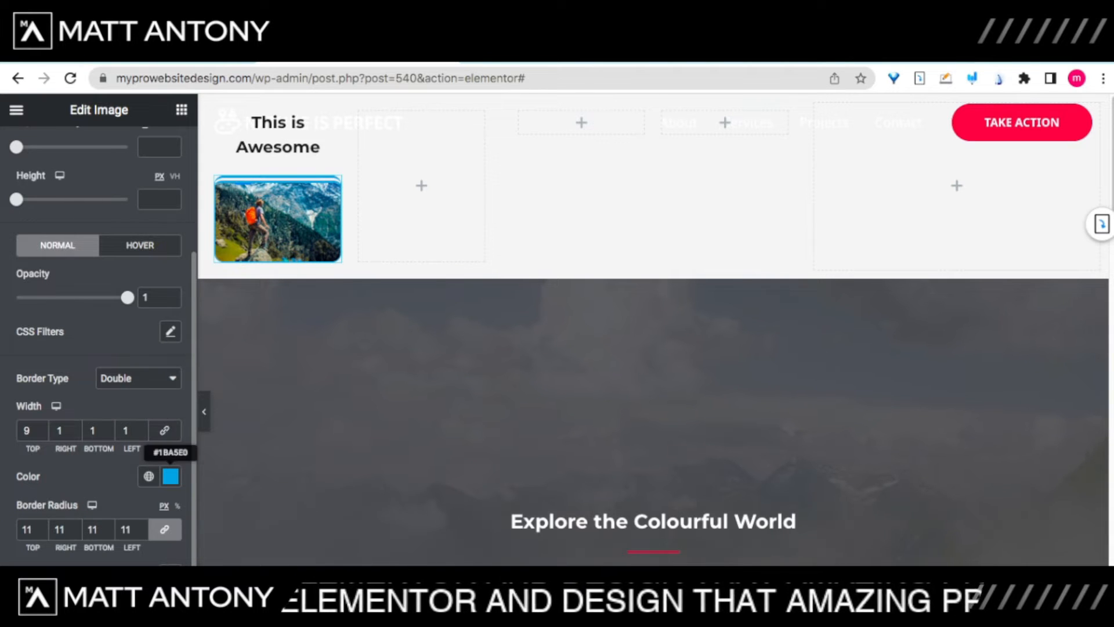
# Step: Make all border widths 9, then reset the value to 0 and set Border Type to None
pyautogui.click(170, 476)
pyautogui.click(170, 476)
pyautogui.click(164, 431)
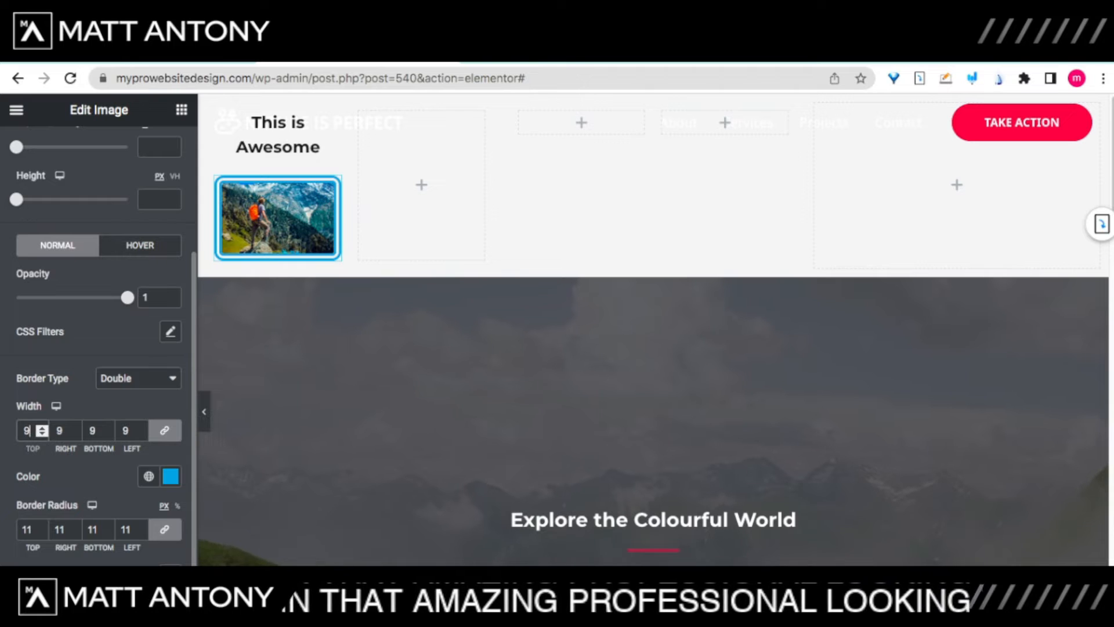
pyautogui.press('BackSpace')
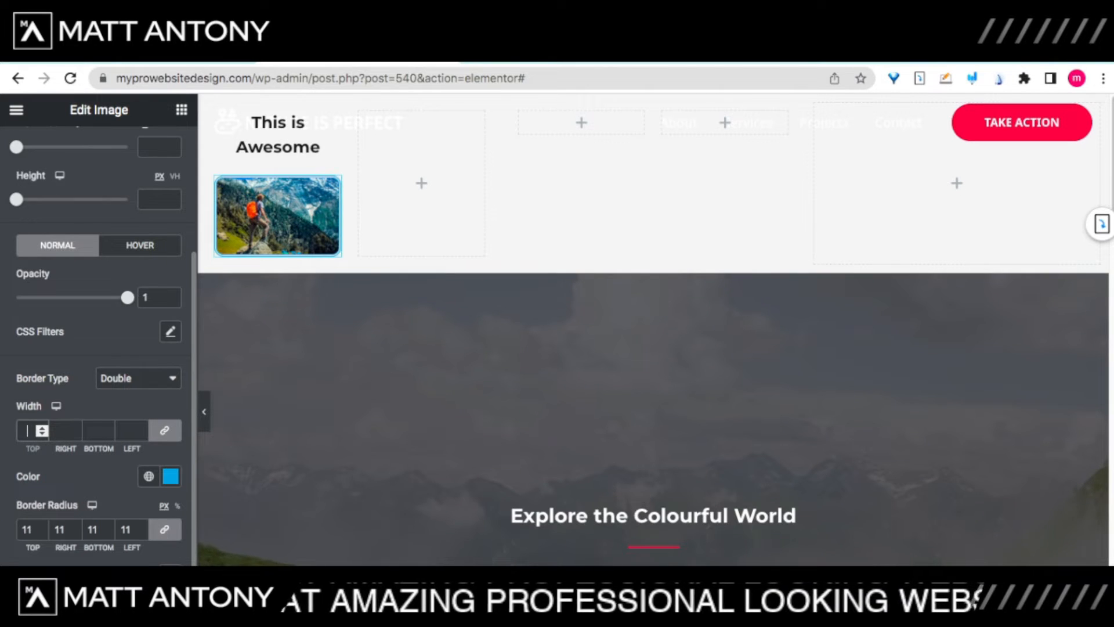
pyautogui.write('0')
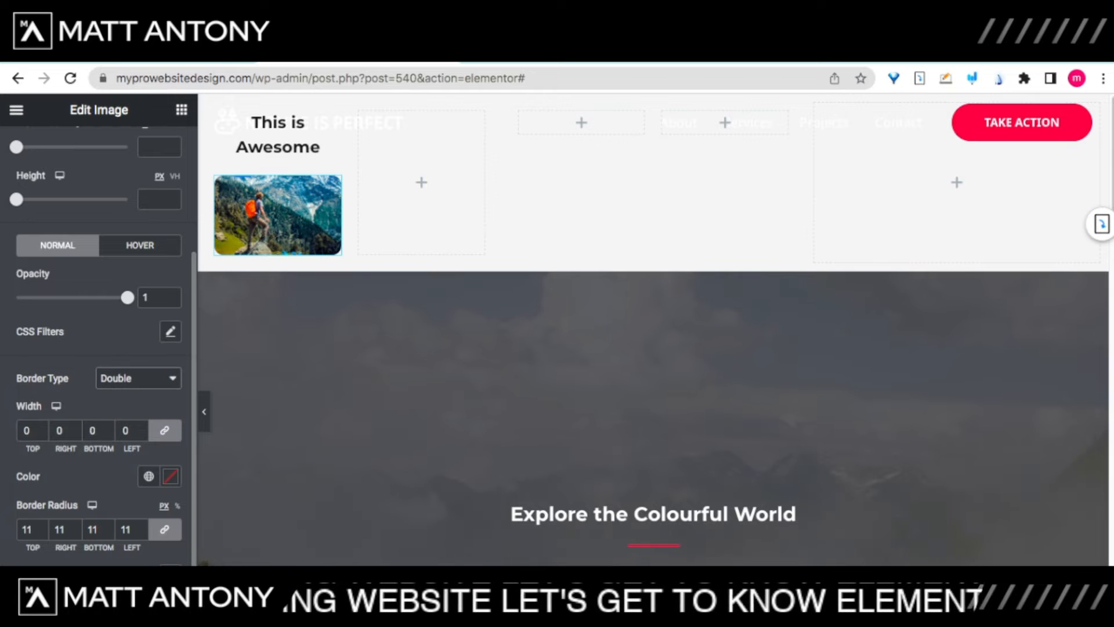
pyautogui.click(120, 347)
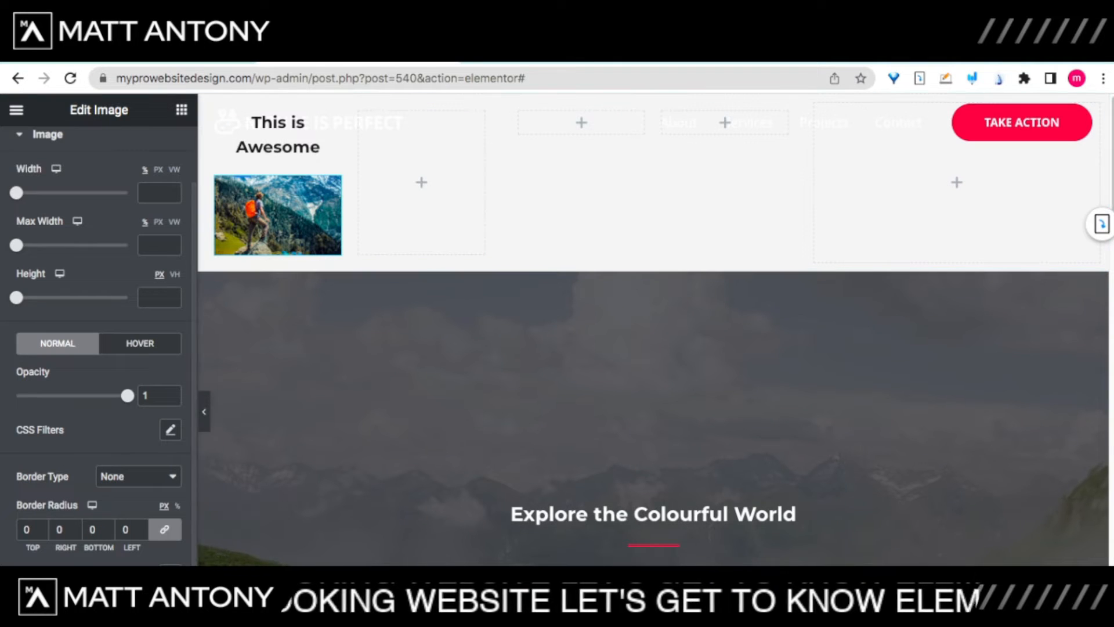
pyautogui.click(181, 110)
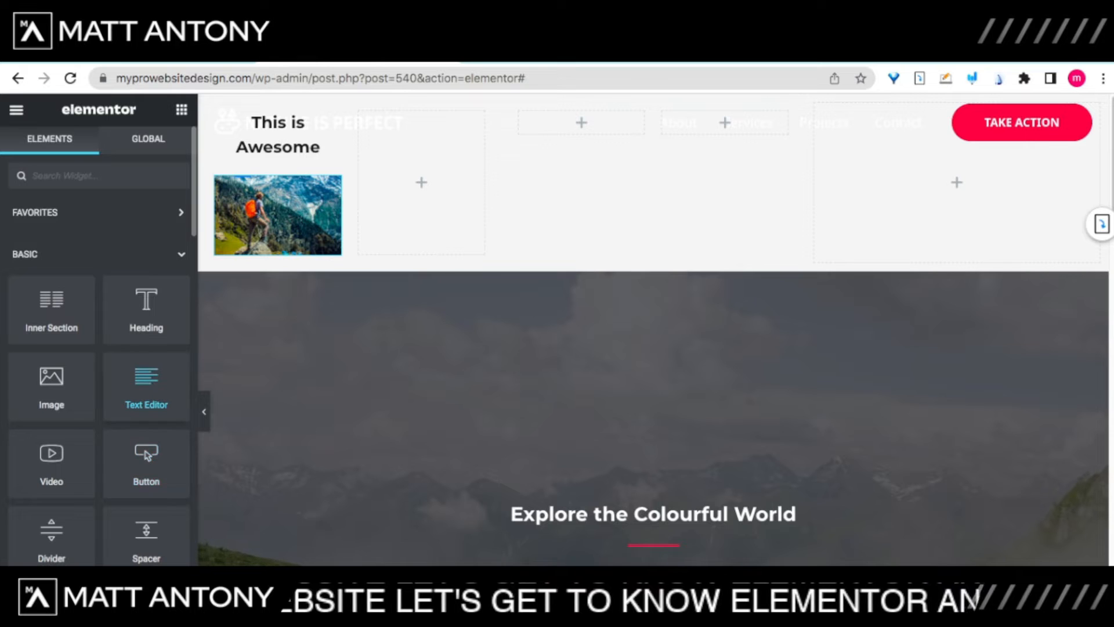
# Step: Drop a Text Editor widget under the hiker image and select its Lorem ipsum placeholder
pyautogui.moveTo(146, 386); pyautogui.dragTo(277, 256)
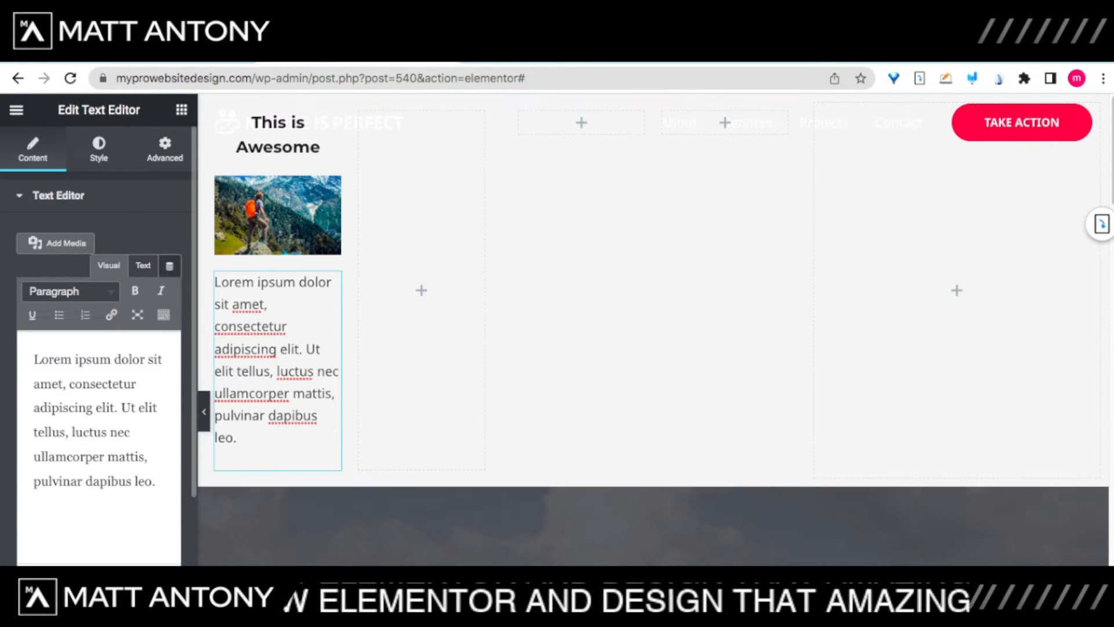
pyautogui.moveTo(155, 481); pyautogui.dragTo(34, 359)
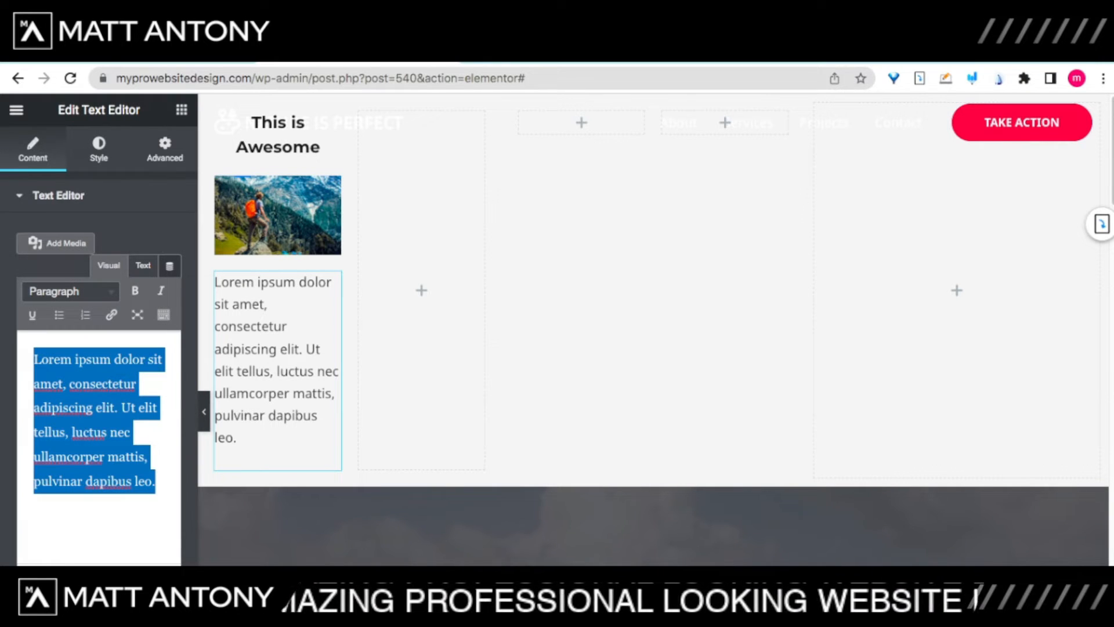
pyautogui.click(181, 109)
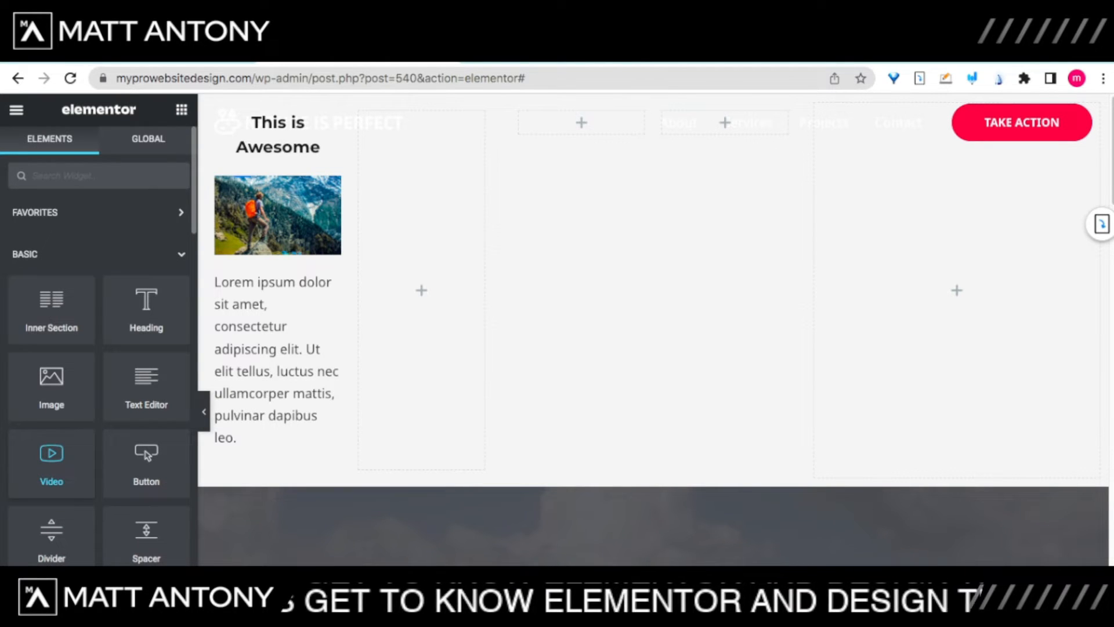
# Step: Add a Video widget to the second column, preview it and review its YouTube link
pyautogui.moveTo(51, 463); pyautogui.dragTo(422, 293)
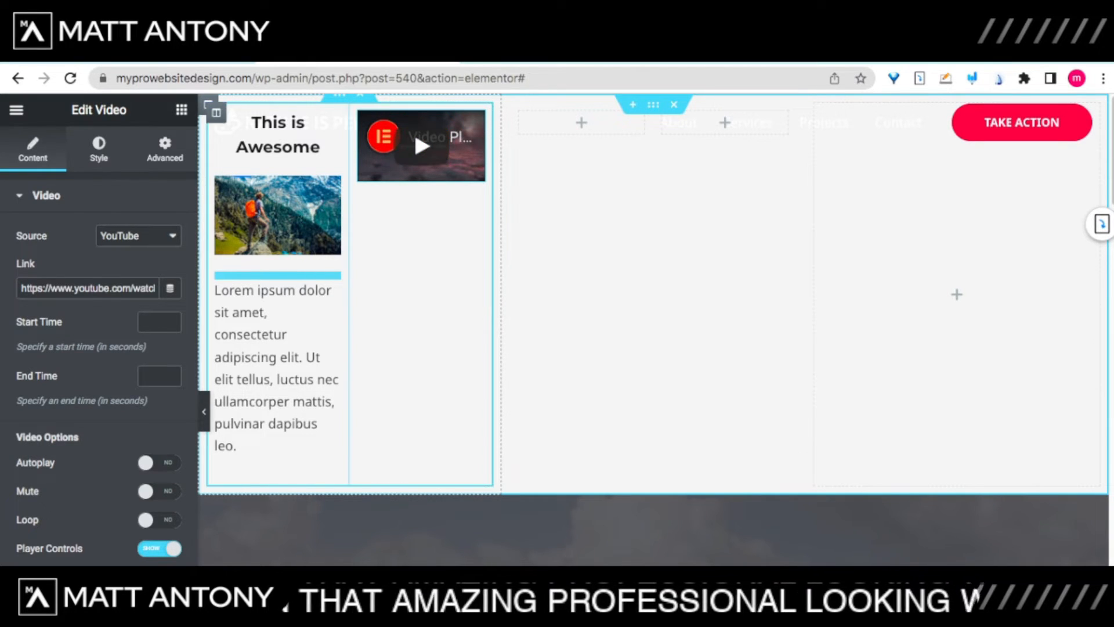
pyautogui.click(422, 146)
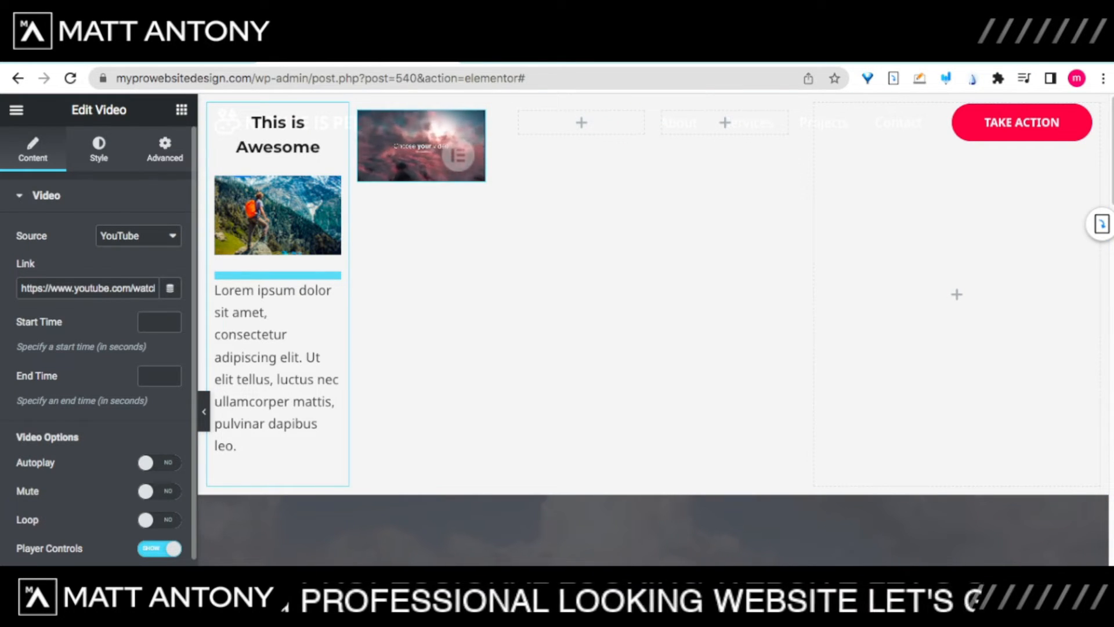
pyautogui.moveTo(22, 288); pyautogui.dragTo(165, 288)
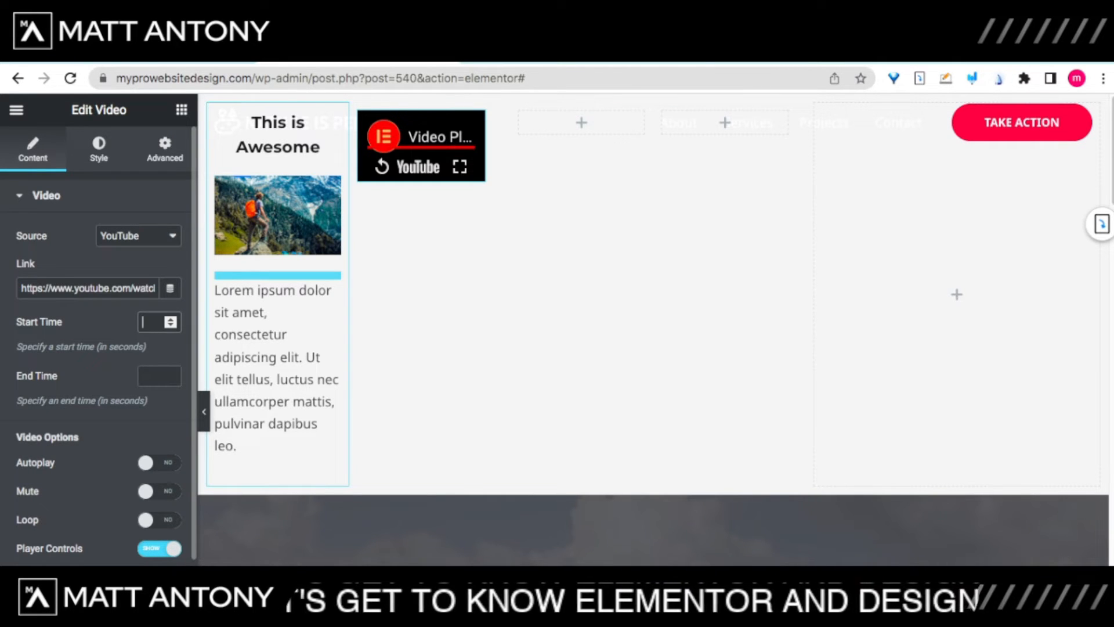
# Step: Enter a Start Time value for the video
pyautogui.write('1')
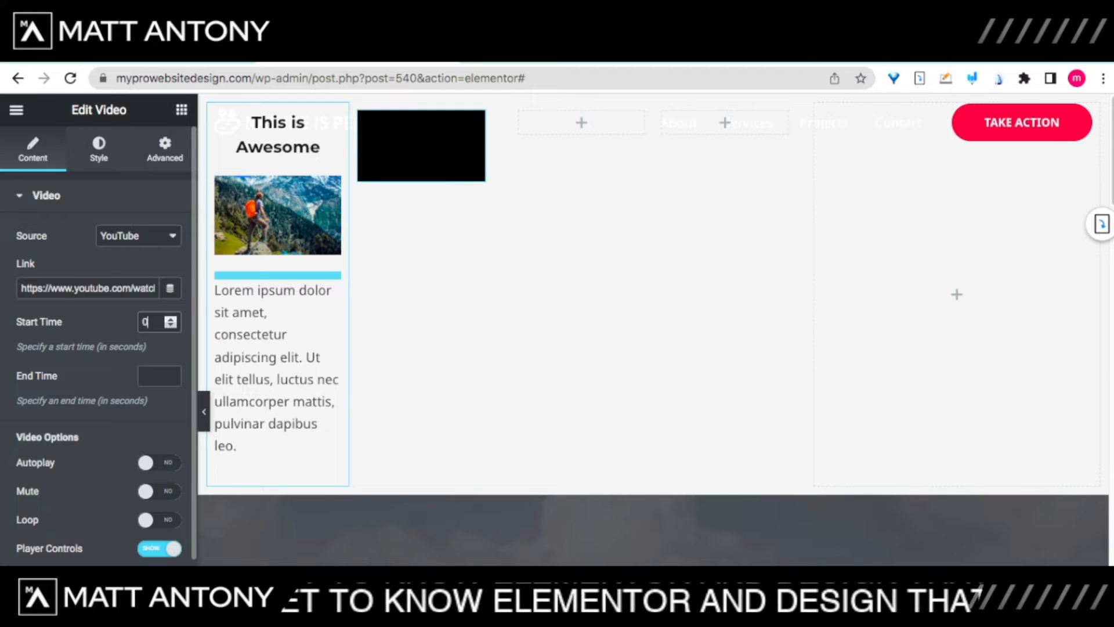
pyautogui.press('BackSpace')
pyautogui.write('2')
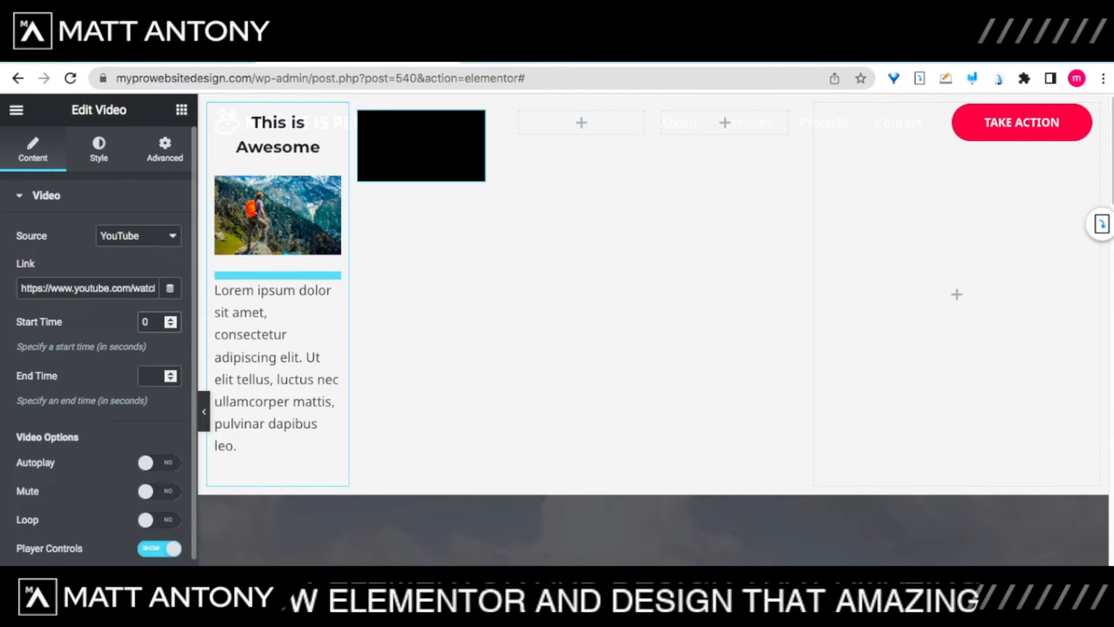
pyautogui.click(153, 376)
# Step: Switch the YouTube video's Lazy Load setting to YES
pyautogui.scroll(-5, 99, 348)
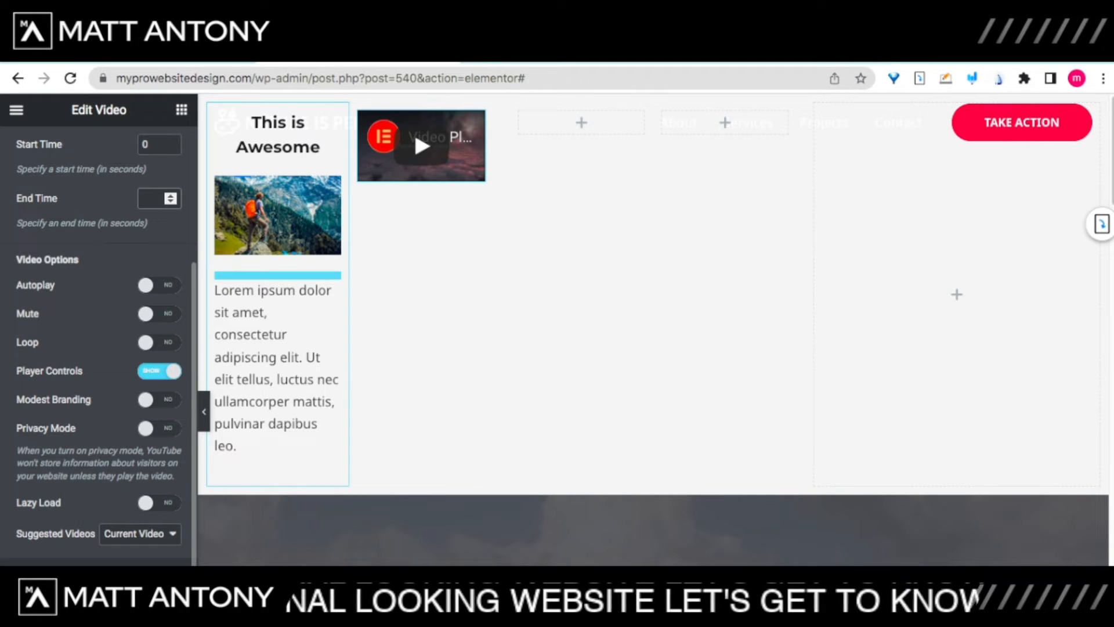
pyautogui.click(160, 503)
pyautogui.moveTo(17, 504); pyautogui.dragTo(44, 503)
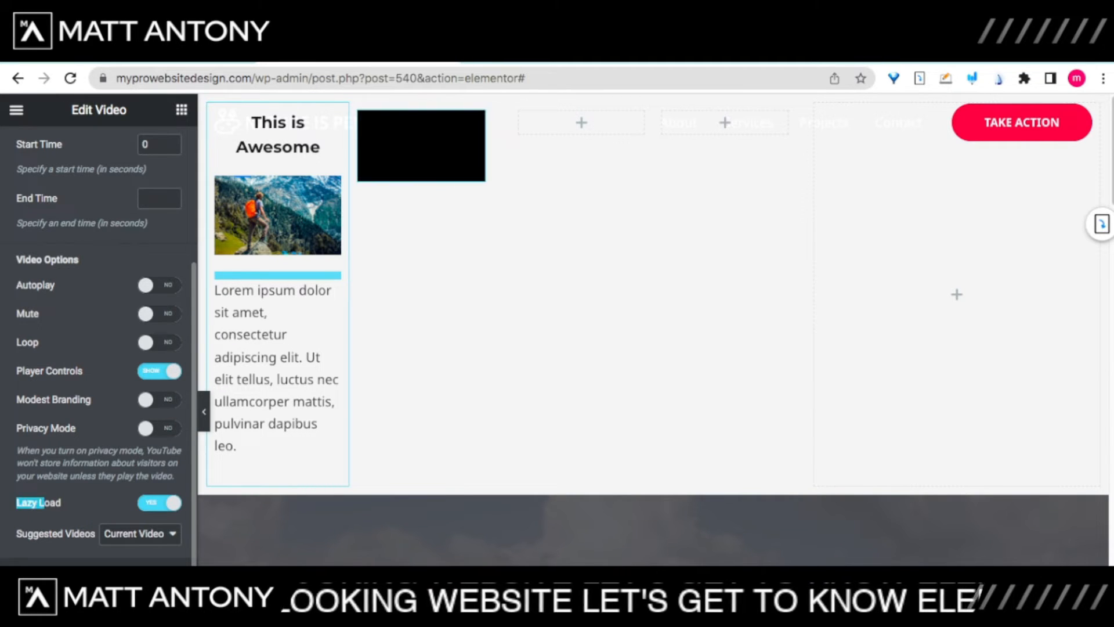
pyautogui.click(44, 503)
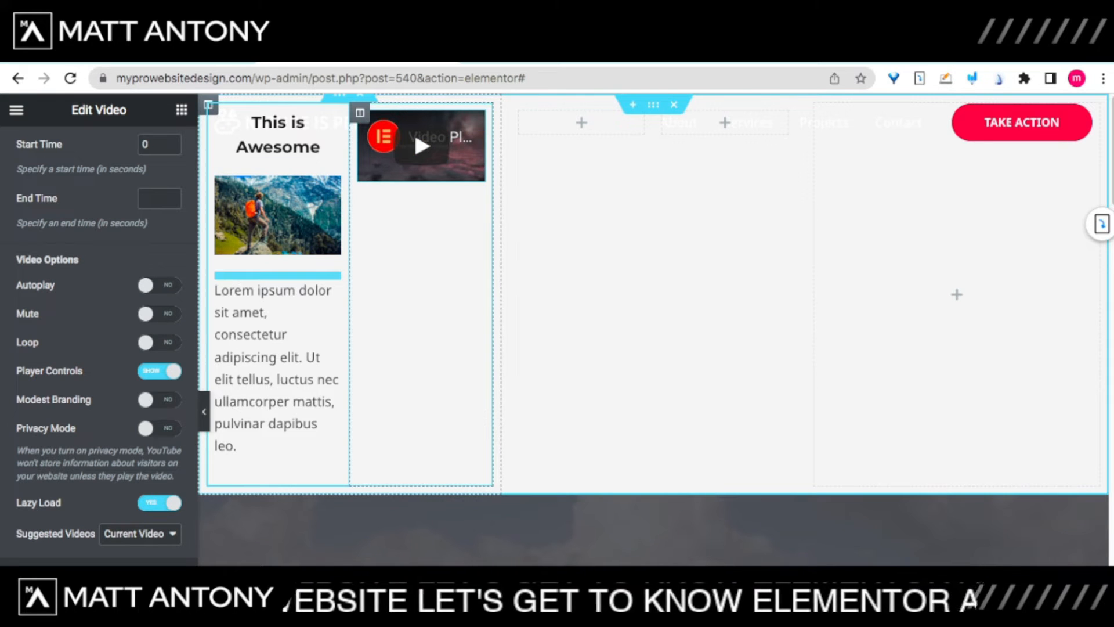
# Step: Scroll through the page to review the video, then return to the widget list
pyautogui.scroll(-7, 465, 522)
pyautogui.scroll(-10, 464, 493)
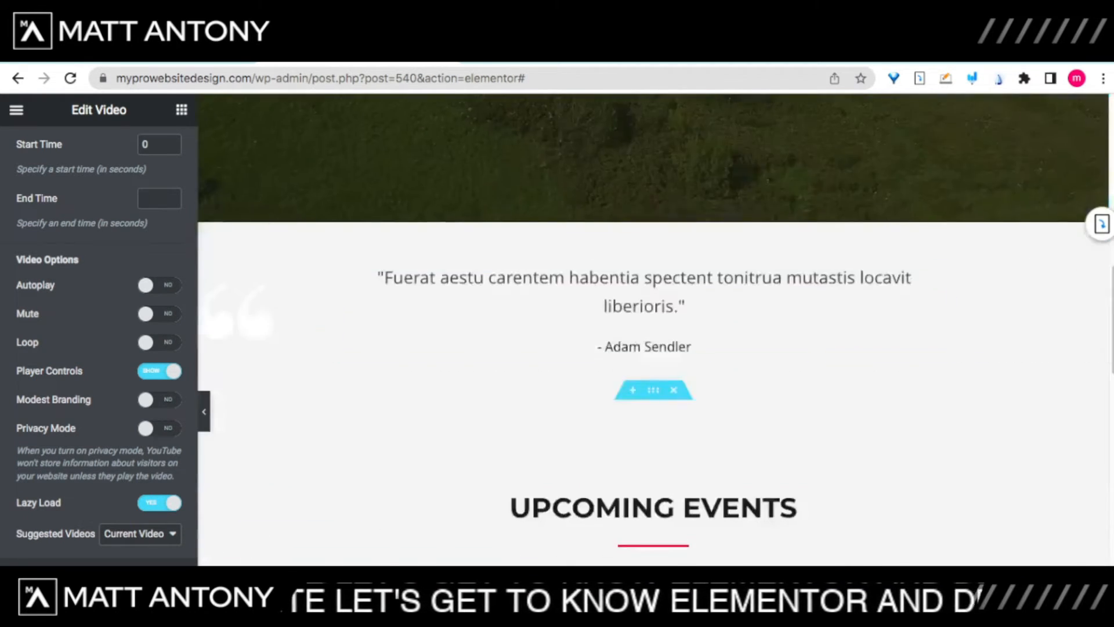
pyautogui.scroll(9, 465, 494)
pyautogui.scroll(8, 653, 329)
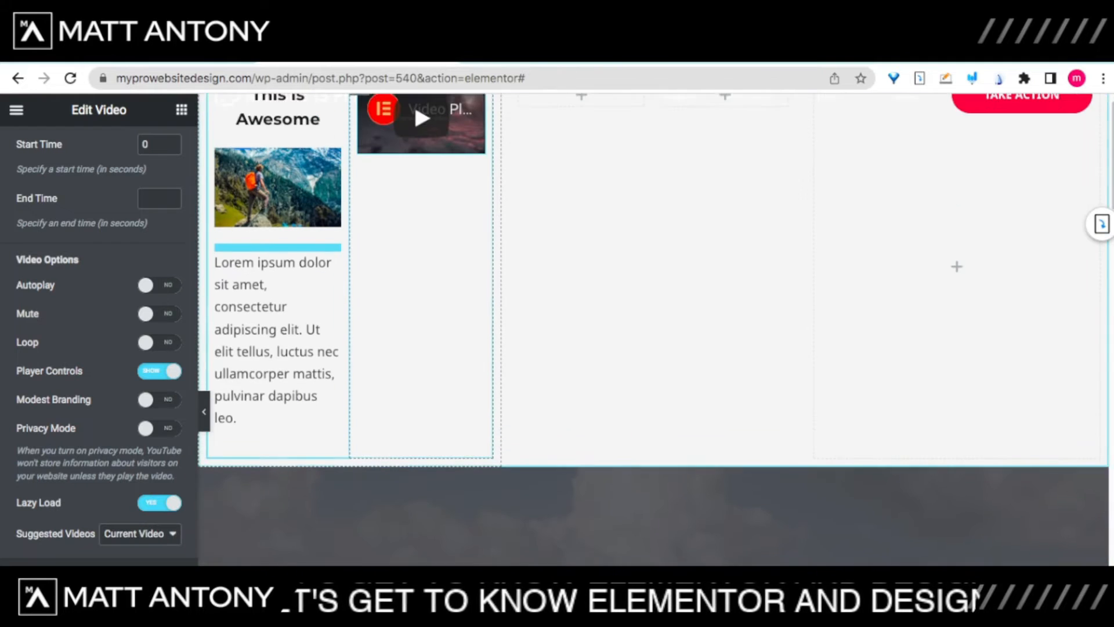
pyautogui.scroll(-8, 653, 329)
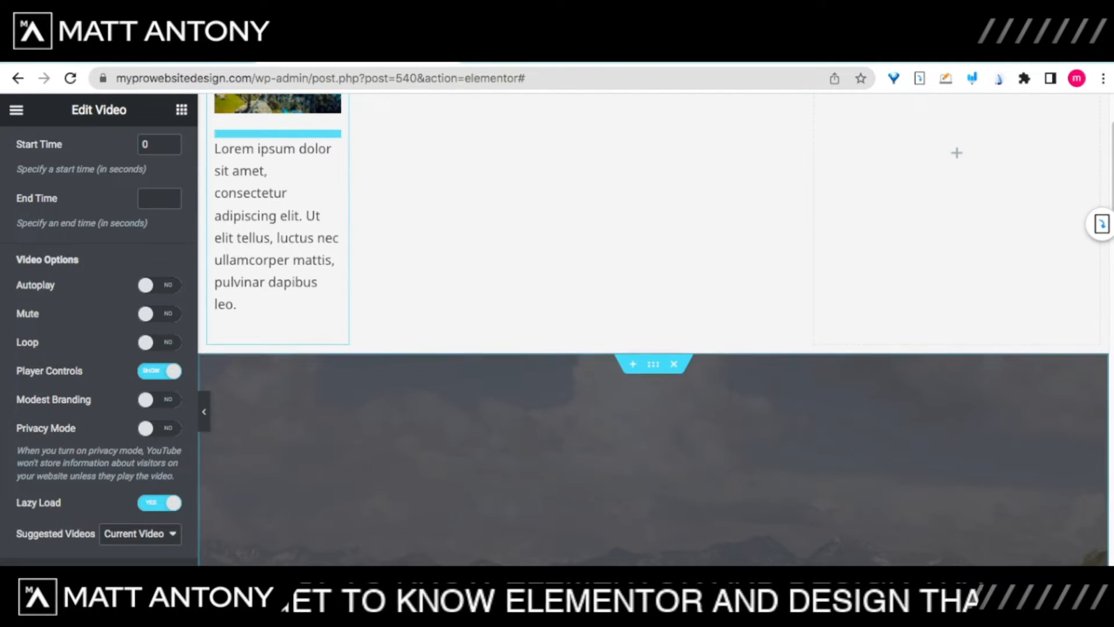
pyautogui.scroll(-15, 653, 330)
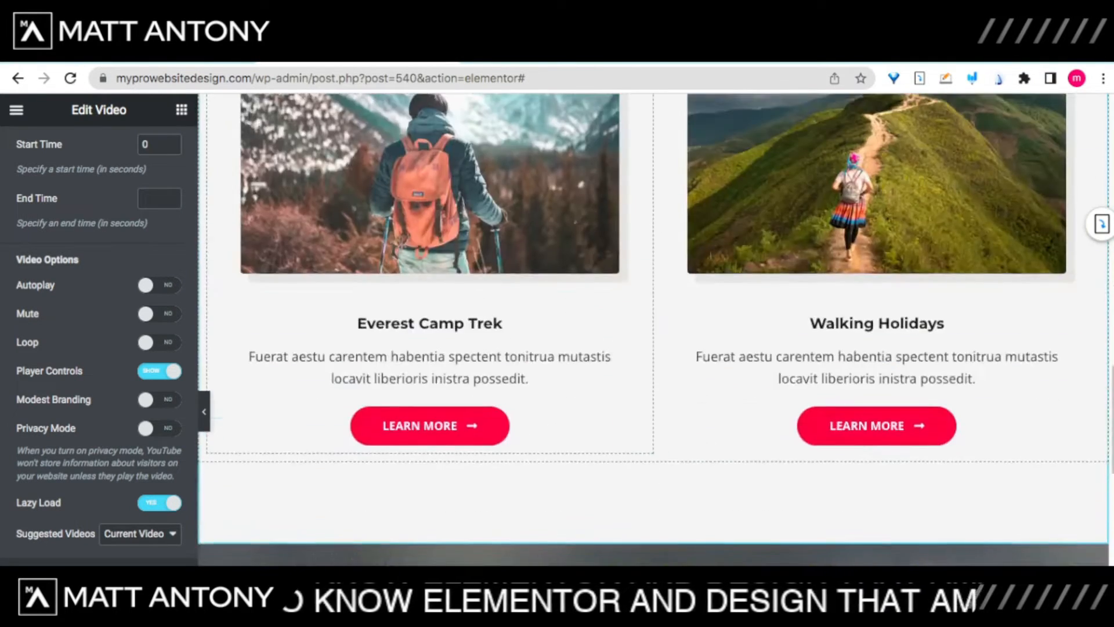
pyautogui.scroll(20, 653, 330)
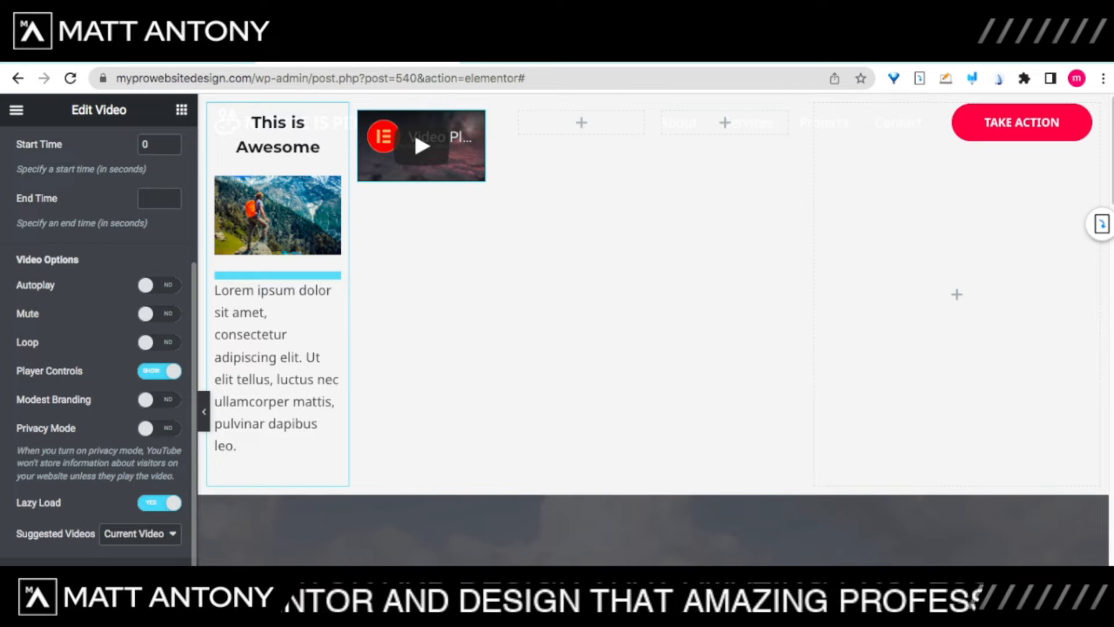
pyautogui.click(181, 110)
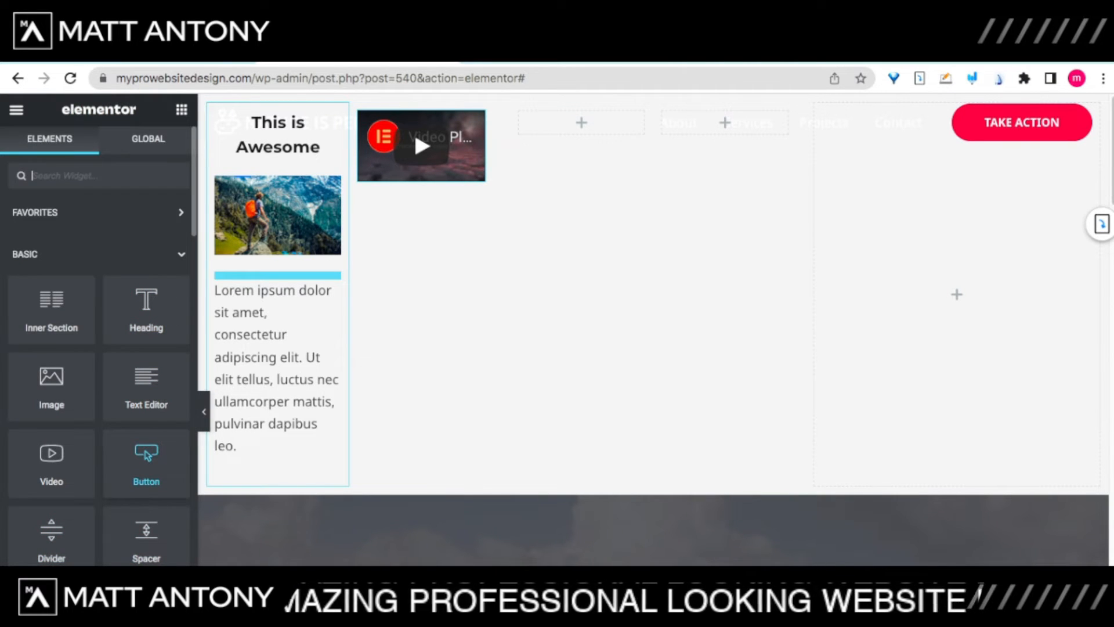
# Step: Add a button beneath the video and try Info, Success, Warning, Danger types before returning to Default
pyautogui.moveTo(284, 316)
pyautogui.mouseDown()
pyautogui.moveTo(421, 174)
pyautogui.moveTo(421, 185)
pyautogui.mouseUp()
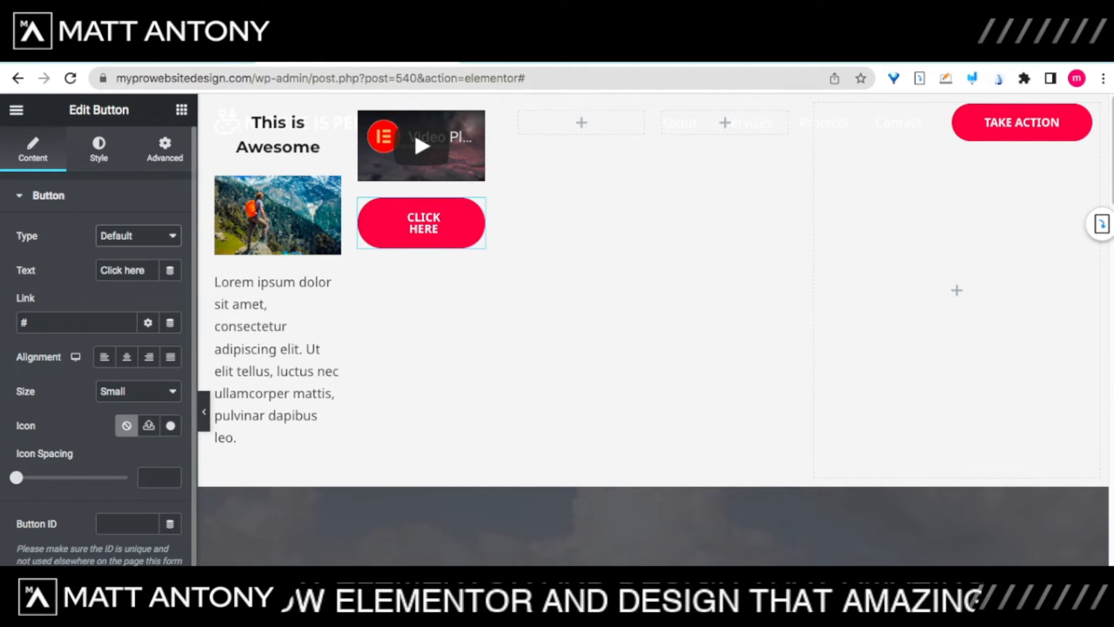
pyautogui.click(128, 249)
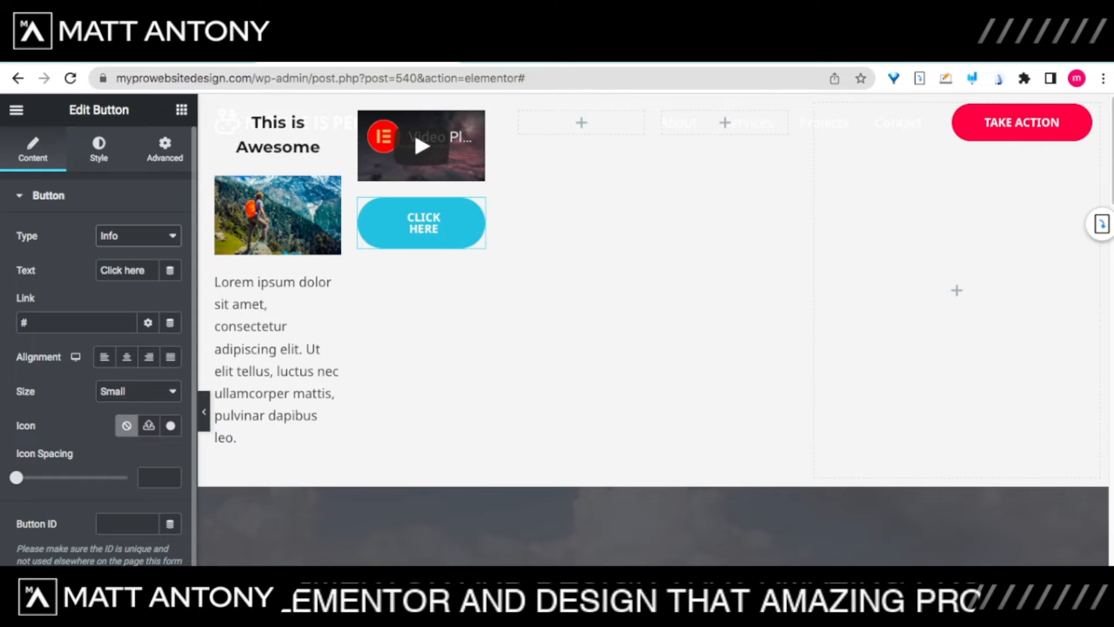
pyautogui.press('Down')
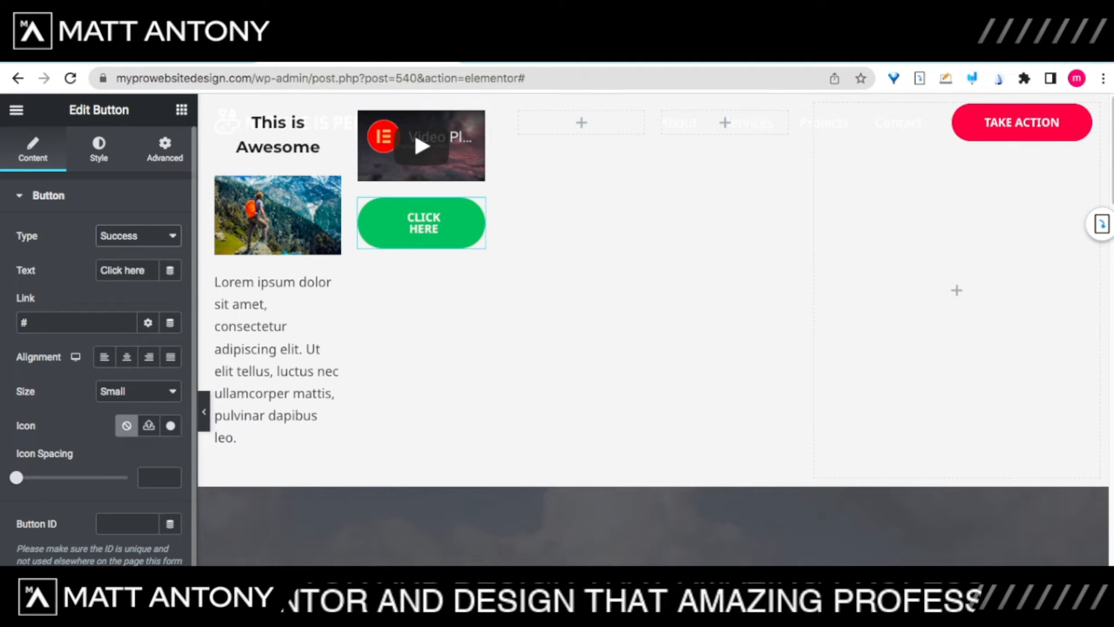
pyautogui.press('Down')
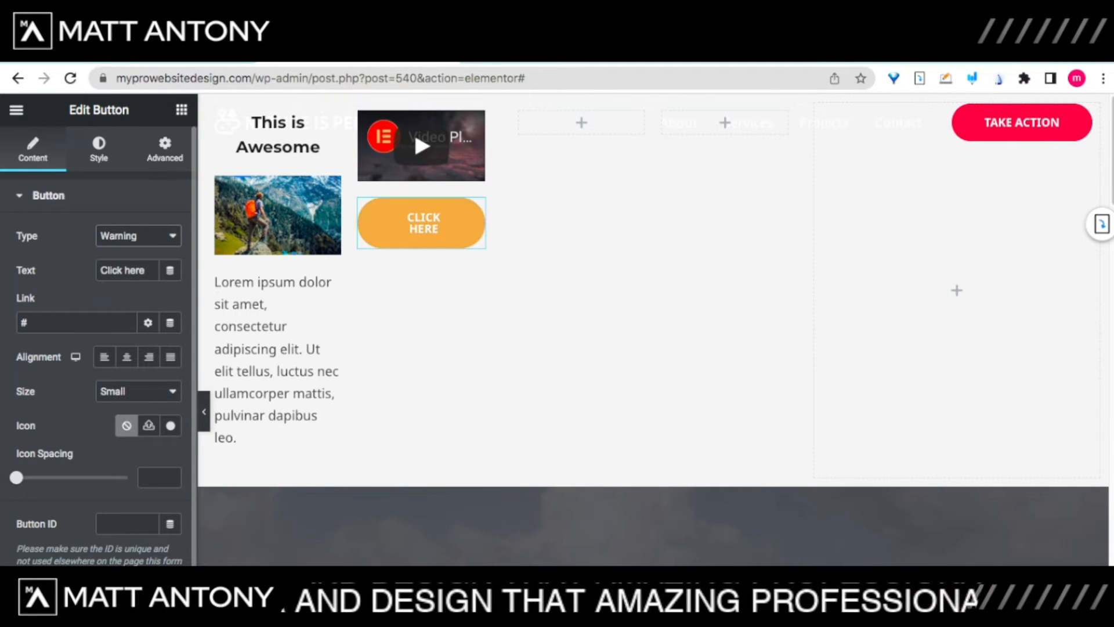
pyautogui.press('Down')
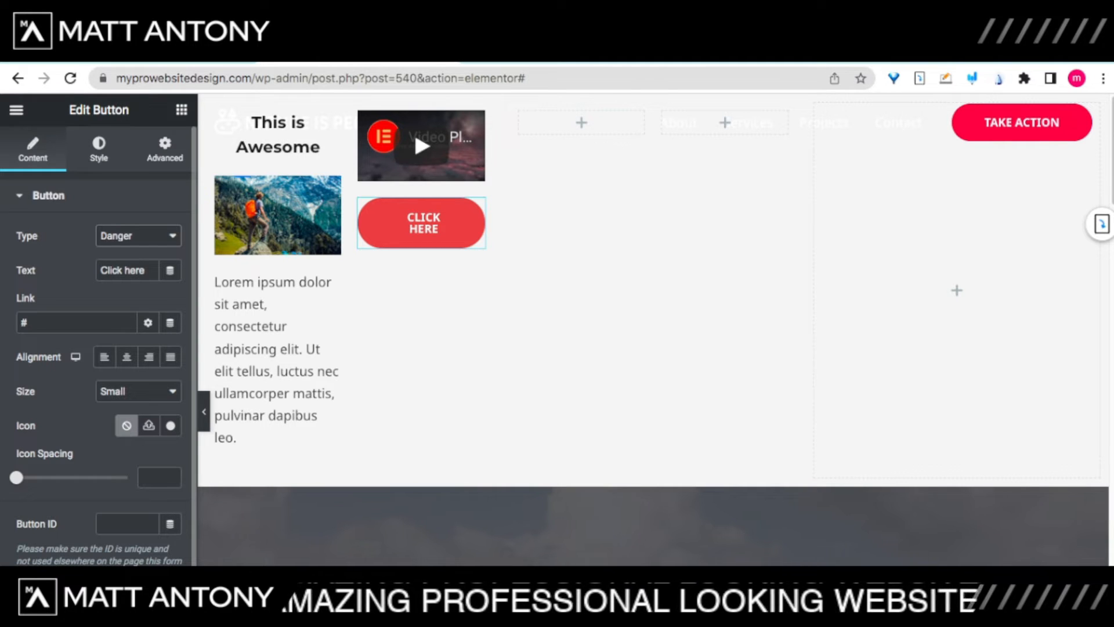
pyautogui.press('Home')
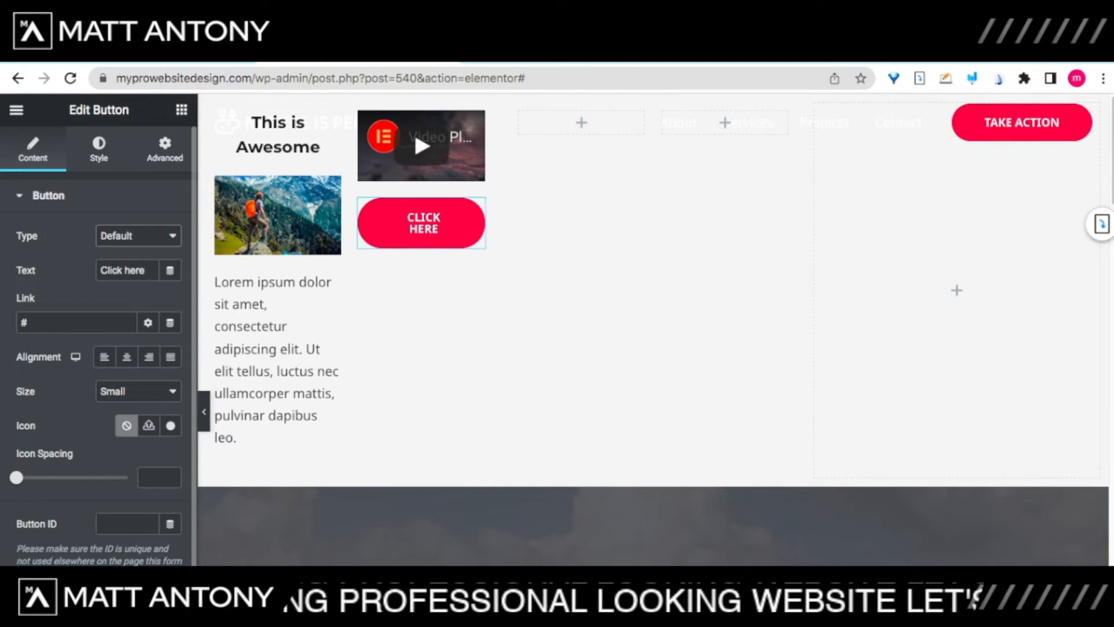
# Step: Select the button's label text, then start editing the button's link
pyautogui.moveTo(148, 270); pyautogui.dragTo(99, 270)
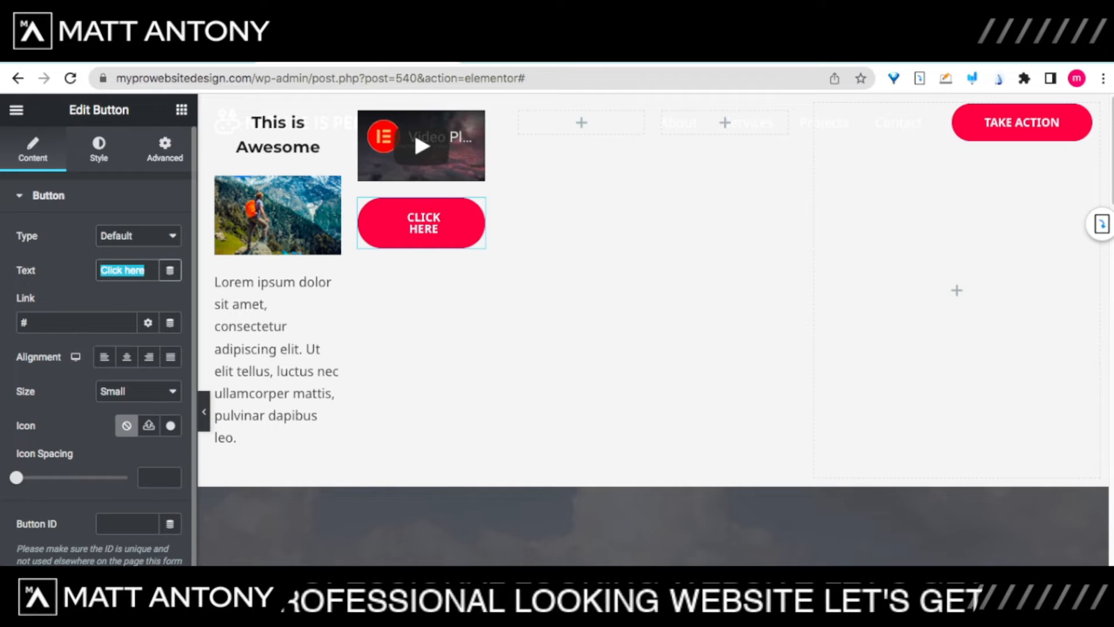
pyautogui.click(70, 284)
pyautogui.click(65, 322)
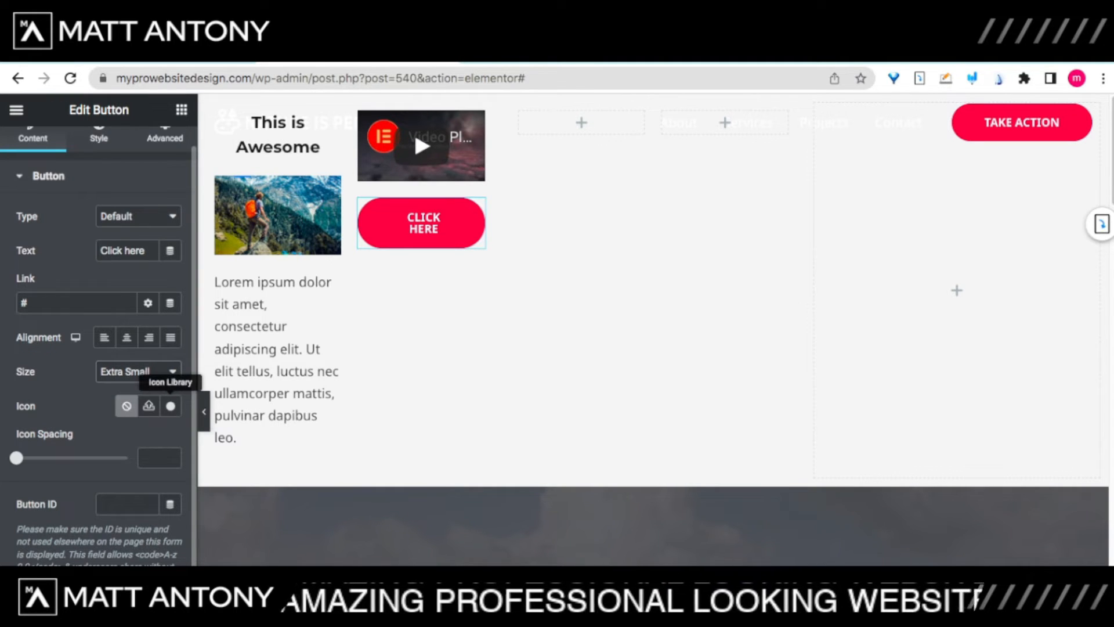
# Step: Insert the arrow-circle-right icon into the button, positioned After the text with 16 spacing
pyautogui.click(170, 406)
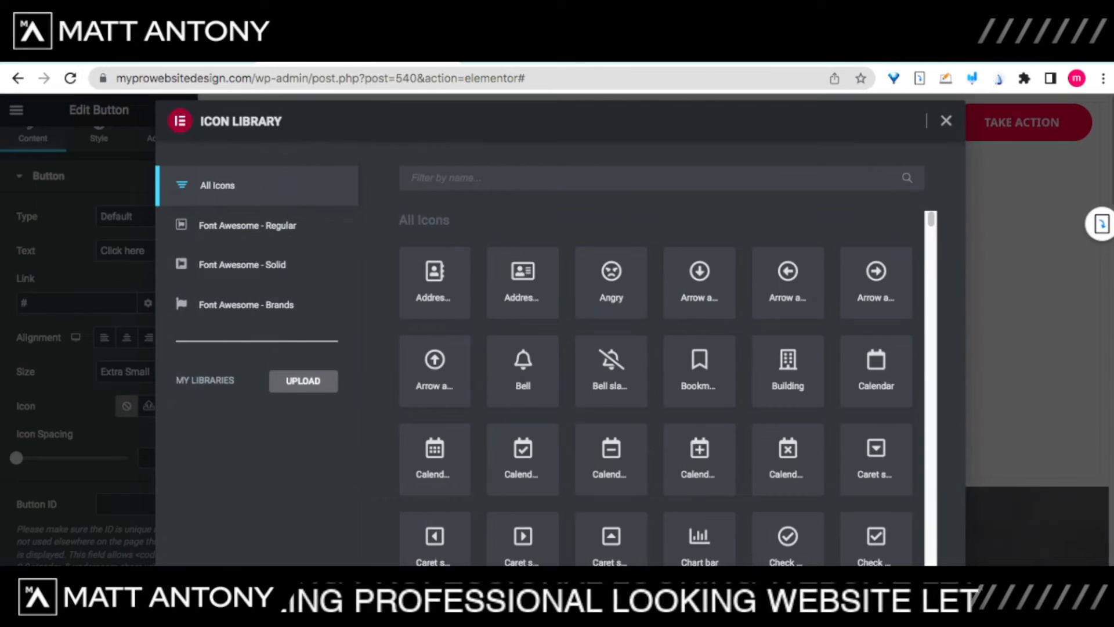
pyautogui.scroll(-10, 656, 371)
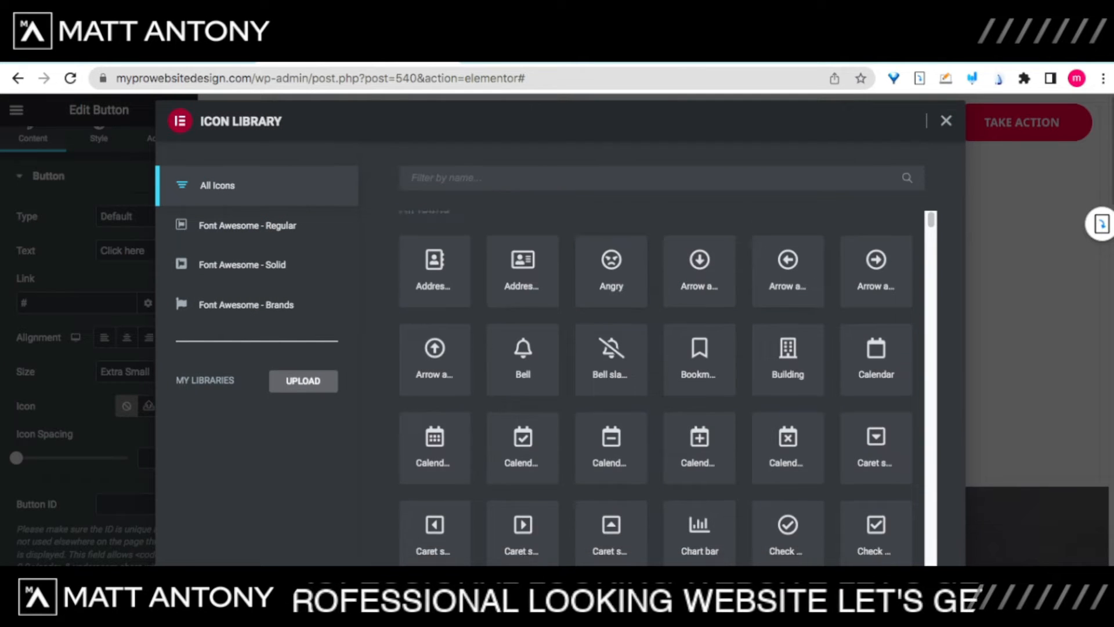
pyautogui.scroll(4, 656, 372)
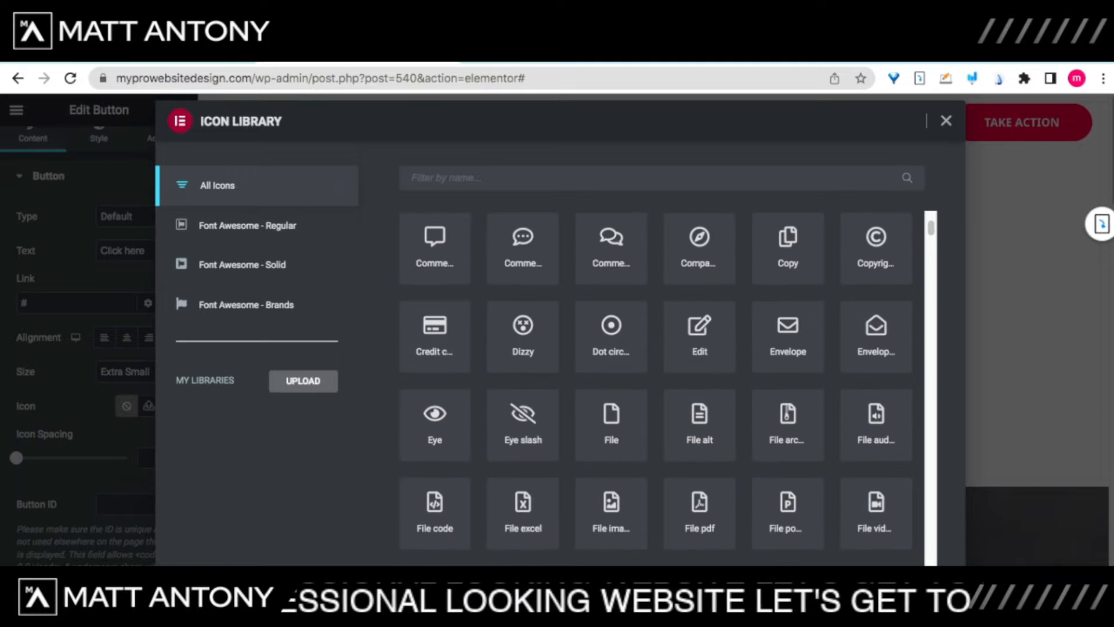
pyautogui.scroll(-2, 656, 371)
pyautogui.scroll(6, 656, 372)
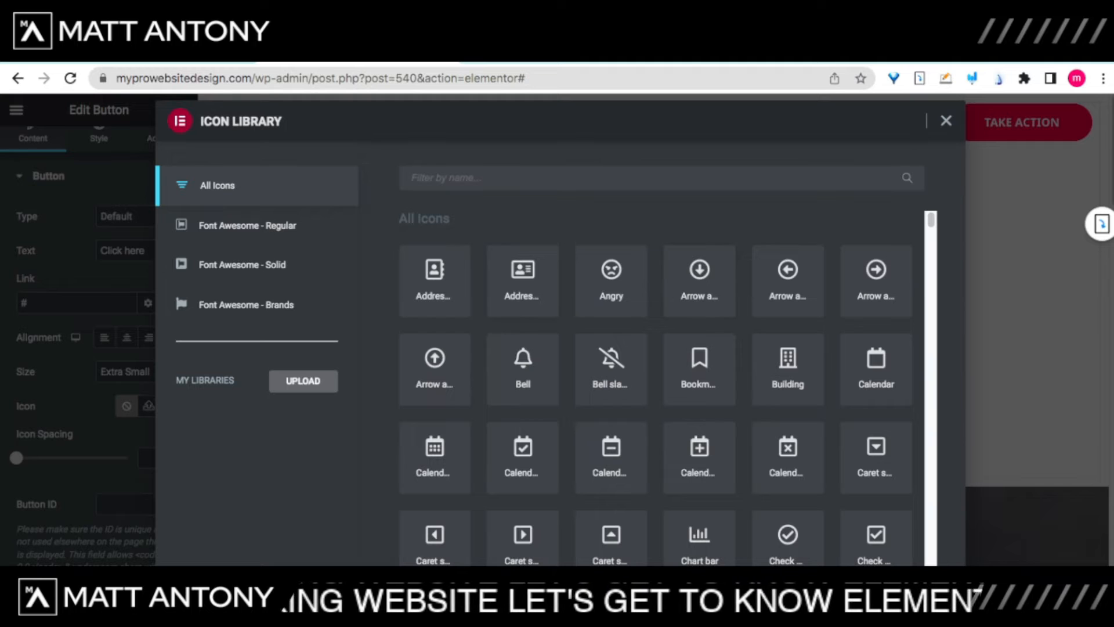
pyautogui.click(875, 281)
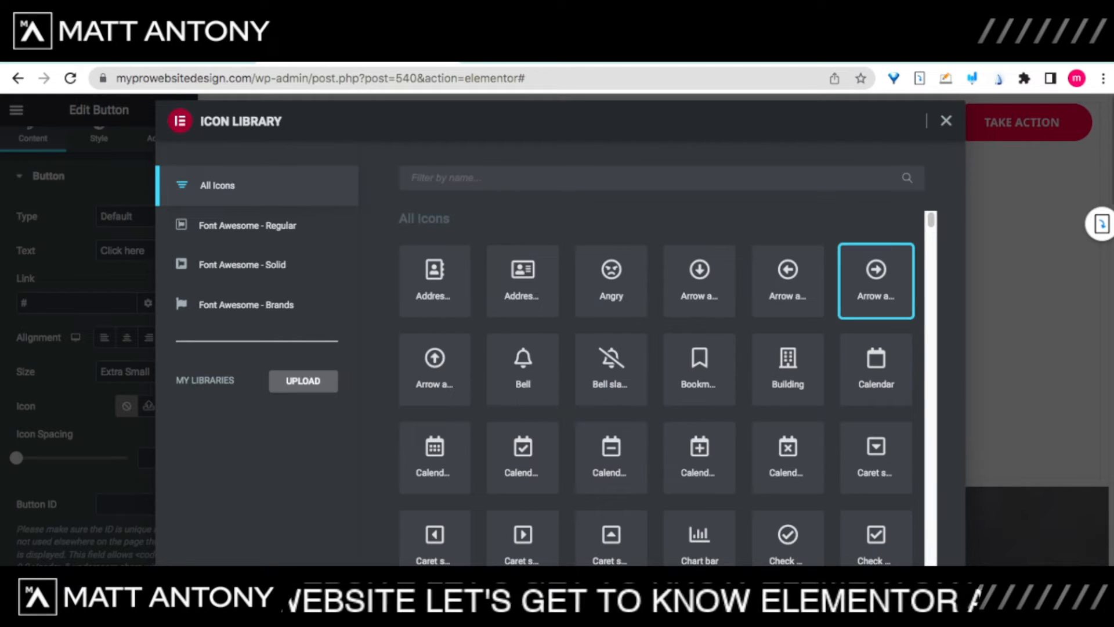
pyautogui.click(924, 597)
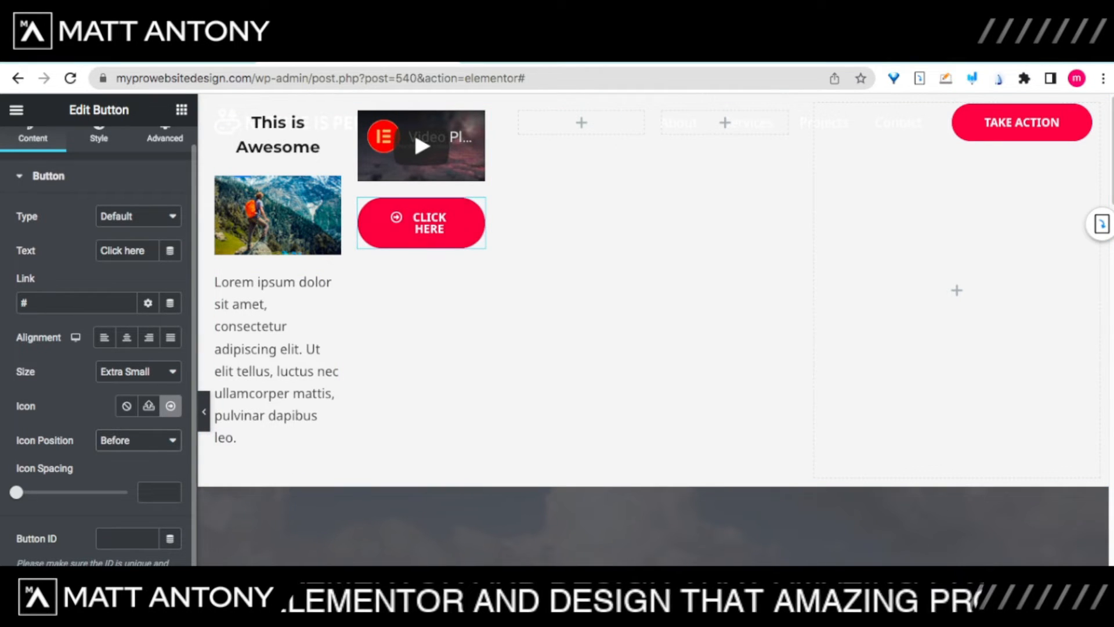
pyautogui.click(124, 454)
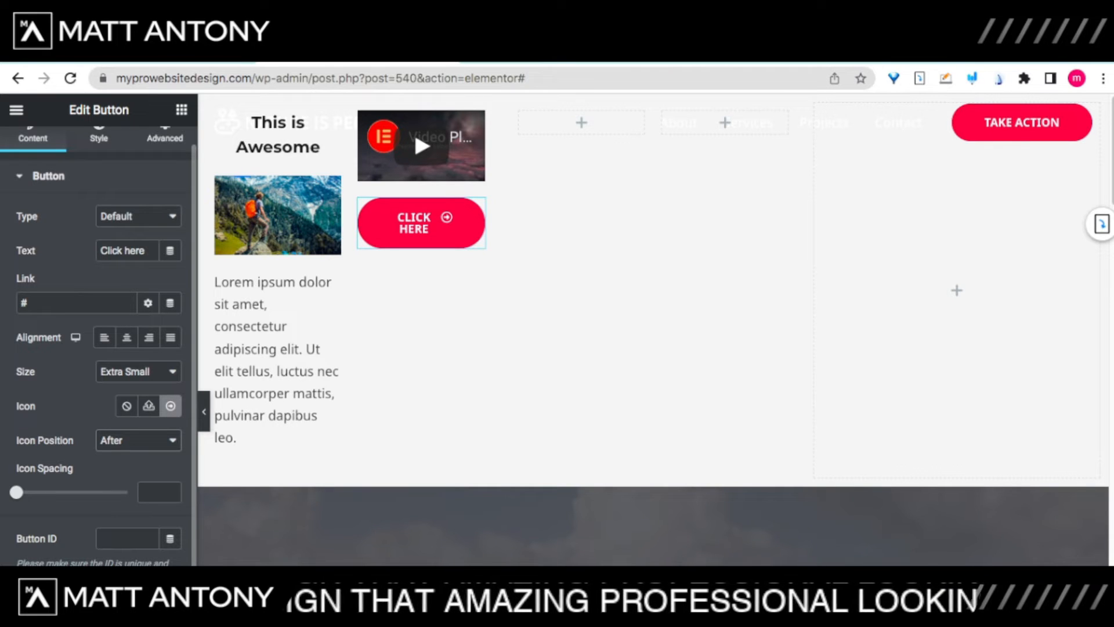
pyautogui.moveTo(16, 492); pyautogui.dragTo(43, 492)
# Step: Edit the button label from 'Click here' down to just 'Click'
pyautogui.click(99, 138)
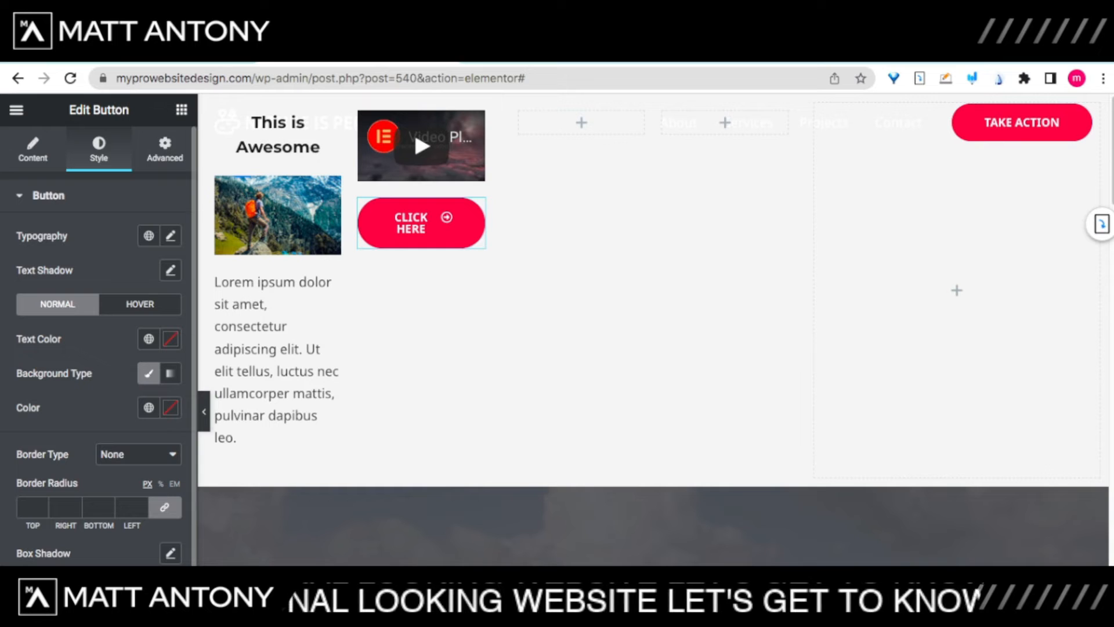
pyautogui.click(33, 149)
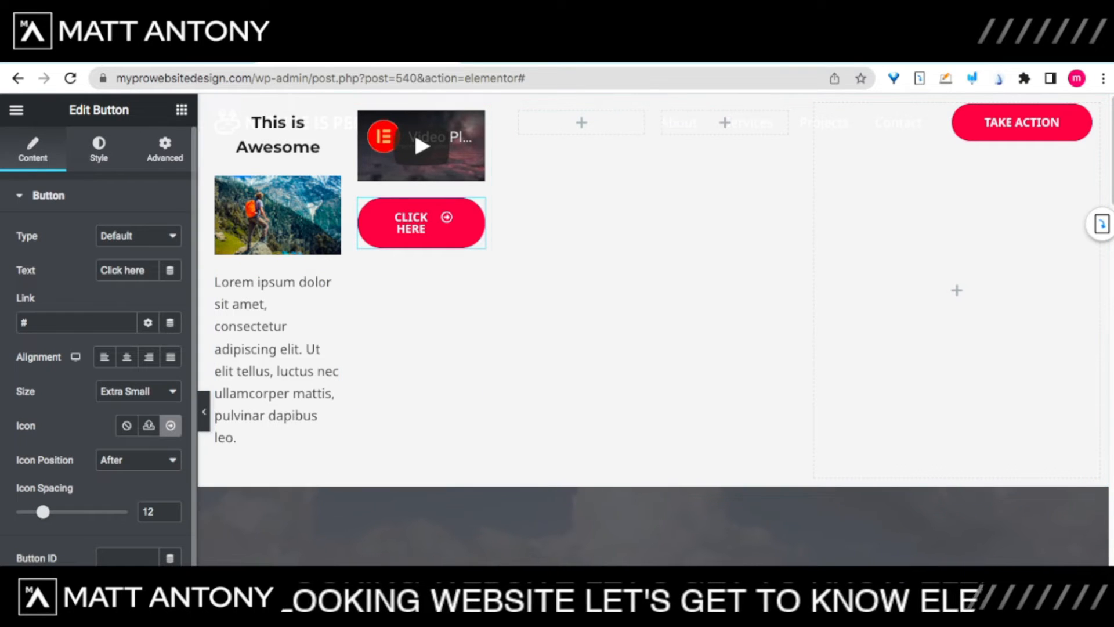
pyautogui.moveTo(124, 271); pyautogui.dragTo(145, 271)
pyautogui.press('BackSpace')
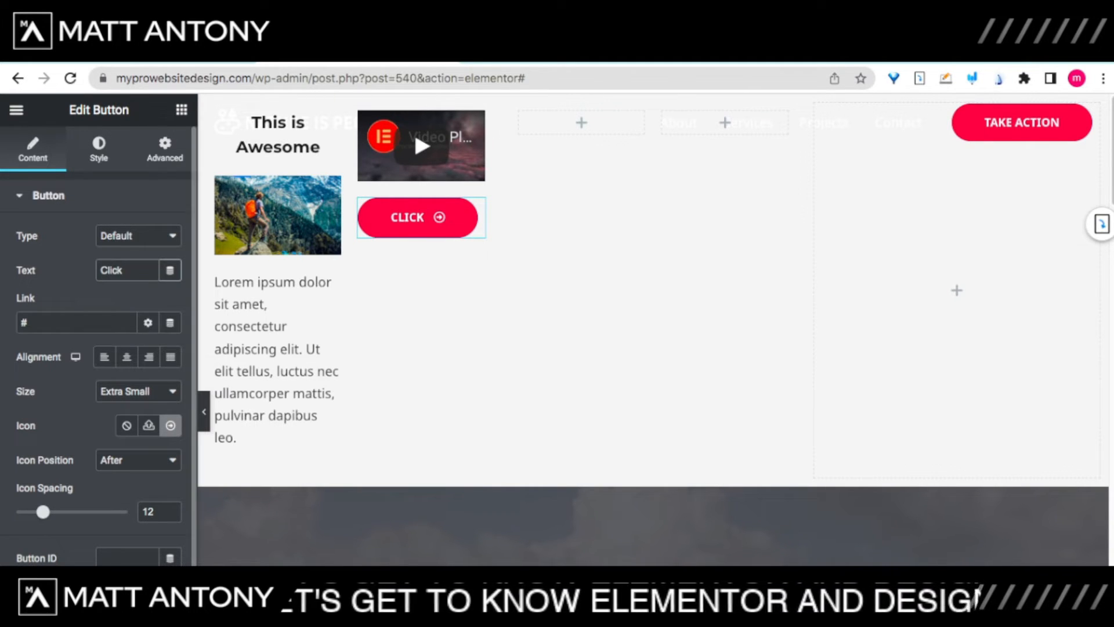
pyautogui.write('HER')
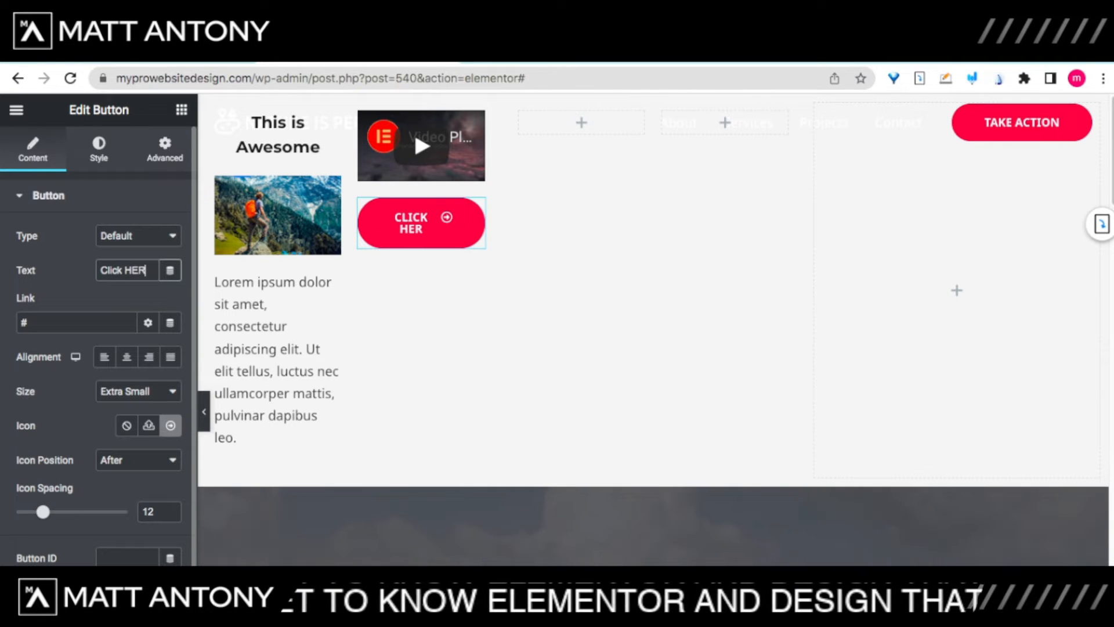
pyautogui.press('BackSpace')
pyautogui.press('BackSpace')
pyautogui.write('ere')
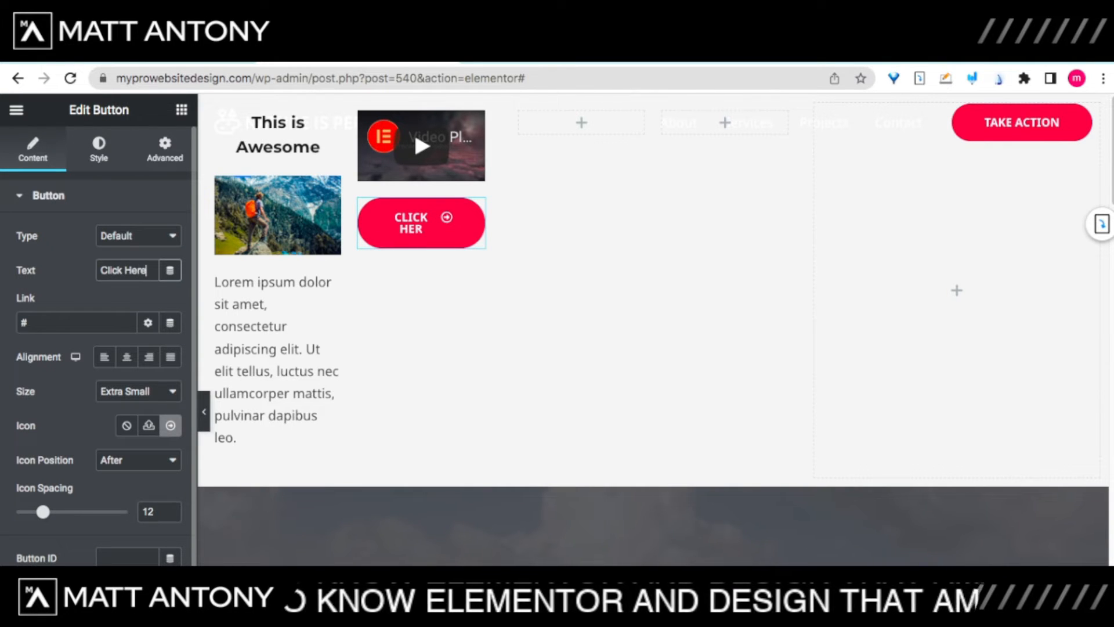
pyautogui.click(48, 195)
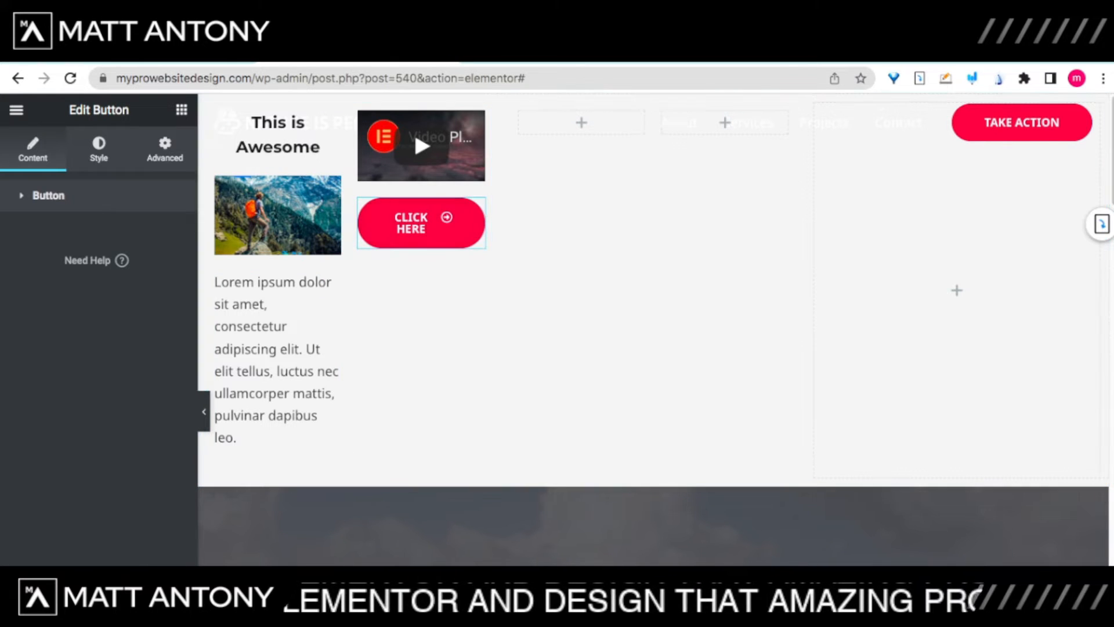
pyautogui.click(48, 195)
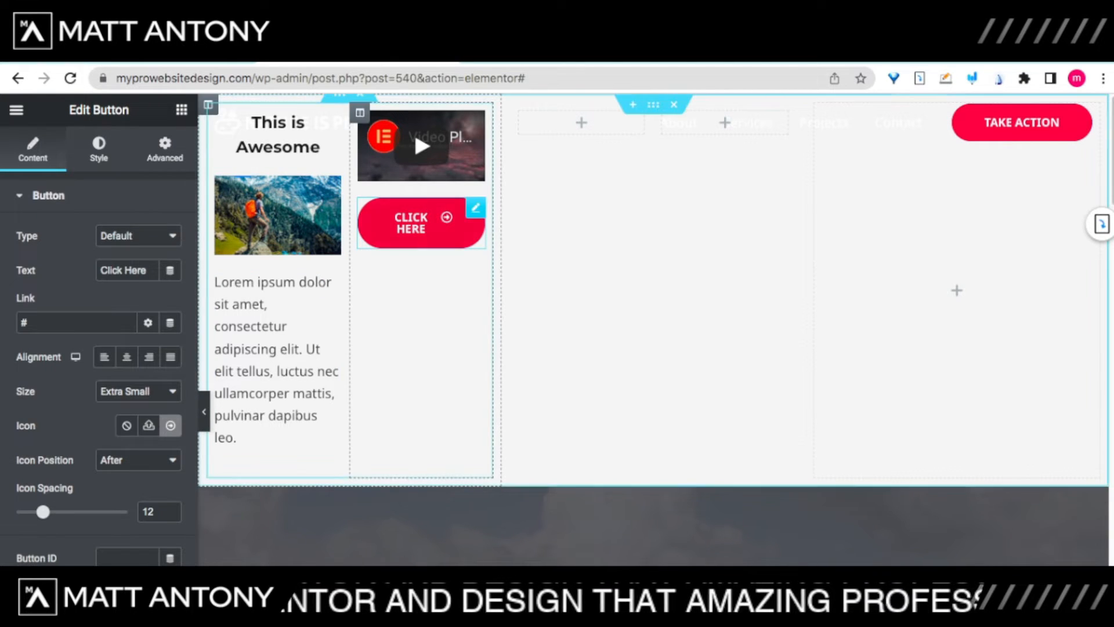
pyautogui.click(132, 270)
pyautogui.moveTo(122, 271); pyautogui.dragTo(148, 270)
pyautogui.press('BackSpace')
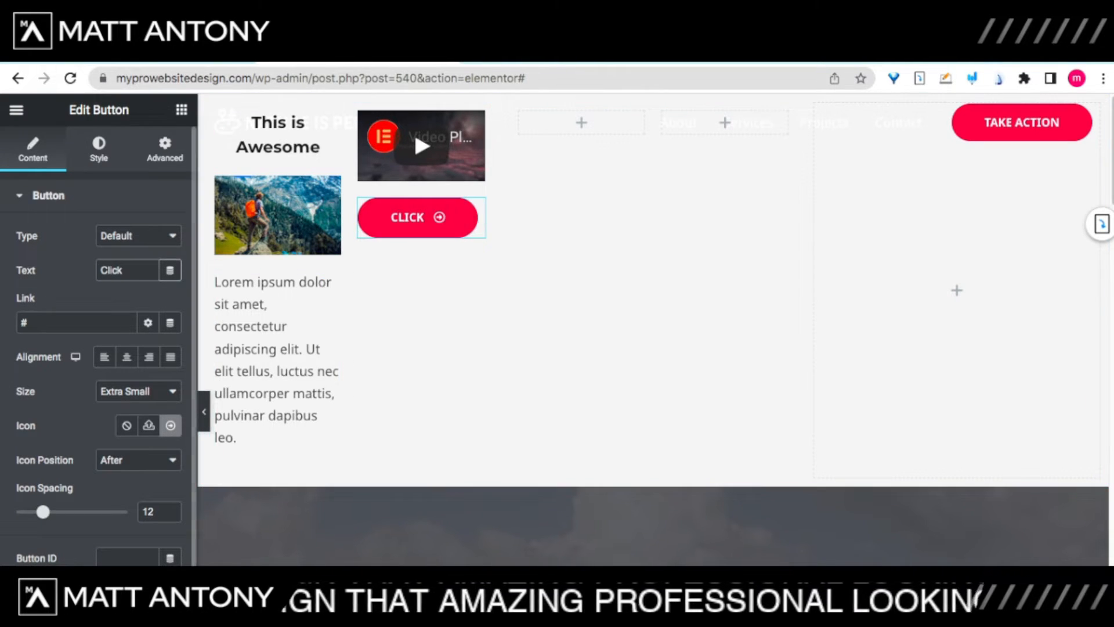
pyautogui.click(99, 150)
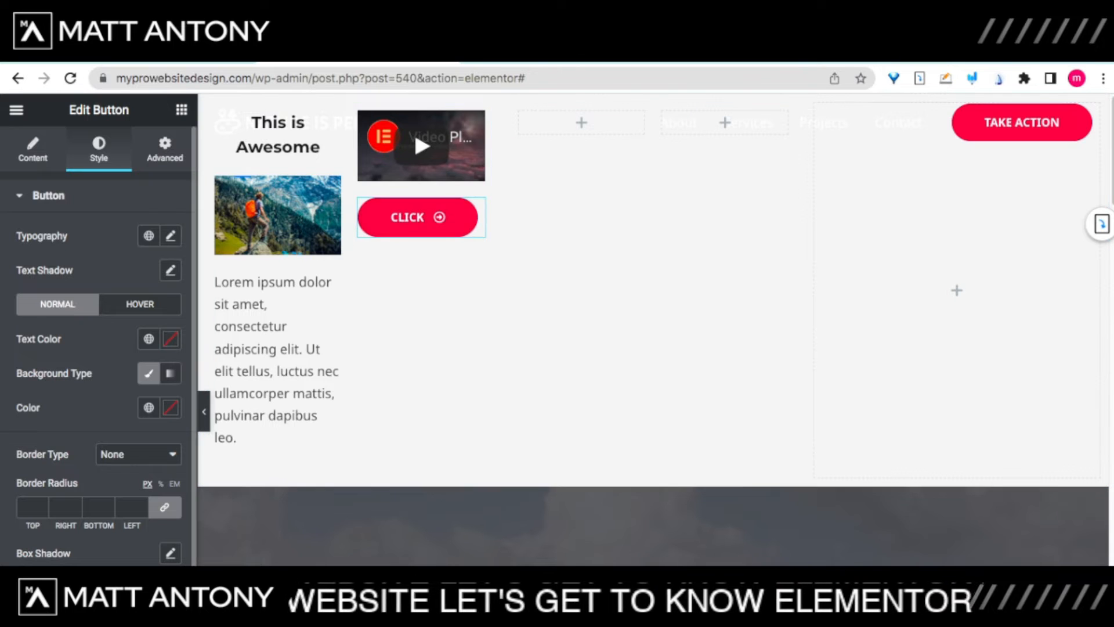
# Step: Give the button a box shadow in a very dark blue at about 0.6 opacity
pyautogui.scroll(-1, 100, 346)
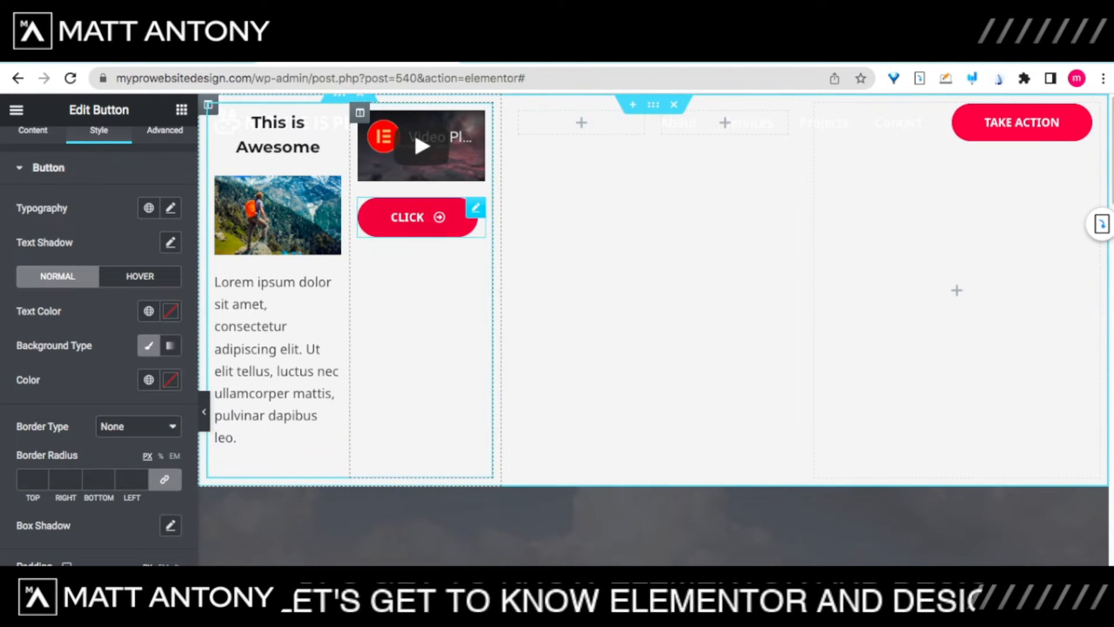
pyautogui.scroll(-1, 100, 346)
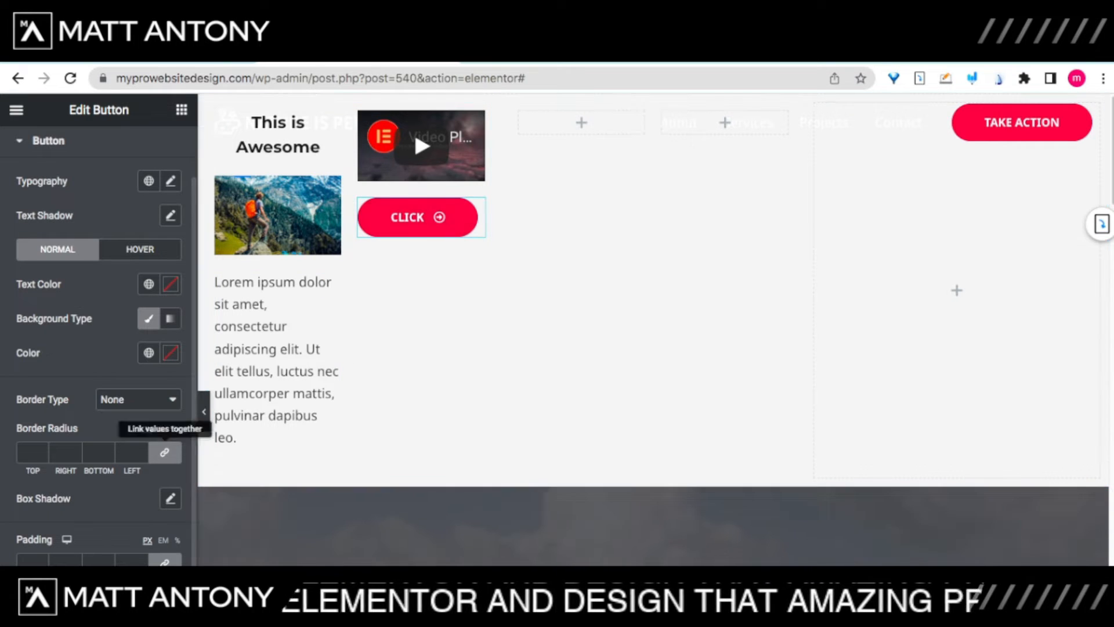
pyautogui.click(170, 498)
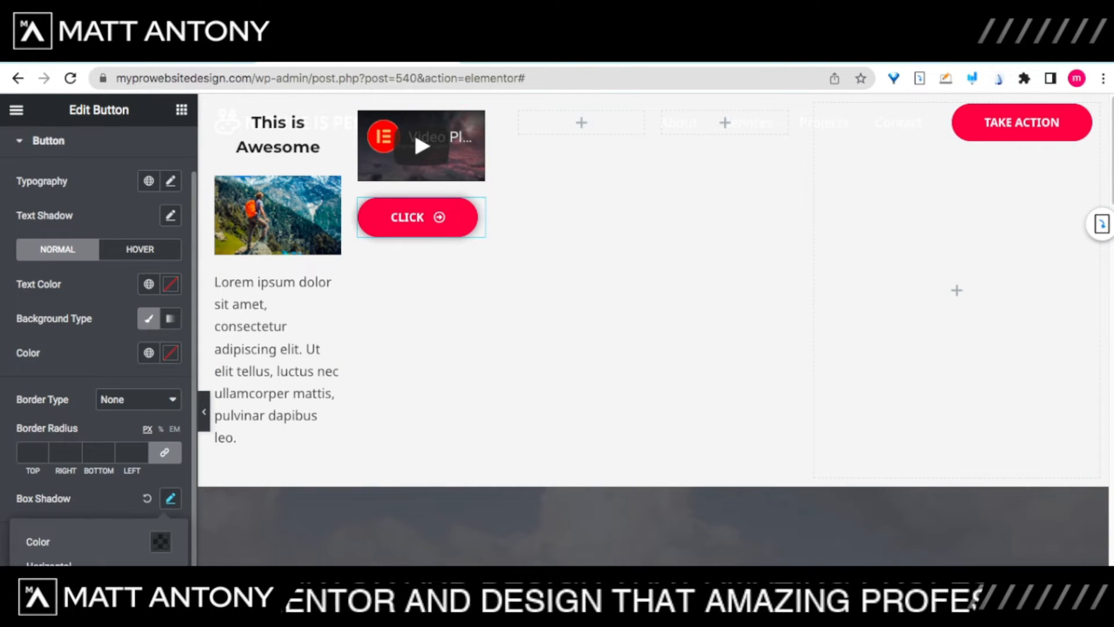
pyautogui.click(161, 541)
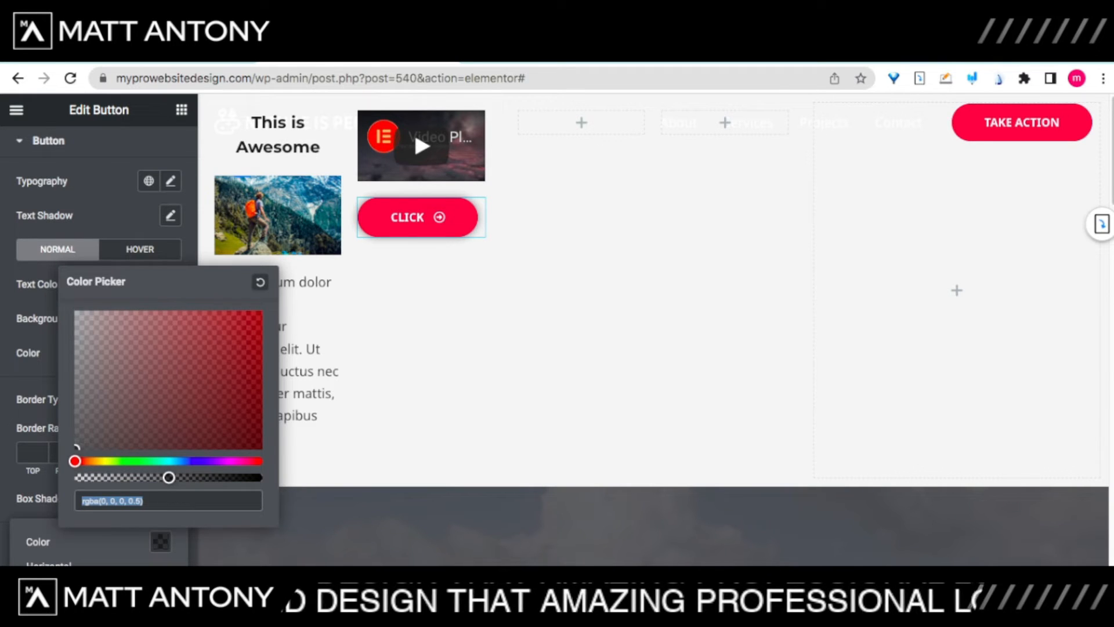
pyautogui.click(181, 460)
pyautogui.click(242, 335)
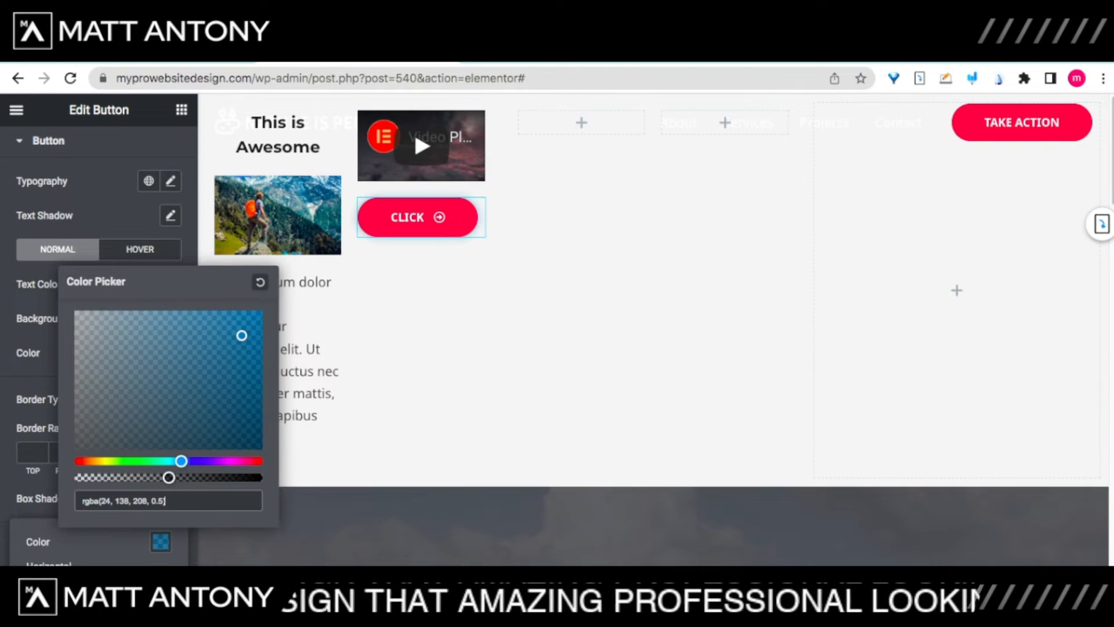
pyautogui.click(257, 433)
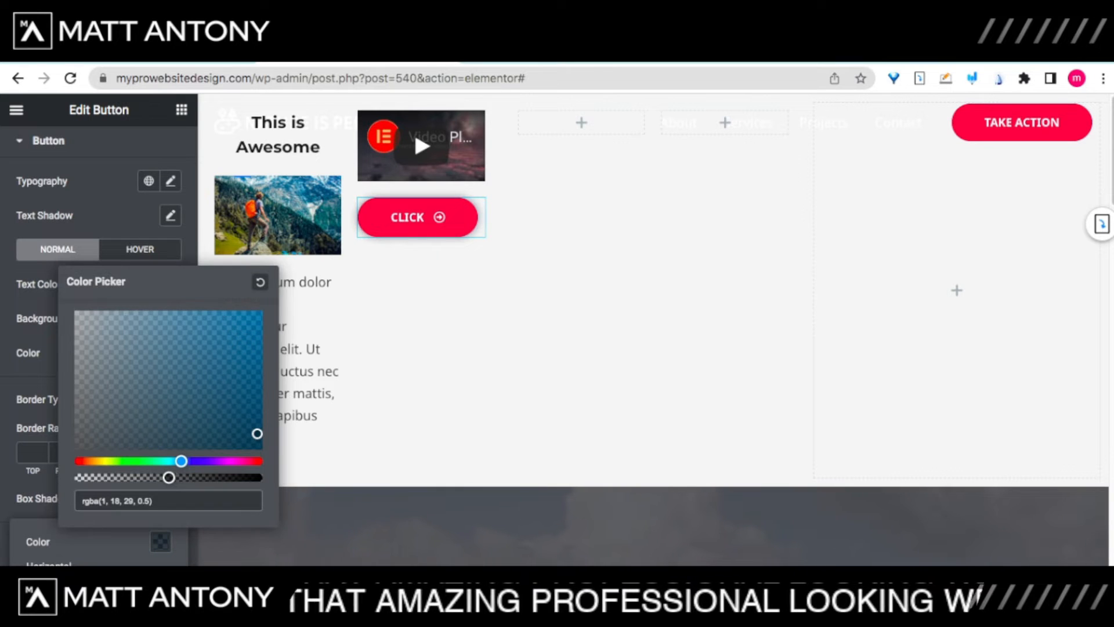
pyautogui.moveTo(169, 477)
pyautogui.mouseDown()
pyautogui.moveTo(263, 477)
pyautogui.moveTo(186, 477)
pyautogui.mouseUp()
pyautogui.scroll(-2, 186, 244)
pyautogui.click(187, 244)
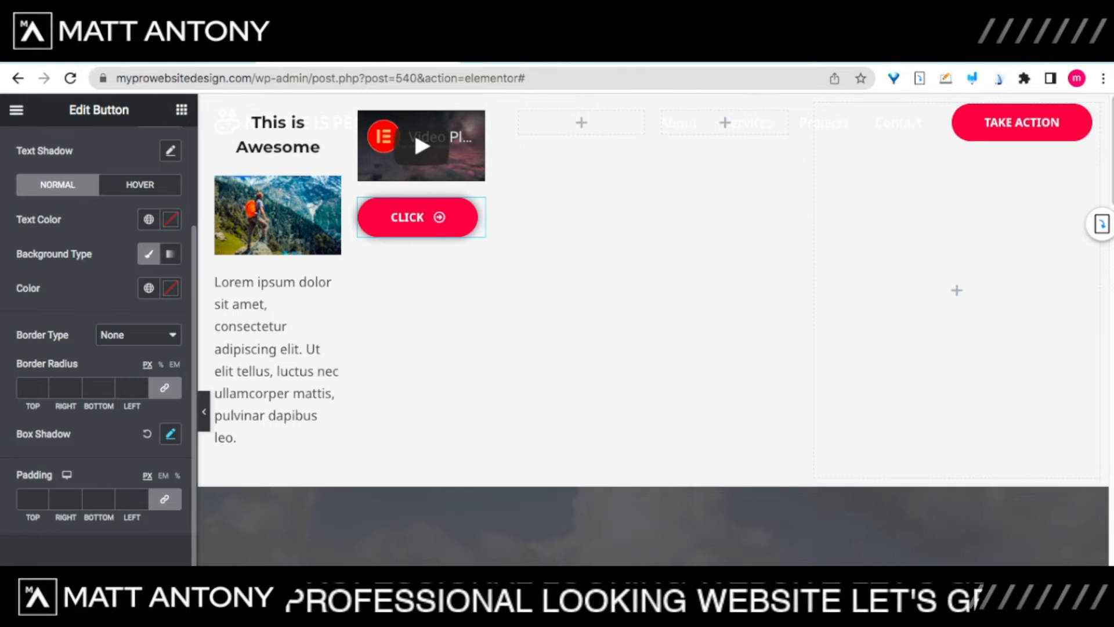
# Step: Set the shadow's horizontal offset to 5 and vertical offset to 8, and make it more transparent
pyautogui.click(170, 434)
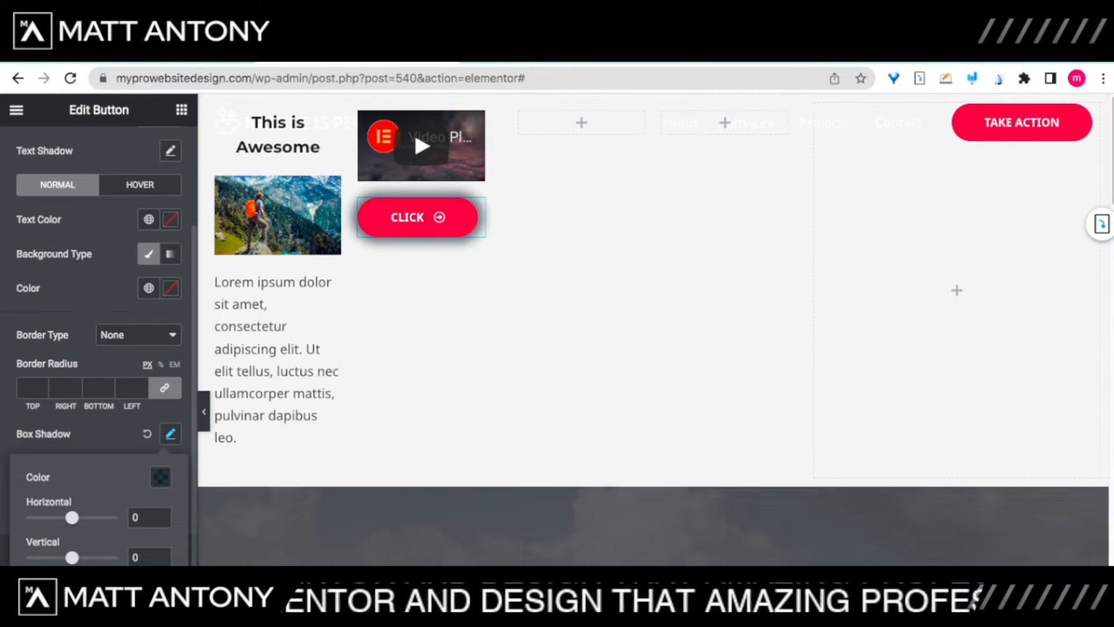
pyautogui.moveTo(72, 517)
pyautogui.mouseDown()
pyautogui.moveTo(96, 517)
pyautogui.moveTo(50, 517)
pyautogui.moveTo(74, 517)
pyautogui.mouseUp()
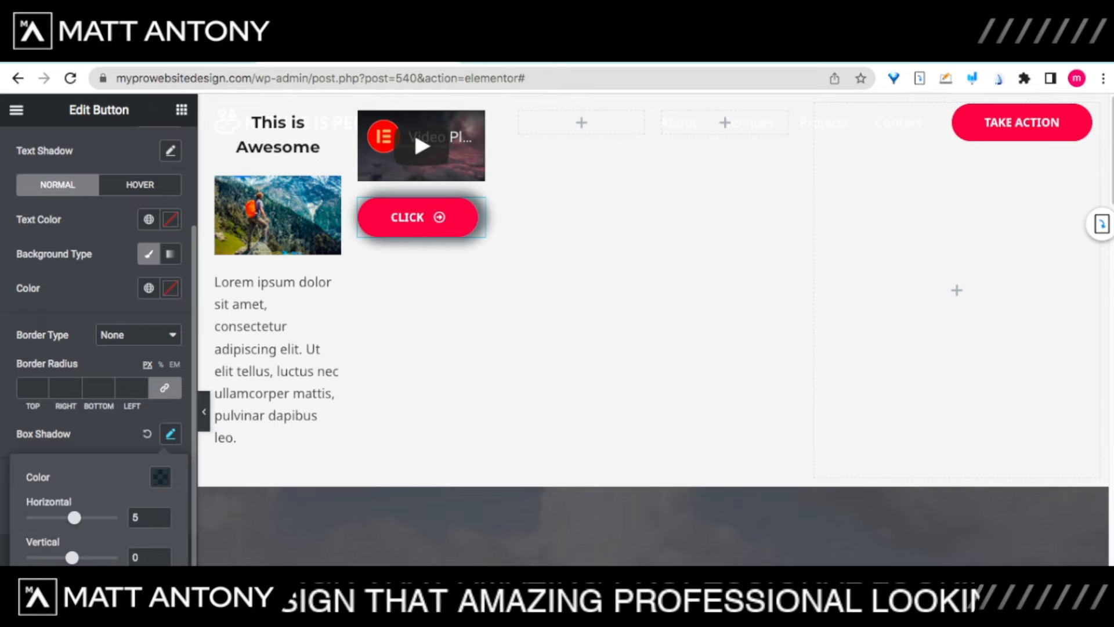
pyautogui.moveTo(72, 557)
pyautogui.mouseDown()
pyautogui.moveTo(89, 557)
pyautogui.moveTo(76, 557)
pyautogui.mouseUp()
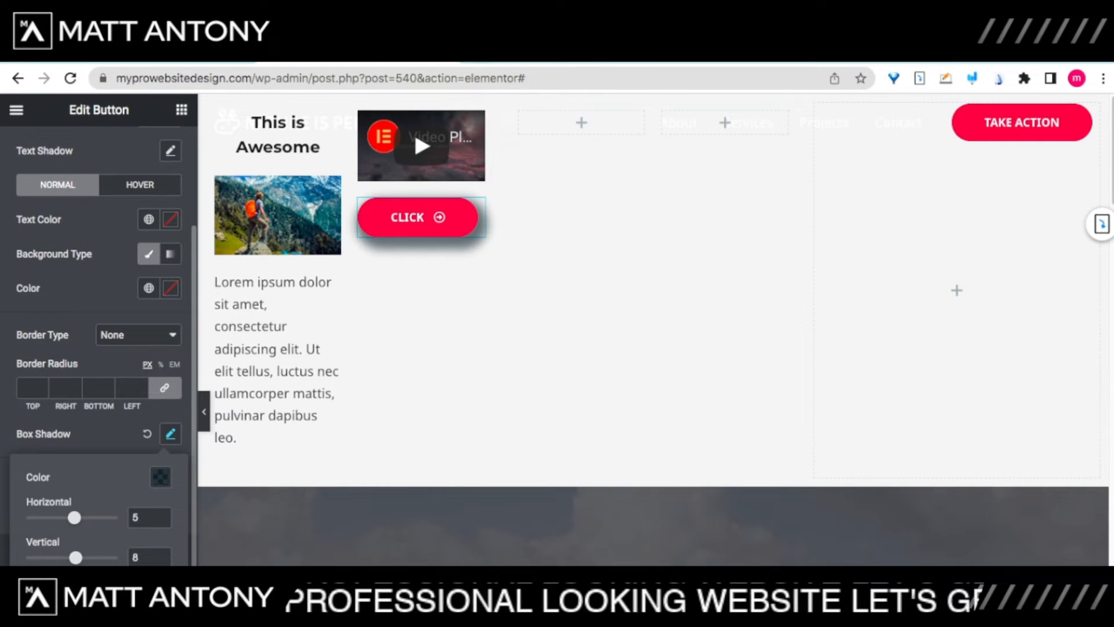
pyautogui.click(160, 477)
pyautogui.moveTo(185, 412); pyautogui.dragTo(148, 413)
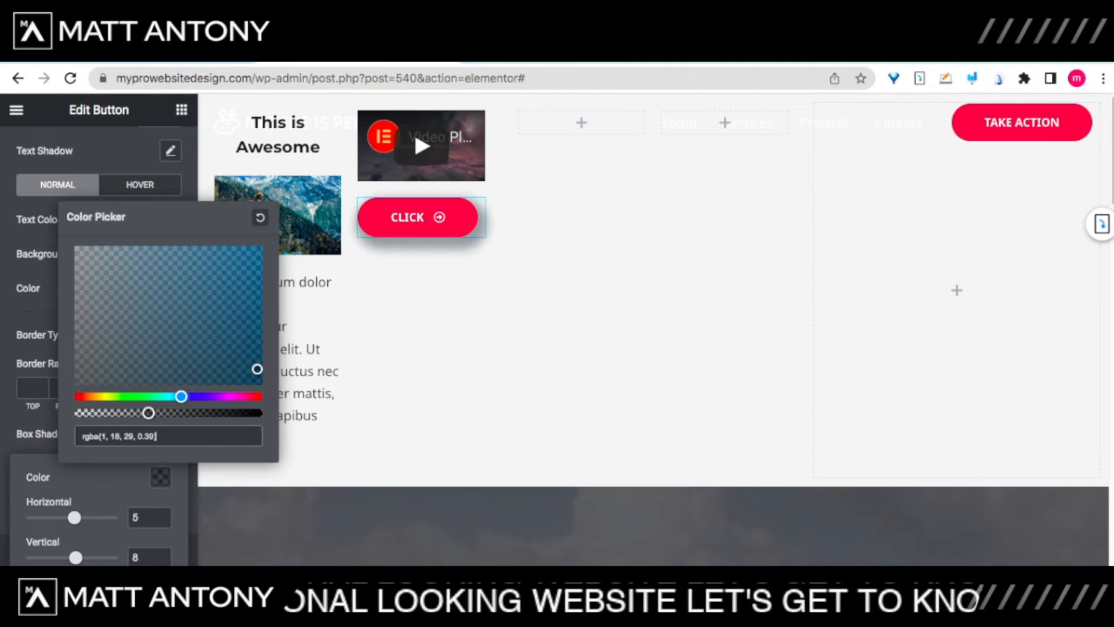
pyautogui.click(161, 477)
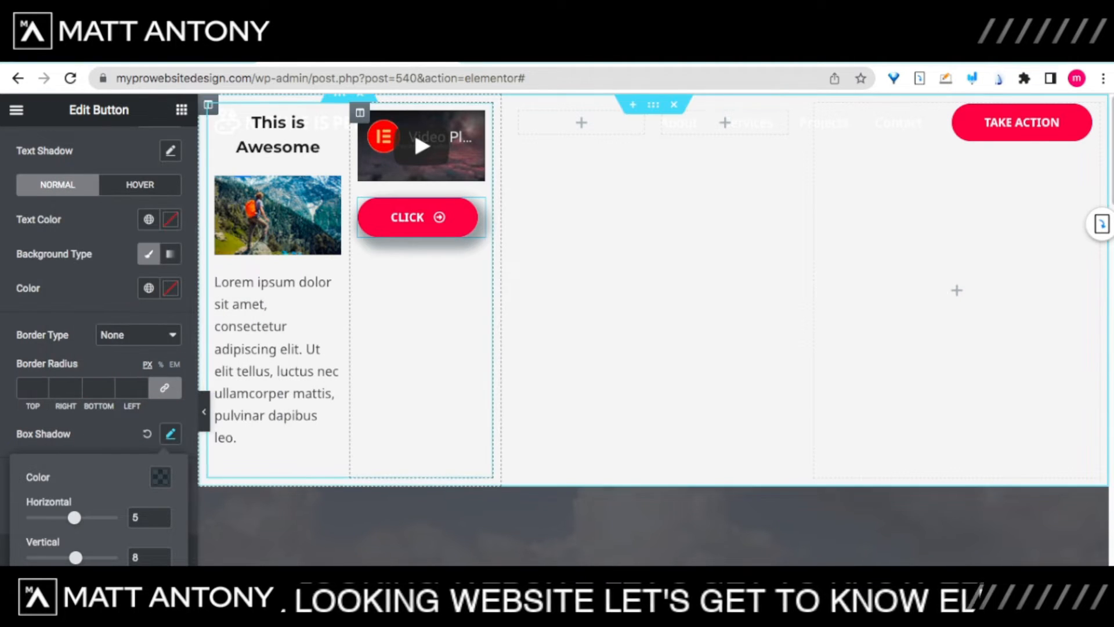
pyautogui.click(423, 342)
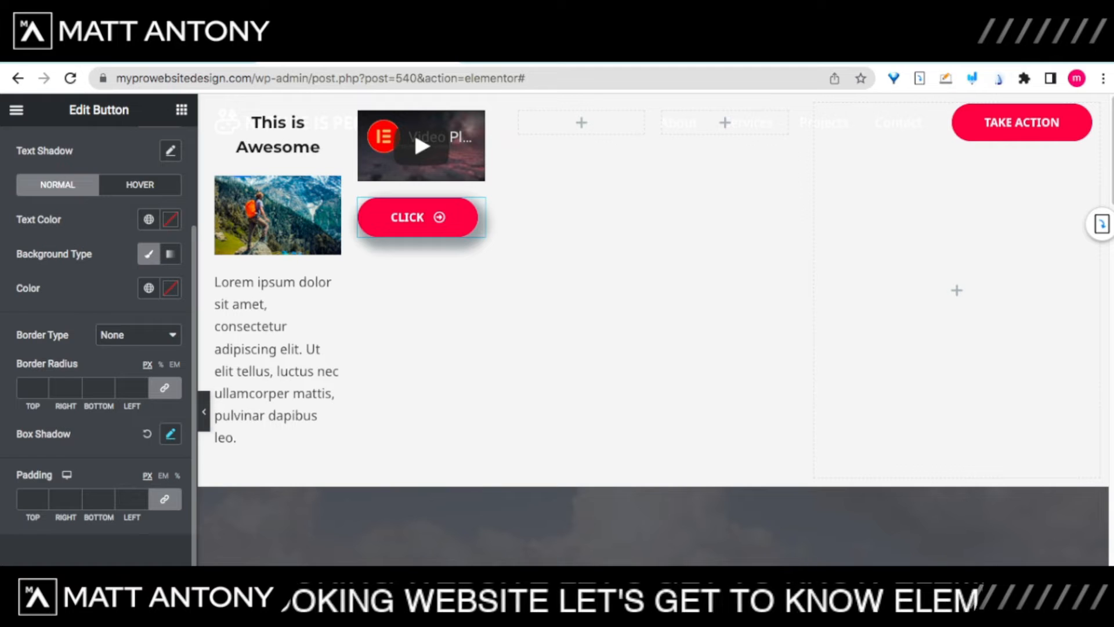
# Step: Set the button's hover text colour to bright cyan
pyautogui.click(140, 185)
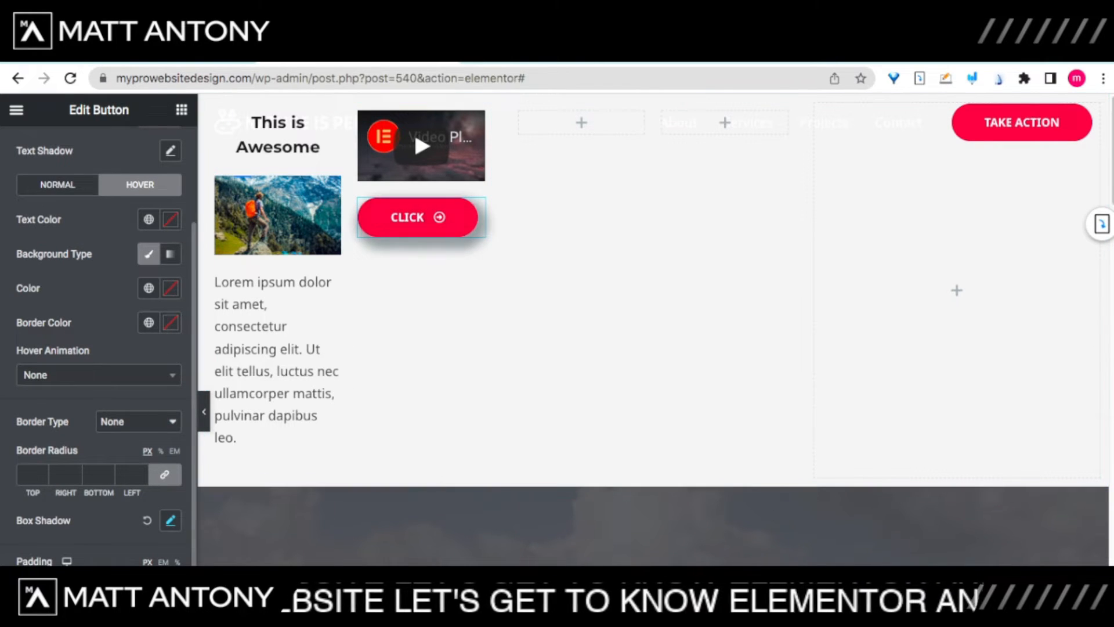
pyautogui.click(170, 219)
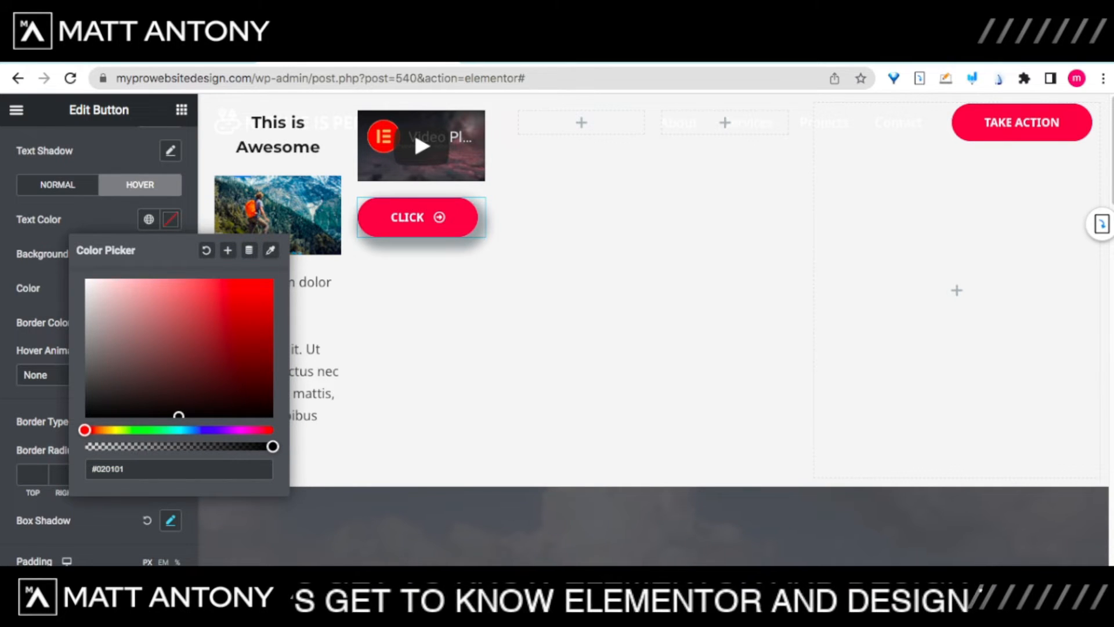
pyautogui.click(180, 429)
pyautogui.click(252, 294)
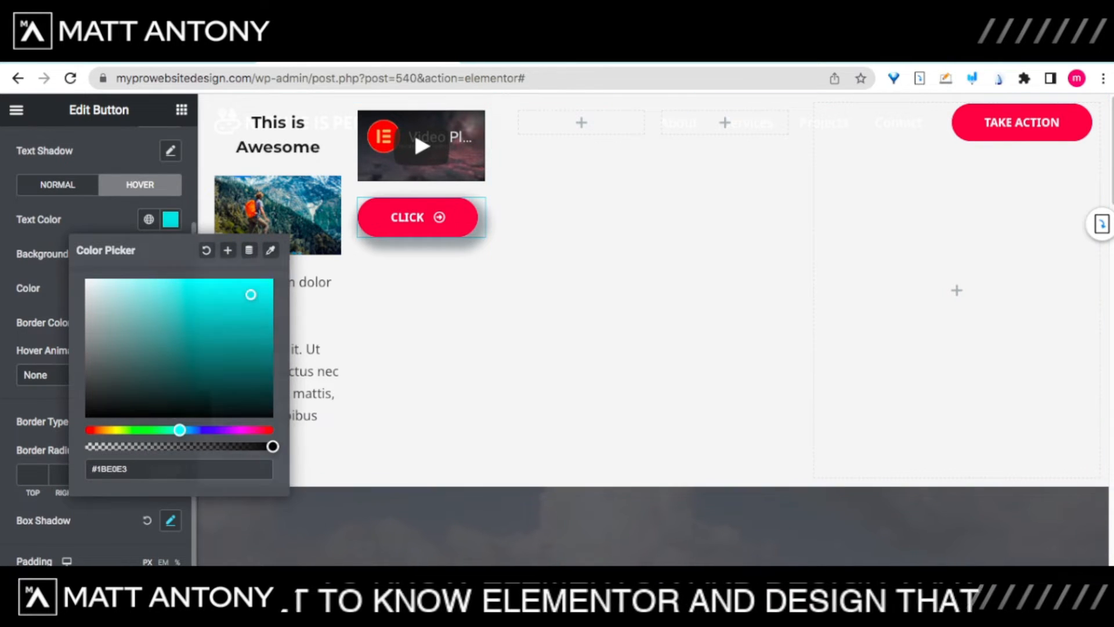
pyautogui.click(171, 219)
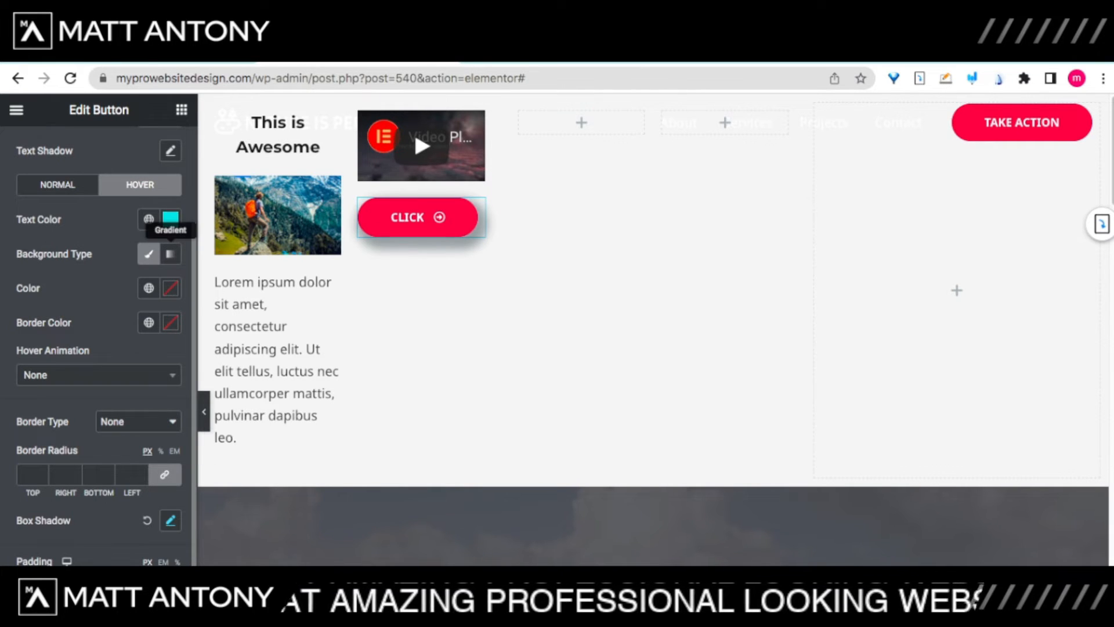
# Step: Make the hover background a gradient with bright purple as the first colour
pyautogui.click(170, 253)
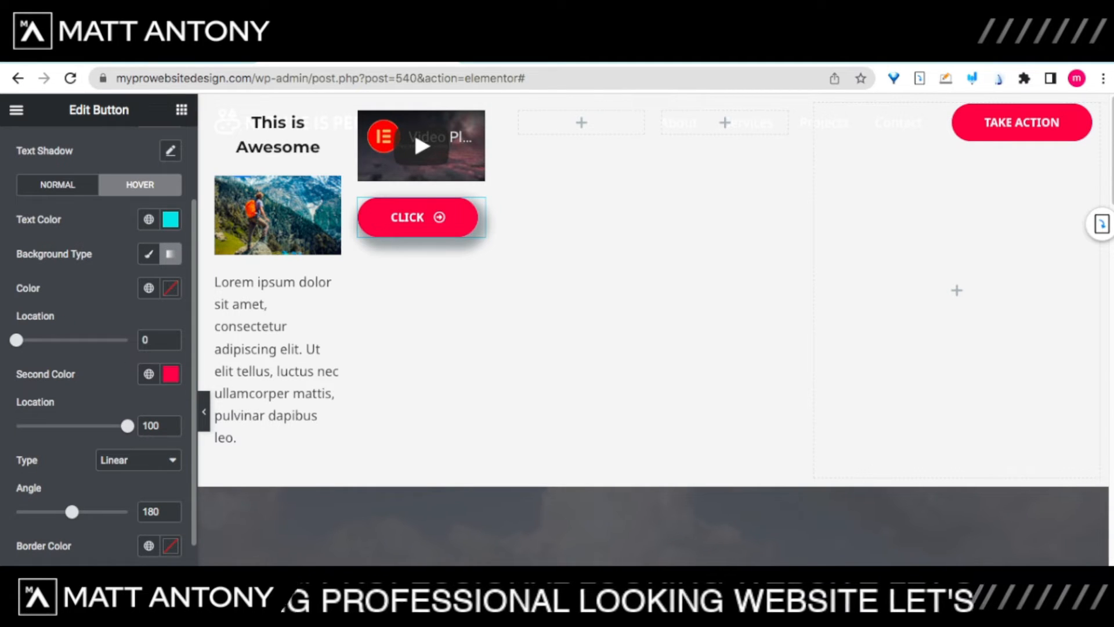
pyautogui.click(170, 288)
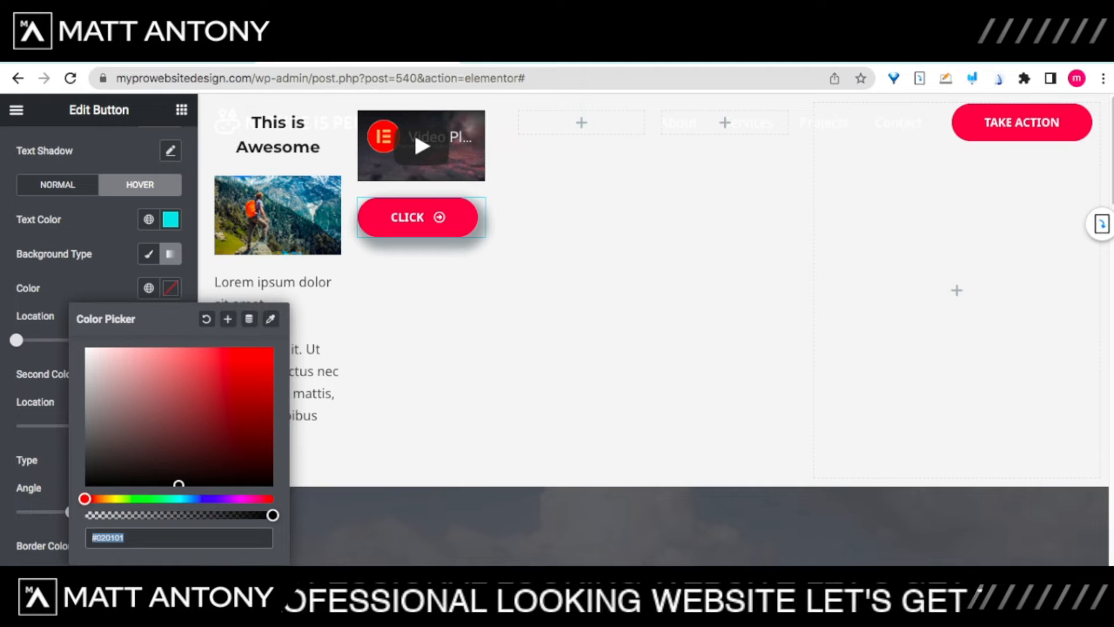
pyautogui.click(205, 498)
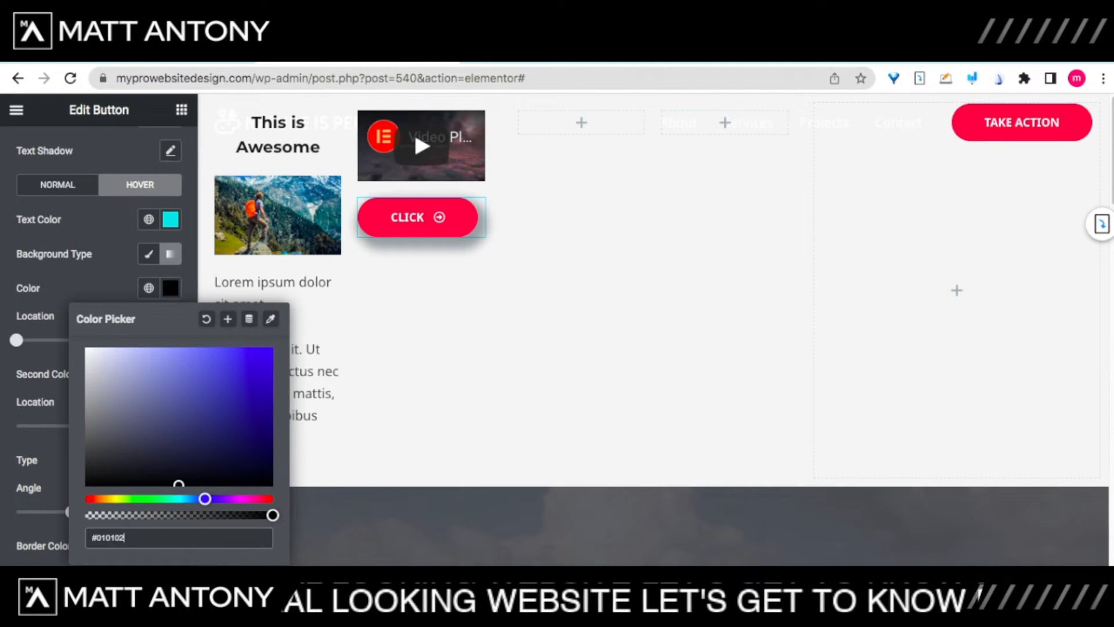
pyautogui.click(234, 499)
pyautogui.click(254, 374)
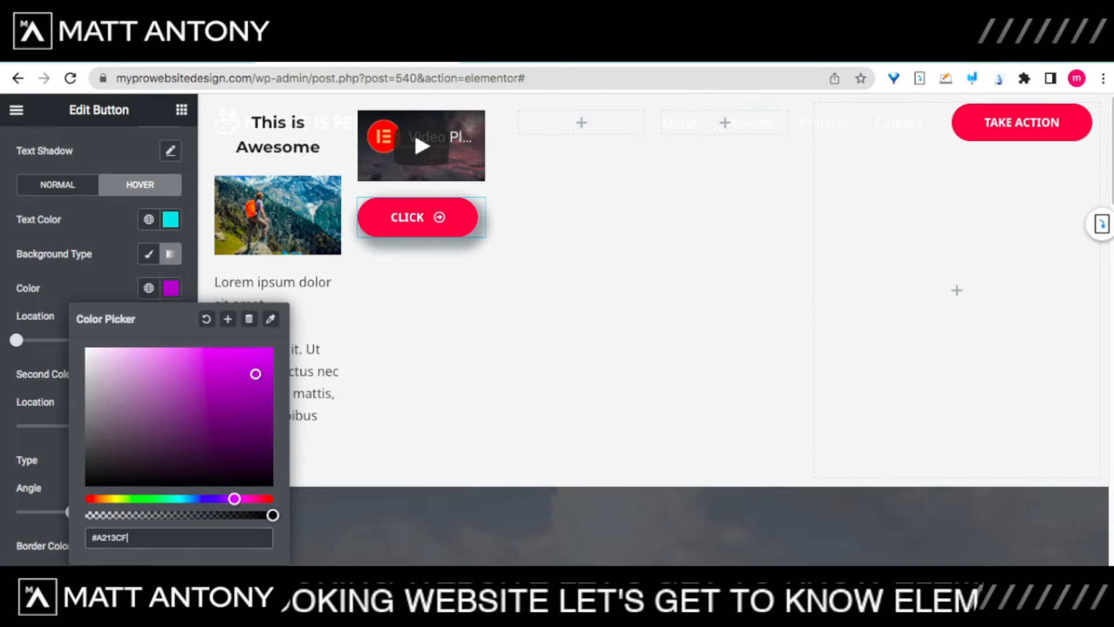
pyautogui.click(116, 288)
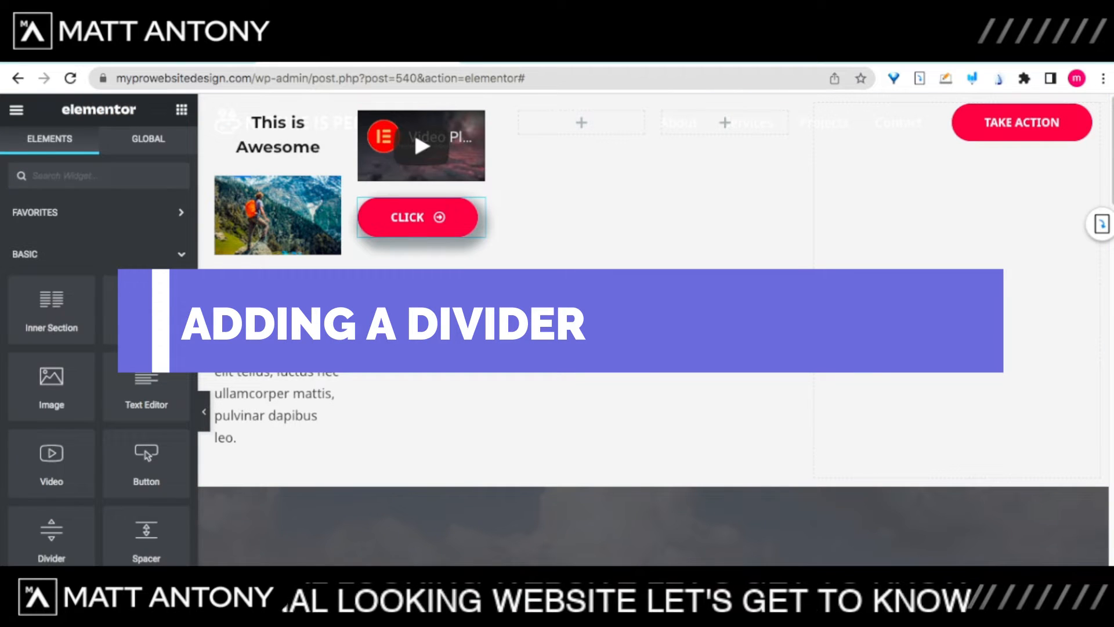
# Step: Add a Divider at the top of the section and set its style to Leaves
pyautogui.scroll(-2, 146, 424)
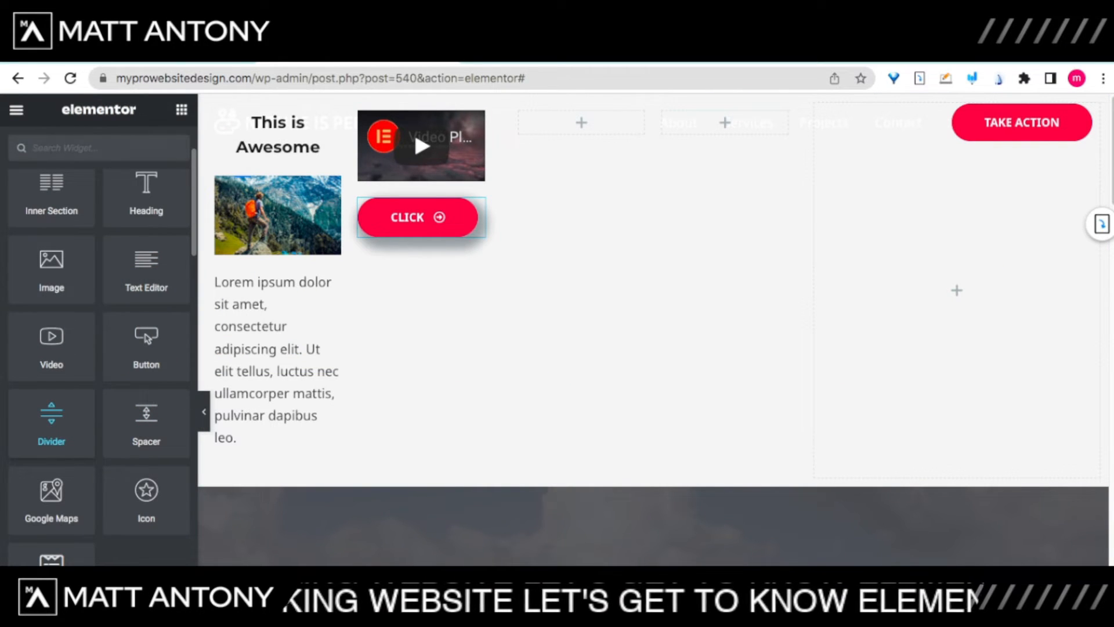
pyautogui.moveTo(51, 424); pyautogui.dragTo(420, 116)
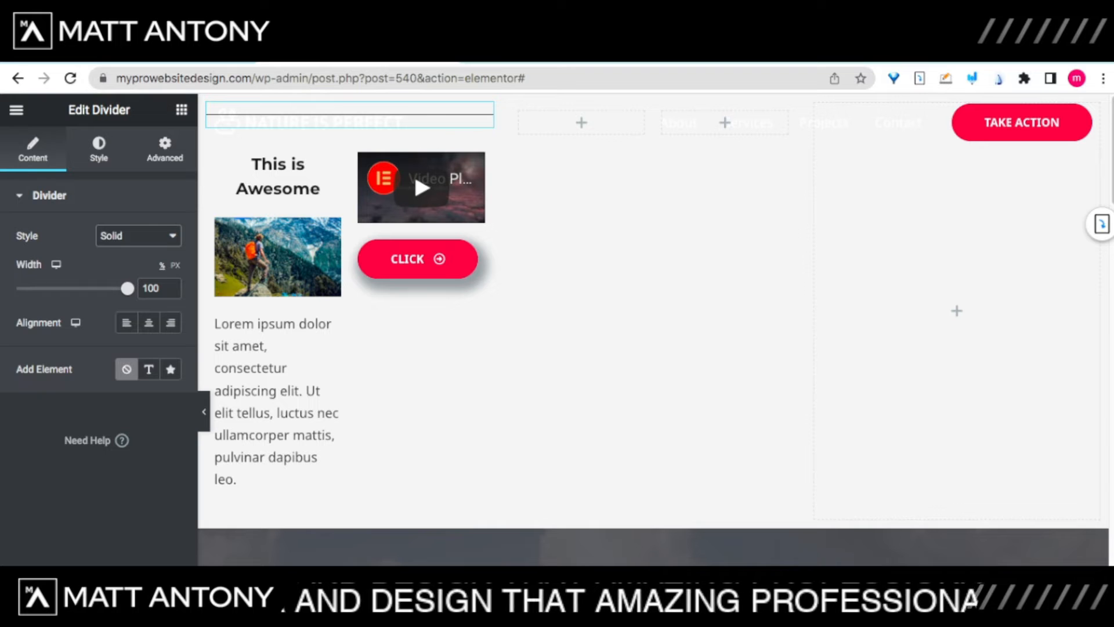
pyautogui.click(125, 383)
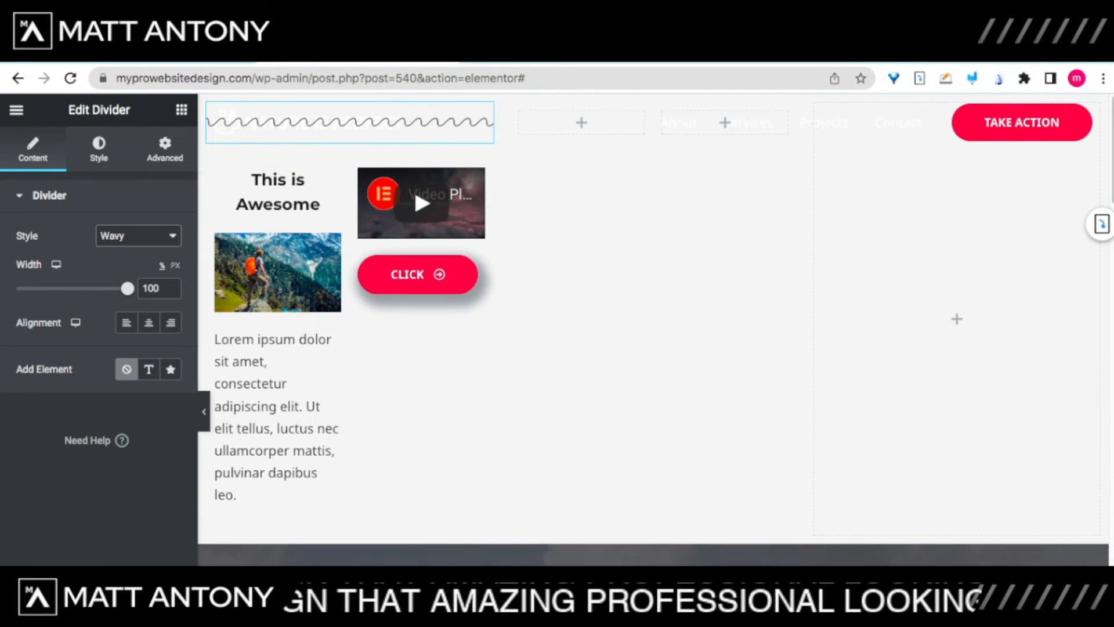
pyautogui.click(125, 459)
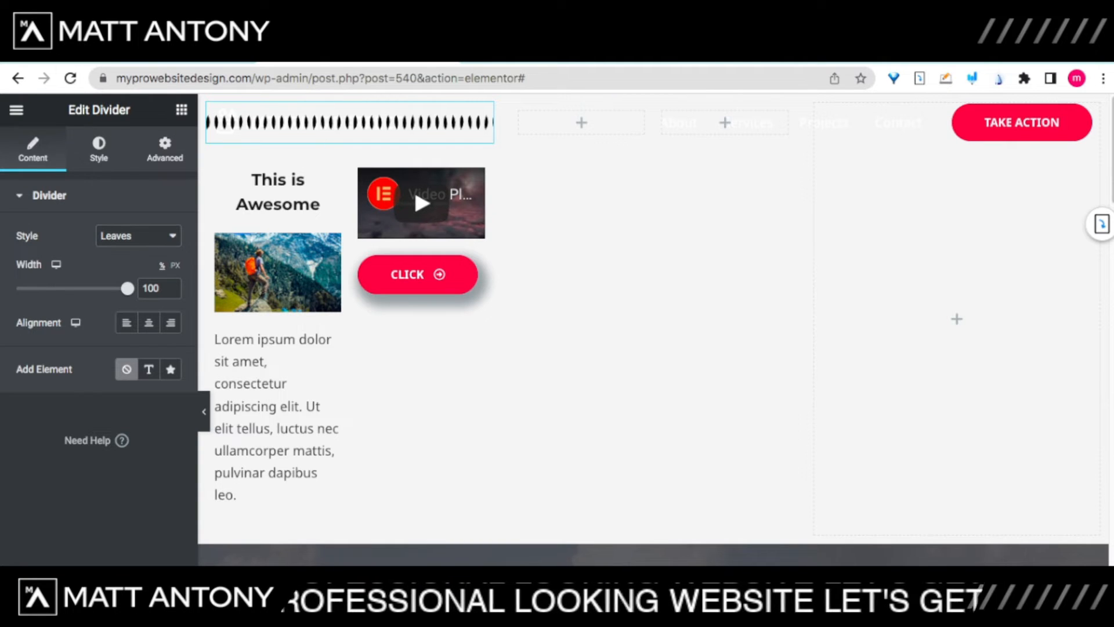
# Step: Shrink the divider's Leaves pattern size to about 15.6
pyautogui.click(99, 149)
pyautogui.moveTo(38, 288)
pyautogui.mouseDown()
pyautogui.moveTo(104, 288)
pyautogui.moveTo(34, 288)
pyautogui.mouseUp()
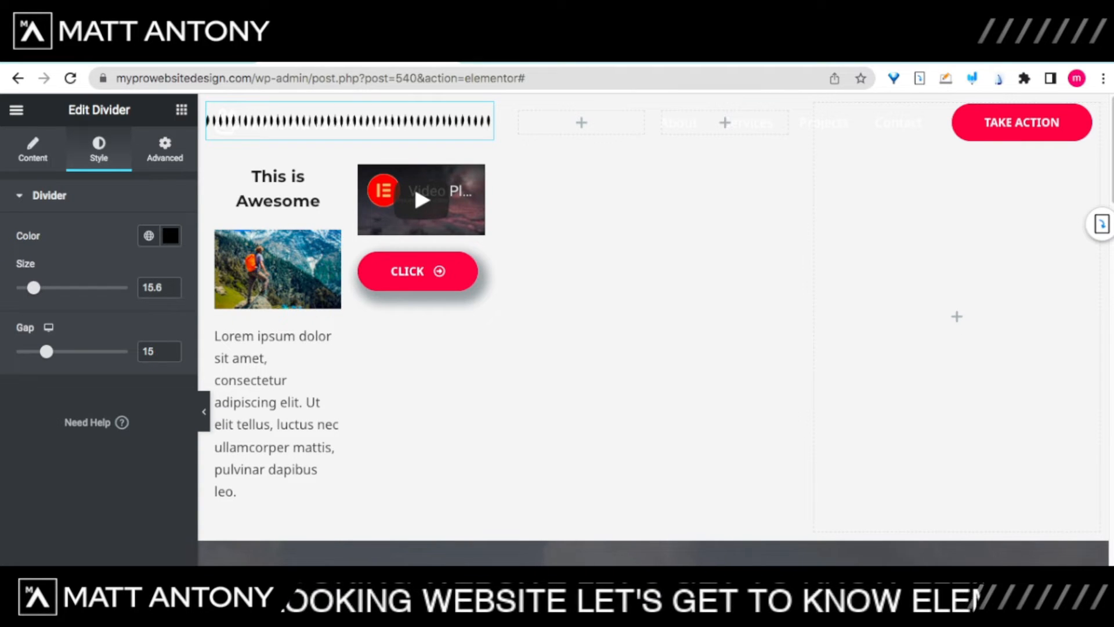
pyautogui.click(182, 110)
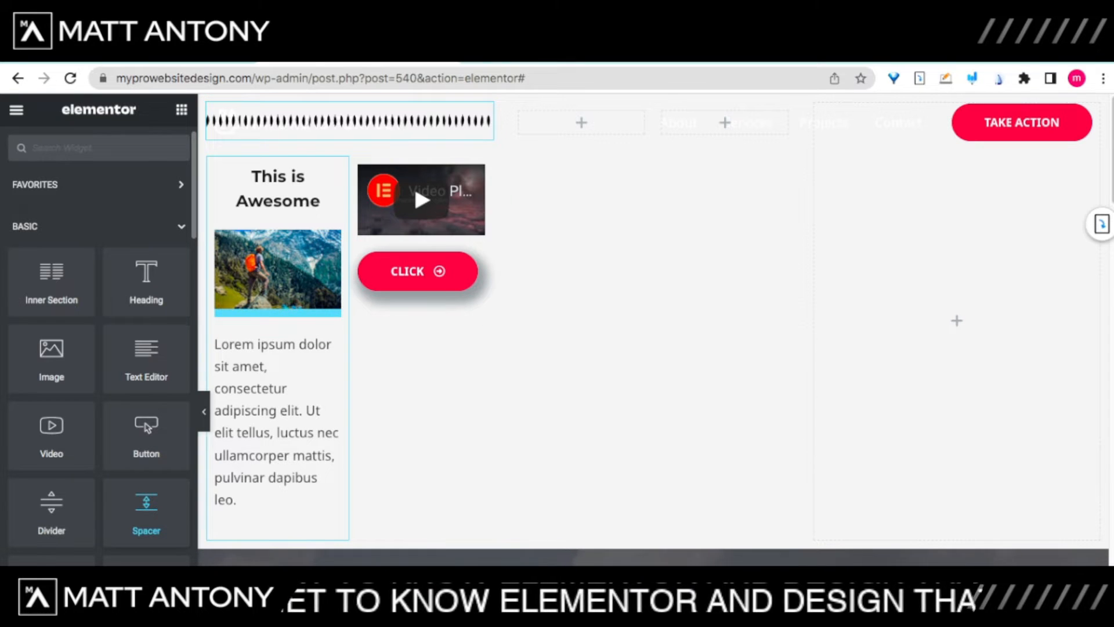
# Step: Drop a Spacer just below the video, keeping its Space at 50 px
pyautogui.moveTo(146, 513); pyautogui.dragTo(422, 232)
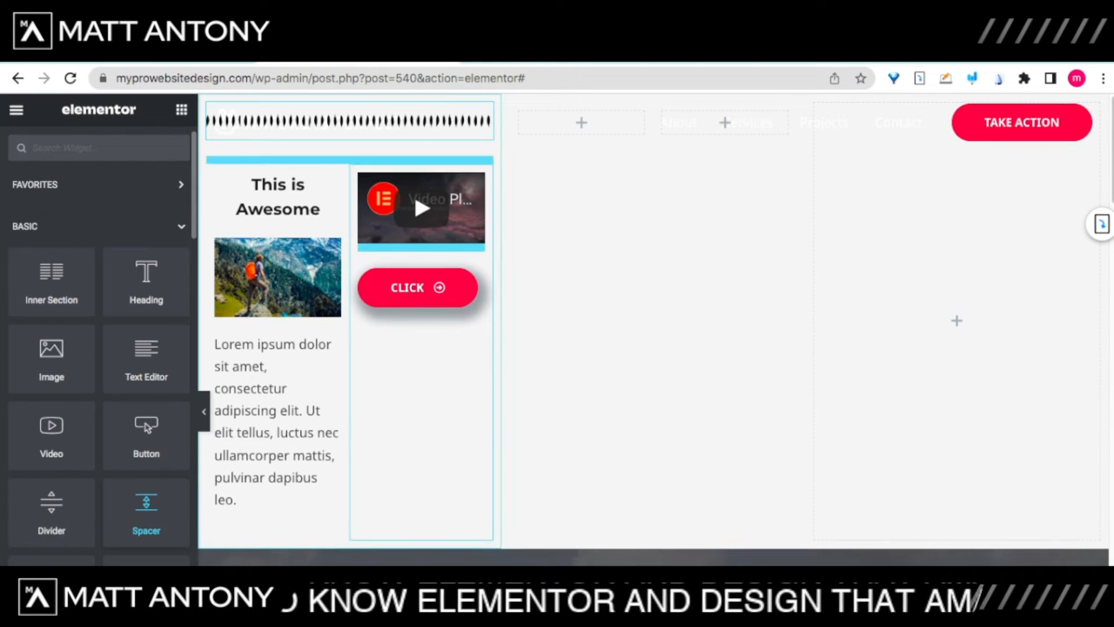
pyautogui.moveTo(413, 193); pyautogui.dragTo(414, 193)
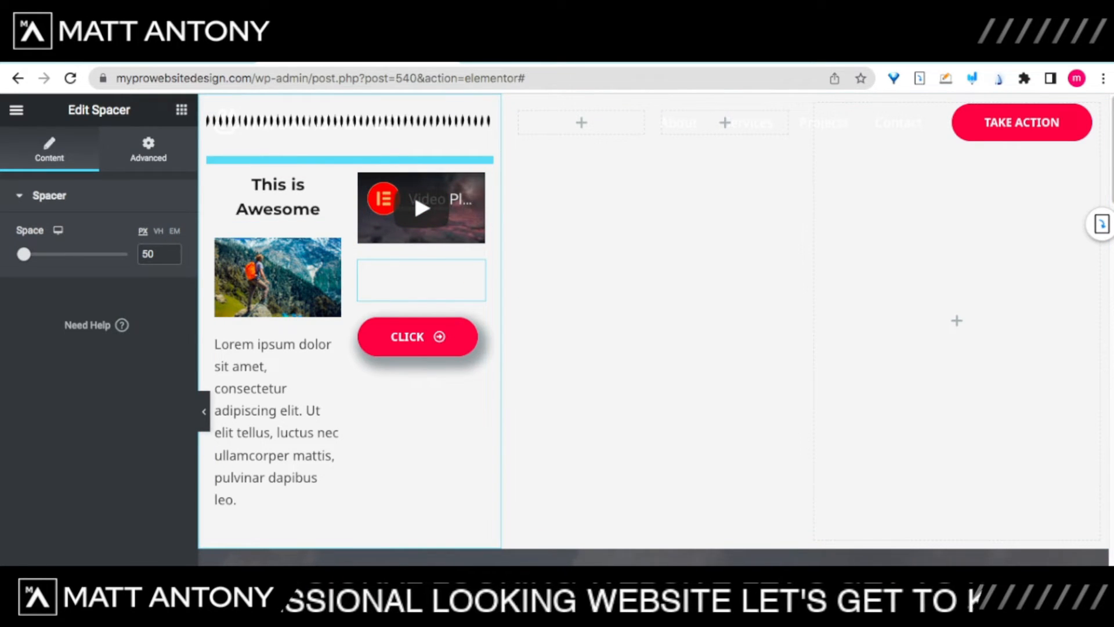
pyautogui.click(182, 110)
pyautogui.scroll(-1, 51, 531)
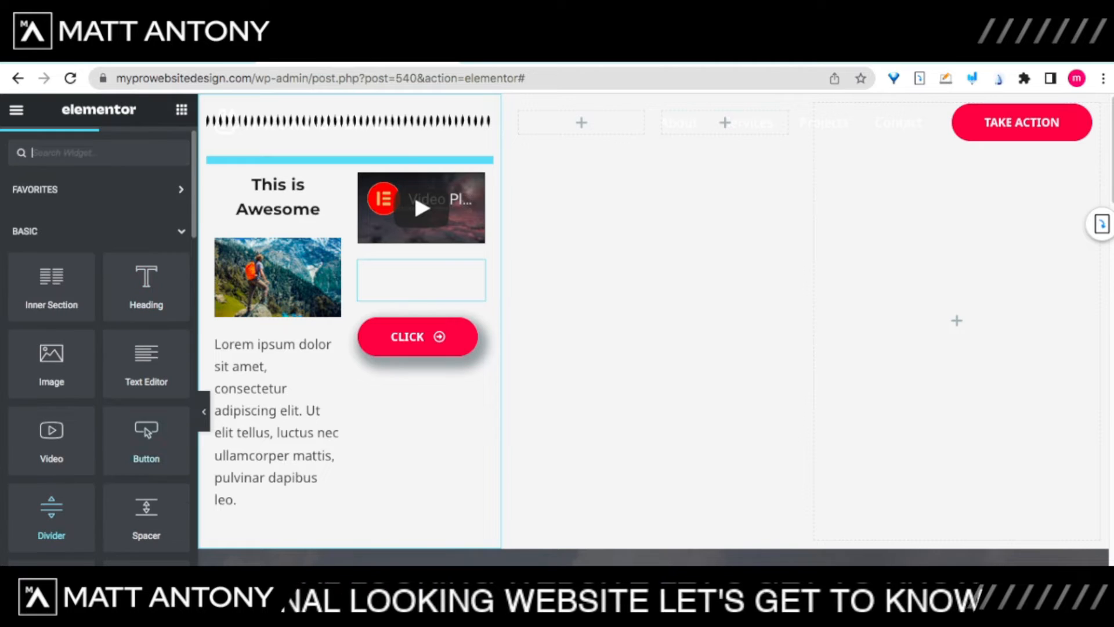
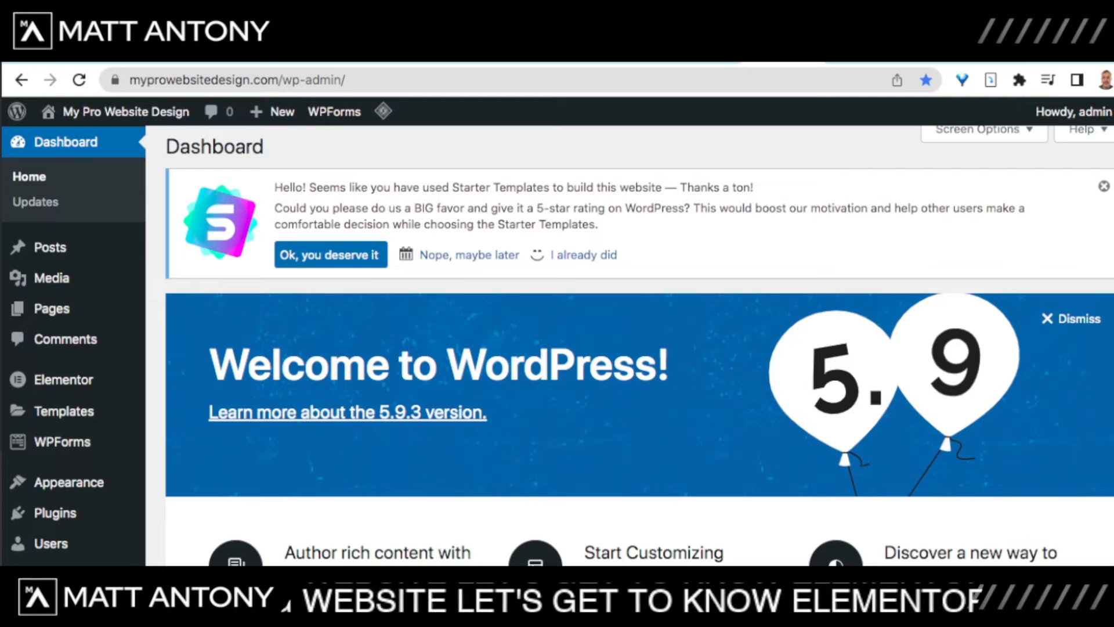
# Step: Upload nature.mp4 to the Media Library and open its attachment details
pyautogui.moveTo(51, 278)
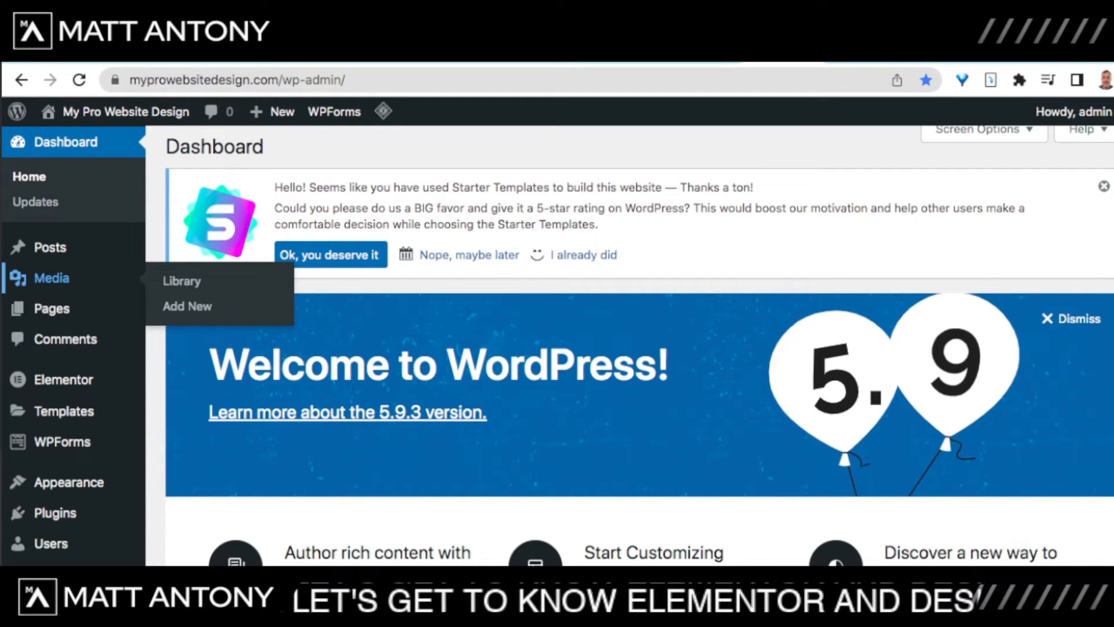
pyautogui.click(52, 278)
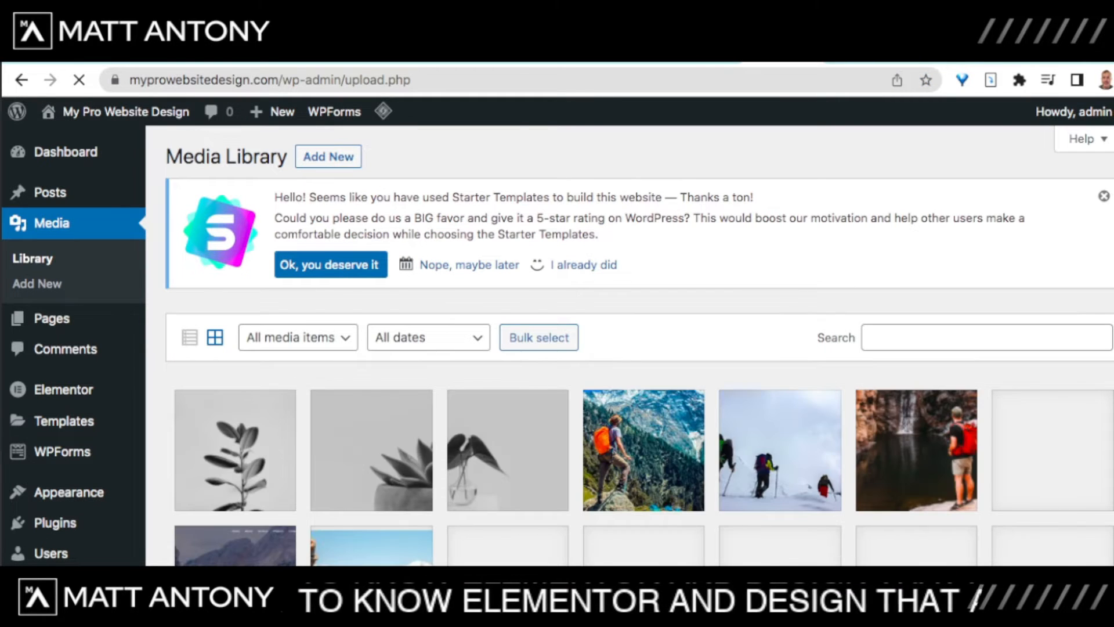
pyautogui.scroll(-5, 630, 345)
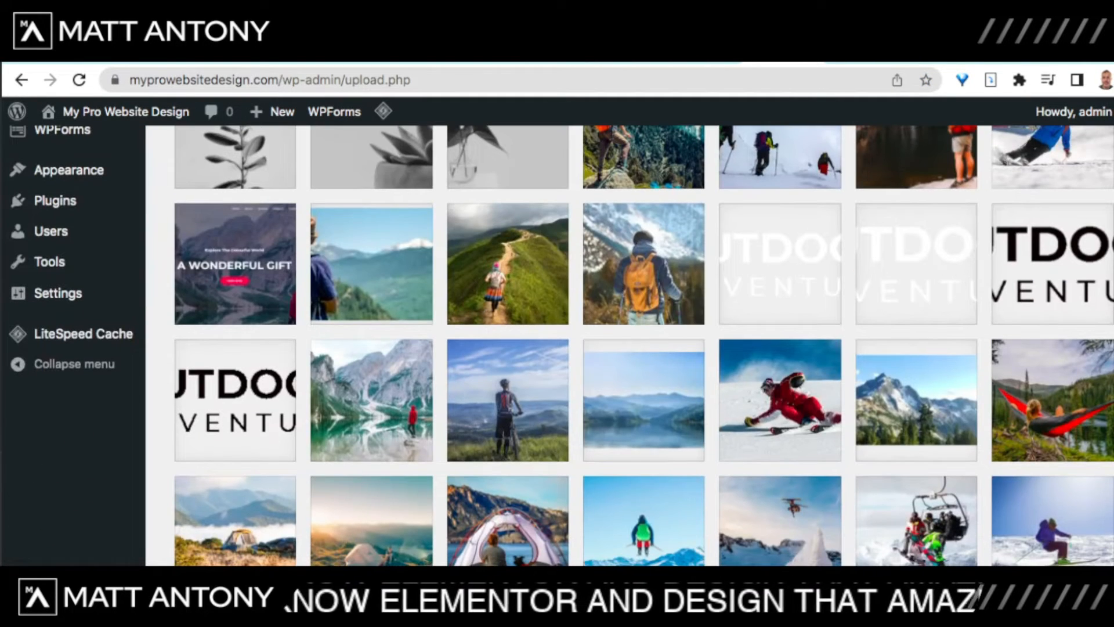
pyautogui.scroll(-6, 630, 346)
pyautogui.scroll(10, 630, 345)
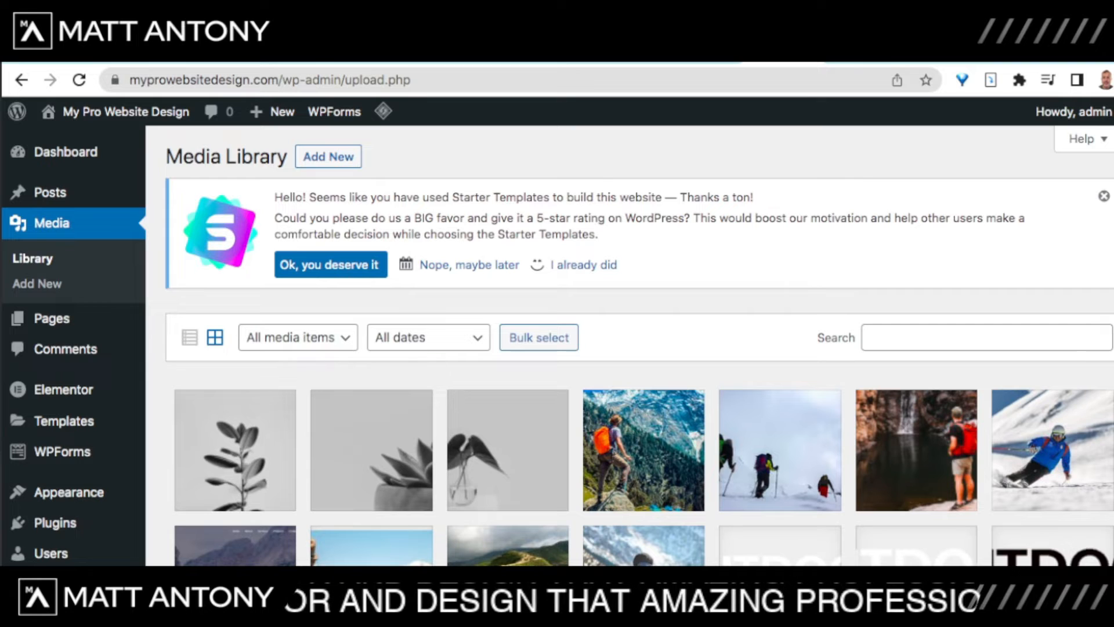
pyautogui.click(327, 157)
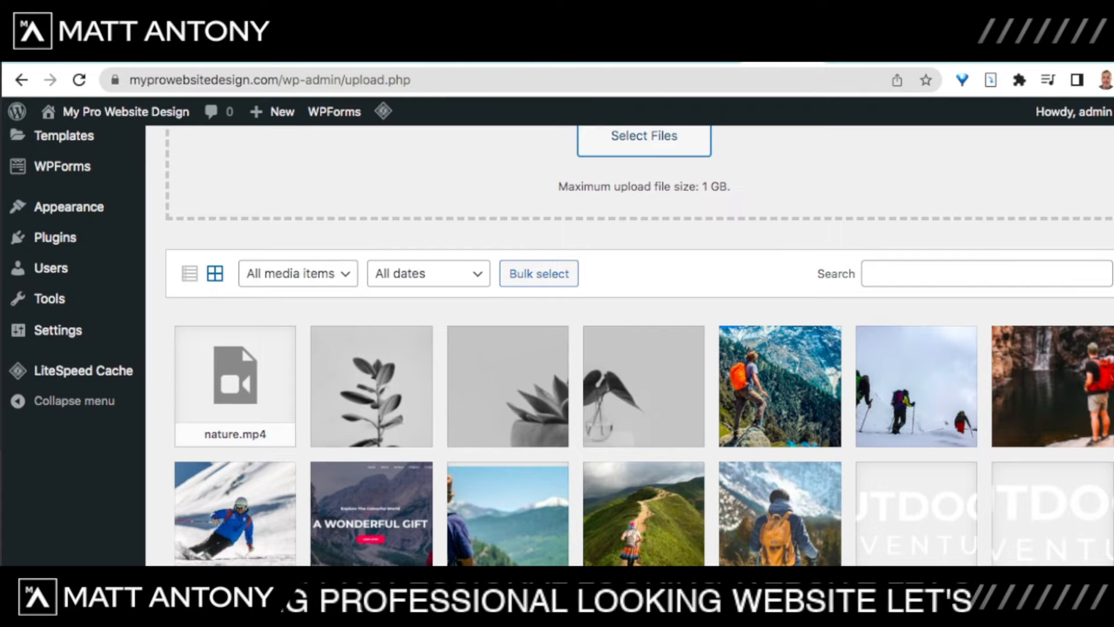
pyautogui.click(235, 383)
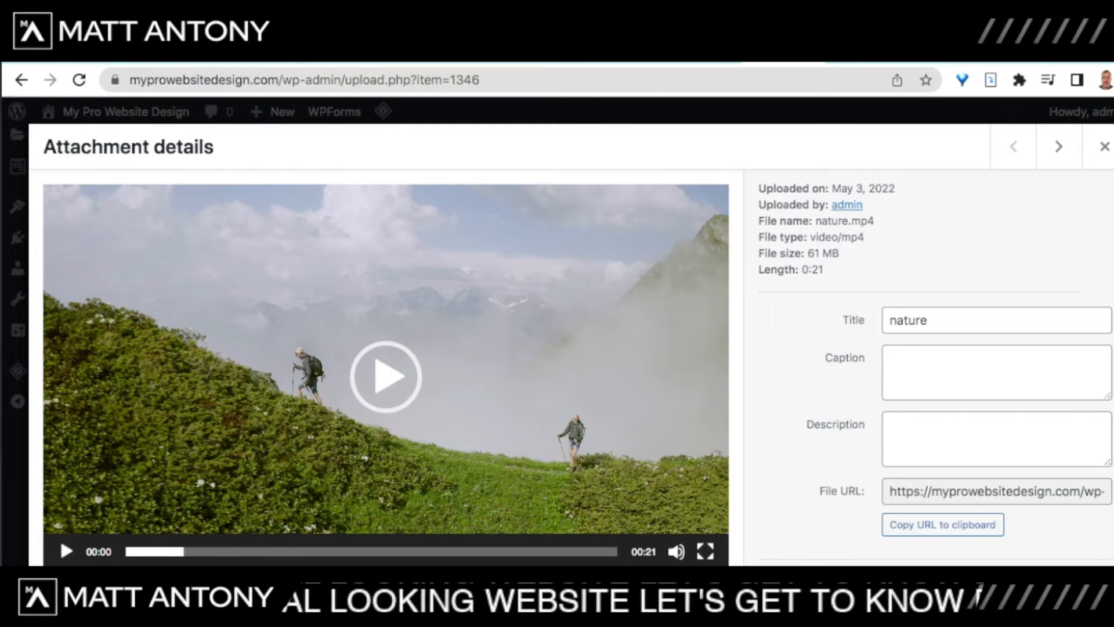
# Step: Copy the nature.mp4 file URL to the clipboard
pyautogui.click(996, 439)
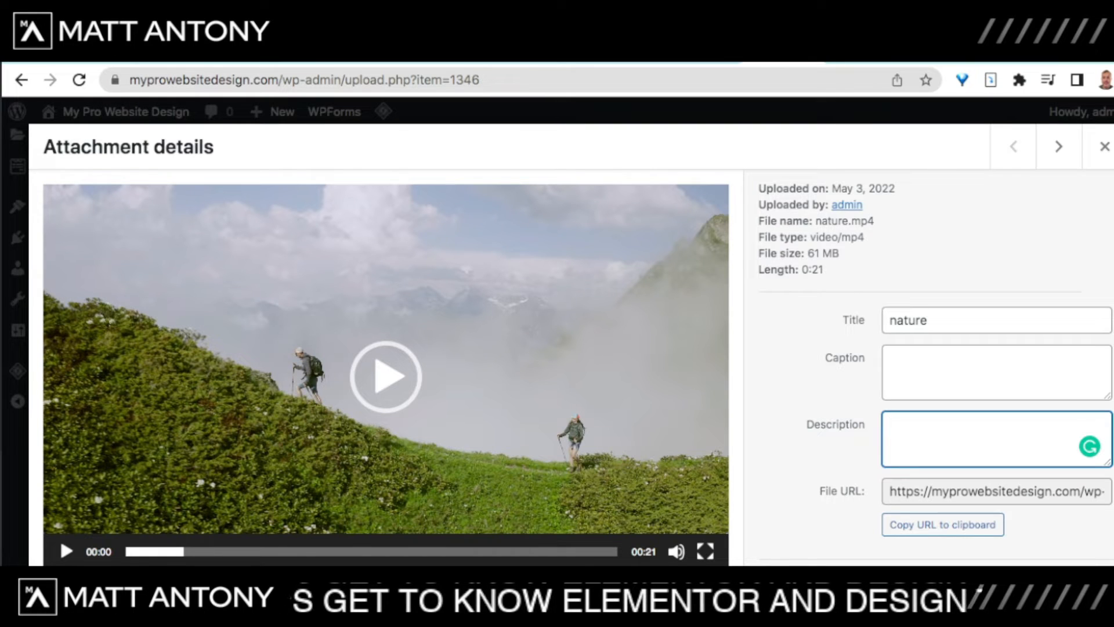
pyautogui.click(996, 492)
pyautogui.moveTo(890, 491); pyautogui.dragTo(951, 491)
pyautogui.click(950, 491)
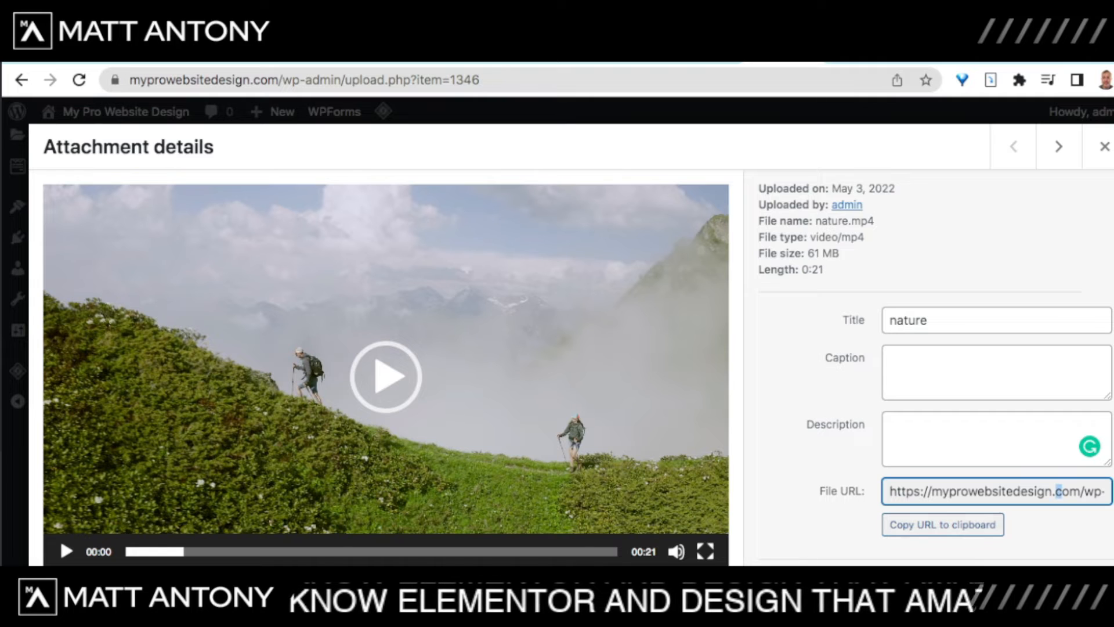
pyautogui.moveTo(889, 491); pyautogui.dragTo(1034, 491)
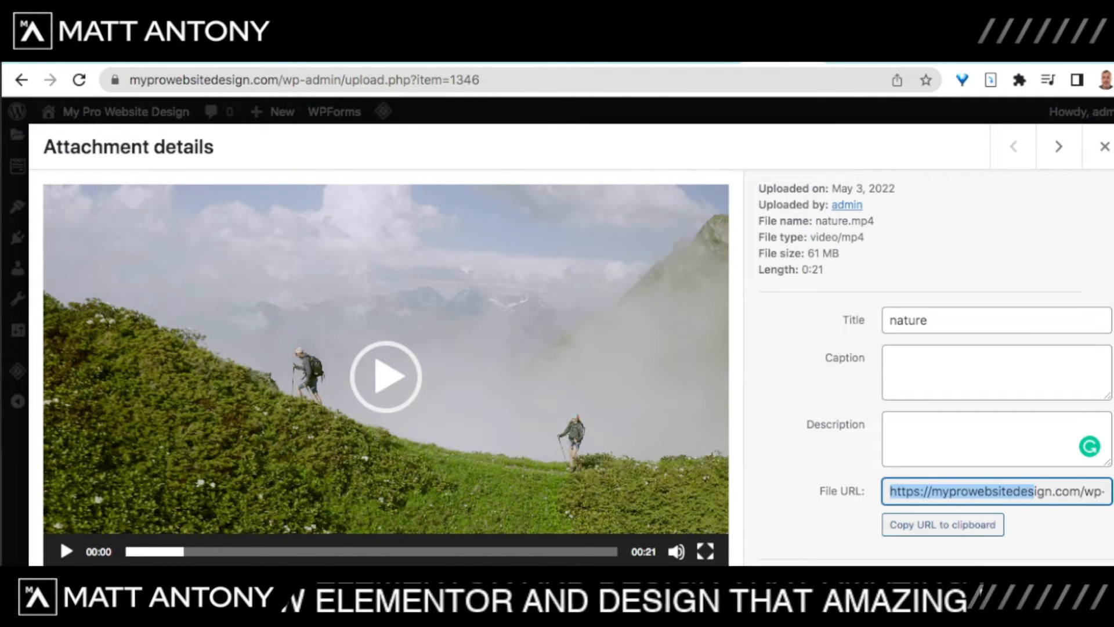
pyautogui.click(943, 525)
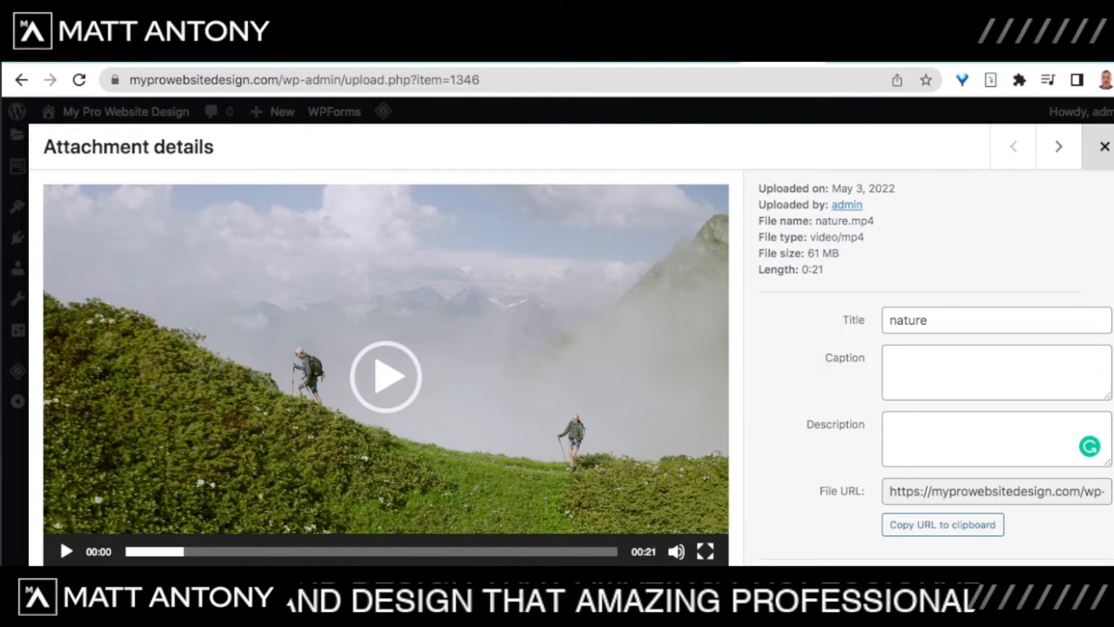
# Step: Close the attachment details and go to the site to edit its page
pyautogui.click(1105, 146)
pyautogui.moveTo(126, 111)
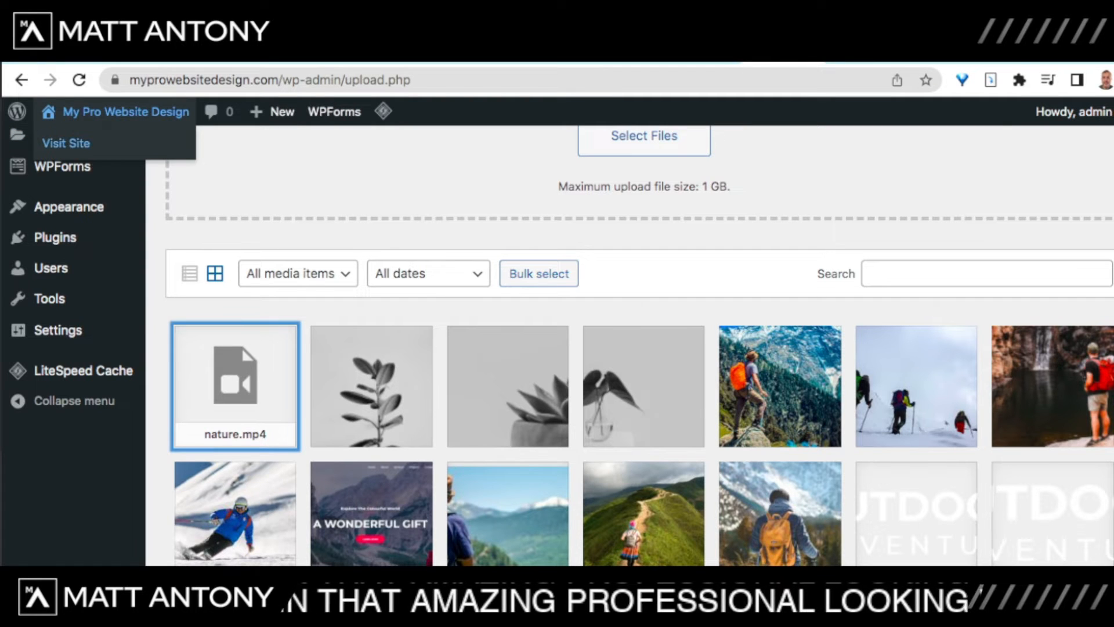
pyautogui.click(66, 143)
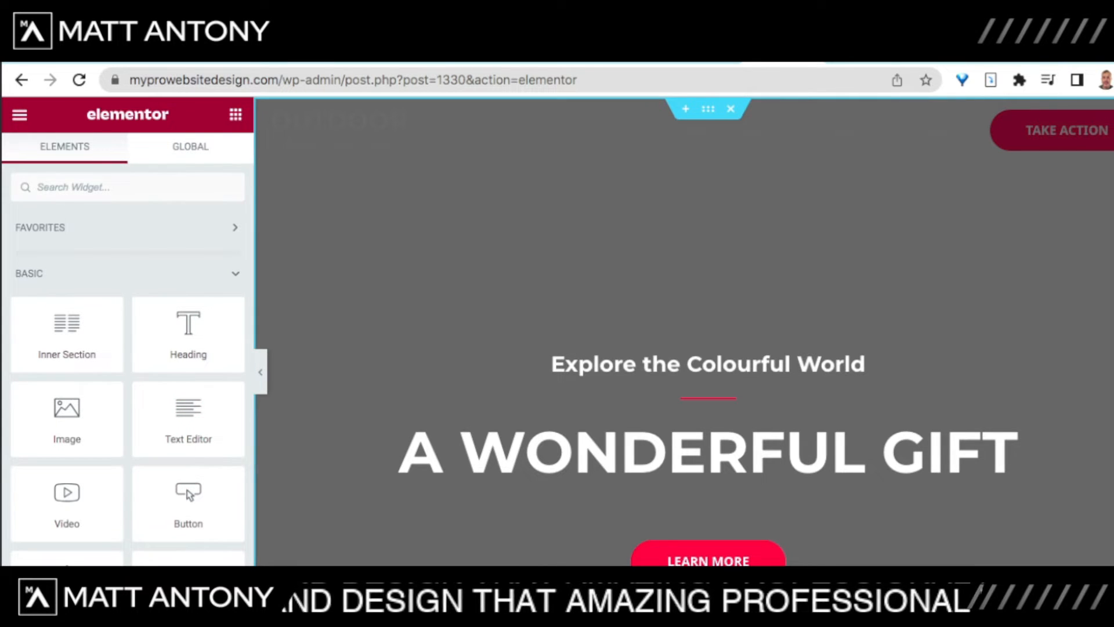
# Step: Paste the nature.mp4 URL into the hero section's Background Video Link
pyautogui.rightClick(422, 274)
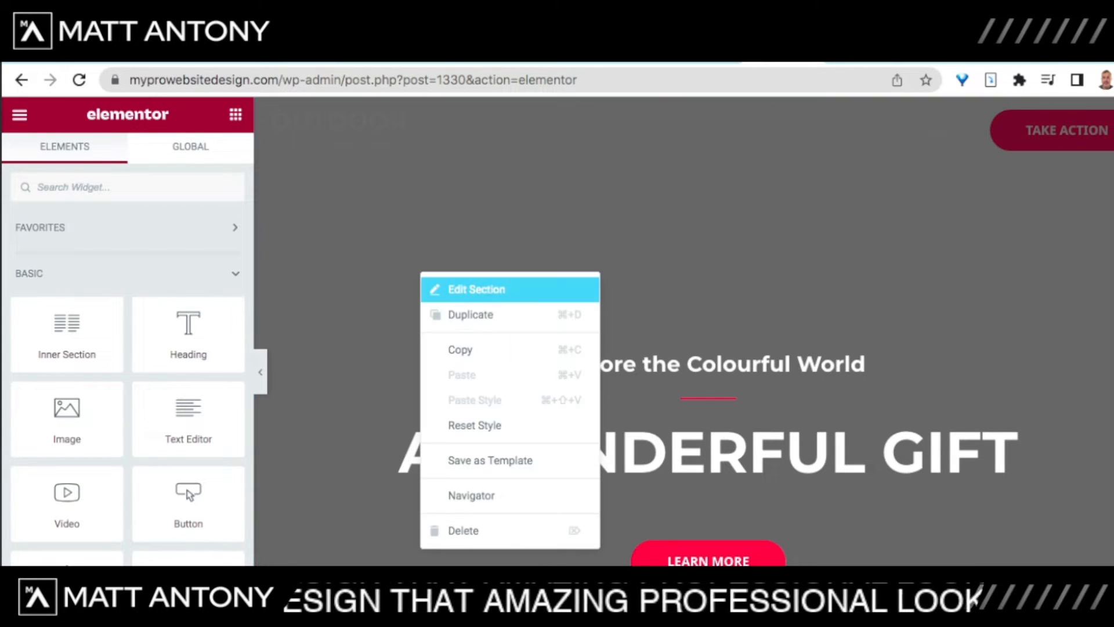
pyautogui.click(476, 289)
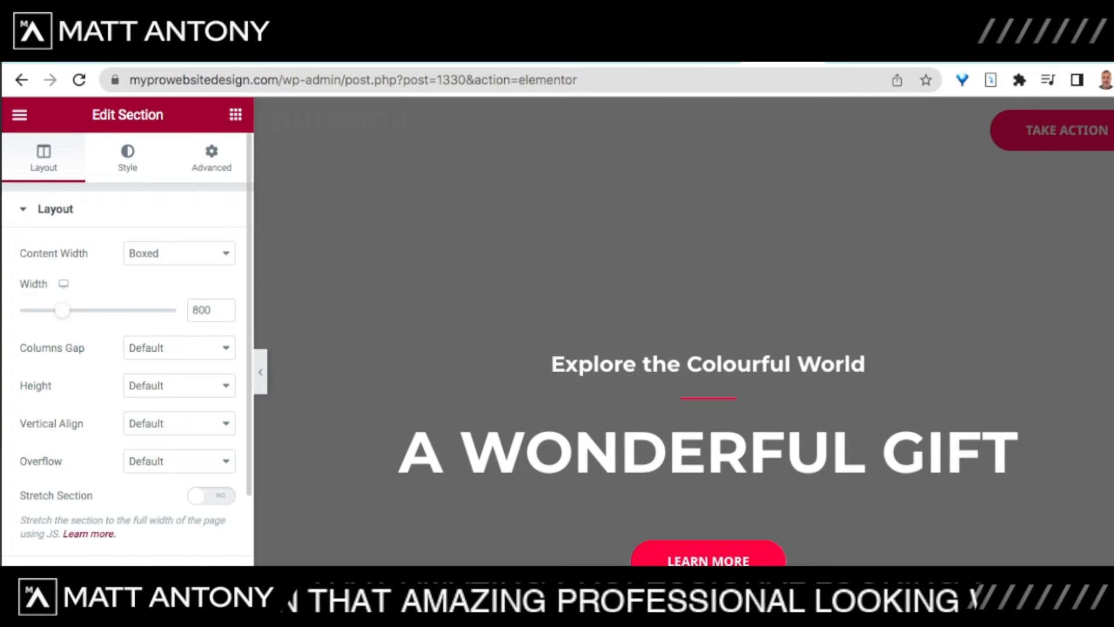
pyautogui.click(128, 158)
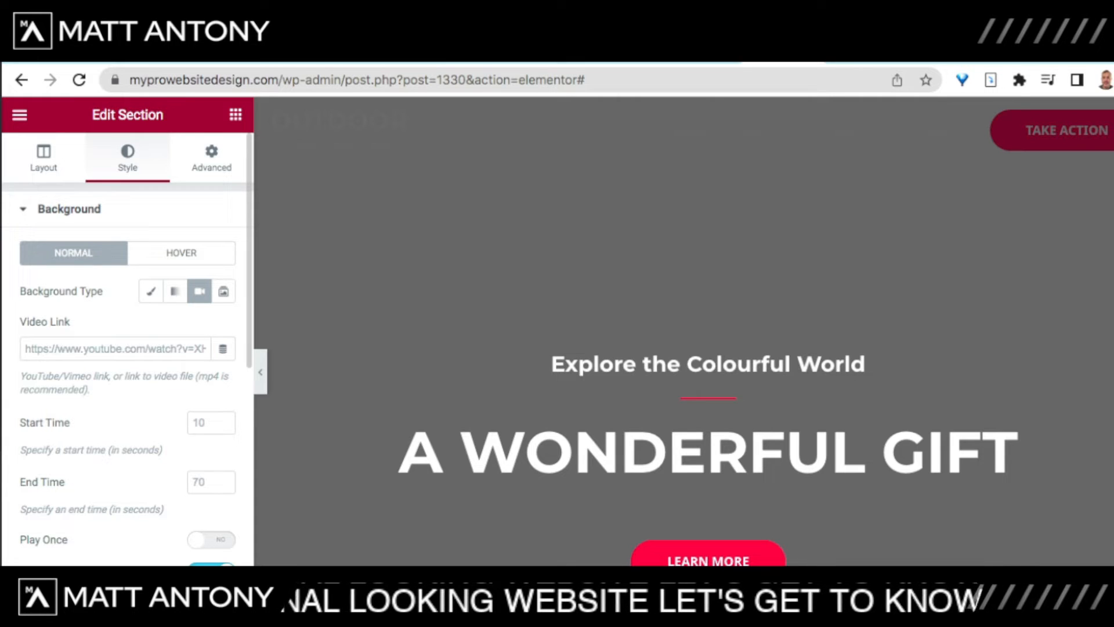
pyautogui.click(115, 349)
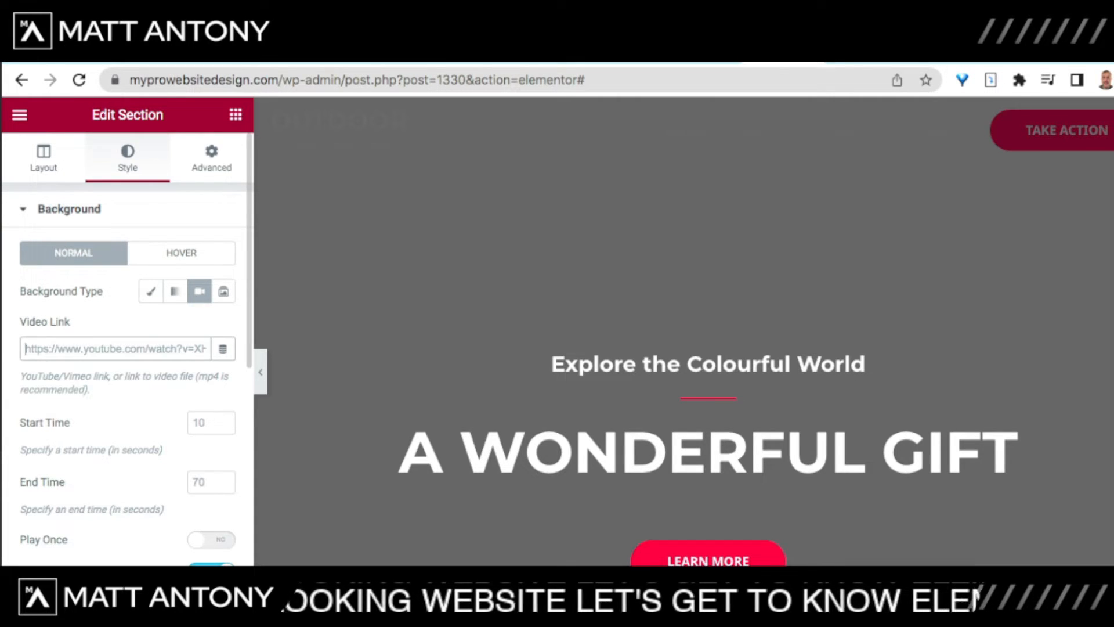
pyautogui.hotkey('ctrl', 'v')
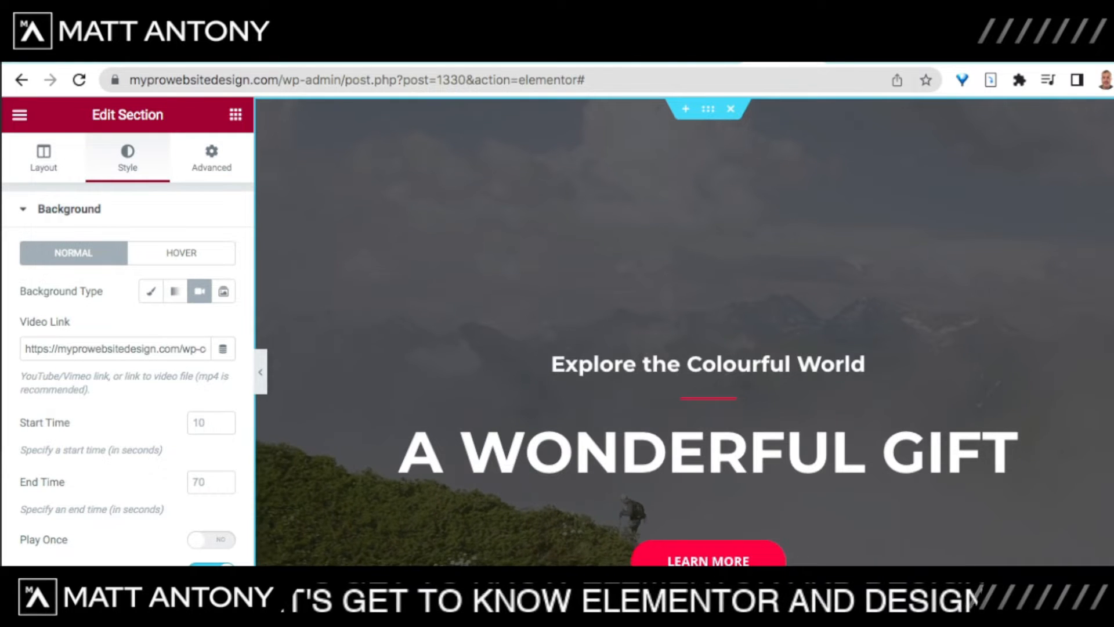
pyautogui.scroll(-9, 708, 331)
pyautogui.scroll(9, 708, 331)
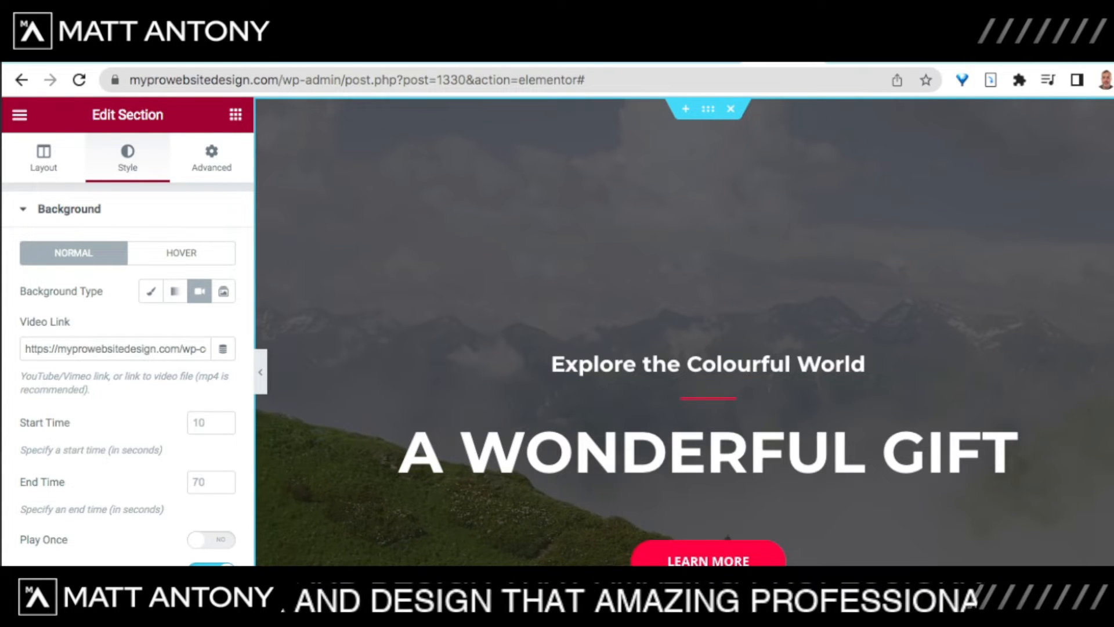
pyautogui.scroll(-5, 684, 331)
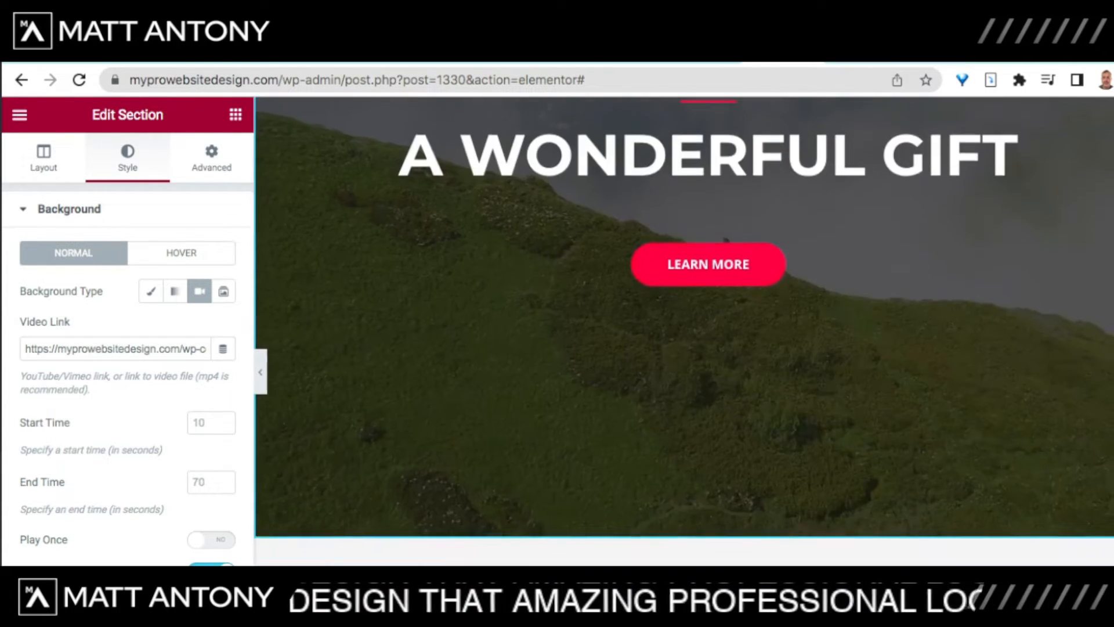
pyautogui.scroll(3, 685, 330)
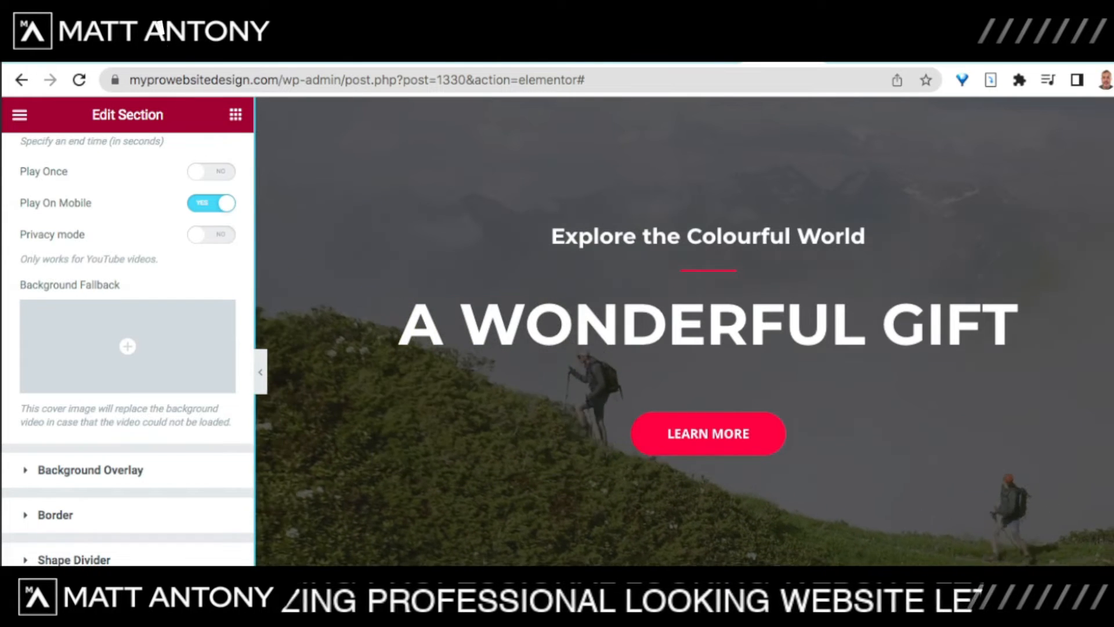
pyautogui.scroll(4, 128, 330)
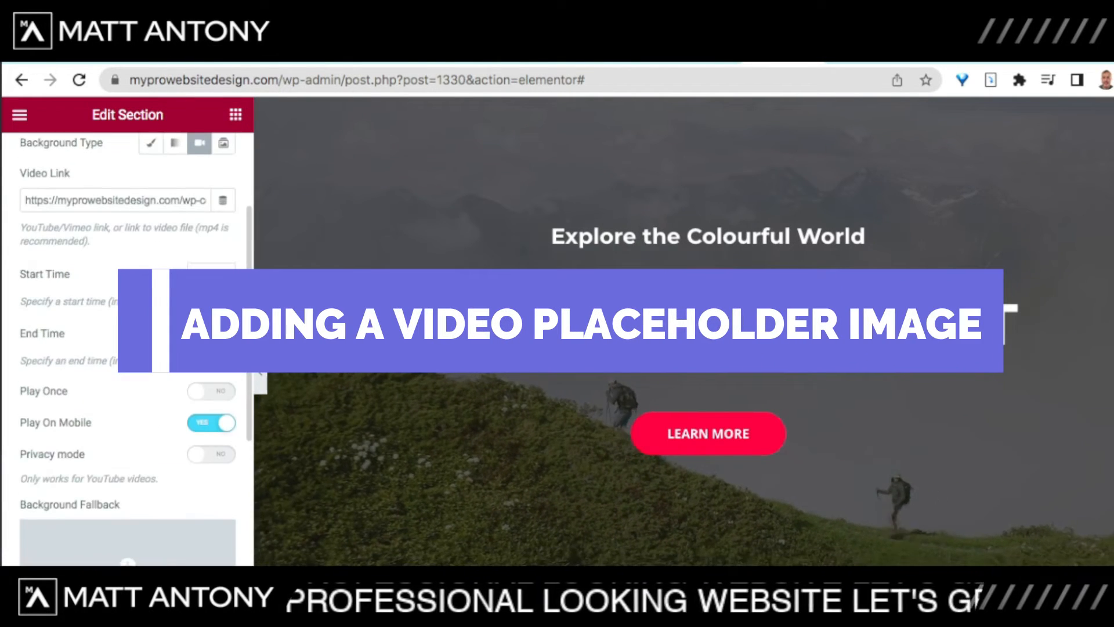
pyautogui.scroll(-7, 127, 348)
pyautogui.scroll(4, 128, 348)
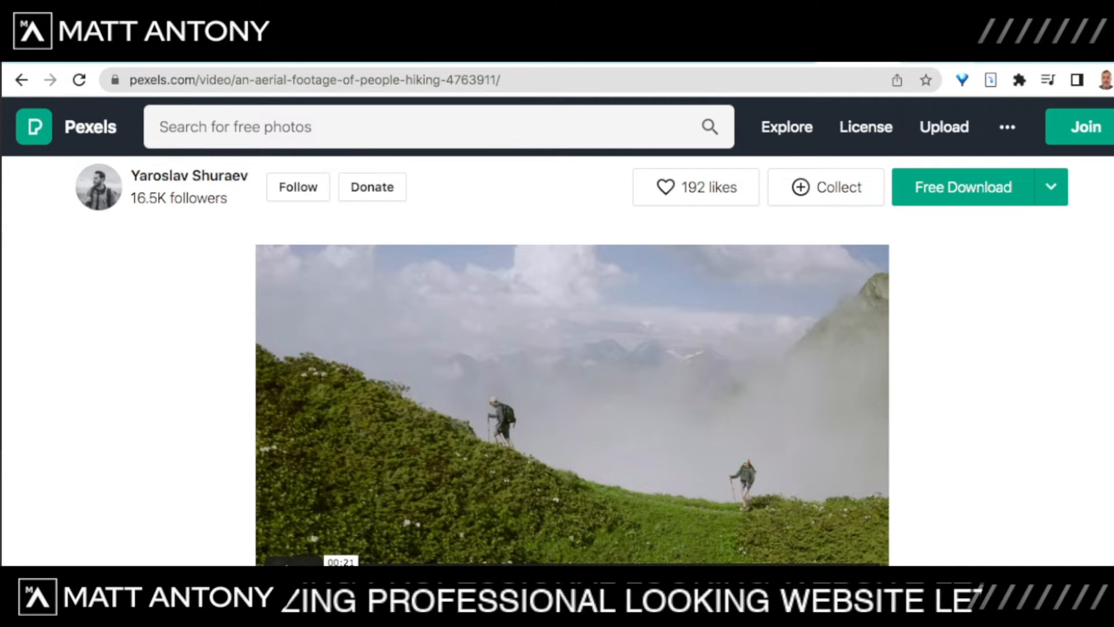
# Step: Switch the Pexels nature search results from videos to photos
pyautogui.click(917, 51)
pyautogui.scroll(5, 557, 331)
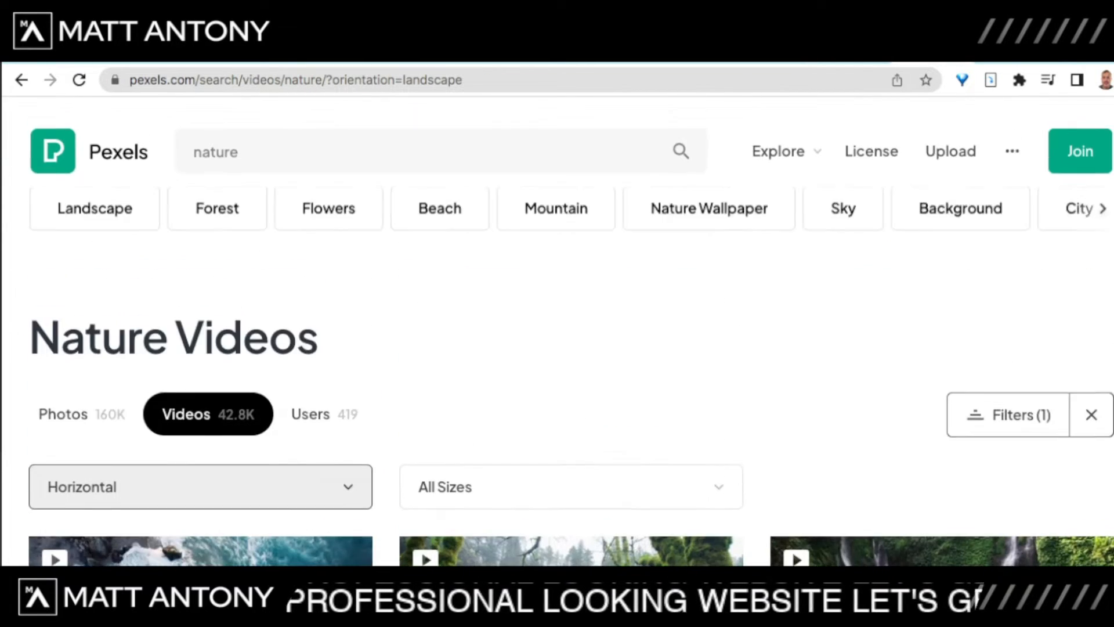
pyautogui.scroll(-1, 557, 340)
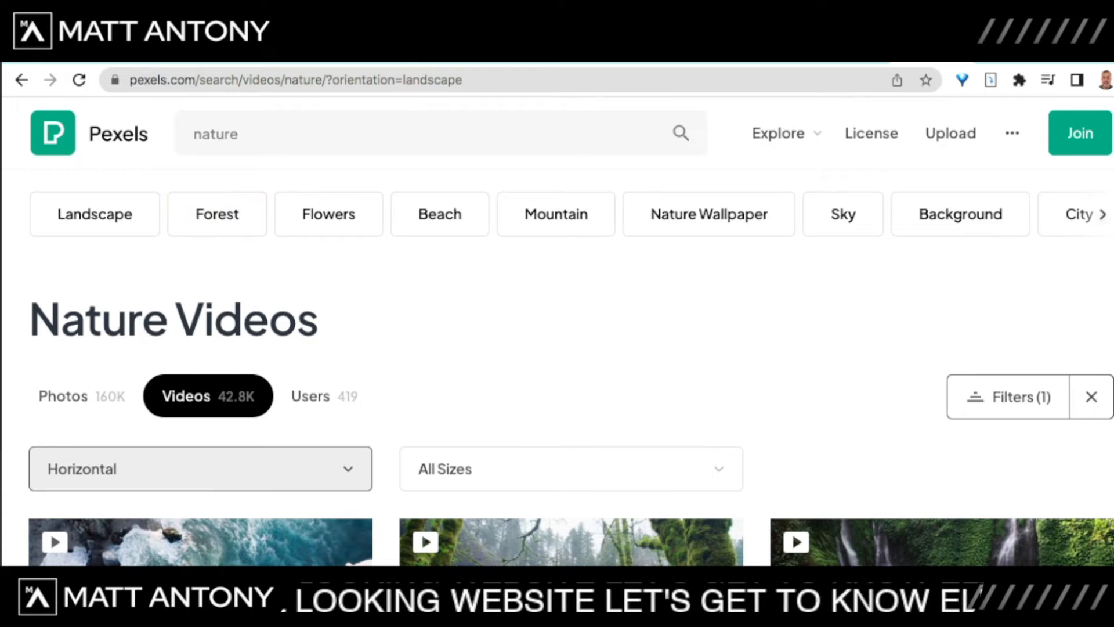
pyautogui.click(256, 134)
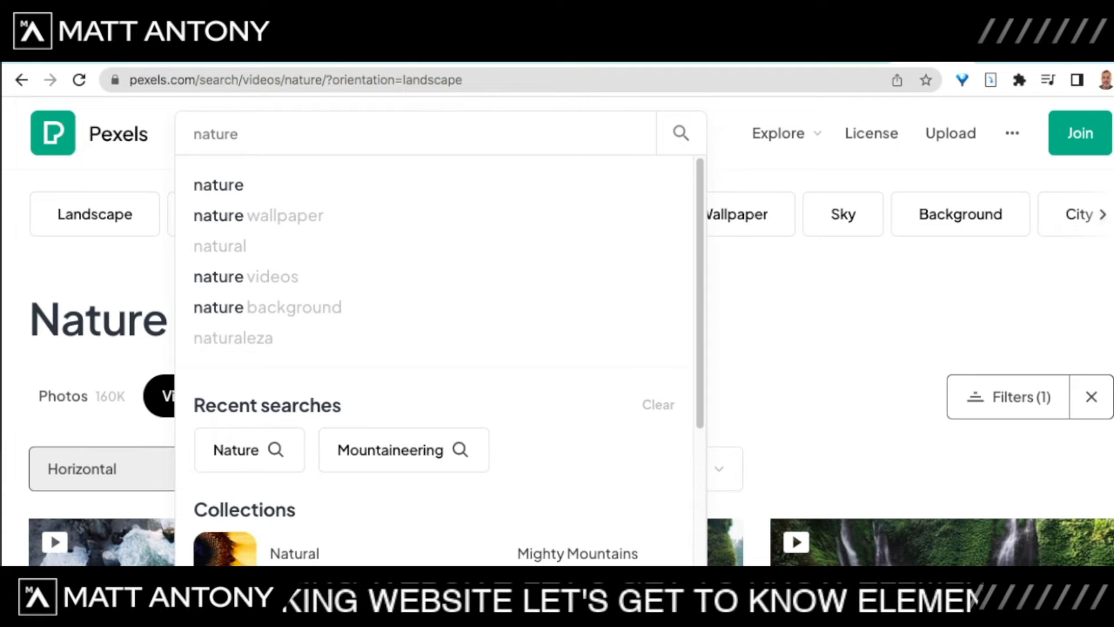
pyautogui.click(681, 134)
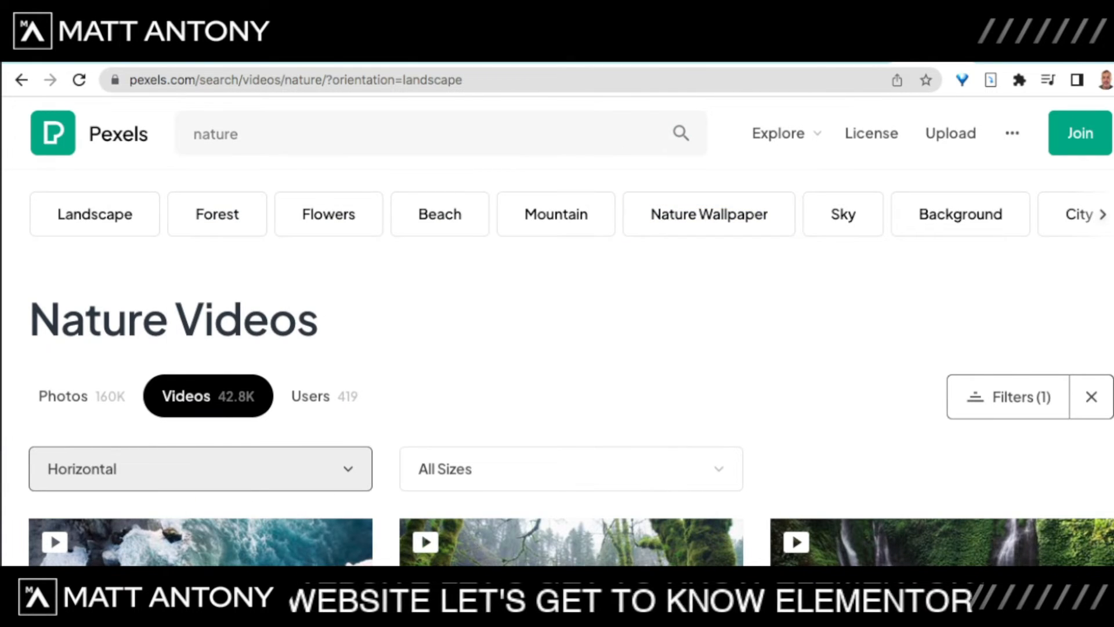
pyautogui.scroll(-4, 557, 348)
pyautogui.scroll(4, 557, 349)
pyautogui.click(82, 396)
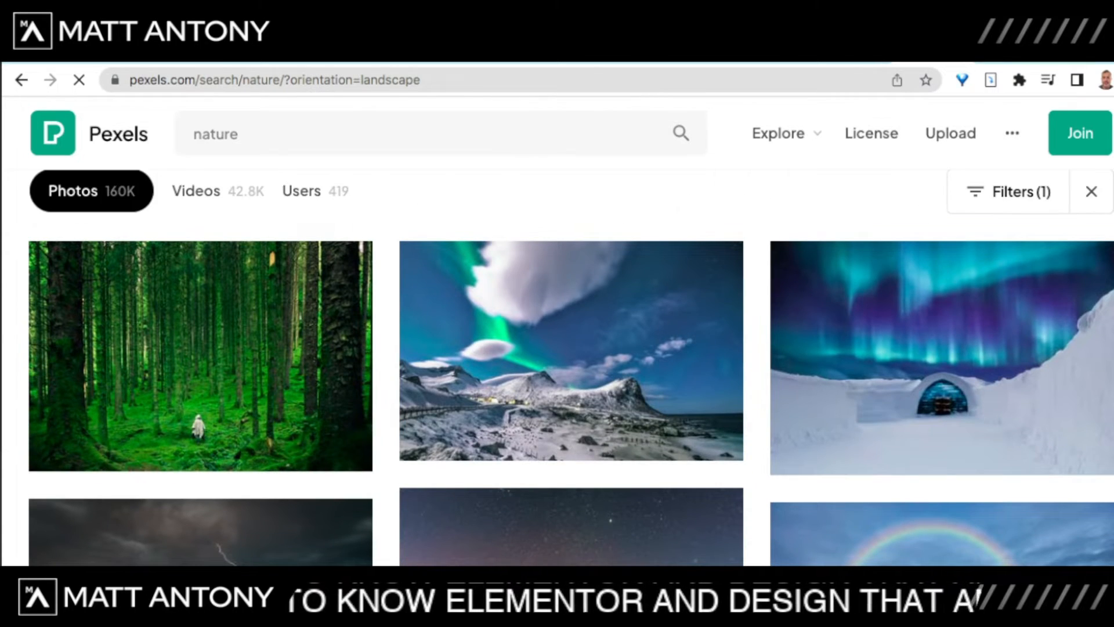
# Step: Find the waterfall photo with two yellow-raincoat figures and download it for free
pyautogui.scroll(-3, 571, 423)
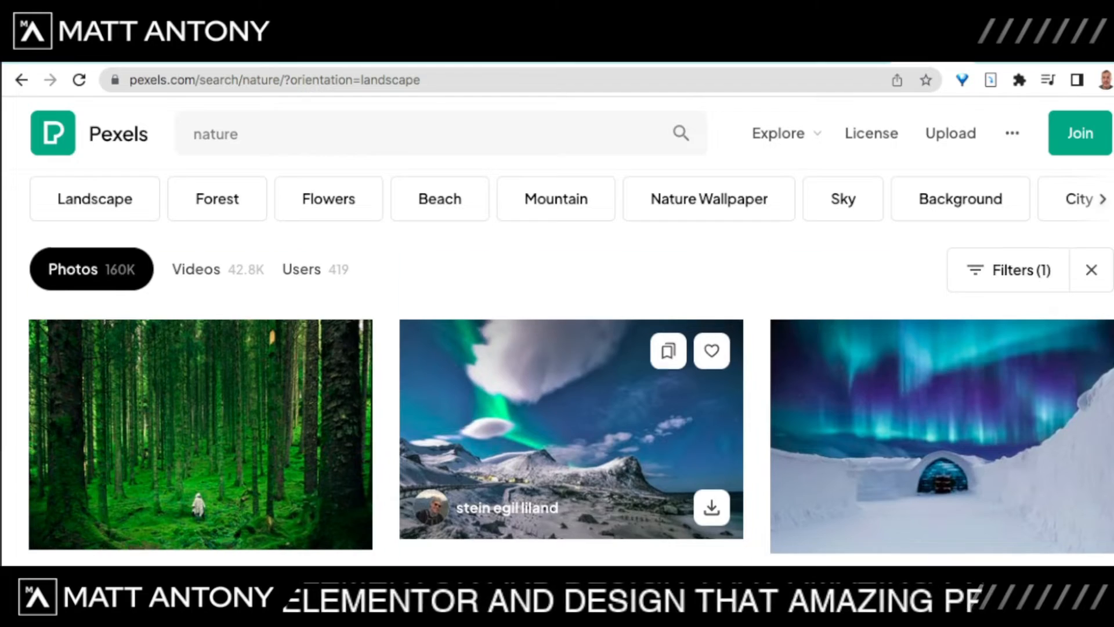
pyautogui.scroll(-5, 571, 348)
pyautogui.scroll(-10, 571, 348)
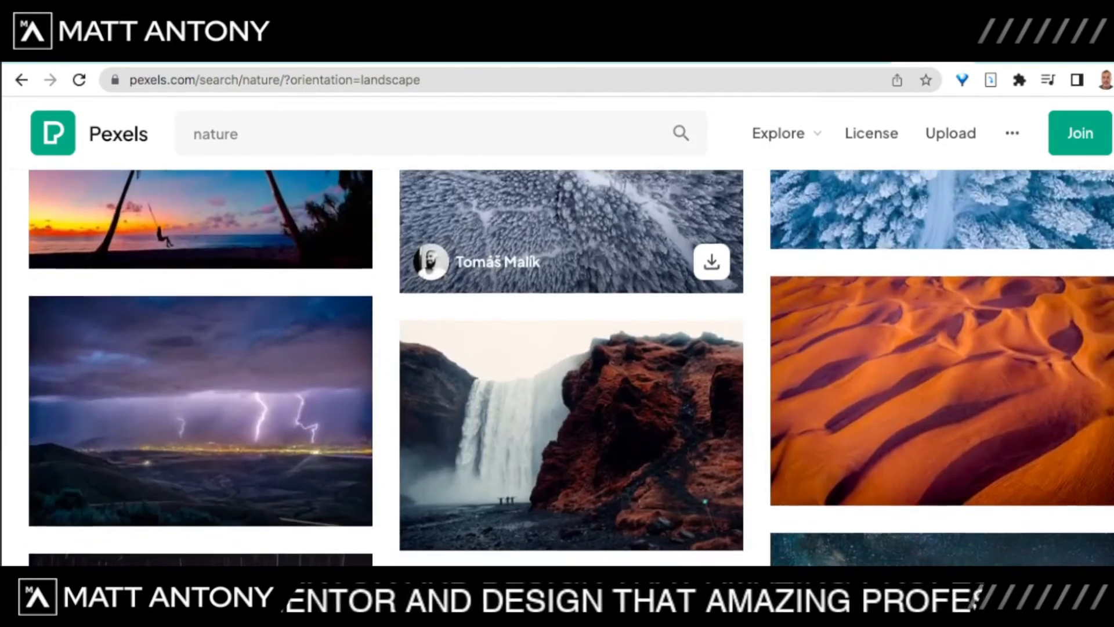
pyautogui.scroll(-10, 571, 348)
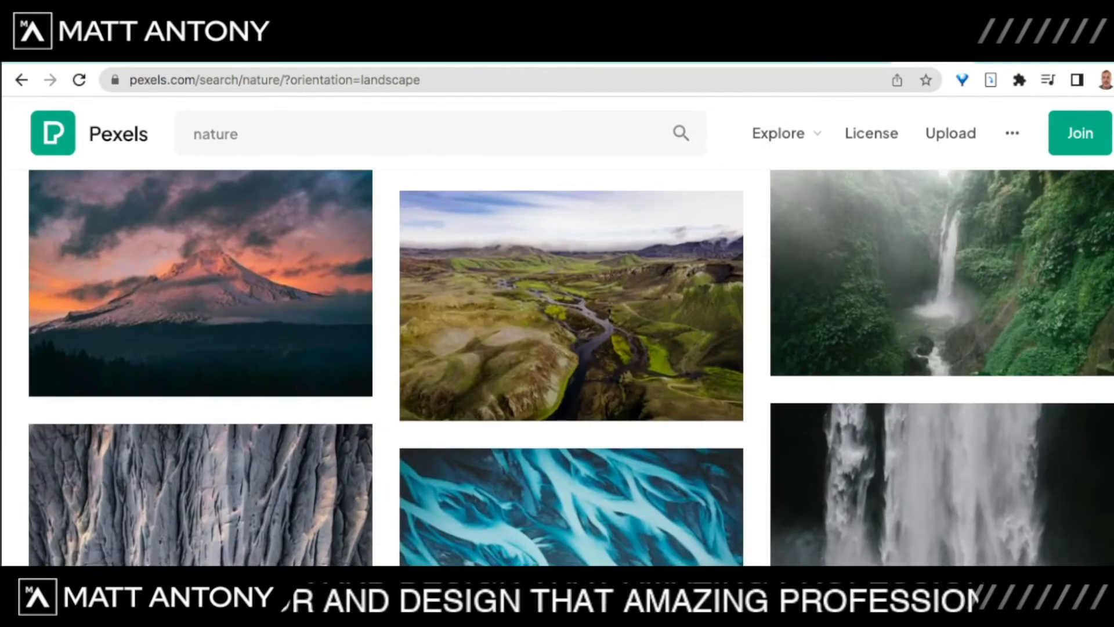
pyautogui.scroll(-5, 557, 368)
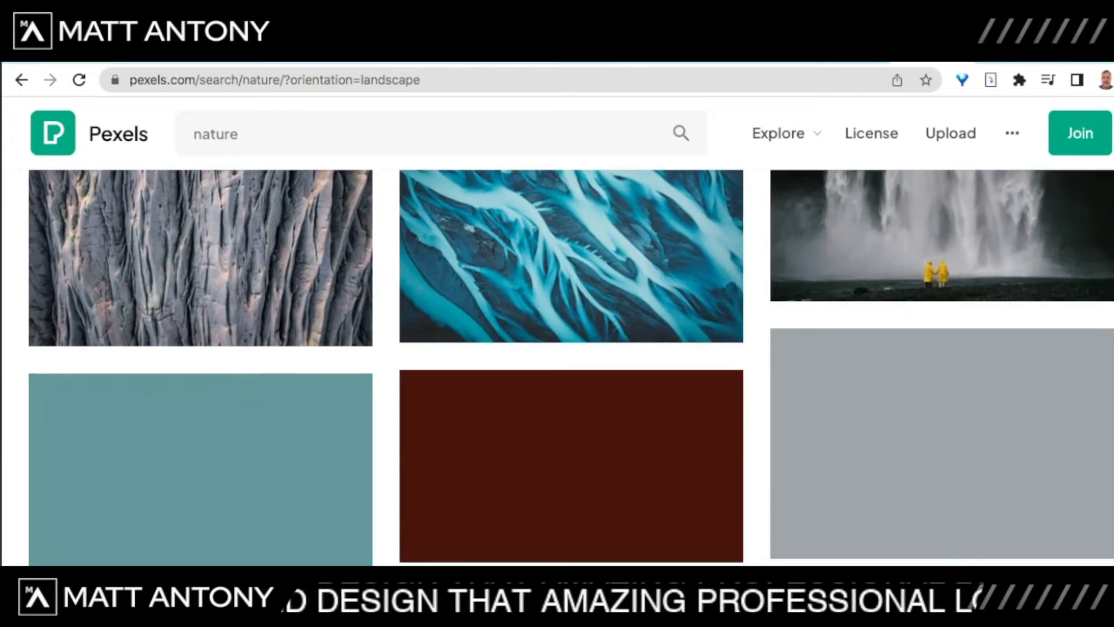
pyautogui.scroll(3, 571, 348)
pyautogui.scroll(-5, 928, 290)
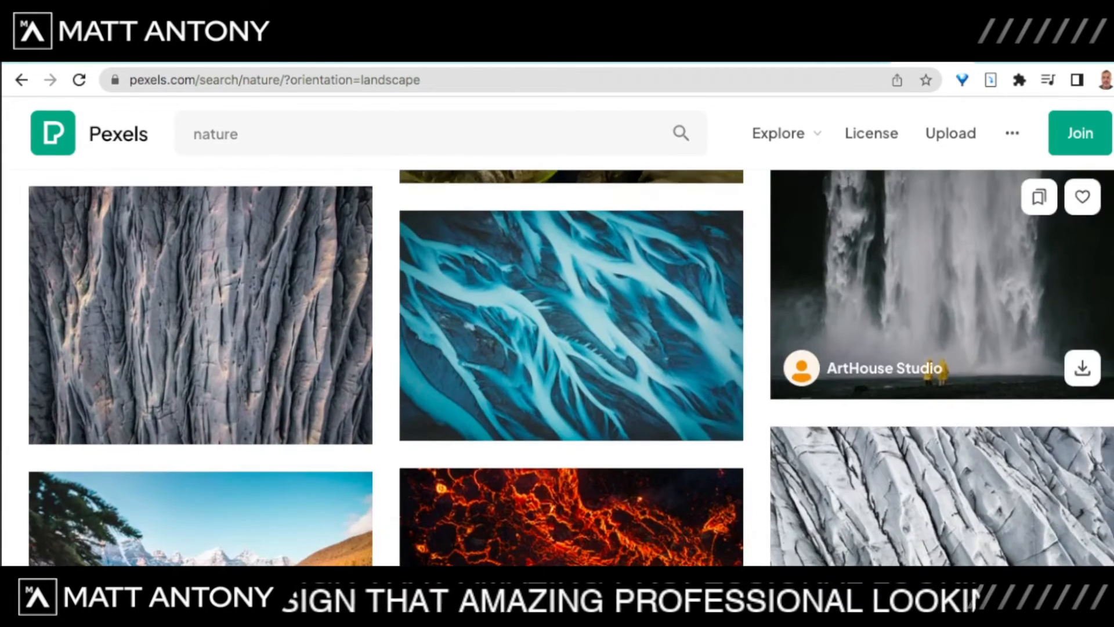
pyautogui.scroll(-5, 571, 367)
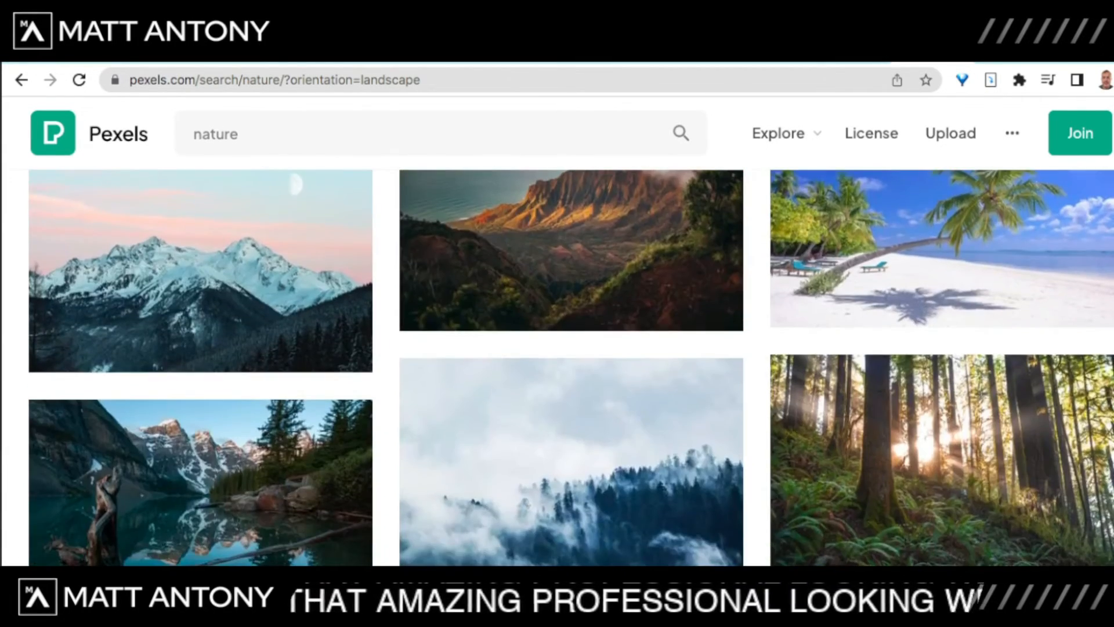
pyautogui.scroll(-5, 929, 378)
pyautogui.scroll(2, 928, 377)
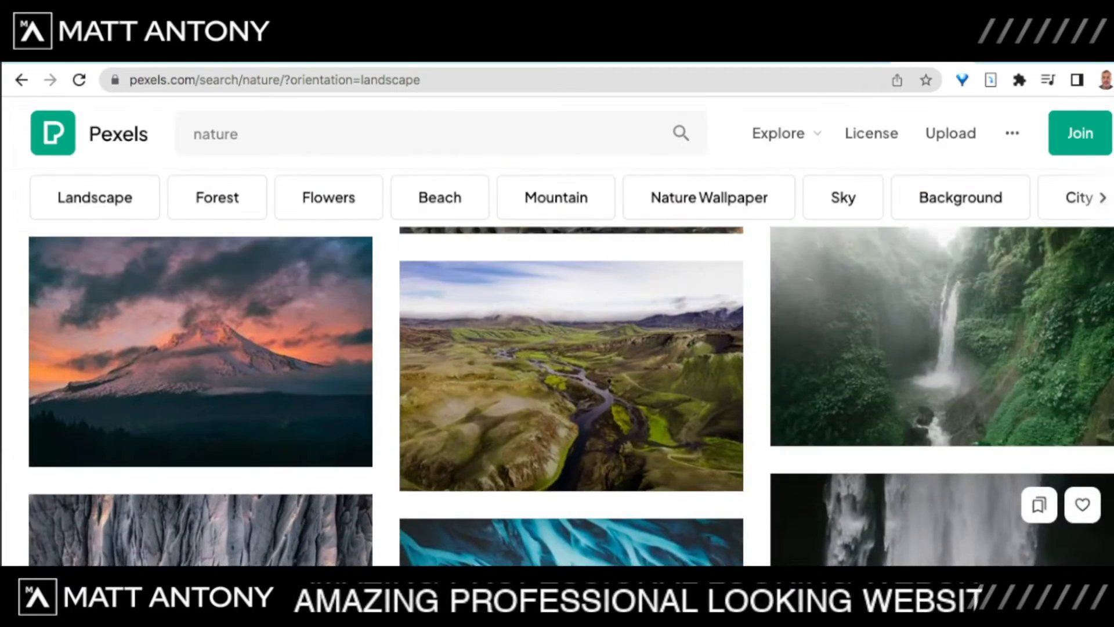
pyautogui.scroll(-3, 928, 378)
pyautogui.click(941, 383)
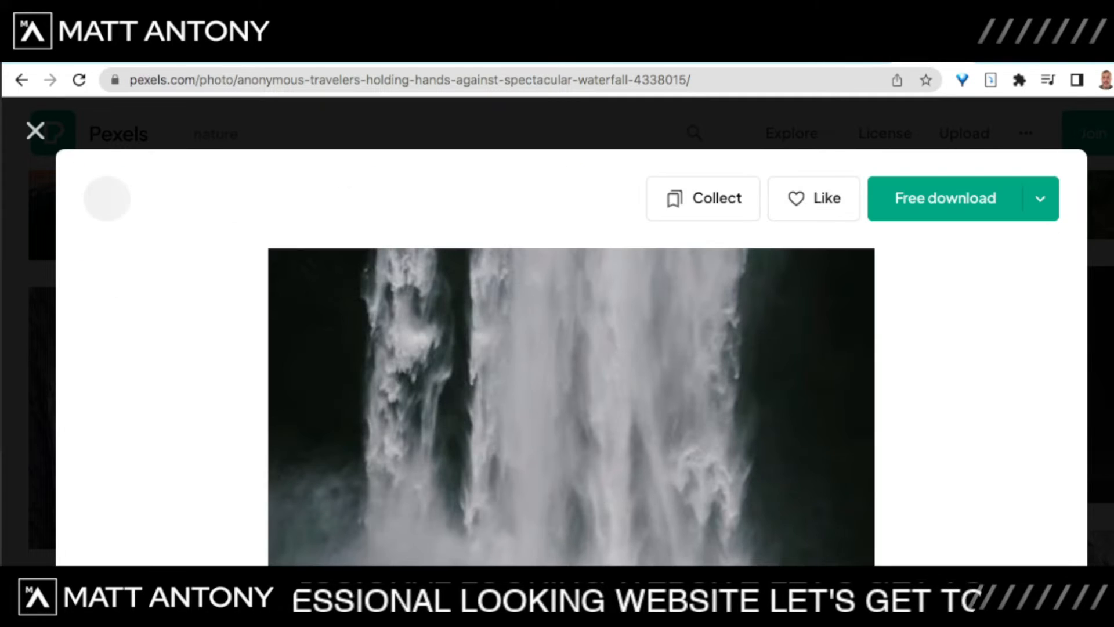
pyautogui.scroll(-3, 572, 325)
pyautogui.scroll(3, 572, 325)
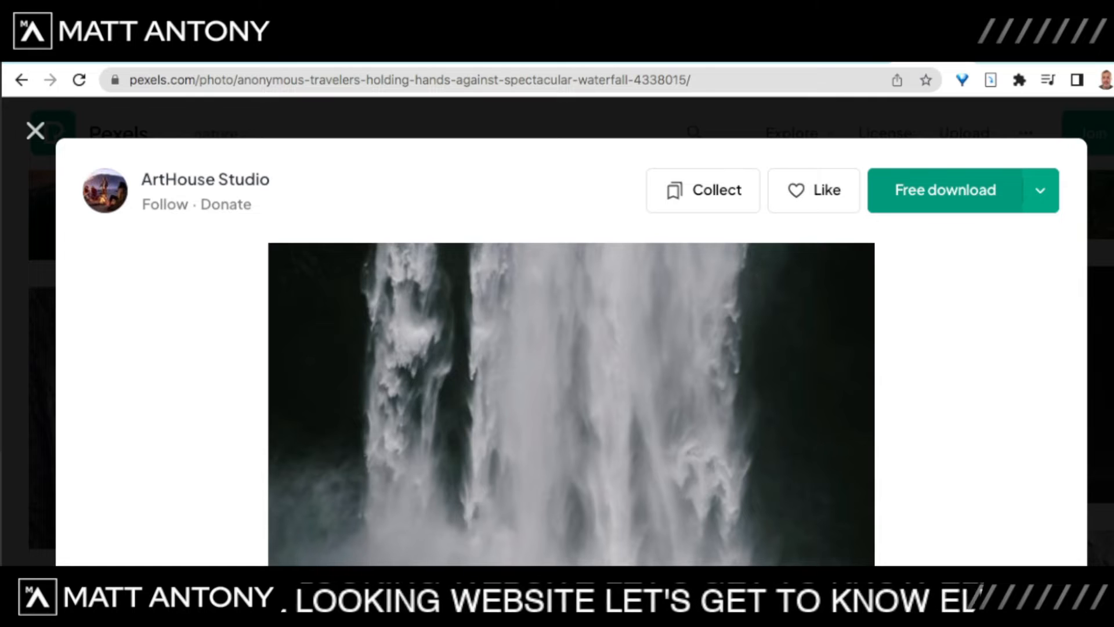
pyautogui.click(945, 190)
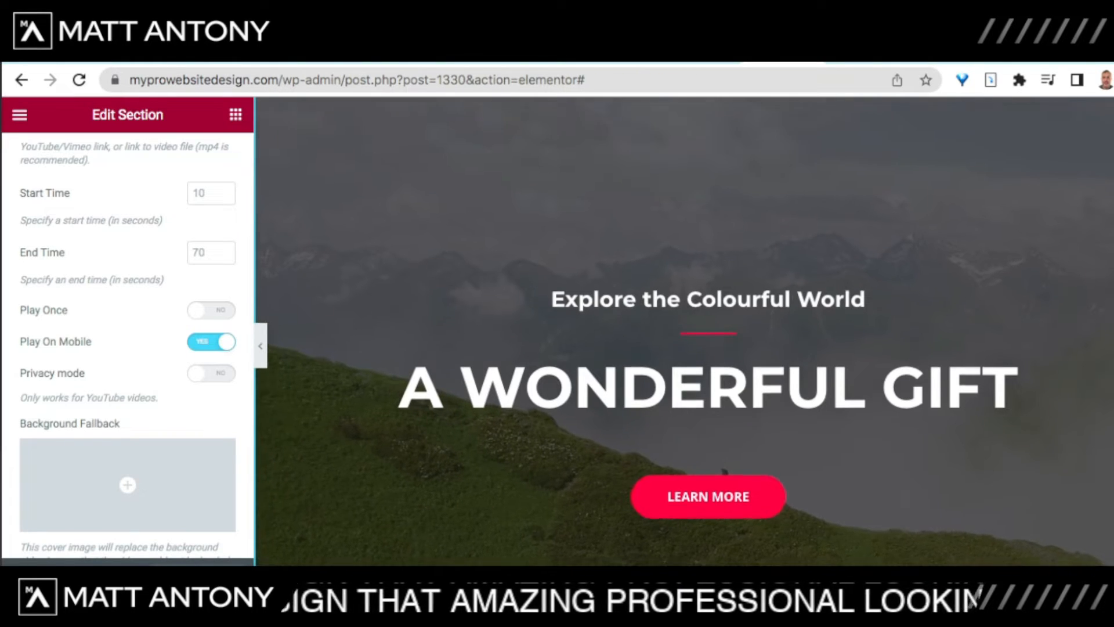
# Step: Exit Elementor from its main menu to the WordPress dashboard's Pages list
pyautogui.scroll(1, 685, 332)
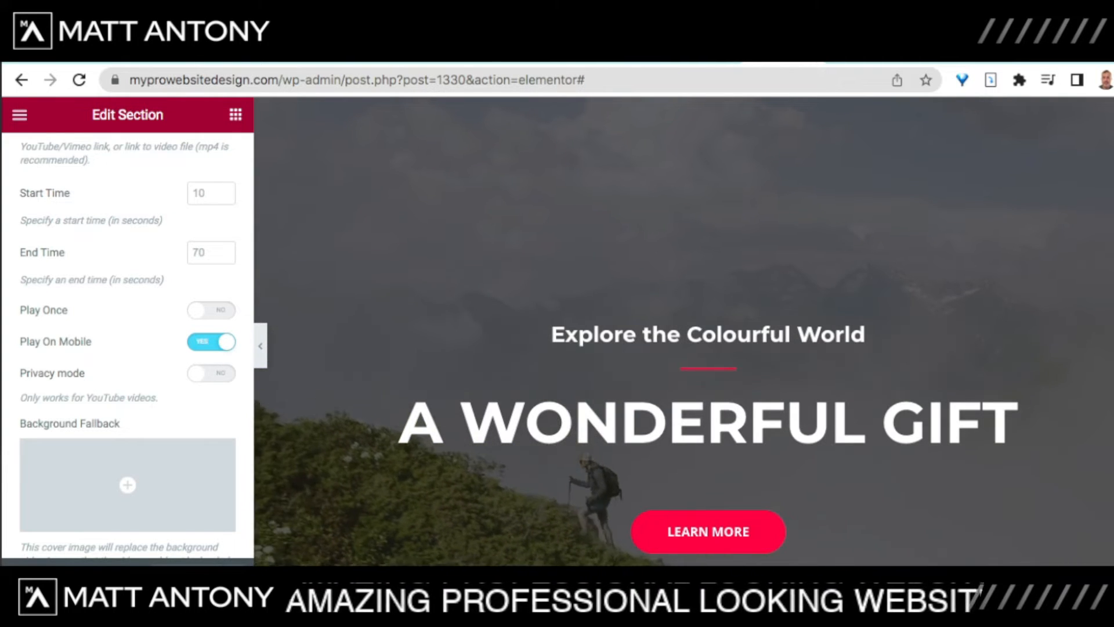
pyautogui.click(20, 115)
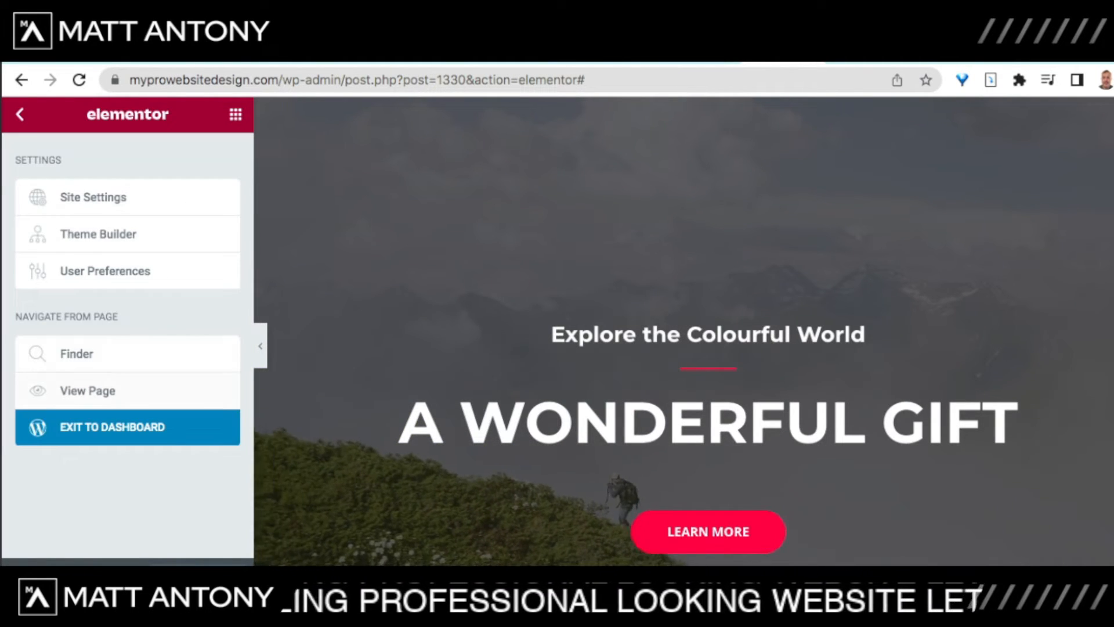
pyautogui.click(127, 427)
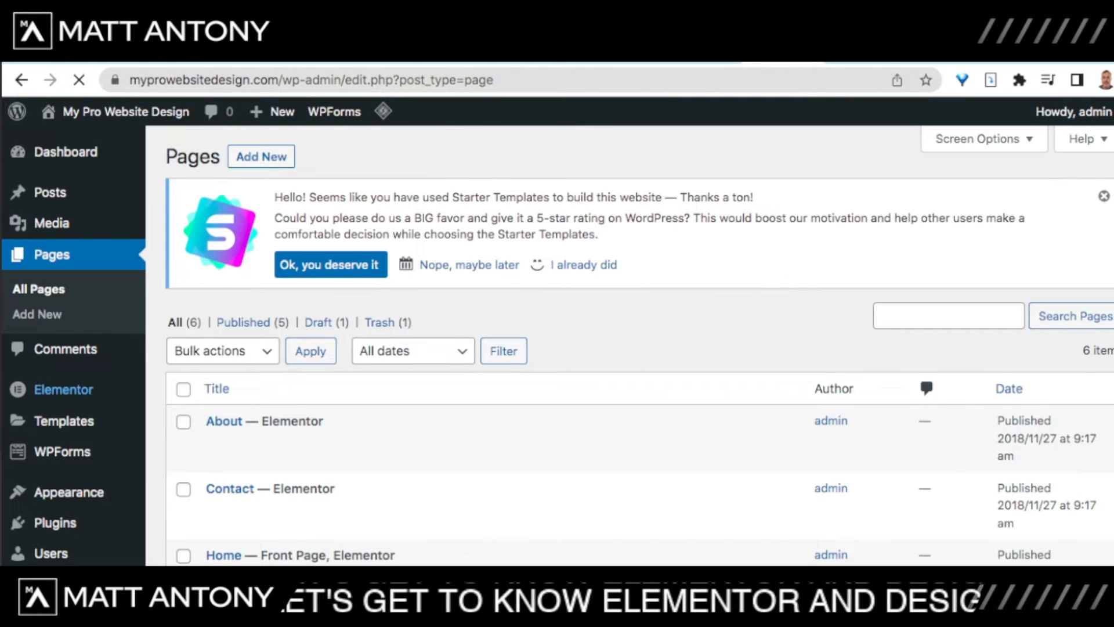
# Step: Upload the waterfall photo, nature-2.jpeg, to the Media Library
pyautogui.moveTo(63, 389)
pyautogui.click(51, 223)
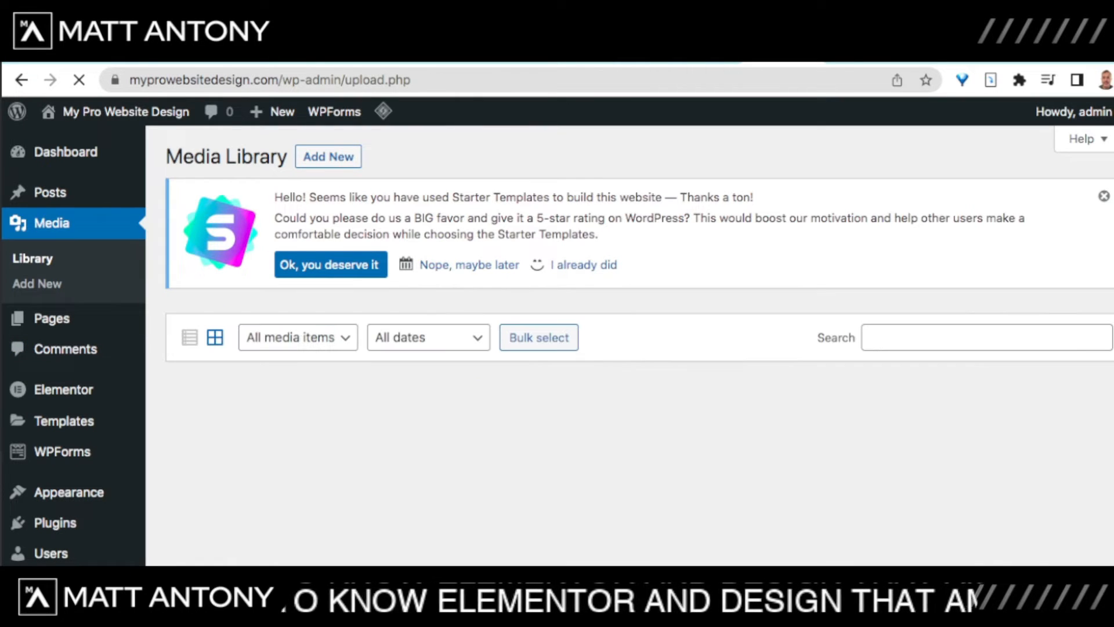
pyautogui.scroll(-3, 639, 348)
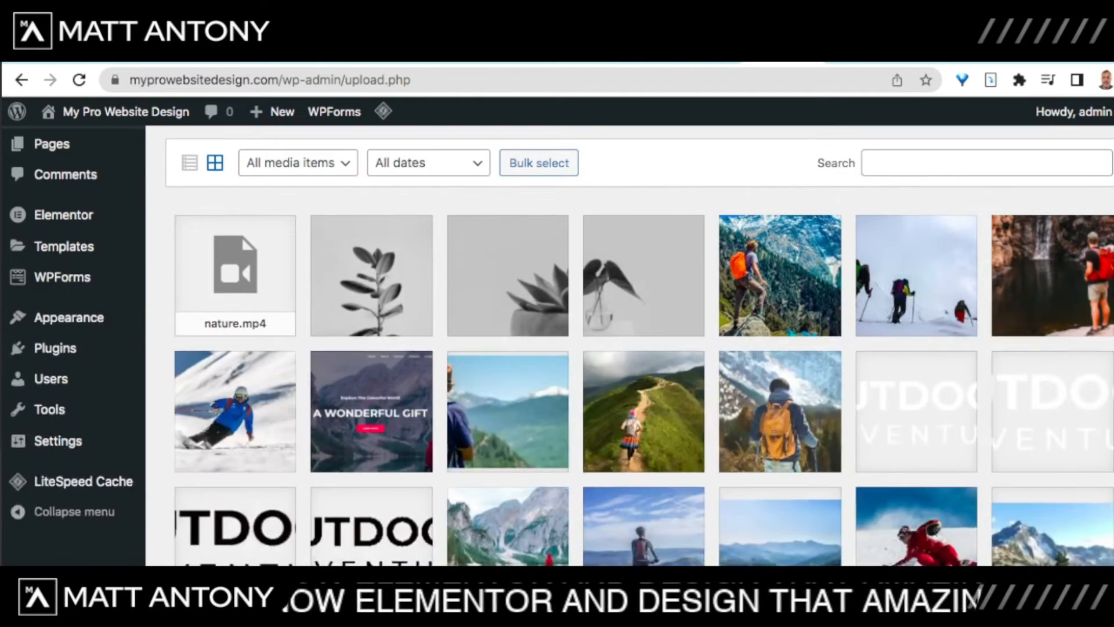
pyautogui.scroll(3, 639, 349)
pyautogui.click(329, 156)
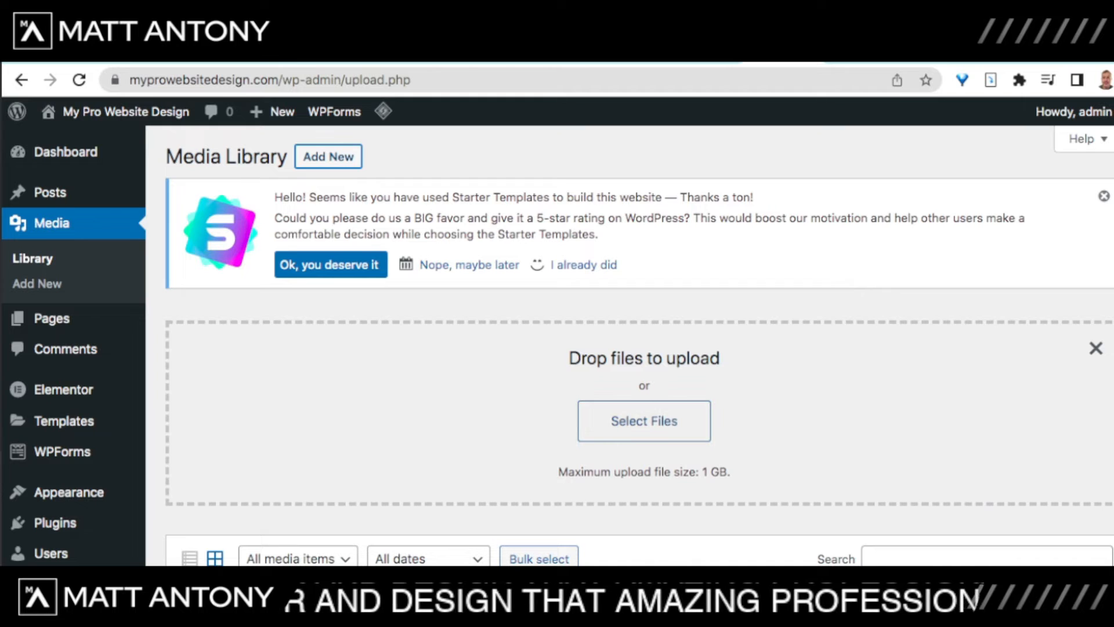
# Step: Copy the waterfall photo's file URL and close its attachment details
pyautogui.scroll(-4, 638, 348)
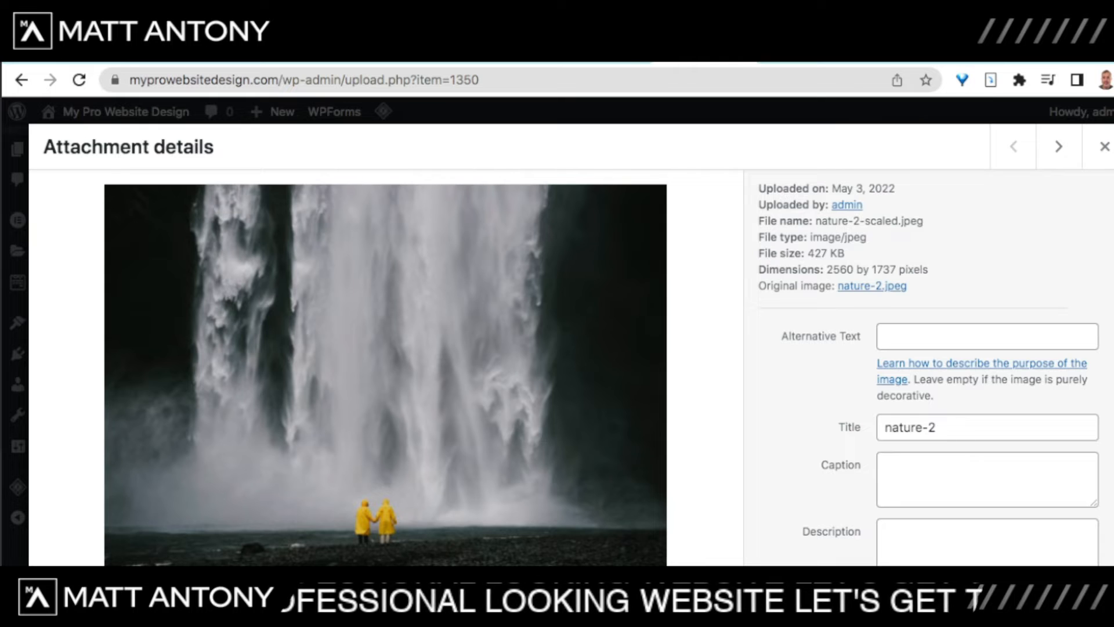
pyautogui.scroll(-2, 929, 371)
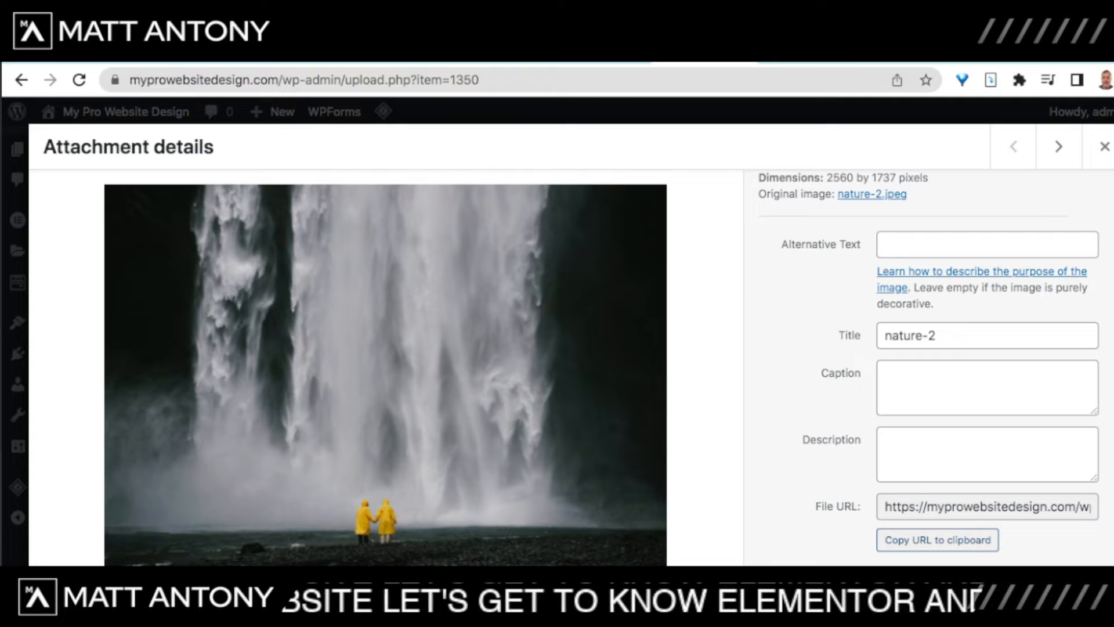
pyautogui.click(937, 540)
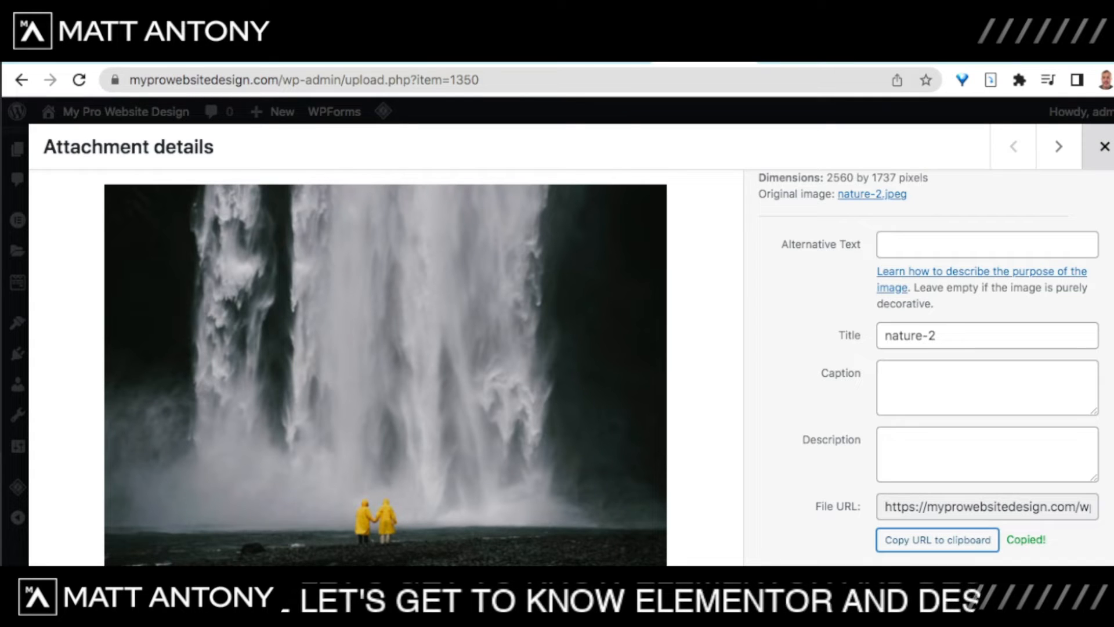
pyautogui.click(1104, 146)
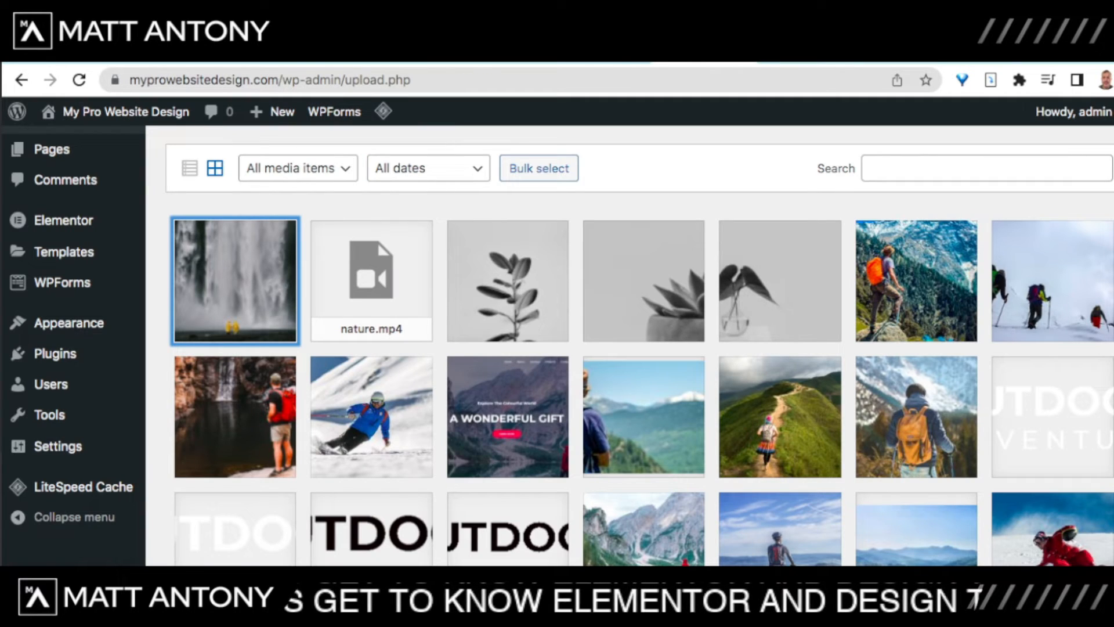
pyautogui.moveTo(63, 220)
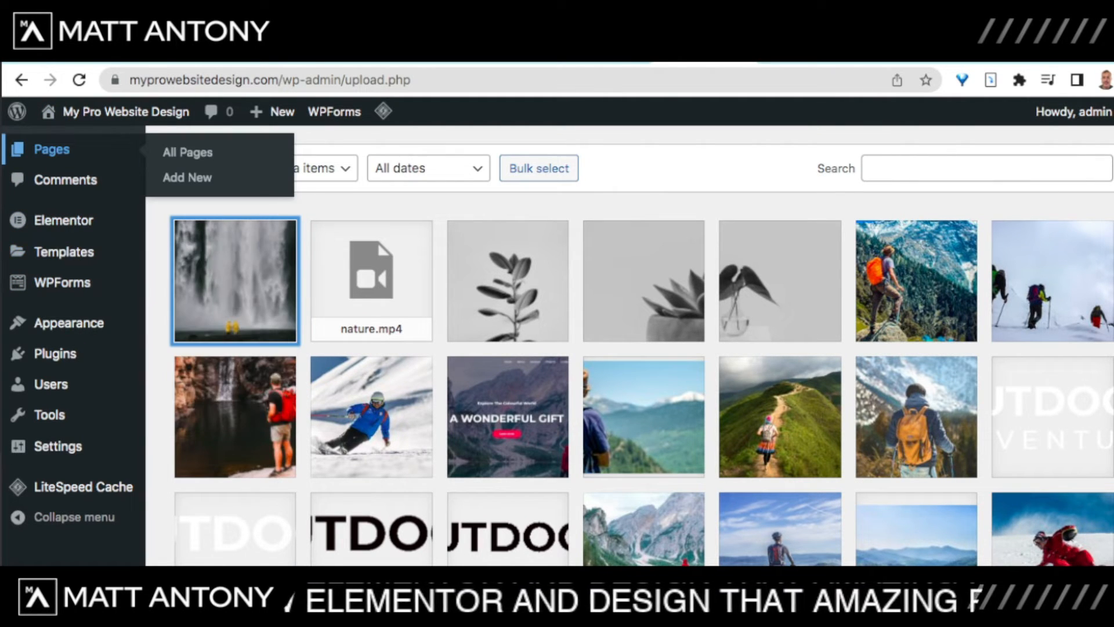
# Step: Open the Home page from All Pages with Edit with Elementor
pyautogui.click(52, 149)
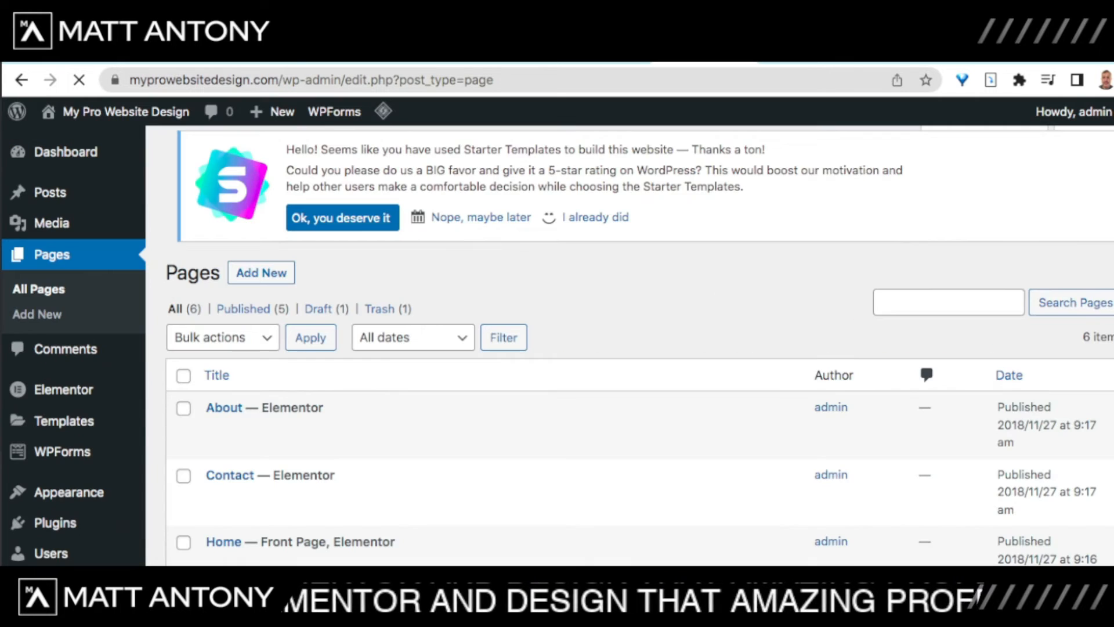
pyautogui.scroll(-2, 638, 348)
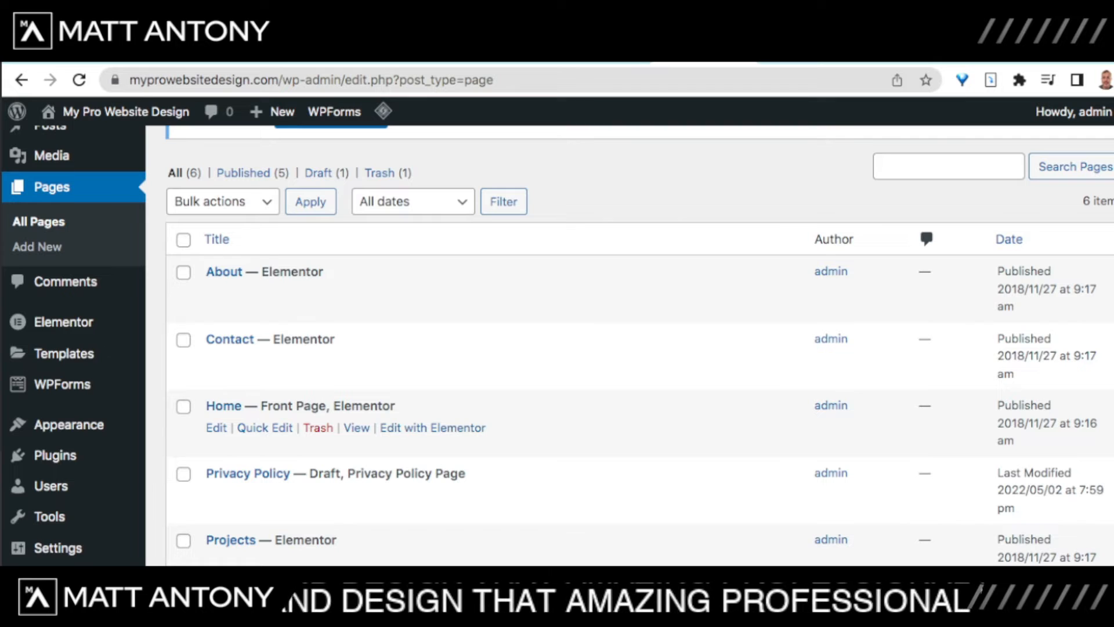
pyautogui.click(433, 427)
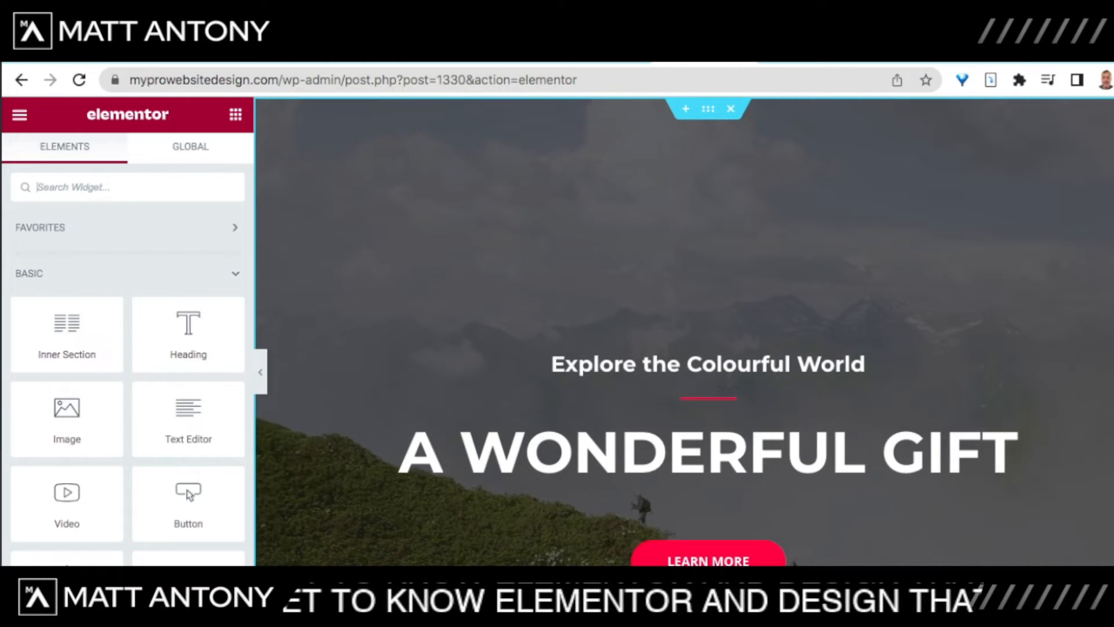
pyautogui.scroll(-3, 66, 331)
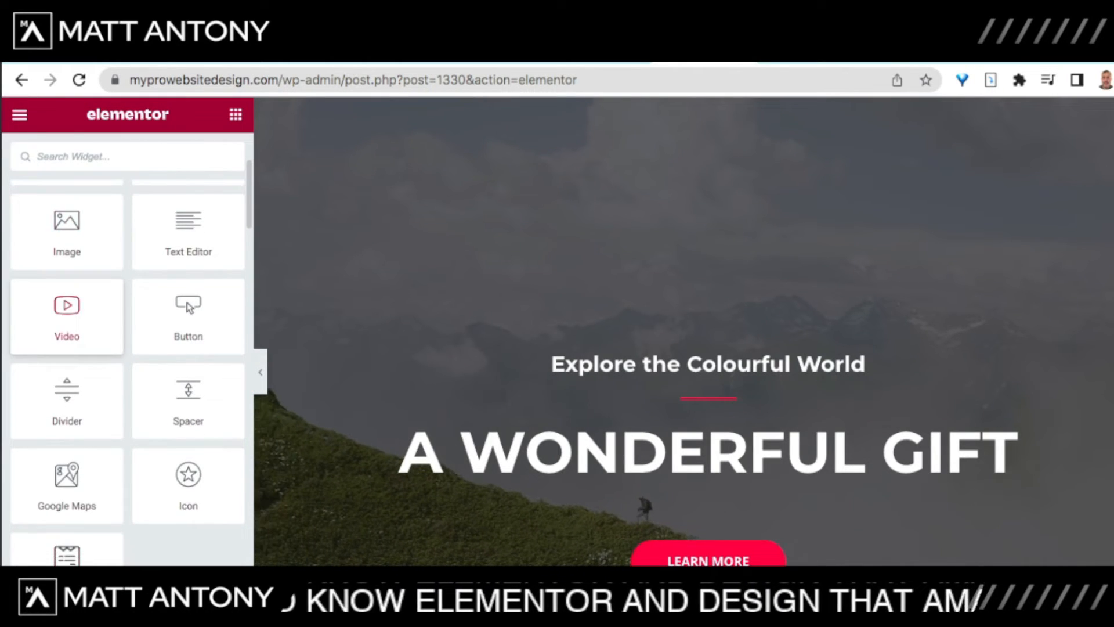
pyautogui.scroll(3, 67, 331)
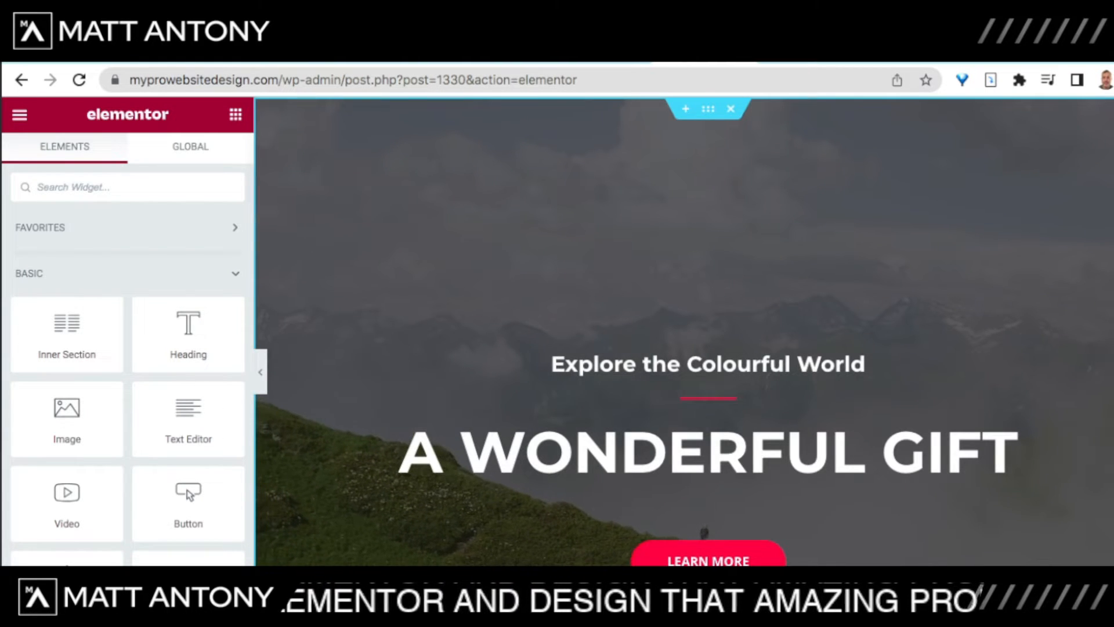
# Step: Set the waterfall photo nature-2 as the hero section's background fallback image
pyautogui.rightClick(394, 245)
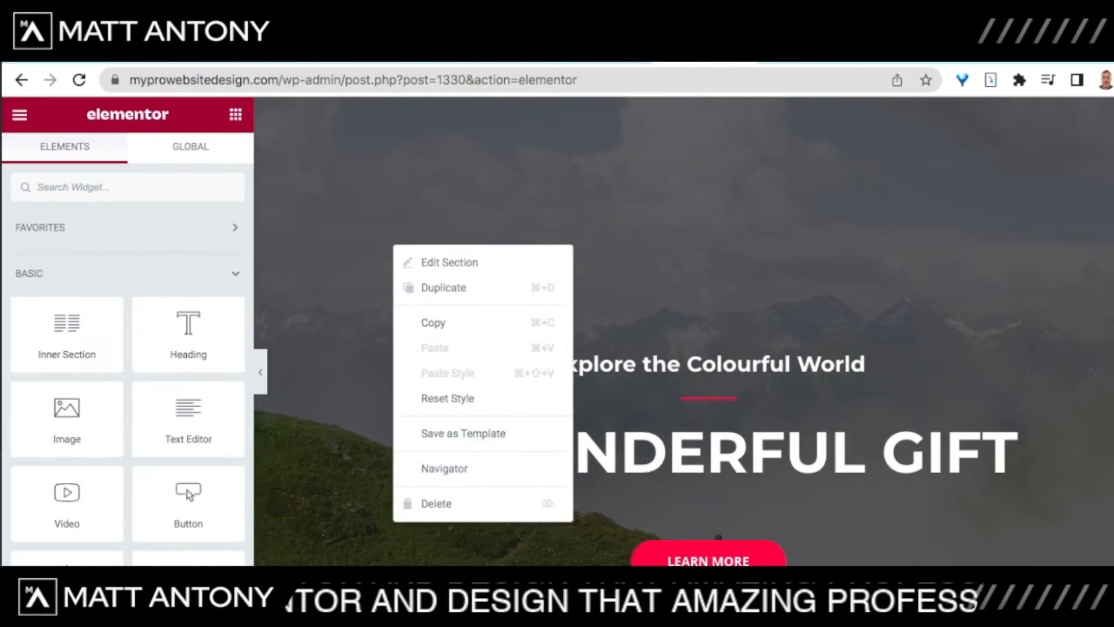
pyautogui.click(447, 262)
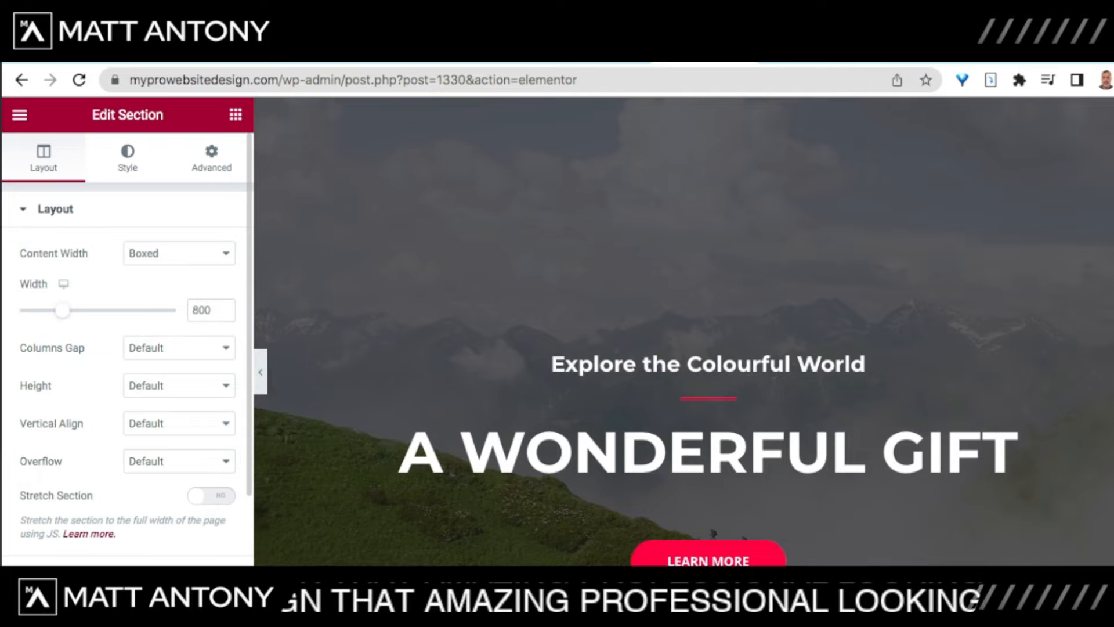
pyautogui.click(128, 158)
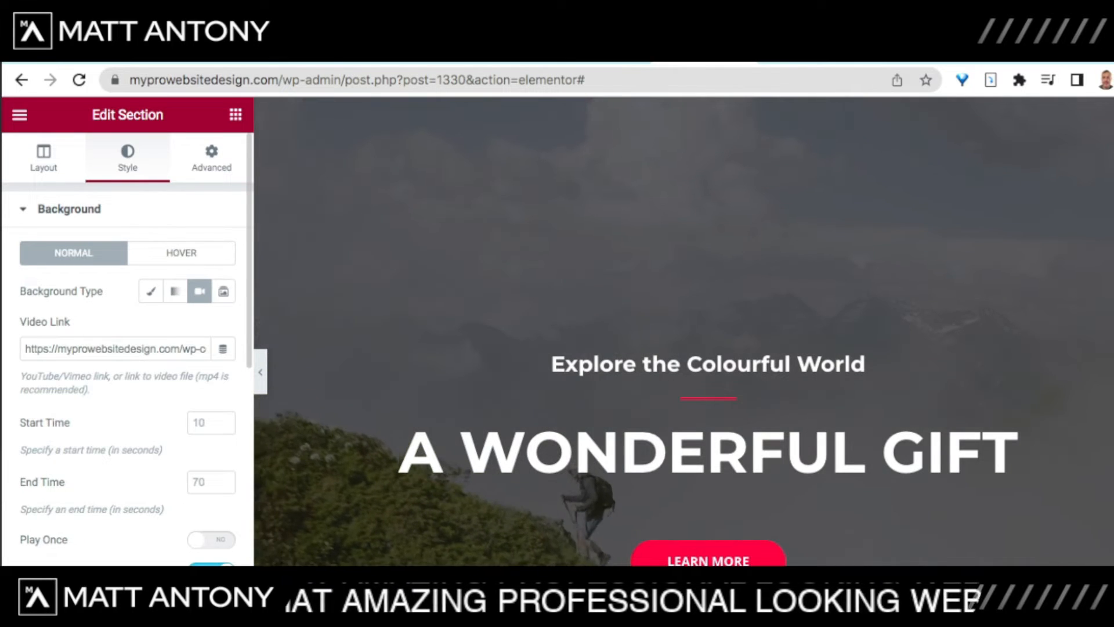
pyautogui.scroll(-4, 127, 348)
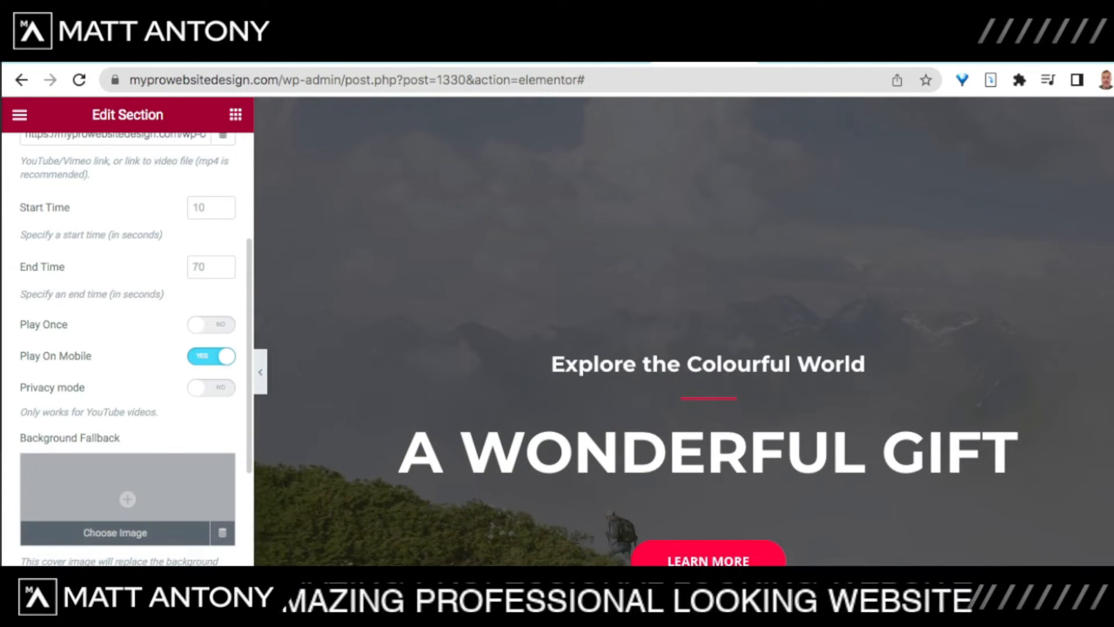
pyautogui.click(128, 500)
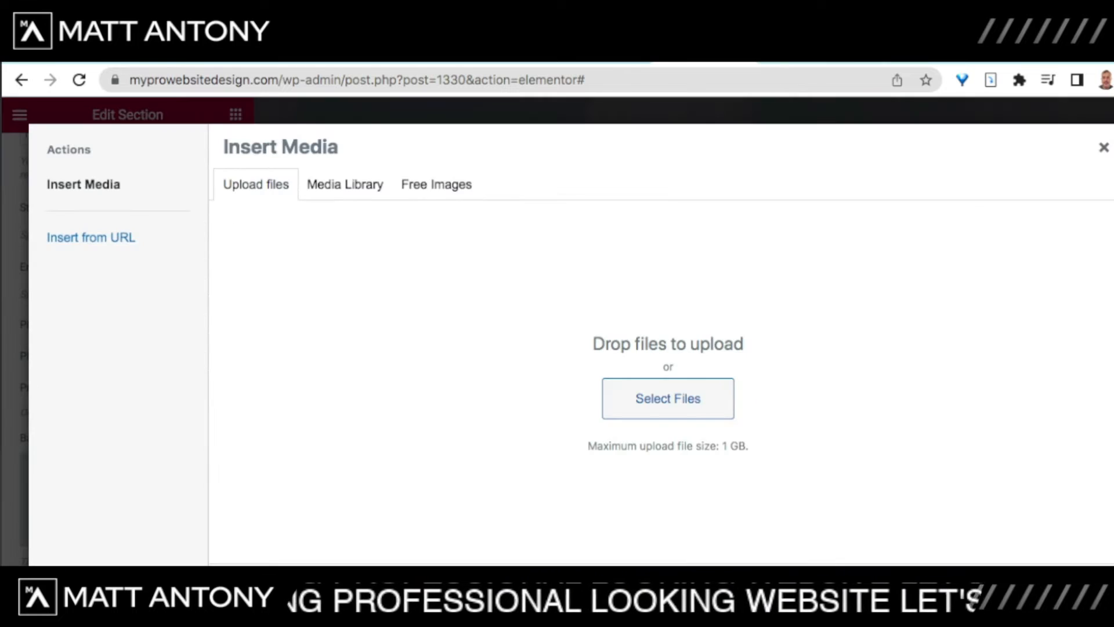
pyautogui.click(344, 184)
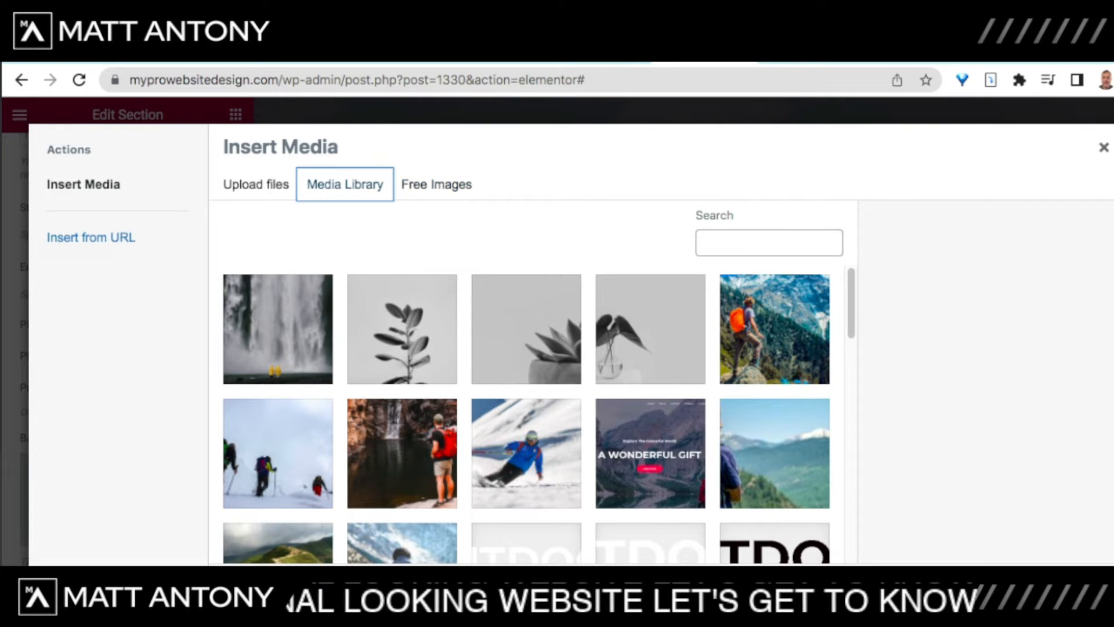
pyautogui.scroll(-5, 527, 412)
pyautogui.scroll(5, 526, 412)
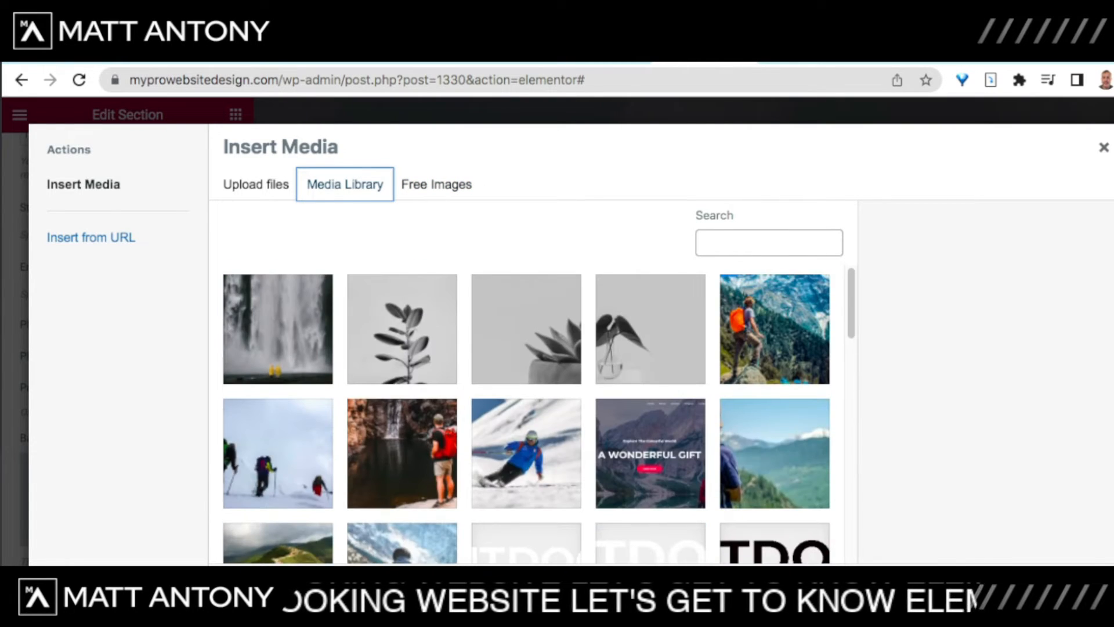
pyautogui.click(278, 329)
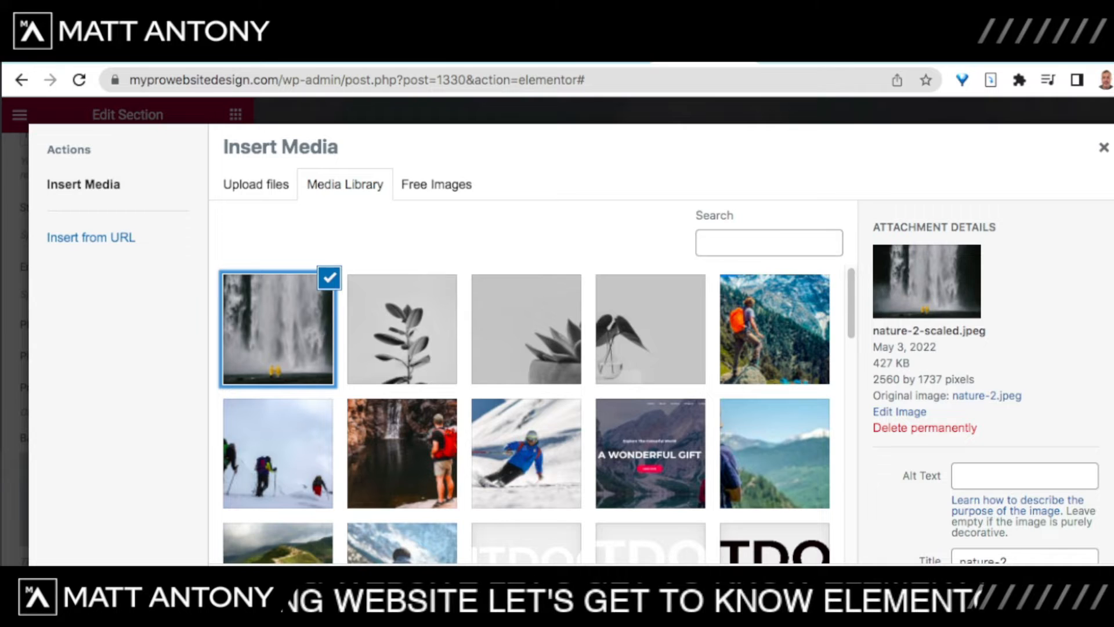
pyautogui.click(1067, 589)
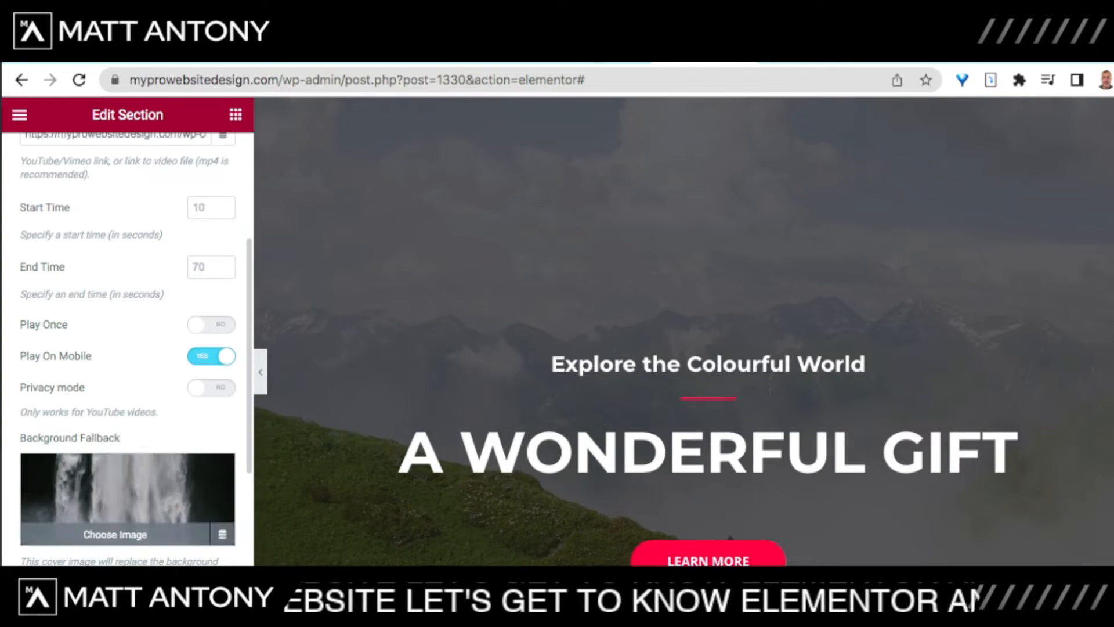
pyautogui.scroll(-2, 128, 348)
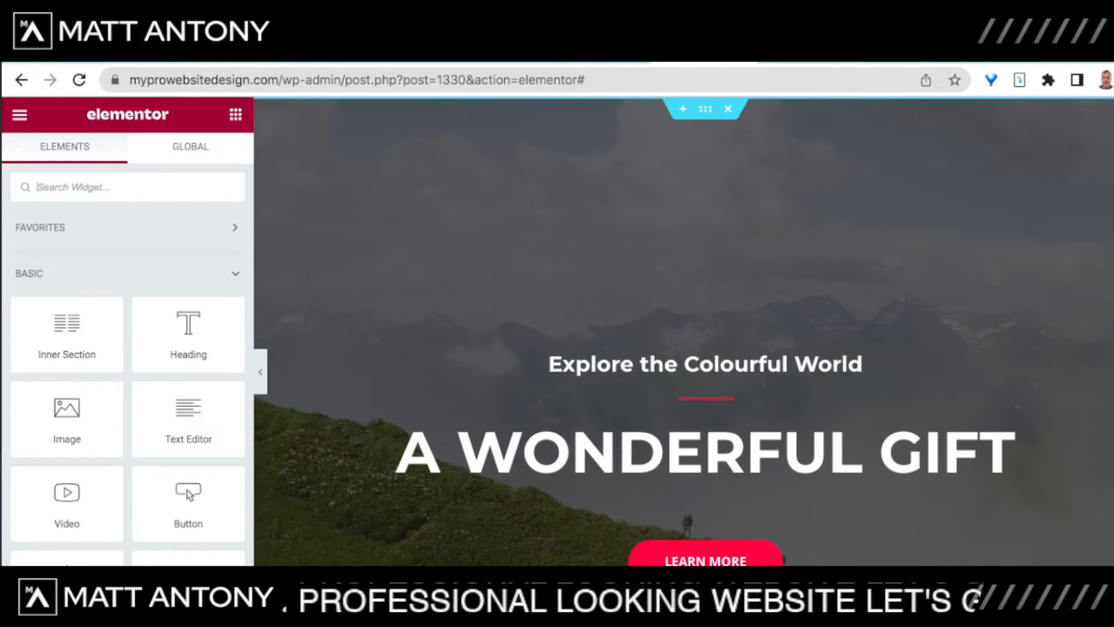
# Step: Scroll the page preview past Upcoming Events to the EXPLORE THE WORLD section
pyautogui.scroll(-3, 684, 330)
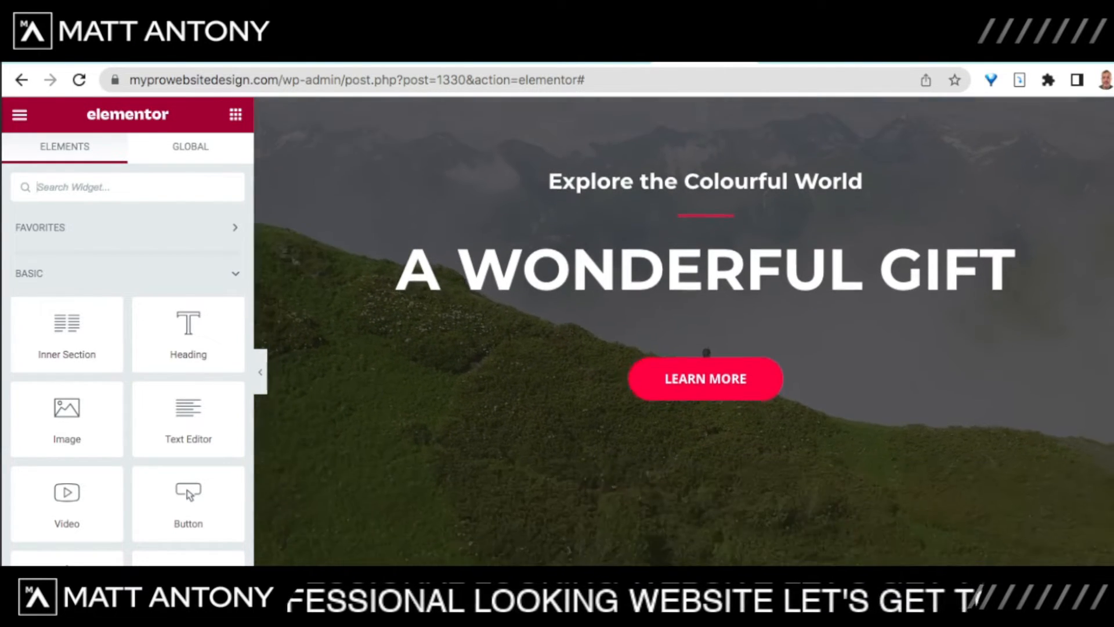
pyautogui.scroll(-15, 684, 331)
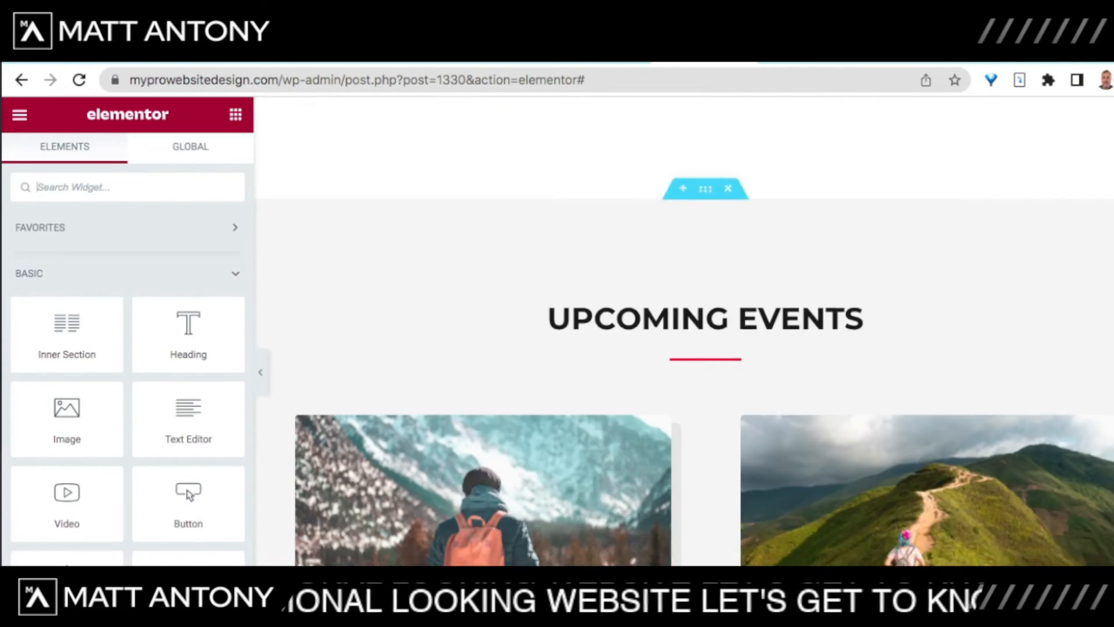
pyautogui.scroll(-15, 684, 331)
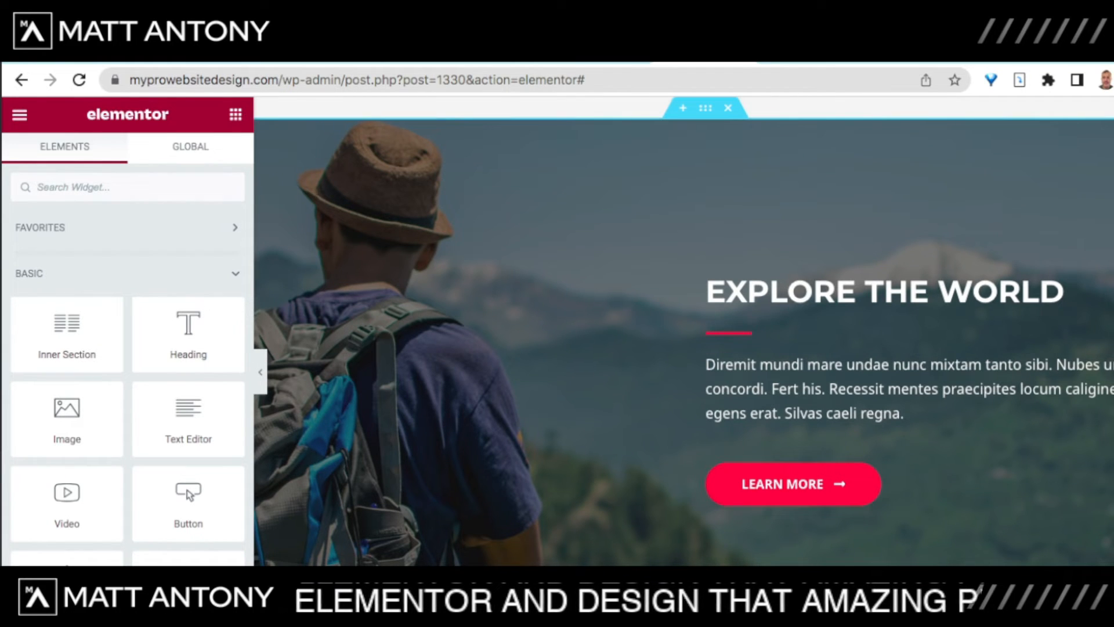
# Step: Switch the EXPLORE THE WORLD section's background type to Slideshow
pyautogui.rightClick(355, 222)
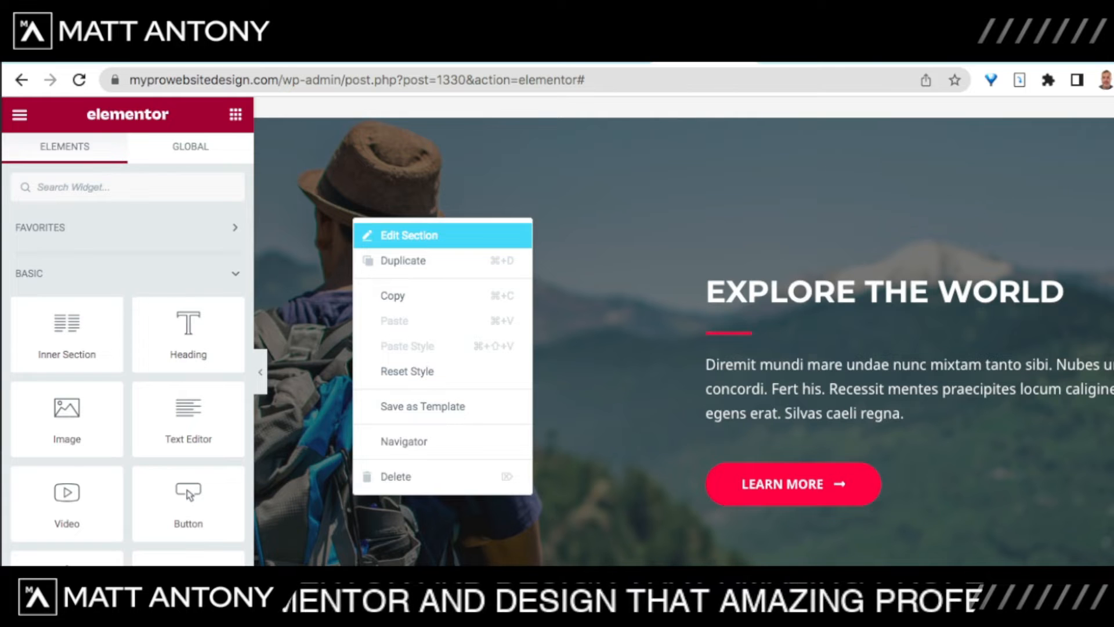
pyautogui.click(406, 235)
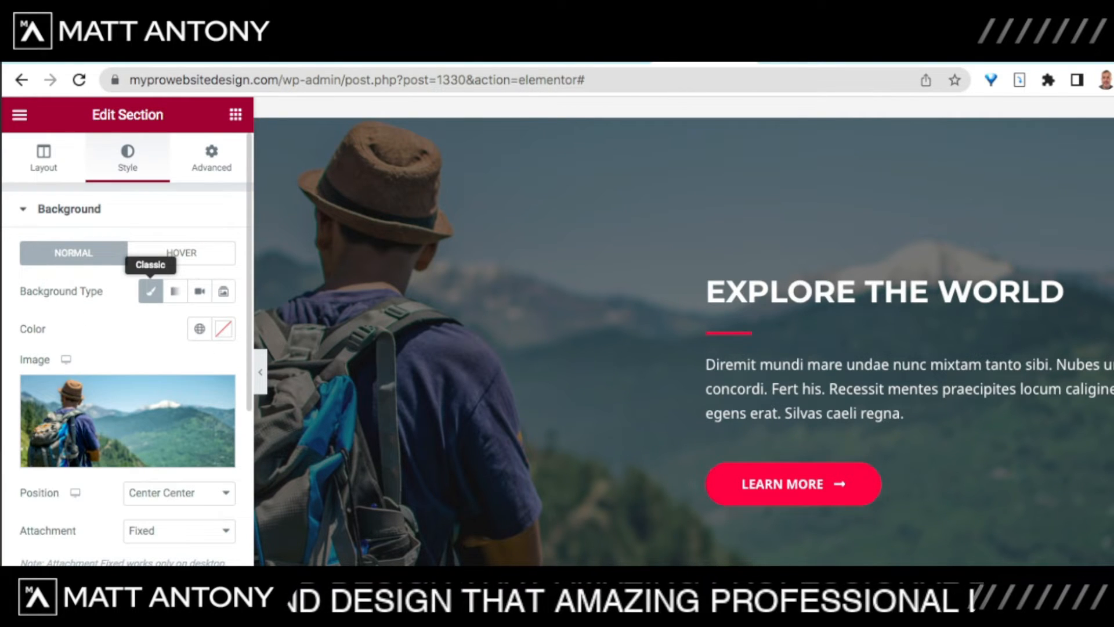
pyautogui.click(223, 291)
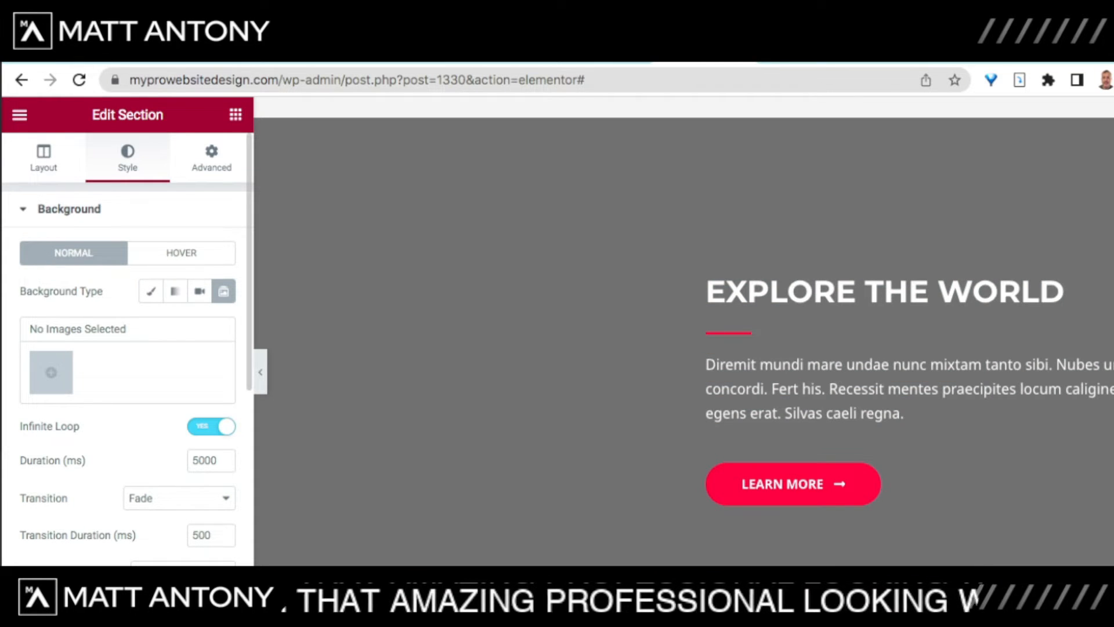
# Step: Select the cyclist, skier, hammock and tent photos for the slideshow
pyautogui.click(51, 372)
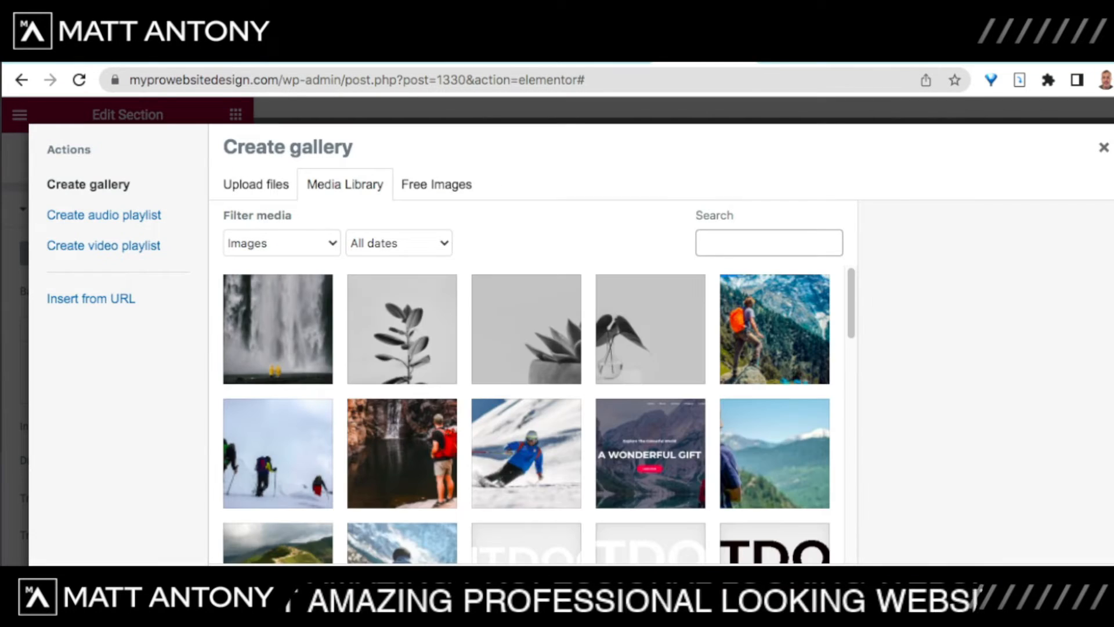
pyautogui.scroll(-4, 527, 418)
pyautogui.scroll(-2, 527, 415)
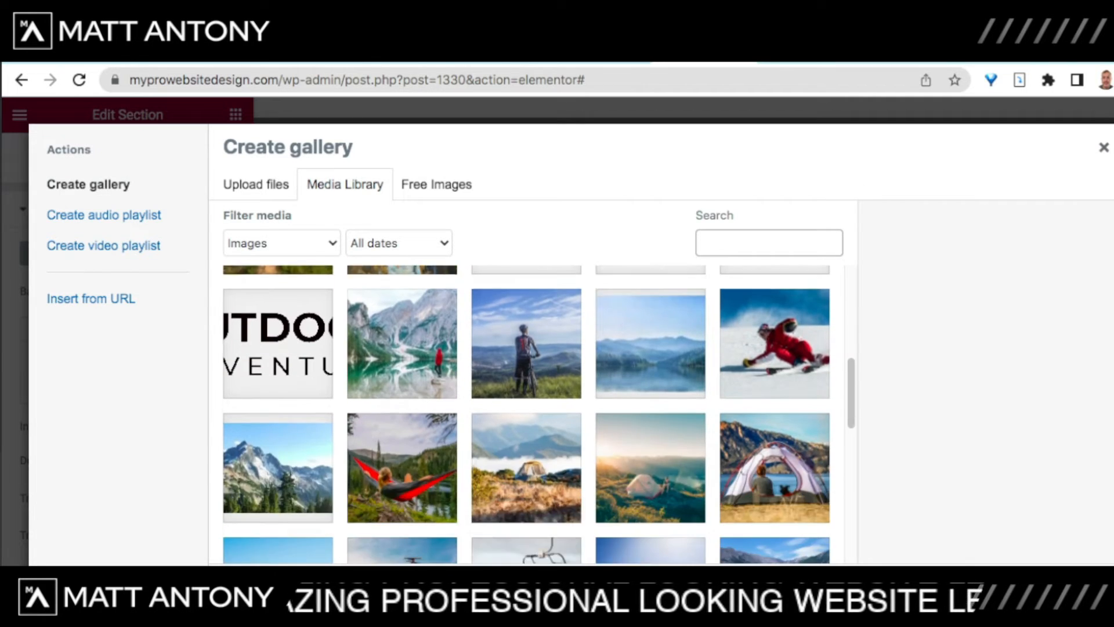
pyautogui.scroll(3, 526, 415)
pyautogui.scroll(-3, 527, 415)
pyautogui.click(527, 377)
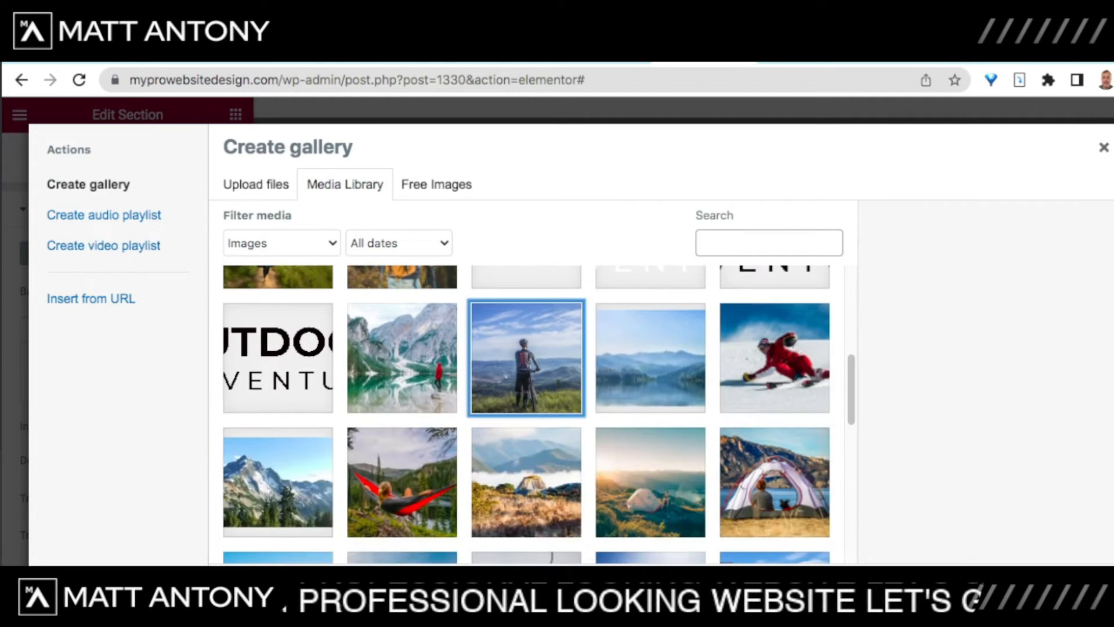
pyautogui.click(651, 366)
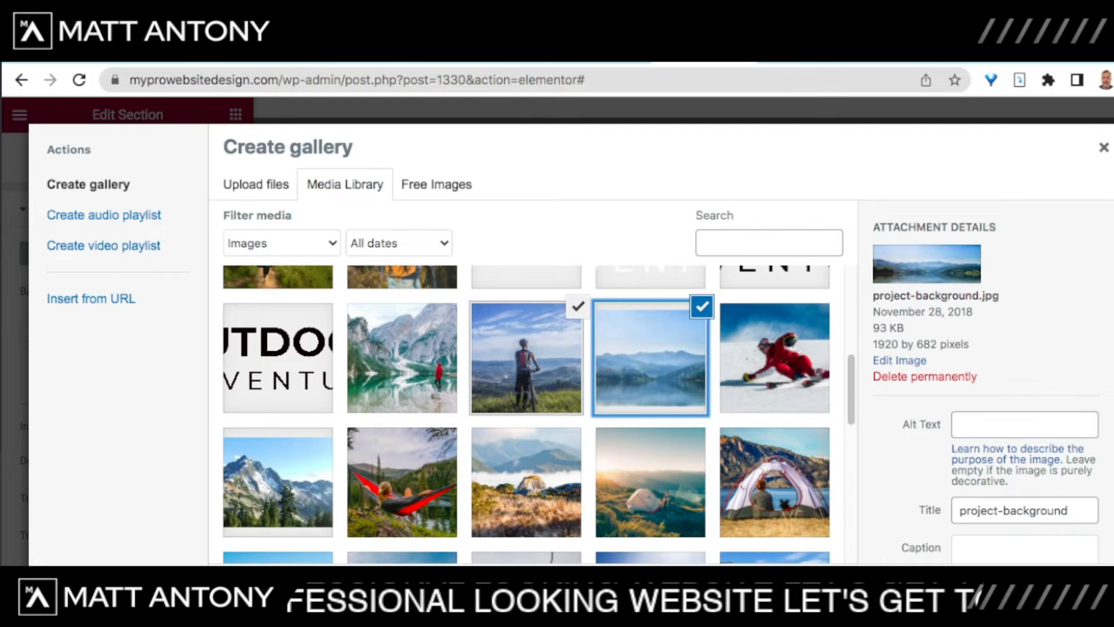
pyautogui.click(774, 363)
pyautogui.click(278, 482)
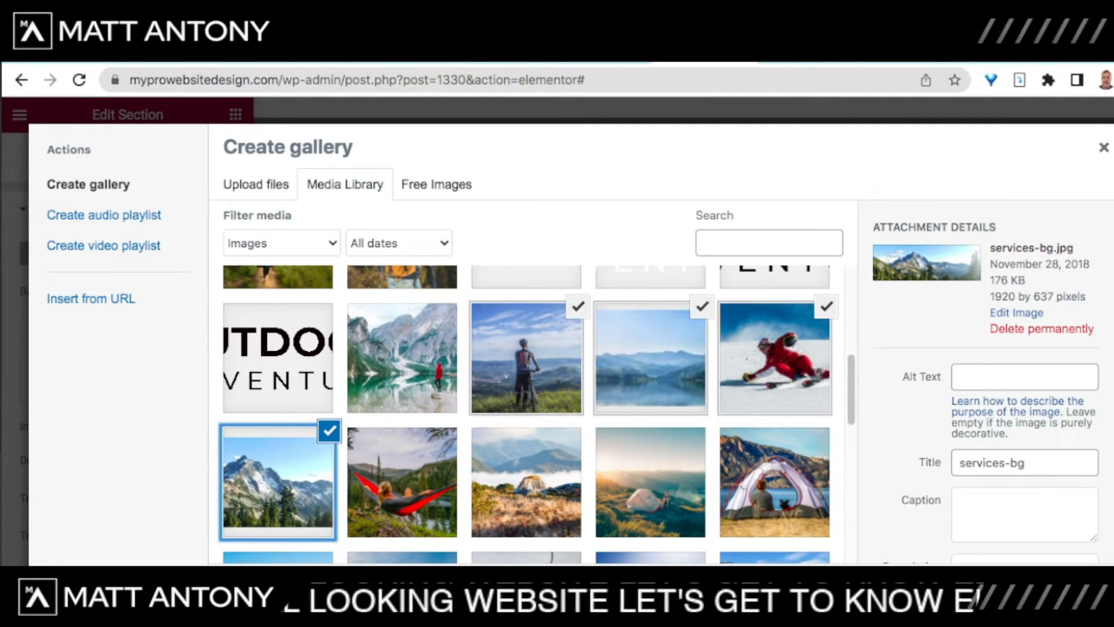
pyautogui.click(650, 363)
pyautogui.click(329, 432)
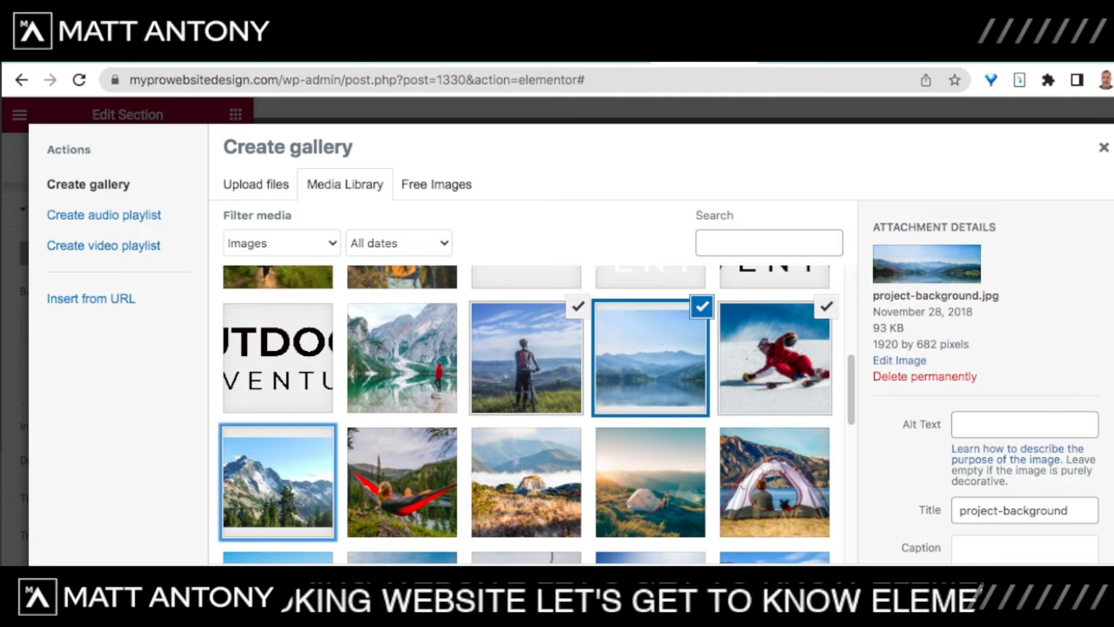
pyautogui.click(702, 306)
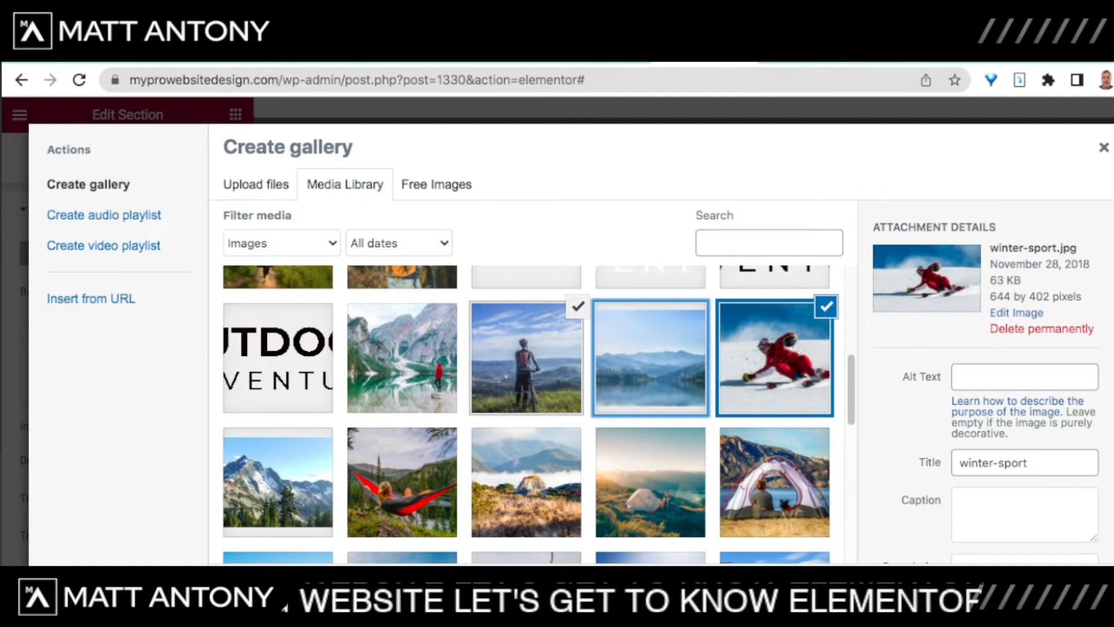
pyautogui.click(402, 482)
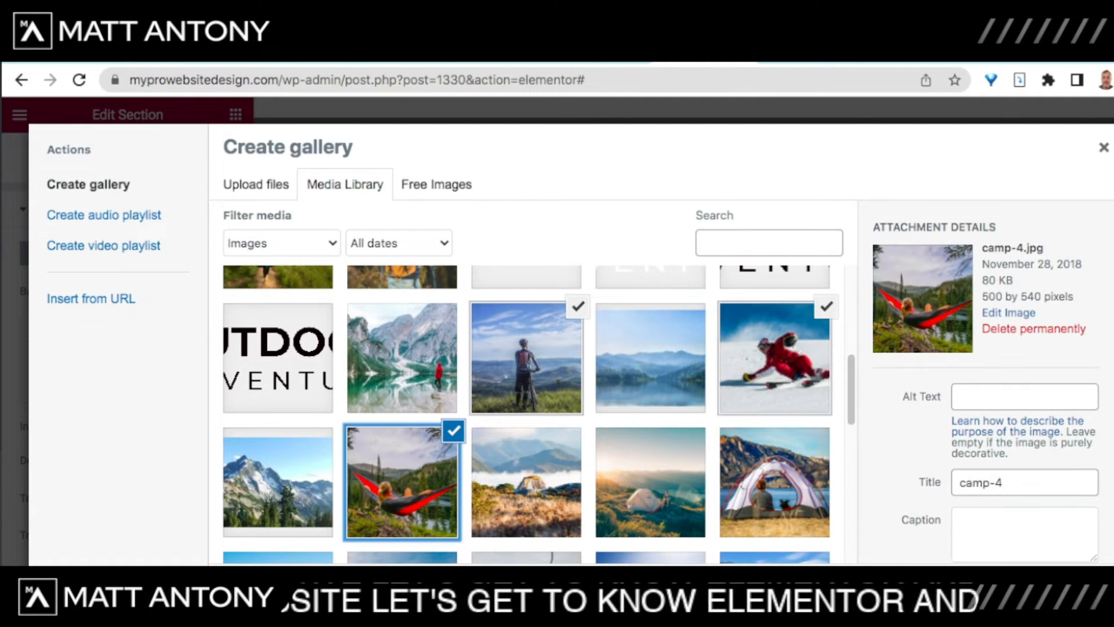
pyautogui.click(774, 482)
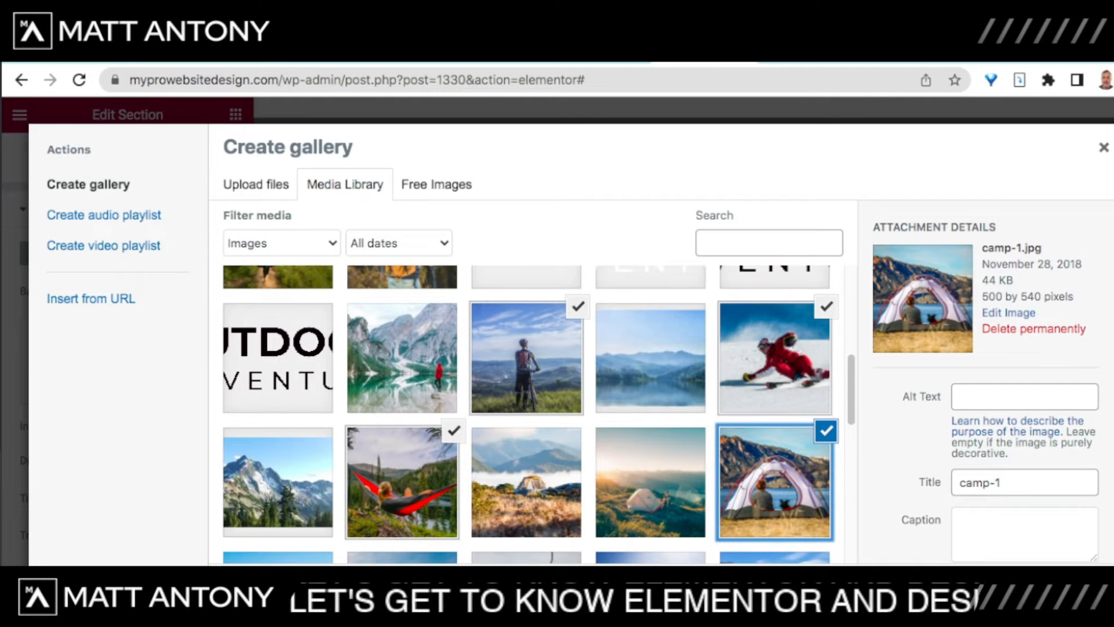
# Step: Create a gallery from the four photos and insert it as the slideshow
pyautogui.scroll(-3, 987, 378)
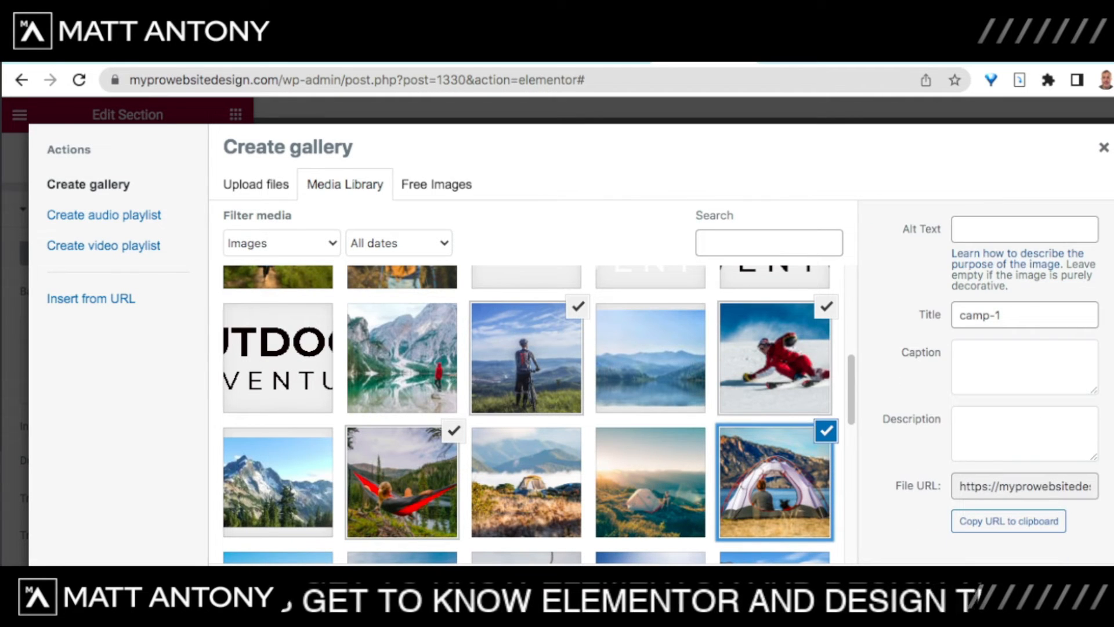
pyautogui.click(1045, 591)
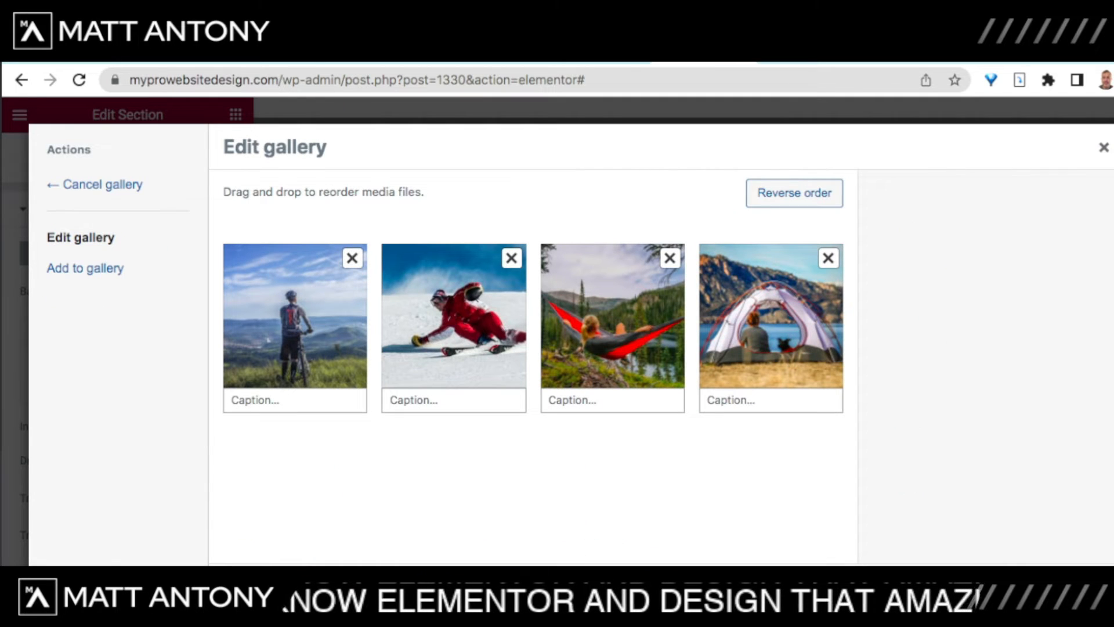
pyautogui.click(1044, 591)
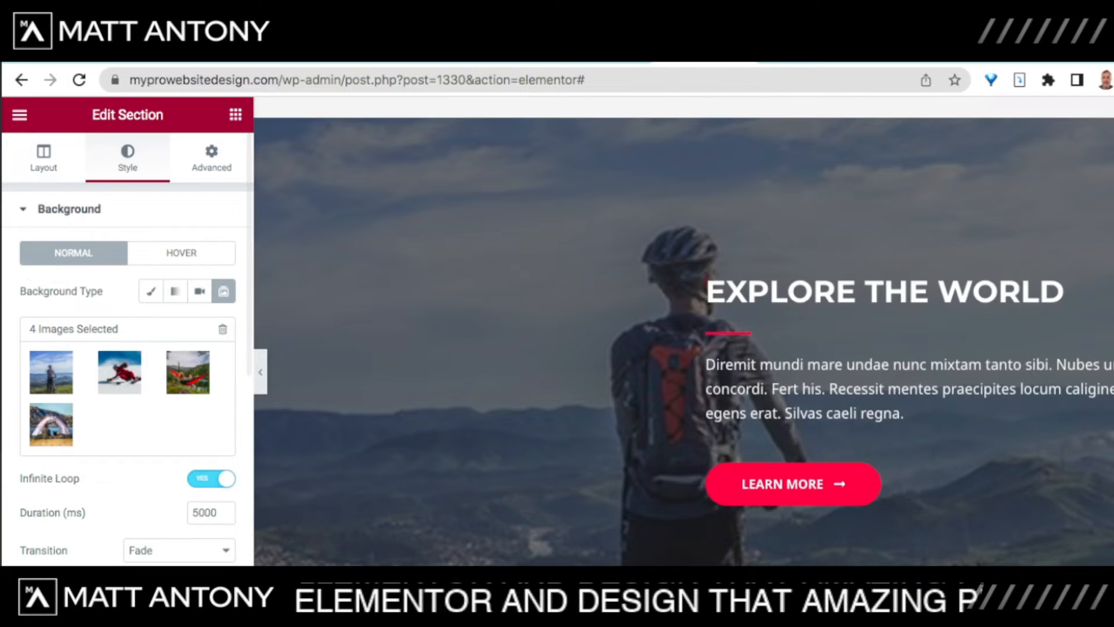
# Step: Set the background slideshow Transition to Slide Right and scroll down to Background Overlay
pyautogui.scroll(-2, 128, 371)
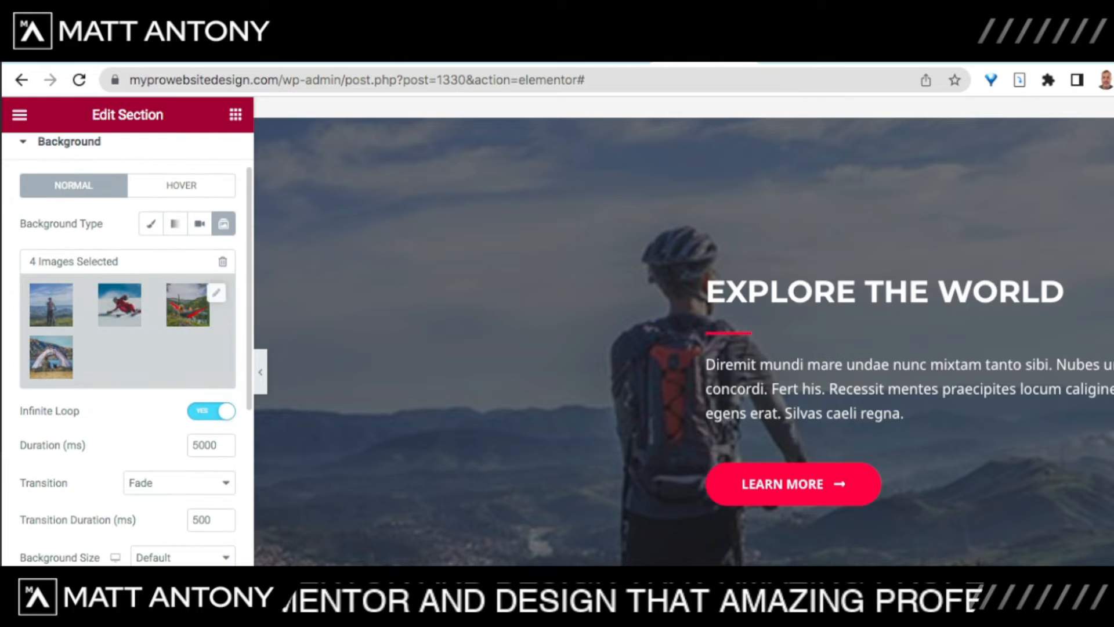
pyautogui.scroll(-1, 128, 325)
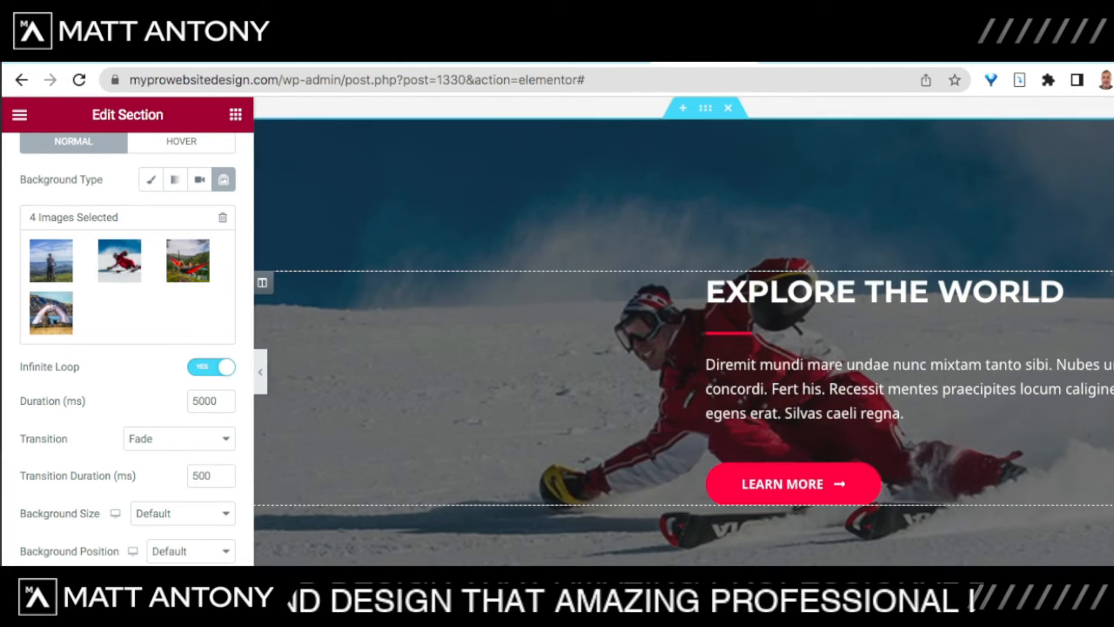
pyautogui.hscroll(1, 684, 337)
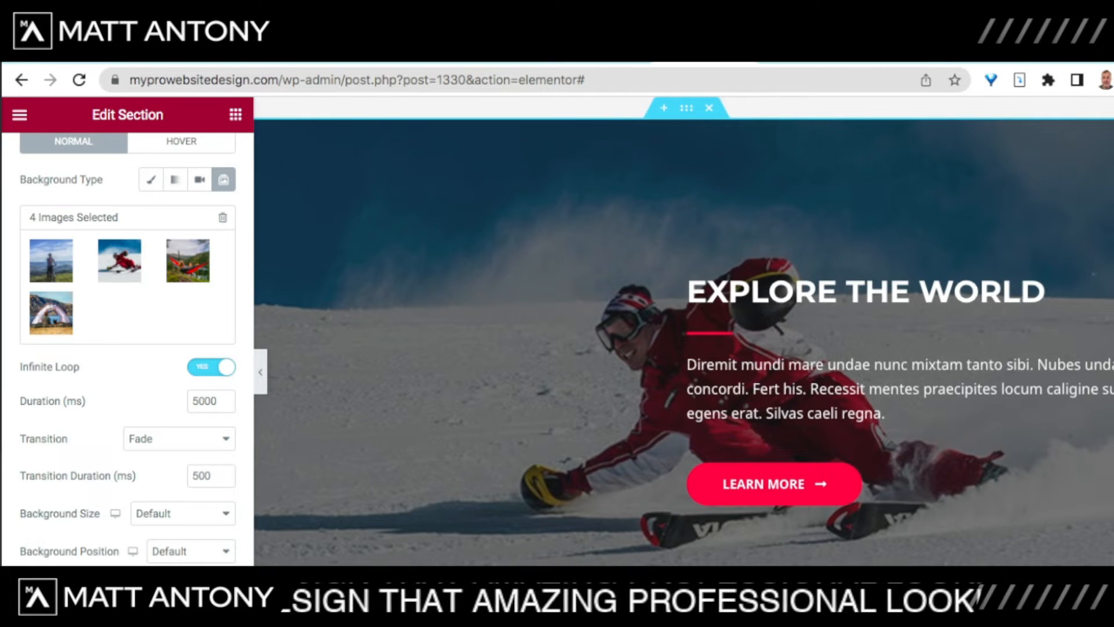
pyautogui.hscroll(-1, 684, 337)
pyautogui.scroll(12, 684, 336)
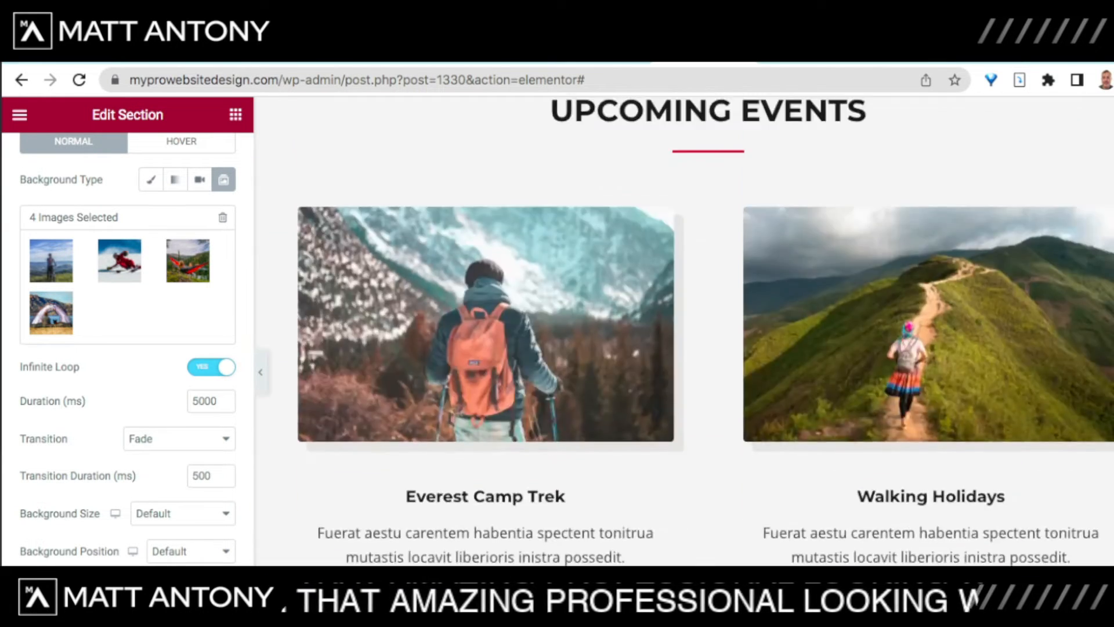
pyautogui.scroll(-9, 685, 336)
pyautogui.scroll(2, 684, 331)
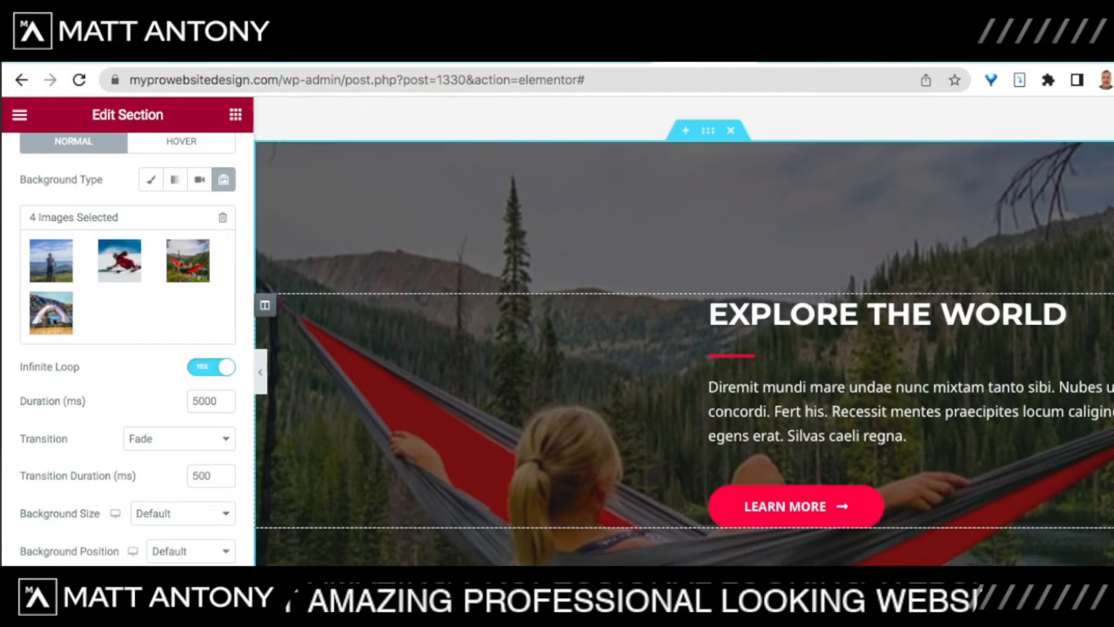
pyautogui.scroll(-1, 684, 330)
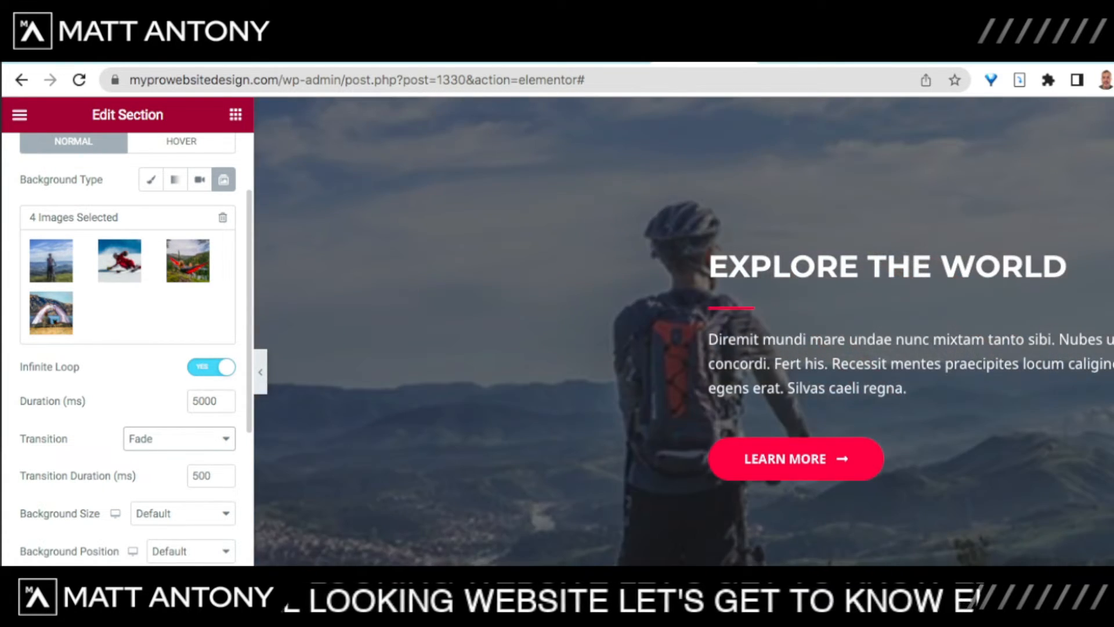
pyautogui.click(156, 458)
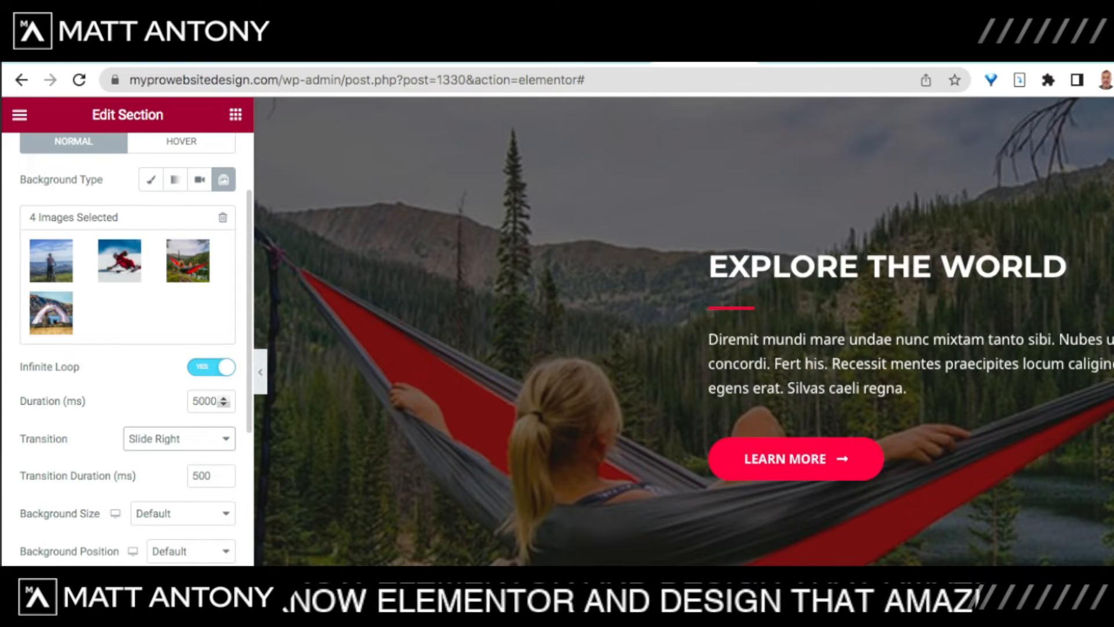
pyautogui.scroll(-2, 128, 348)
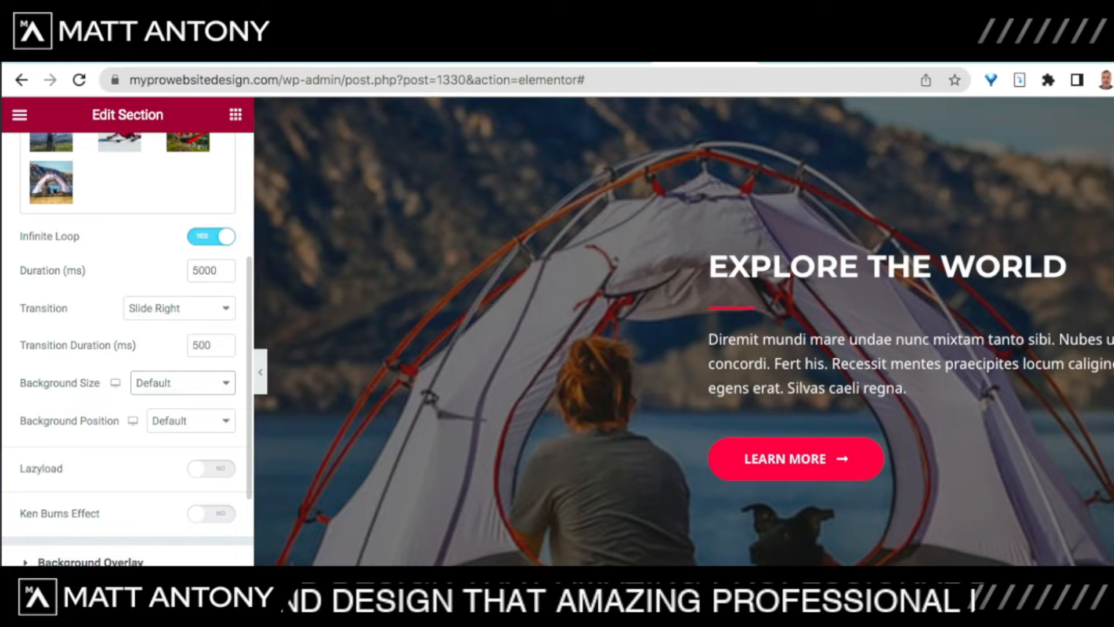
pyautogui.scroll(-2, 127, 348)
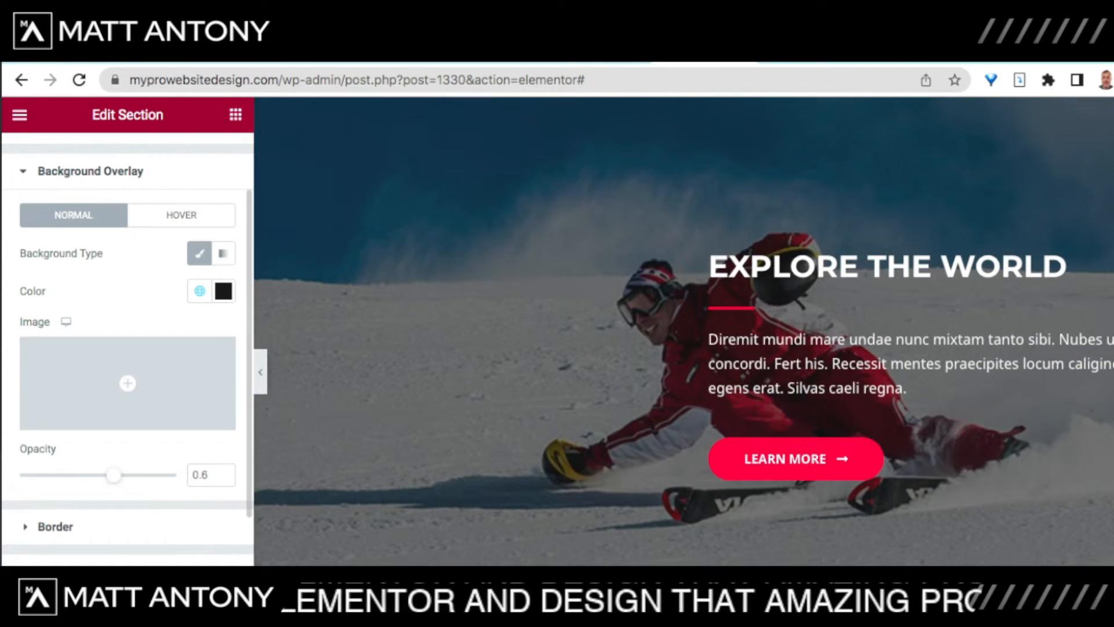
# Step: Set the background overlay opacity to 0.75, then select the Explore the World section for editing
pyautogui.moveTo(113, 474); pyautogui.dragTo(52, 475)
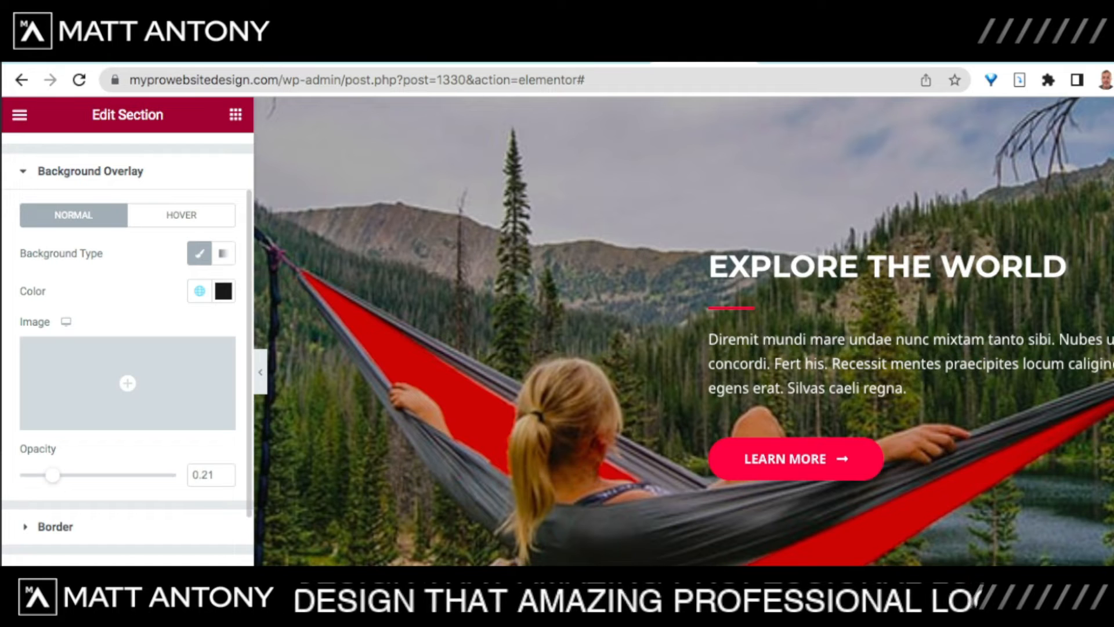
pyautogui.moveTo(52, 474); pyautogui.dragTo(137, 475)
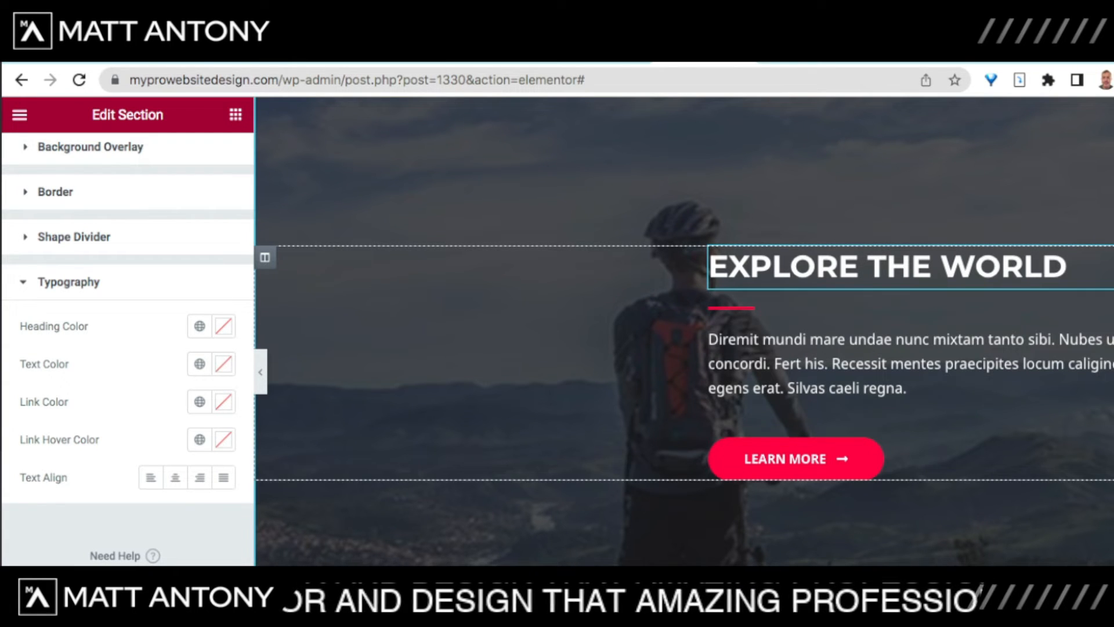
pyautogui.click(1066, 267)
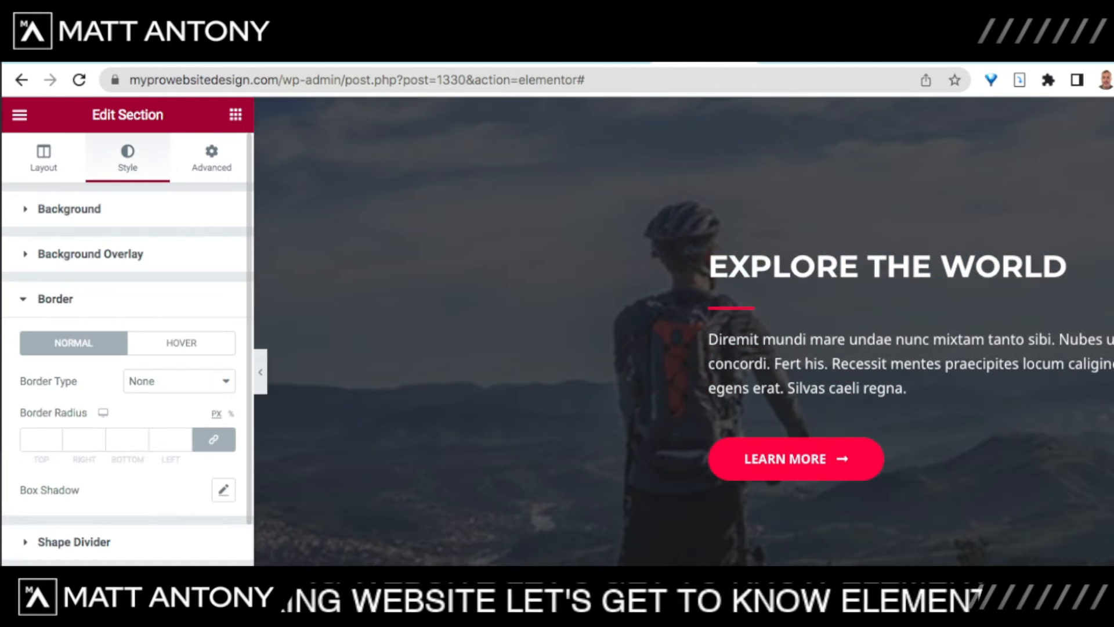
pyautogui.scroll(3, 685, 331)
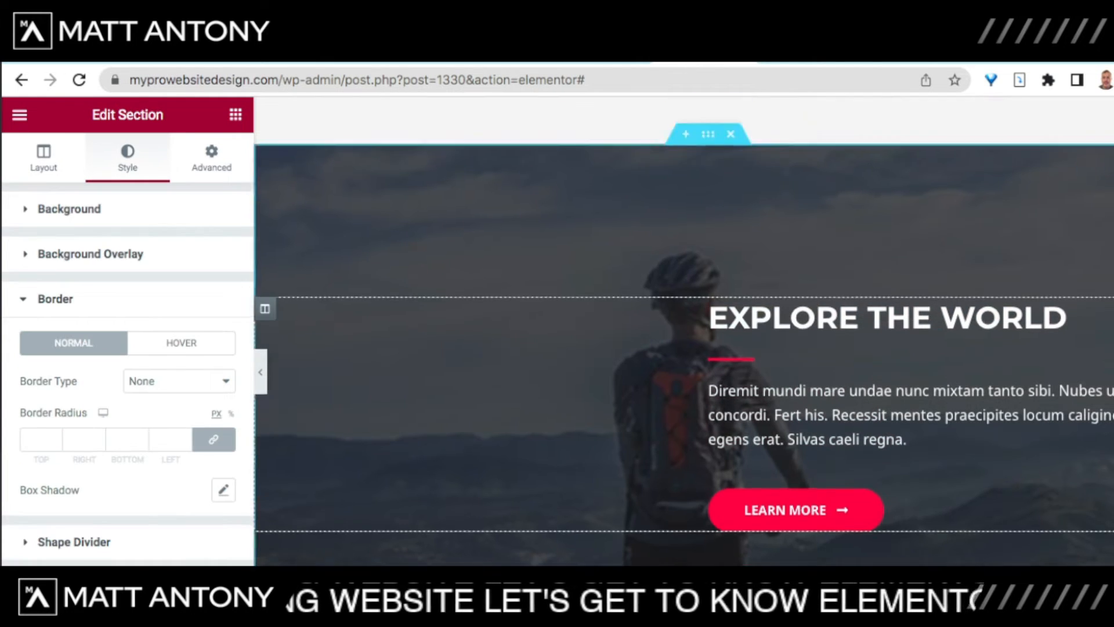
pyautogui.scroll(-2, 685, 331)
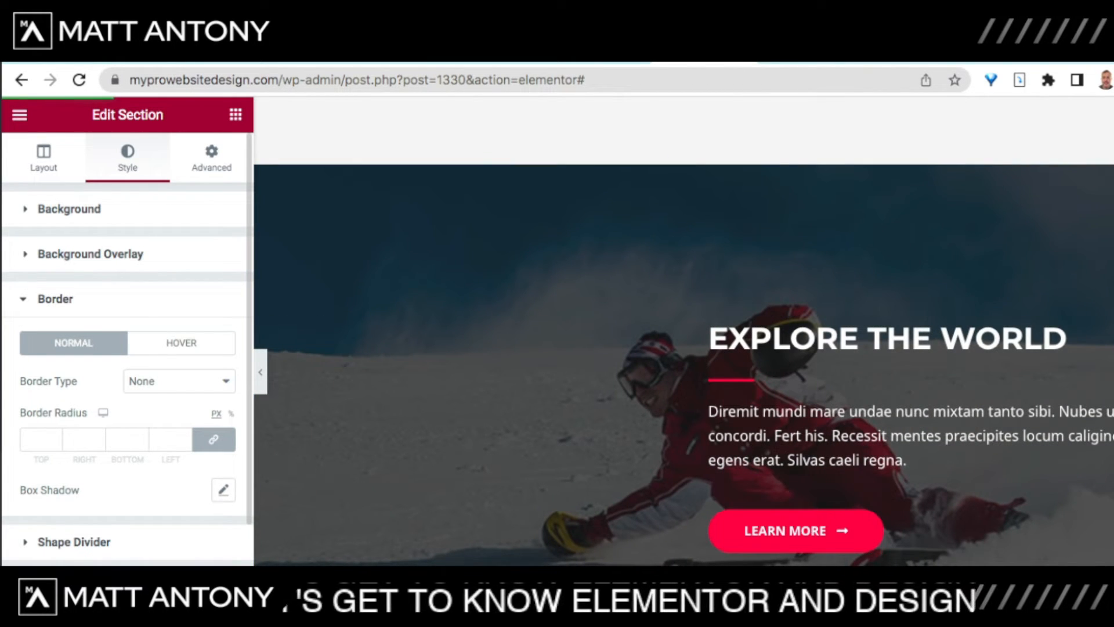
# Step: Give the section a Solid border of width 2 and try a bright cyan border colour
pyautogui.click(152, 400)
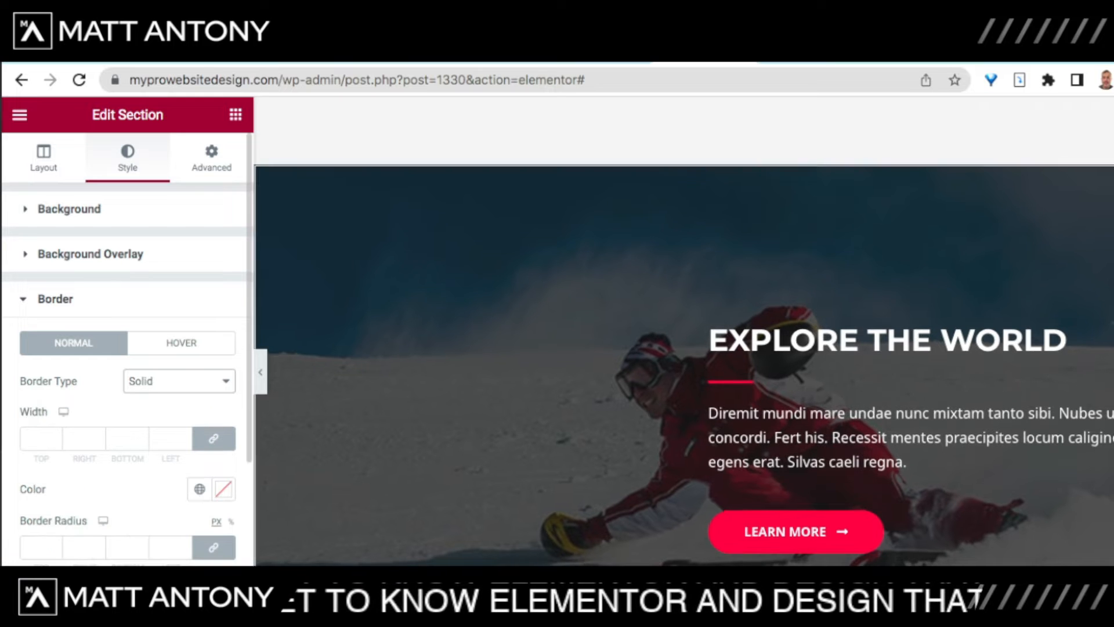
pyautogui.click(36, 439)
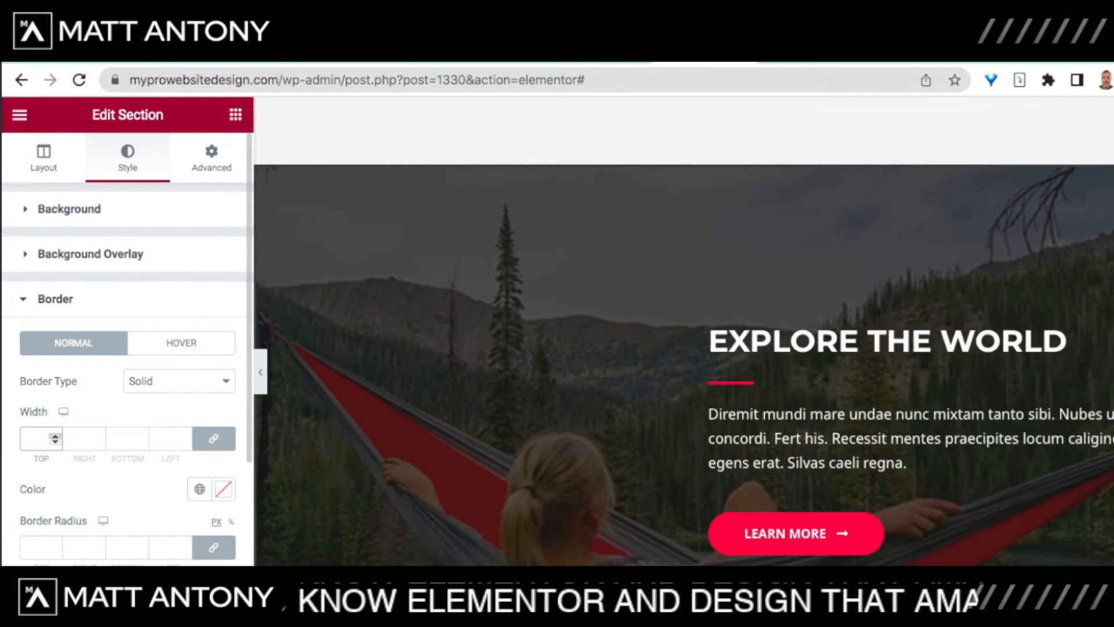
pyautogui.write('2')
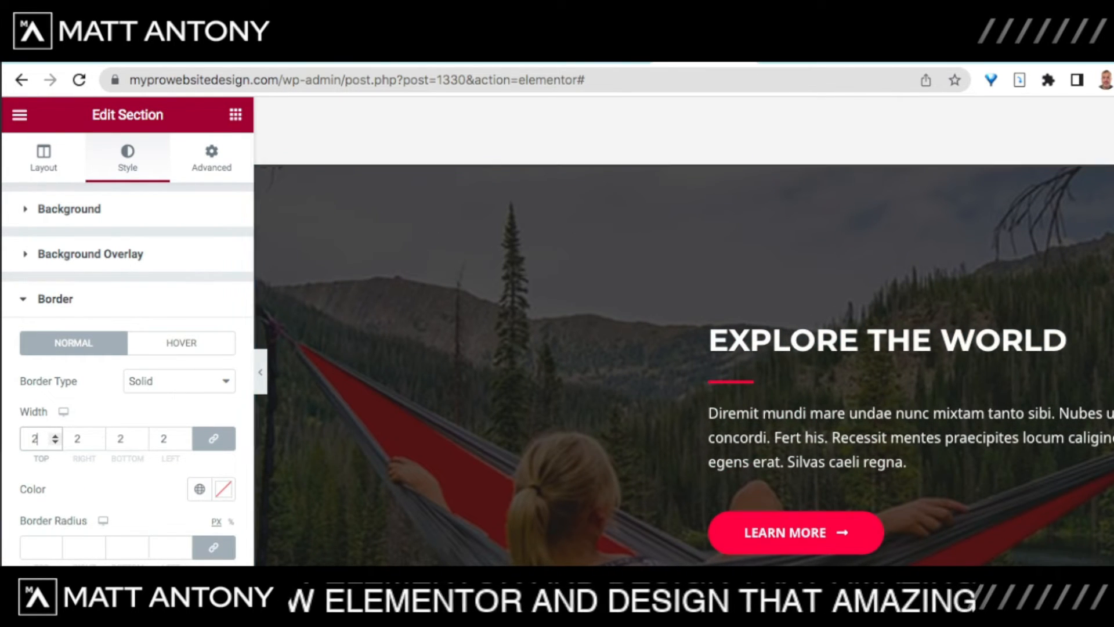
pyautogui.click(223, 489)
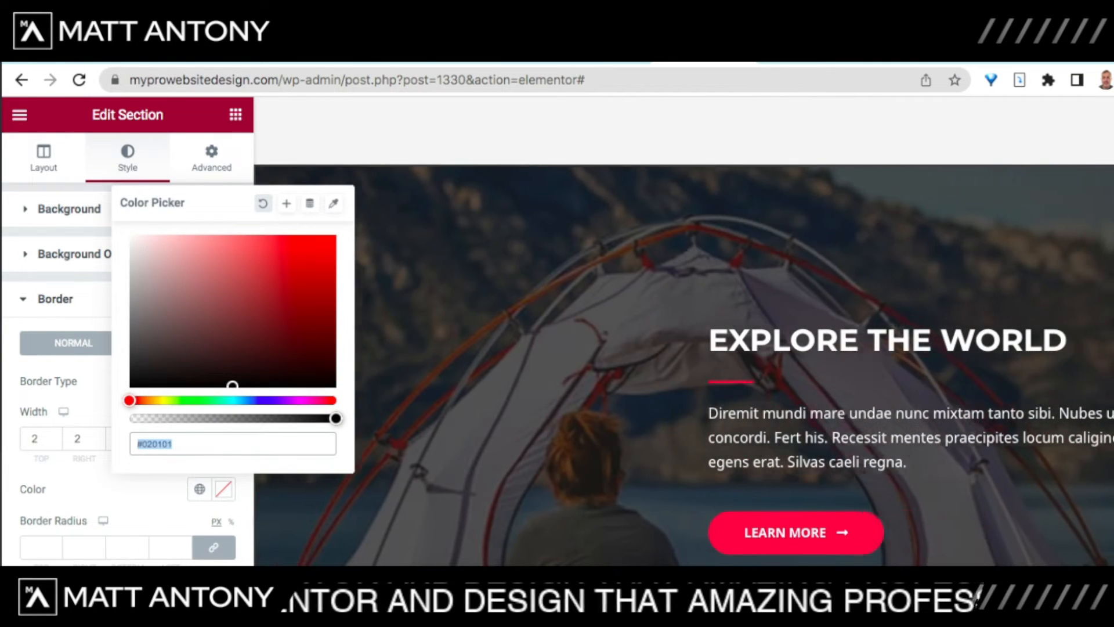
pyautogui.click(235, 401)
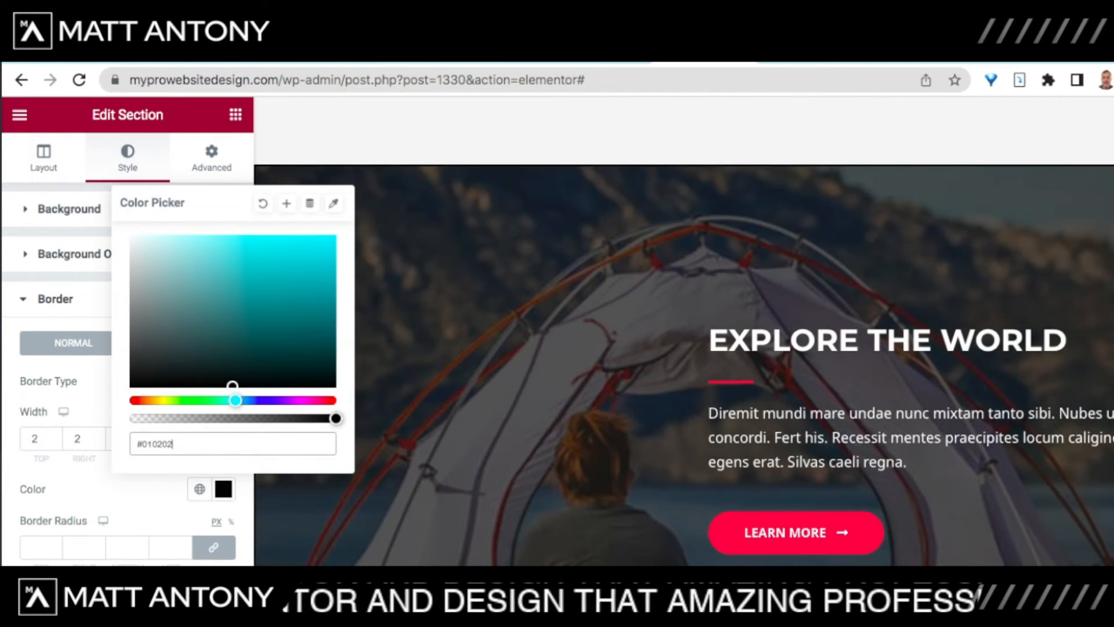
pyautogui.click(314, 257)
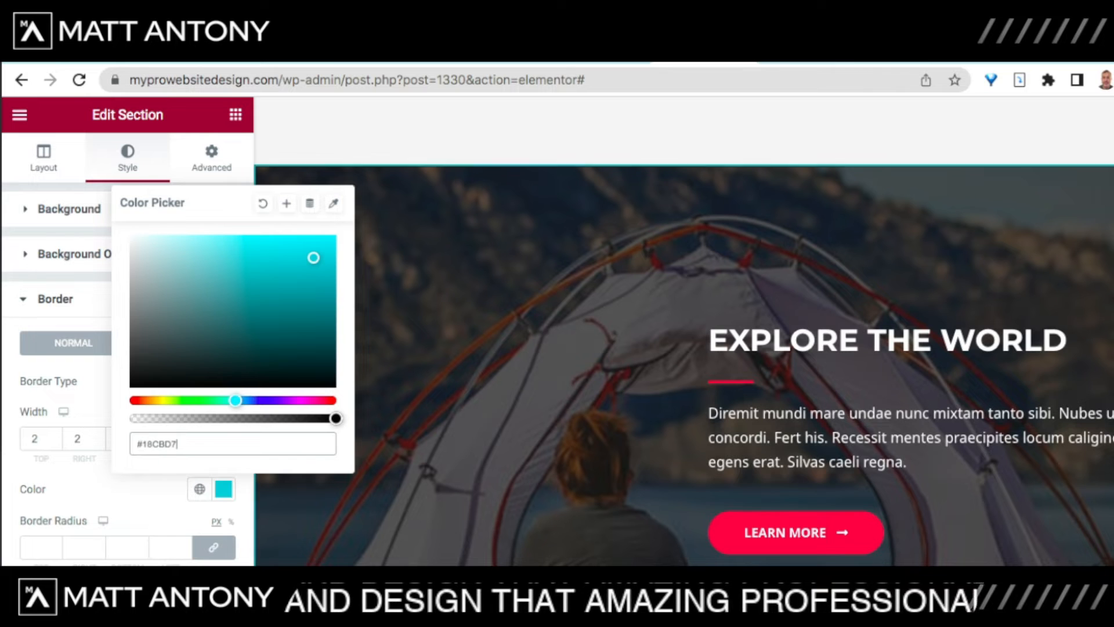
pyautogui.click(224, 489)
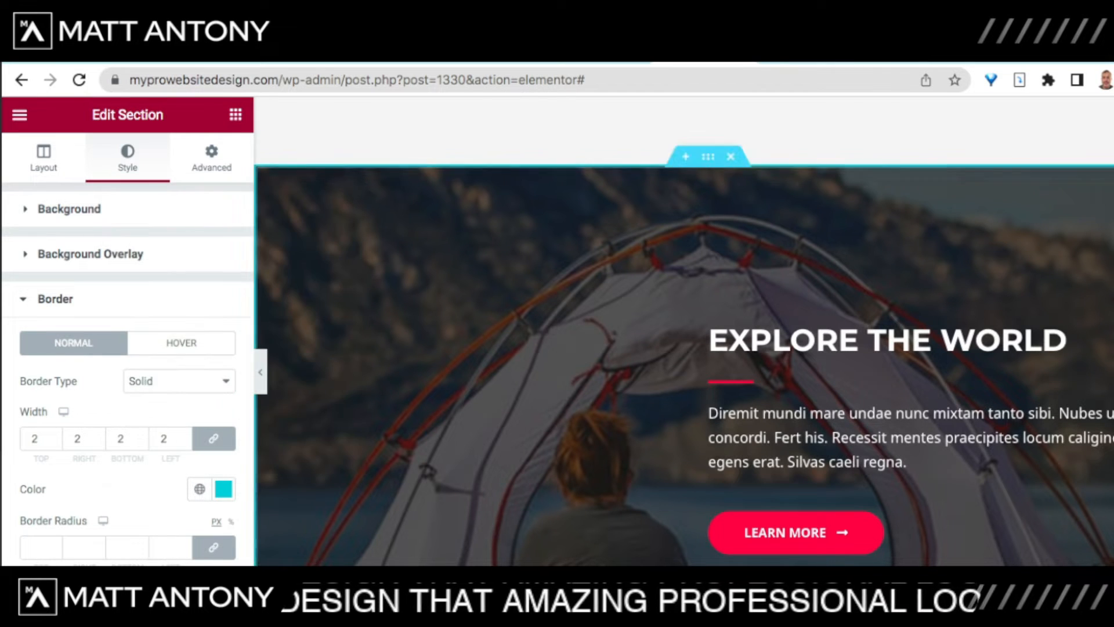
# Step: Undo the cyan border colour so the border stays black
pyautogui.scroll(-2, 685, 330)
pyautogui.scroll(-2, 685, 331)
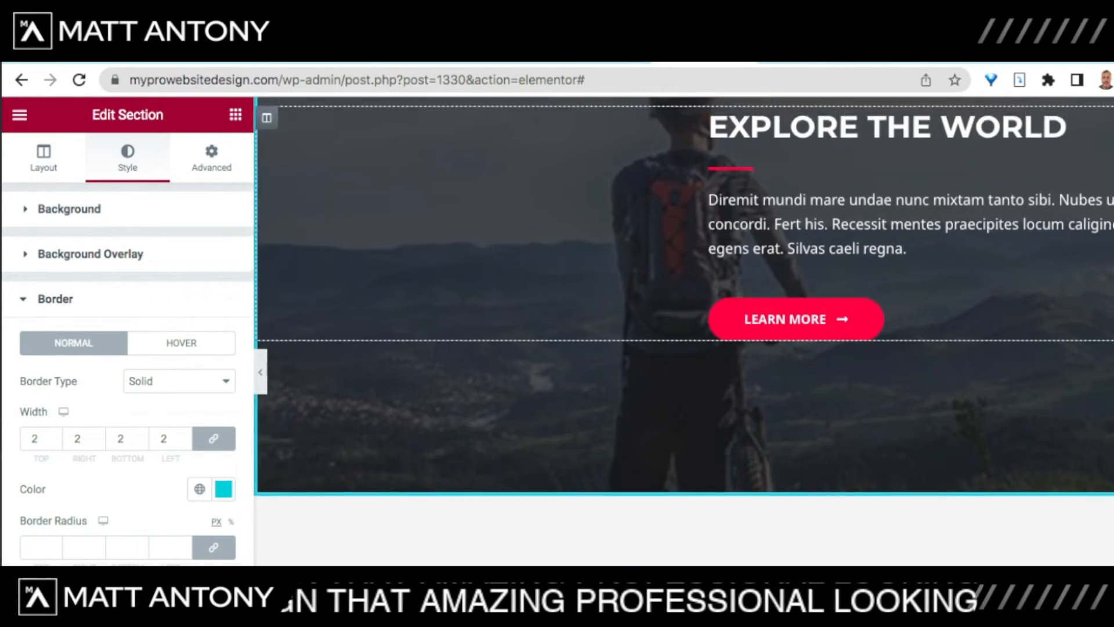
pyautogui.scroll(2, 684, 330)
pyautogui.scroll(-1, 685, 331)
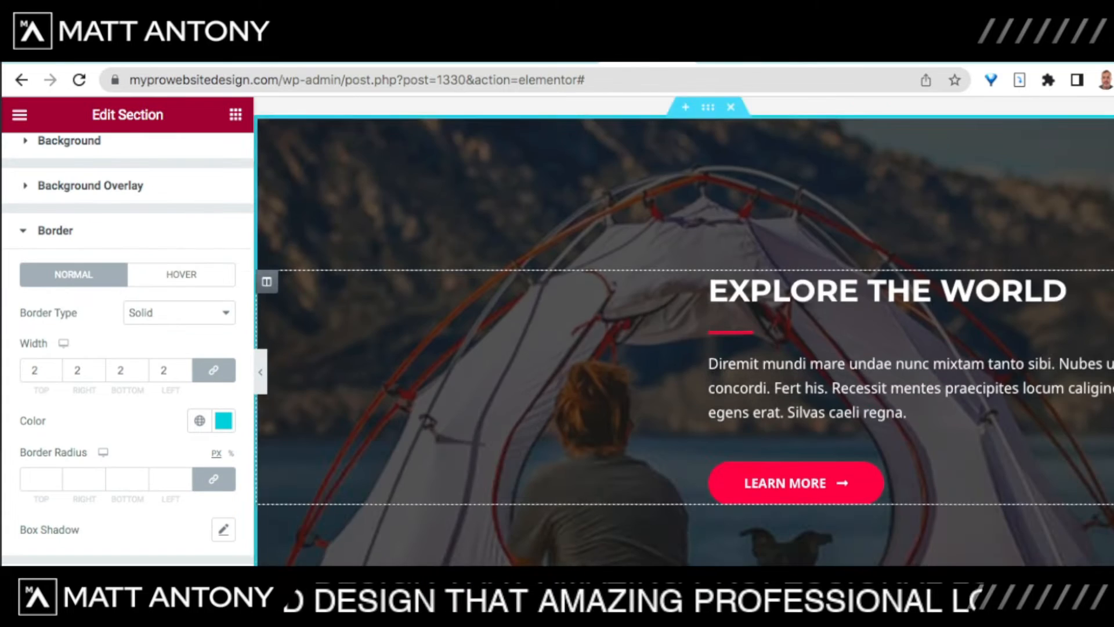
pyautogui.scroll(2, 685, 331)
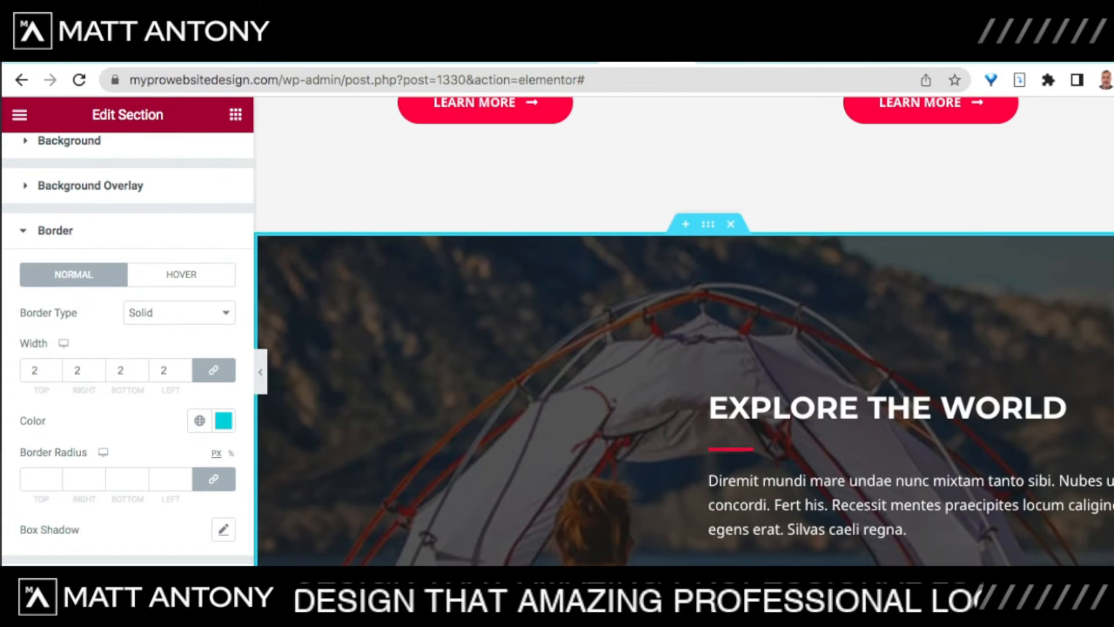
pyautogui.scroll(-2, 685, 331)
pyautogui.scroll(-3, 685, 330)
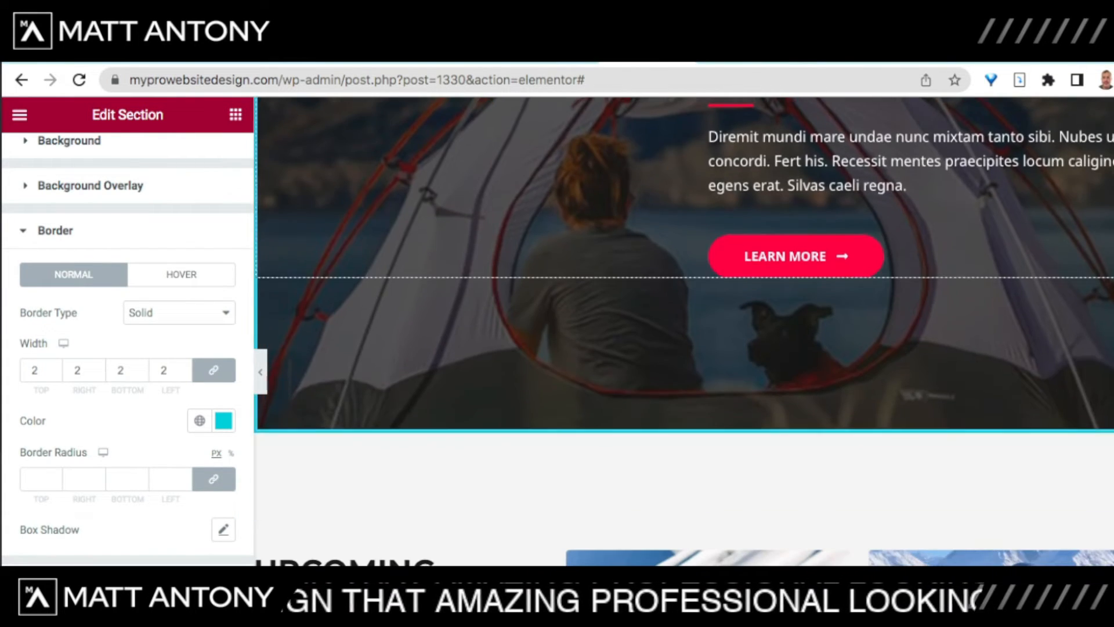
pyautogui.scroll(-2, 684, 331)
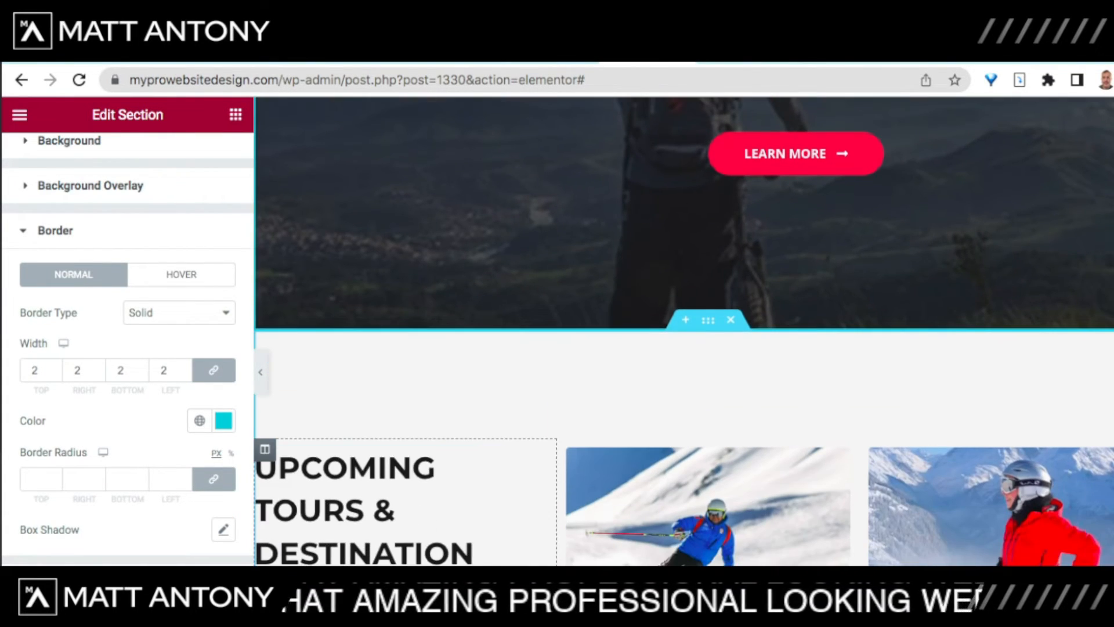
pyautogui.scroll(-4, 685, 331)
pyautogui.scroll(5, 685, 331)
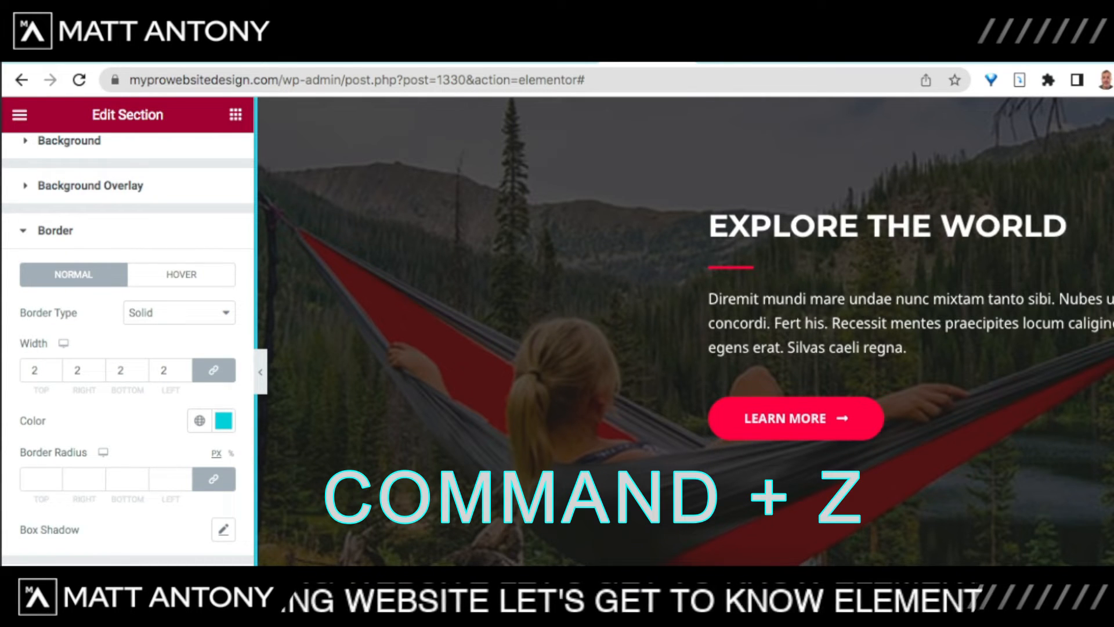
pyautogui.press('super+z')
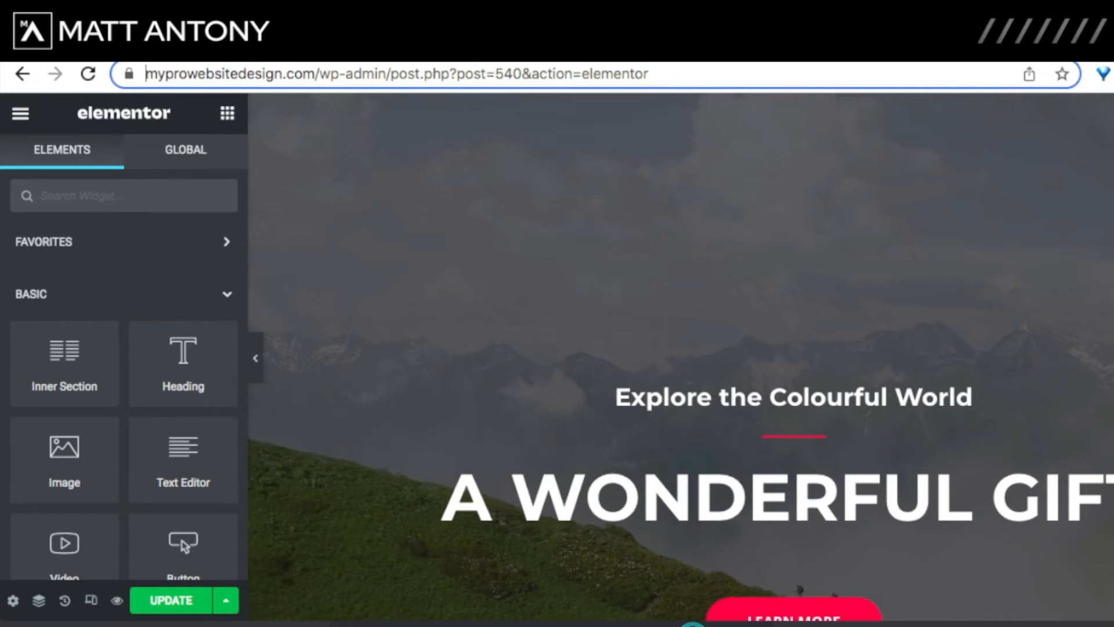
# Step: View the live homepage with its A Wonderful Gift hero and start DevTools element inspection
pyautogui.click(116, 52)
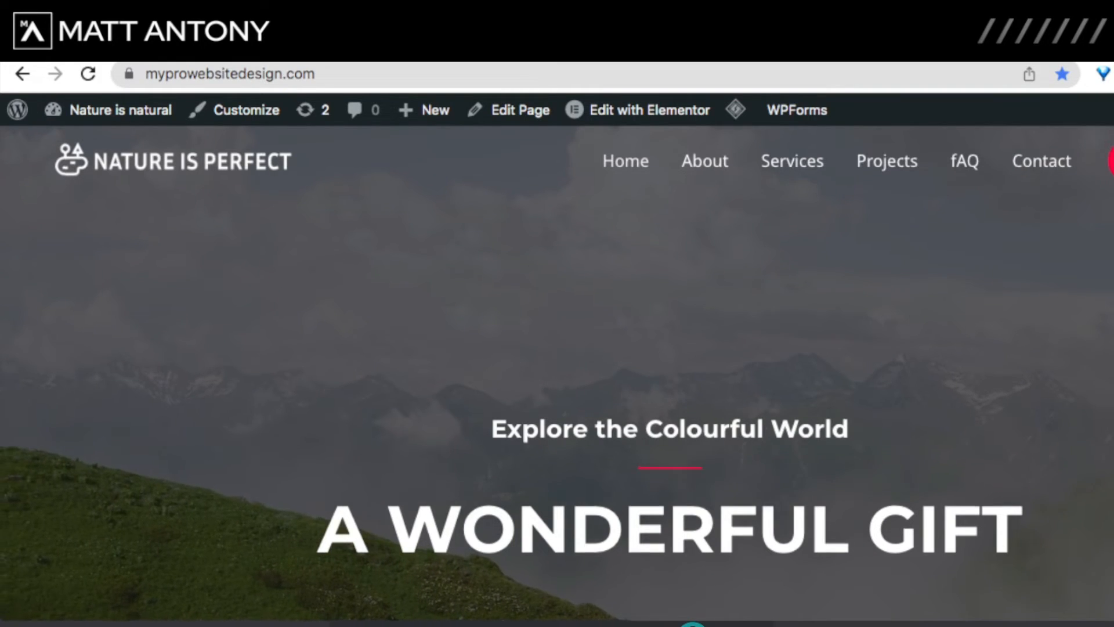
pyautogui.scroll(-8, 557, 373)
pyautogui.scroll(8, 557, 373)
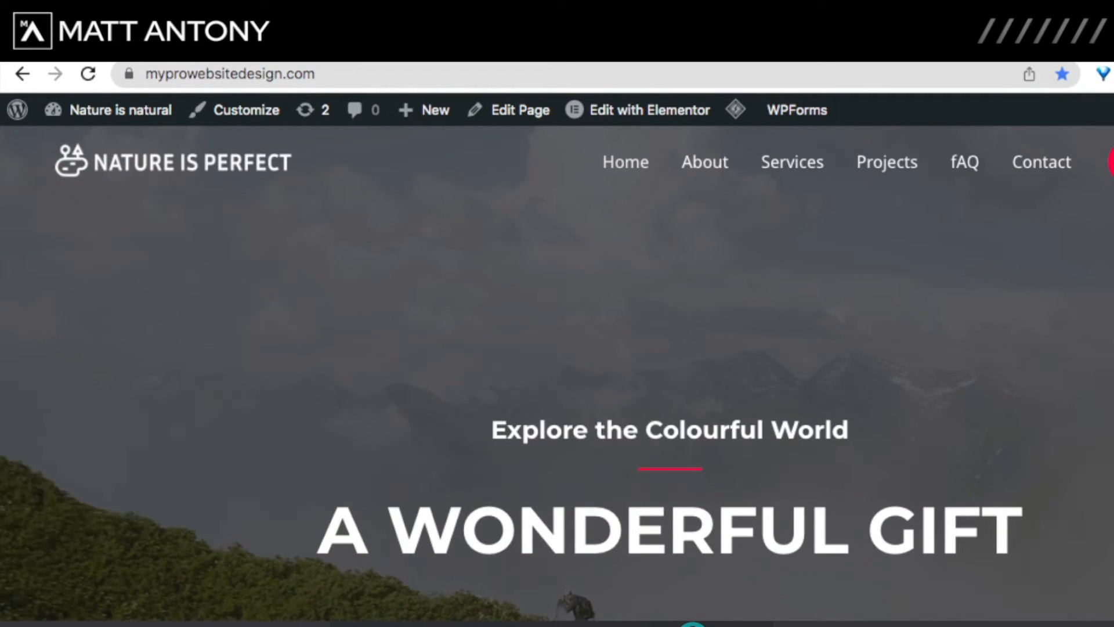
pyautogui.press('super+shift+c')
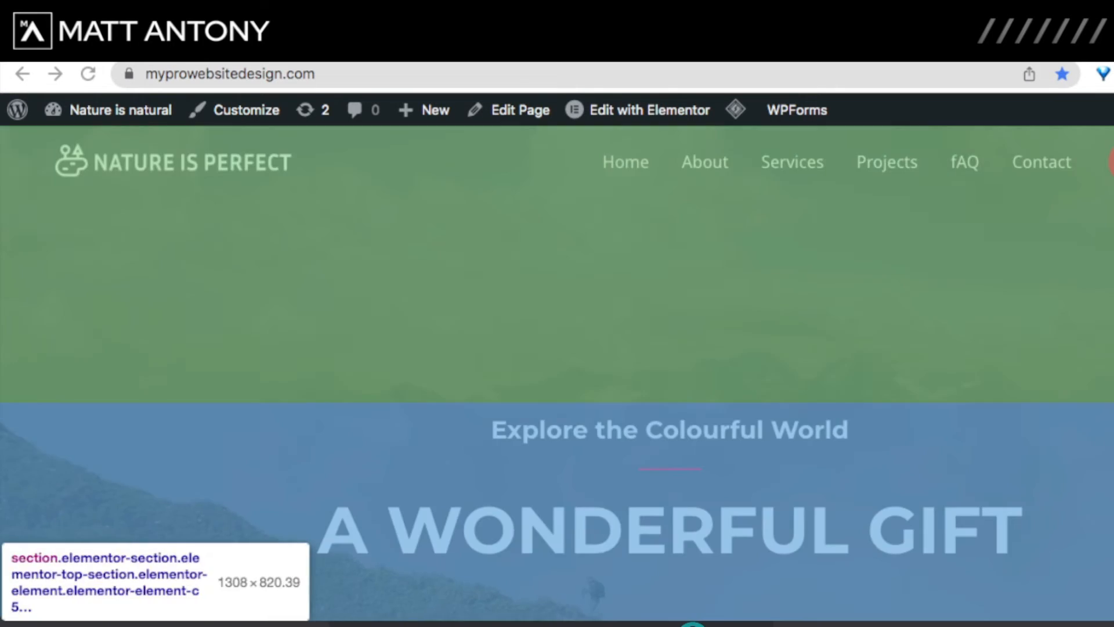
# Step: Switch to the 400 × 428 responsive viewport and scroll through the whole mobile homepage
pyautogui.press('super+shift+m')
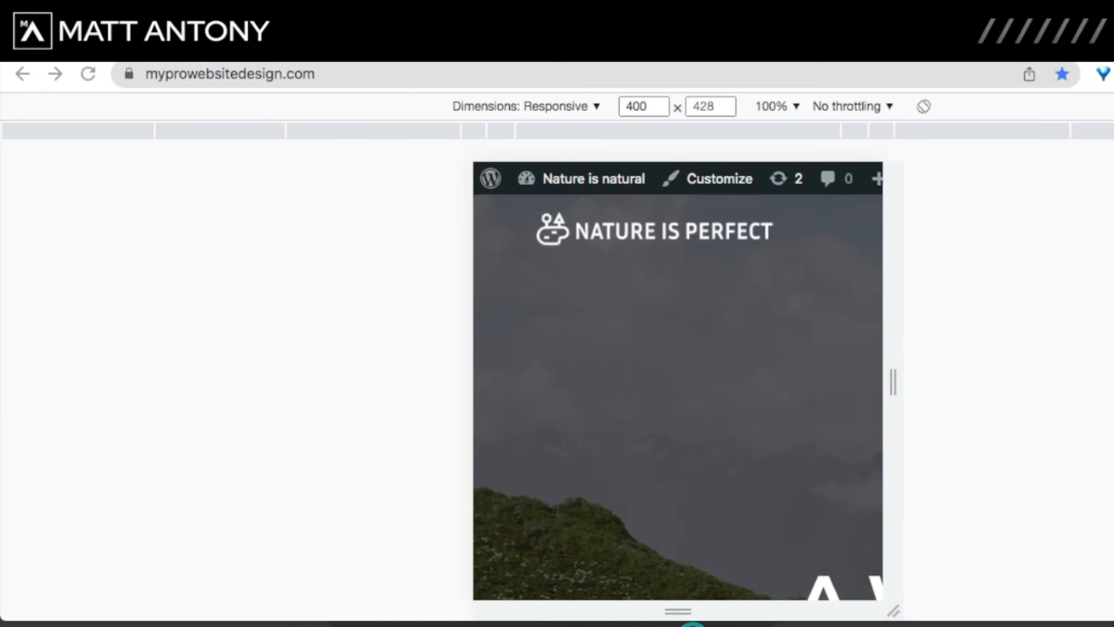
pyautogui.scroll(-5, 677, 380)
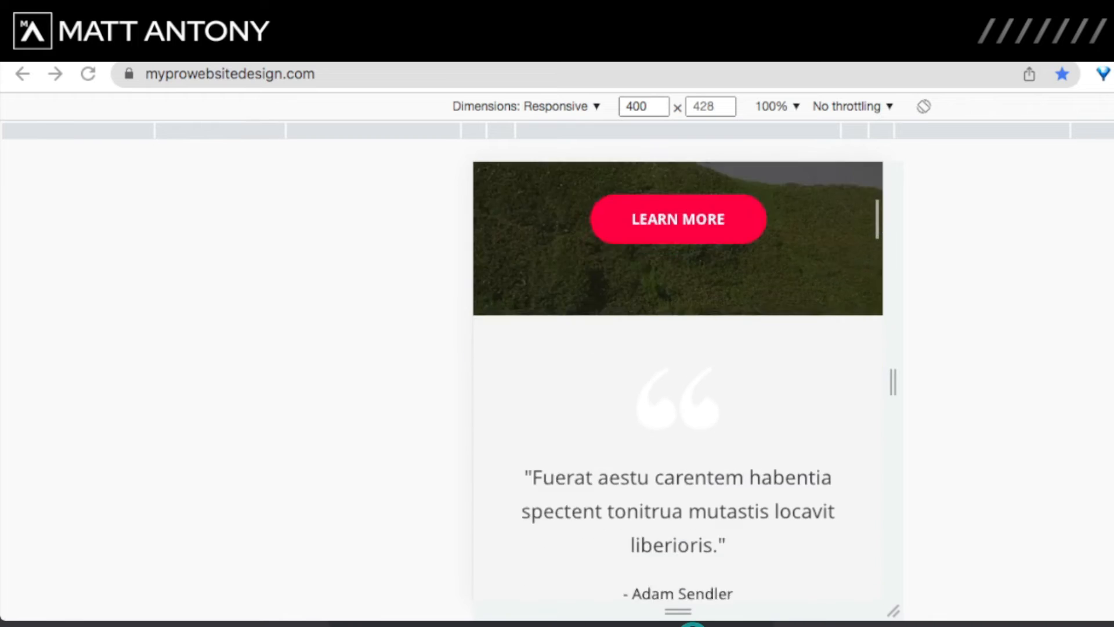
pyautogui.scroll(5, 678, 380)
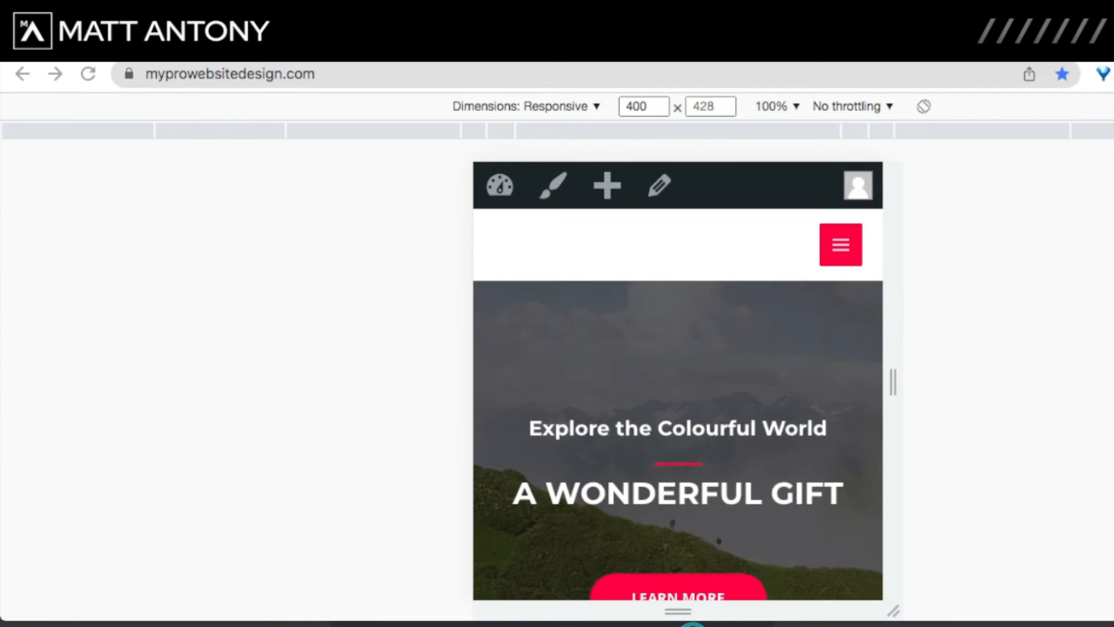
pyautogui.scroll(-5, 678, 381)
pyautogui.scroll(3, 678, 381)
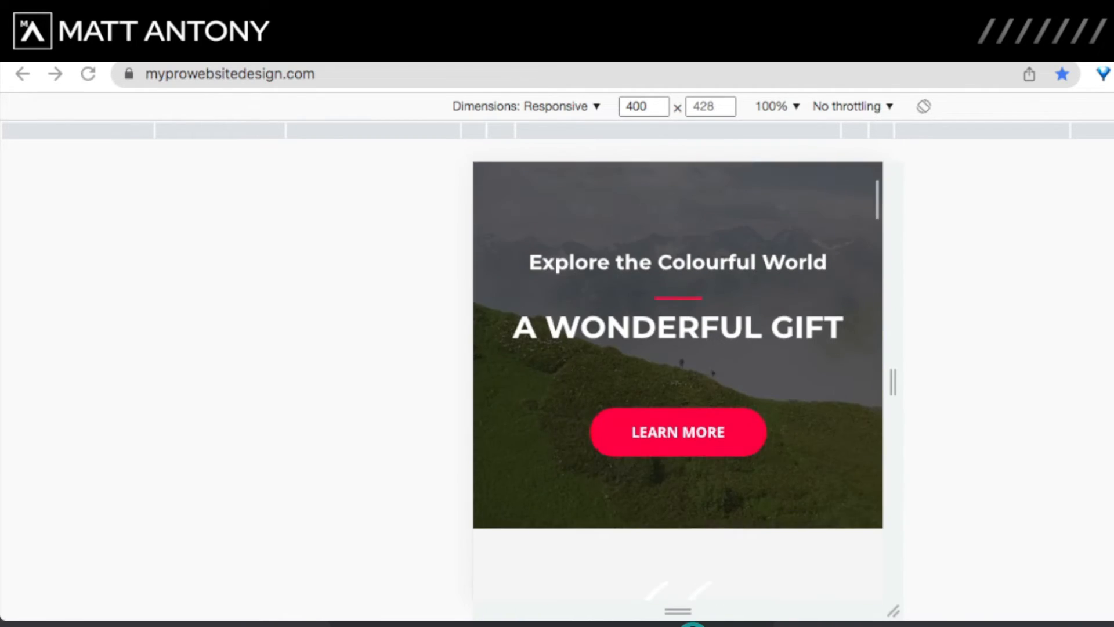
pyautogui.scroll(3, 678, 380)
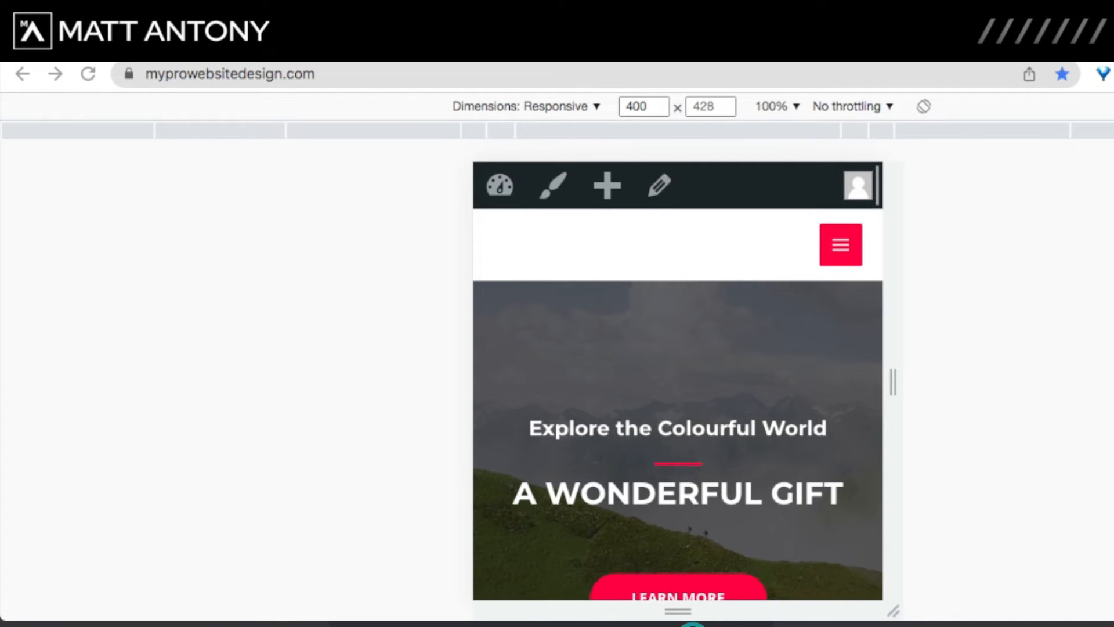
pyautogui.scroll(-6, 678, 380)
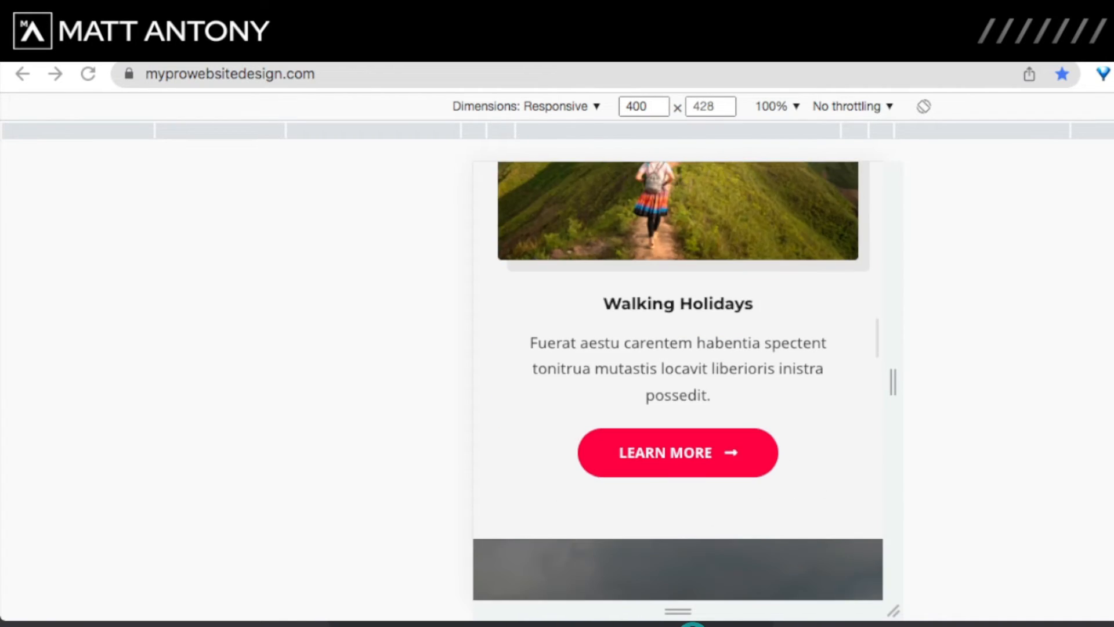
pyautogui.scroll(-6, 678, 381)
pyautogui.scroll(10, 678, 381)
pyautogui.scroll(-12, 678, 381)
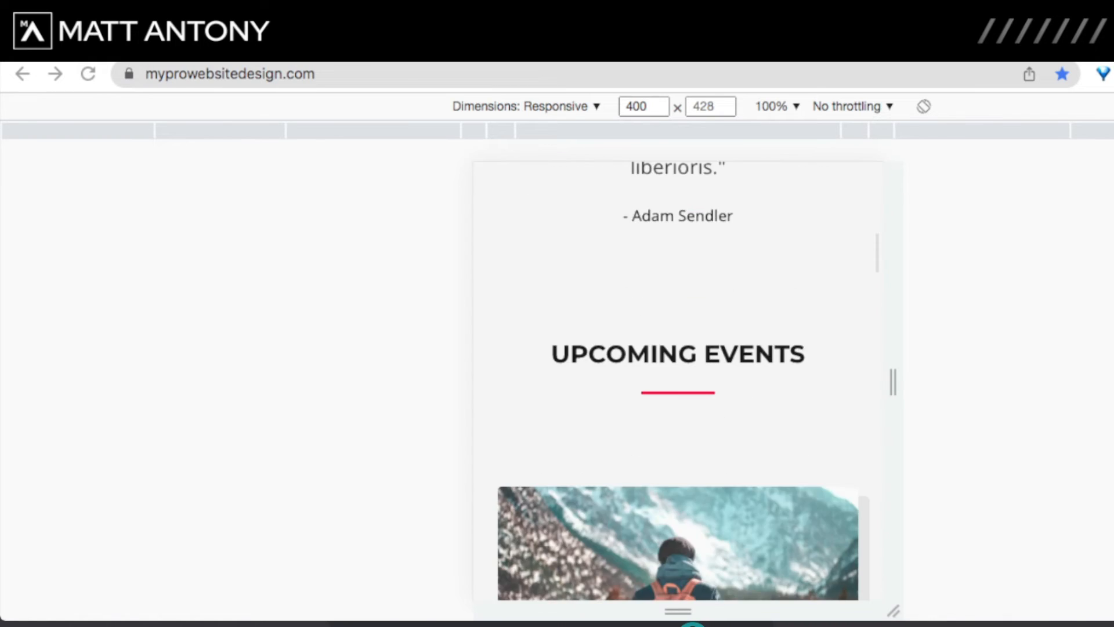
pyautogui.scroll(-5, 678, 380)
pyautogui.scroll(3, 678, 381)
pyautogui.scroll(-7, 678, 381)
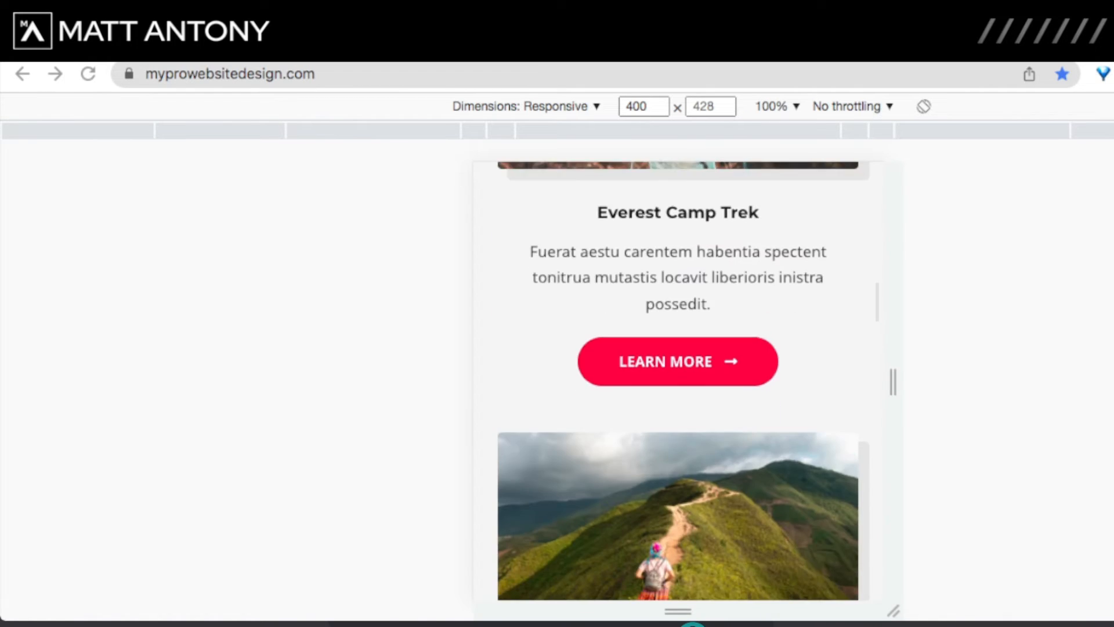
pyautogui.scroll(-3, 677, 380)
pyautogui.scroll(-15, 678, 380)
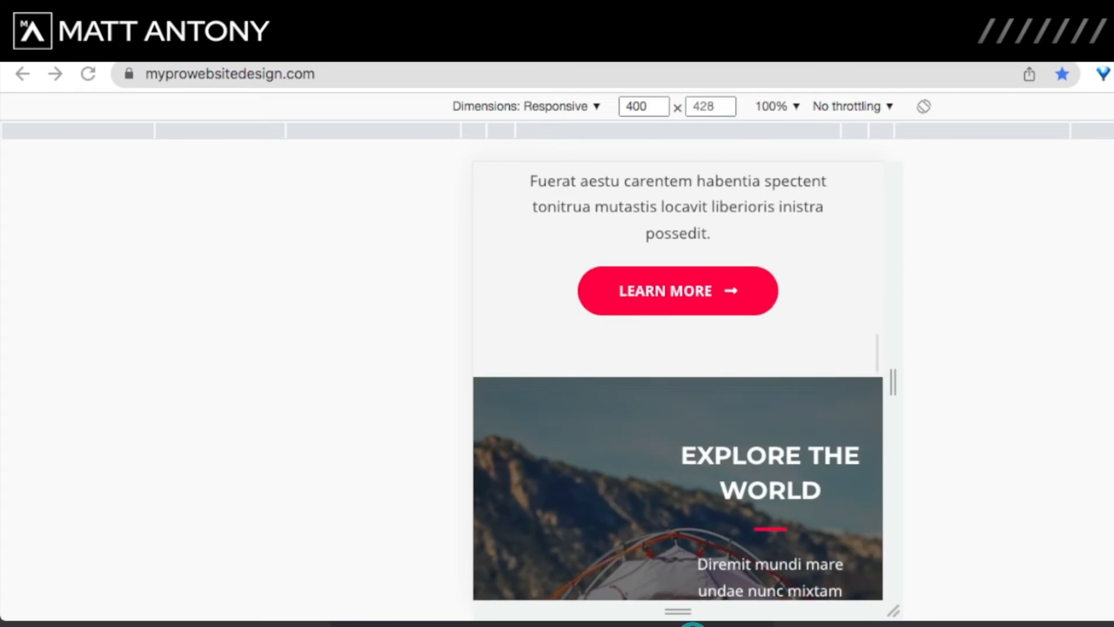
pyautogui.scroll(-1, 677, 381)
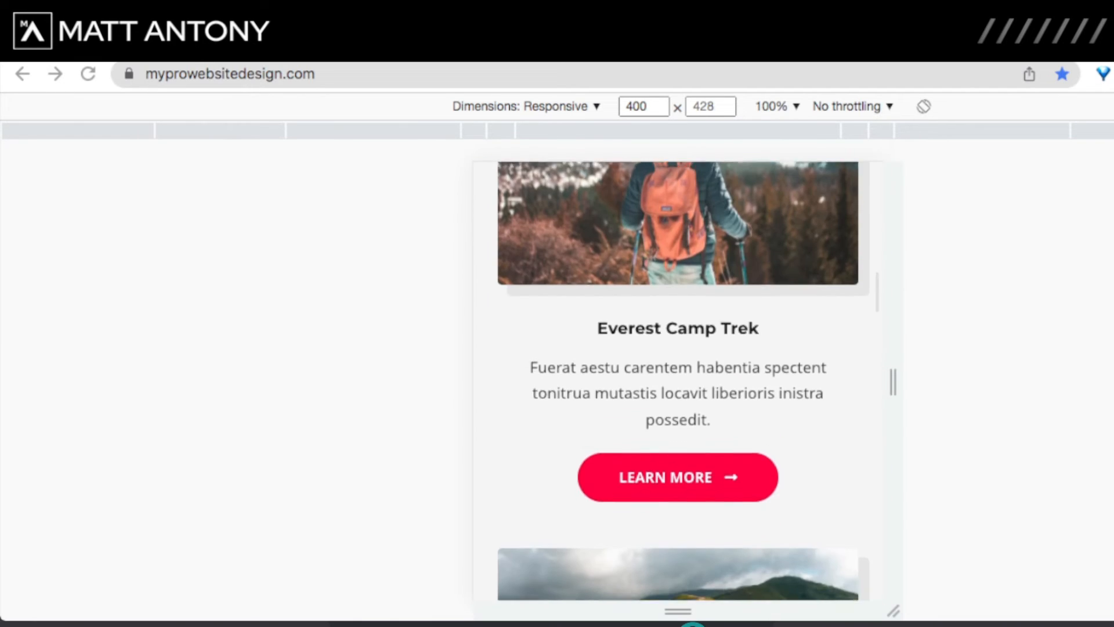
pyautogui.scroll(10, 678, 381)
pyautogui.scroll(-6, 678, 381)
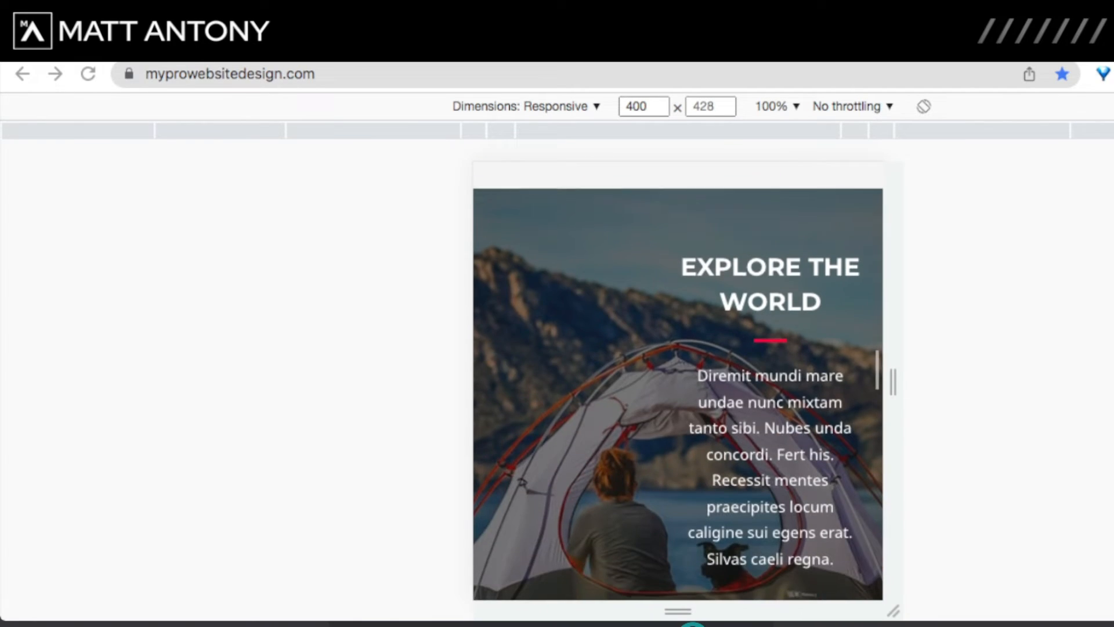
pyautogui.scroll(-10, 678, 380)
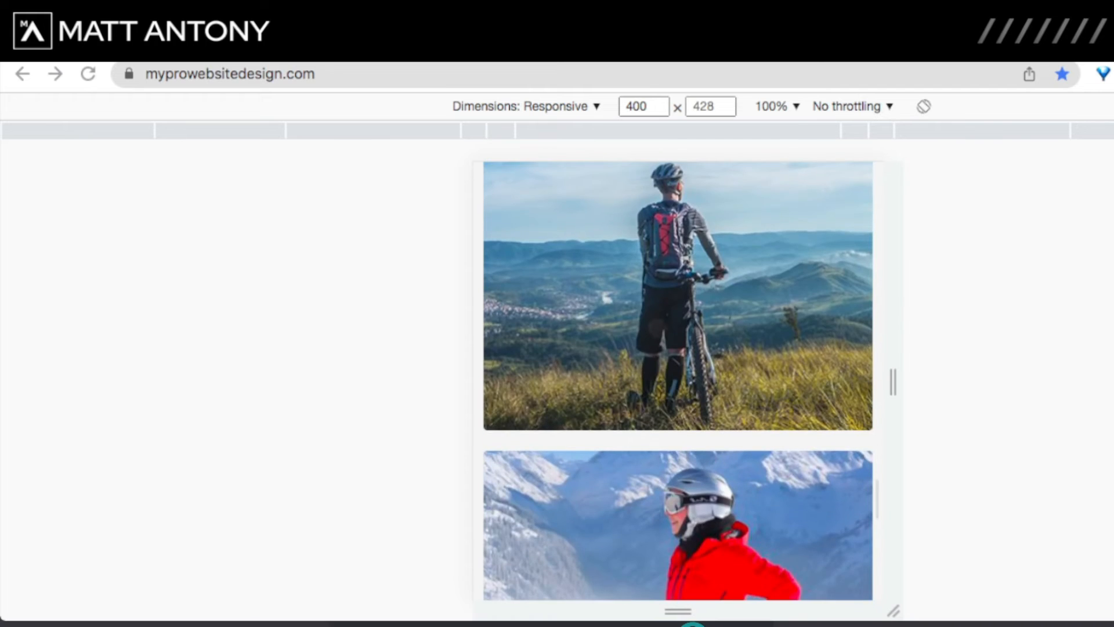
pyautogui.scroll(-5, 678, 381)
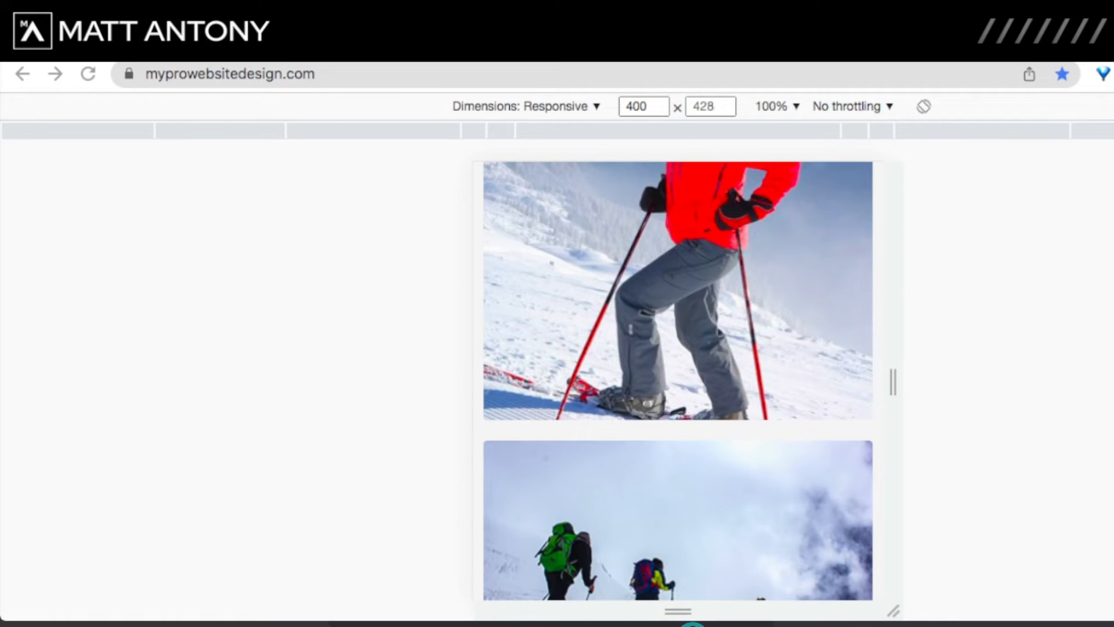
pyautogui.scroll(-6, 678, 380)
pyautogui.scroll(10, 678, 381)
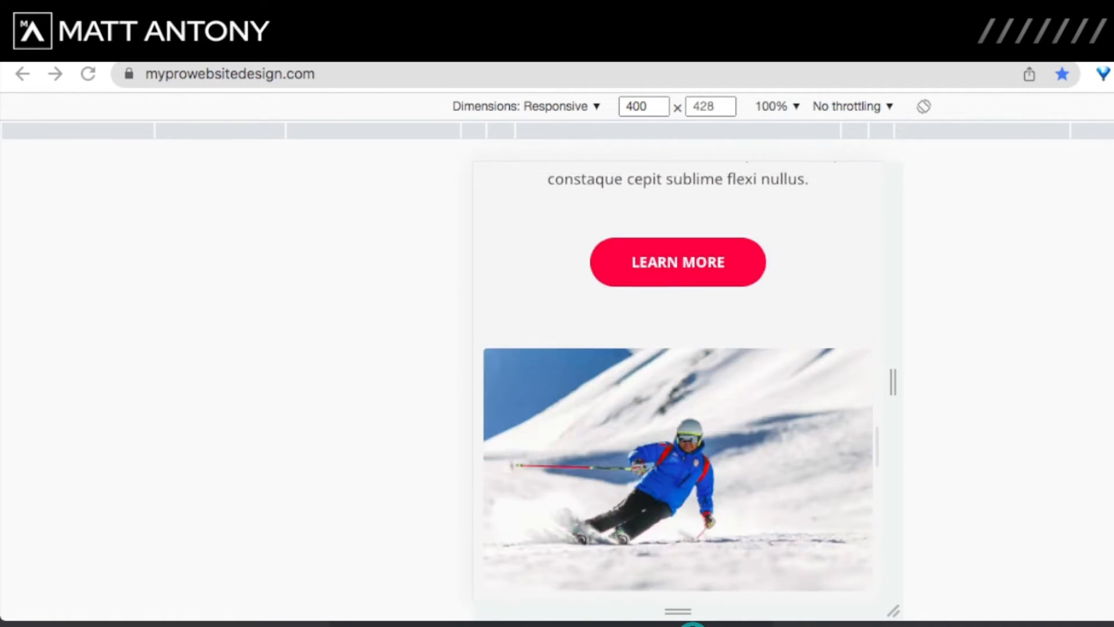
pyautogui.scroll(15, 678, 381)
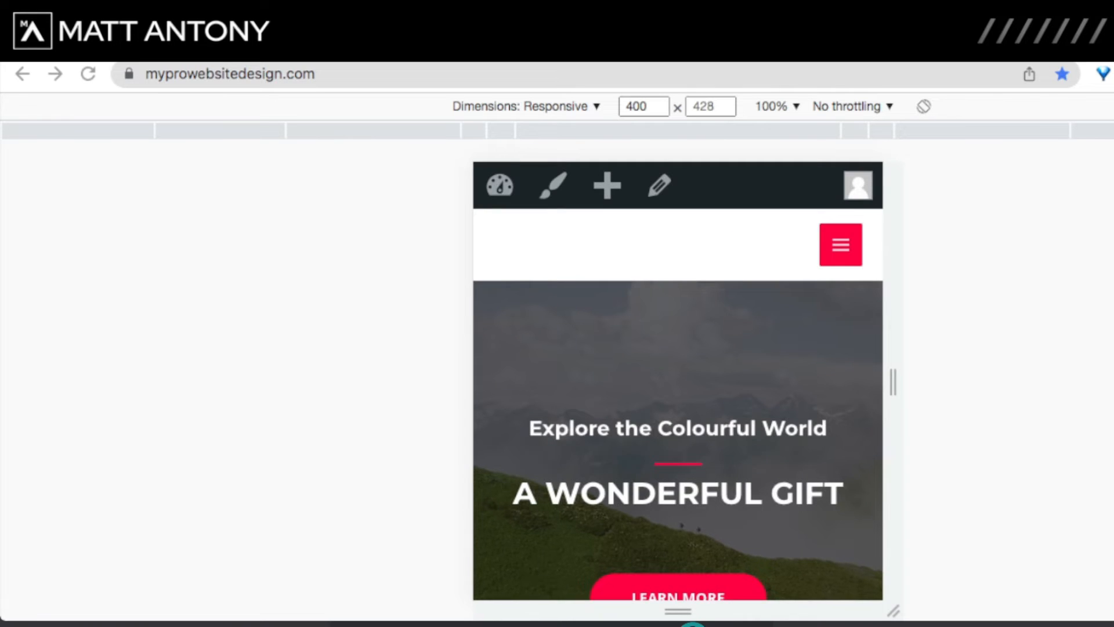
pyautogui.scroll(-8, 677, 380)
pyautogui.scroll(10, 677, 381)
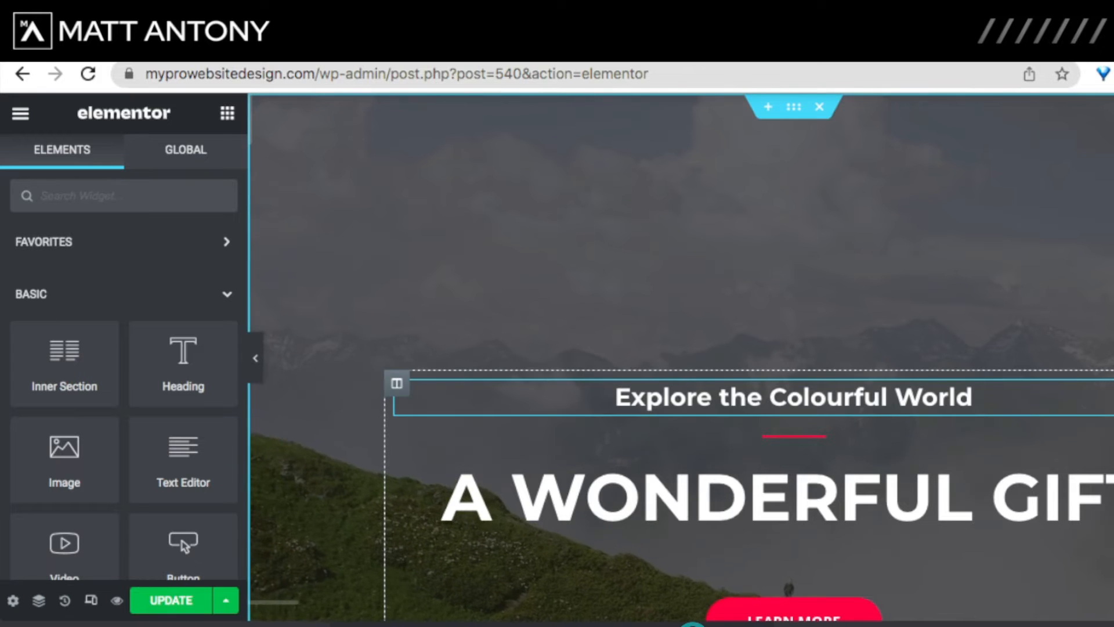
# Step: Bring up Elementor's responsive device preview controls with the desktop hero showing
pyautogui.scroll(1, 794, 397)
pyautogui.click(91, 600)
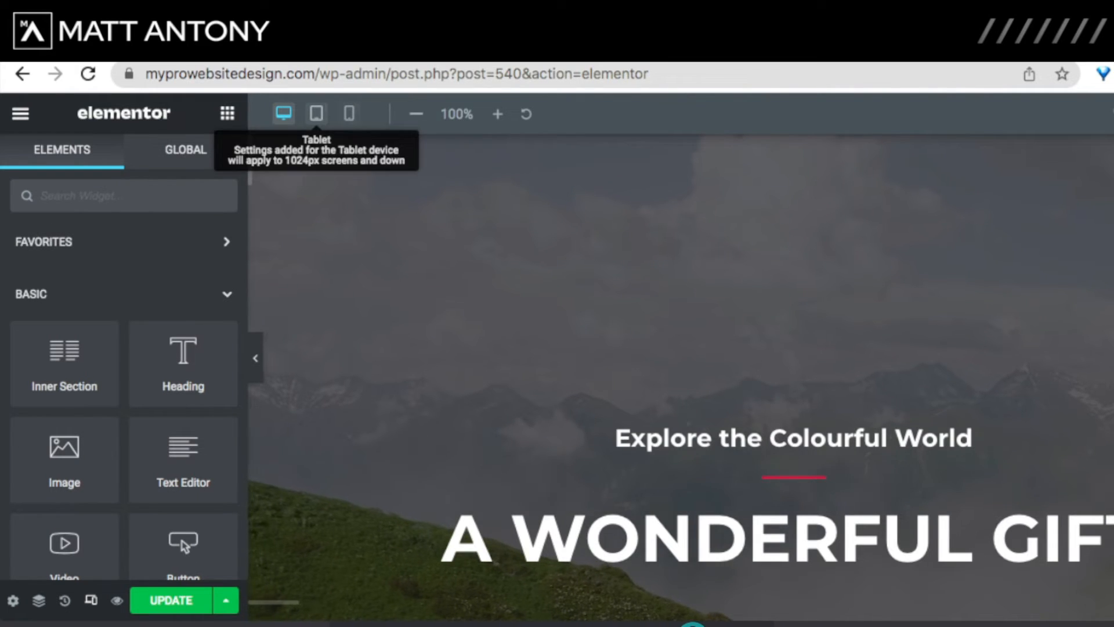
# Step: Preview the page at tablet, mobile and desktop widths, ending on tablet
pyautogui.click(316, 113)
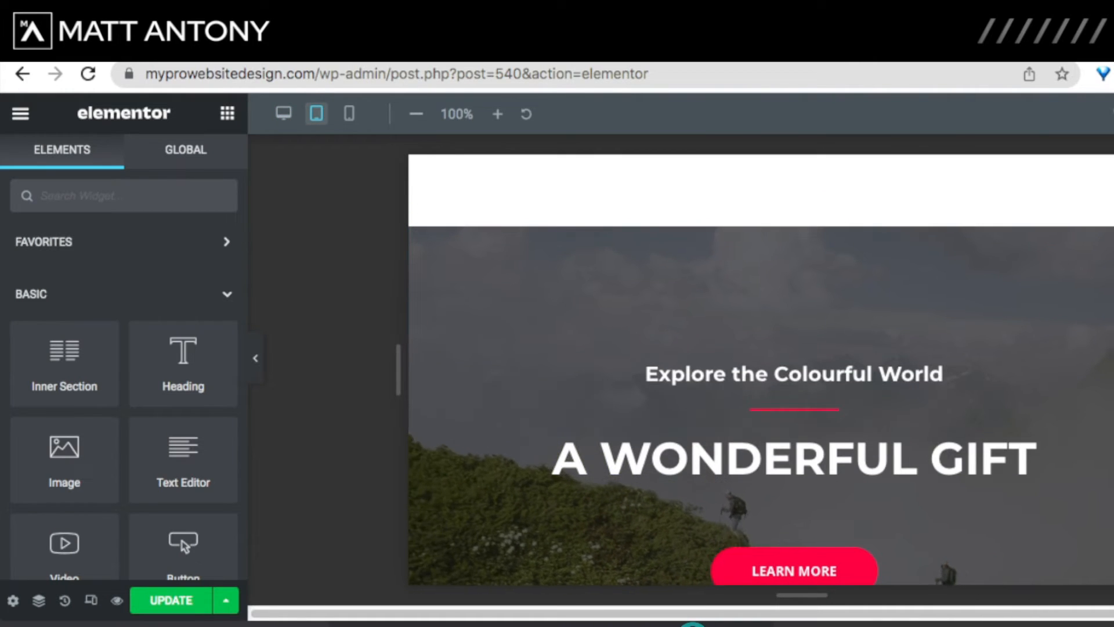
pyautogui.click(349, 113)
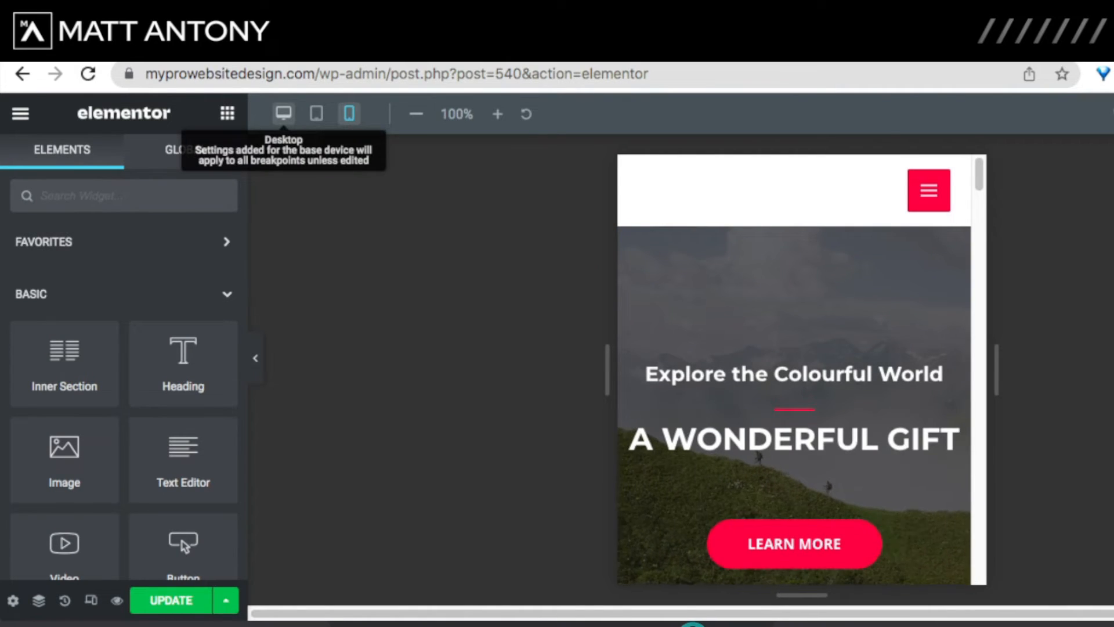
pyautogui.click(283, 113)
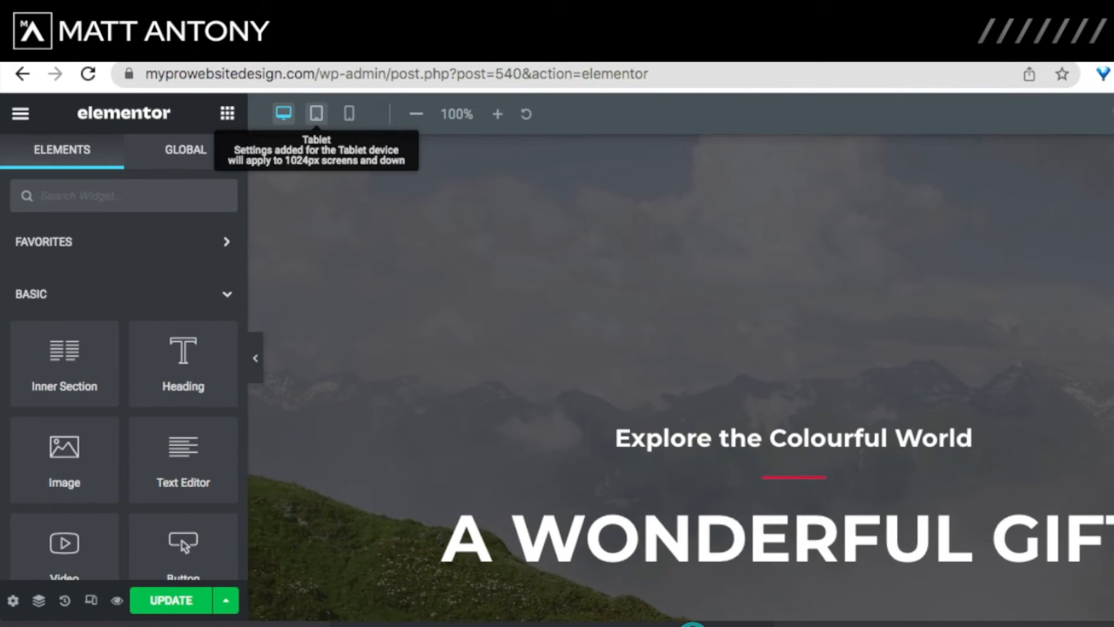
pyautogui.click(316, 113)
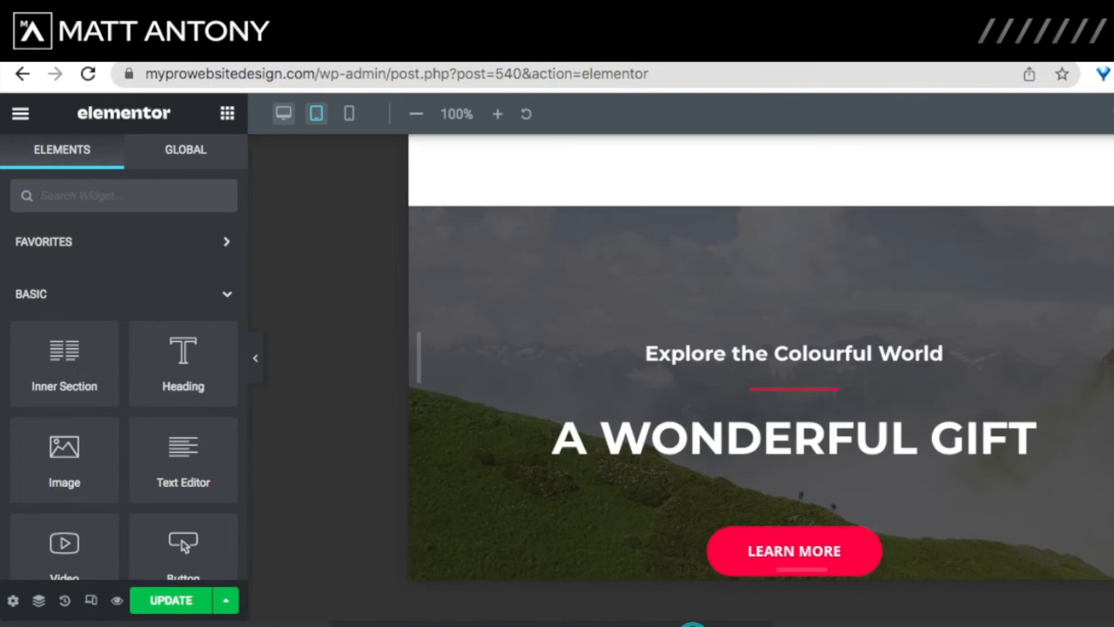
# Step: Scroll through the tablet layout to check the A Wonderful Gift hero and following sections
pyautogui.scroll(-3, 795, 273)
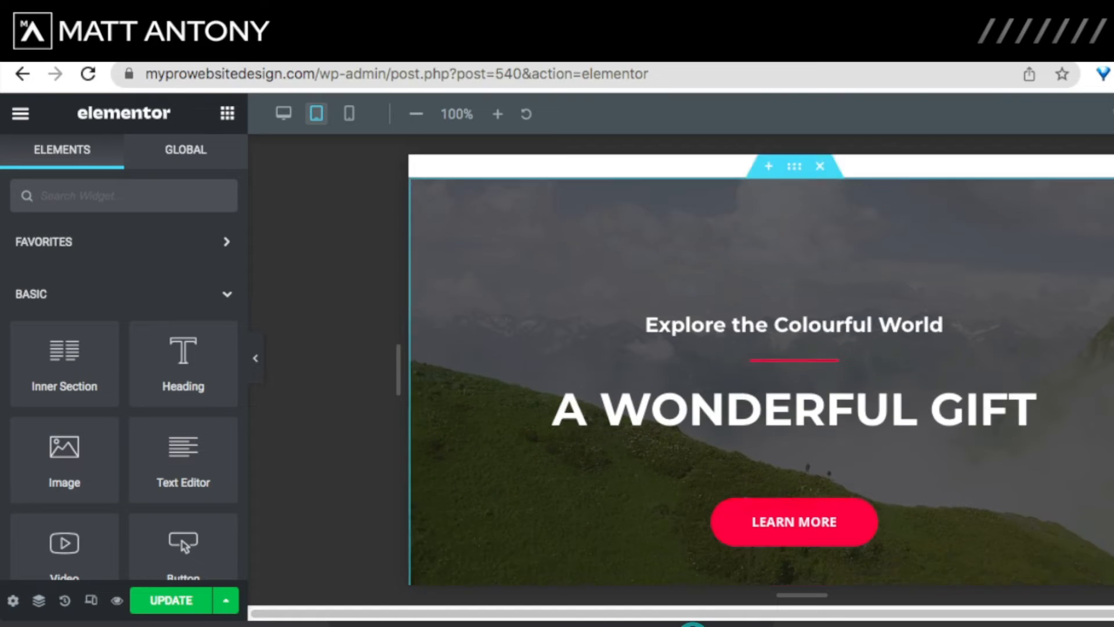
pyautogui.scroll(3, 795, 274)
pyautogui.scroll(-12, 795, 274)
pyautogui.scroll(-20, 760, 369)
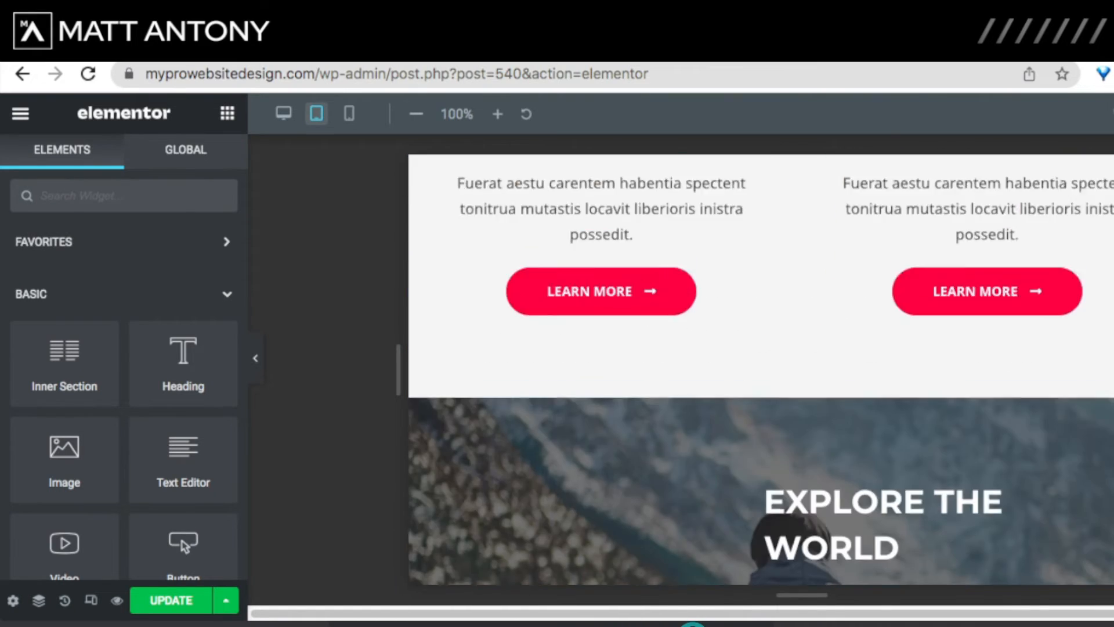
pyautogui.scroll(-2, 638, 314)
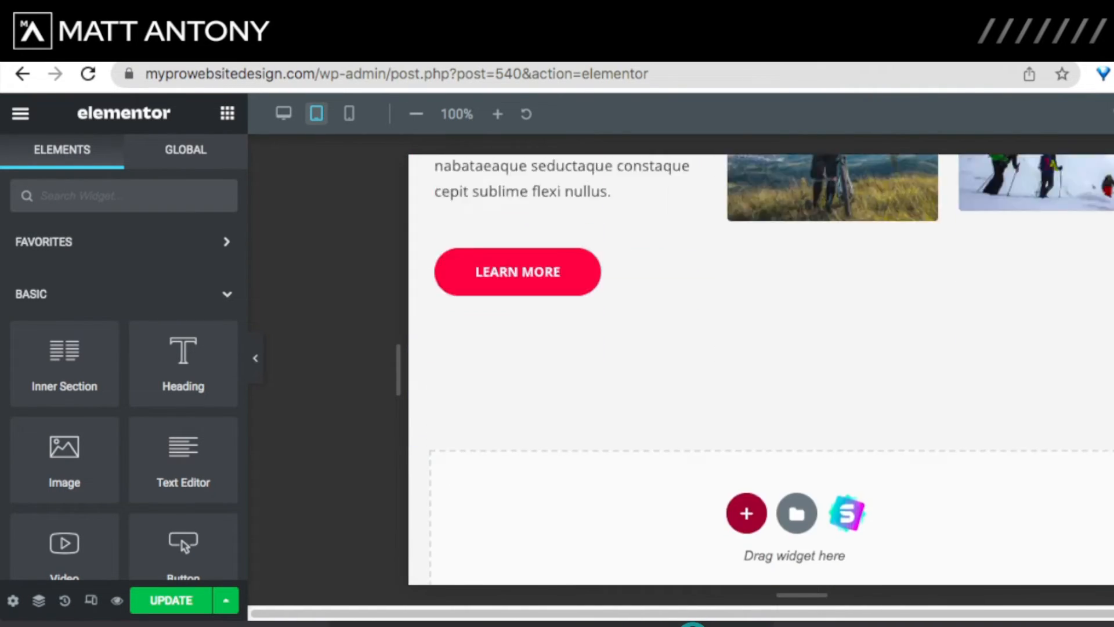
pyautogui.scroll(15, 639, 313)
pyautogui.scroll(-3, 638, 313)
pyautogui.scroll(10, 638, 313)
pyautogui.scroll(15, 761, 369)
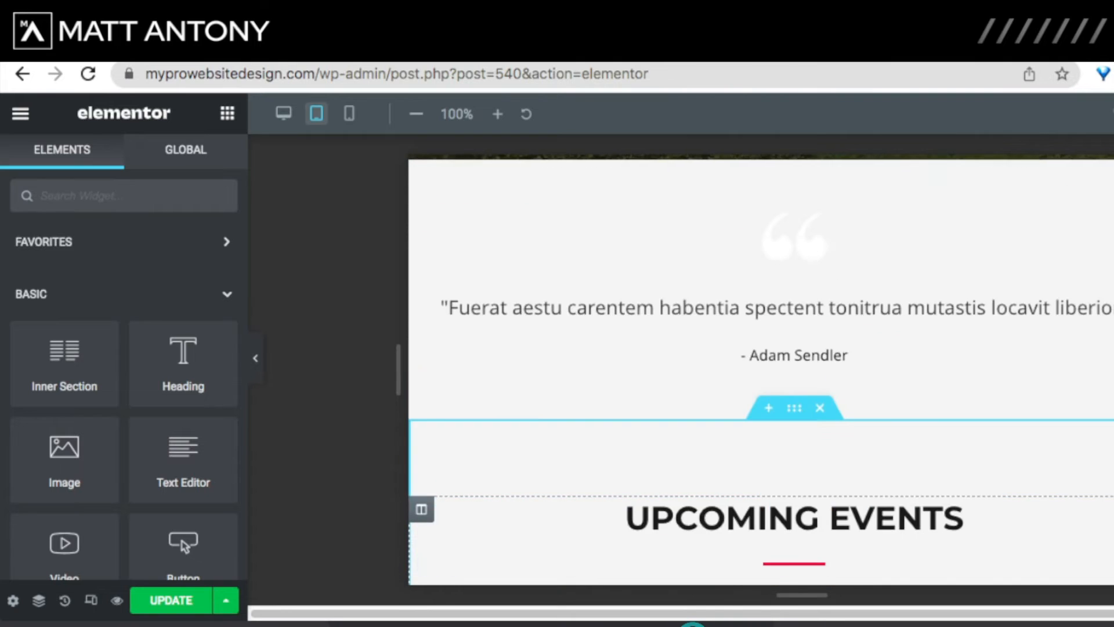
pyautogui.scroll(2, 761, 369)
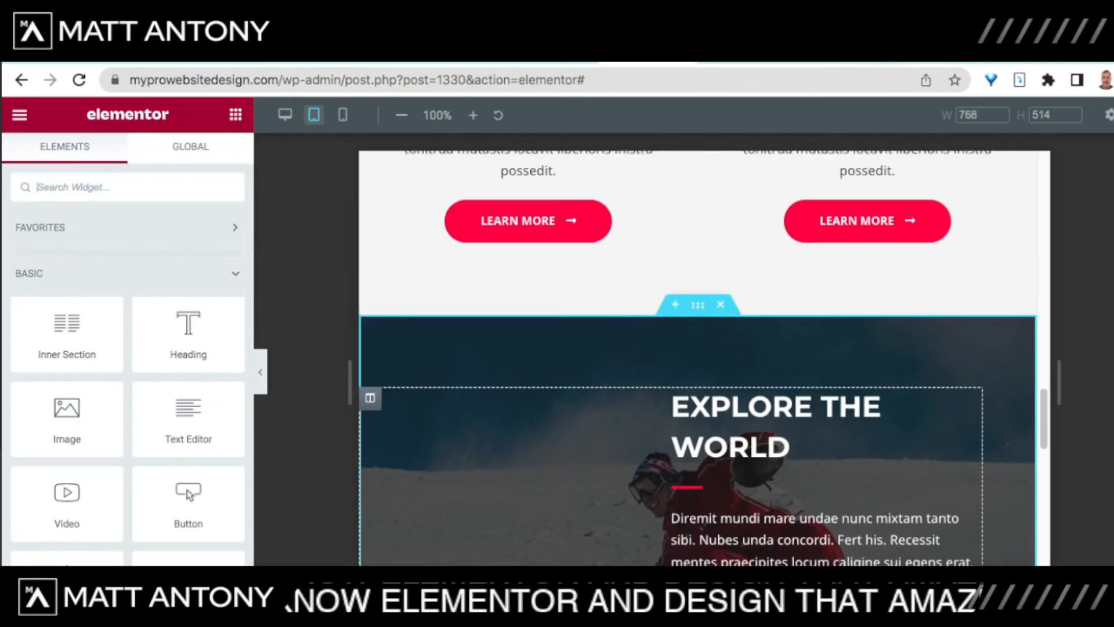
# Step: Scroll through each section in tablet view, then switch to the 360 px mobile preview
pyautogui.scroll(-5, 696, 349)
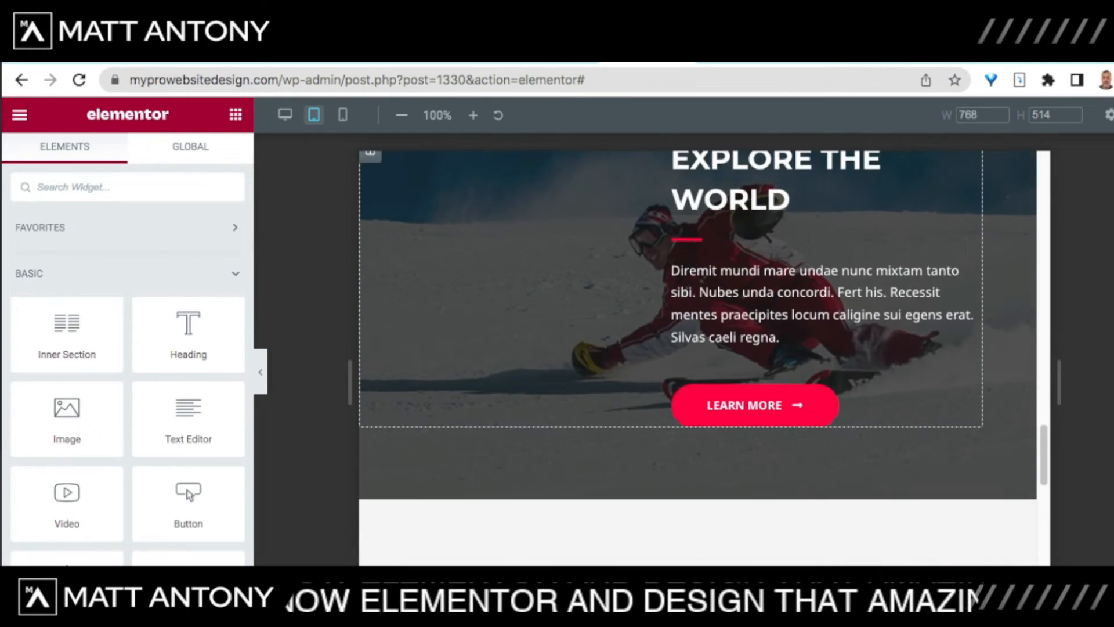
pyautogui.scroll(-3, 697, 348)
pyautogui.scroll(-6, 696, 348)
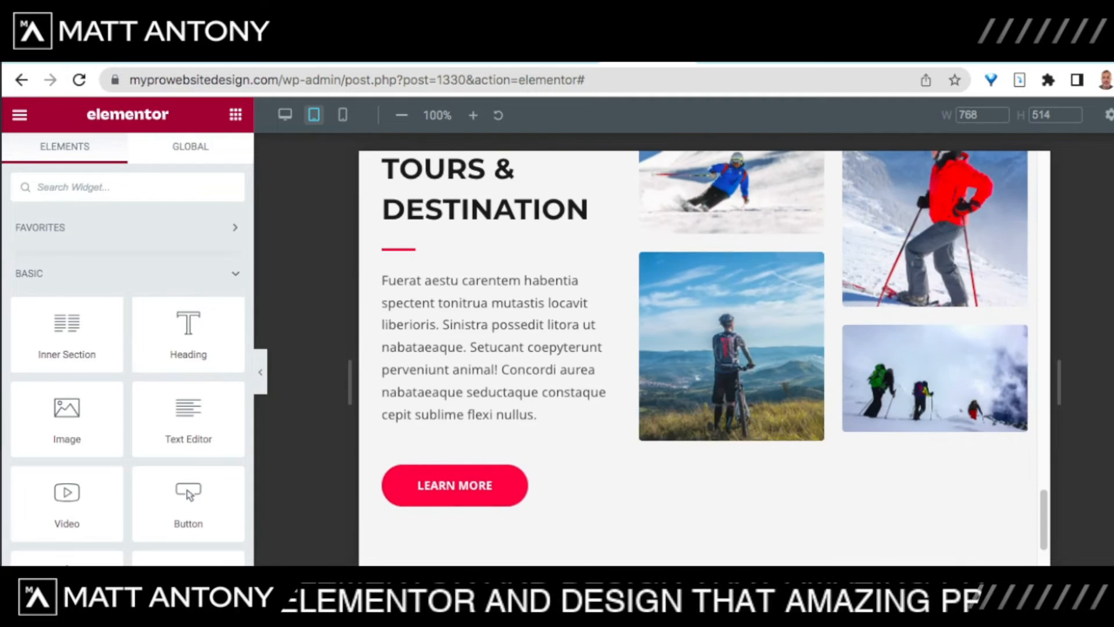
pyautogui.scroll(-2, 696, 348)
pyautogui.scroll(6, 697, 349)
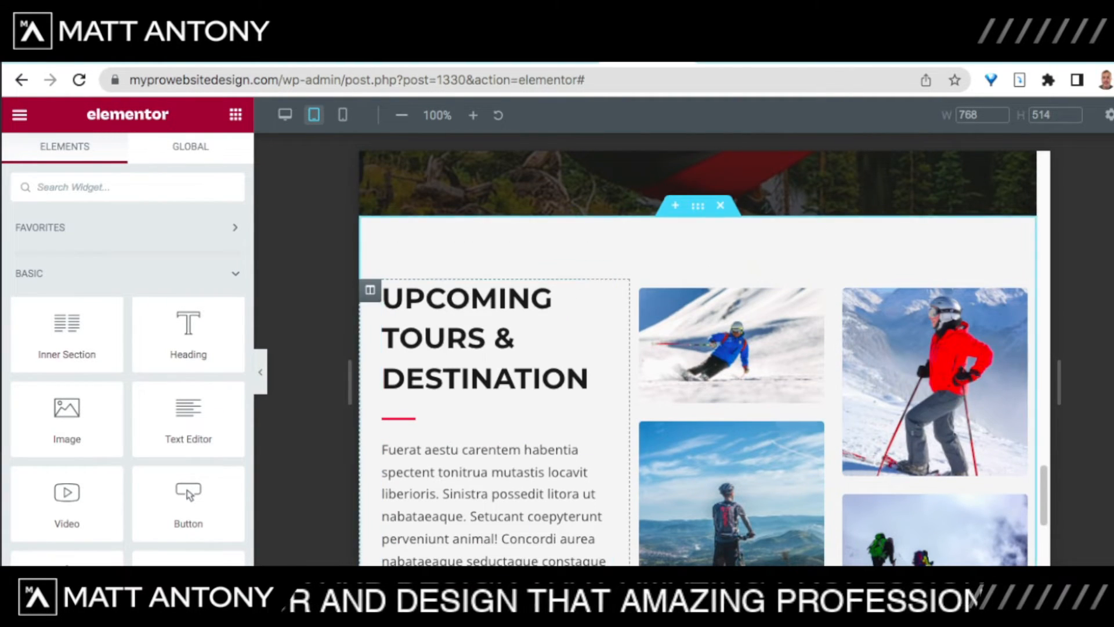
pyautogui.scroll(2, 493, 377)
pyautogui.scroll(-6, 696, 348)
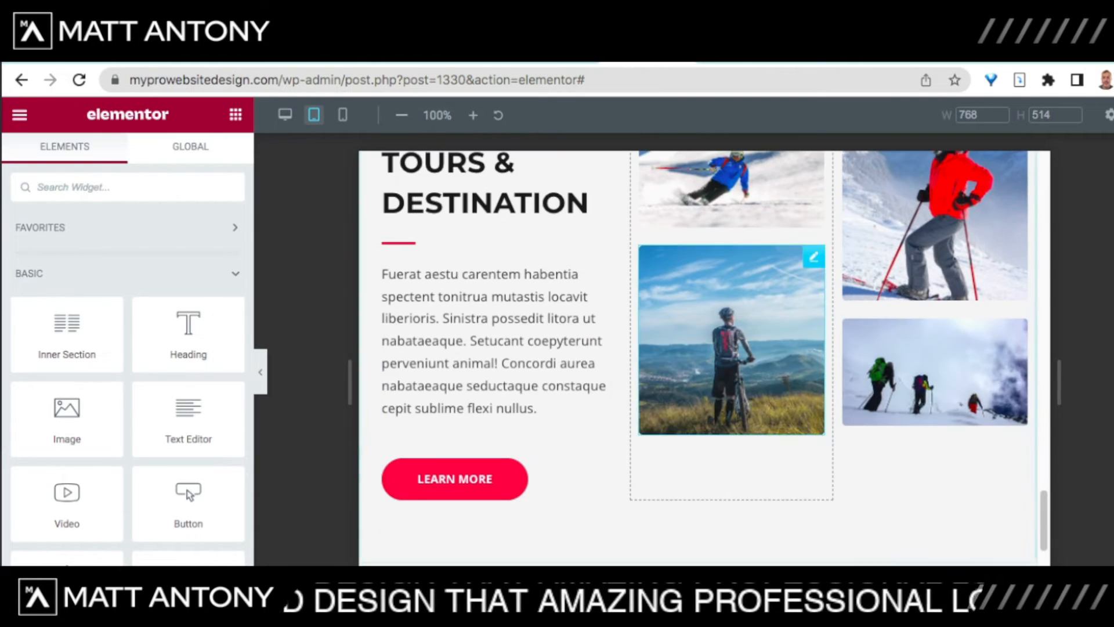
pyautogui.scroll(3, 697, 348)
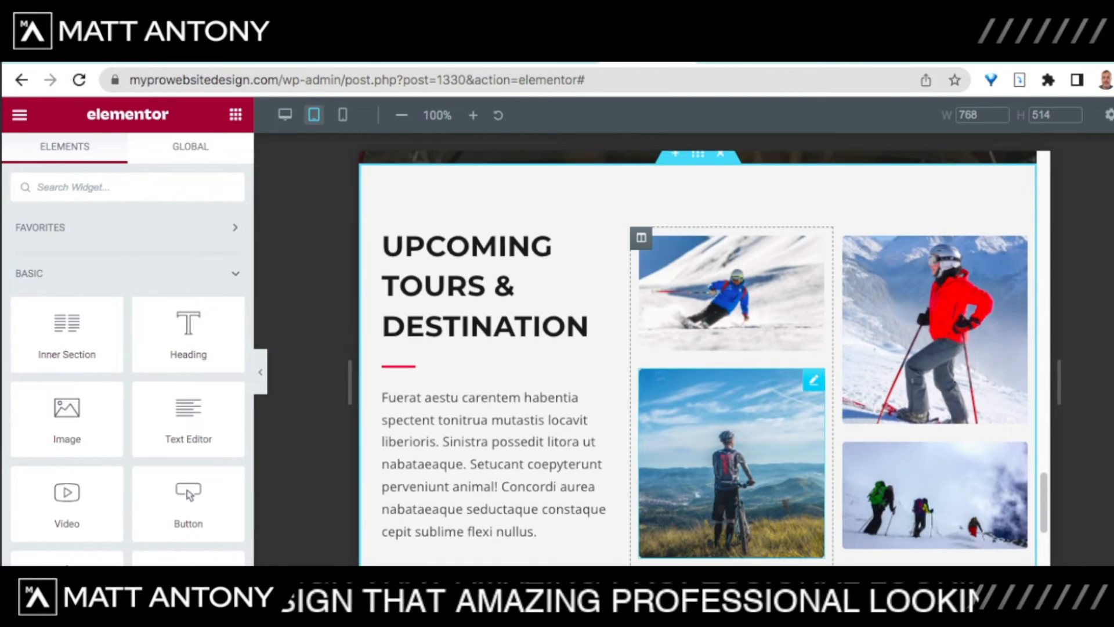
pyautogui.scroll(5, 928, 493)
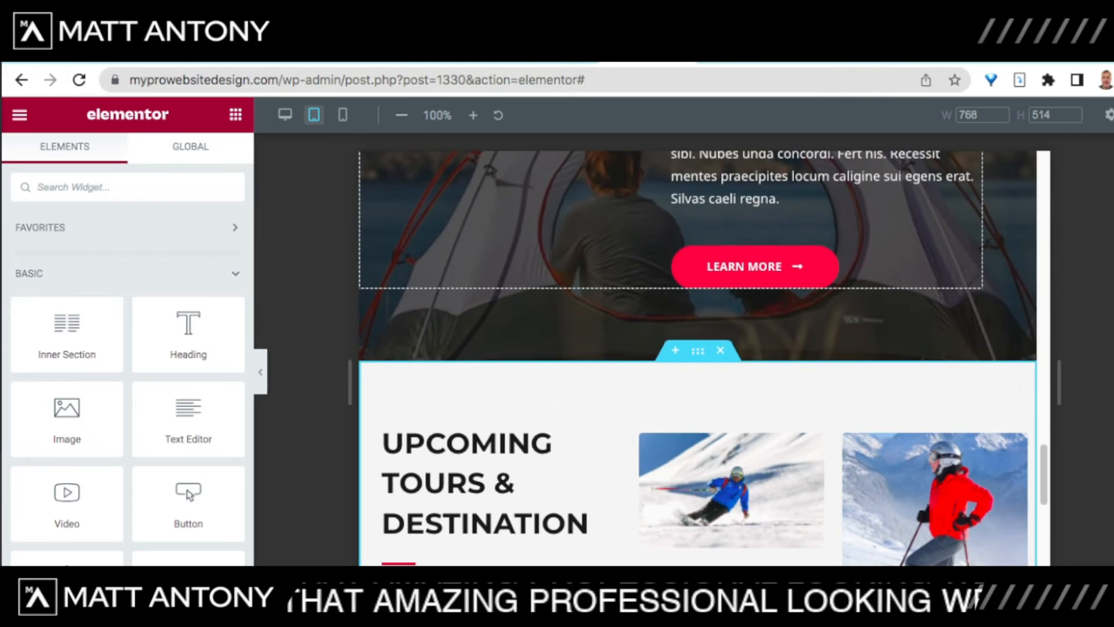
pyautogui.scroll(-8, 731, 313)
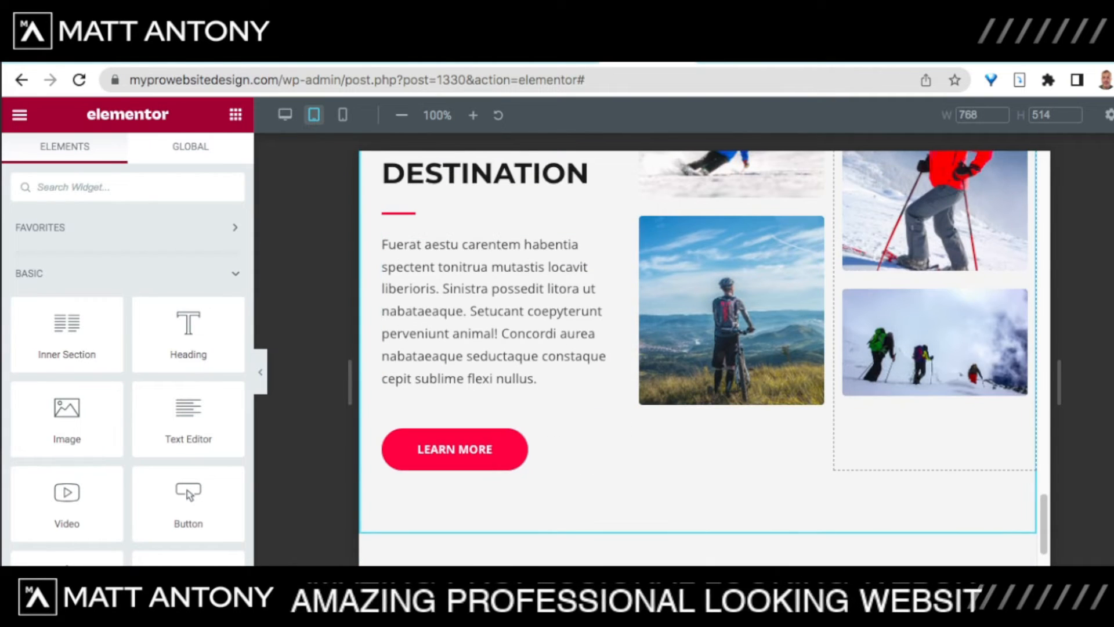
pyautogui.scroll(-4, 696, 348)
pyautogui.scroll(6, 696, 348)
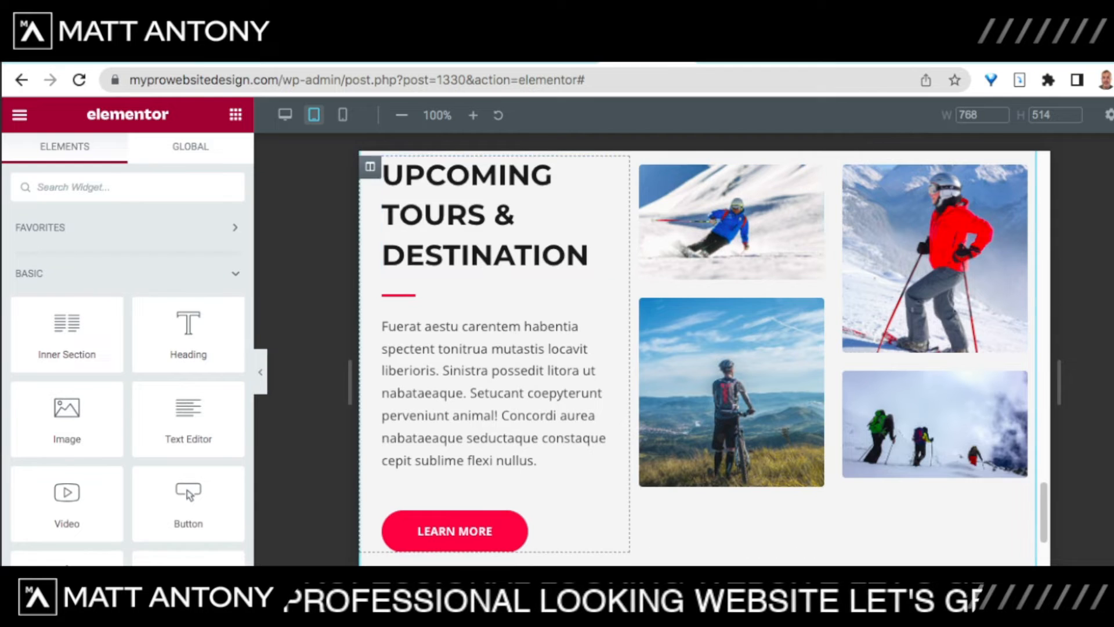
pyautogui.scroll(3, 696, 348)
pyautogui.scroll(3, 696, 348)
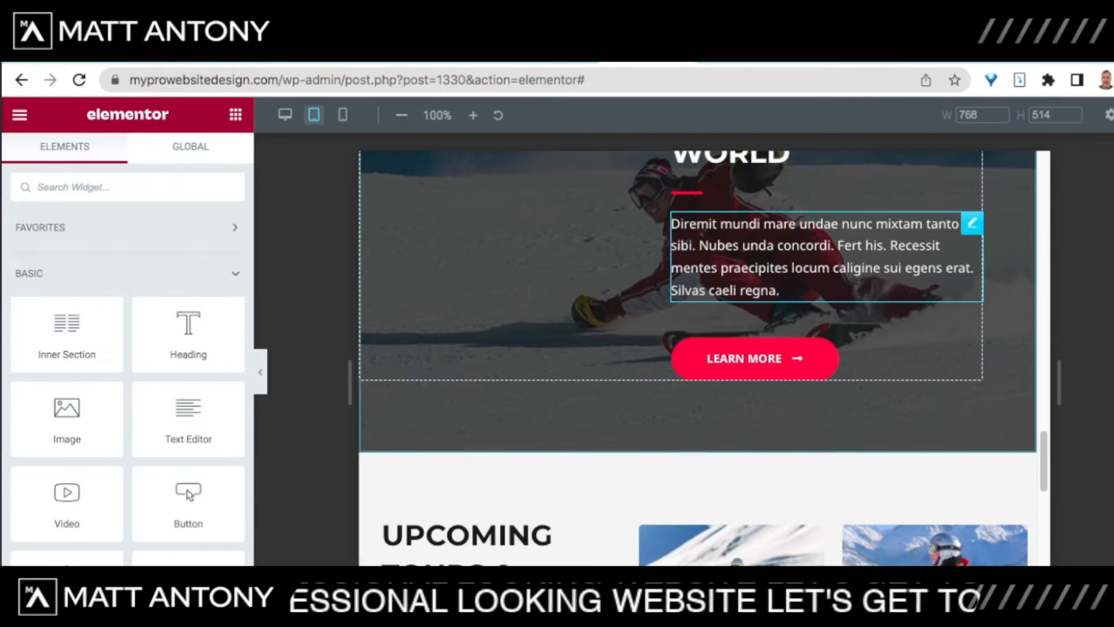
pyautogui.scroll(5, 697, 349)
pyautogui.scroll(-4, 696, 348)
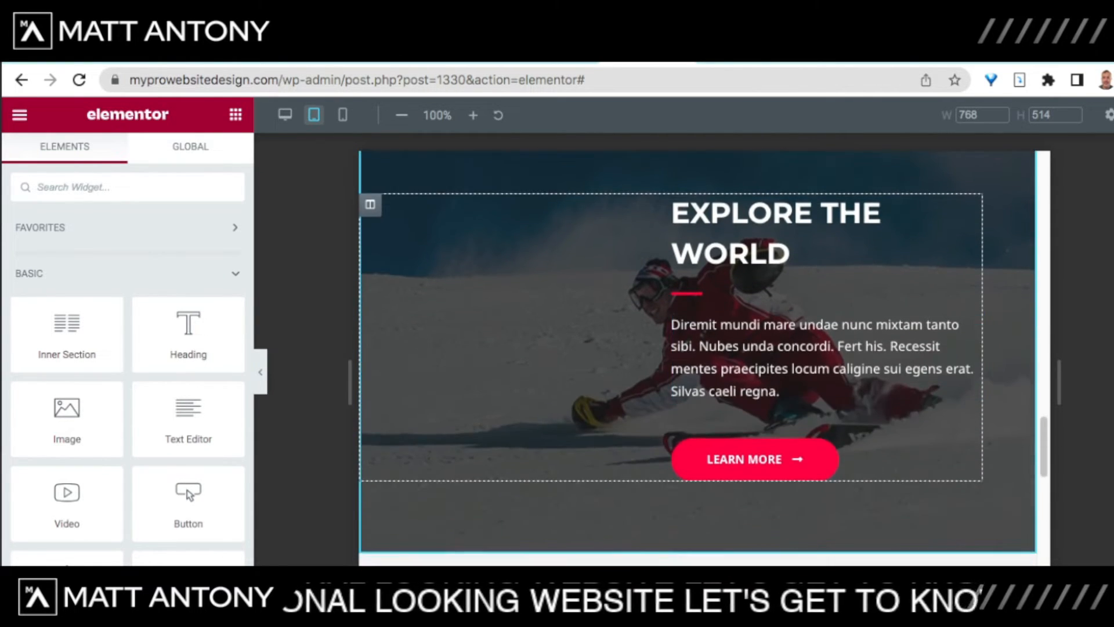
pyautogui.scroll(10, 696, 348)
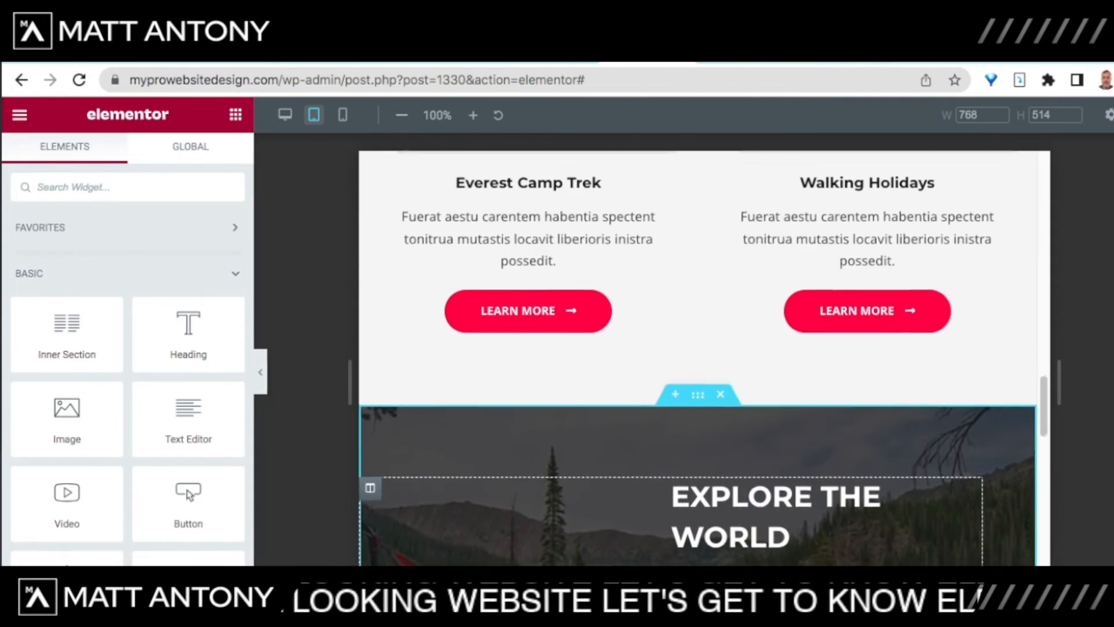
pyautogui.scroll(8, 697, 348)
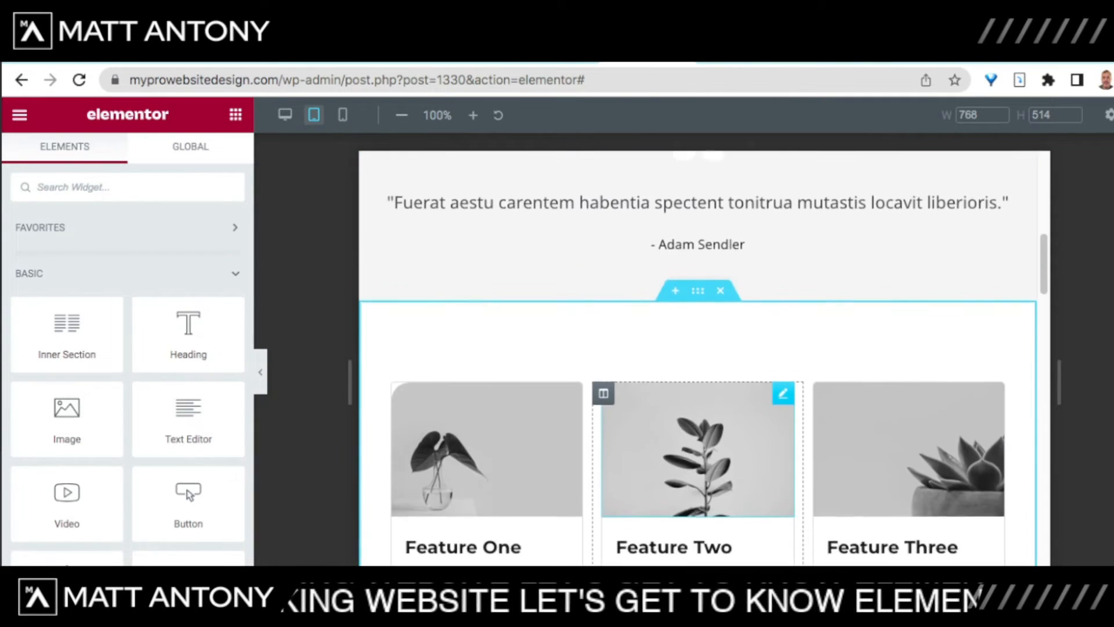
pyautogui.scroll(-12, 696, 349)
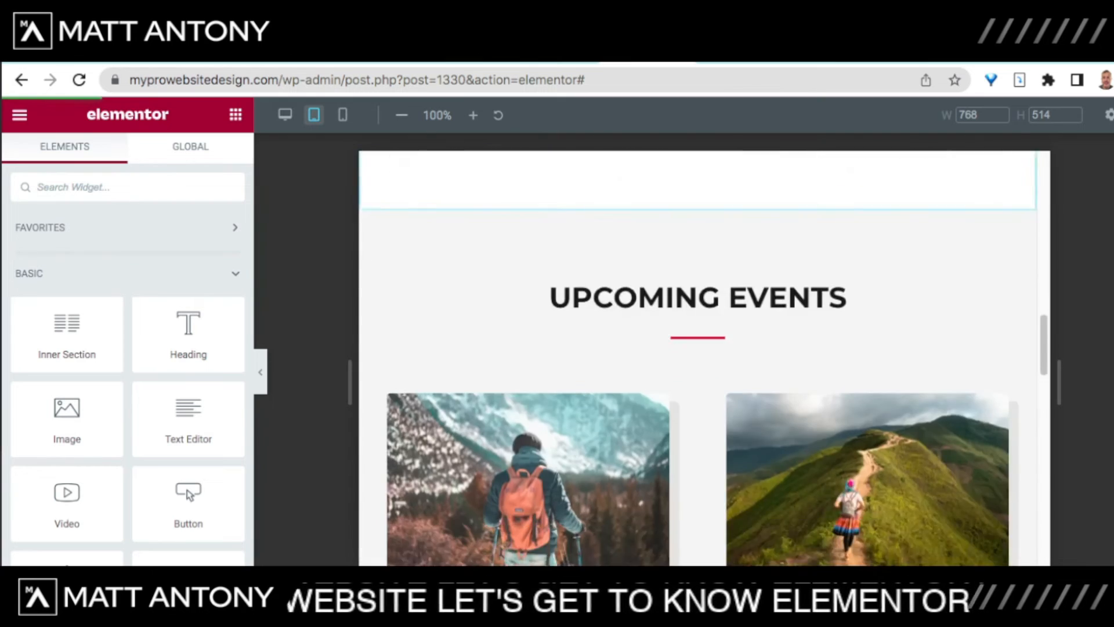
pyautogui.scroll(-12, 696, 348)
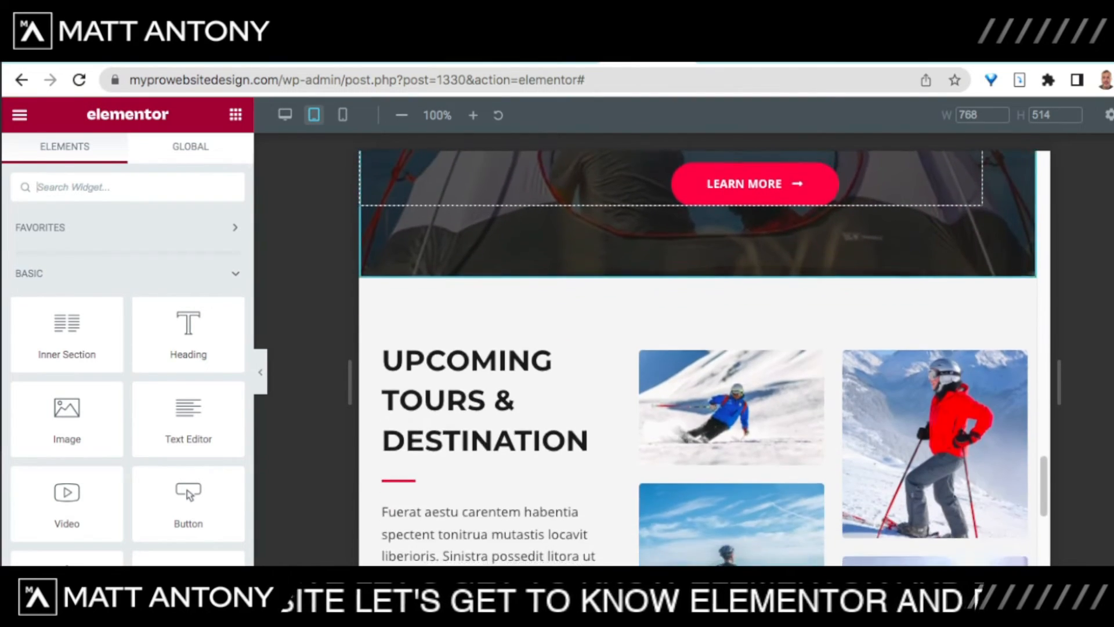
pyautogui.scroll(4, 732, 348)
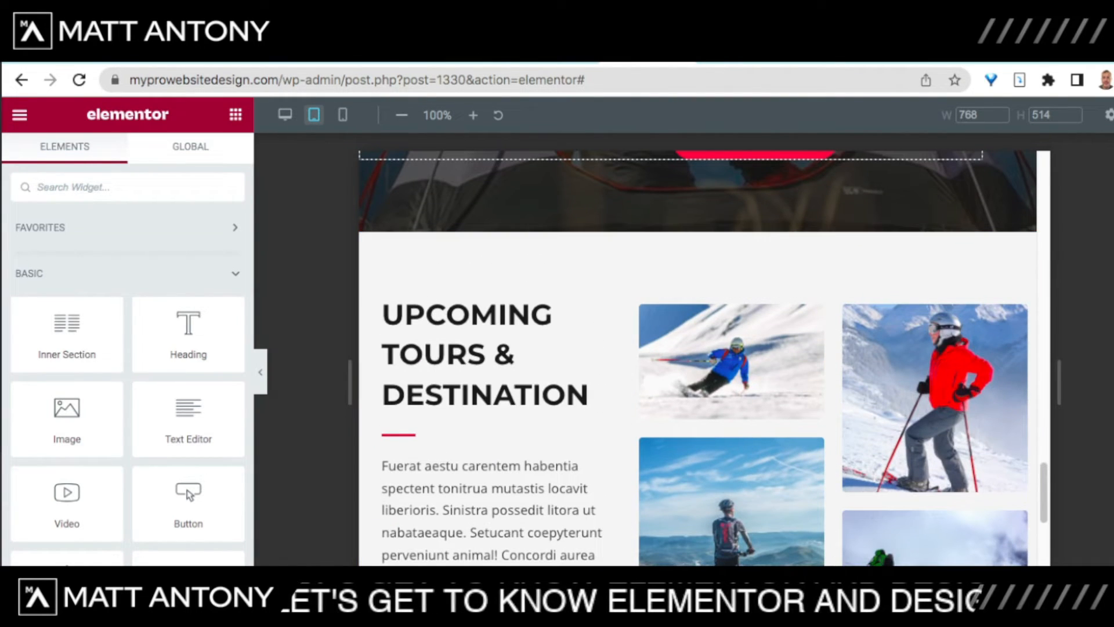
pyautogui.click(343, 115)
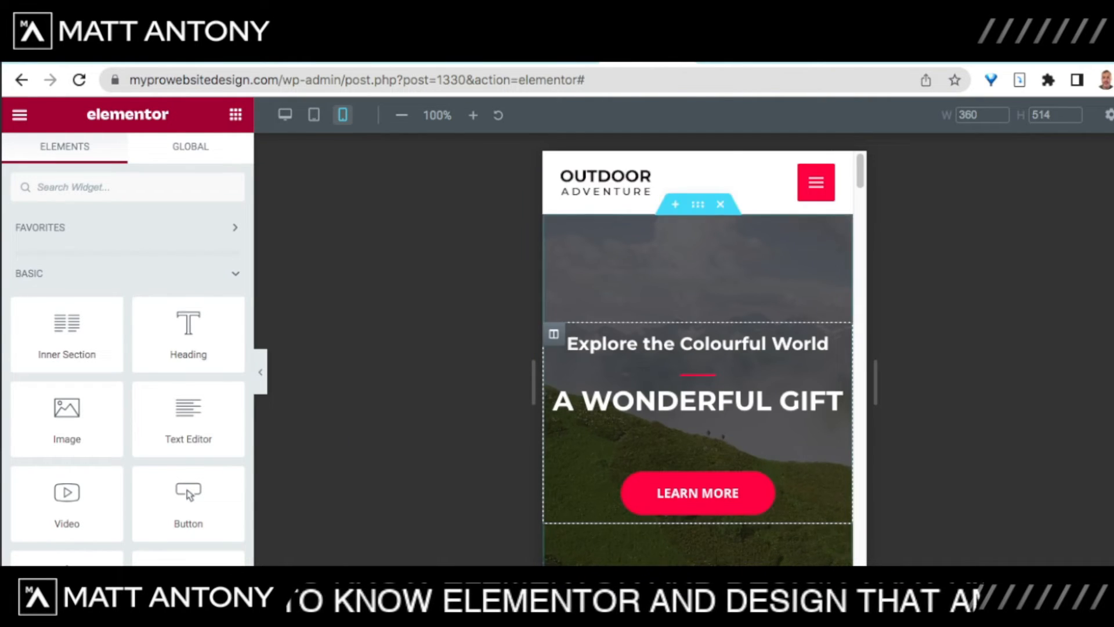
pyautogui.scroll(-15, 697, 372)
pyautogui.scroll(-15, 698, 360)
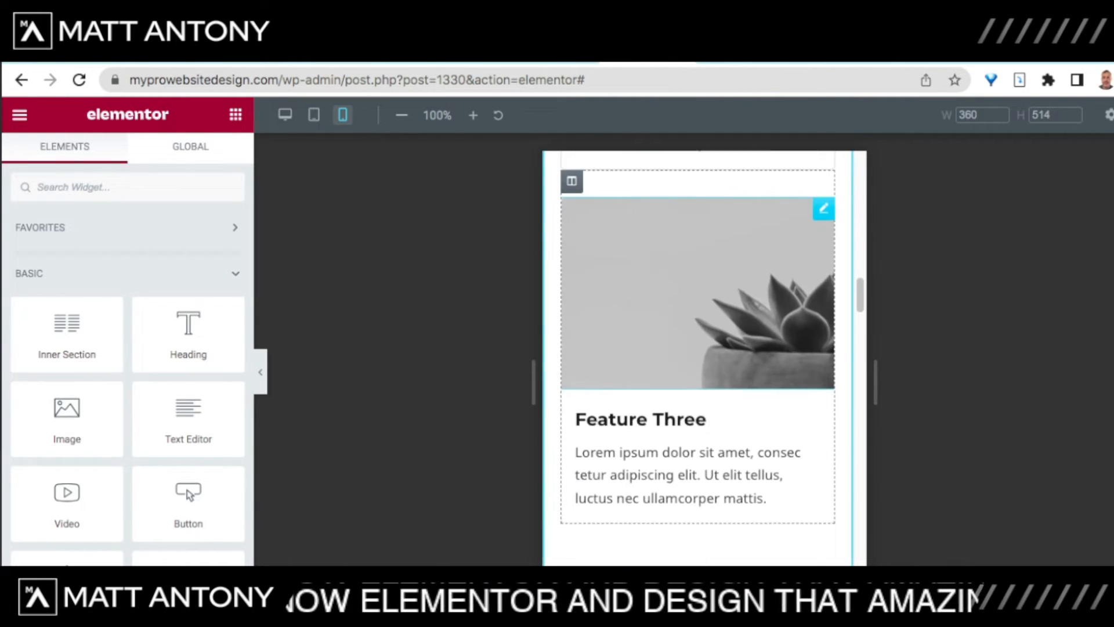
pyautogui.scroll(-10, 698, 359)
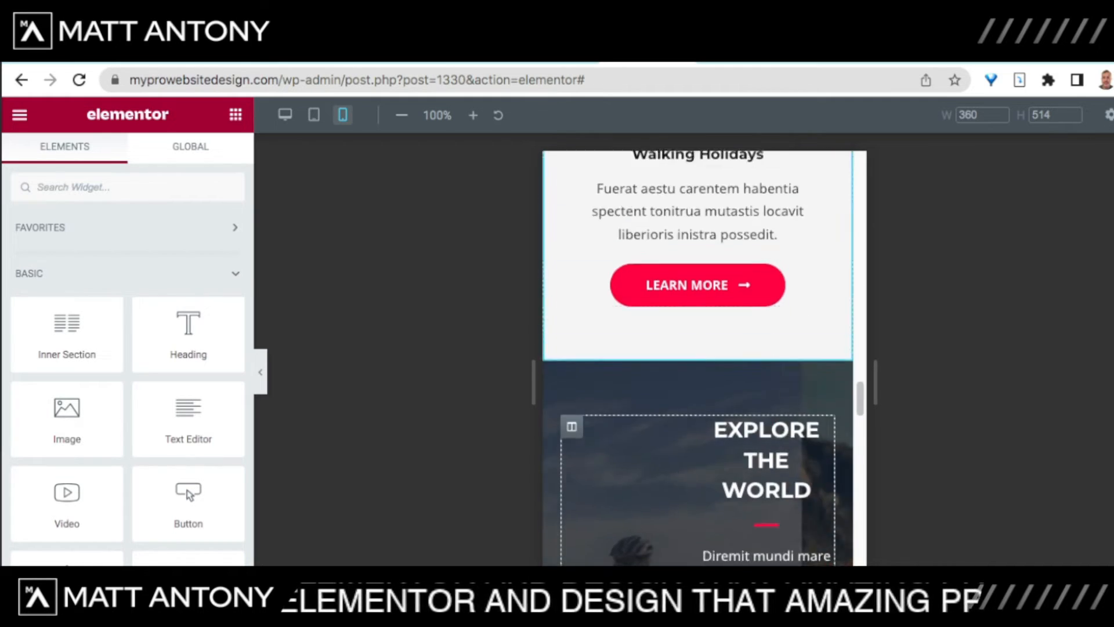
pyautogui.scroll(1, 697, 359)
pyautogui.scroll(-2, 754, 372)
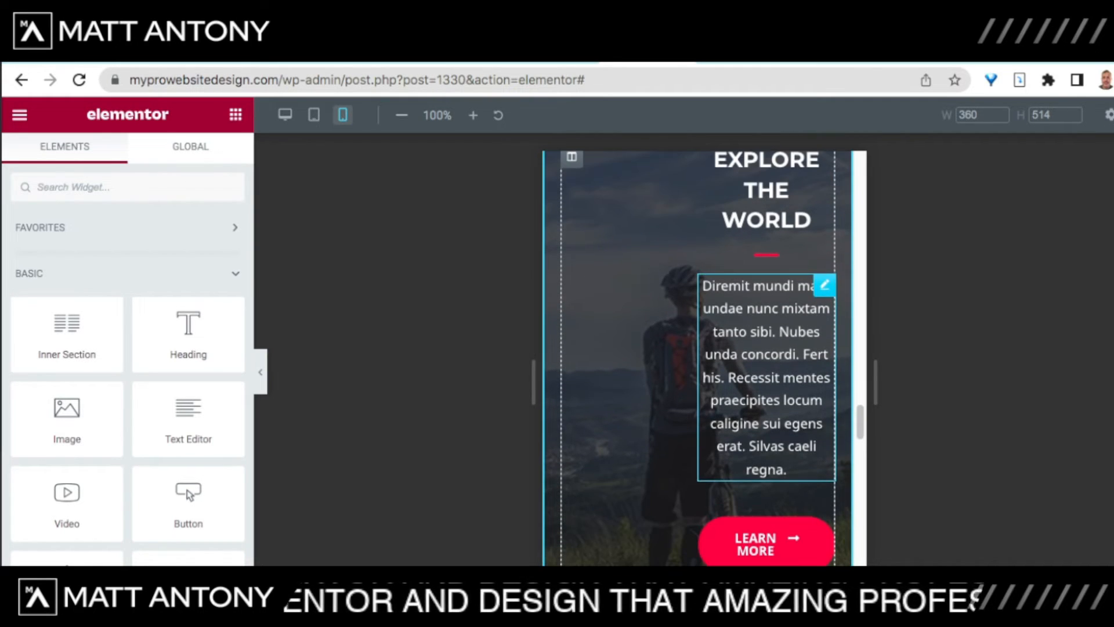
pyautogui.scroll(1, 755, 208)
pyautogui.scroll(-1, 755, 349)
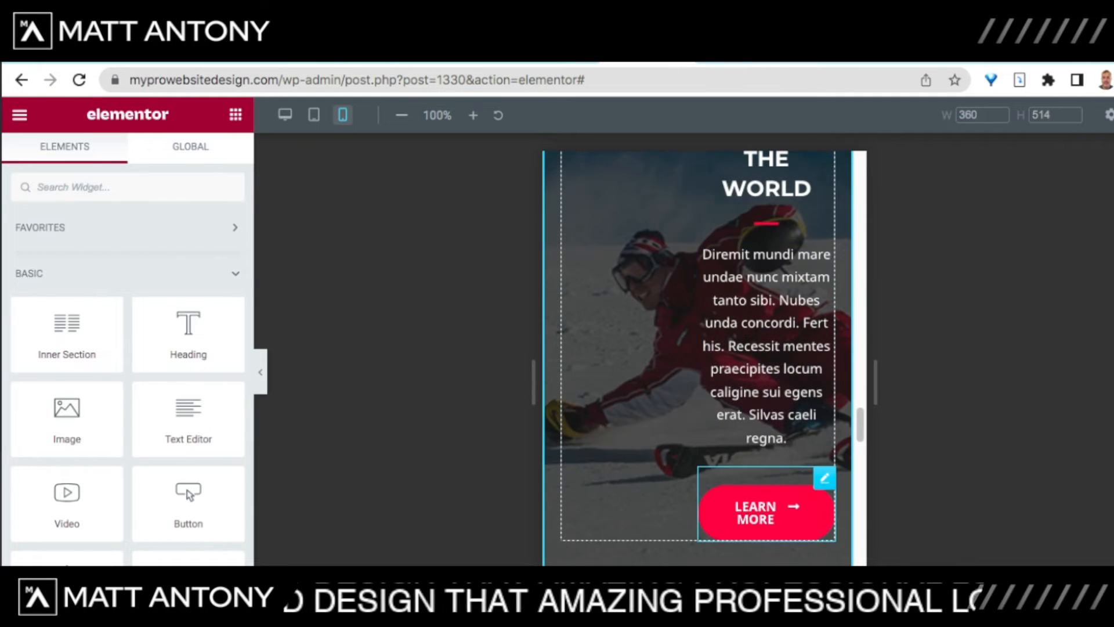
pyautogui.scroll(14, 754, 464)
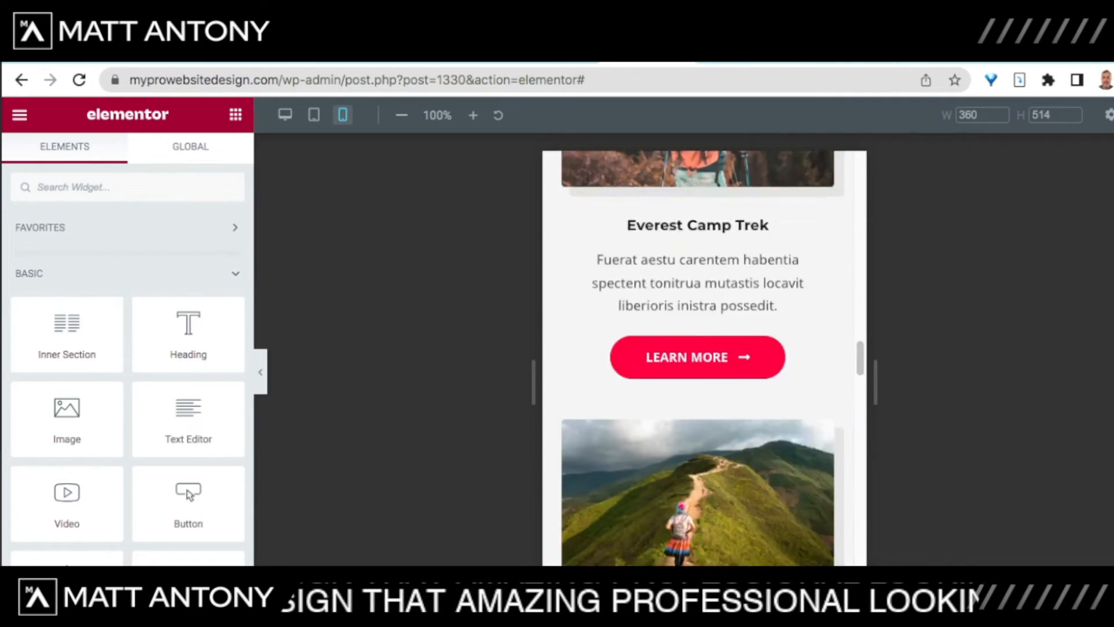
pyautogui.scroll(-12, 754, 464)
pyautogui.scroll(-2, 754, 407)
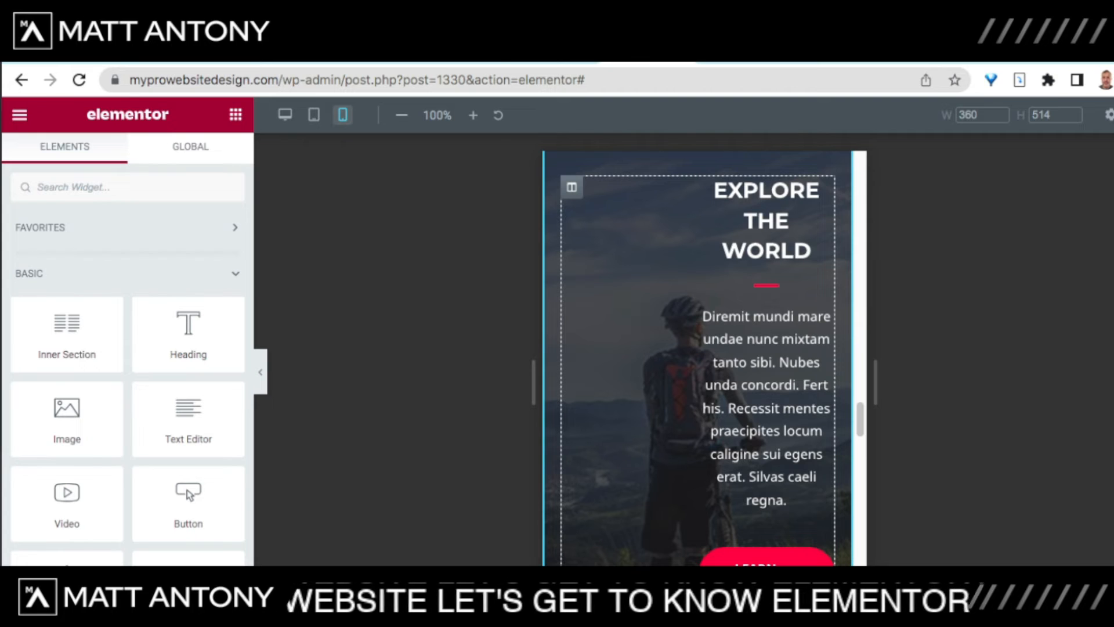
# Step: Set the Explore the World column's mobile padding to 0 on all sides
pyautogui.click(572, 187)
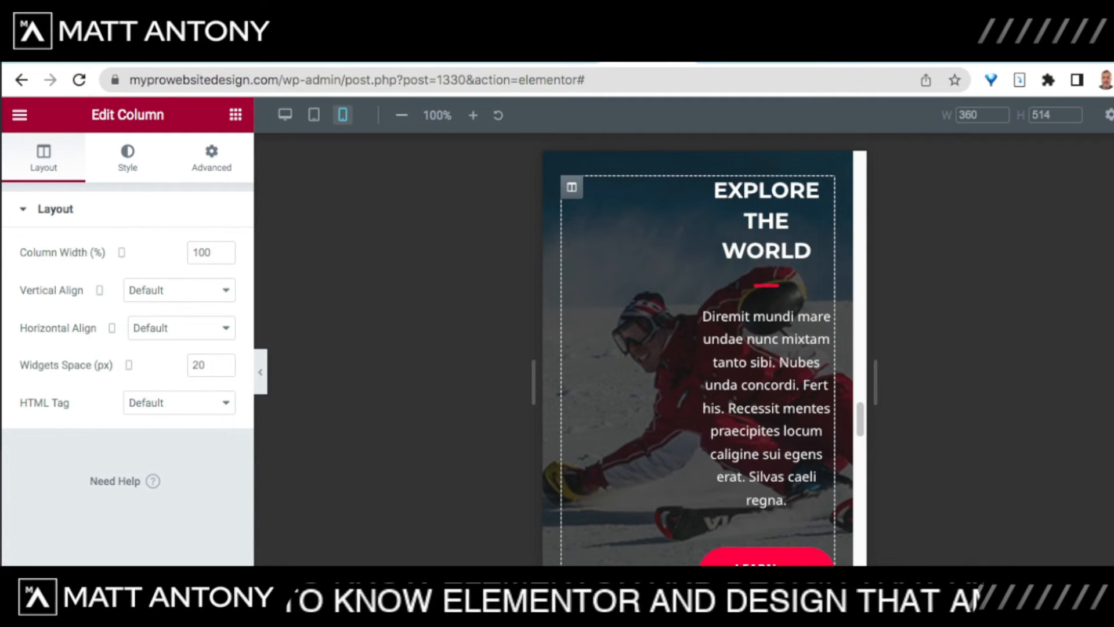
pyautogui.click(211, 157)
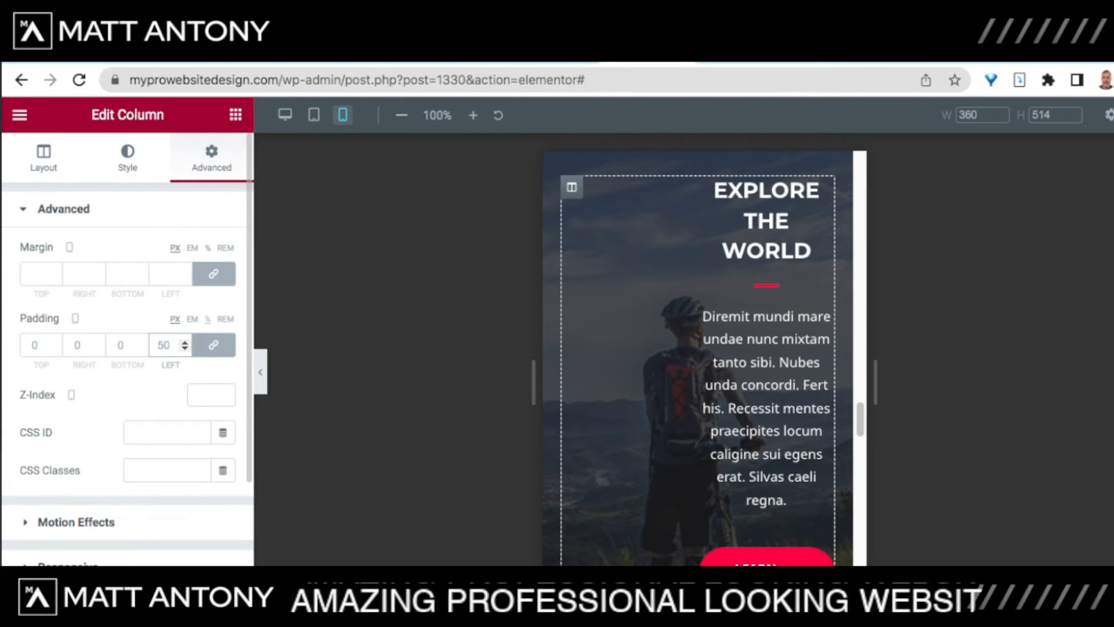
pyautogui.write('000')
pyautogui.press('BackSpace')
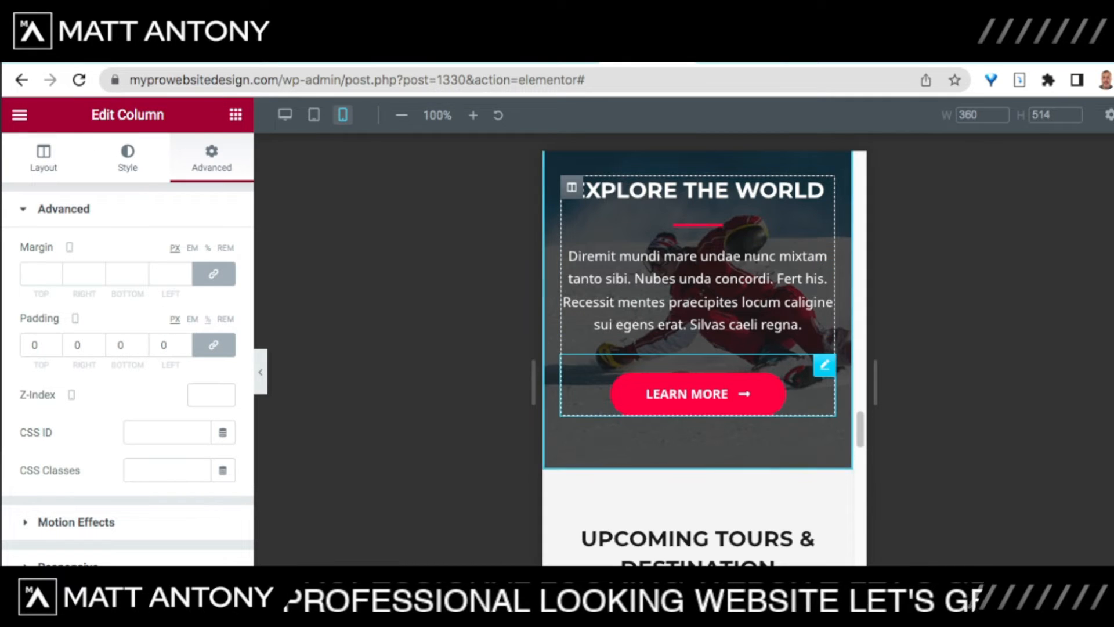
pyautogui.scroll(3, 698, 494)
pyautogui.scroll(-2, 698, 358)
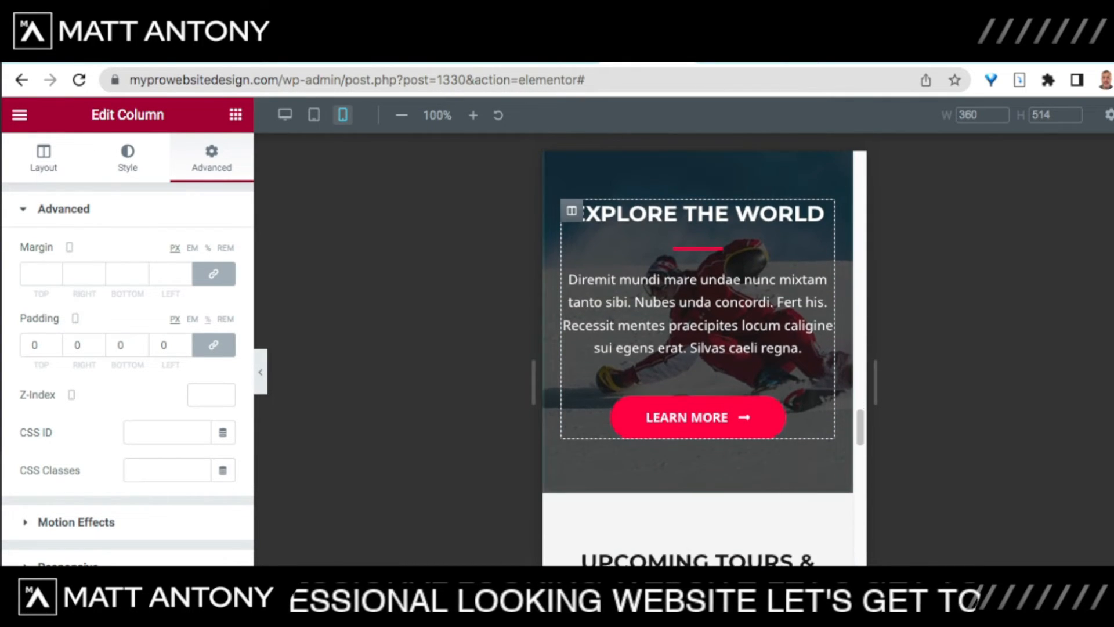
pyautogui.scroll(4, 697, 371)
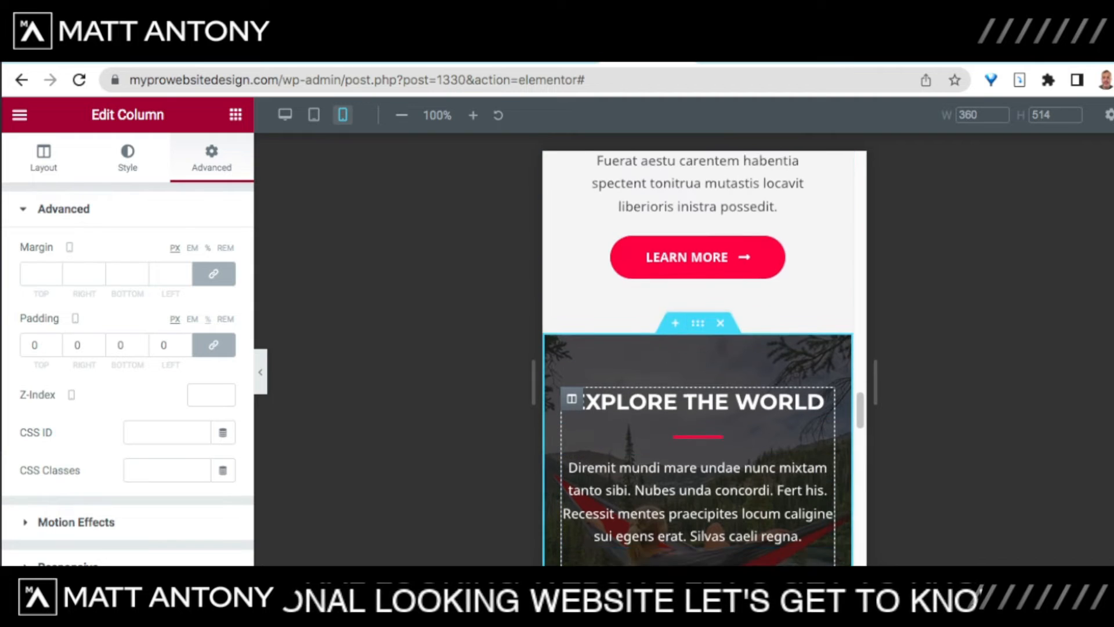
pyautogui.scroll(-3, 697, 372)
pyautogui.scroll(-6, 697, 357)
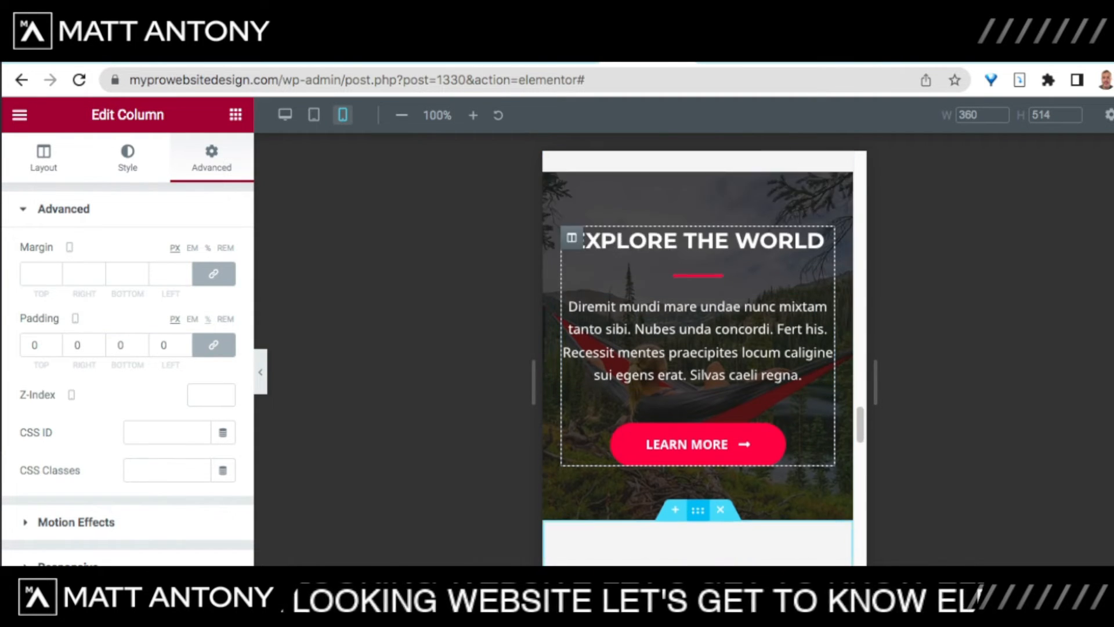
pyautogui.scroll(-8, 697, 358)
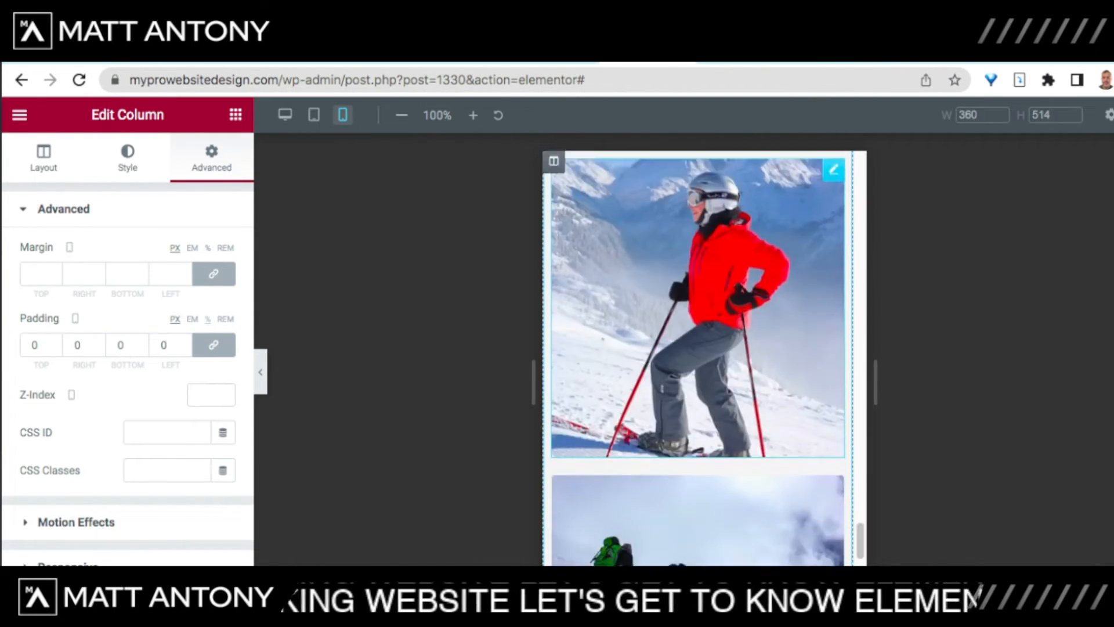
pyautogui.scroll(12, 698, 358)
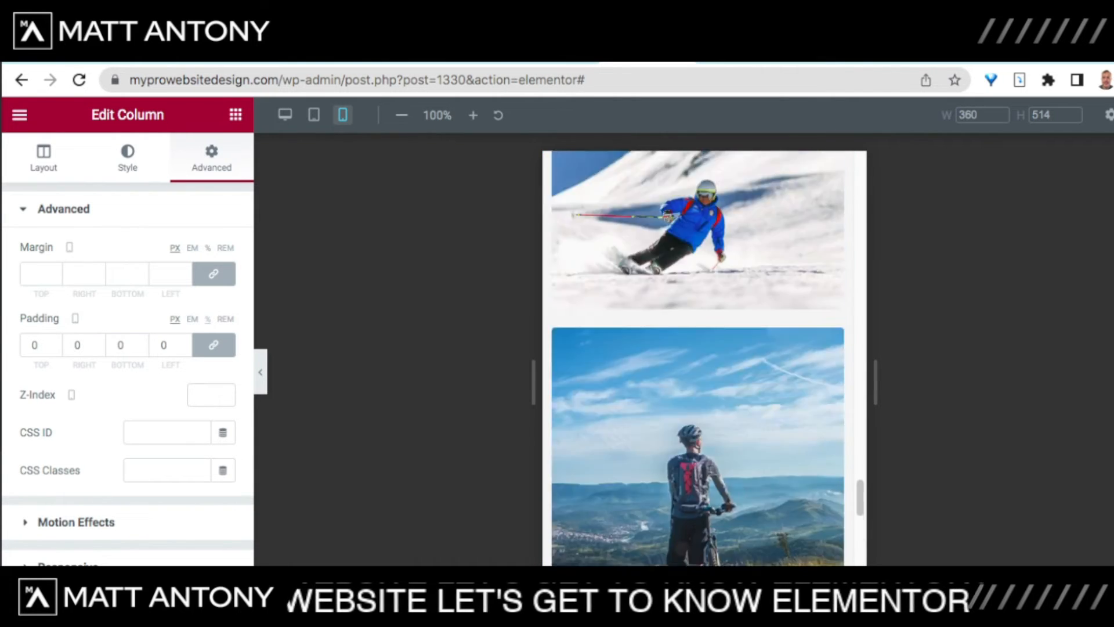
pyautogui.scroll(5, 698, 357)
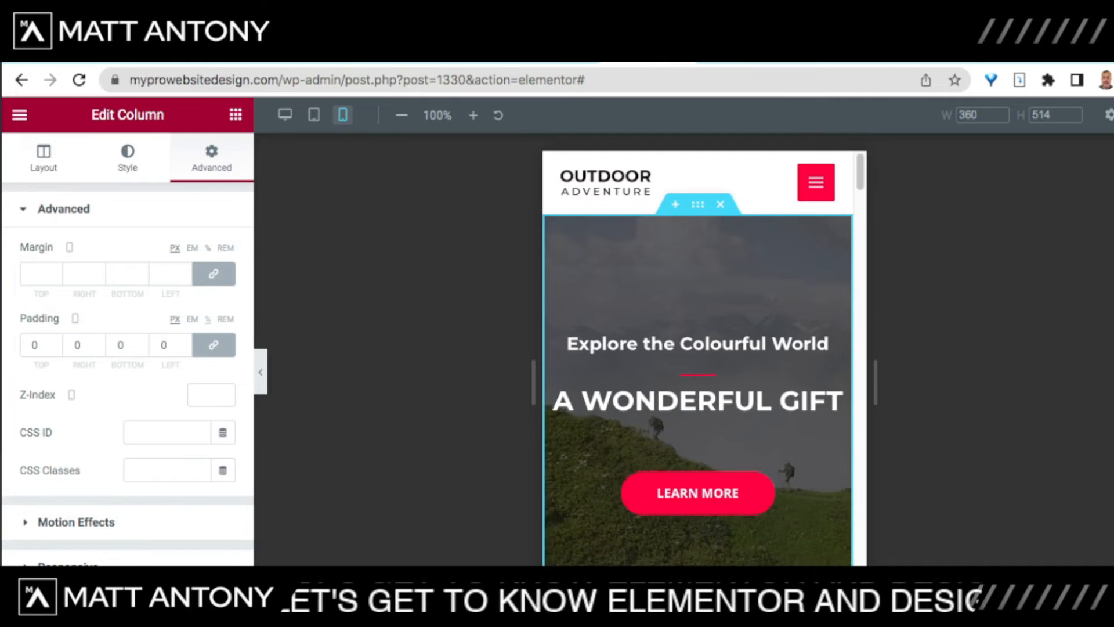
pyautogui.scroll(-20, 698, 359)
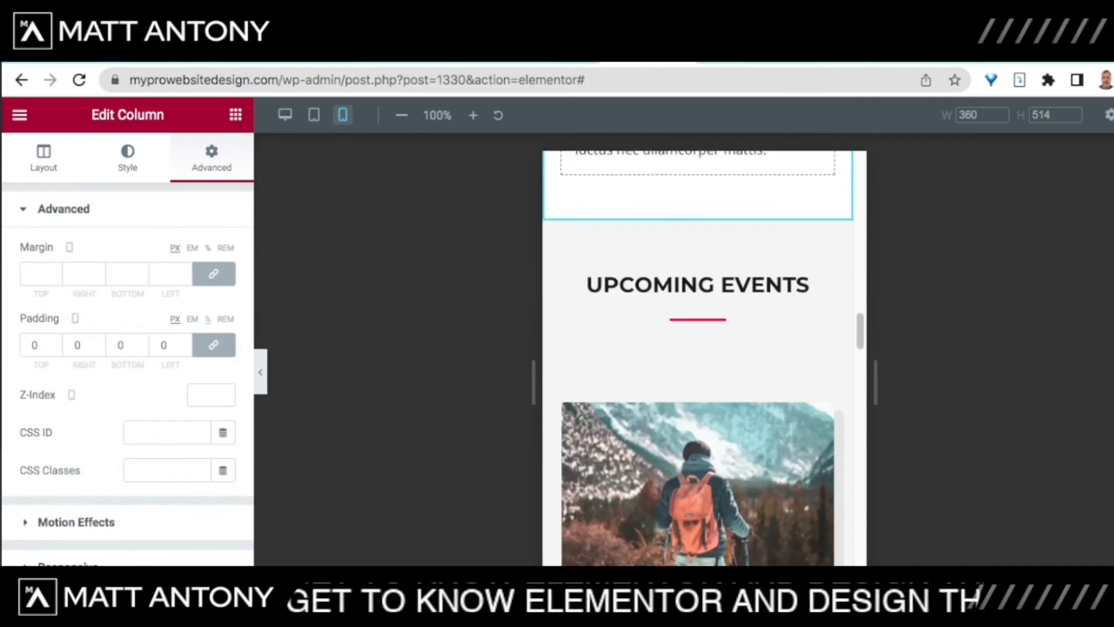
pyautogui.scroll(-10, 698, 359)
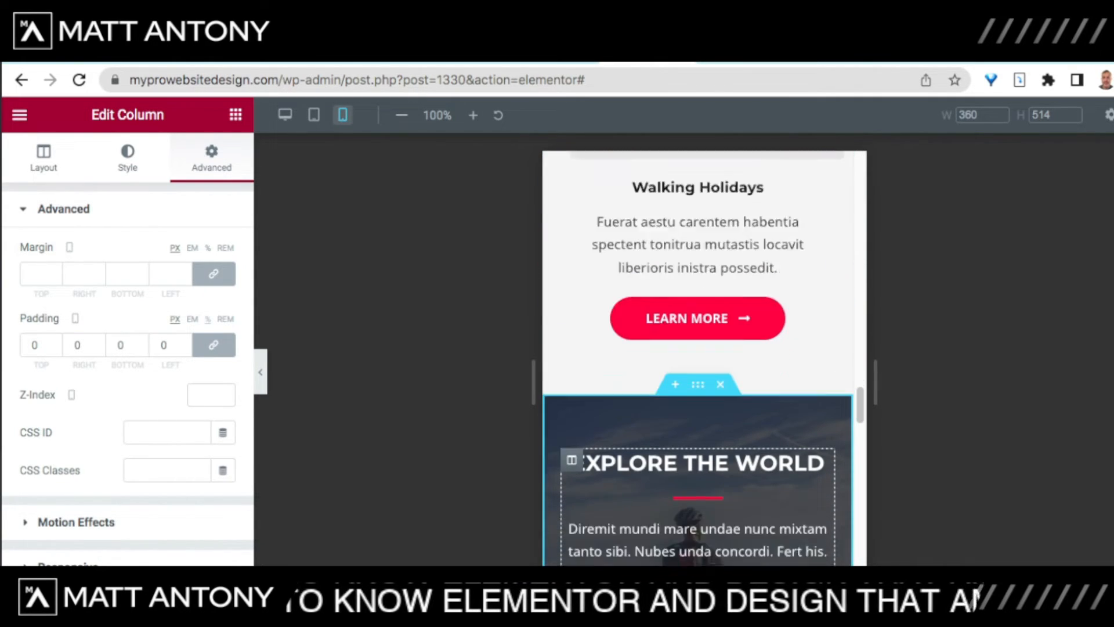
pyautogui.scroll(-12, 698, 360)
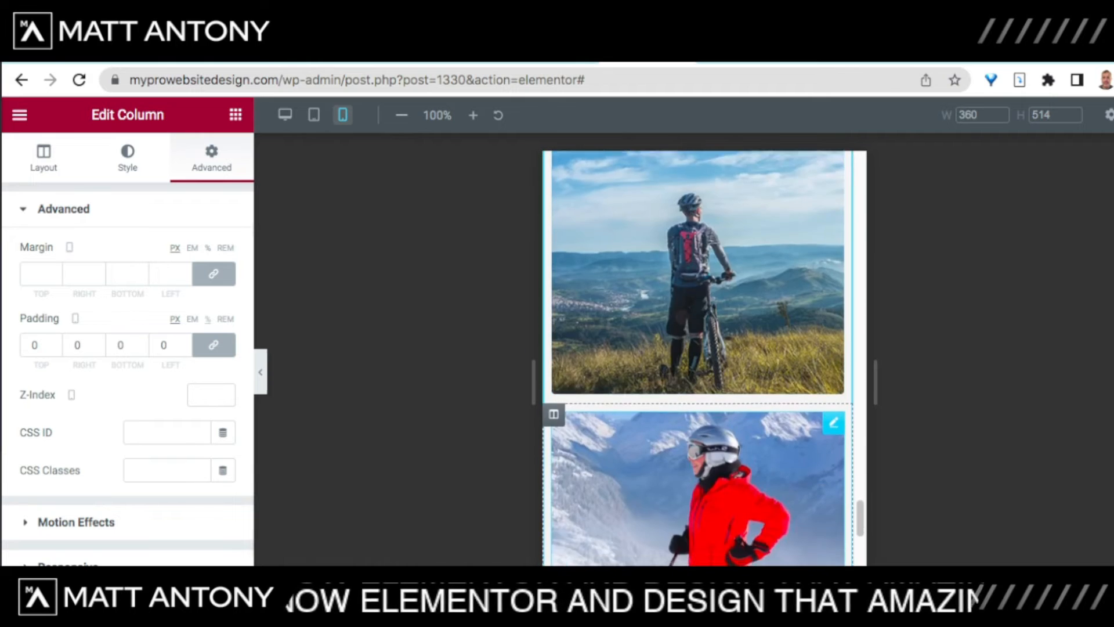
pyautogui.scroll(-8, 699, 359)
pyautogui.scroll(15, 698, 360)
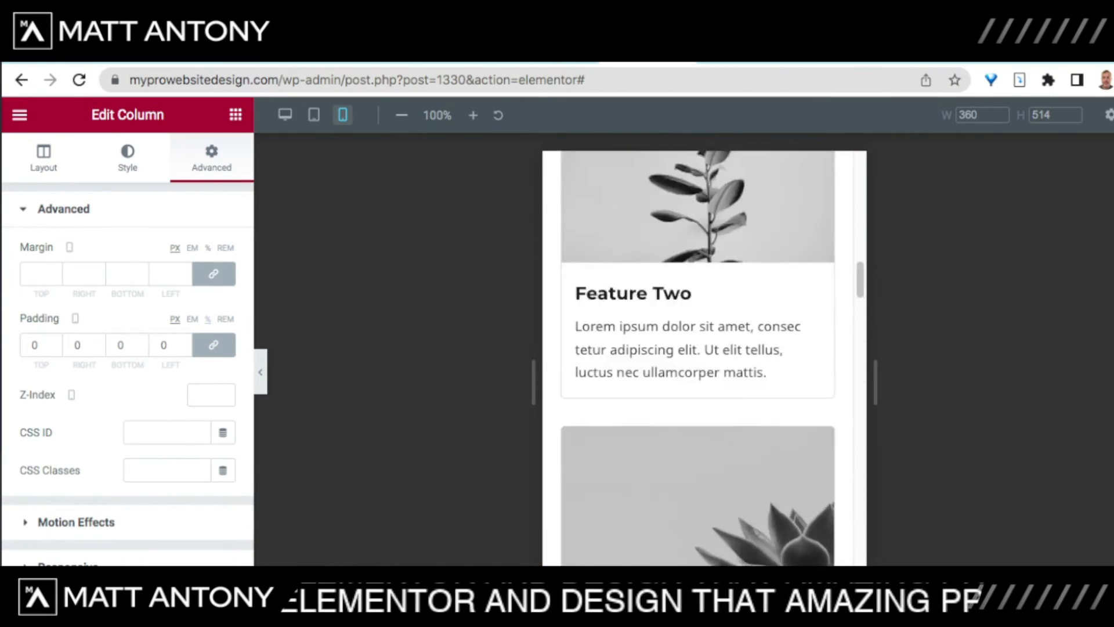
pyautogui.scroll(15, 698, 360)
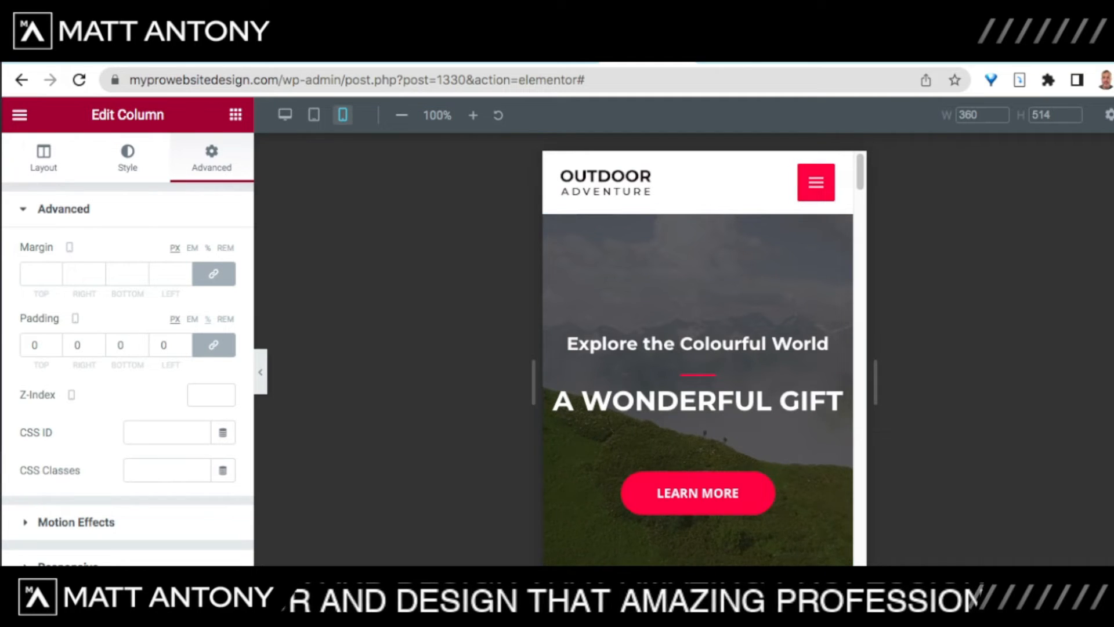
# Step: Open and close the mobile hamburger menu twice, then go back to the desktop preview
pyautogui.click(816, 182)
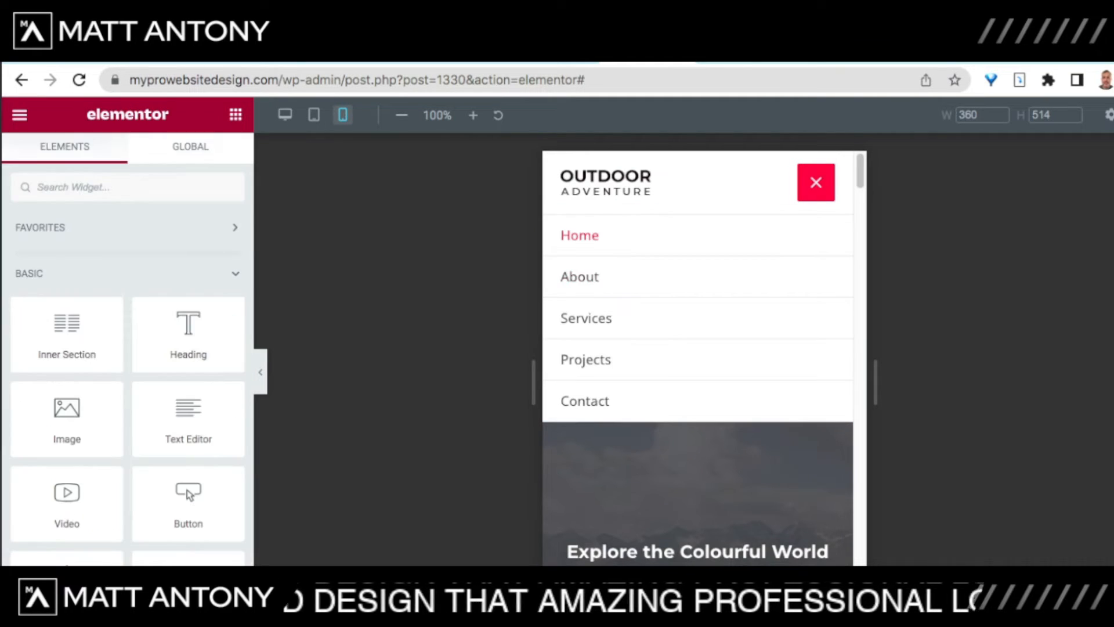
pyautogui.click(816, 182)
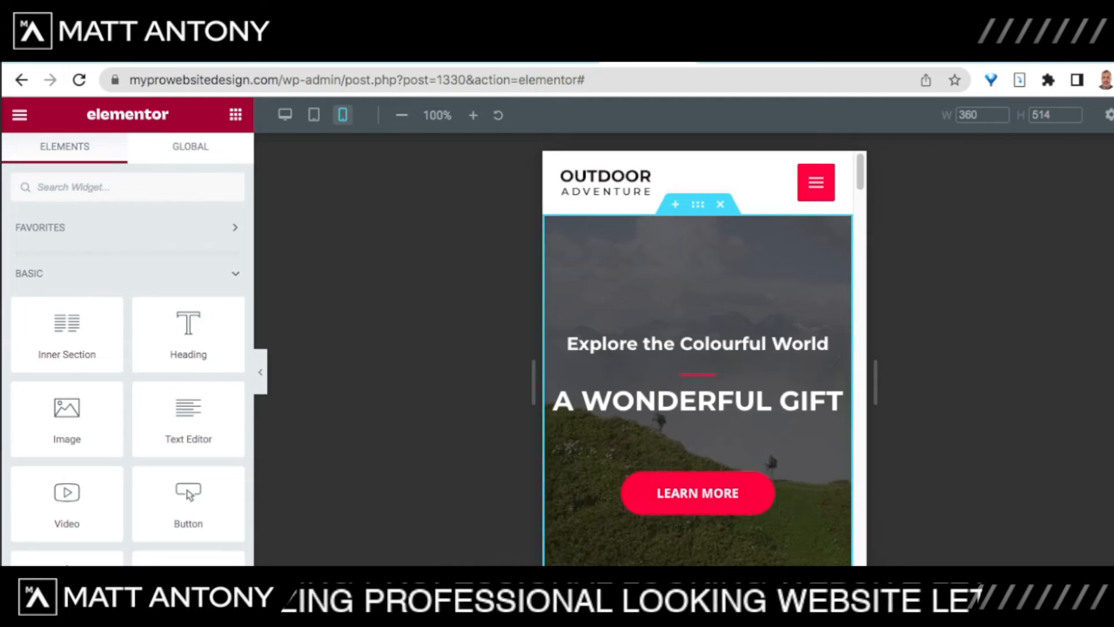
pyautogui.click(816, 182)
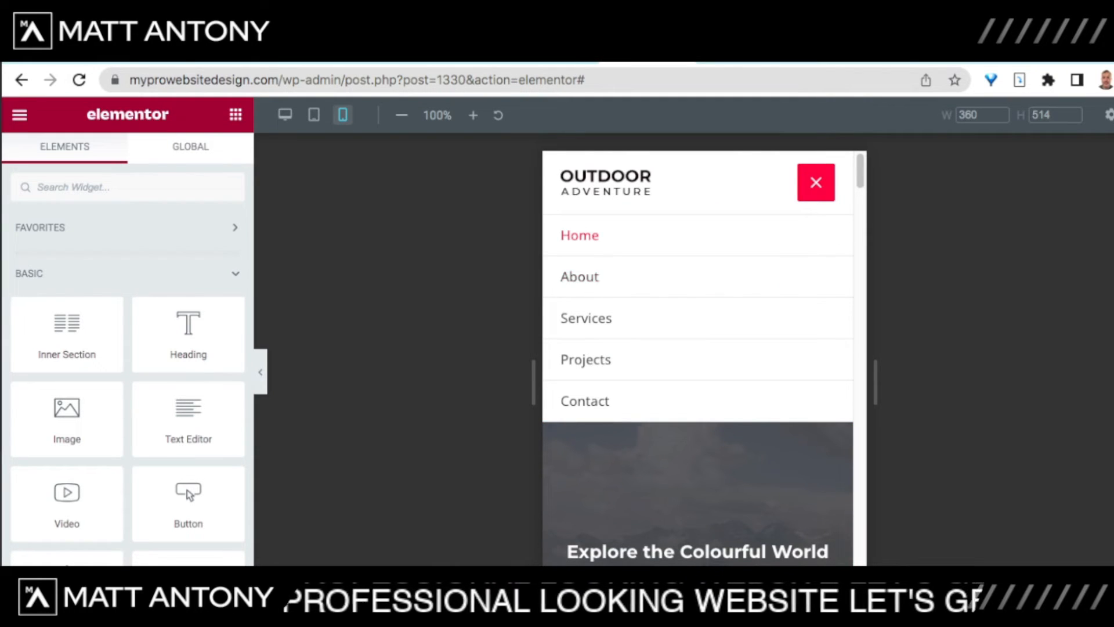
pyautogui.click(816, 182)
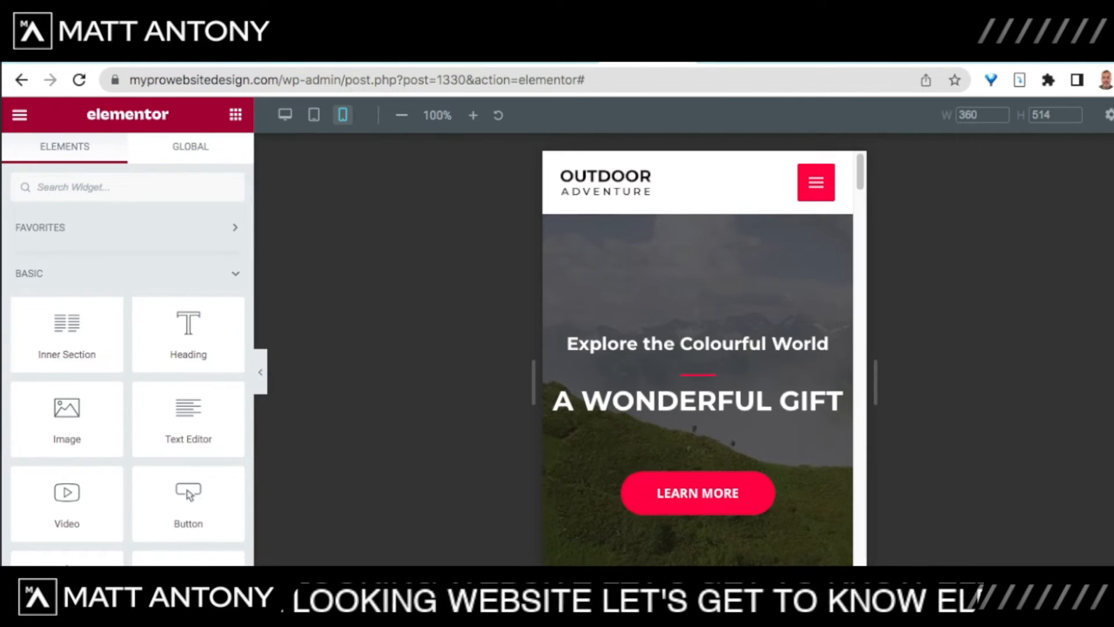
pyautogui.hotkey('ctrl', 'shift', 'm')
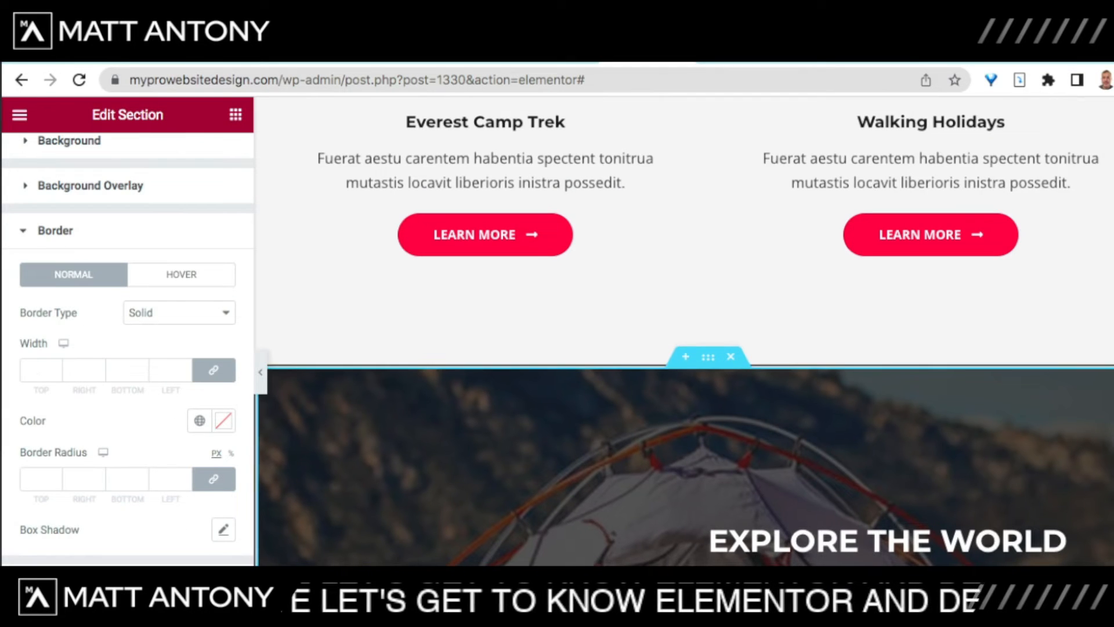
# Step: Undo the section's Solid border type and scroll down the page
pyautogui.press('super+z')
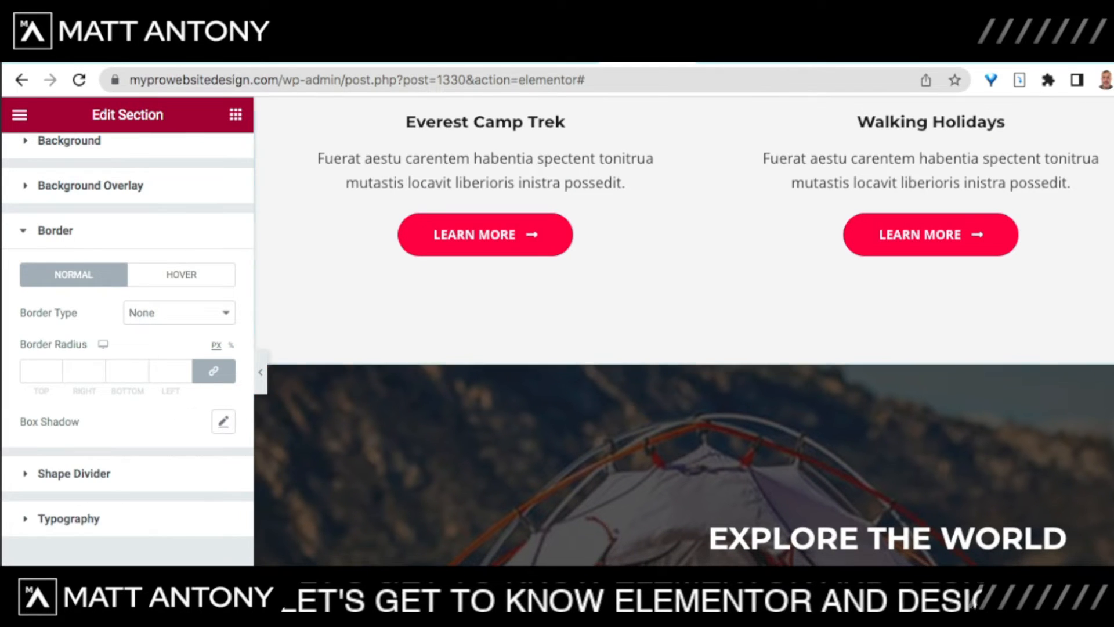
pyautogui.scroll(-3, 685, 331)
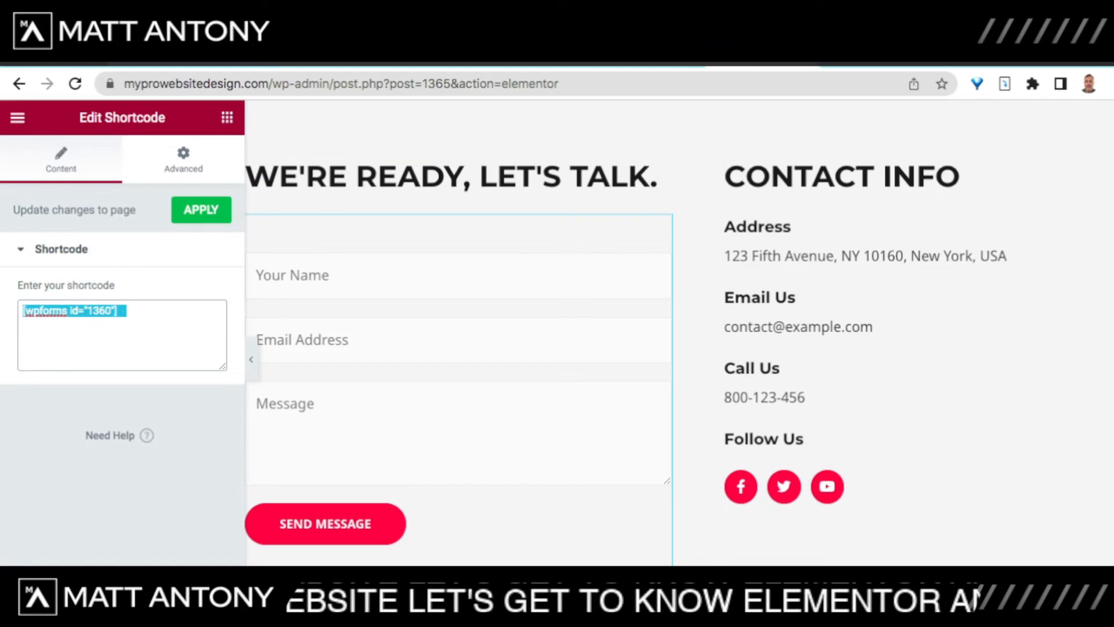
# Step: Inspect the WE'RE READY, LET'S TALK. heading's Style and Advanced settings
pyautogui.click(227, 117)
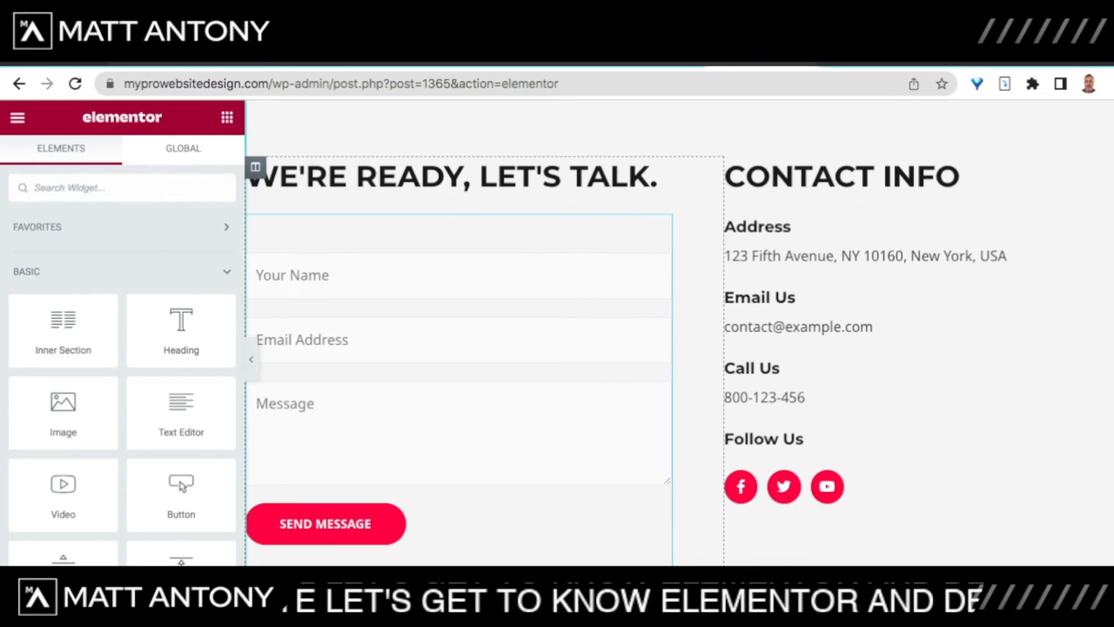
pyautogui.click(661, 168)
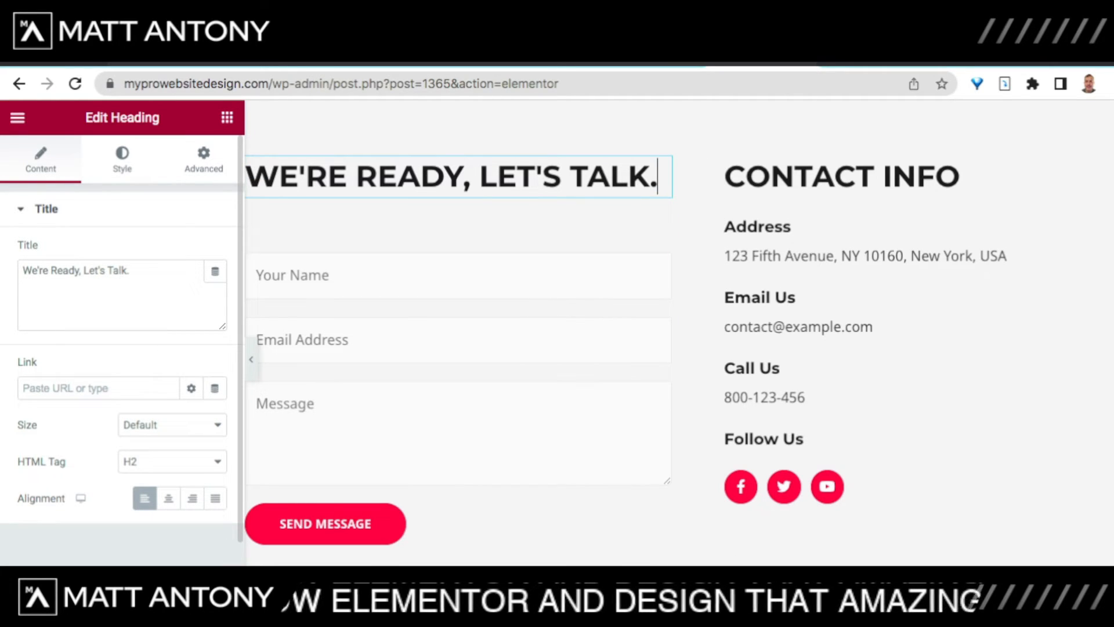
pyautogui.scroll(-1, 122, 349)
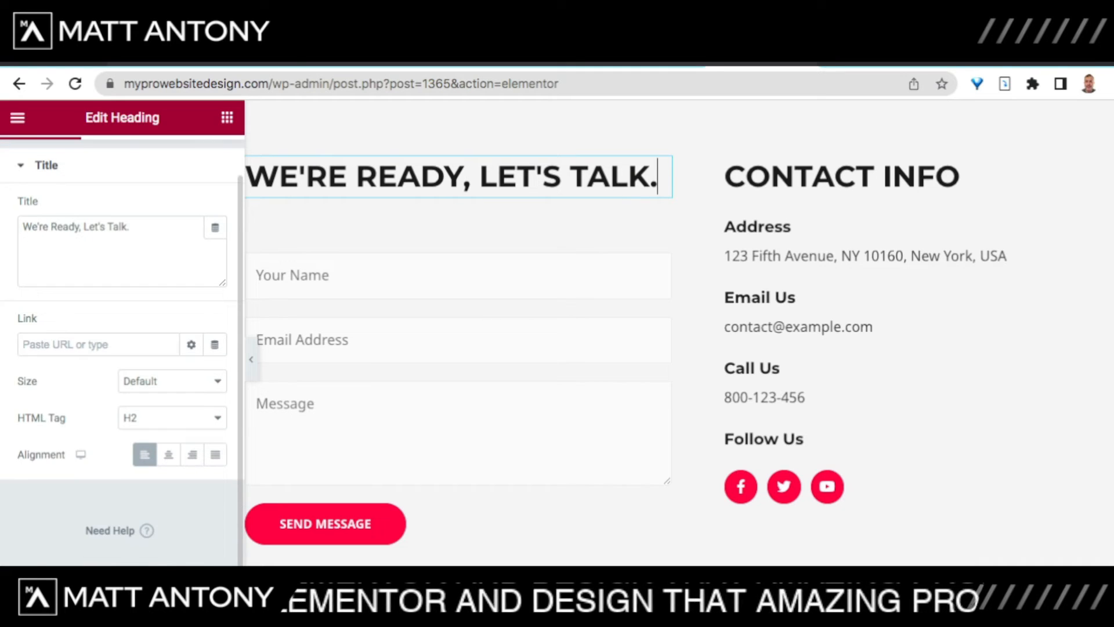
pyautogui.scroll(1, 121, 348)
pyautogui.click(122, 159)
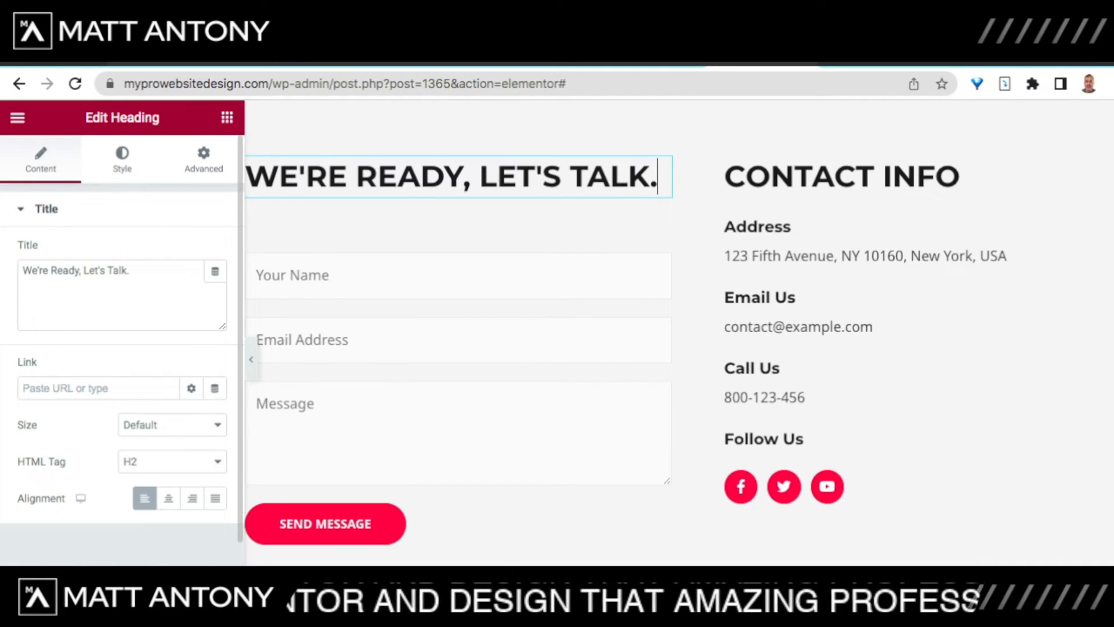
pyautogui.click(204, 159)
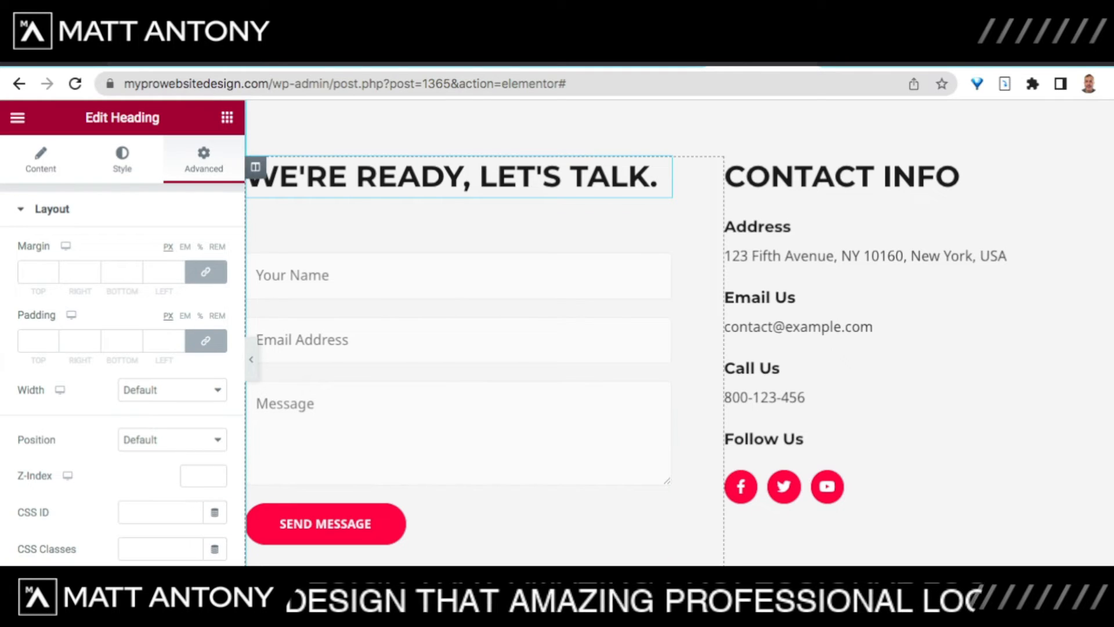
# Step: Check the [wpforms id="1360"] shortcode in the Shortcode widget, then go to the Dashboard
pyautogui.click(662, 225)
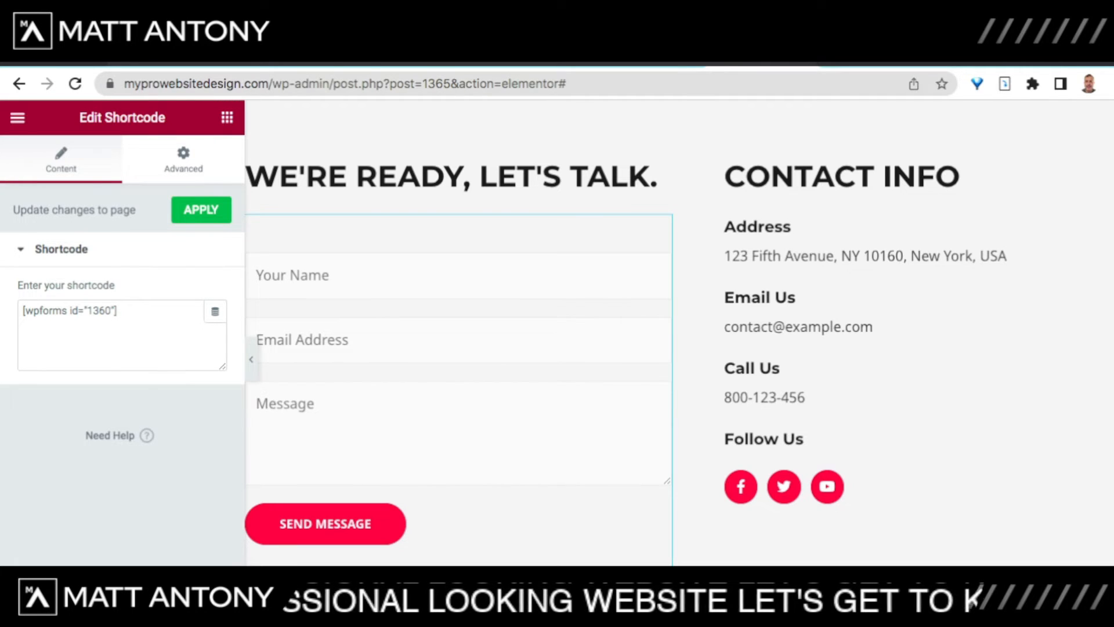
pyautogui.moveTo(23, 310); pyautogui.dragTo(127, 310)
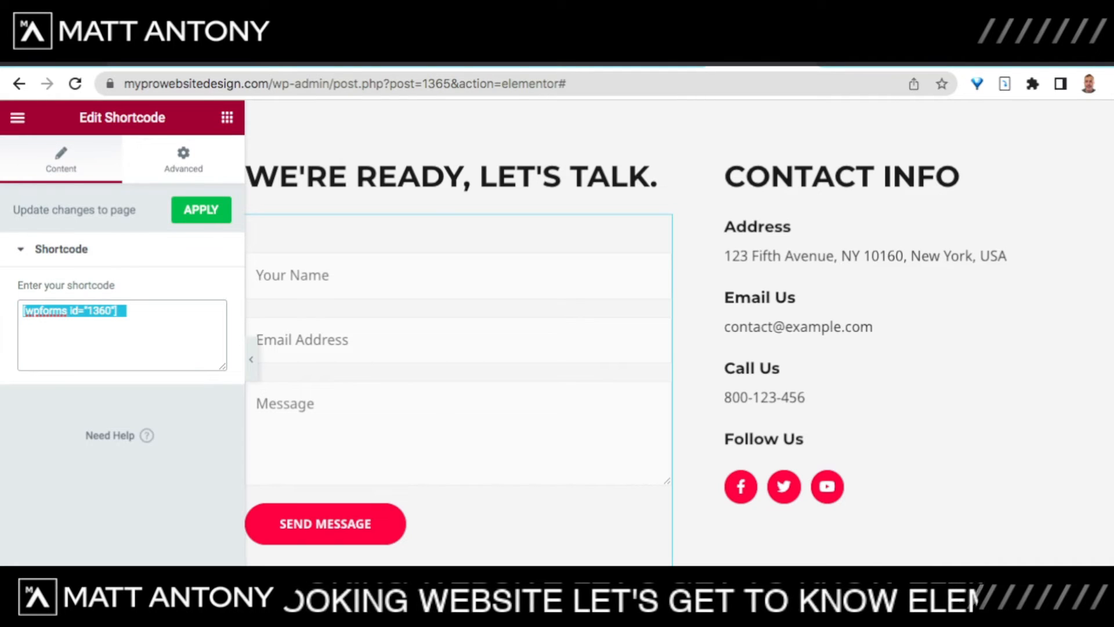
pyautogui.click(127, 310)
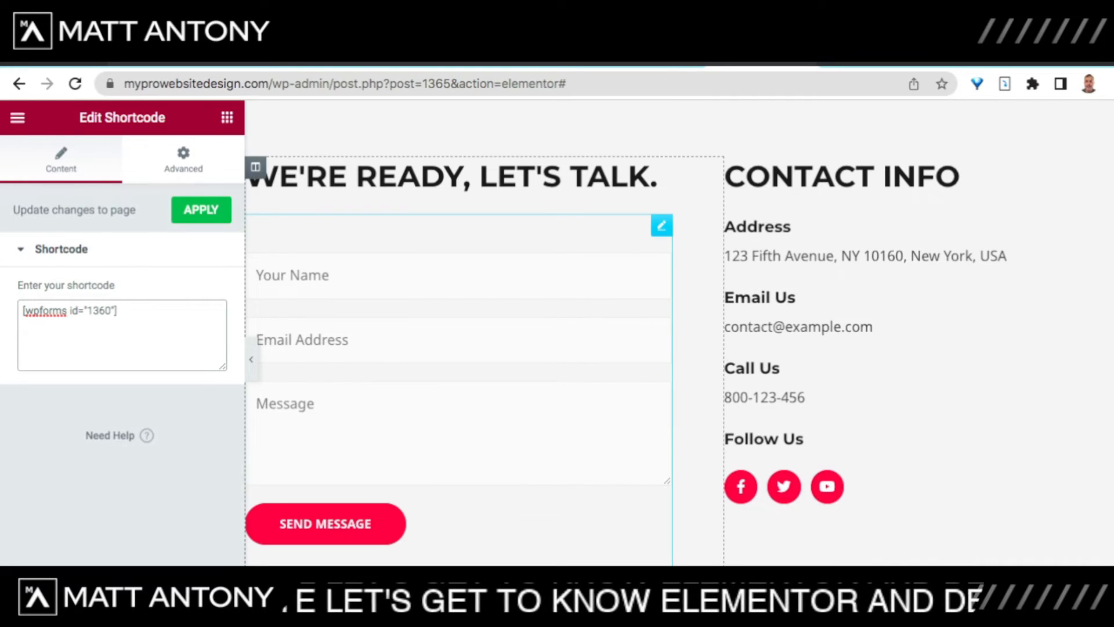
pyautogui.click(859, 58)
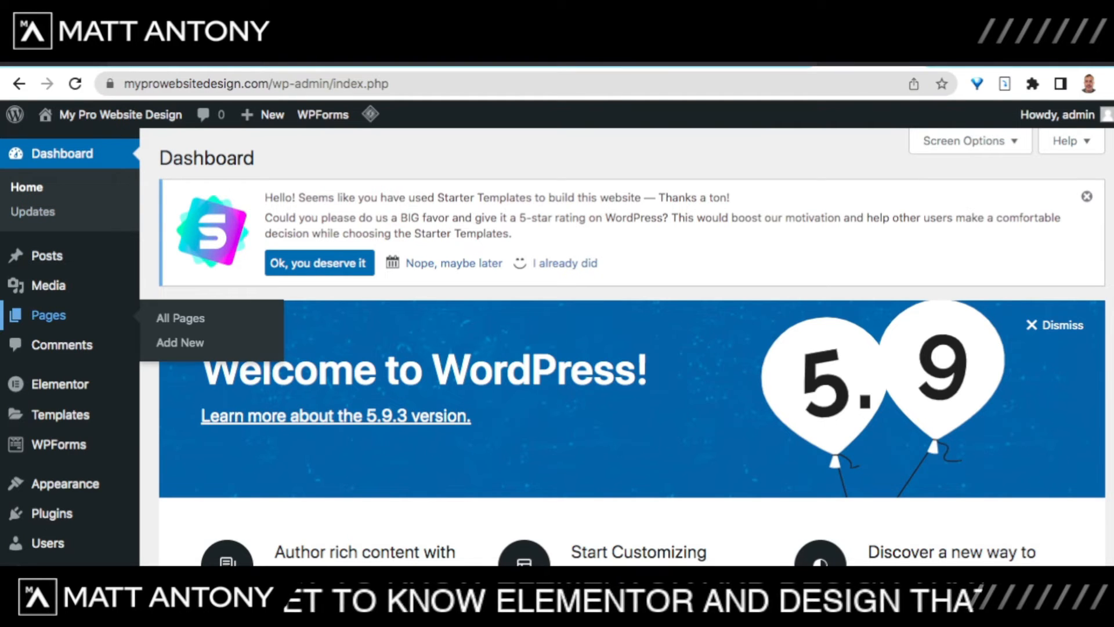
# Step: Open the Contact Form from the WPForms All Forms list in the form builder
pyautogui.scroll(-2, 52, 406)
pyautogui.moveTo(58, 364)
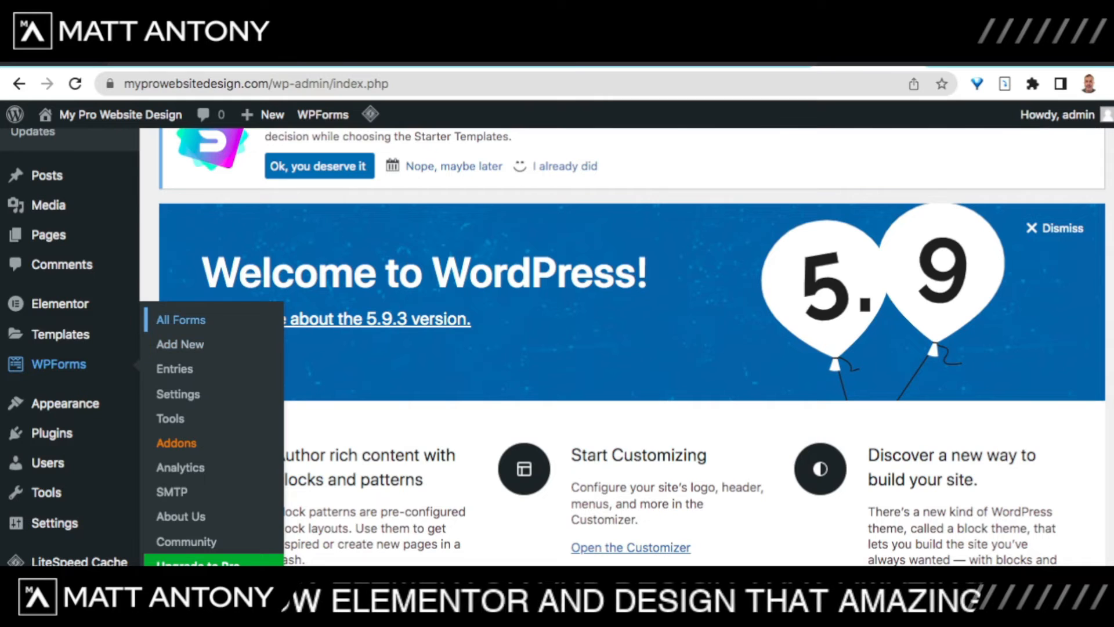
pyautogui.click(180, 319)
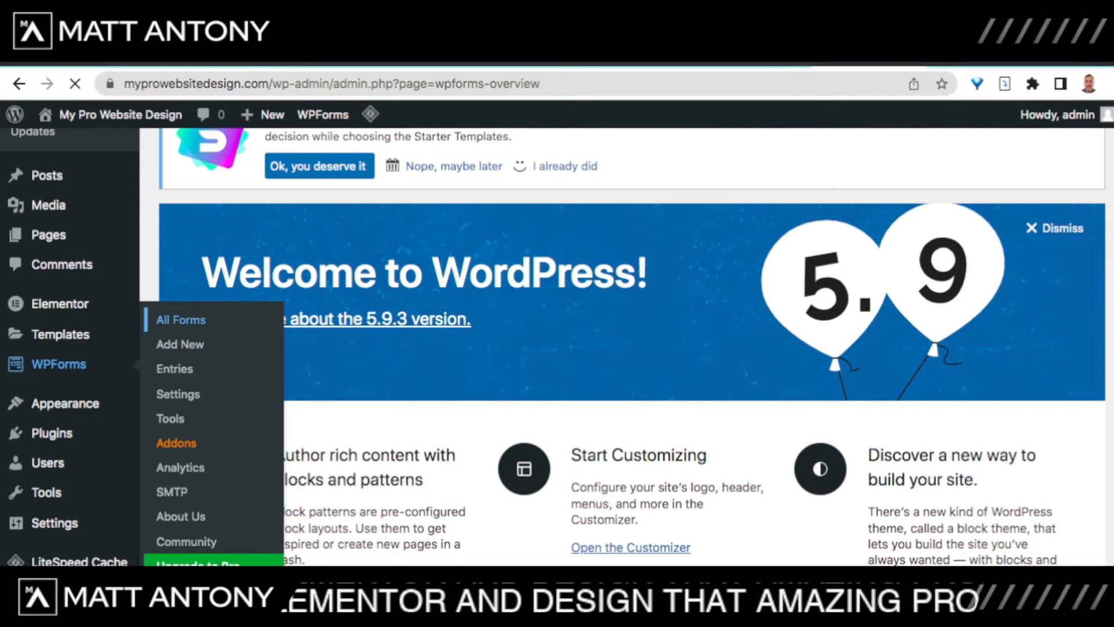
pyautogui.scroll(-3, 558, 348)
pyautogui.scroll(3, 557, 348)
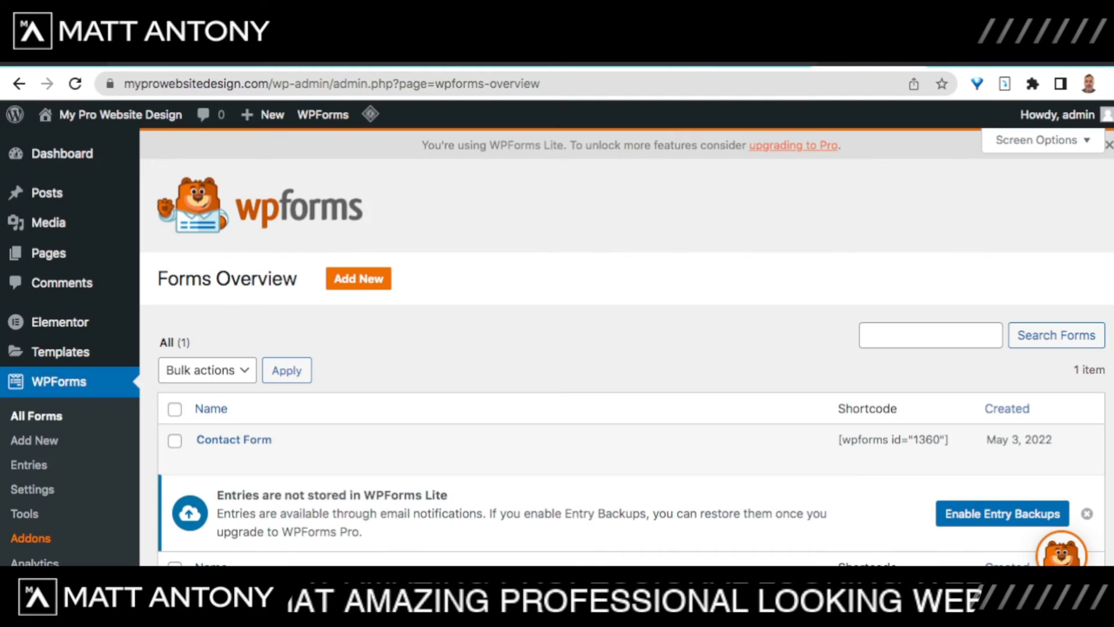
pyautogui.scroll(-1, 627, 347)
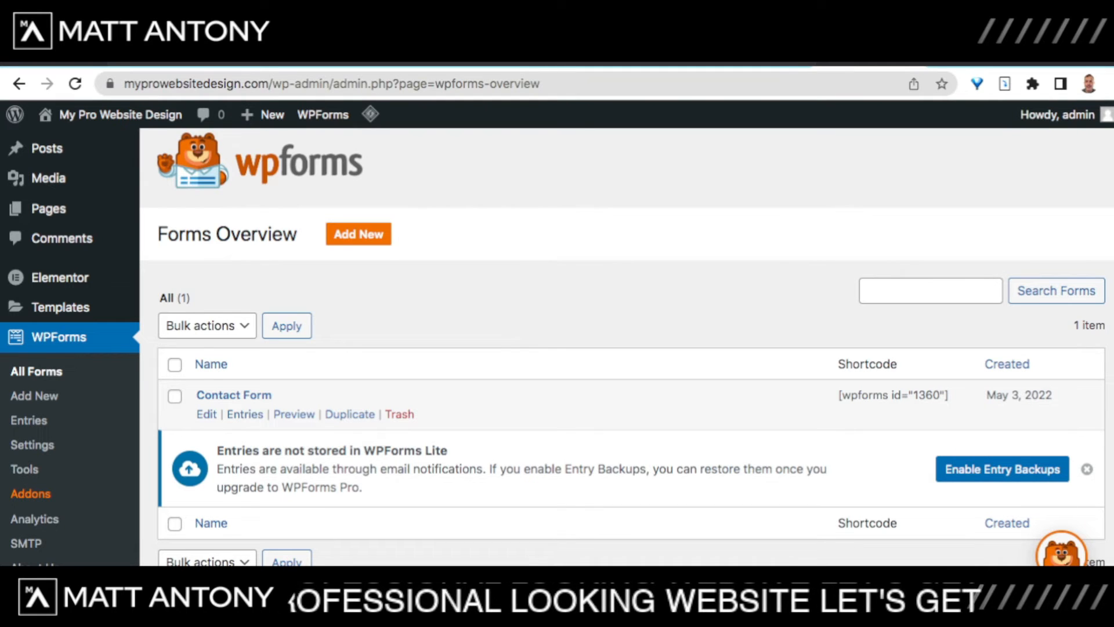
pyautogui.click(207, 414)
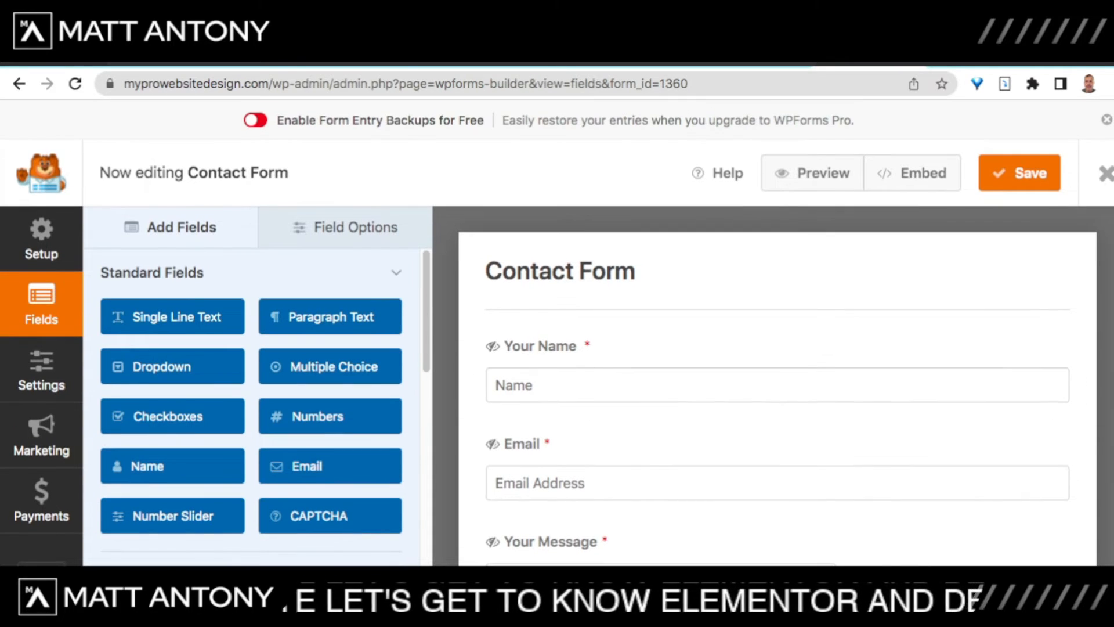
# Step: Drag a Multiple Choice field below Your Message and select it for editing
pyautogui.scroll(-2, 777, 383)
pyautogui.scroll(-2, 256, 406)
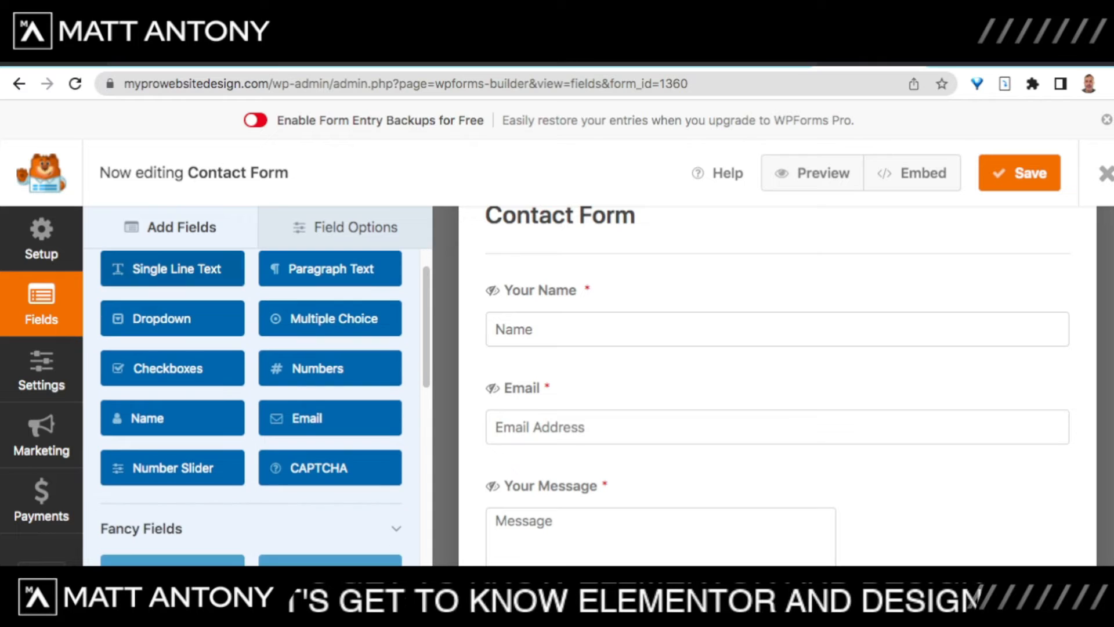
pyautogui.scroll(2, 255, 407)
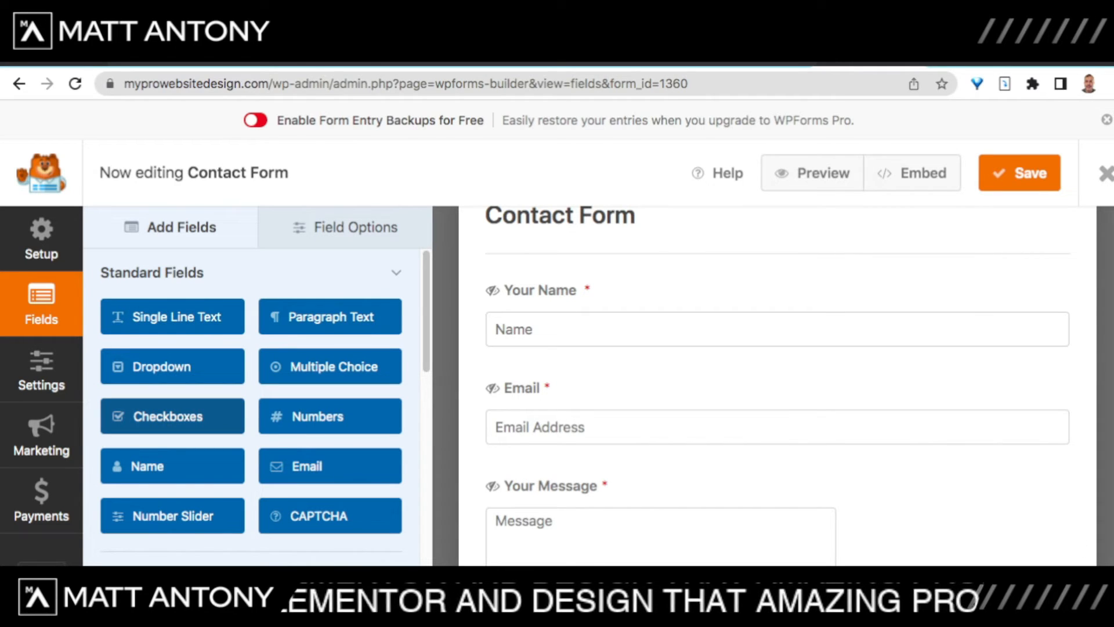
pyautogui.scroll(-3, 783, 360)
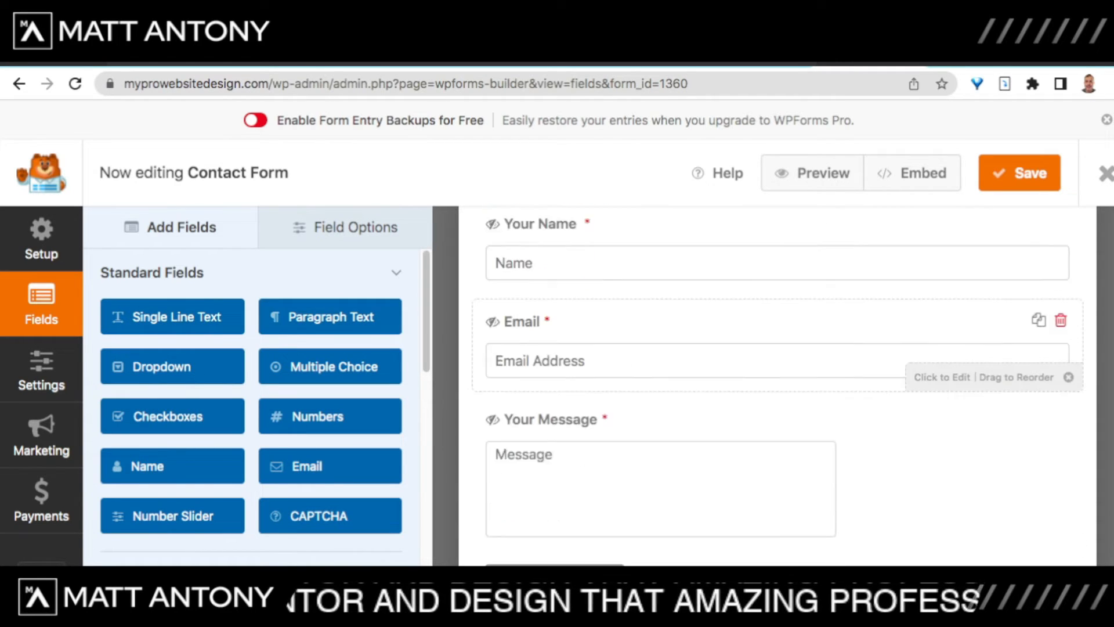
pyautogui.scroll(3, 778, 371)
pyautogui.scroll(-2, 252, 406)
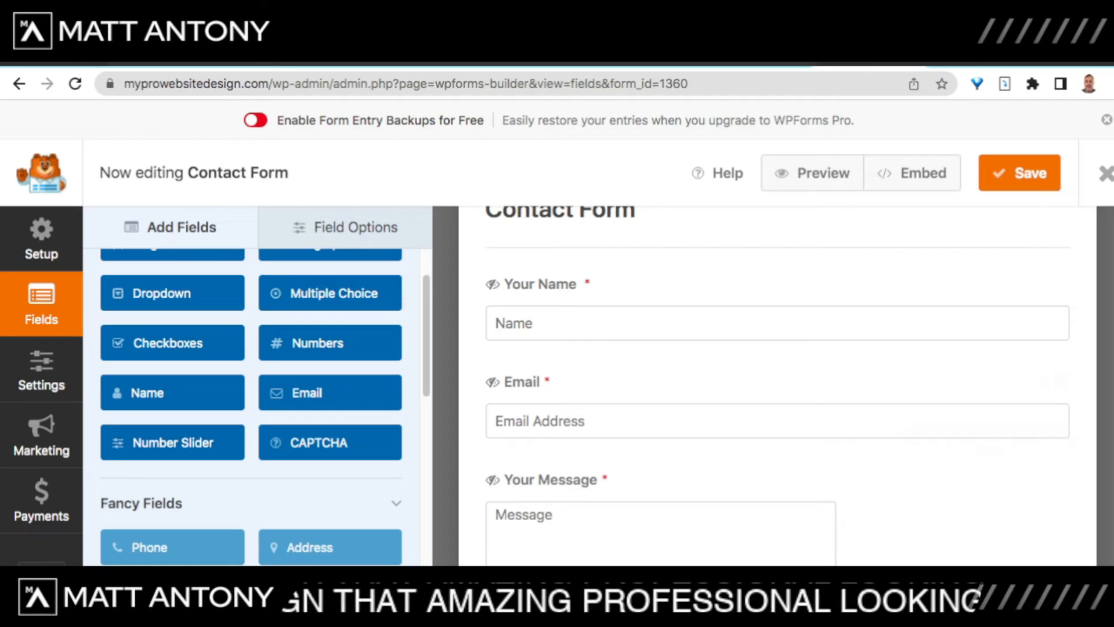
pyautogui.scroll(-2, 325, 393)
pyautogui.scroll(4, 325, 392)
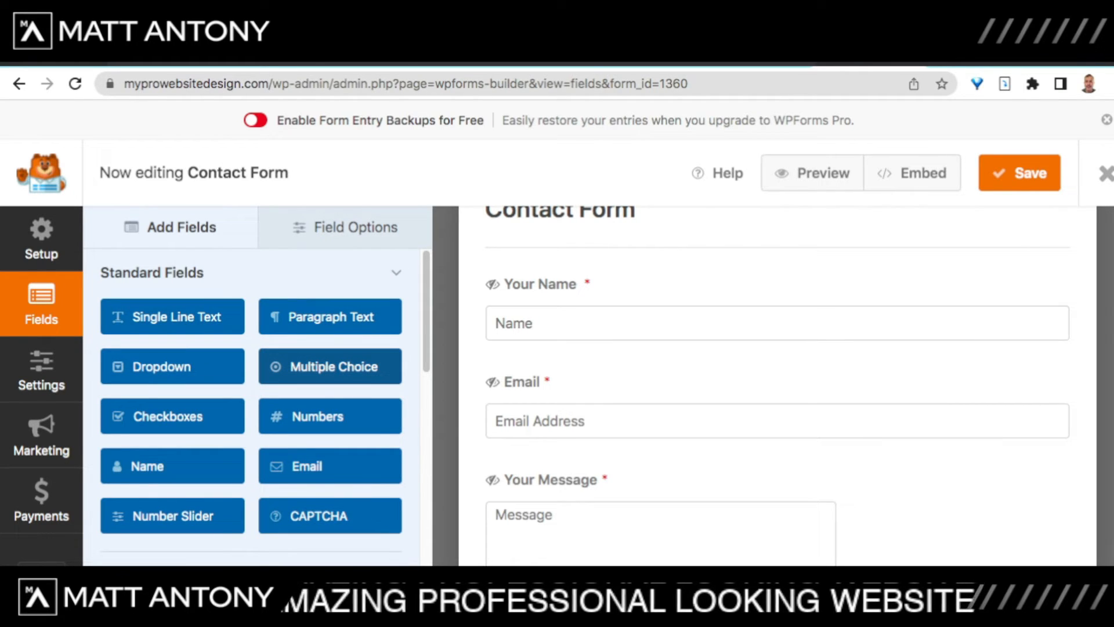
pyautogui.moveTo(334, 366); pyautogui.dragTo(763, 442)
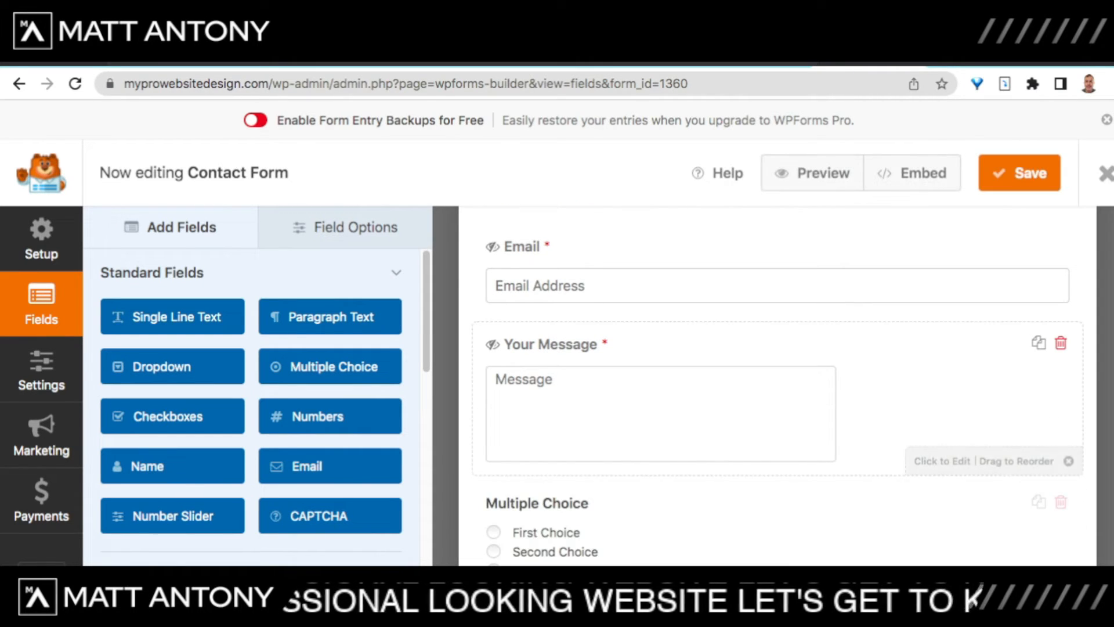
pyautogui.scroll(3, 763, 442)
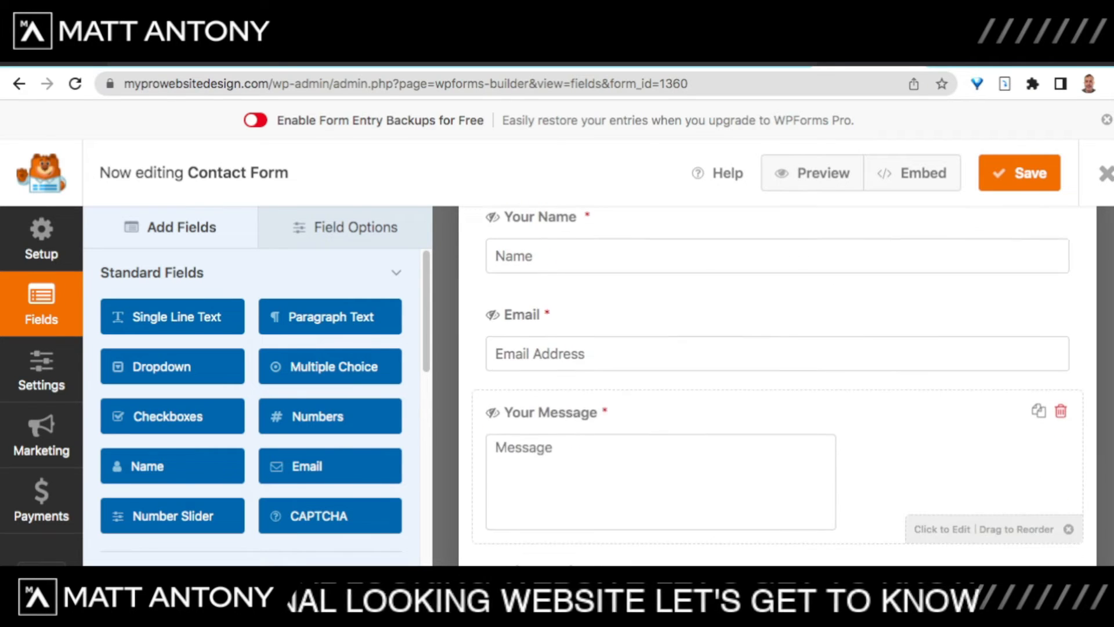
pyautogui.scroll(-2, 764, 442)
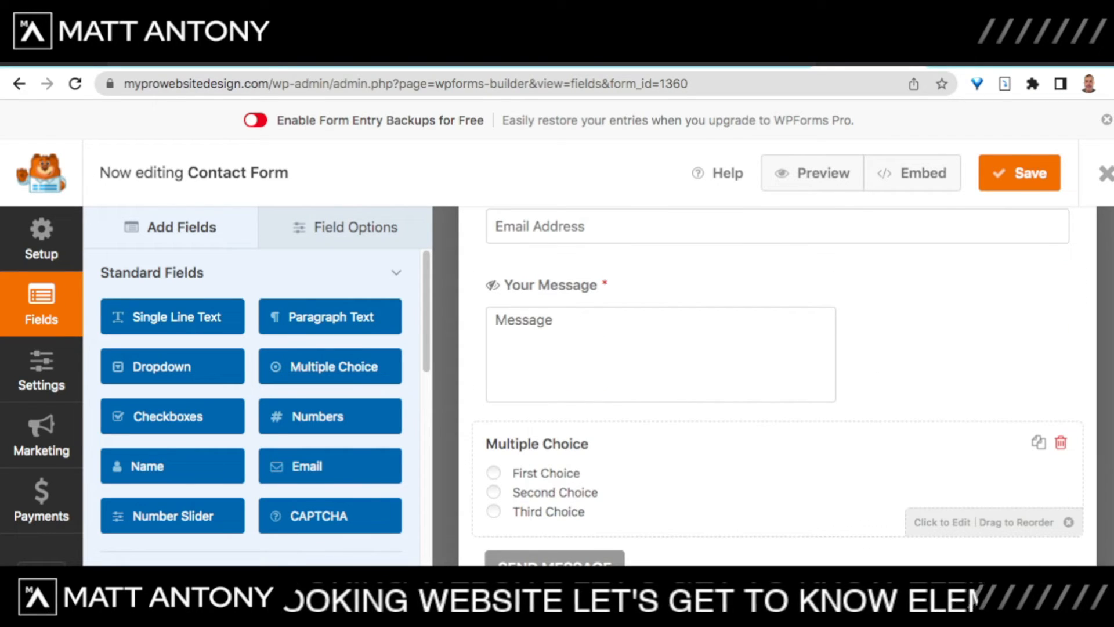
pyautogui.click(763, 464)
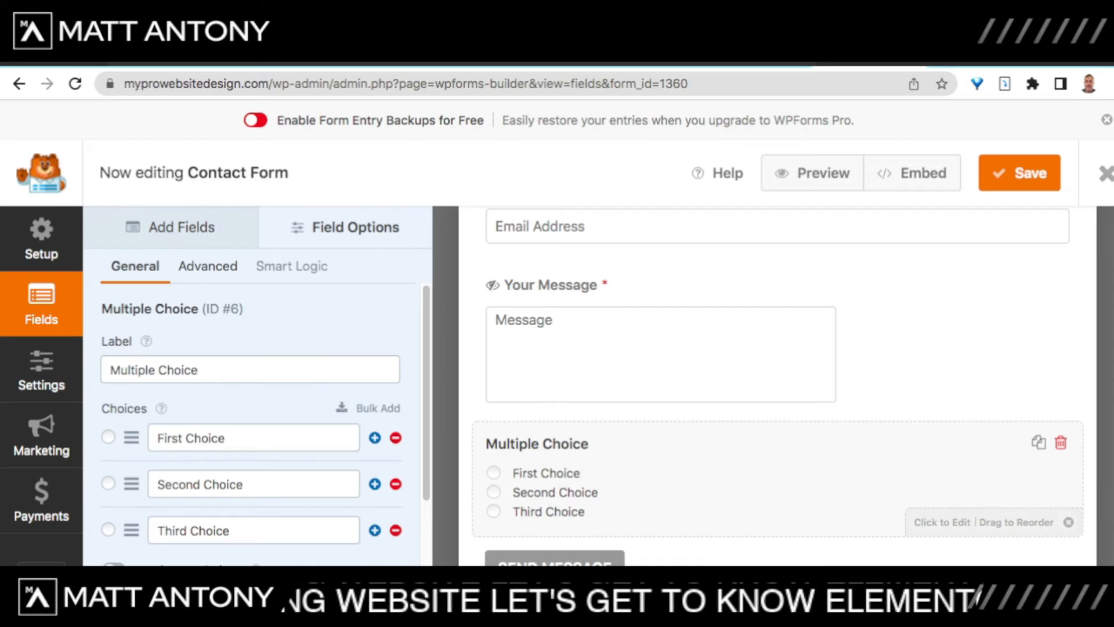
# Step: Change the field's label to 'What is your budget?'
pyautogui.tripleClick(155, 370)
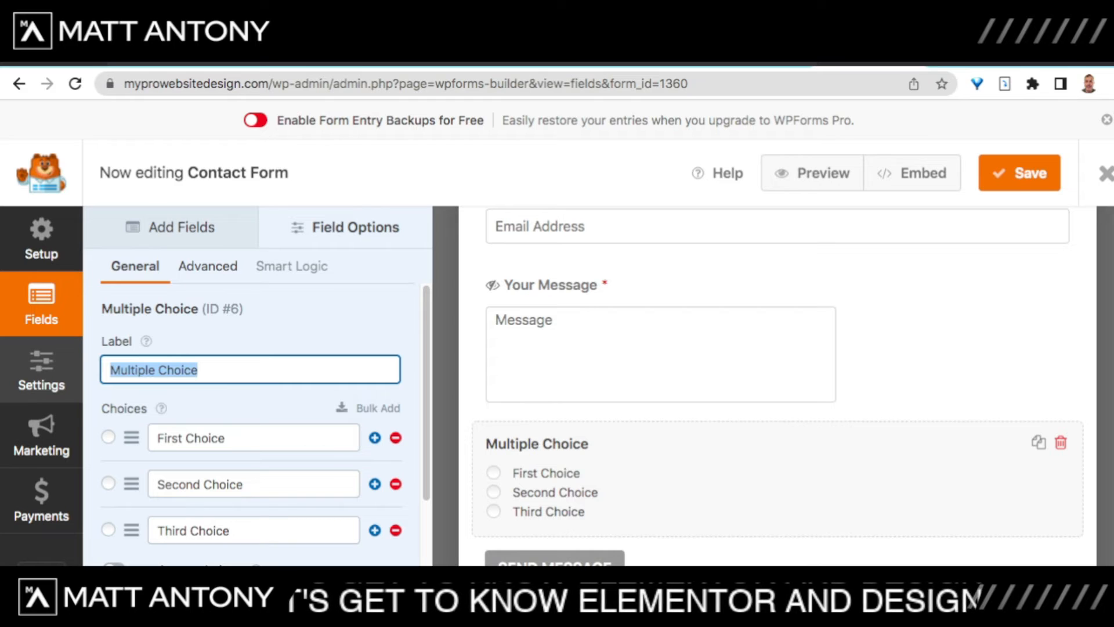
pyautogui.write('What ')
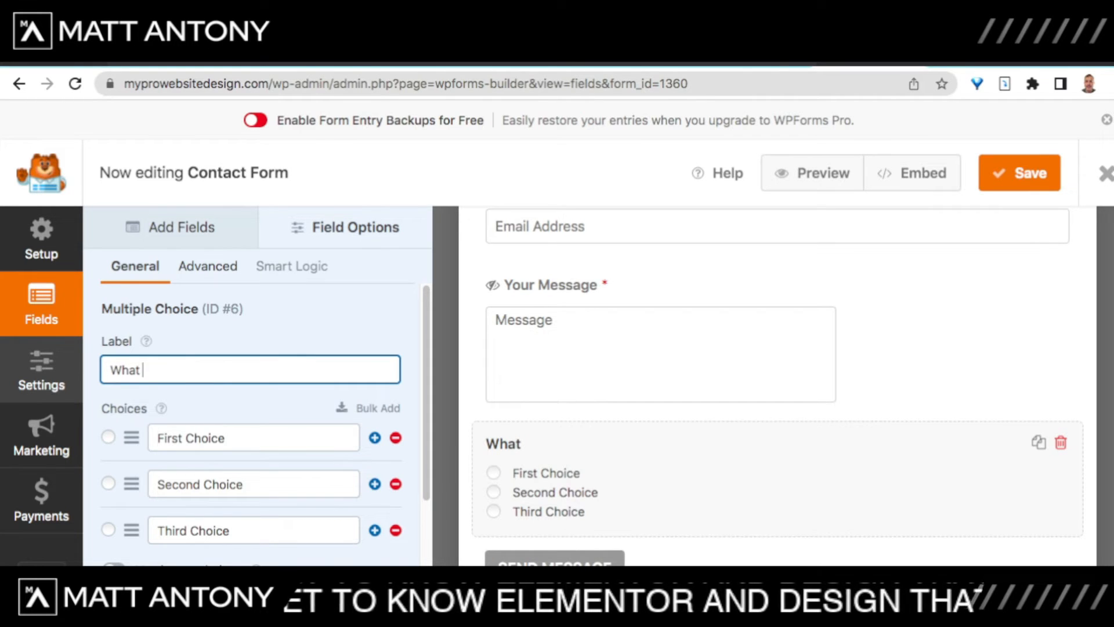
pyautogui.write('the')
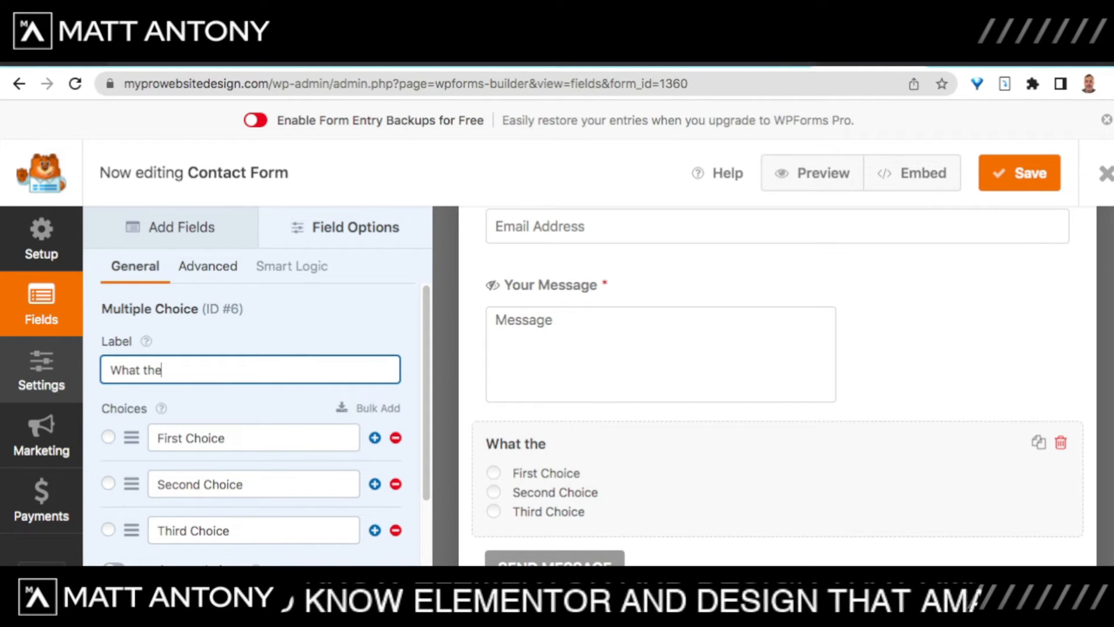
pyautogui.press('BackSpace')
pyautogui.press('BackSpace')
pyautogui.press('BackSpace')
pyautogui.press('BackSpace')
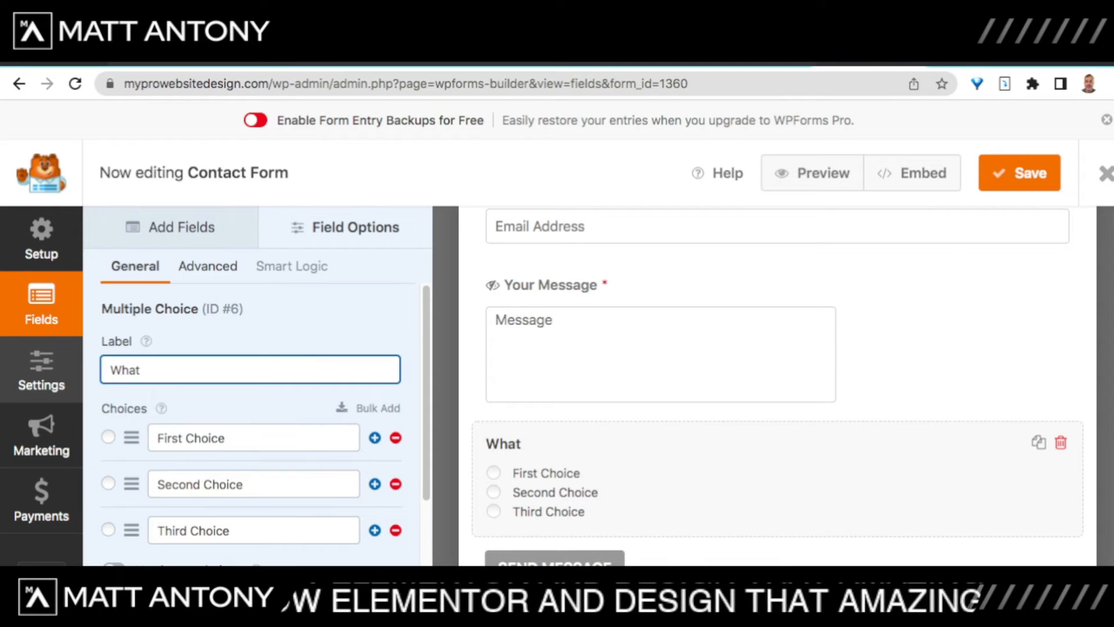
pyautogui.write('is your budget')
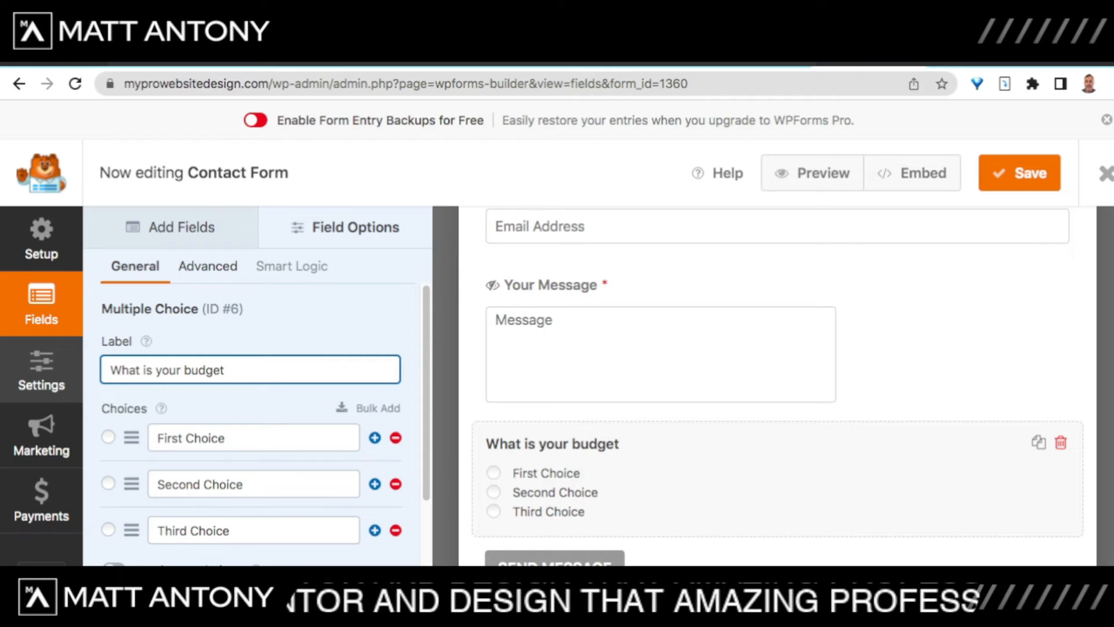
pyautogui.write('/')
pyautogui.press('BackSpace')
pyautogui.write('?')
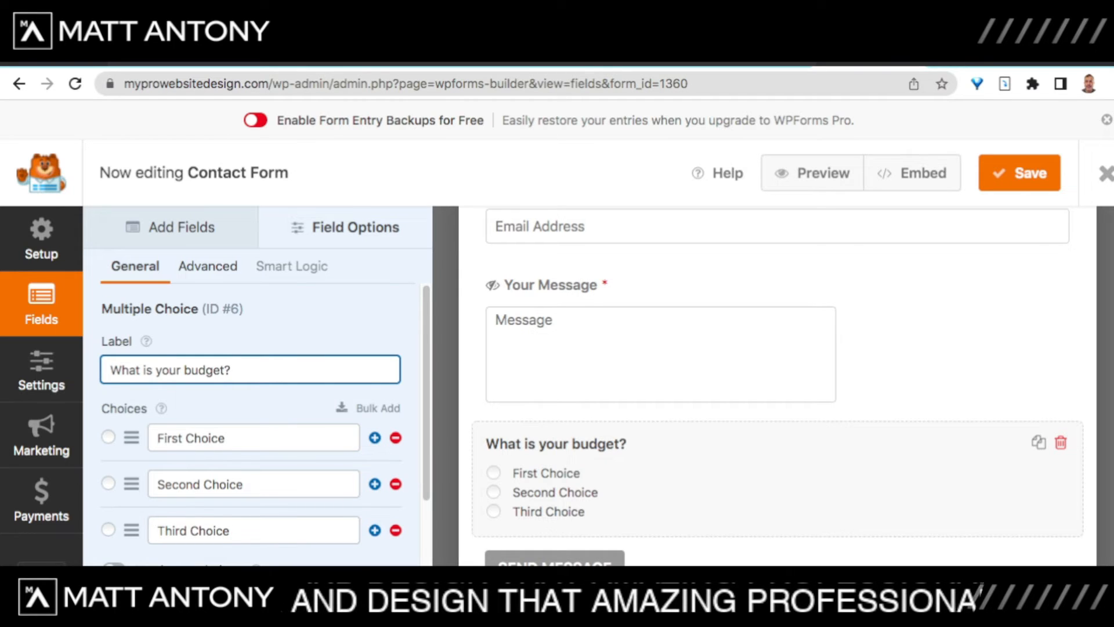
# Step: Replace the three choices with $100, $1000 and $2000
pyautogui.click(209, 438)
pyautogui.press('BackSpace')
pyautogui.press('BackSpace')
pyautogui.press('BackSpace')
pyautogui.press('BackSpace')
pyautogui.press('BackSpace')
pyautogui.press('BackSpace')
pyautogui.press('BackSpace')
pyautogui.press('BackSpace')
pyautogui.press('BackSpace')
pyautogui.press('BackSpace')
pyautogui.press('BackSpace')
pyautogui.press('BackSpace')
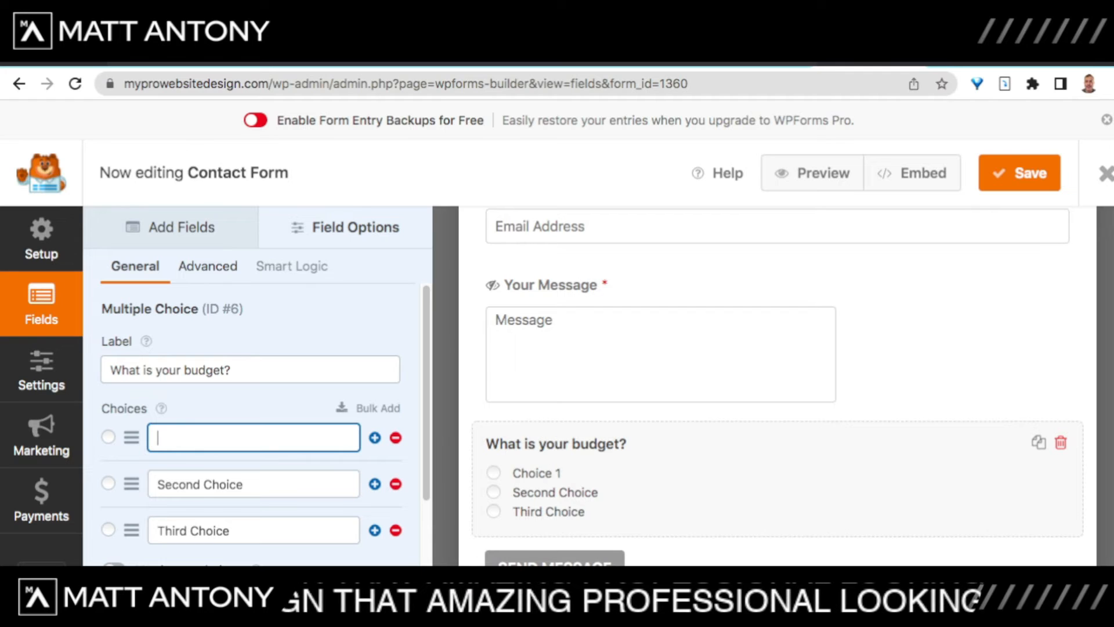
pyautogui.write('$')
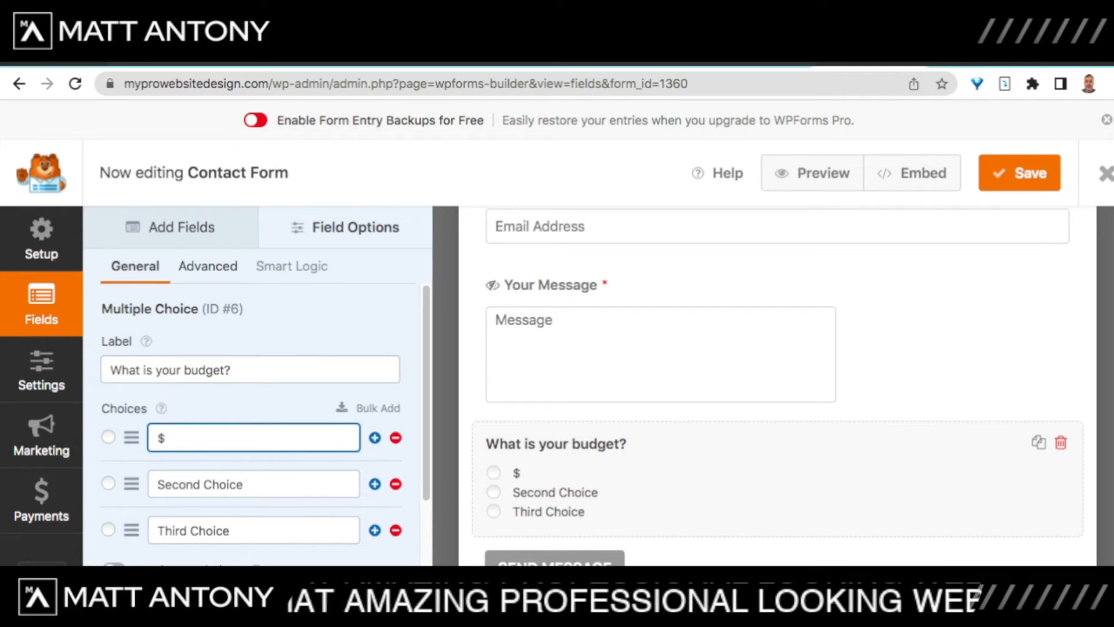
pyautogui.write('100')
pyautogui.click(261, 484)
pyautogui.press('BackSpace')
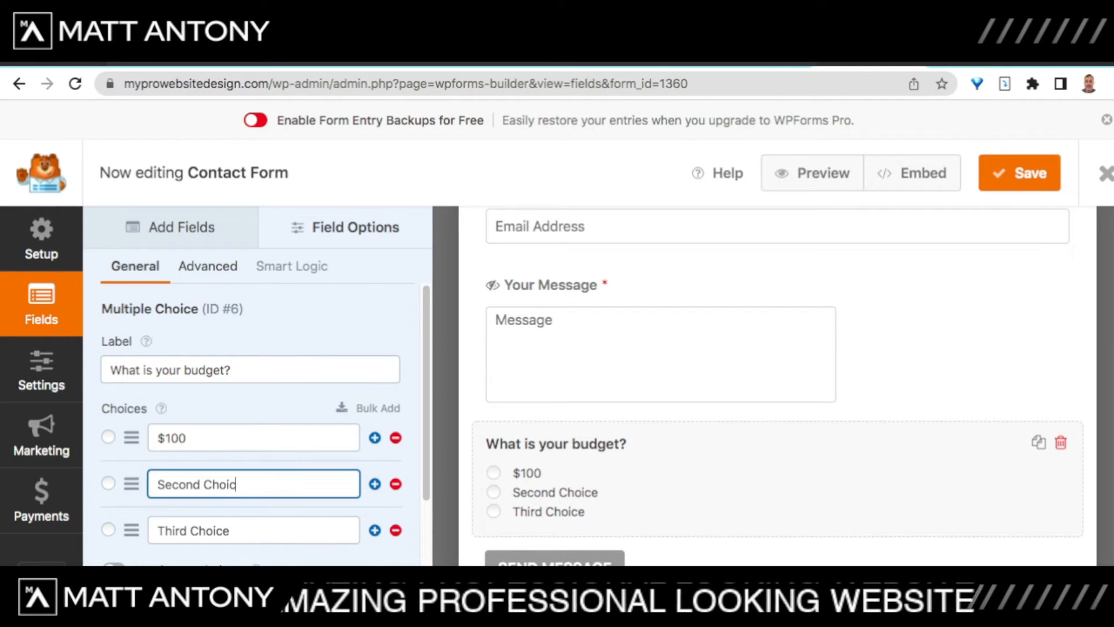
pyautogui.press('BackSpace')
pyautogui.press('BackSpace')
pyautogui.press('BackSpace')
pyautogui.press('BackSpace')
pyautogui.press('BackSpace')
pyautogui.press('BackSpace')
pyautogui.press('BackSpace')
pyautogui.press('BackSpace')
pyautogui.press('BackSpace')
pyautogui.press('BackSpace')
pyautogui.press('BackSpace')
pyautogui.press('BackSpace')
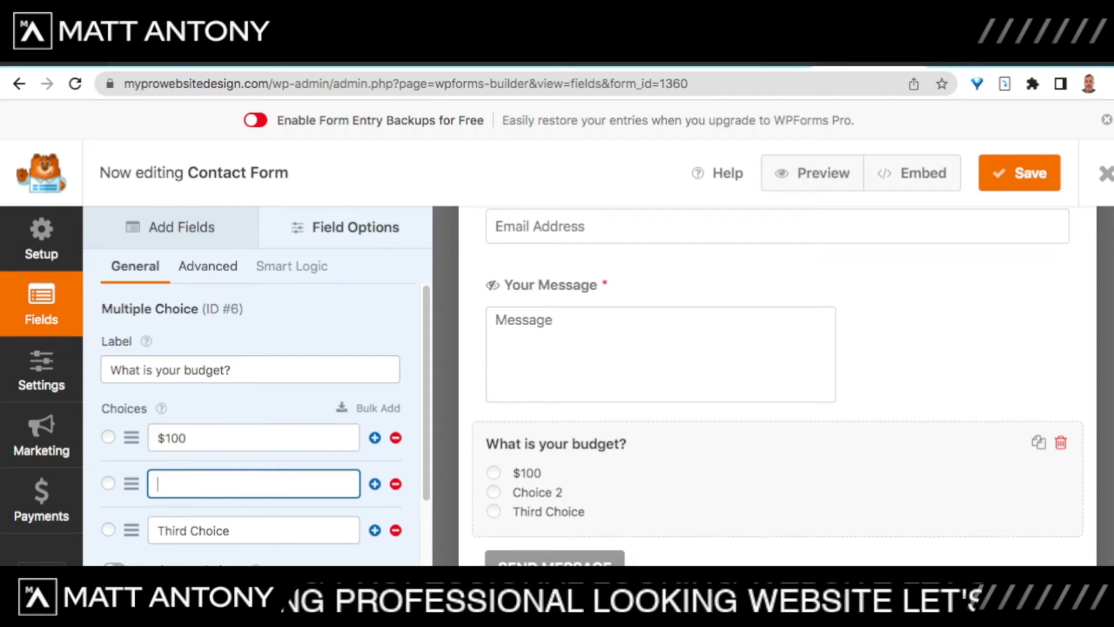
pyautogui.write('$10000')
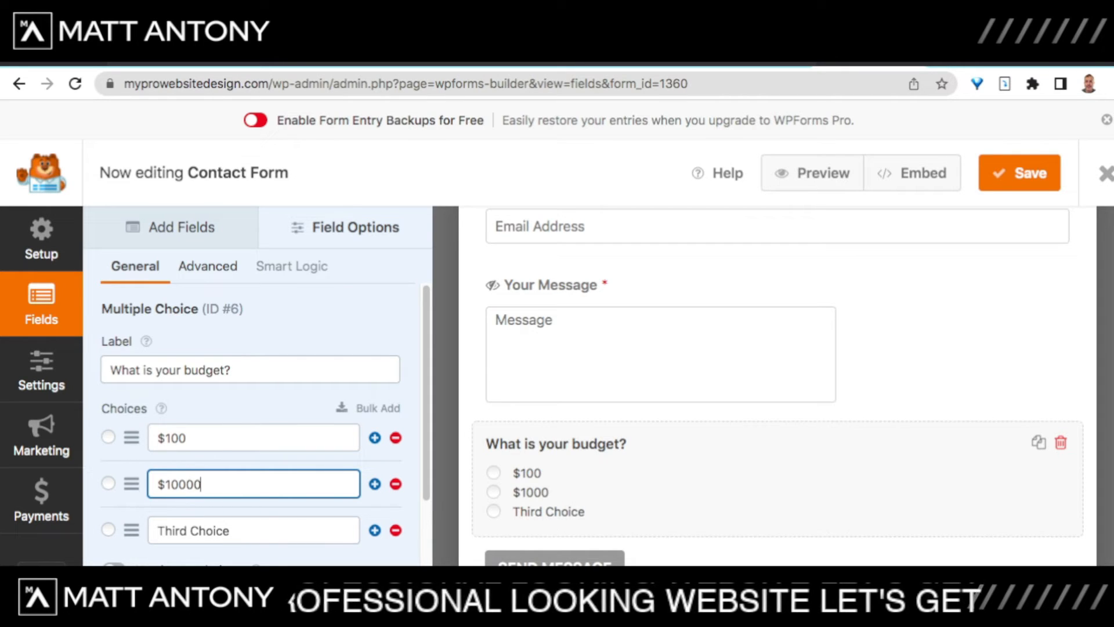
pyautogui.press('BackSpace')
pyautogui.press('Tab')
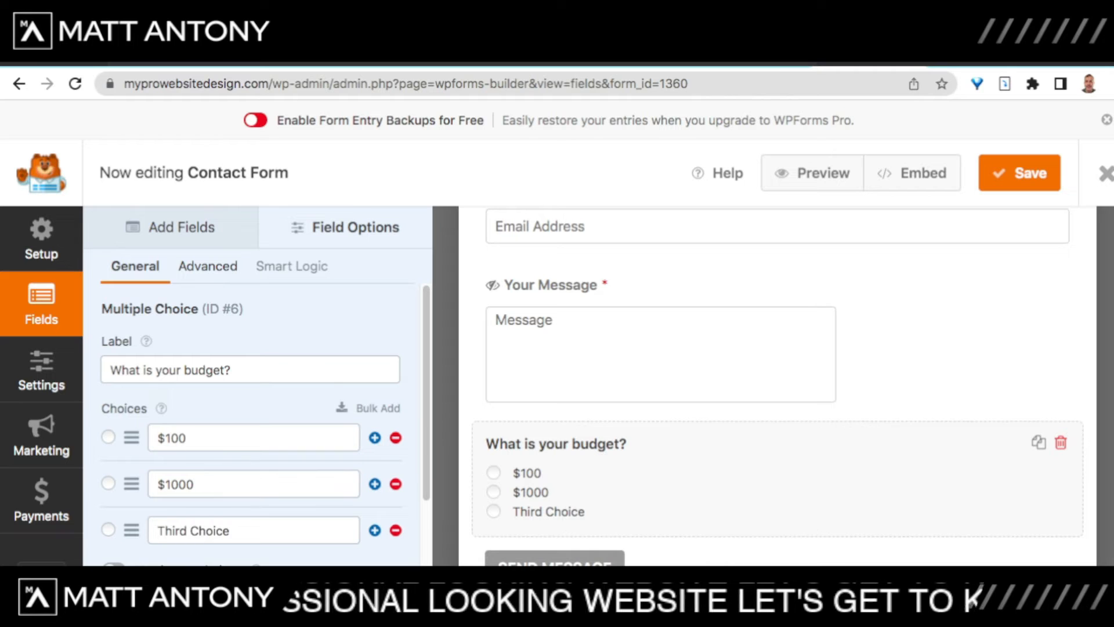
pyautogui.click(230, 530)
pyautogui.press('BackSpace')
pyautogui.press('BackSpace')
pyautogui.press('BackSpace')
pyautogui.press('BackSpace')
pyautogui.press('BackSpace')
pyautogui.press('BackSpace')
pyautogui.press('BackSpace')
pyautogui.press('BackSpace')
pyautogui.press('BackSpace')
pyautogui.press('BackSpace')
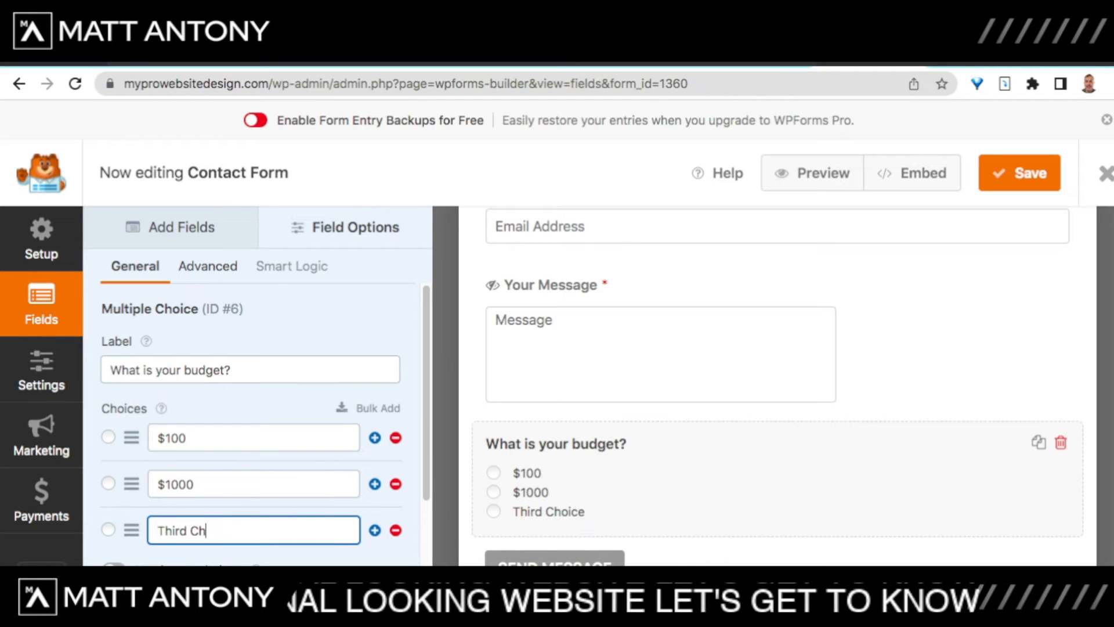
pyautogui.press('BackSpace')
pyautogui.press('BackSpace')
pyautogui.write('$')
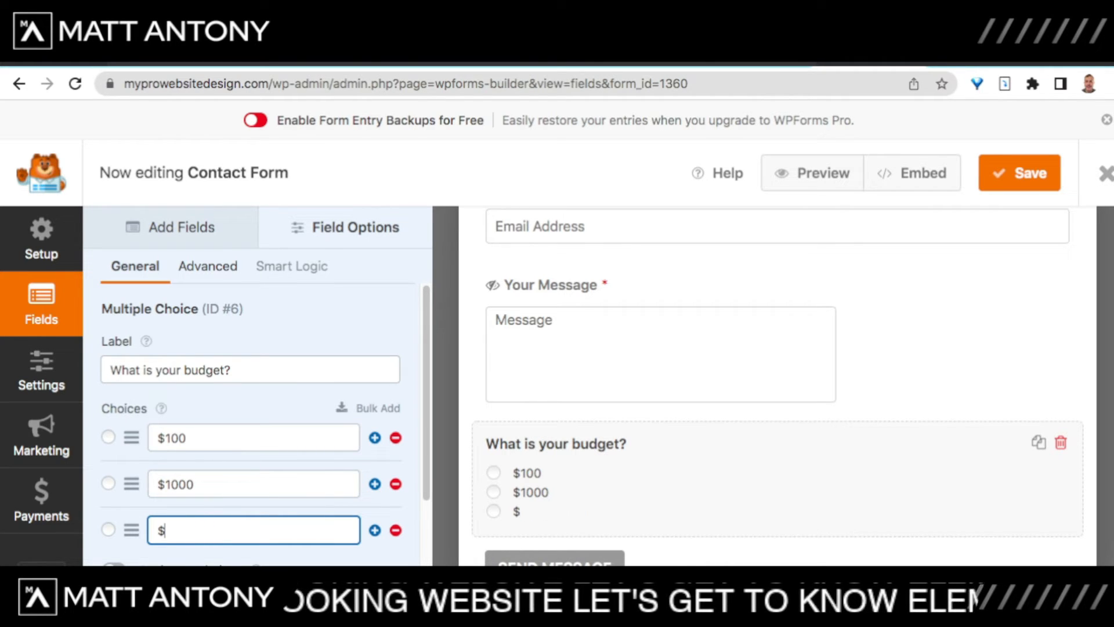
pyautogui.write('2000')
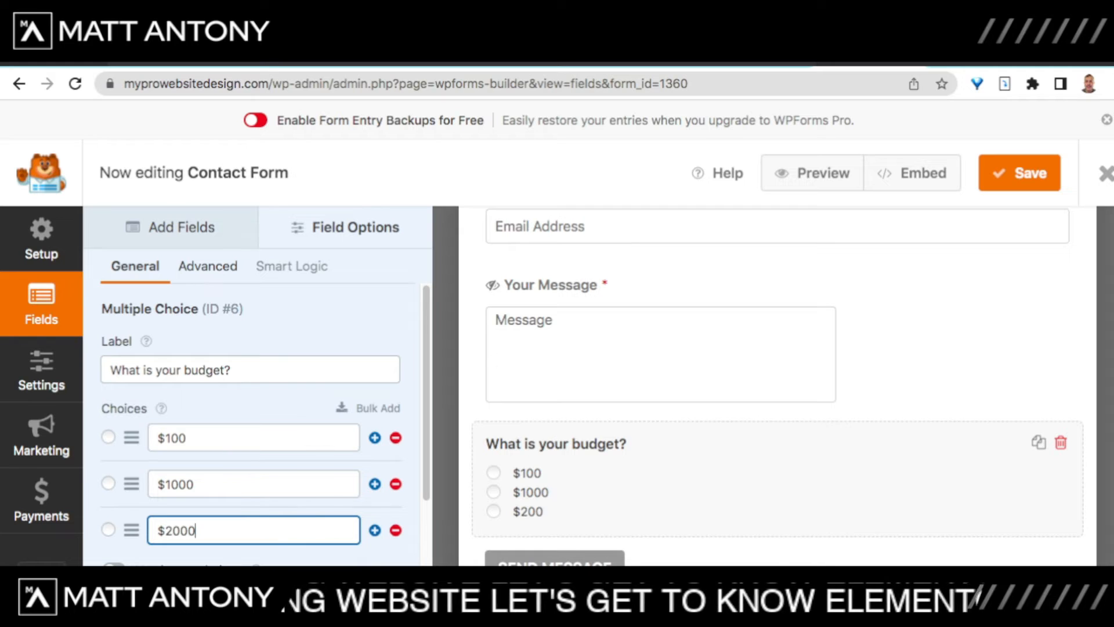
pyautogui.click(197, 484)
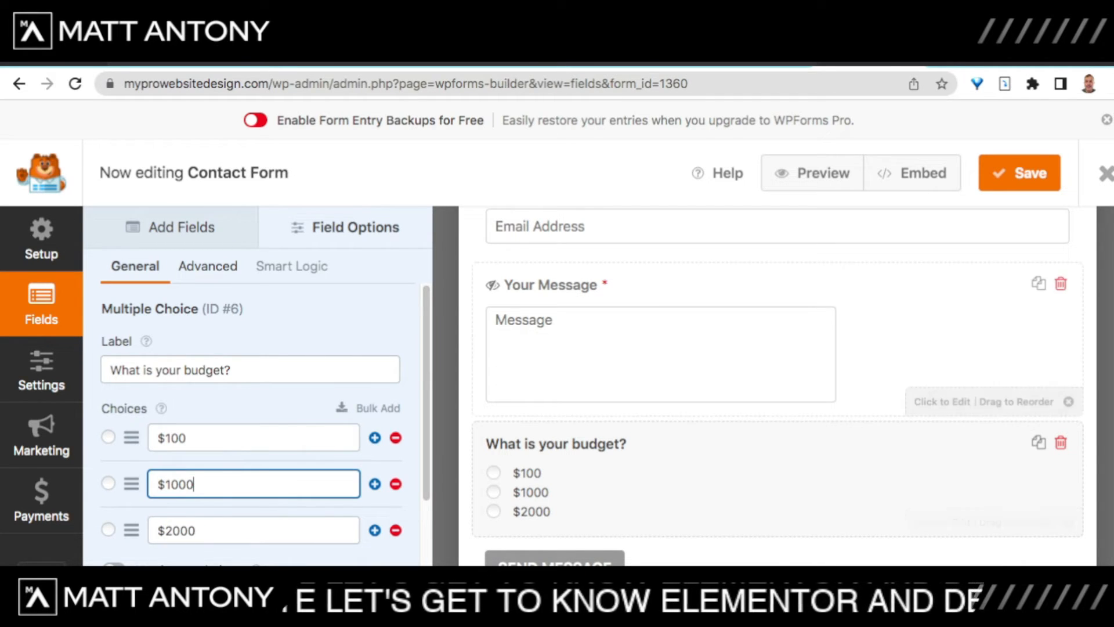
# Step: Toggle the budget question's Required setting and save the Contact Form
pyautogui.scroll(-3, 255, 406)
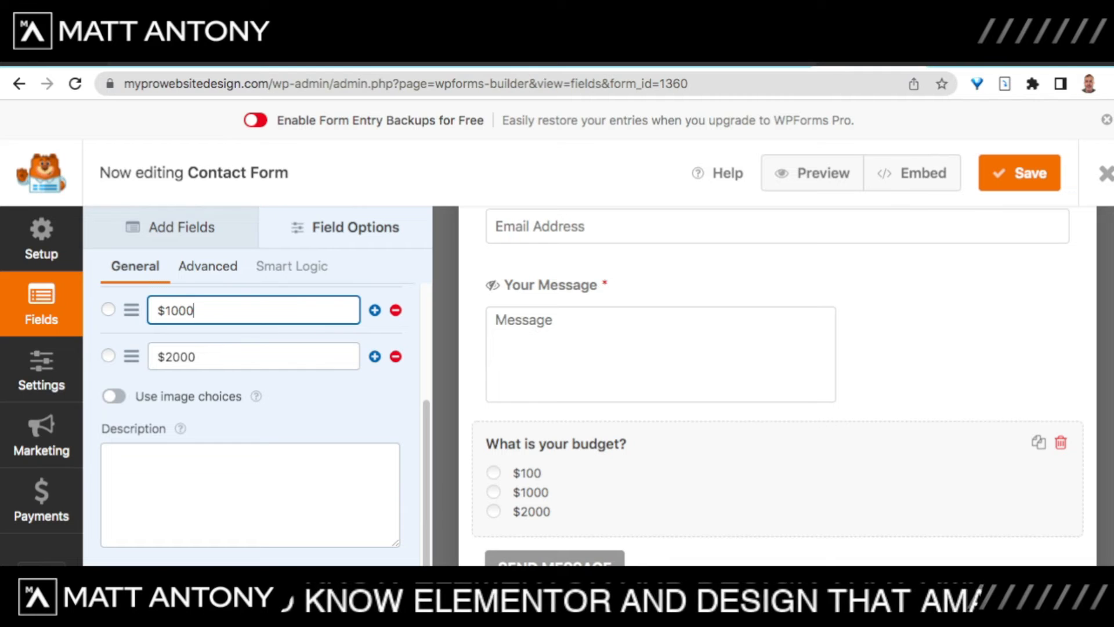
pyautogui.click(114, 573)
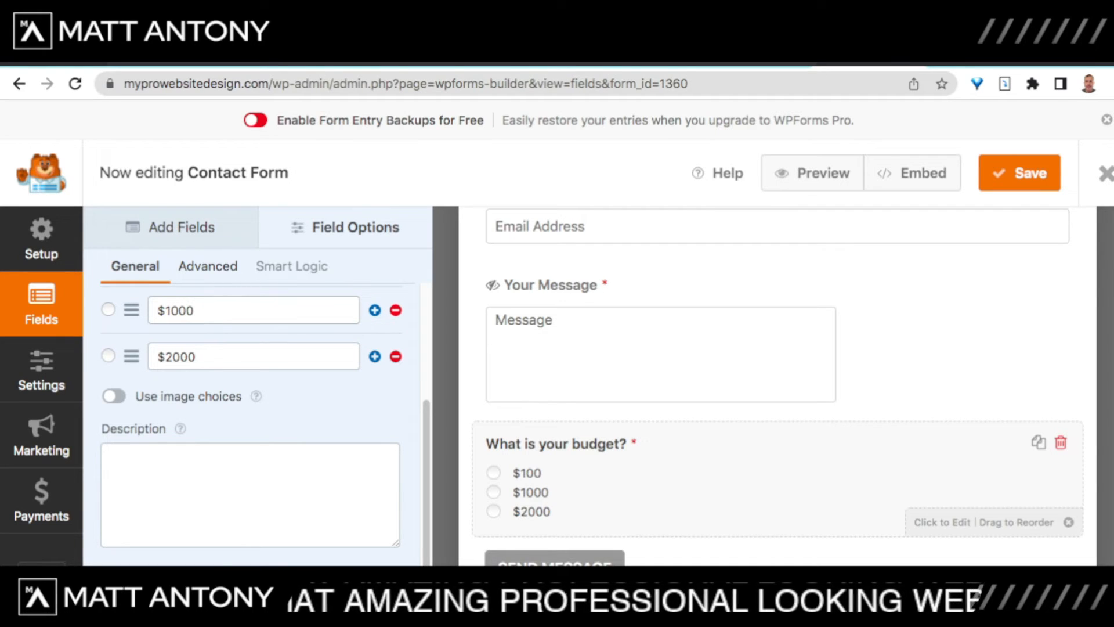
pyautogui.scroll(3, 777, 383)
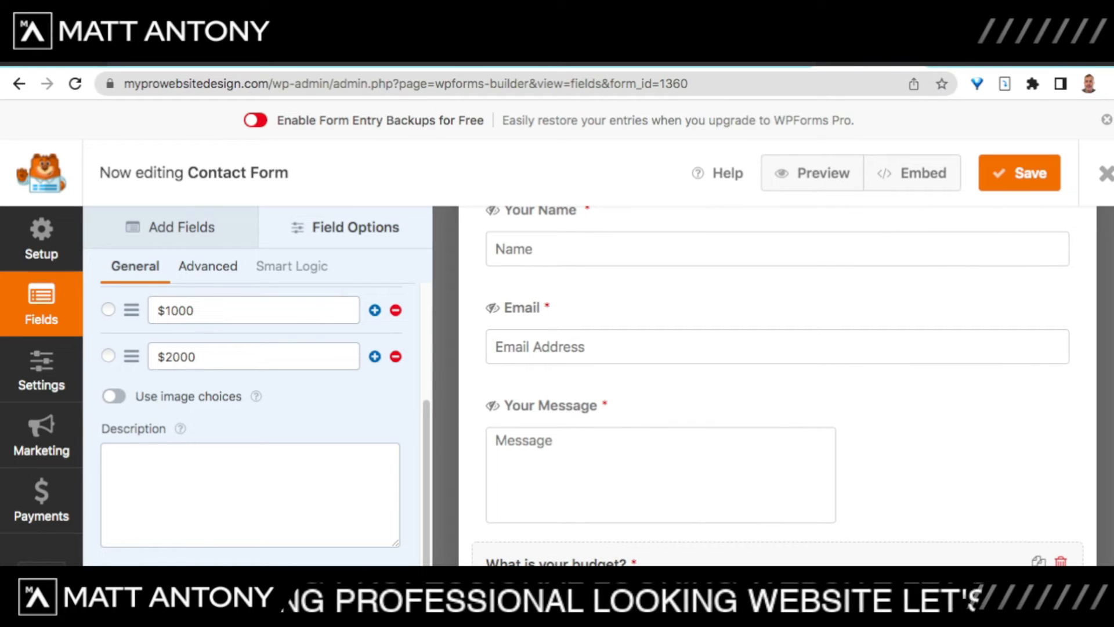
pyautogui.scroll(-3, 778, 383)
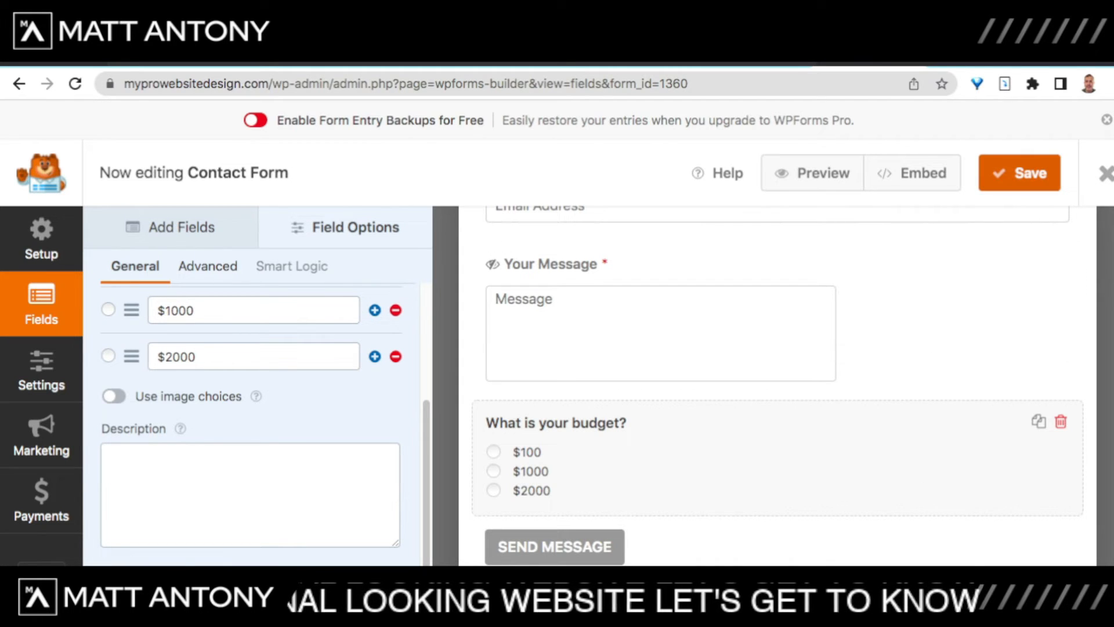
pyautogui.click(1019, 173)
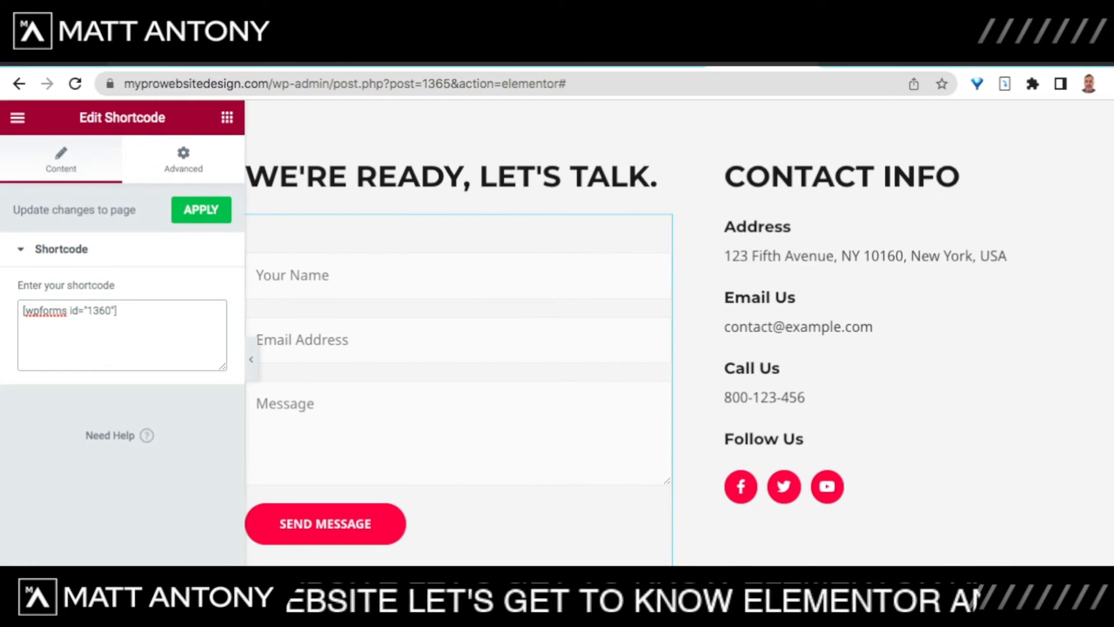
# Step: Reload the Elementor editor and confirm the form now shows the budget question
pyautogui.click(74, 84)
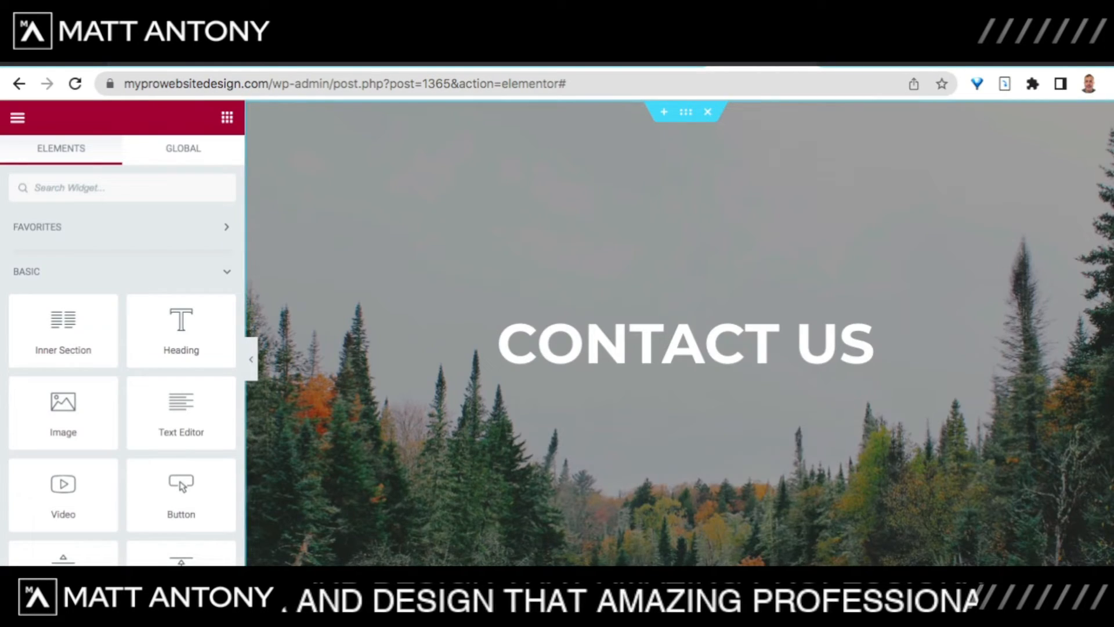
pyautogui.scroll(-10, 679, 332)
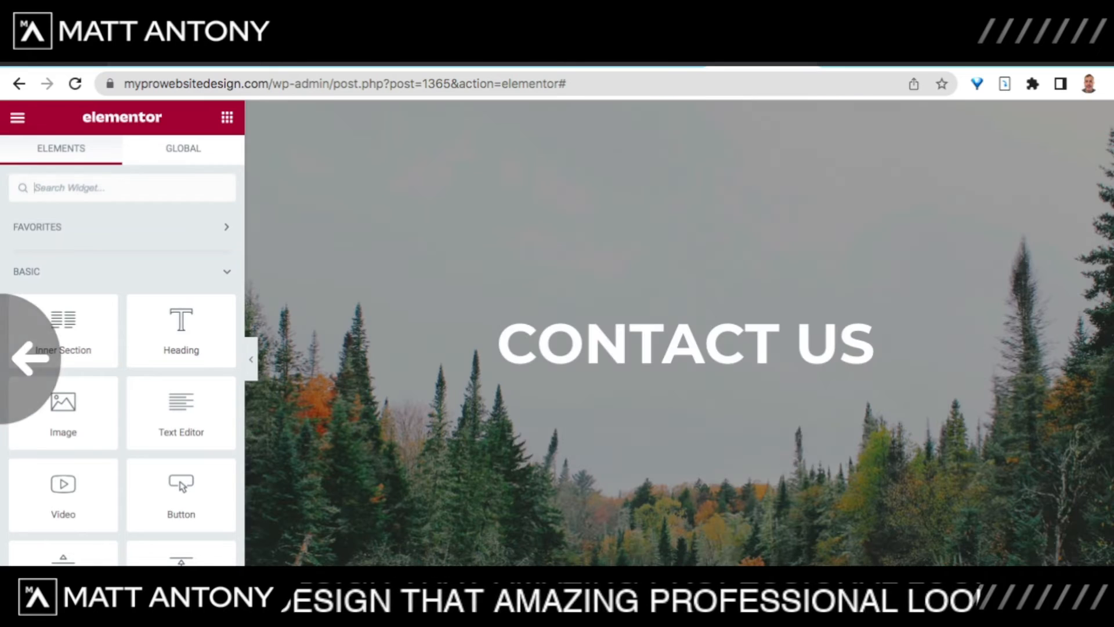
pyautogui.scroll(-10, 679, 332)
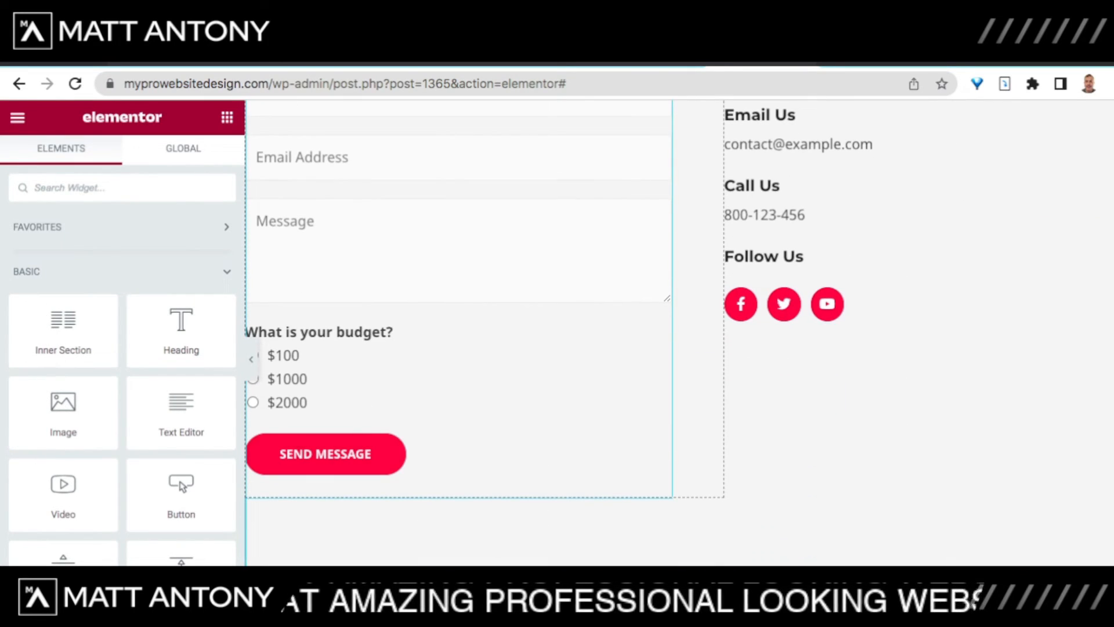
pyautogui.scroll(5, 679, 332)
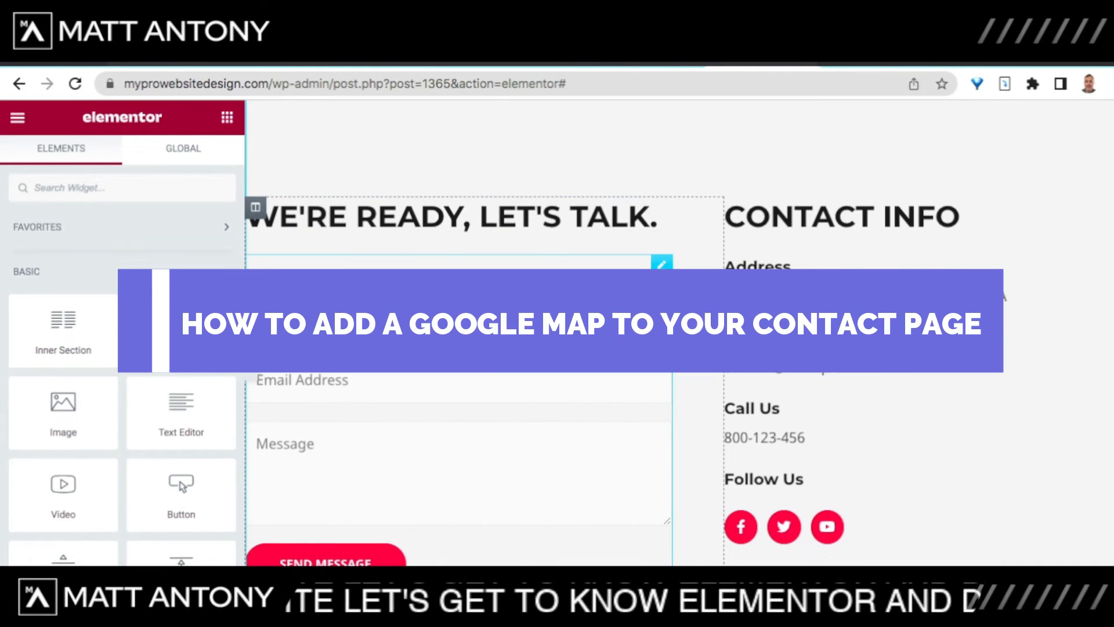
# Step: Insert an empty section above the contact section and bring up its structure choices
pyautogui.scroll(-1, 460, 333)
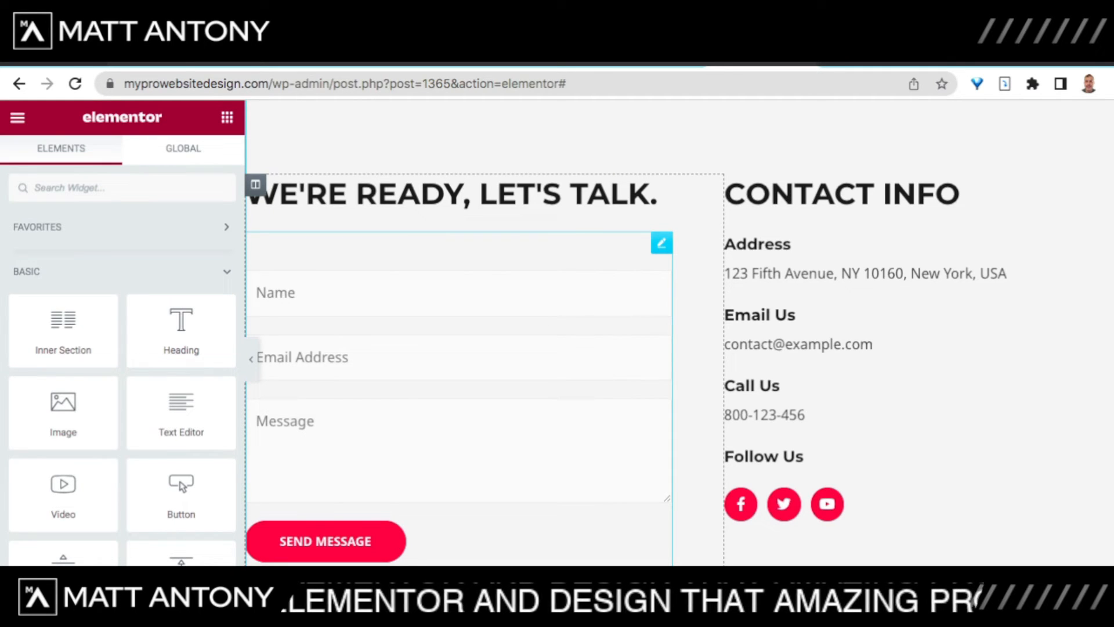
pyautogui.scroll(3, 679, 331)
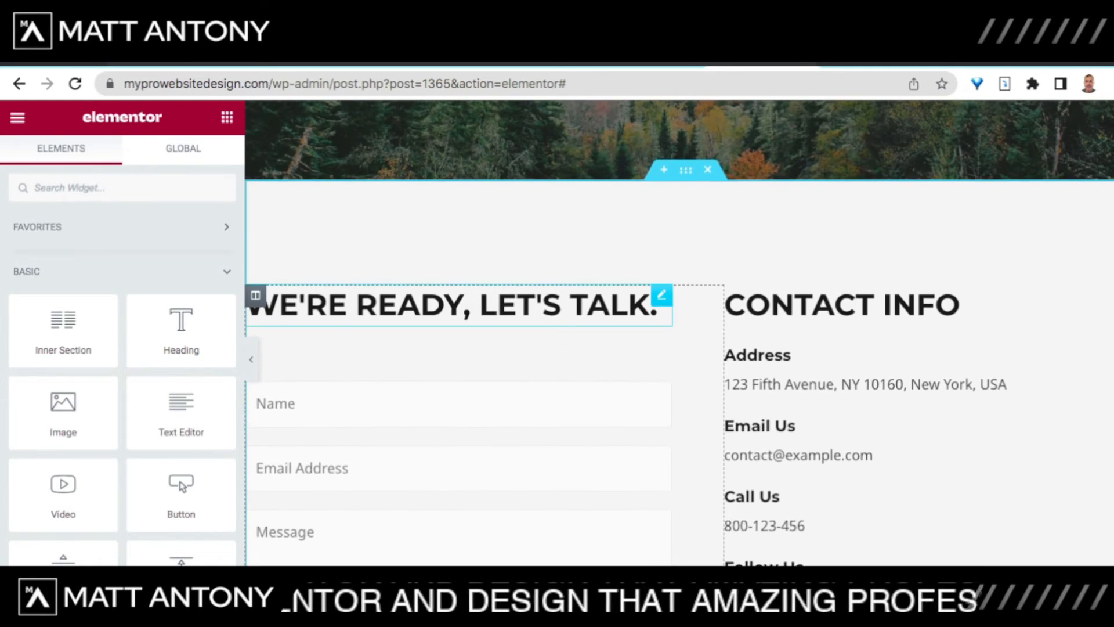
pyautogui.scroll(1, 679, 330)
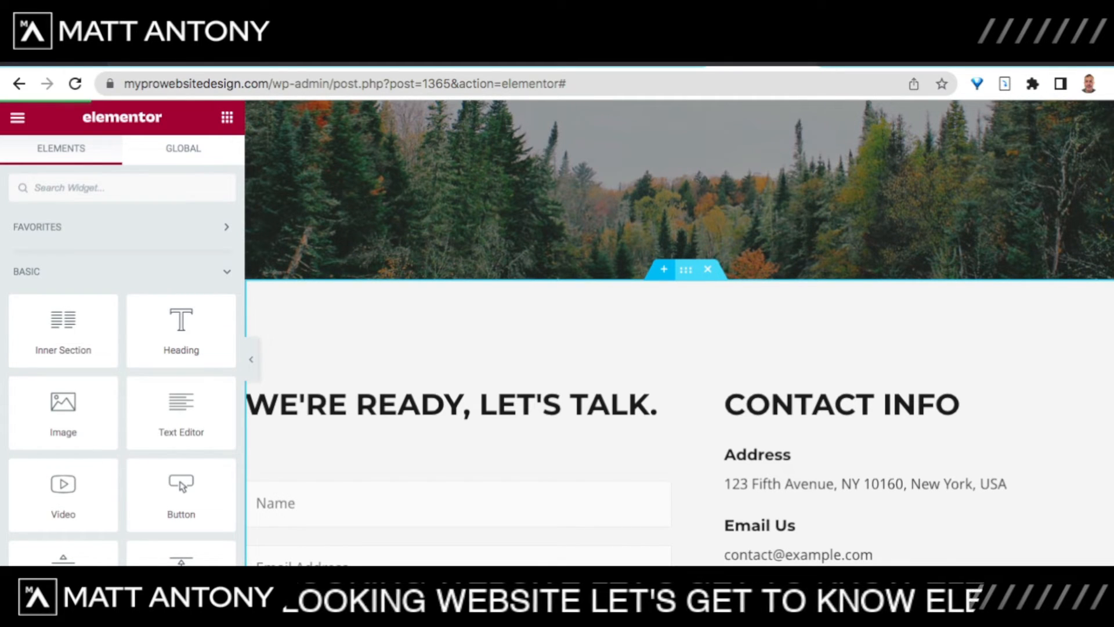
pyautogui.click(663, 269)
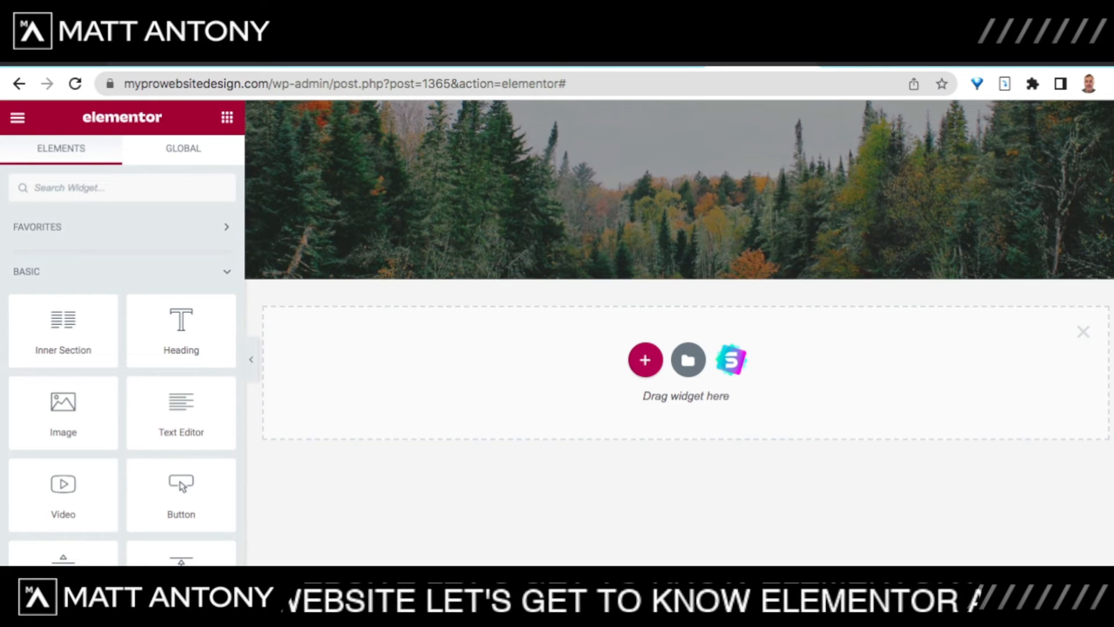
pyautogui.click(645, 359)
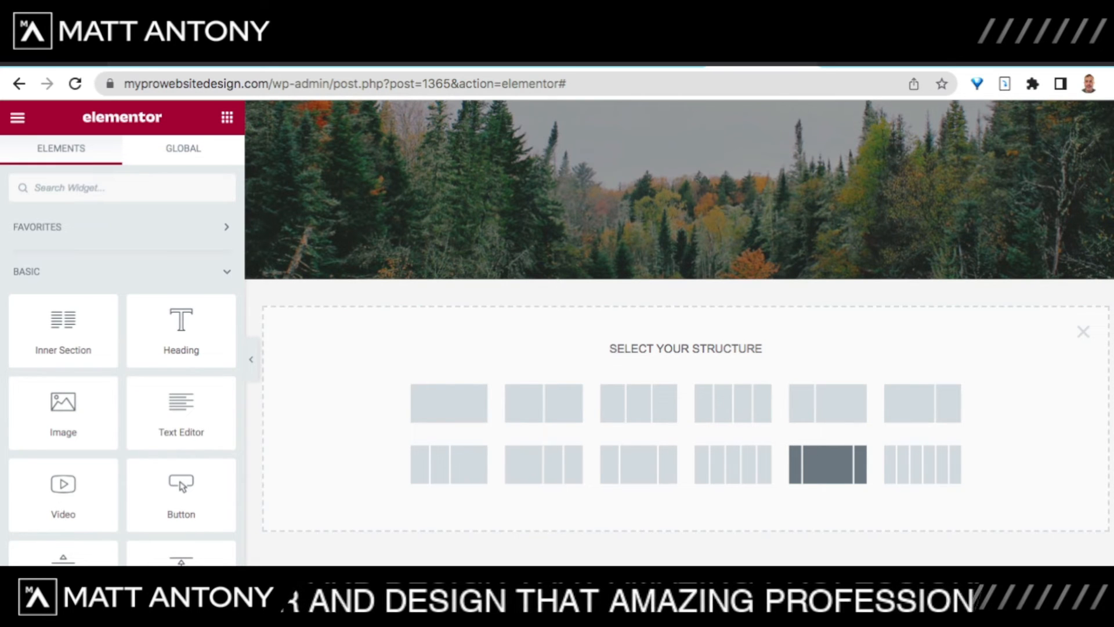
# Step: Give the new section the 25/50/25 three-column structure
pyautogui.click(828, 464)
pyautogui.click(827, 463)
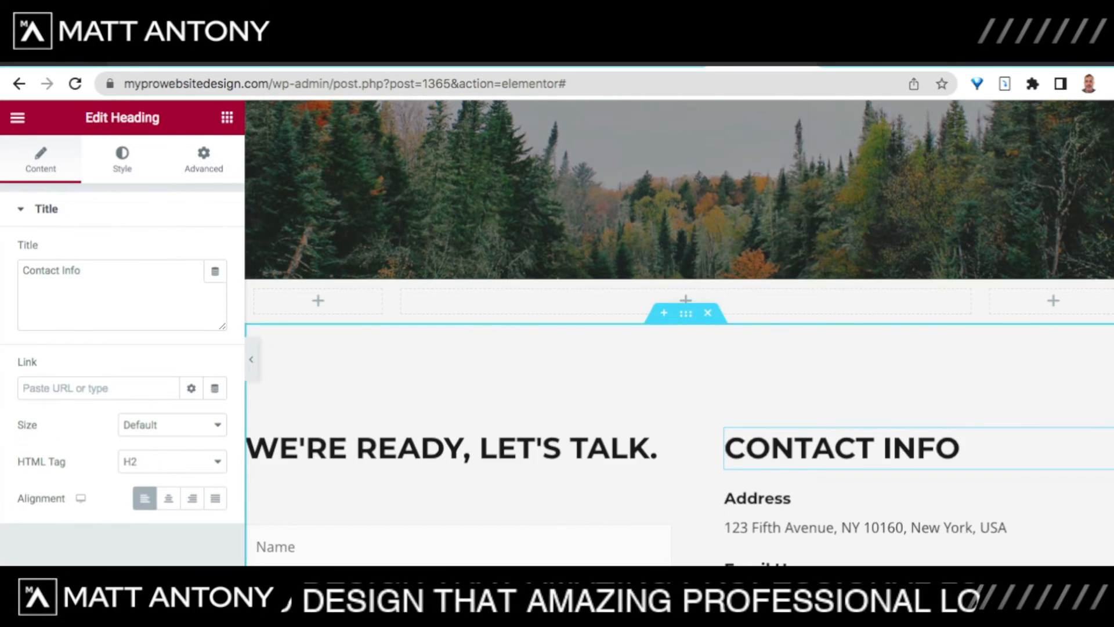
pyautogui.scroll(2, 826, 429)
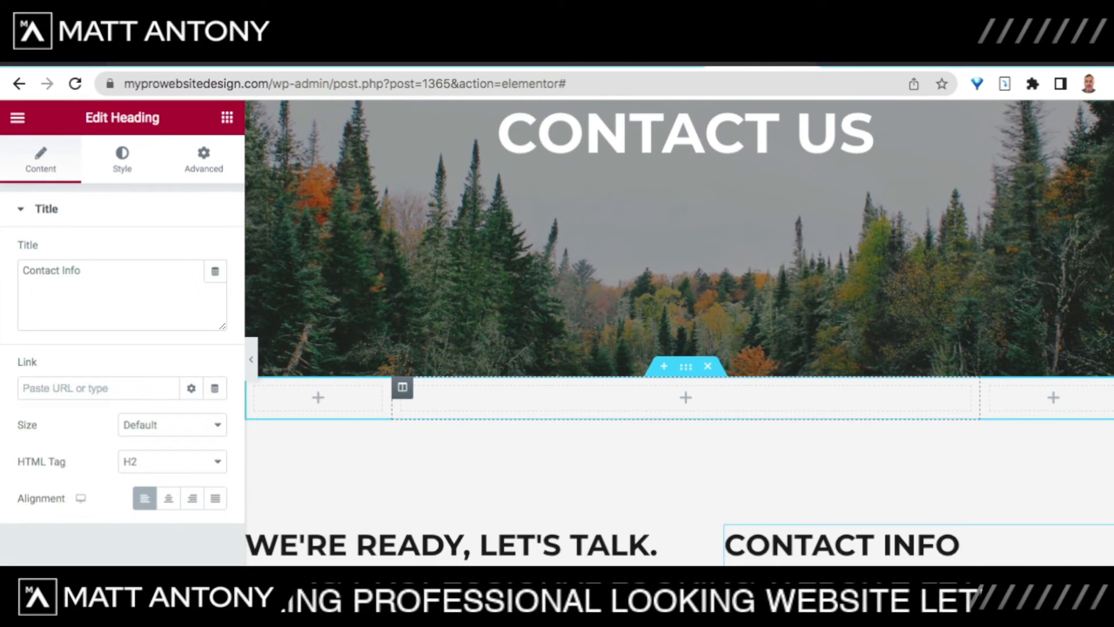
# Step: Place a Google Maps widget in the centre column and select its London Eye location
pyautogui.click(686, 398)
pyautogui.scroll(-5, 181, 415)
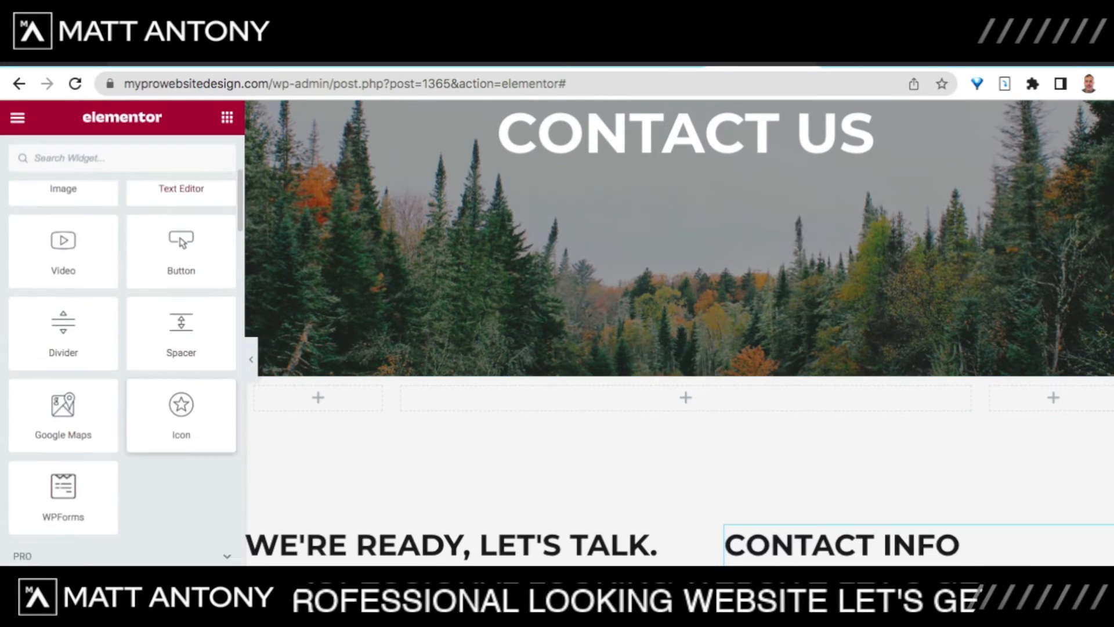
pyautogui.moveTo(63, 357); pyautogui.dragTo(686, 401)
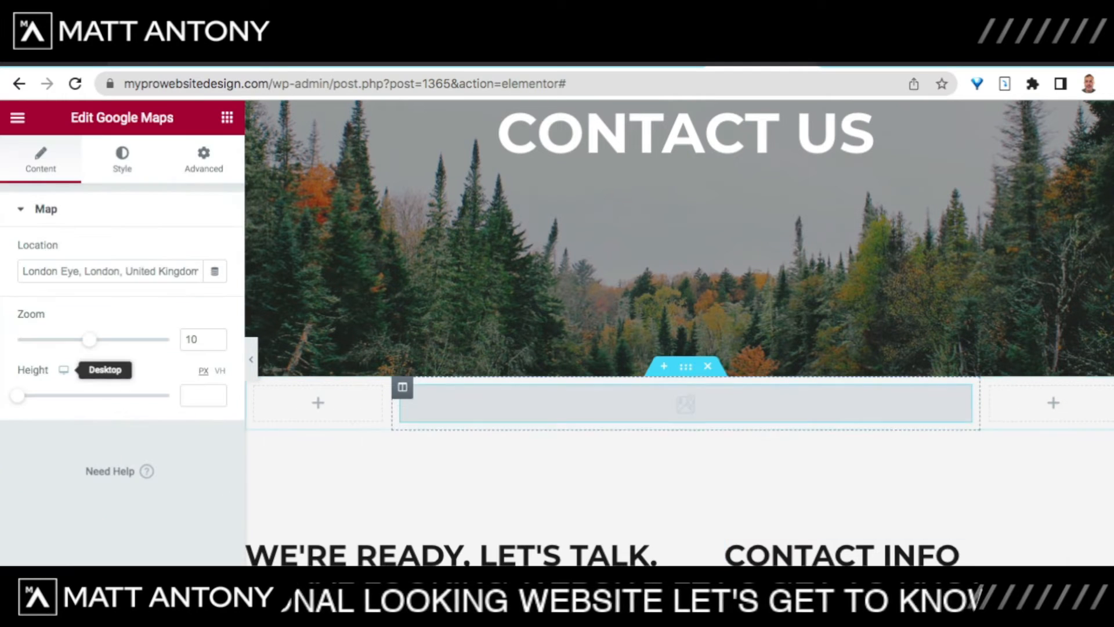
pyautogui.scroll(-2, 686, 372)
pyautogui.scroll(-1, 686, 371)
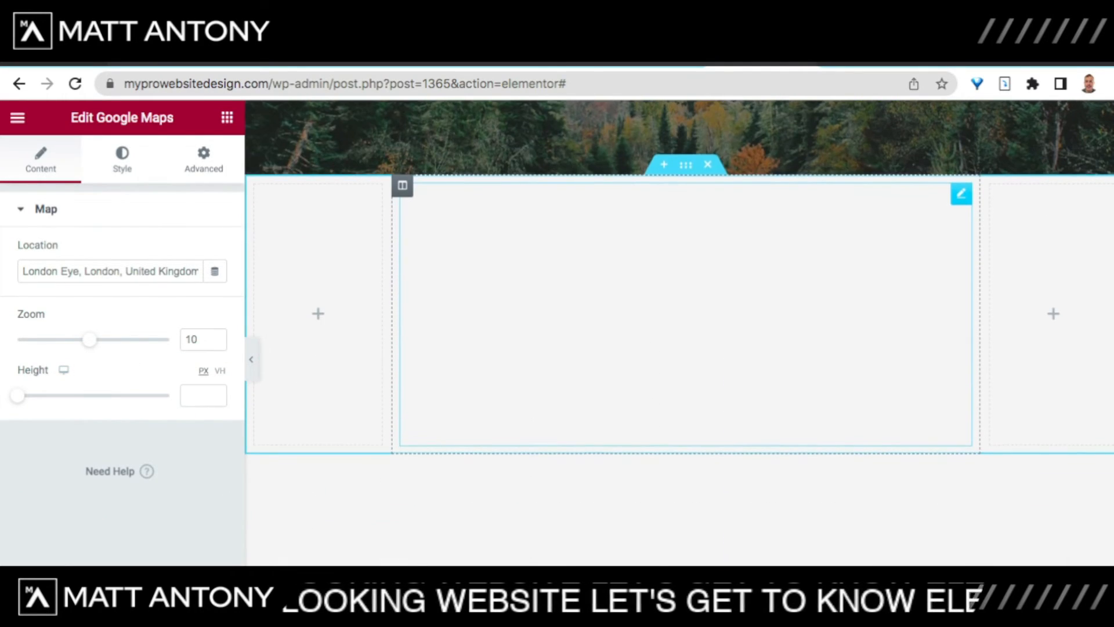
pyautogui.scroll(1, 686, 348)
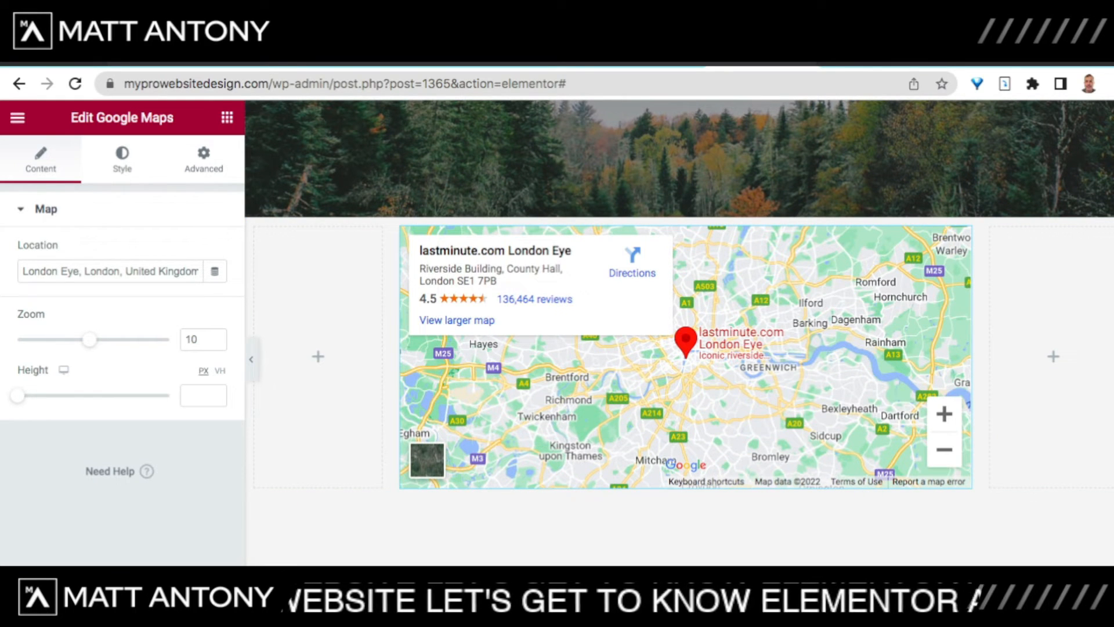
pyautogui.moveTo(22, 271); pyautogui.dragTo(215, 272)
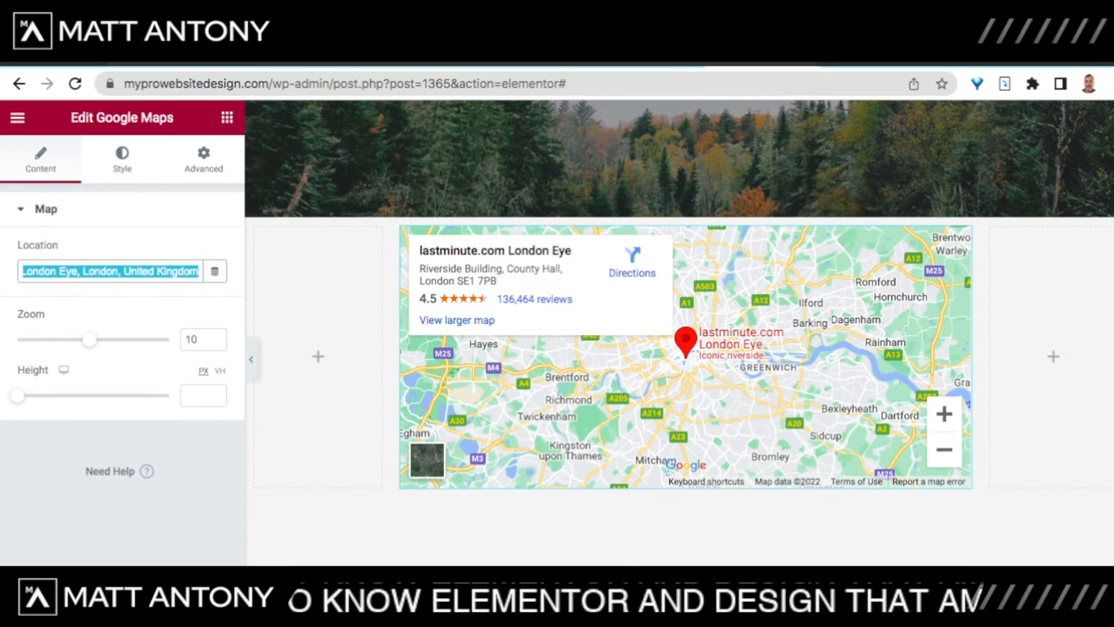
# Step: Set the map's zoom to 14 and its height to 346 px
pyautogui.click(123, 295)
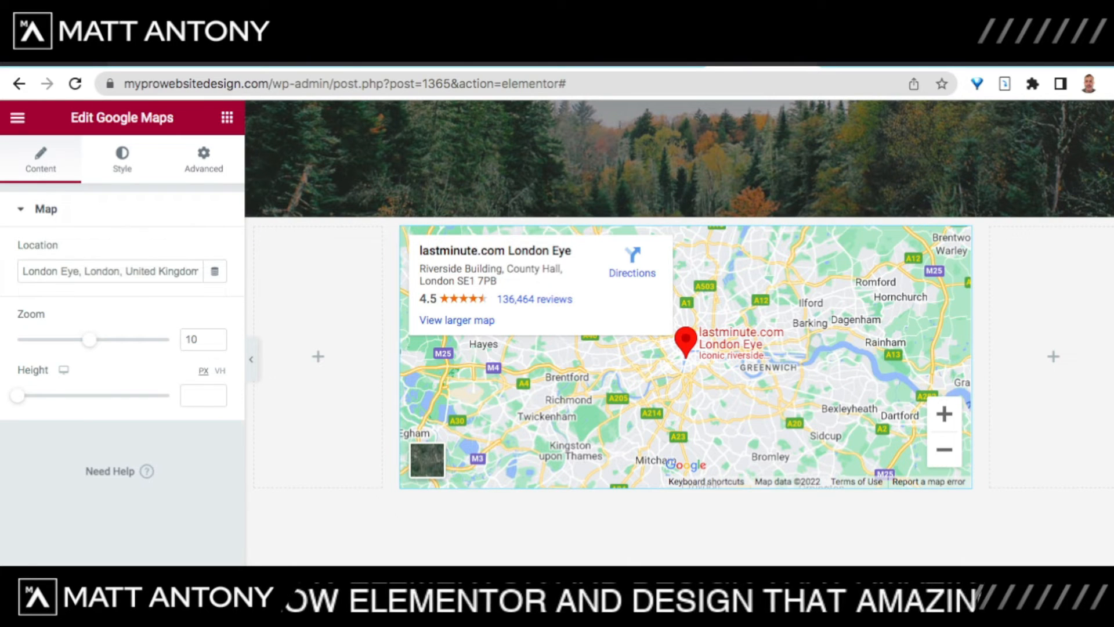
pyautogui.moveTo(90, 339); pyautogui.dragTo(121, 340)
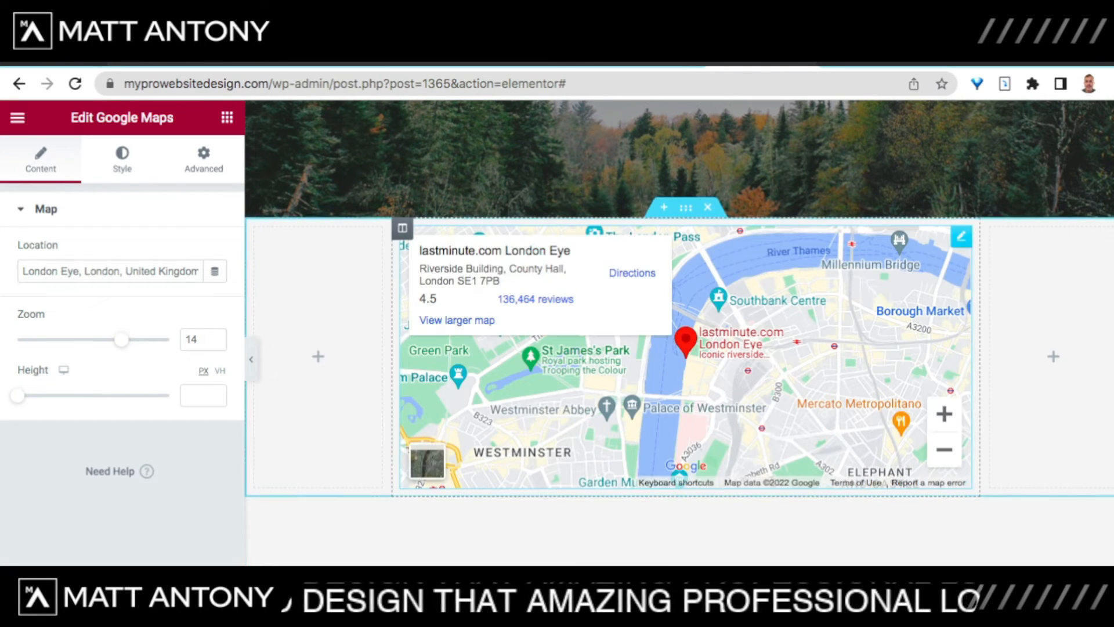
pyautogui.moveTo(18, 396); pyautogui.dragTo(86, 395)
pyautogui.scroll(-6, 493, 412)
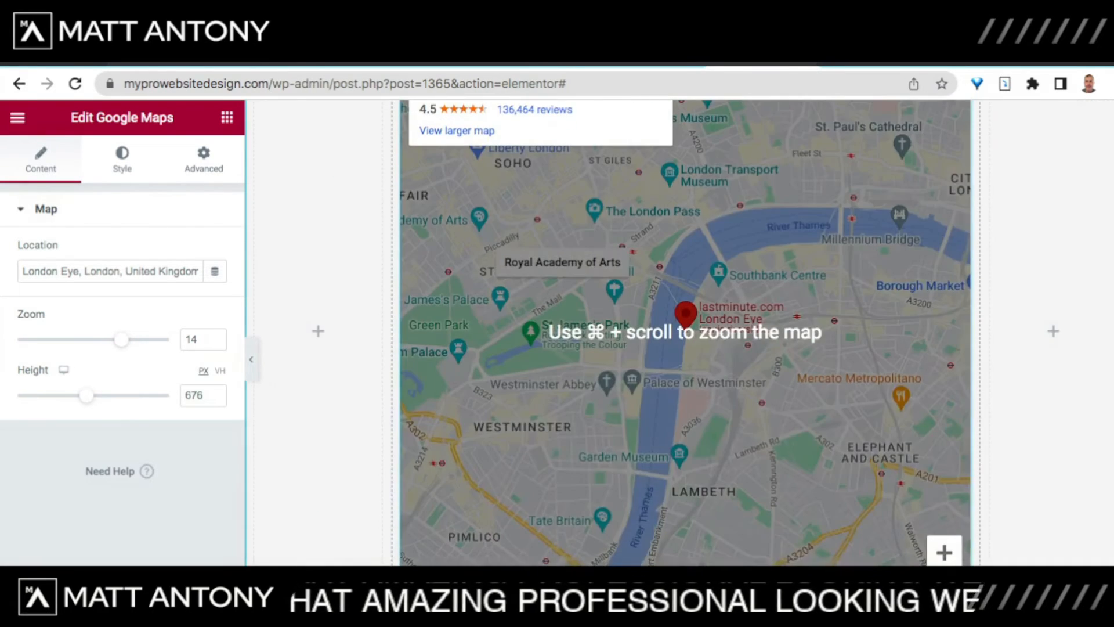
pyautogui.scroll(4, 493, 412)
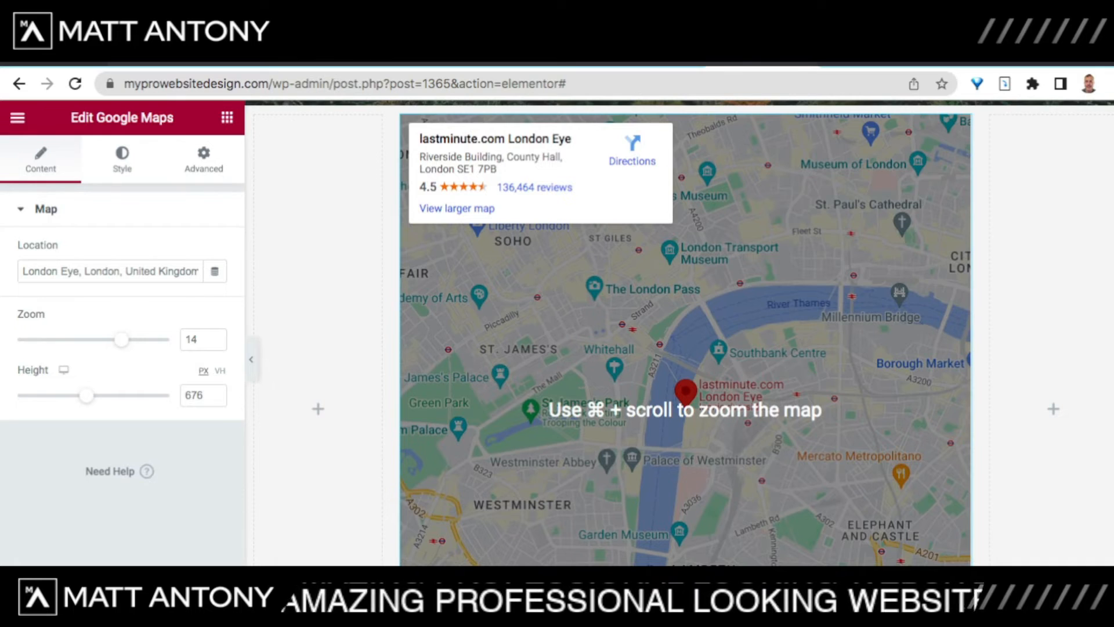
pyautogui.moveTo(86, 396); pyautogui.dragTo(51, 395)
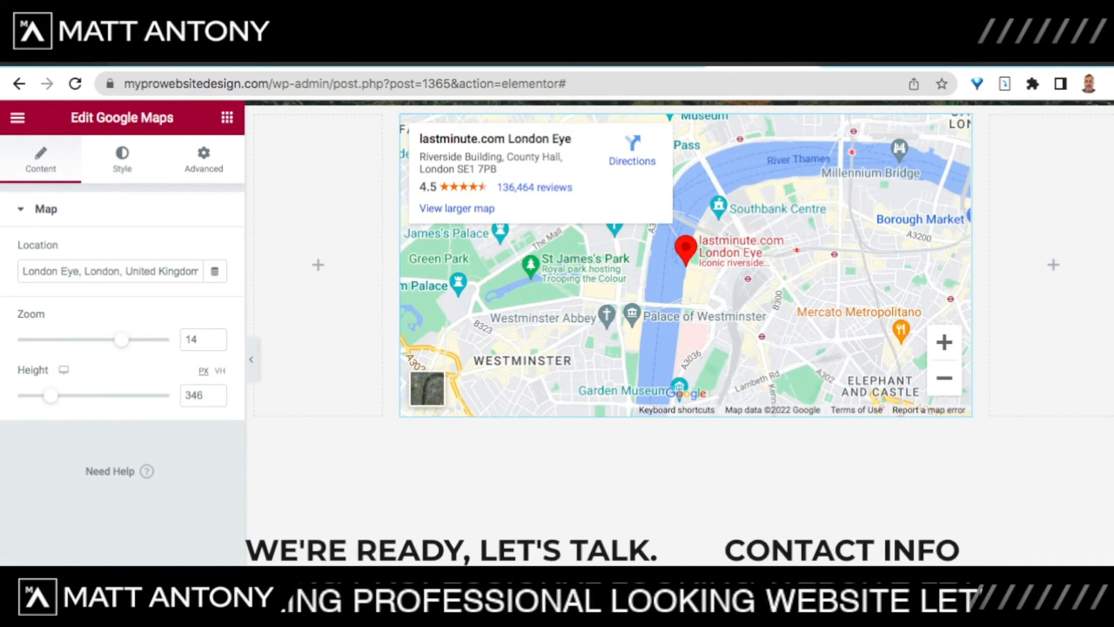
pyautogui.scroll(3, 679, 314)
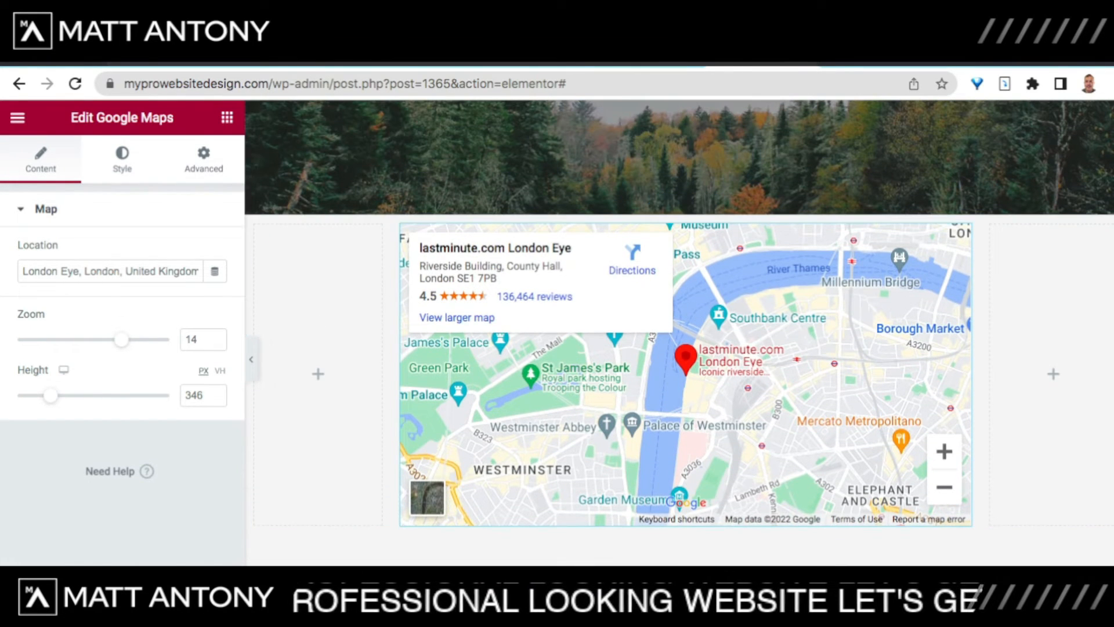
# Step: Set the map widget's linked Layout margin to 10 px on all sides
pyautogui.click(204, 159)
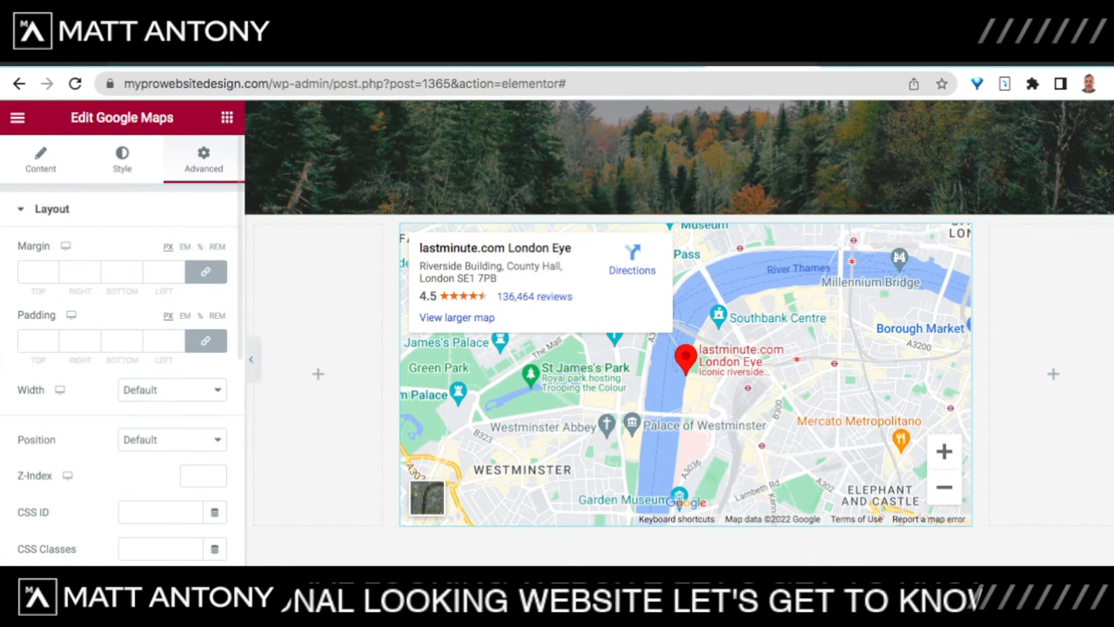
pyautogui.scroll(-1, 176, 241)
pyautogui.scroll(1, 177, 241)
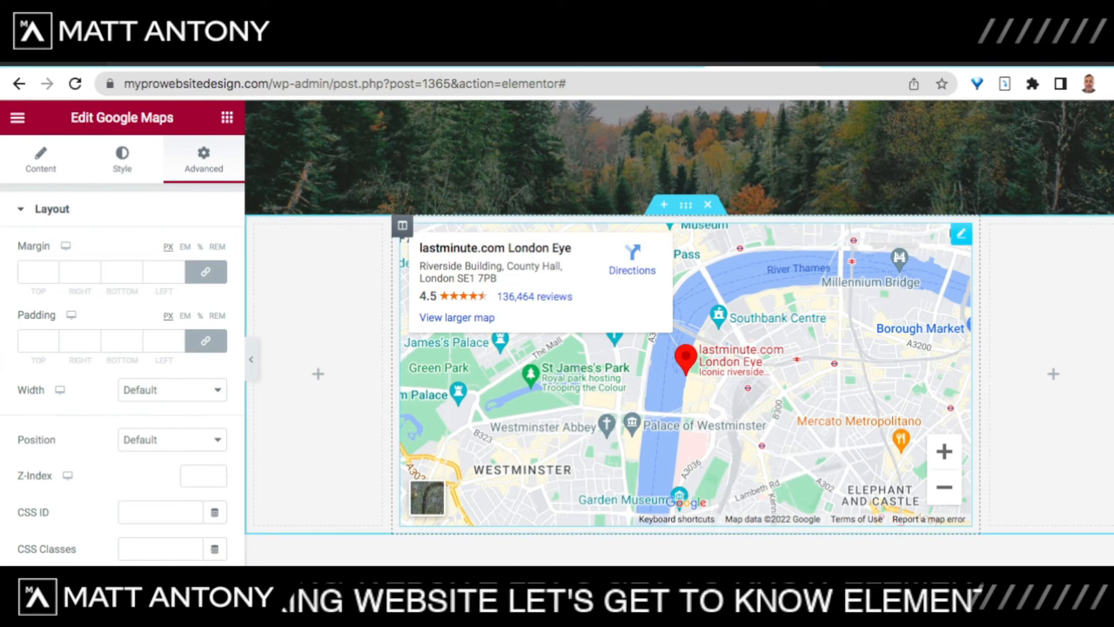
pyautogui.scroll(3, 679, 334)
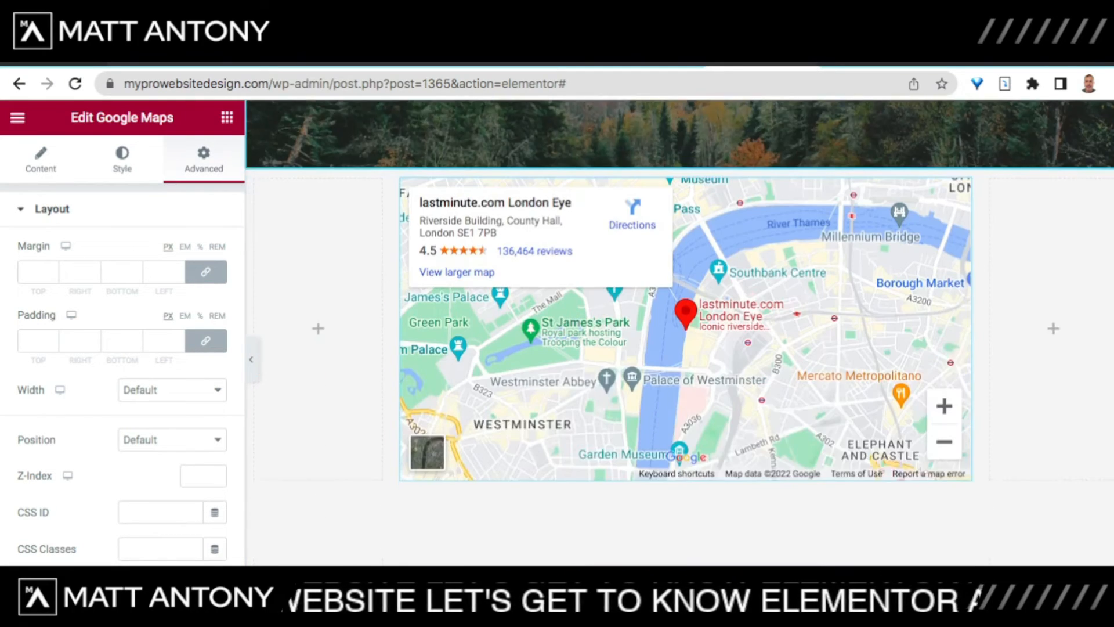
pyautogui.scroll(-4, 679, 334)
pyautogui.scroll(1, 679, 334)
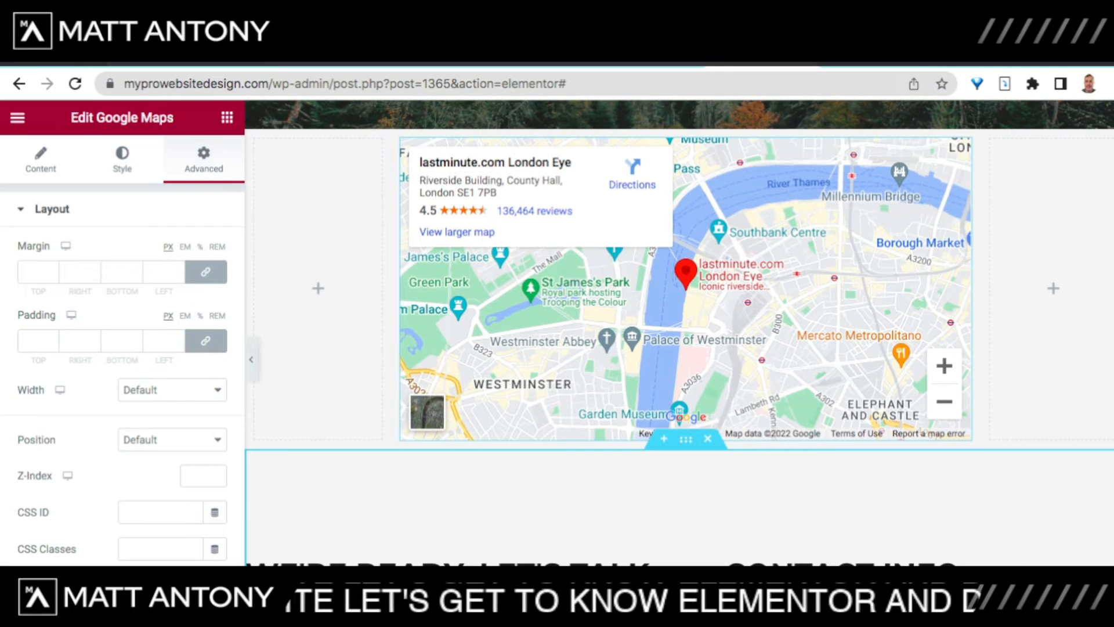
pyautogui.scroll(2, 679, 334)
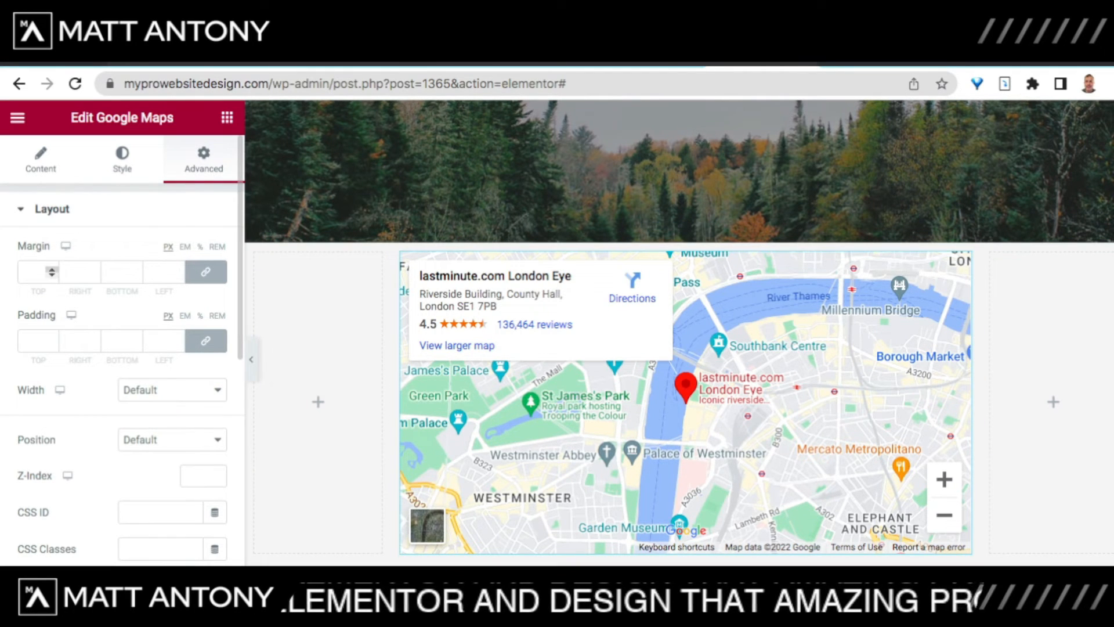
pyautogui.click(52, 268)
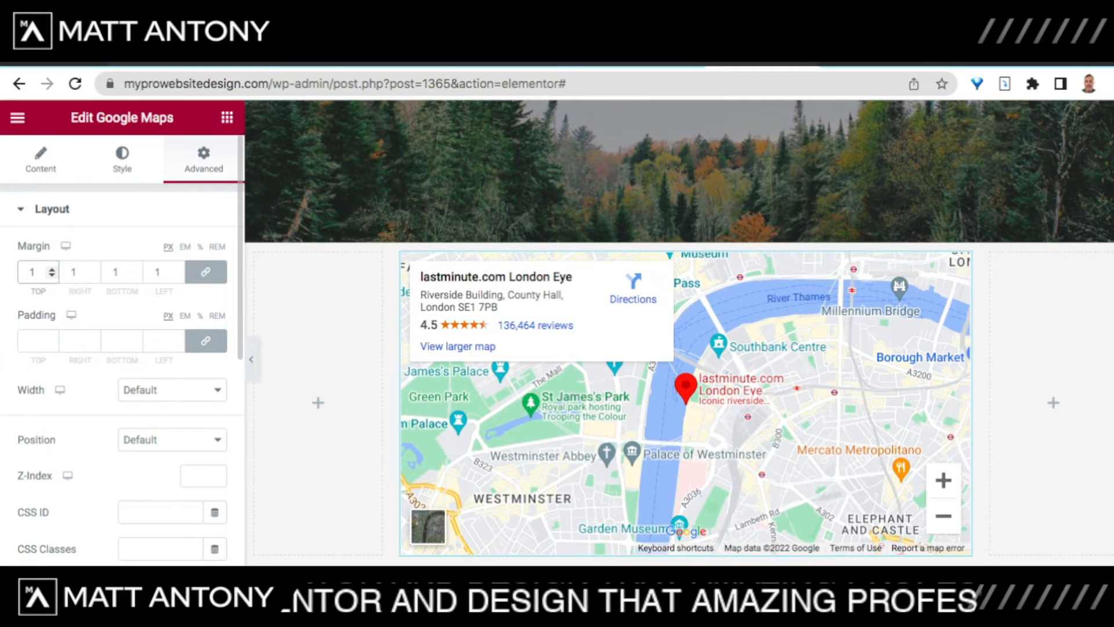
pyautogui.write('00')
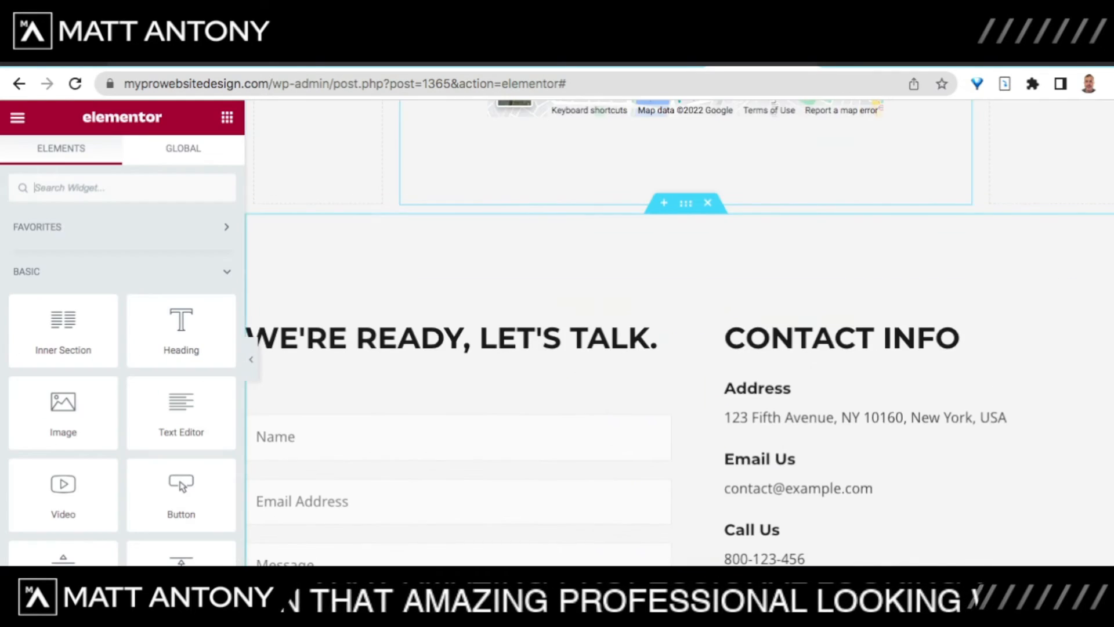
pyautogui.scroll(5, 679, 331)
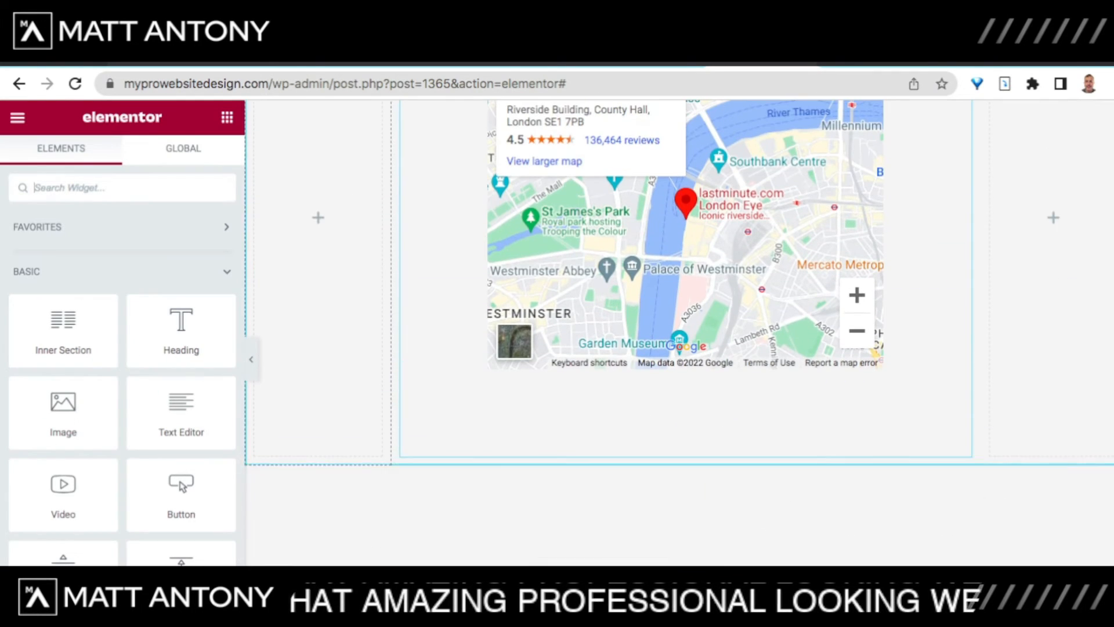
pyautogui.scroll(5, 679, 331)
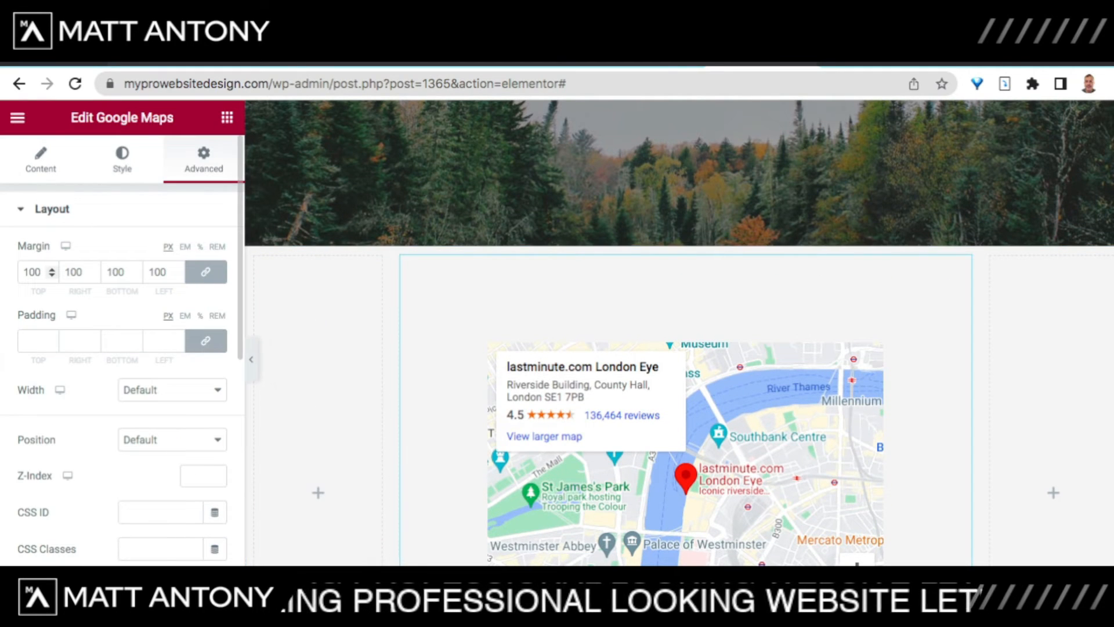
pyautogui.press('BackSpace')
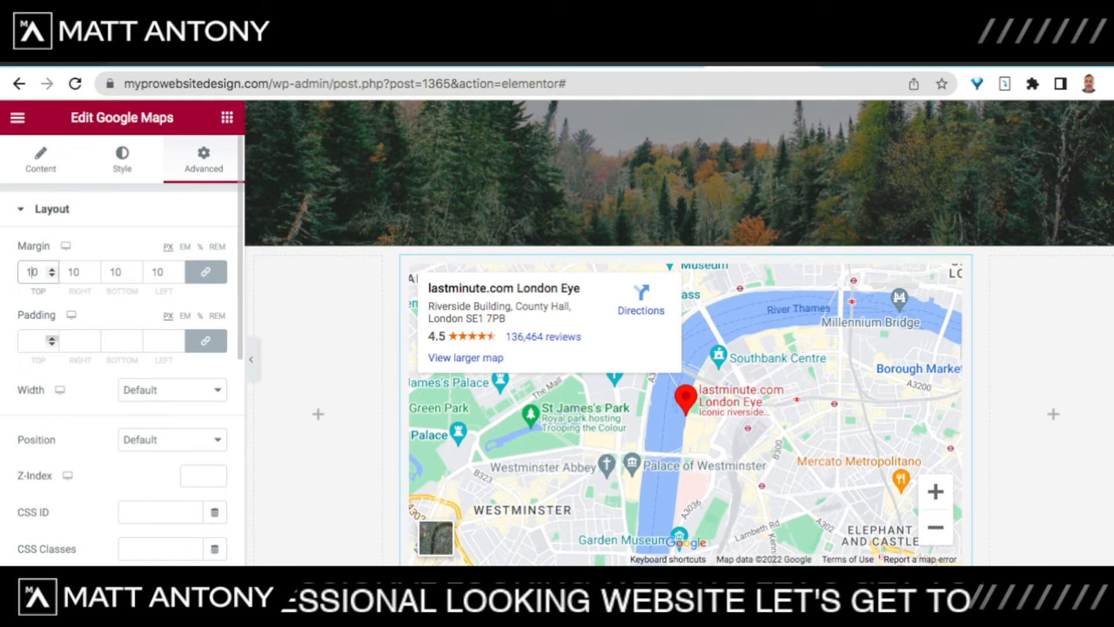
# Step: Try linked padding values of 10, then 50, then 10 on the London Eye map widget
pyautogui.click(38, 342)
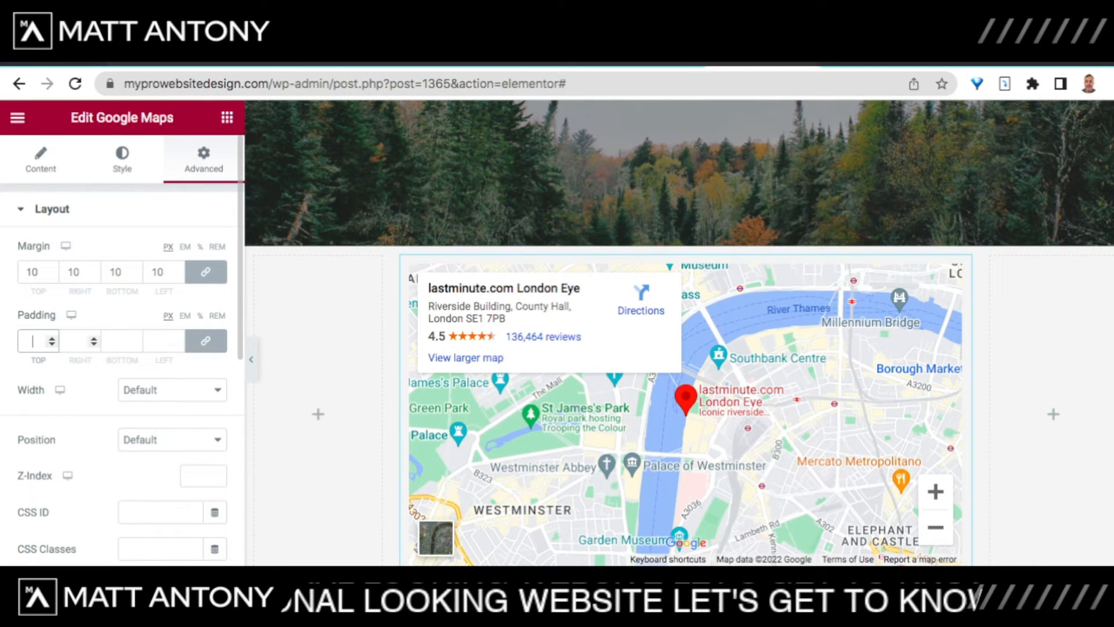
pyautogui.write('10')
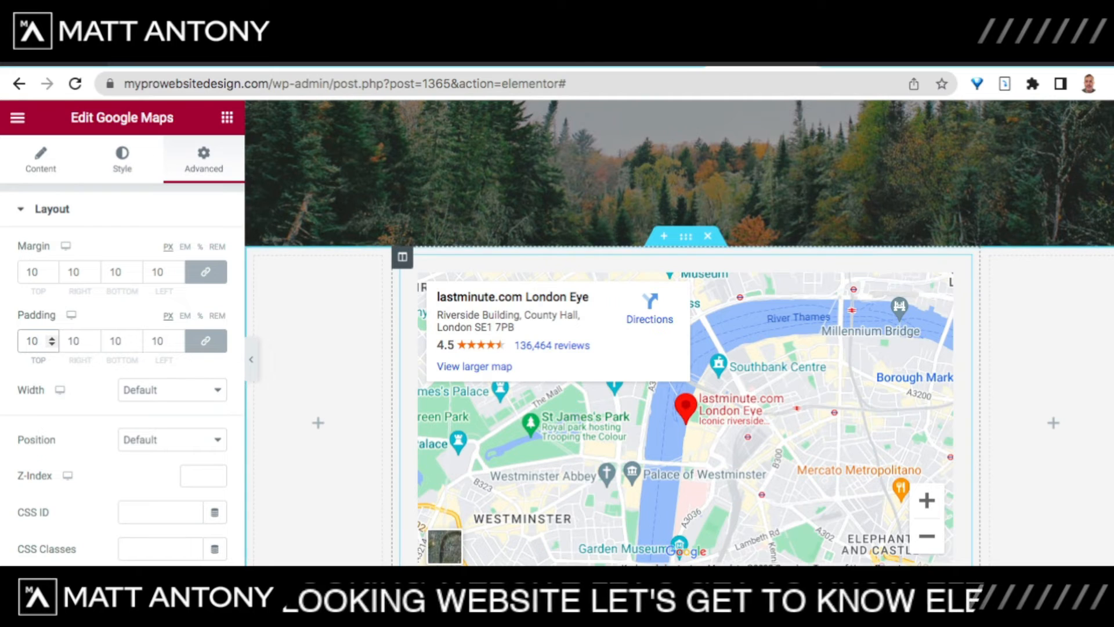
pyautogui.press('BackSpace')
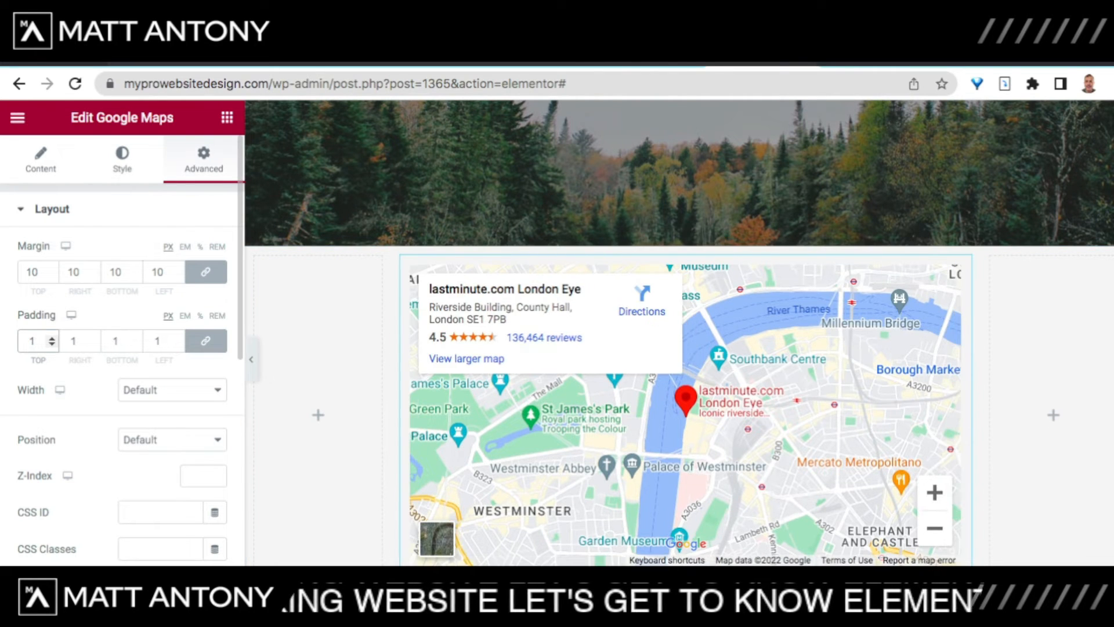
pyautogui.press('BackSpace')
pyautogui.write('50')
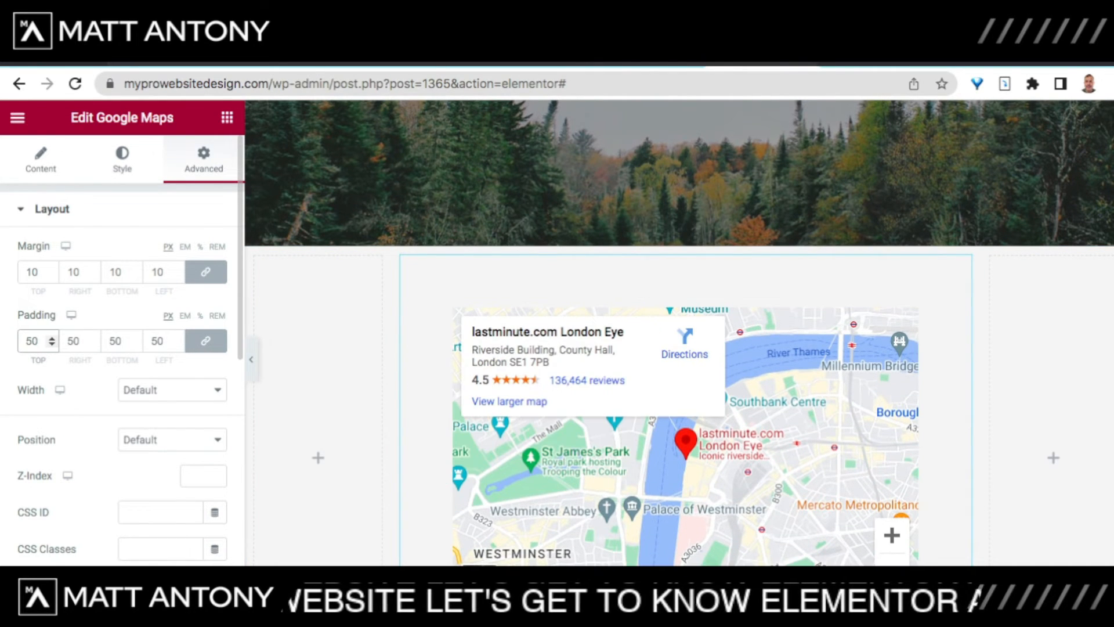
pyautogui.press('BackSpace')
pyautogui.press('BackSpace')
pyautogui.write('10')
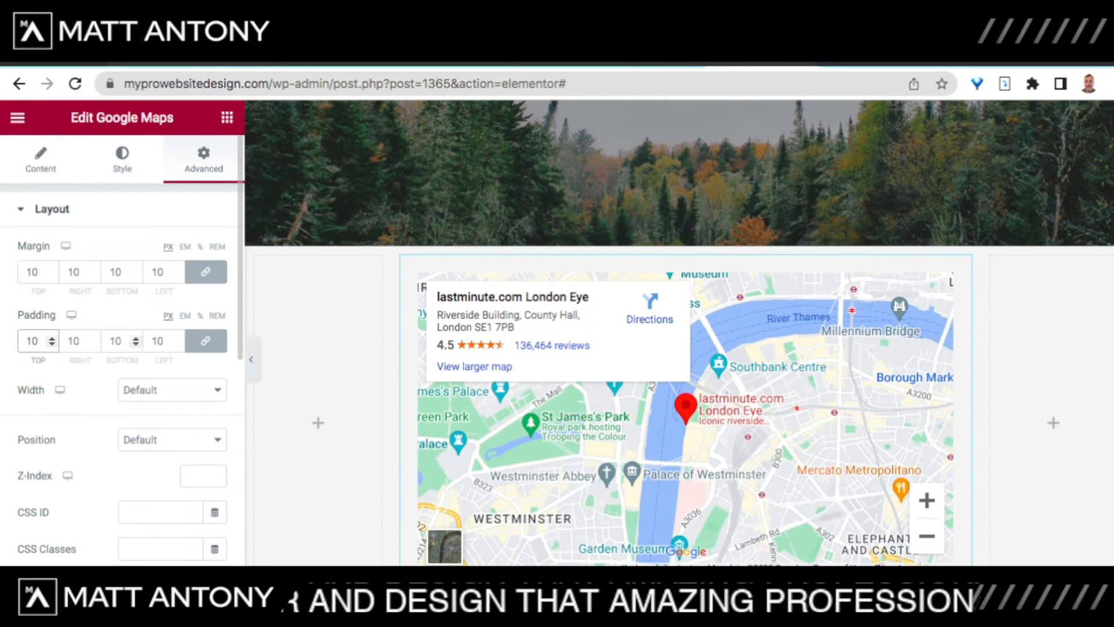
# Step: Clear the padding to 0 on all sides, unlink padding, and unlink the margin sides
pyautogui.click(82, 341)
pyautogui.press('BackSpace')
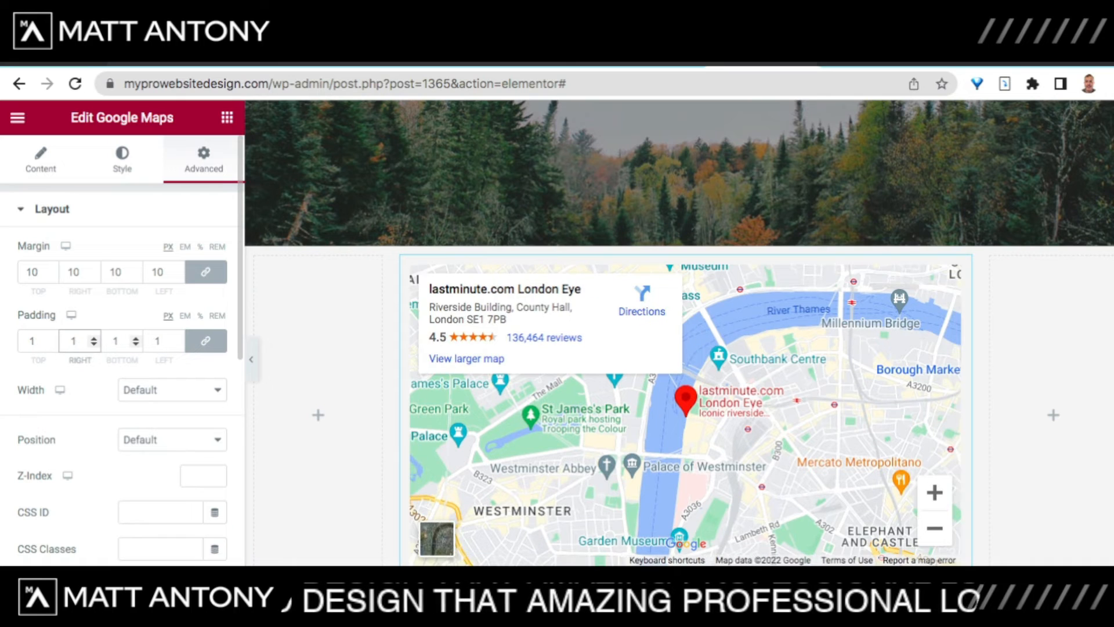
pyautogui.press('BackSpace')
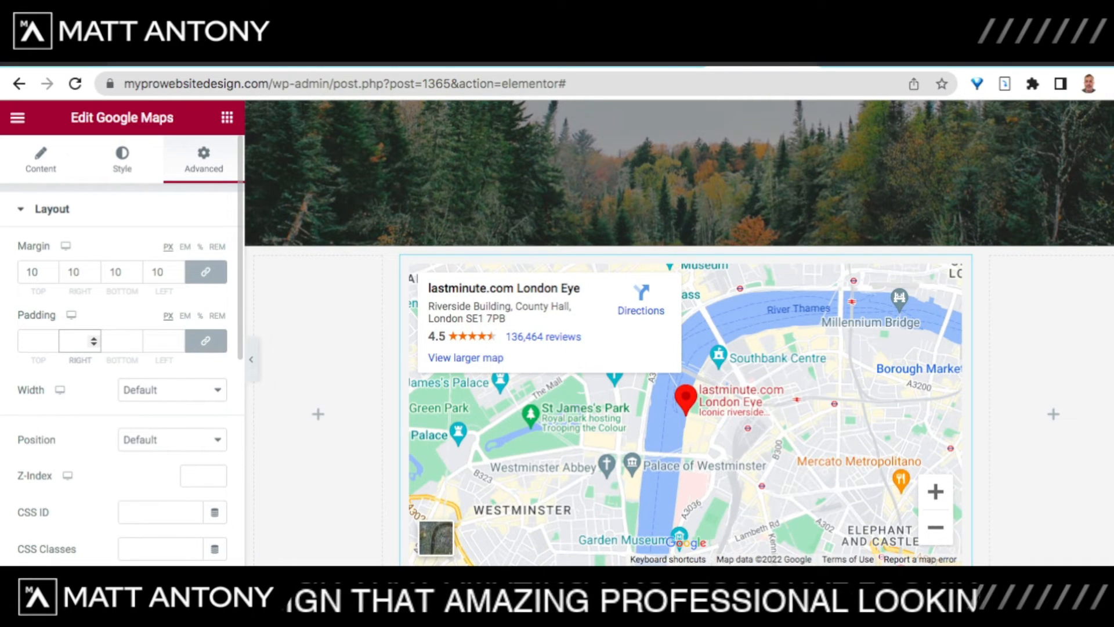
pyautogui.click(205, 341)
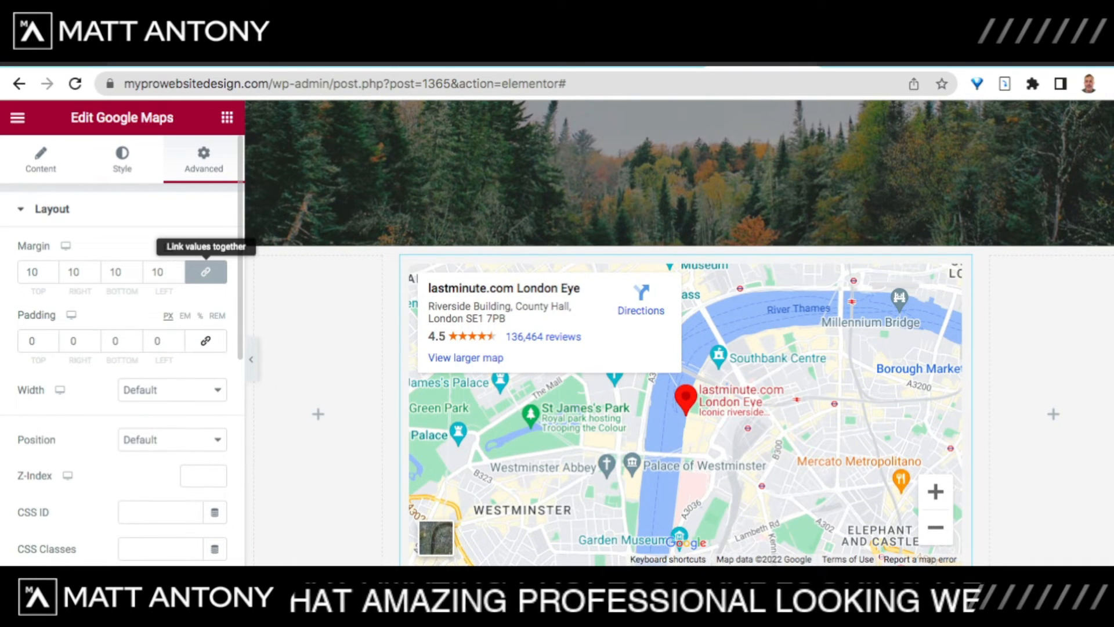
pyautogui.click(205, 272)
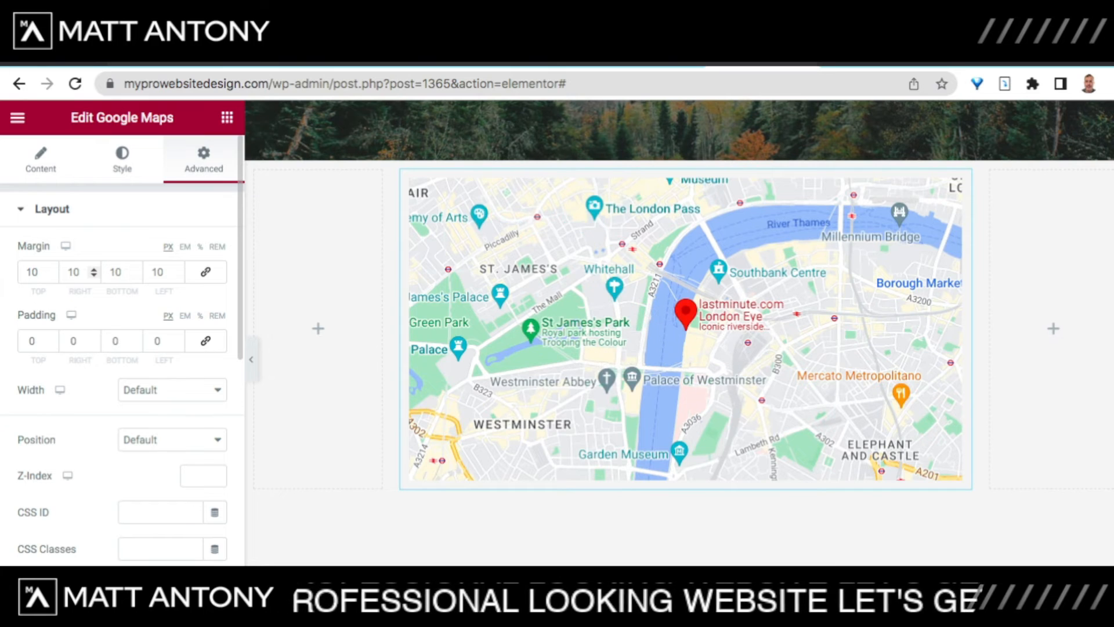
# Step: Set the map's right and left margins to 0
pyautogui.click(93, 269)
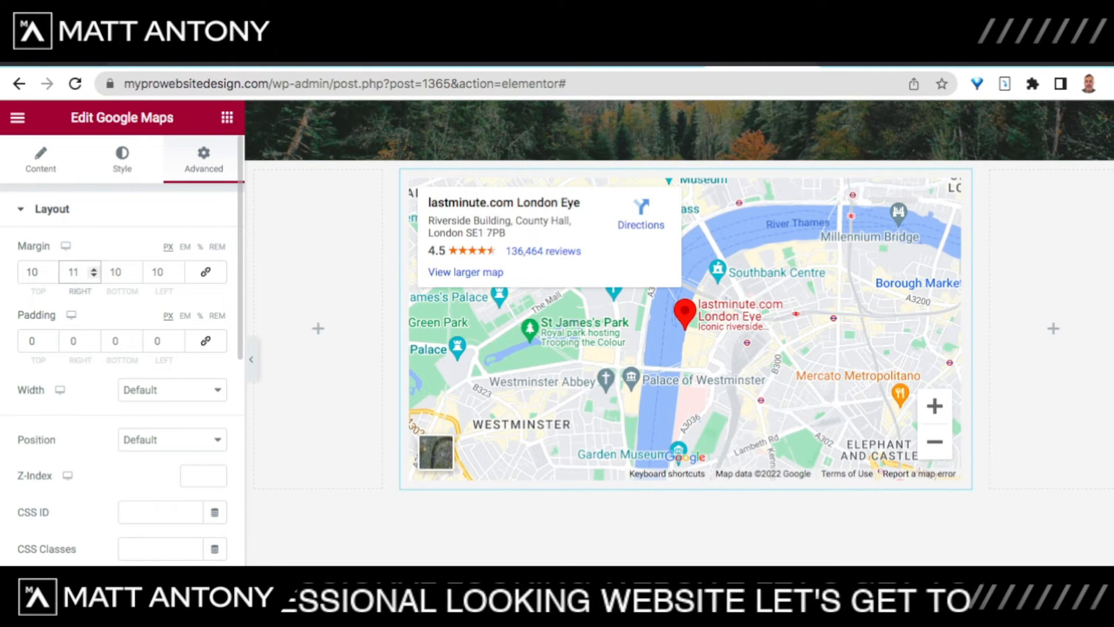
pyautogui.press('BackSpace')
pyautogui.press('BackSpace')
pyautogui.write('0')
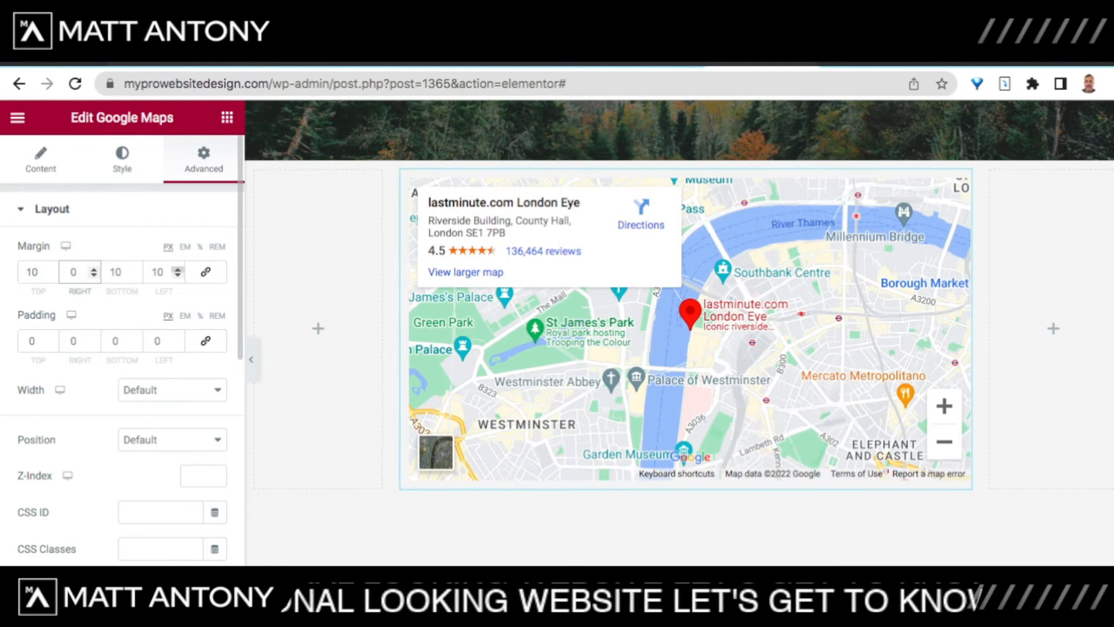
pyautogui.click(165, 272)
pyautogui.press('BackSpace')
pyautogui.press('BackSpace')
pyautogui.write('0')
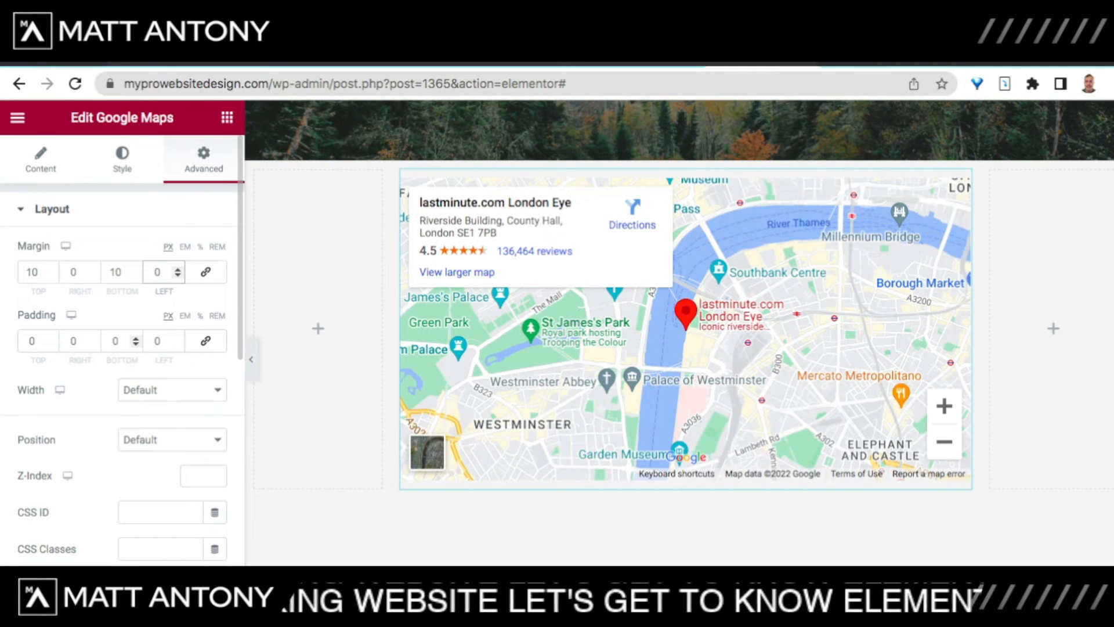
# Step: Set the map's top margin to 30 px and bottom margin to 0
pyautogui.click(38, 272)
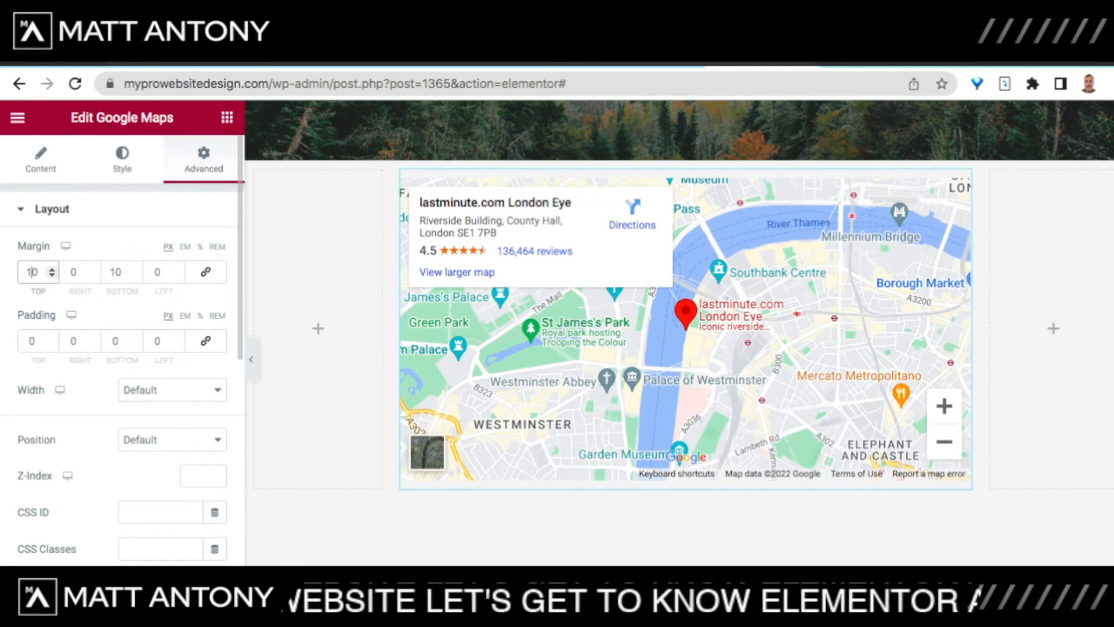
pyautogui.press('BackSpace')
pyautogui.press('BackSpace')
pyautogui.write('0')
pyautogui.write('5')
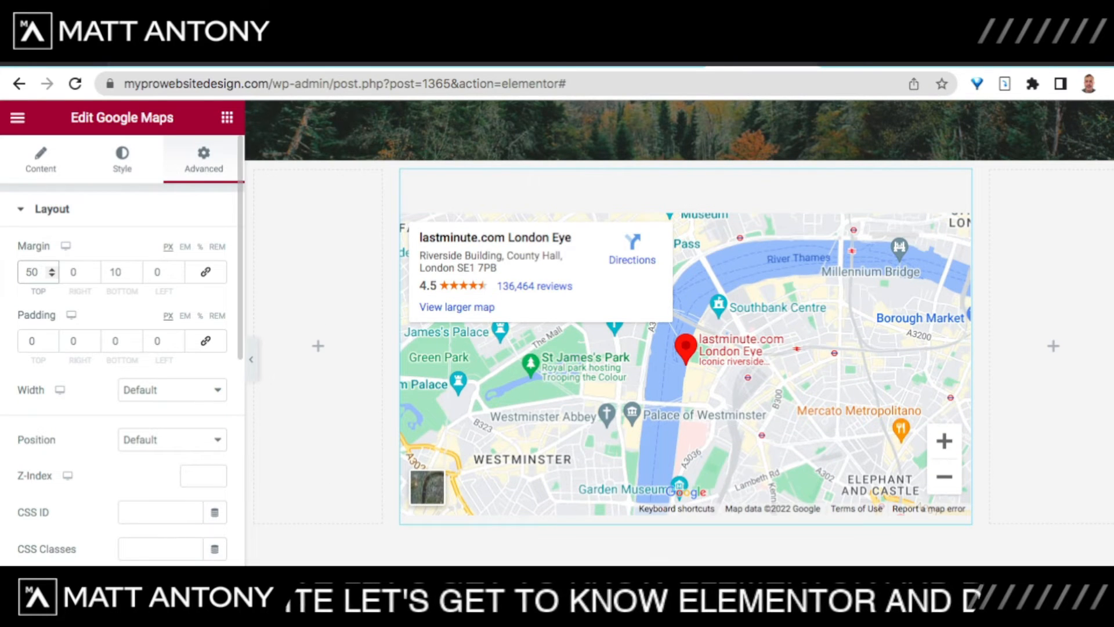
pyautogui.press('BackSpace')
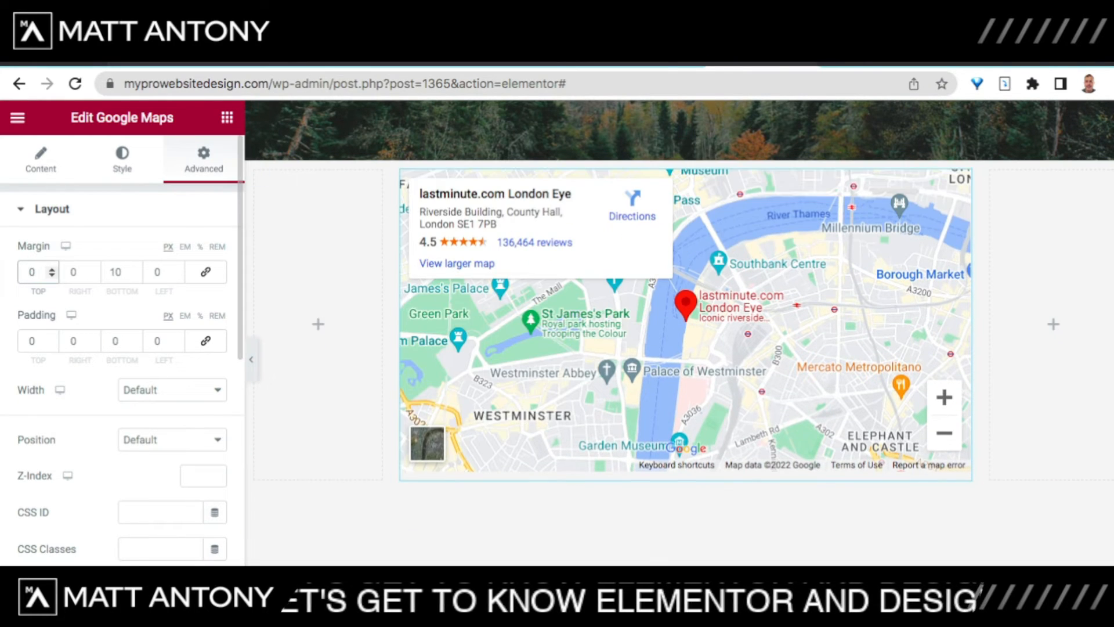
pyautogui.write('4')
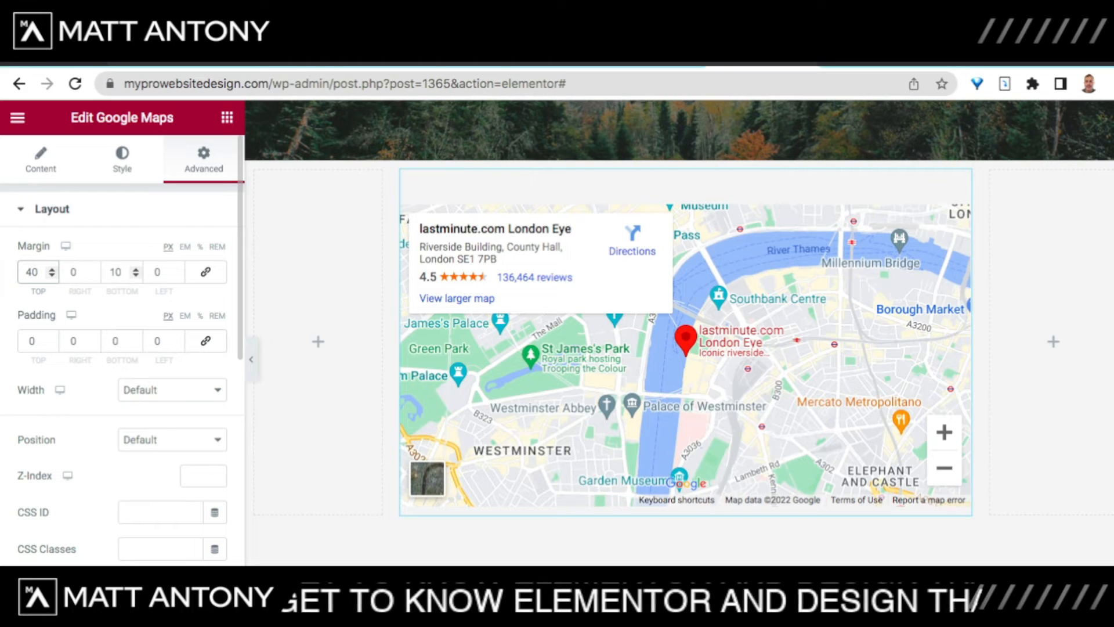
pyautogui.press('BackSpace')
pyautogui.write('3')
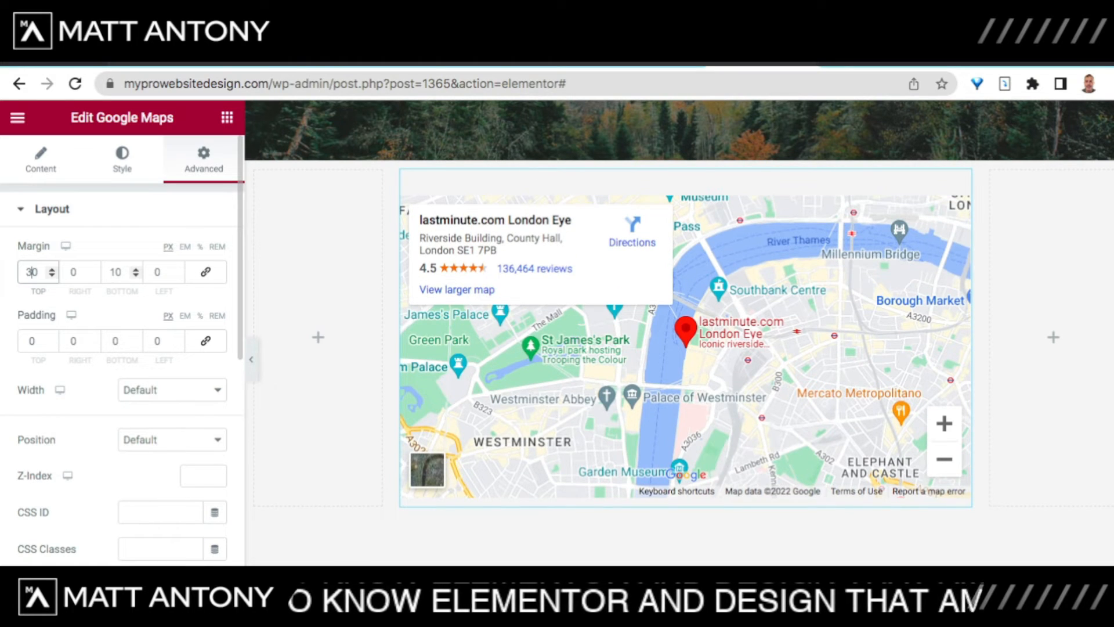
pyautogui.click(114, 272)
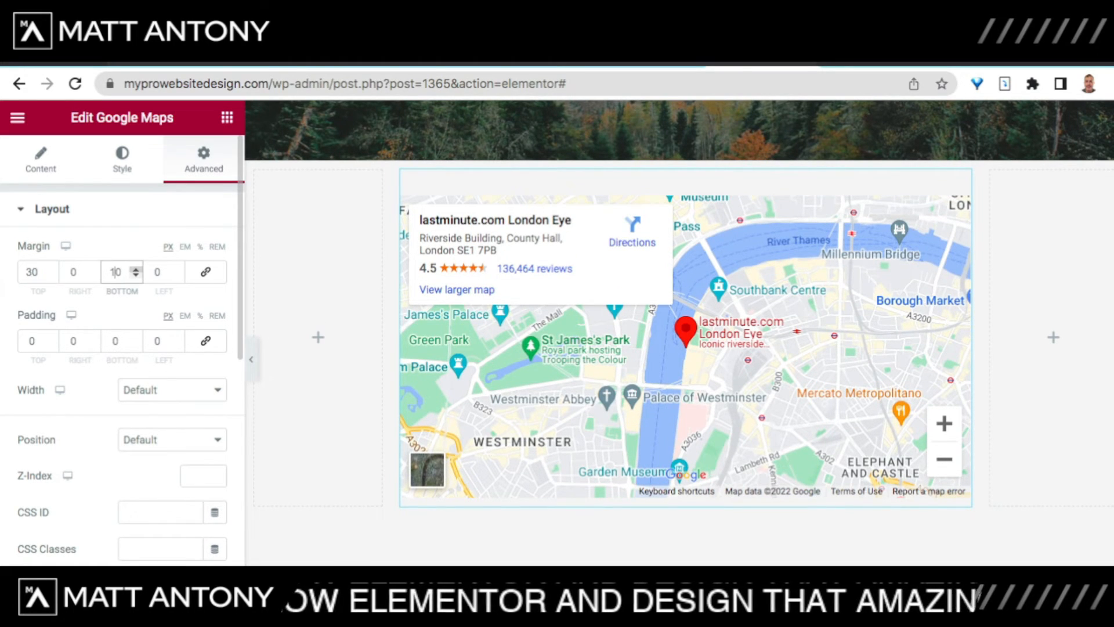
pyautogui.press('BackSpace')
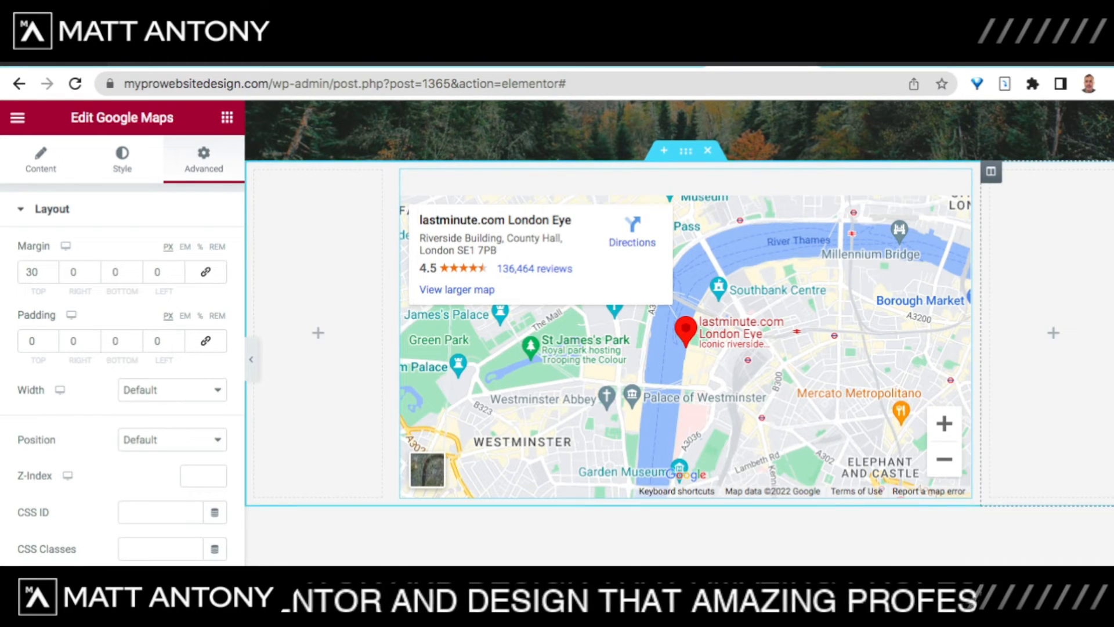
pyautogui.click(1053, 333)
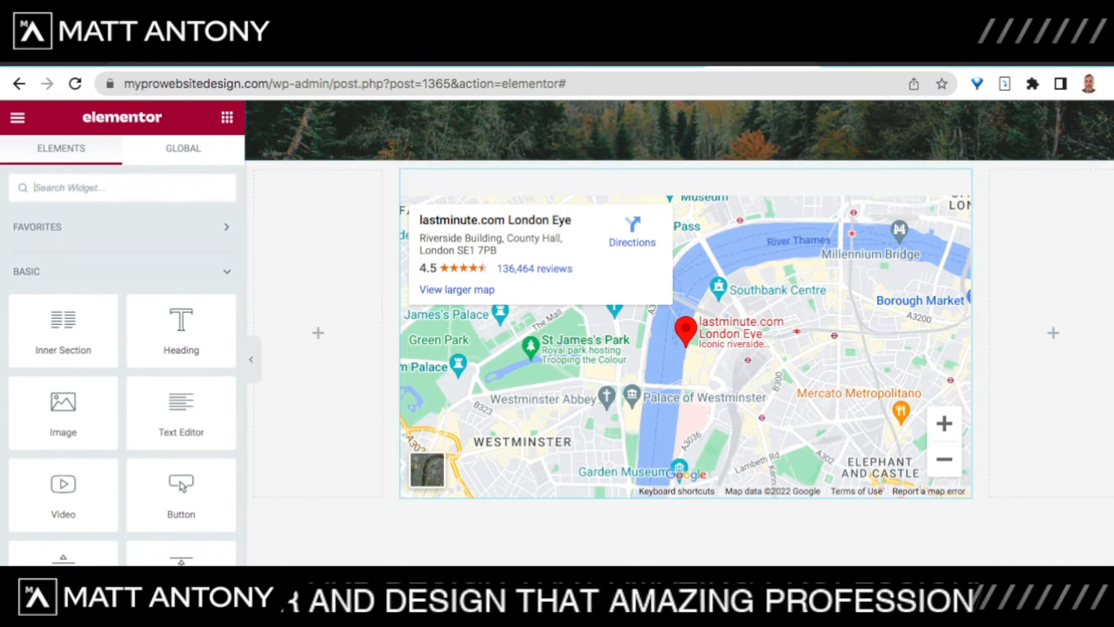
pyautogui.scroll(3, 679, 331)
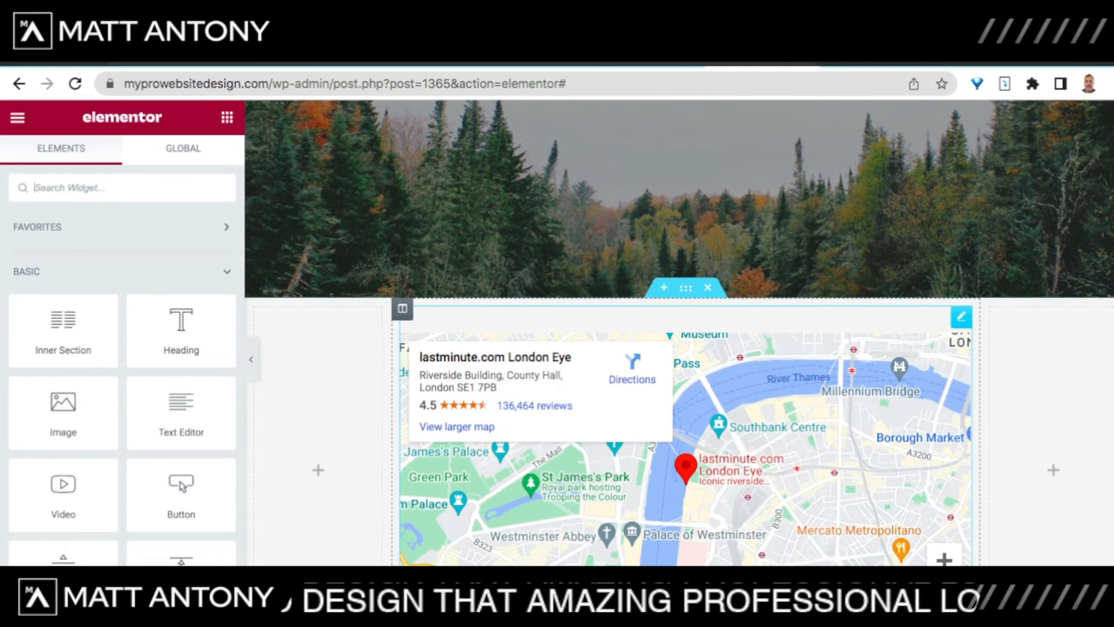
pyautogui.scroll(2, 679, 331)
pyautogui.scroll(-5, 679, 331)
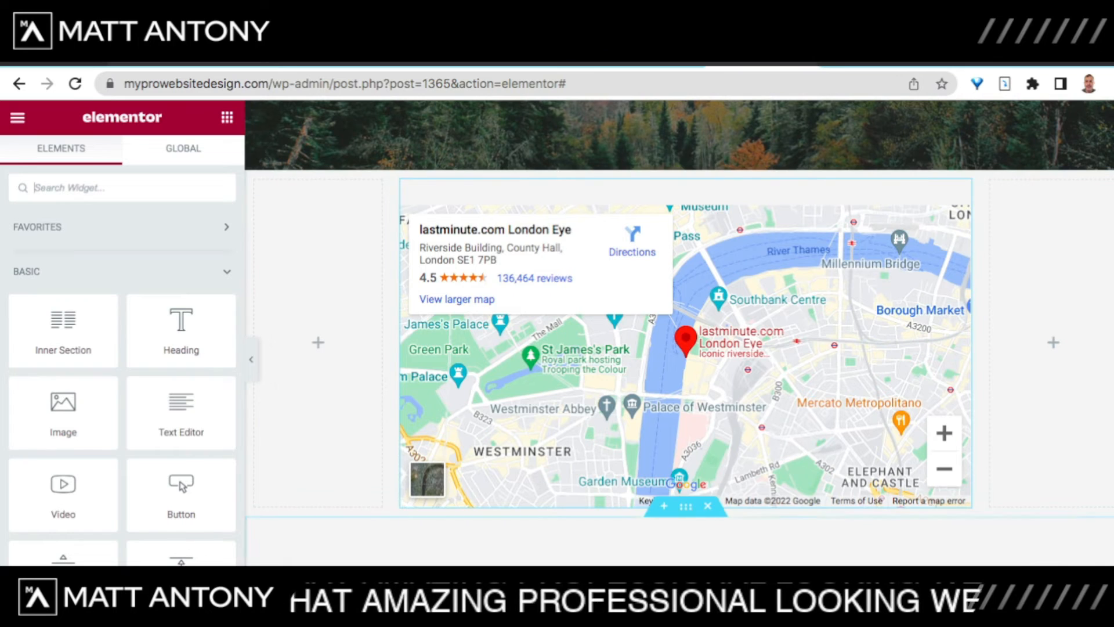
pyautogui.scroll(-3, 678, 331)
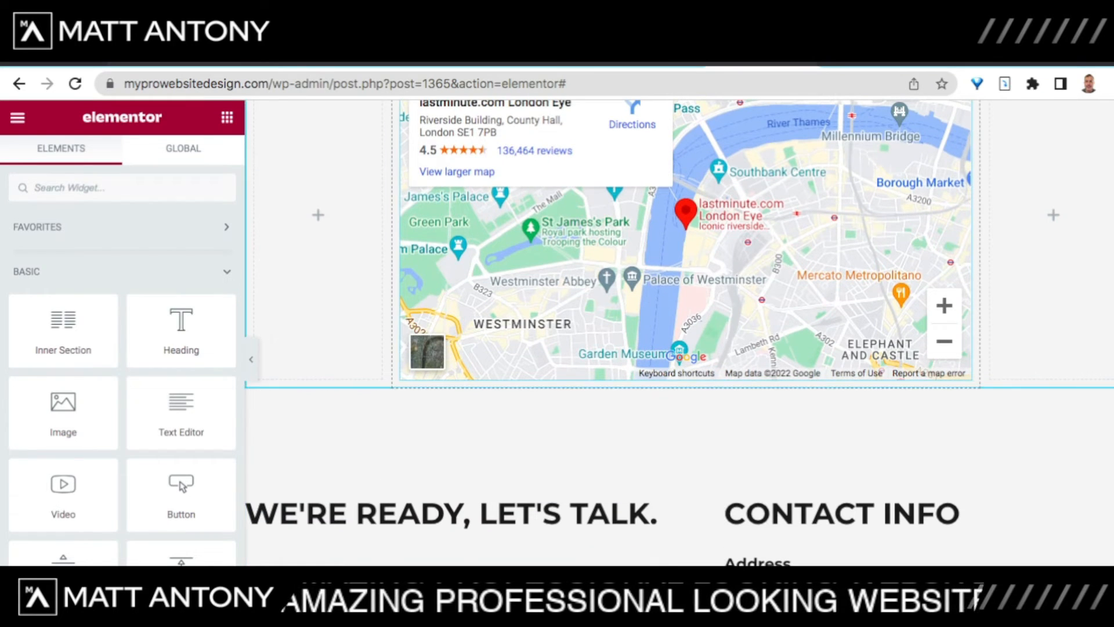
pyautogui.scroll(-2, 678, 261)
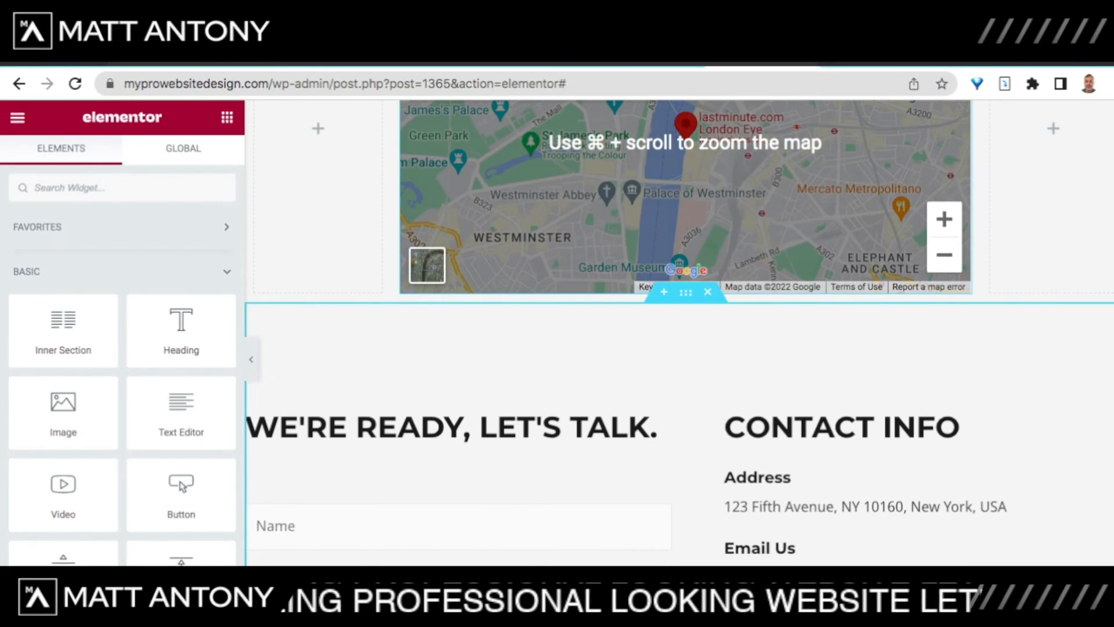
pyautogui.scroll(3, 261, 359)
pyautogui.scroll(-5, 261, 364)
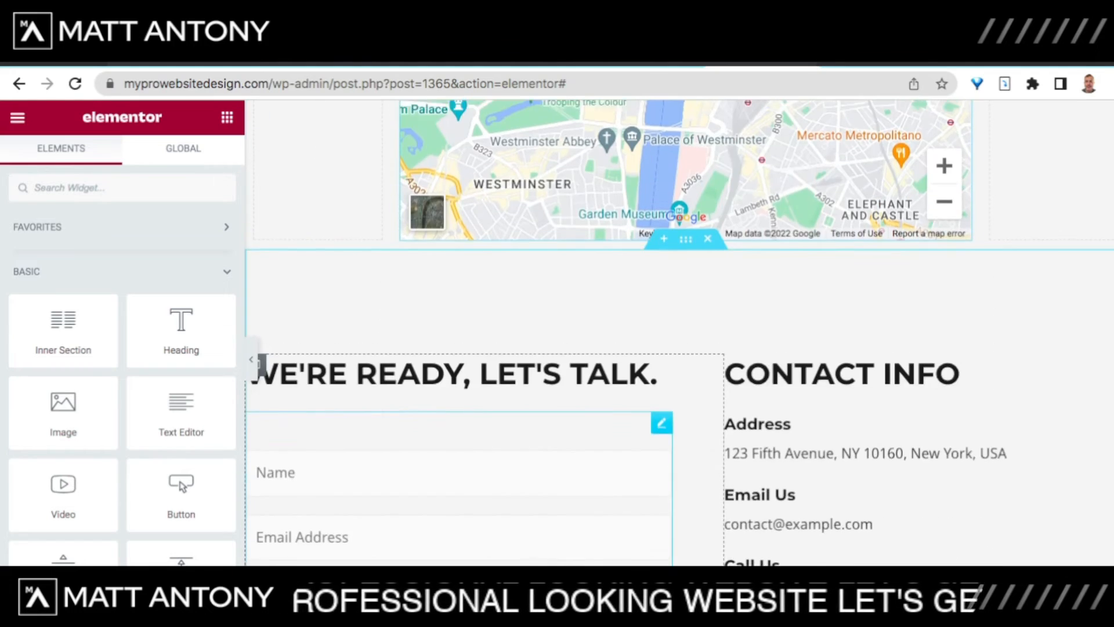
pyautogui.scroll(5, 261, 364)
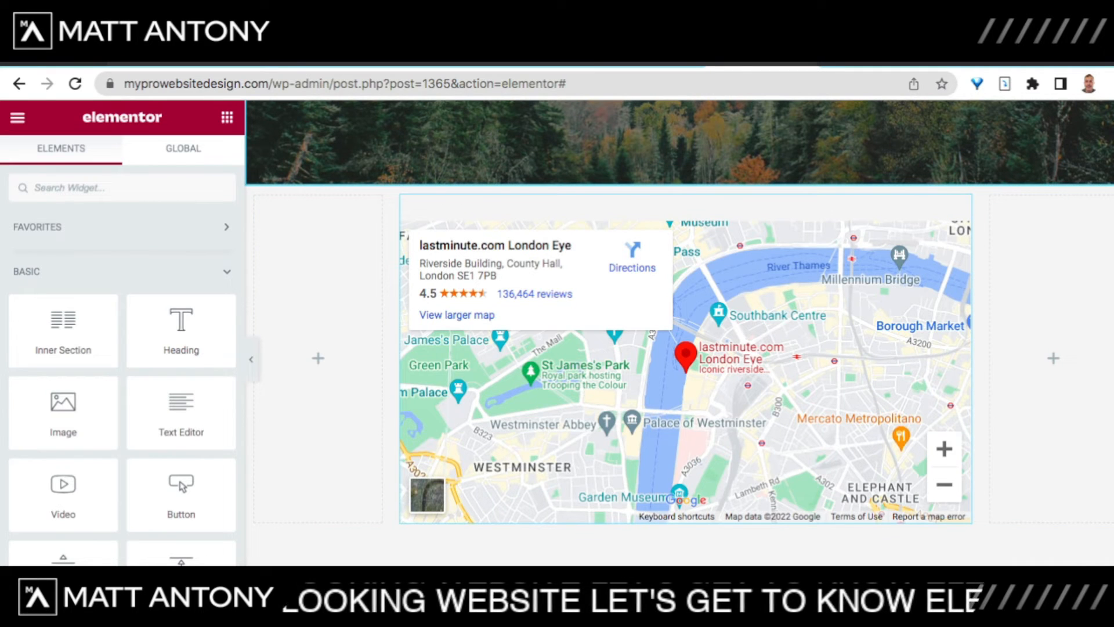
pyautogui.scroll(2, 679, 348)
pyautogui.scroll(-3, 679, 349)
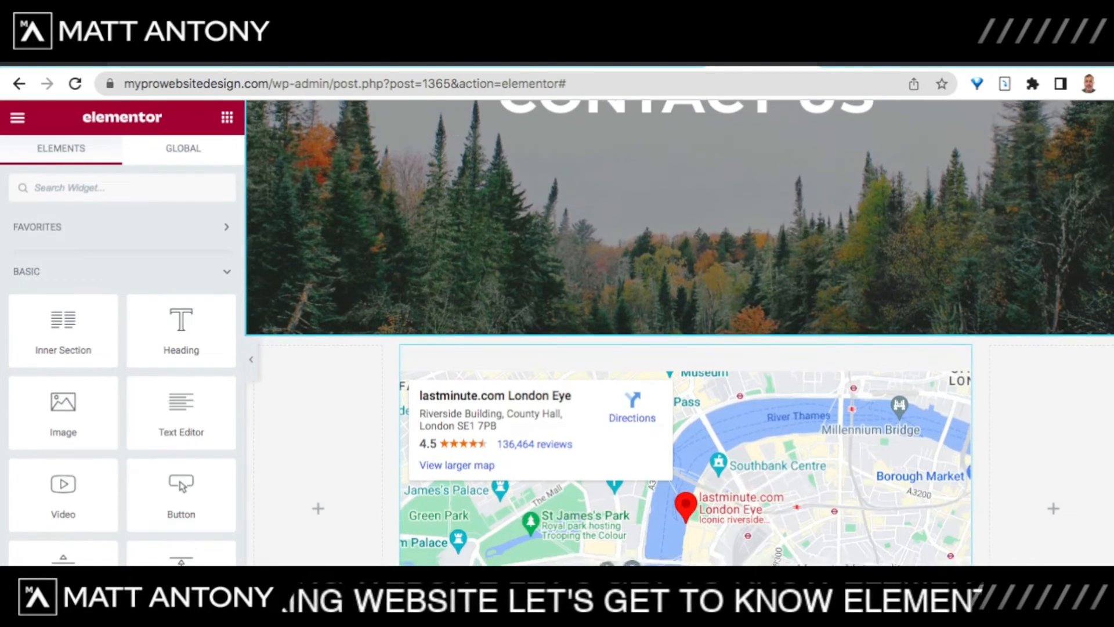
pyautogui.scroll(5, 679, 348)
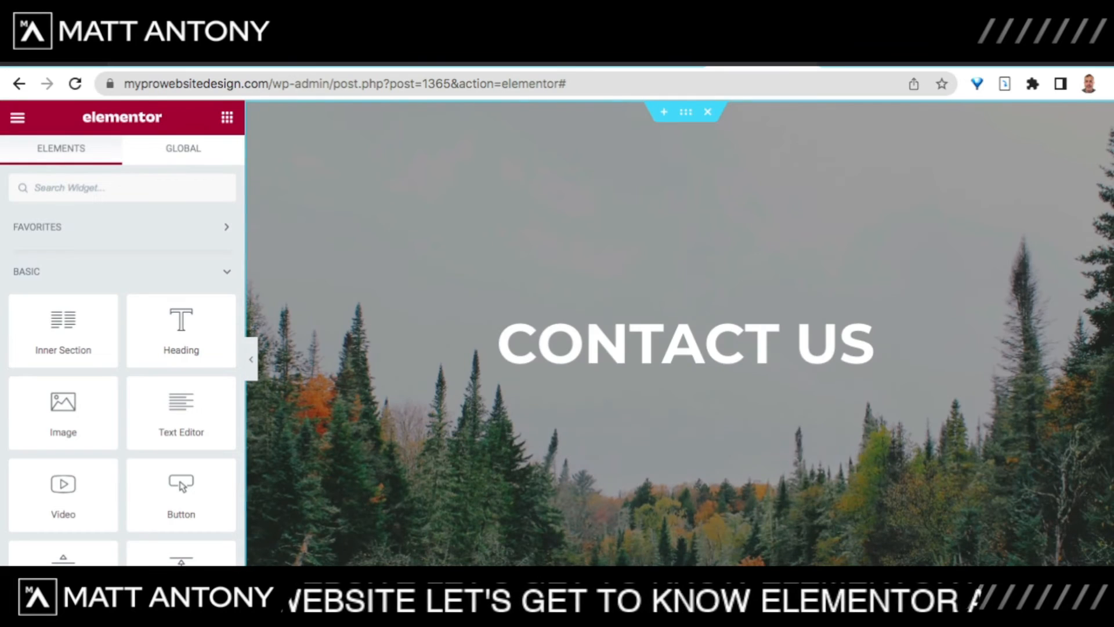
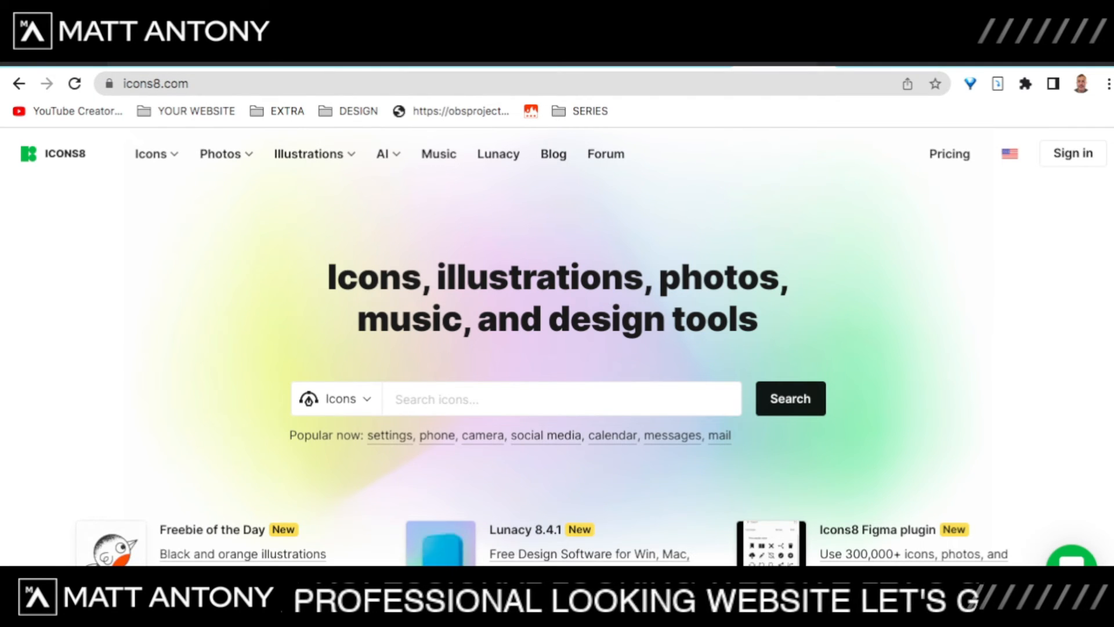
# Step: Search Icons8 for 'nature' icons
pyautogui.scroll(-2, 557, 347)
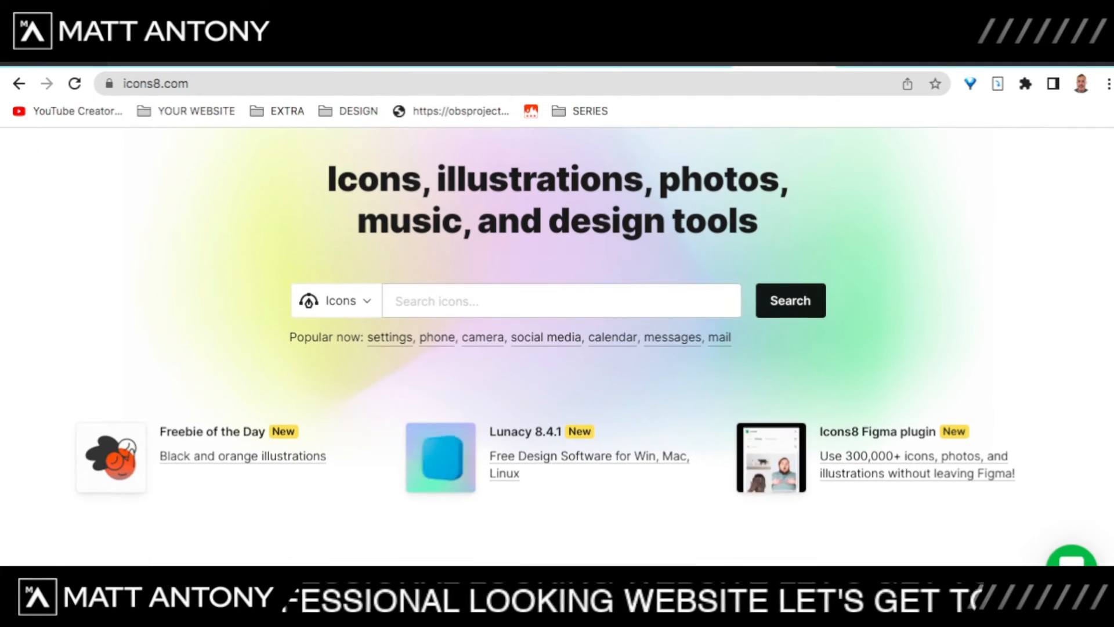
pyautogui.click(562, 301)
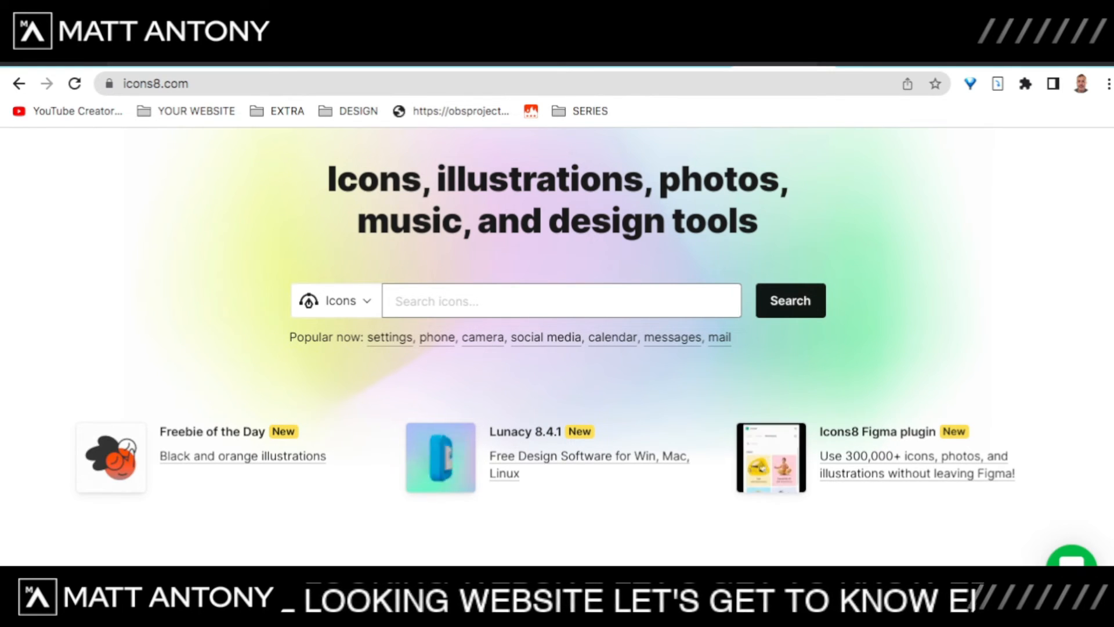
pyautogui.write('nature')
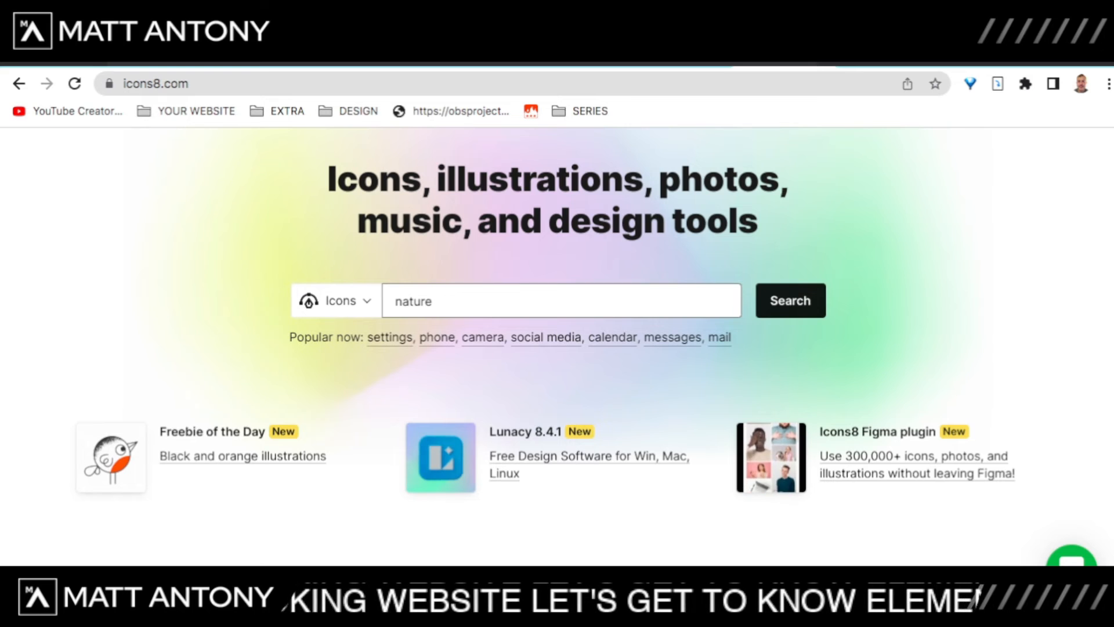
pyautogui.press('Return')
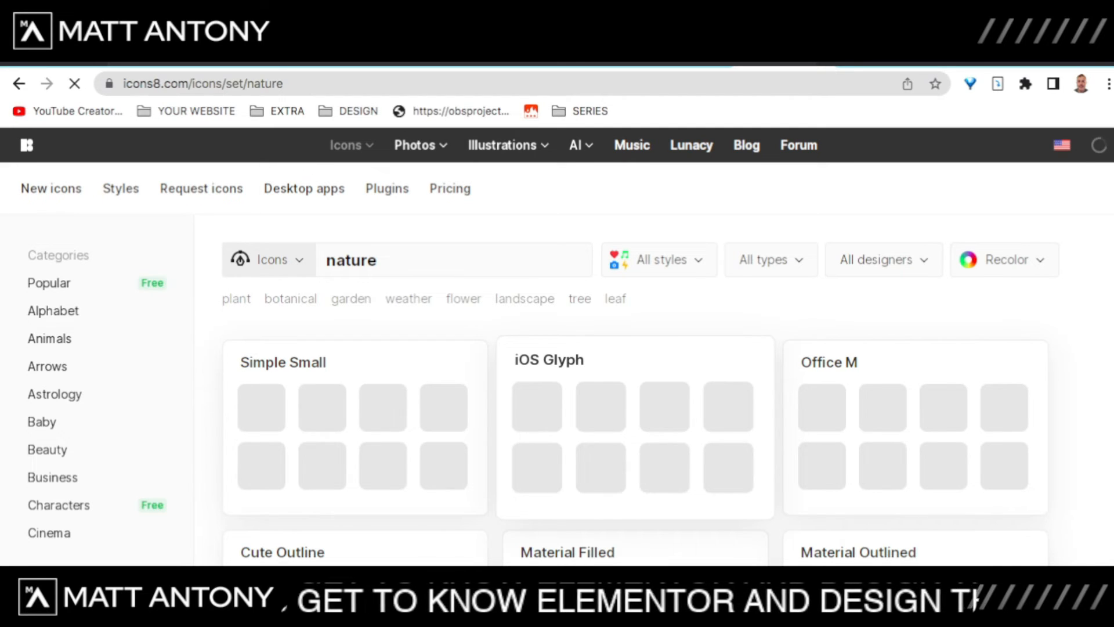
# Step: Browse the nature results' style sets, like Cute Color, Windows 10, Pastel and Color Hand Drawn
pyautogui.scroll(-1, 98, 357)
pyautogui.scroll(-1, 98, 406)
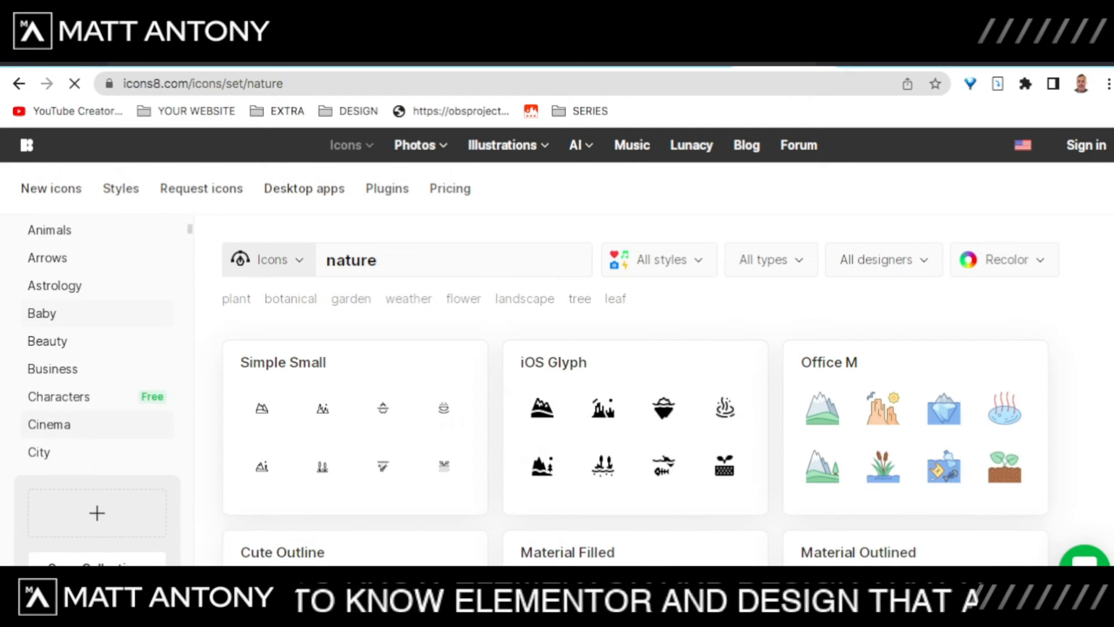
pyautogui.scroll(-5, 97, 406)
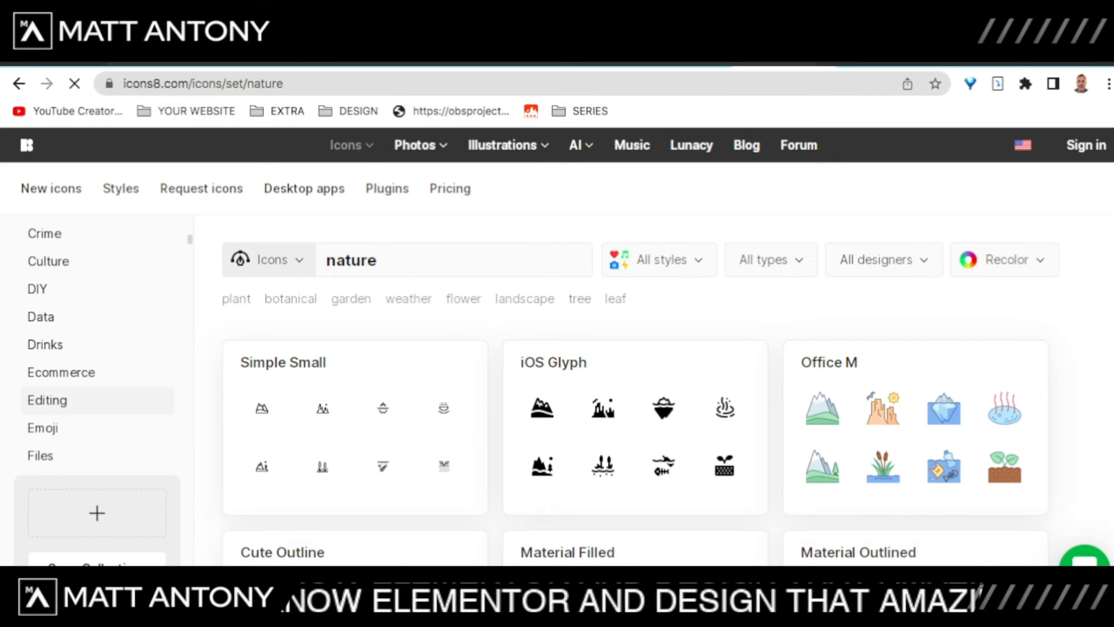
pyautogui.scroll(-3, 97, 406)
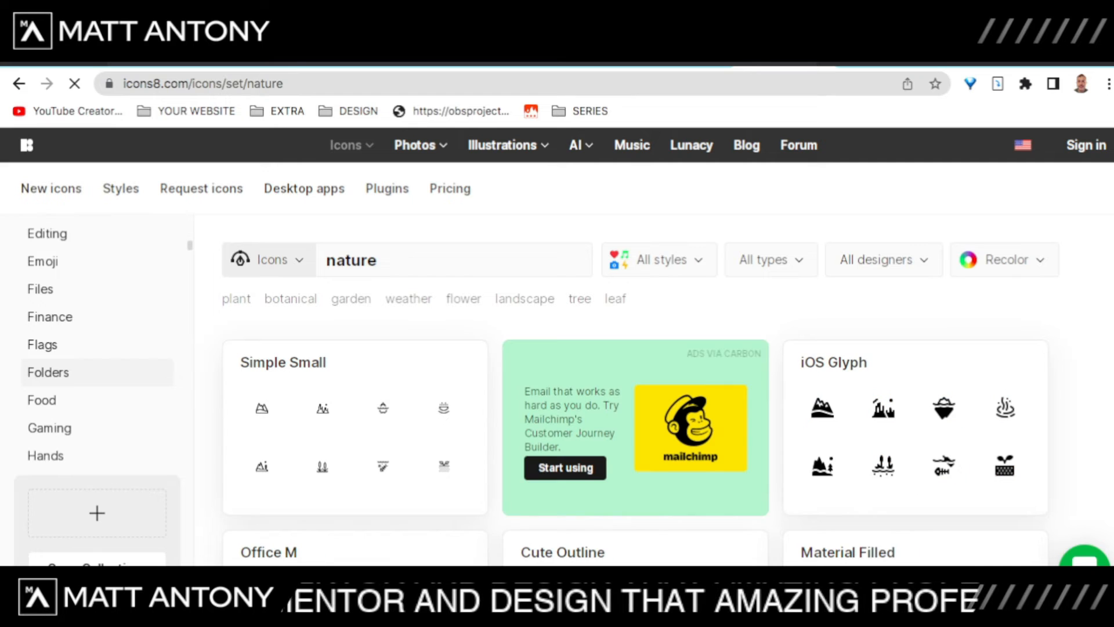
pyautogui.scroll(7, 98, 348)
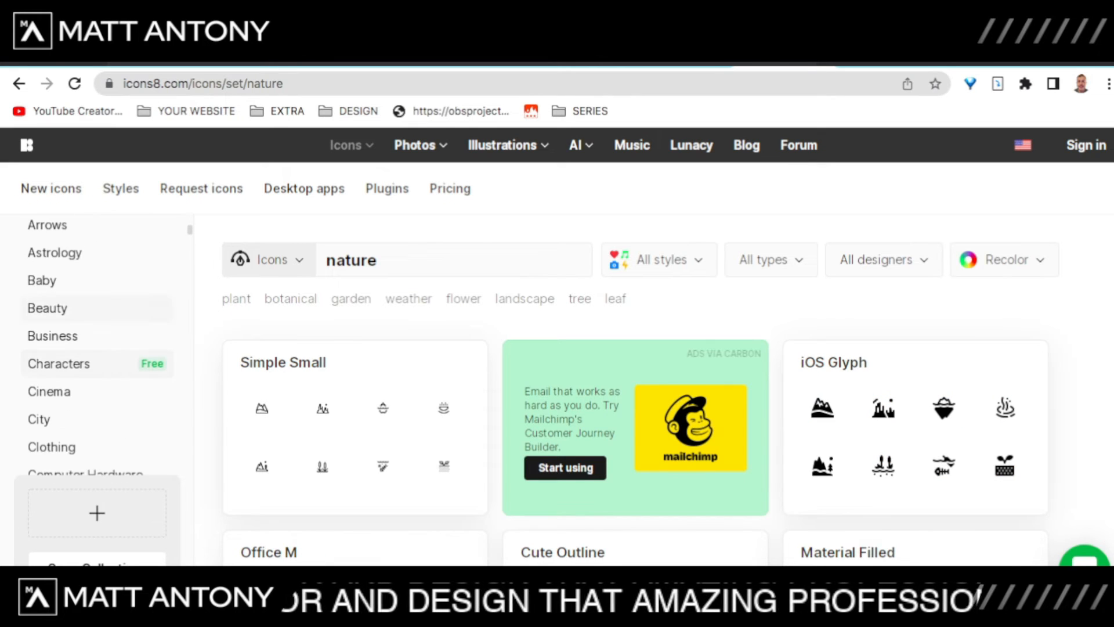
pyautogui.scroll(-2, 354, 406)
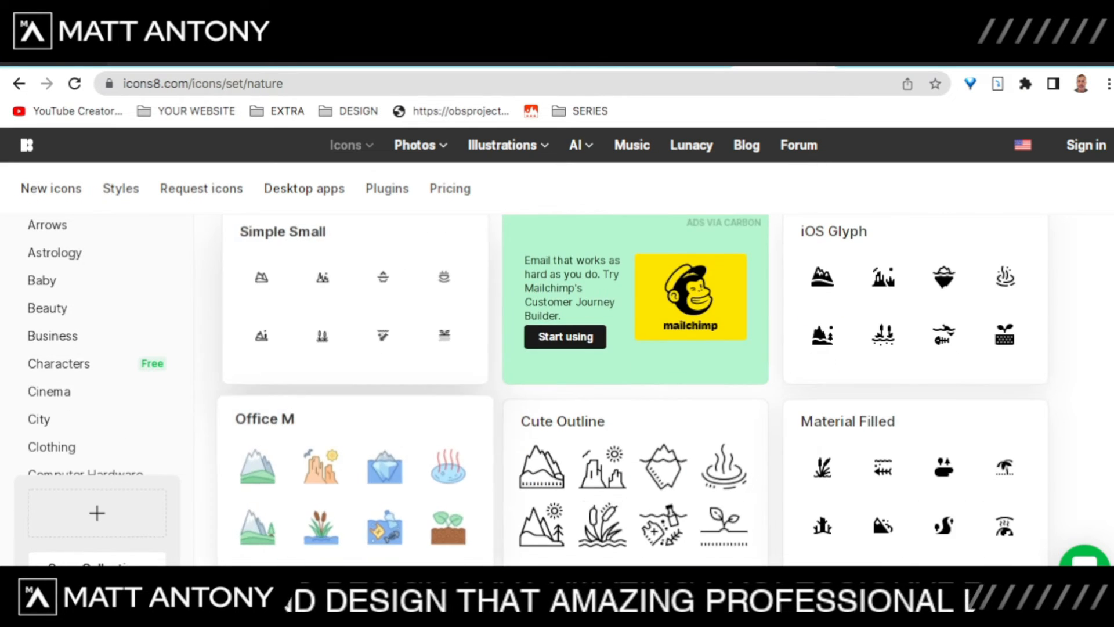
pyautogui.scroll(3, 581, 452)
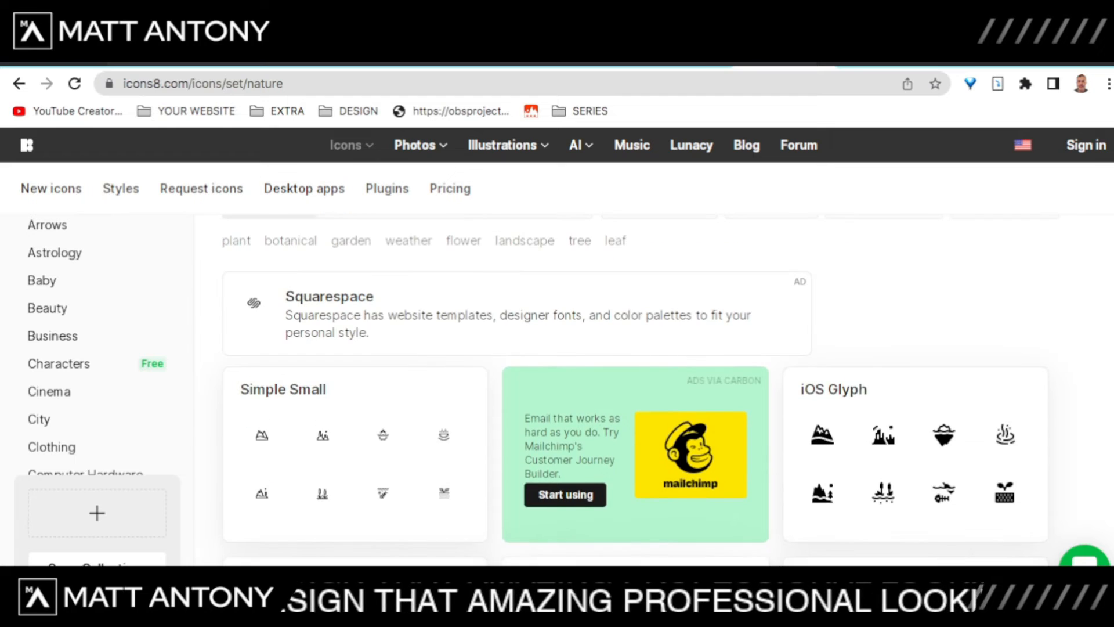
pyautogui.scroll(-4, 360, 429)
pyautogui.scroll(-5, 354, 348)
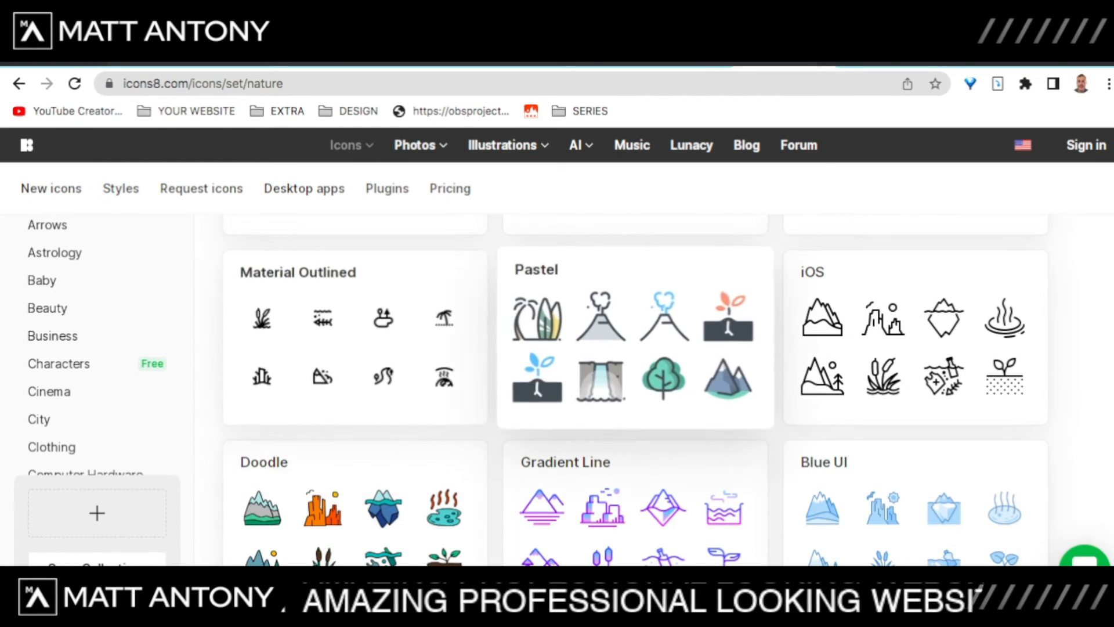
pyautogui.scroll(-10, 638, 388)
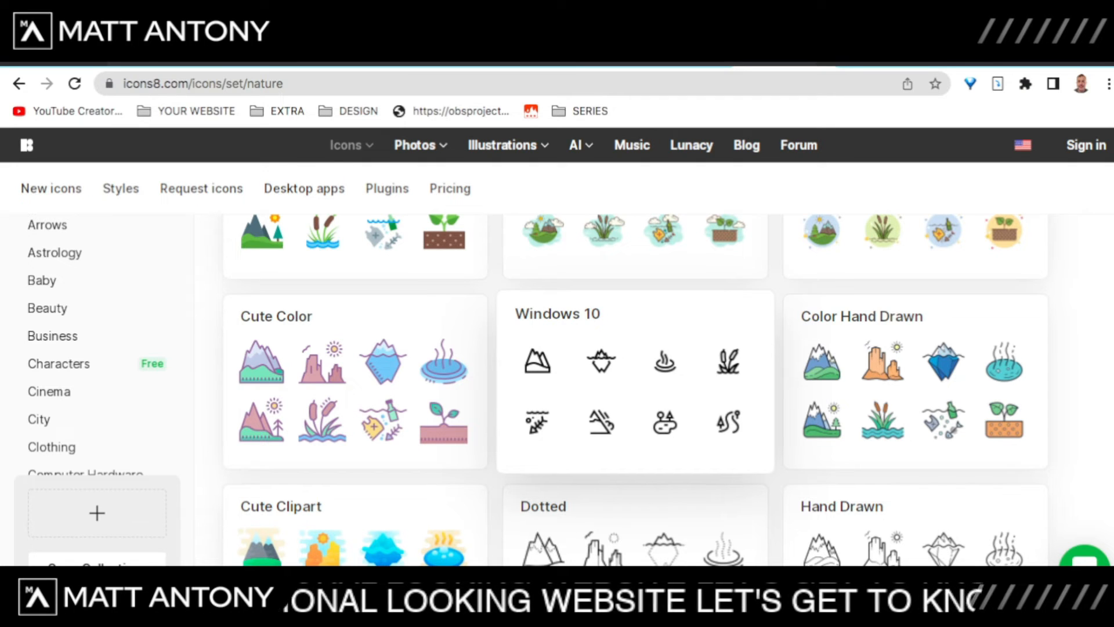
# Step: Open the Windows 10 nature icon set and browse its icons
pyautogui.click(636, 371)
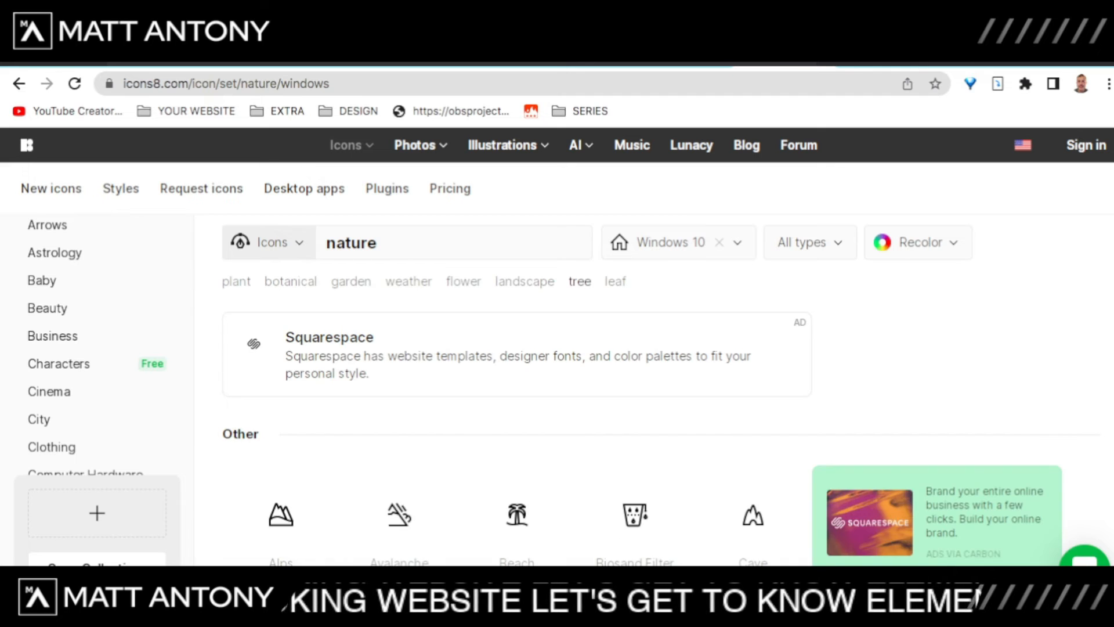
pyautogui.scroll(-5, 580, 283)
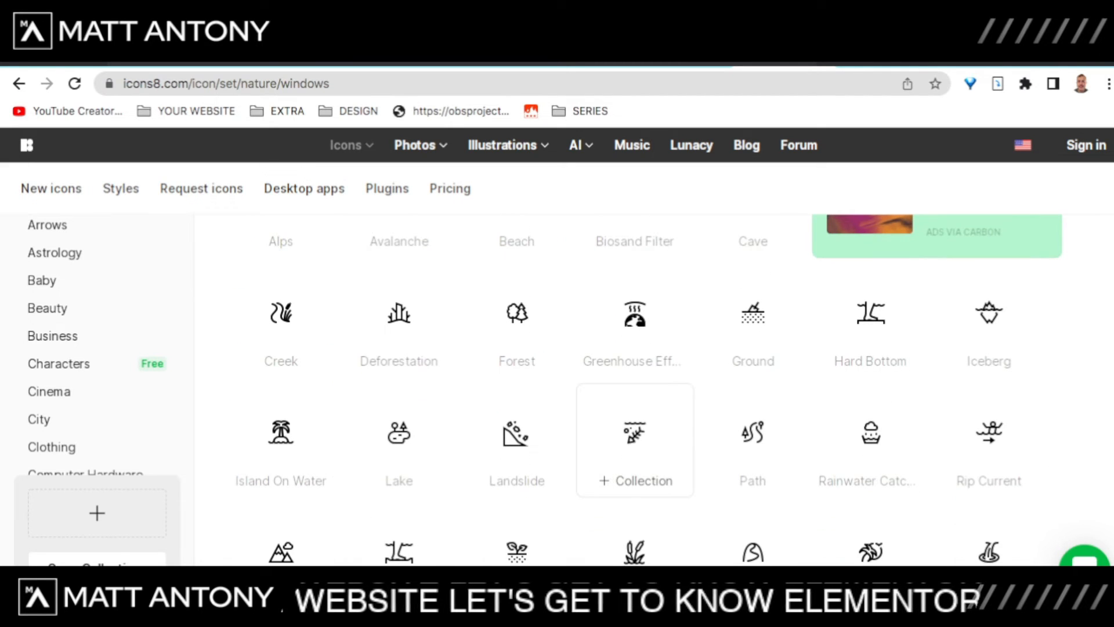
pyautogui.scroll(2, 597, 426)
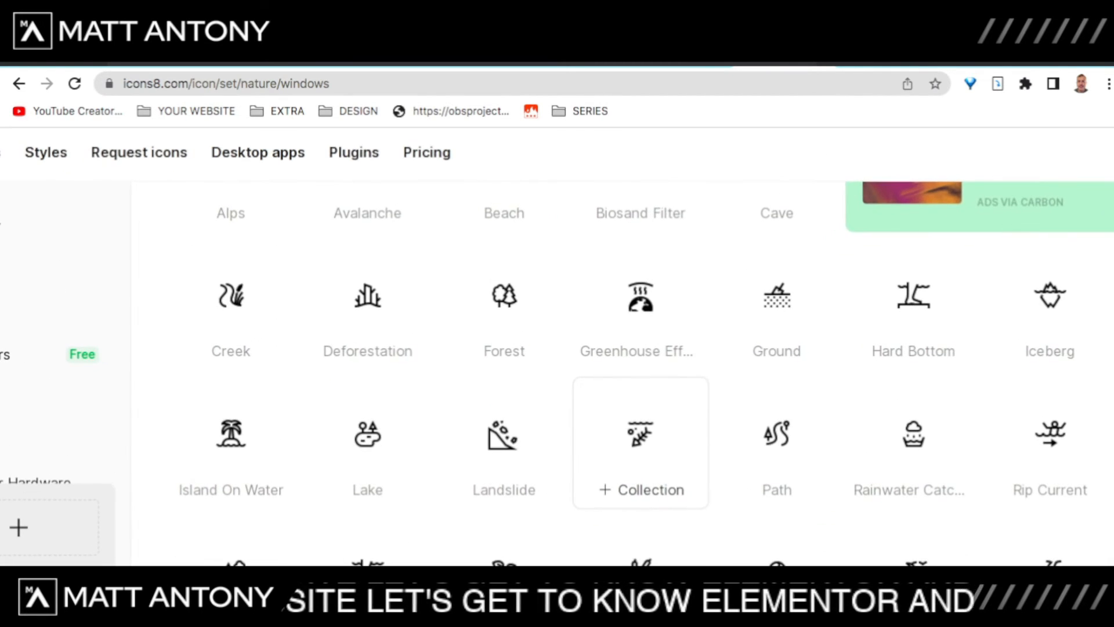
pyautogui.scroll(-2, 598, 427)
pyautogui.scroll(-3, 640, 339)
pyautogui.scroll(8, 368, 348)
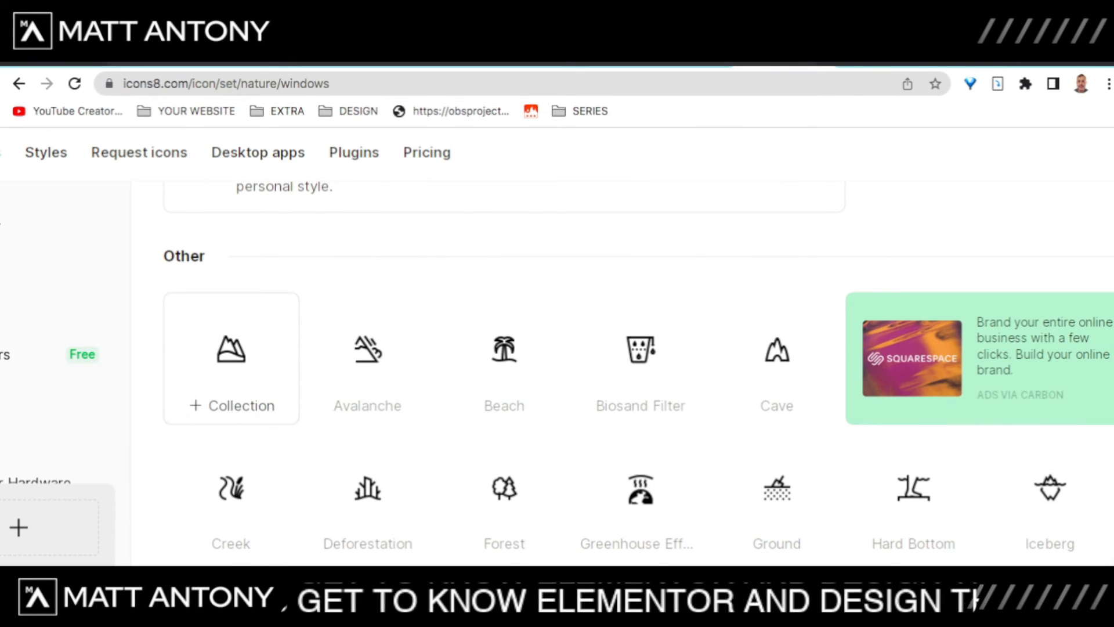
# Step: Preview the Alps icon, then pick the Lake icon and bring up its download options
pyautogui.click(231, 348)
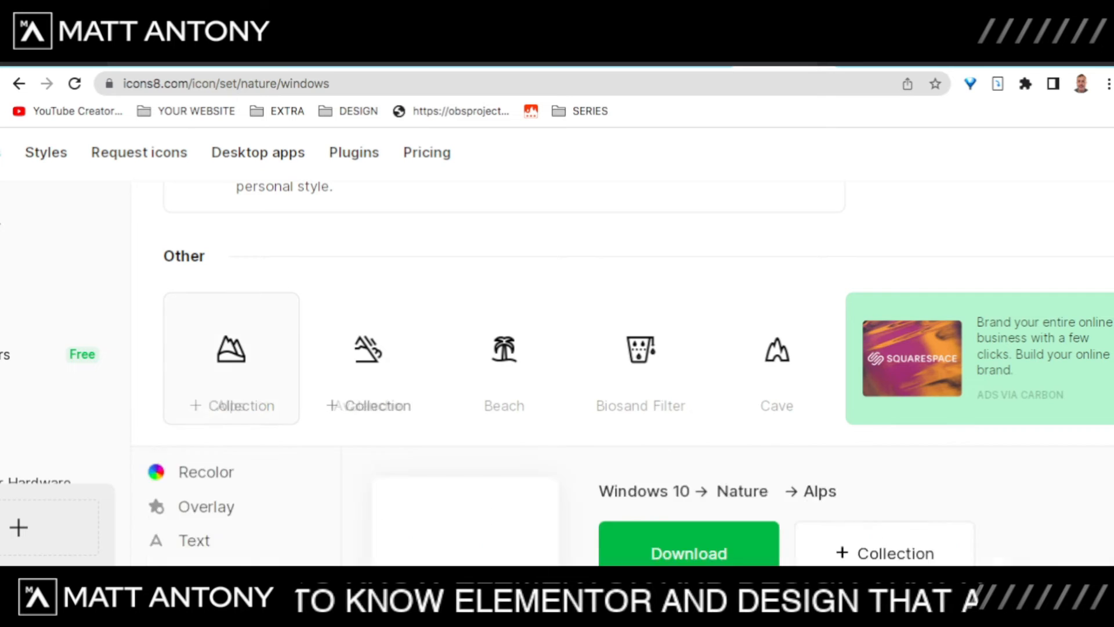
pyautogui.scroll(-5, 641, 482)
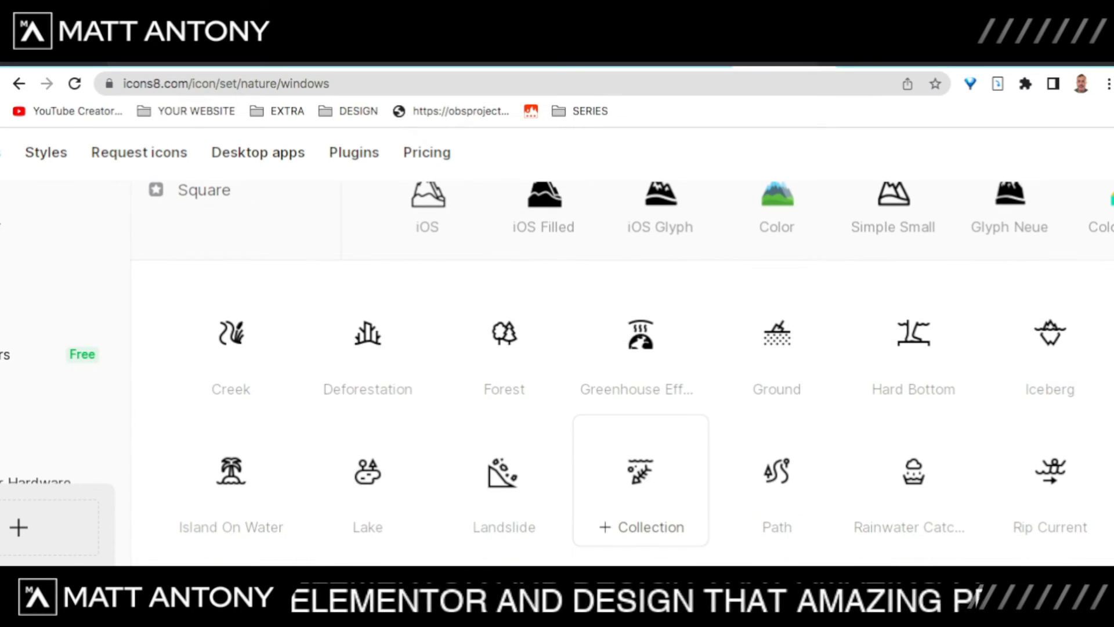
pyautogui.scroll(-4, 641, 481)
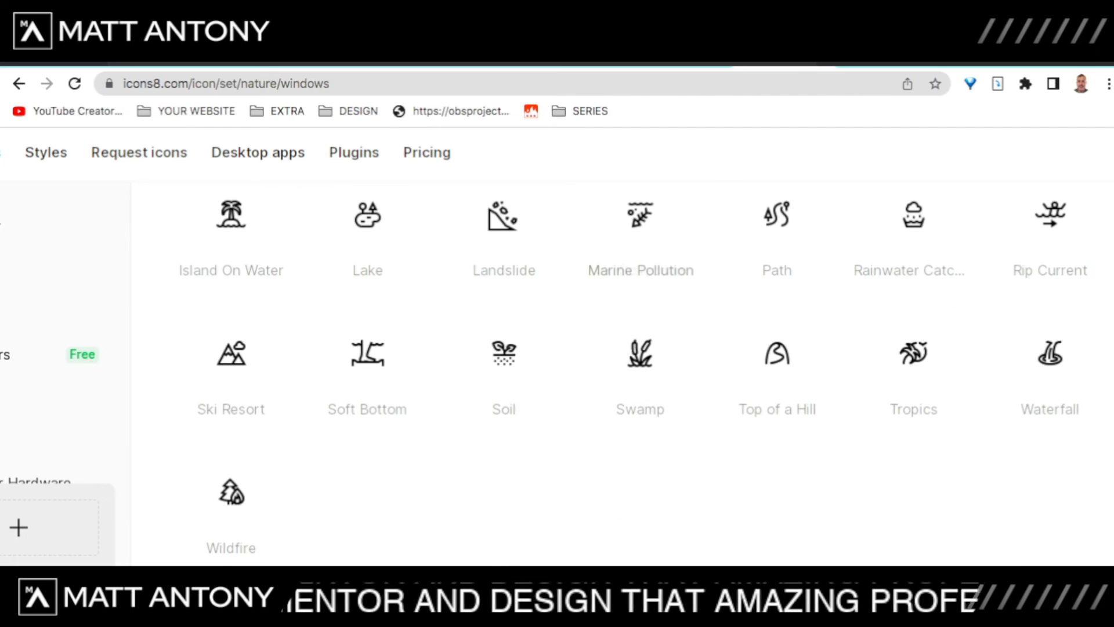
pyautogui.scroll(5, 368, 505)
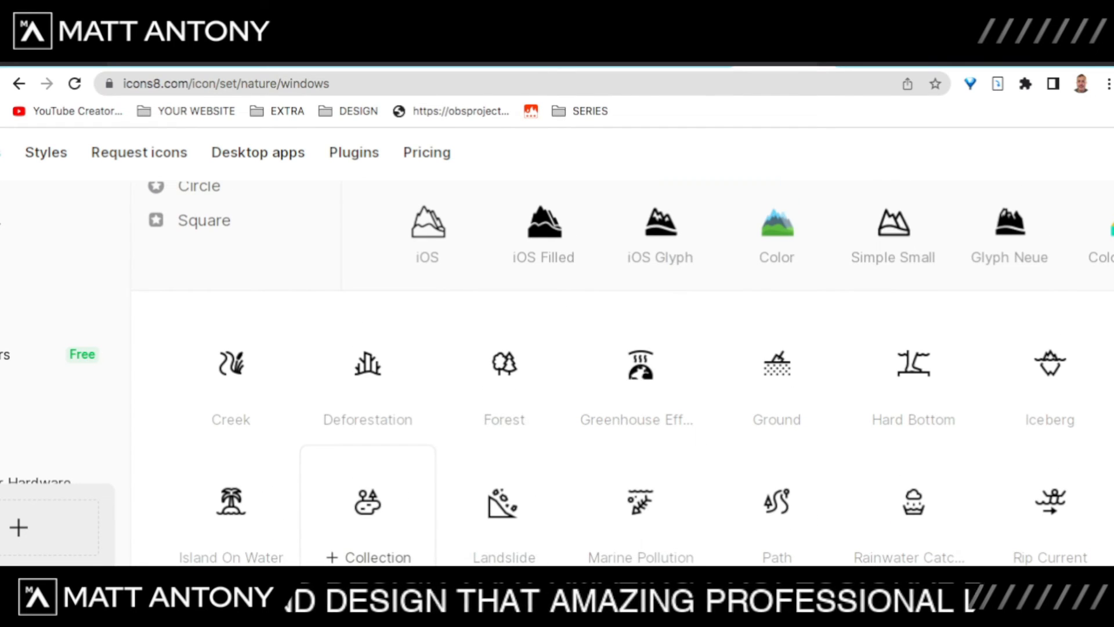
pyautogui.click(368, 502)
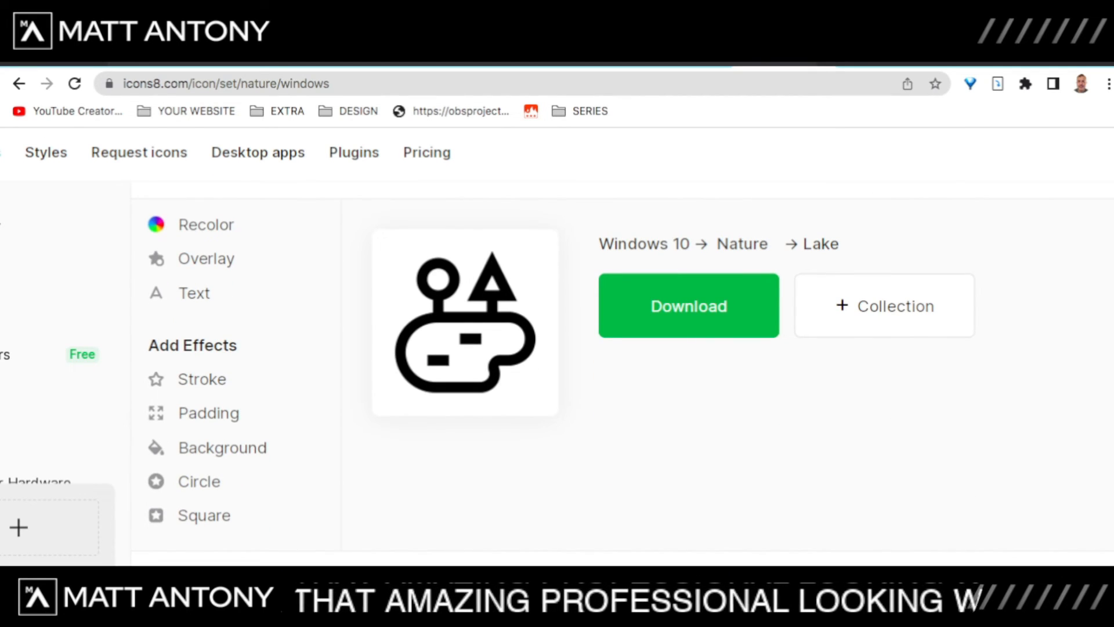
pyautogui.click(689, 306)
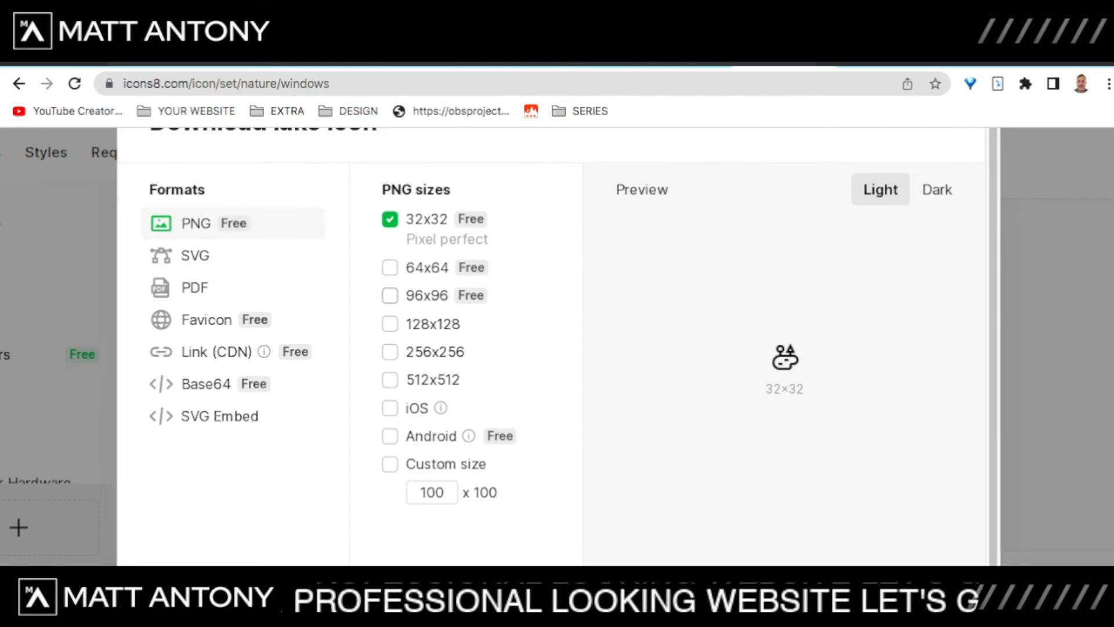
# Step: Set the Lake icon download to 96x96 only, unticking 32x32
pyautogui.click(390, 295)
pyautogui.click(390, 219)
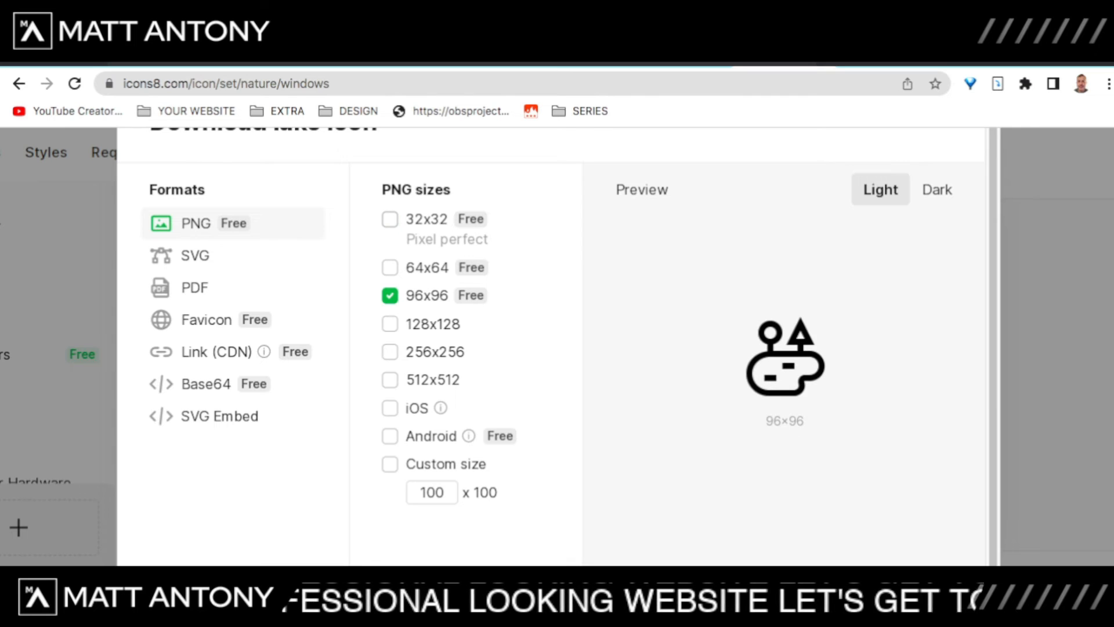
pyautogui.scroll(-1, 551, 346)
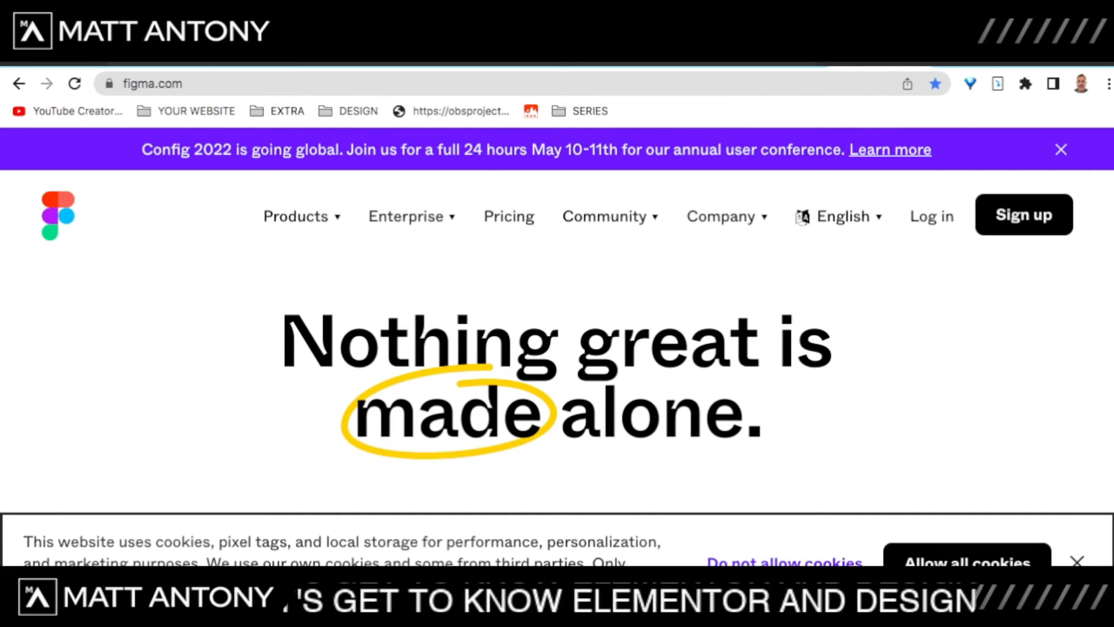
# Step: Log in to Figma and create a new blank Untitled design file
pyautogui.click(1025, 215)
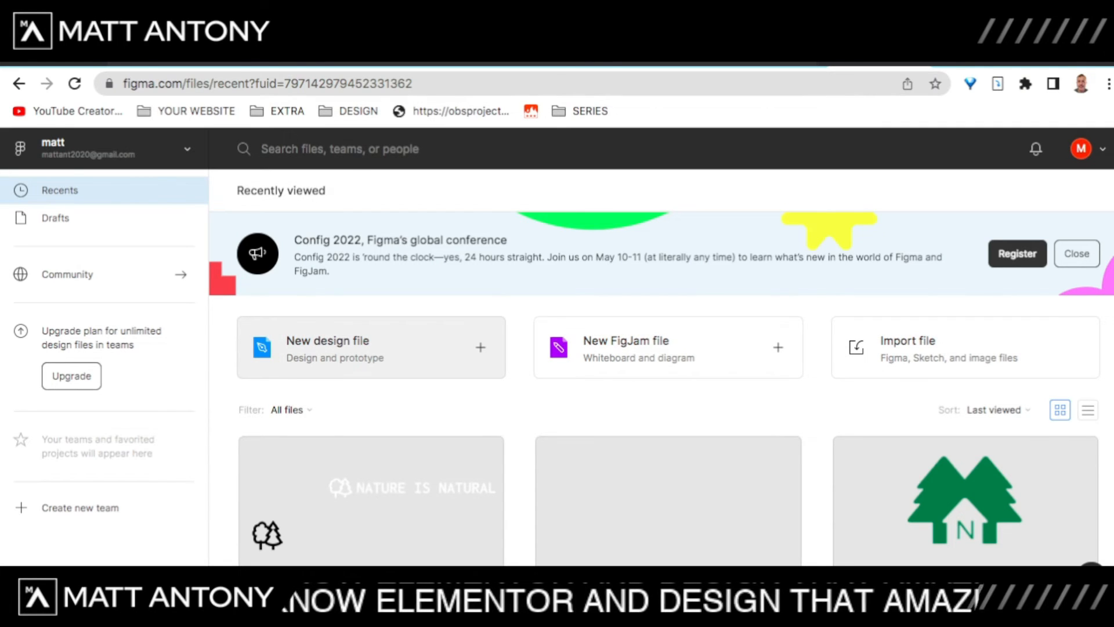
pyautogui.click(372, 347)
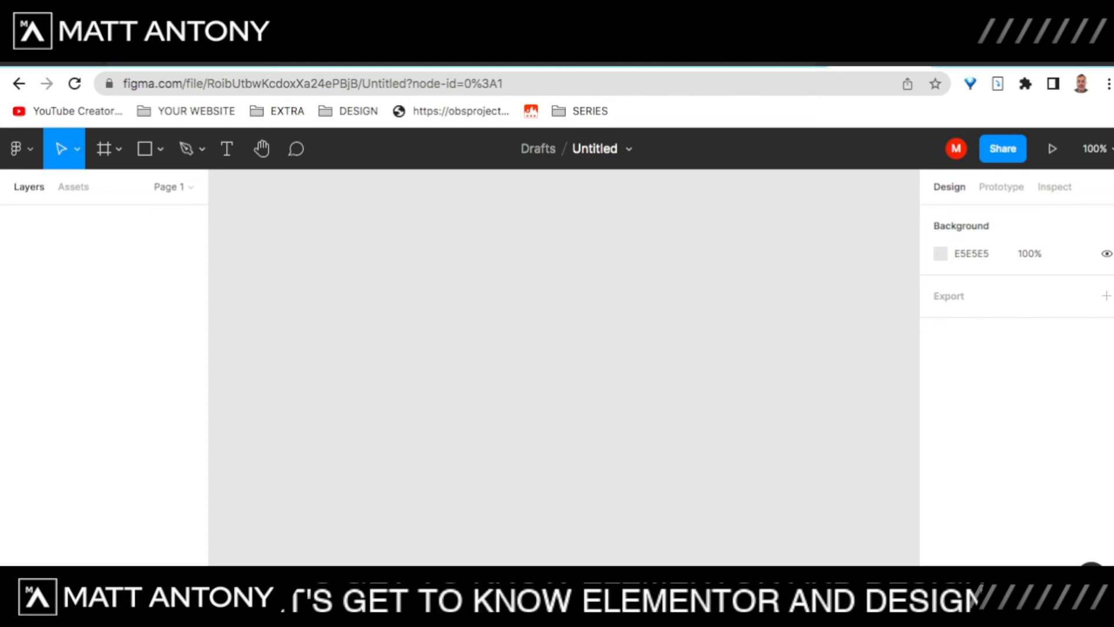
pyautogui.click(21, 148)
pyautogui.moveTo(87, 282)
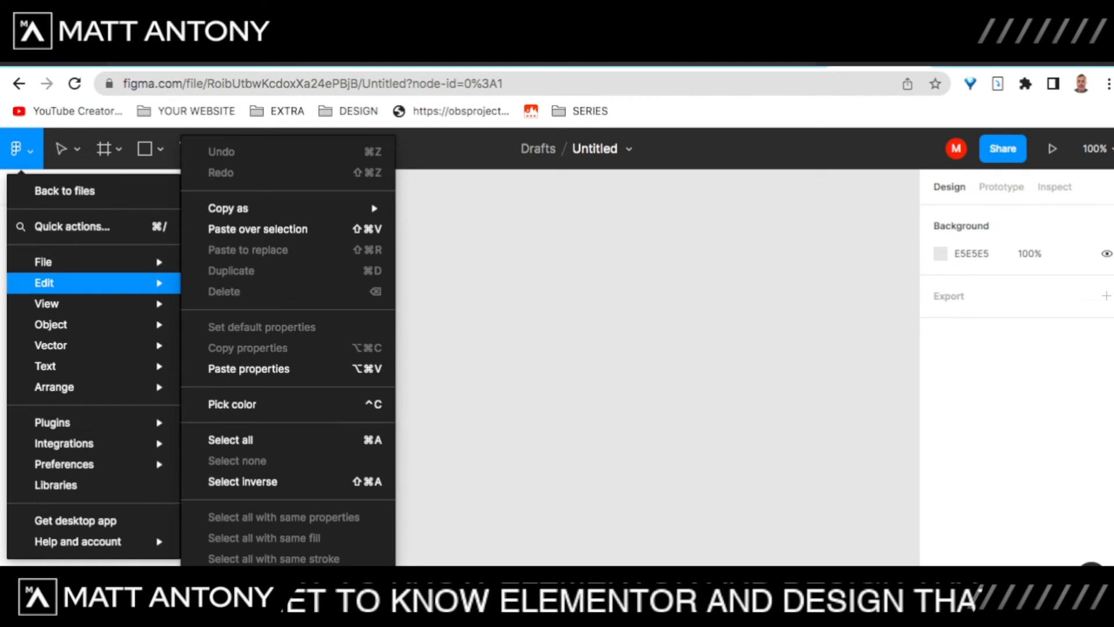
pyautogui.moveTo(87, 262)
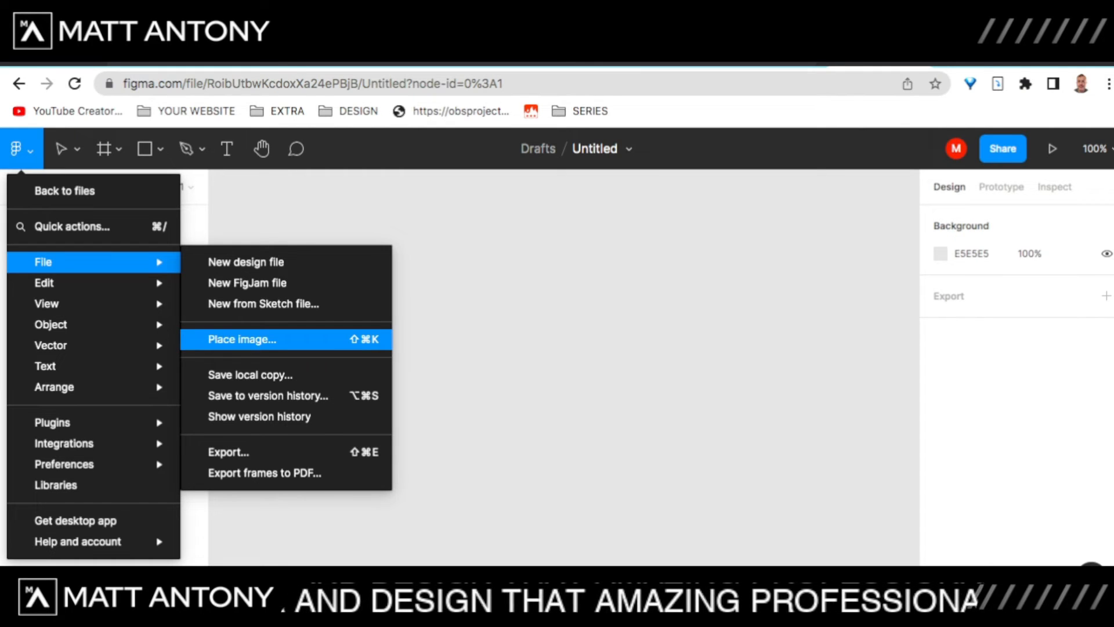
pyautogui.click(242, 339)
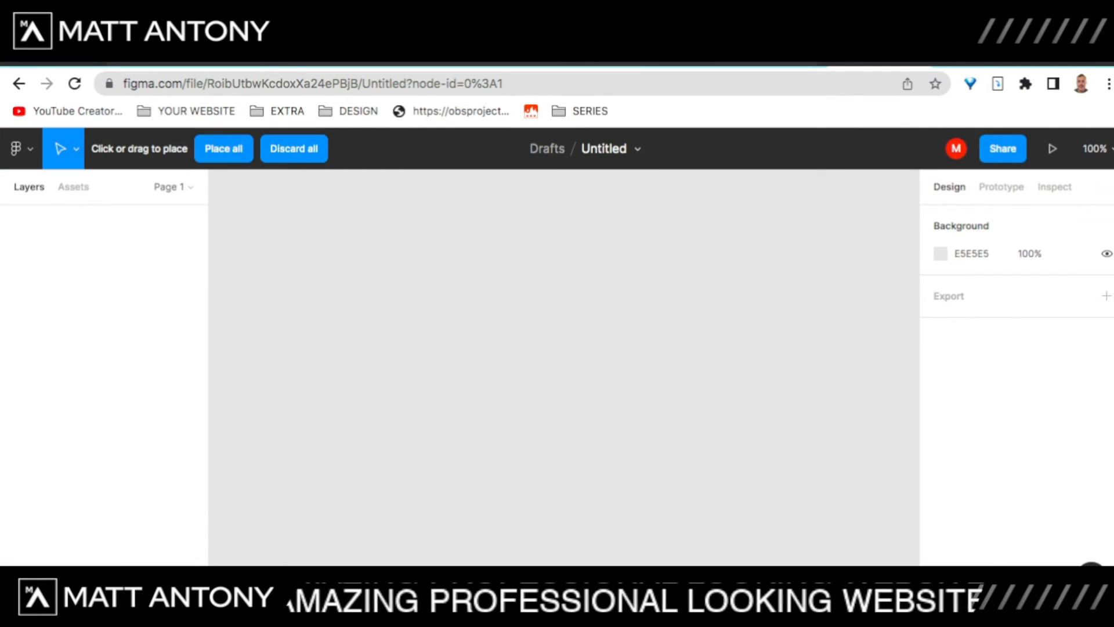
pyautogui.click(408, 273)
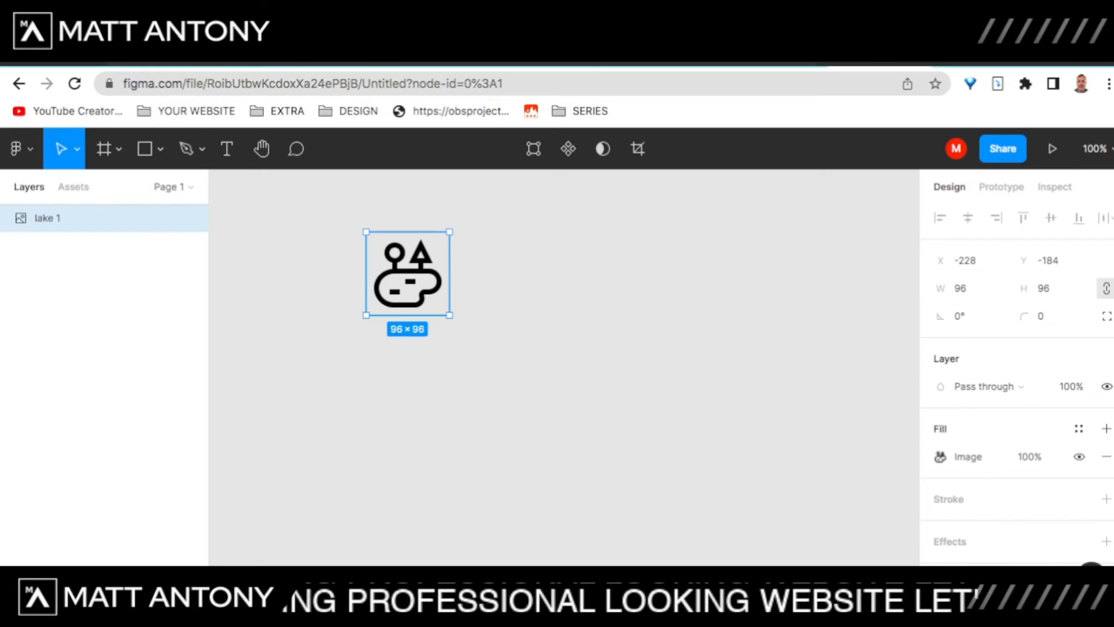
pyautogui.scroll(5, 428, 308)
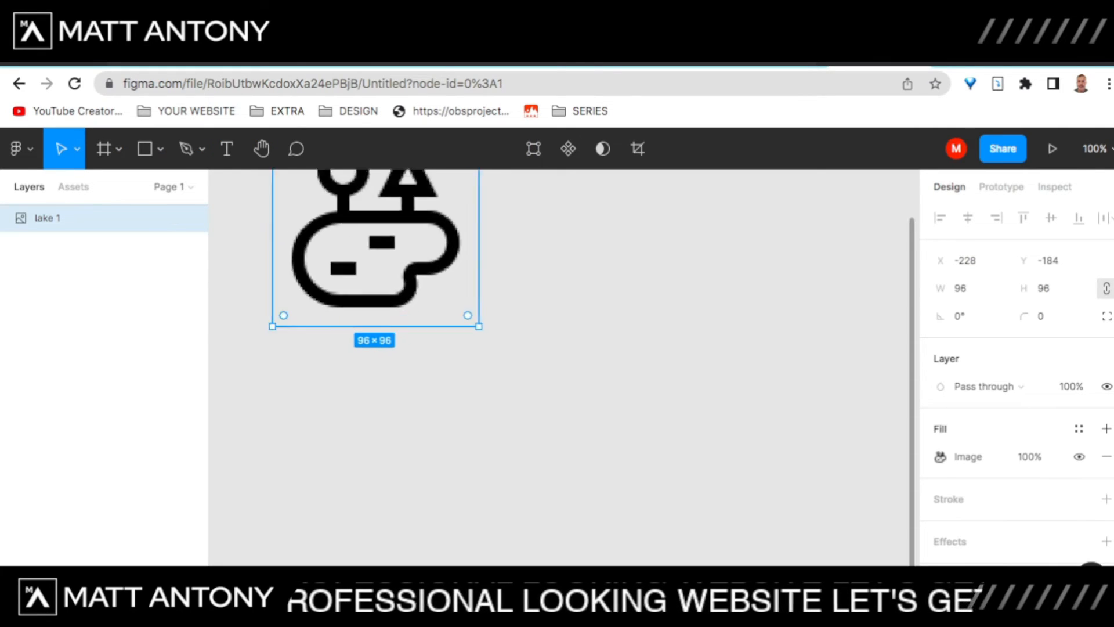
pyautogui.scroll(2, 429, 308)
pyautogui.hscroll(-2, 429, 308)
pyautogui.scroll(1, 428, 310)
pyautogui.scroll(-2, 427, 310)
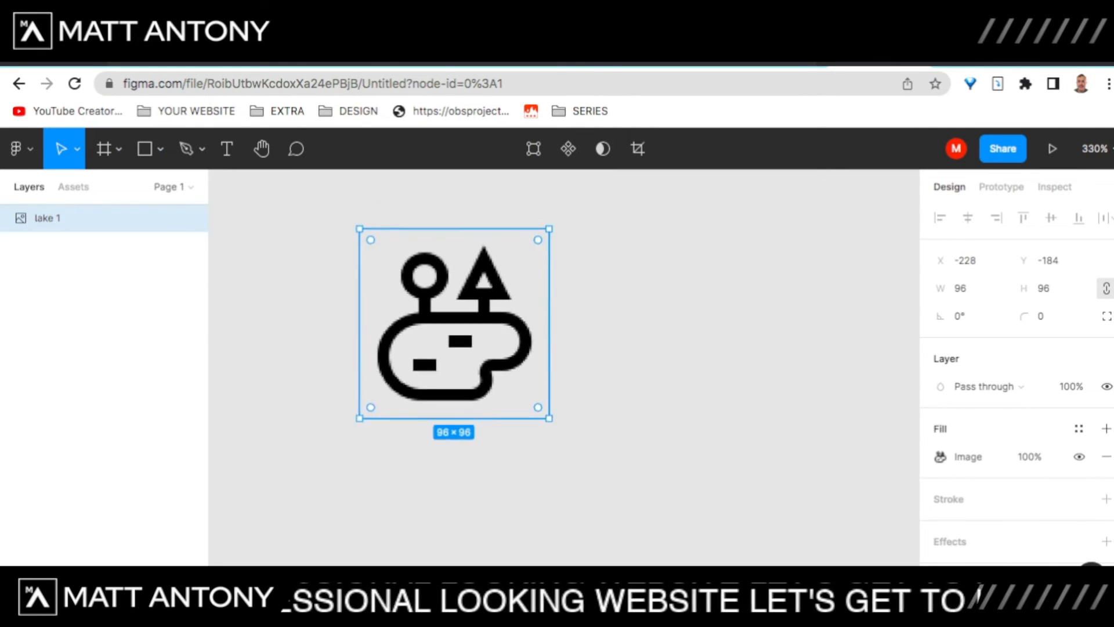
pyautogui.scroll(5, 428, 310)
pyautogui.scroll(-6, 490, 348)
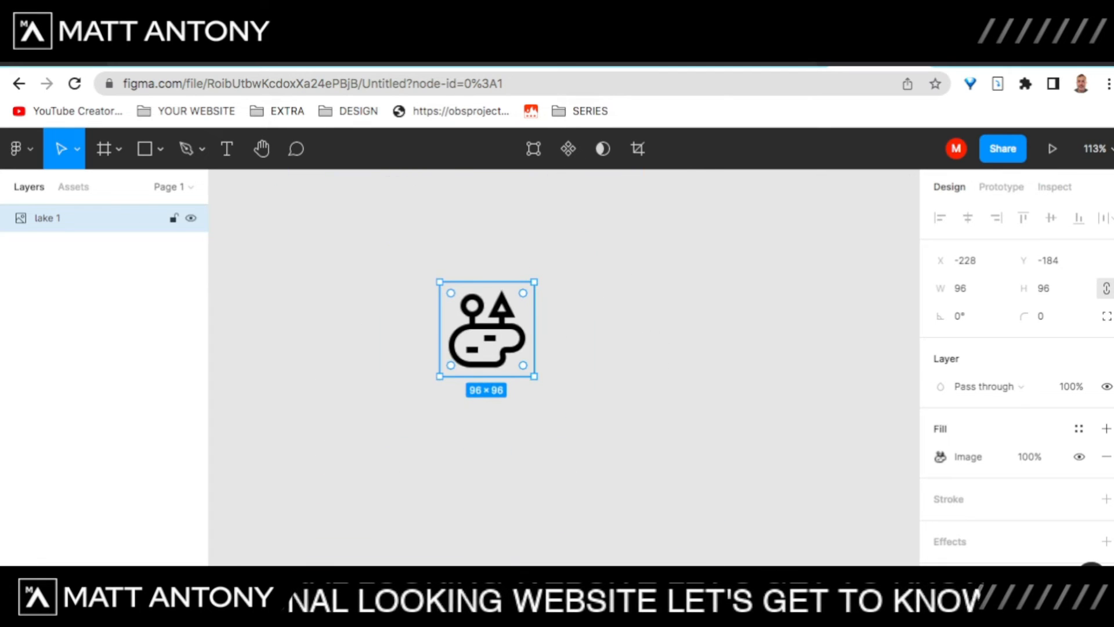
pyautogui.scroll(3, 490, 349)
pyautogui.scroll(-2, 491, 348)
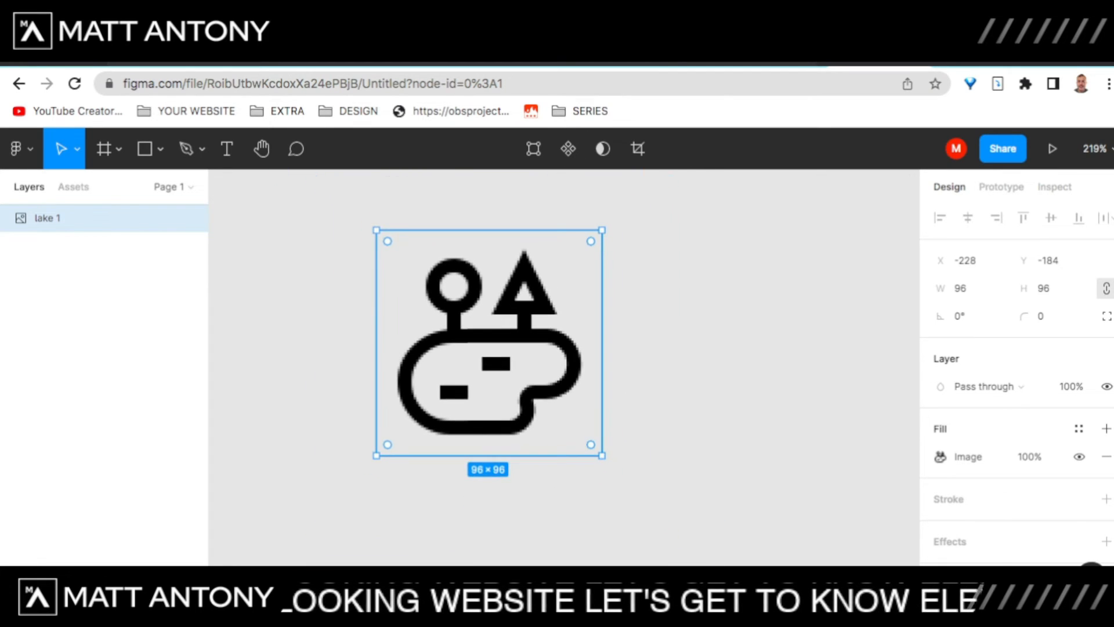
pyautogui.scroll(-2, 553, 358)
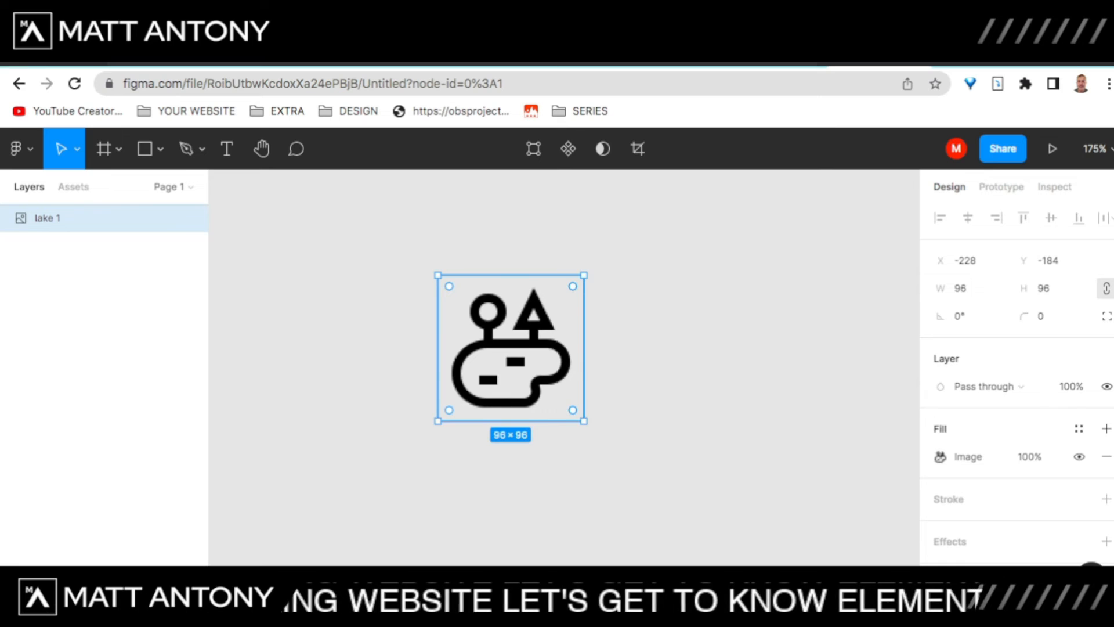
pyautogui.scroll(2, 552, 358)
pyautogui.hscroll(1, 552, 358)
pyautogui.scroll(-2, 569, 363)
pyautogui.scroll(1, 569, 364)
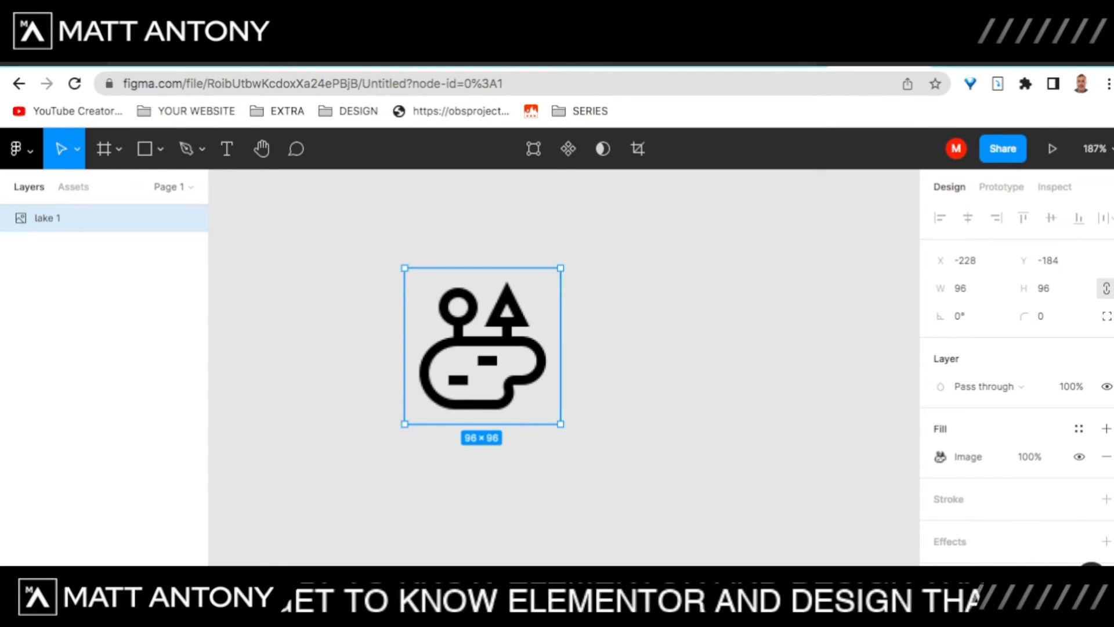
# Step: Search the Figma Community plugins for 'image tracer'
pyautogui.click(20, 149)
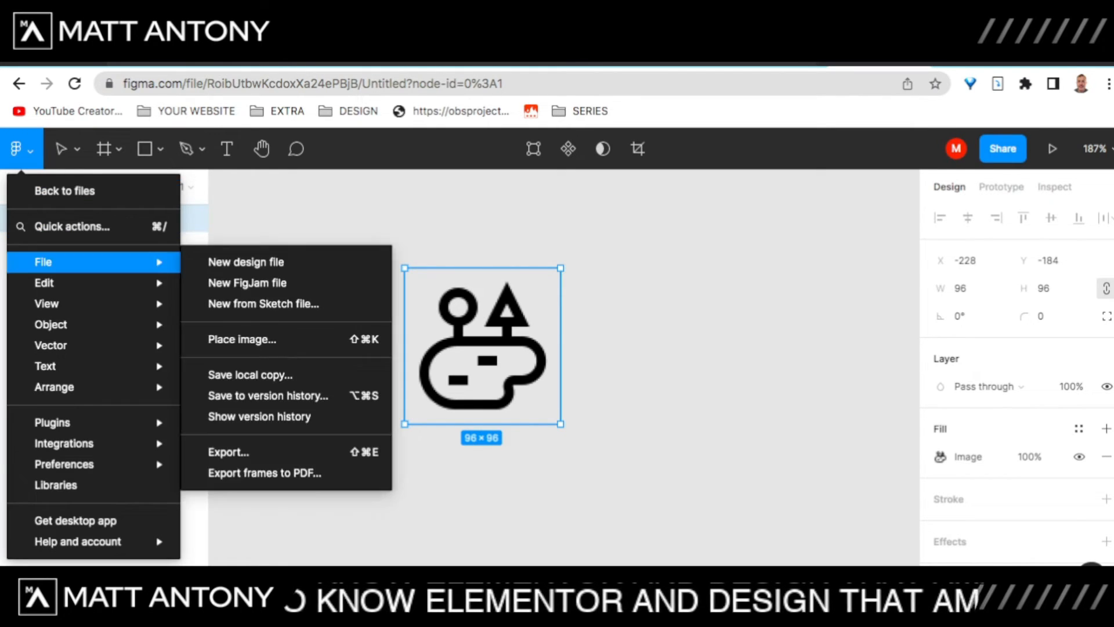
pyautogui.moveTo(87, 283)
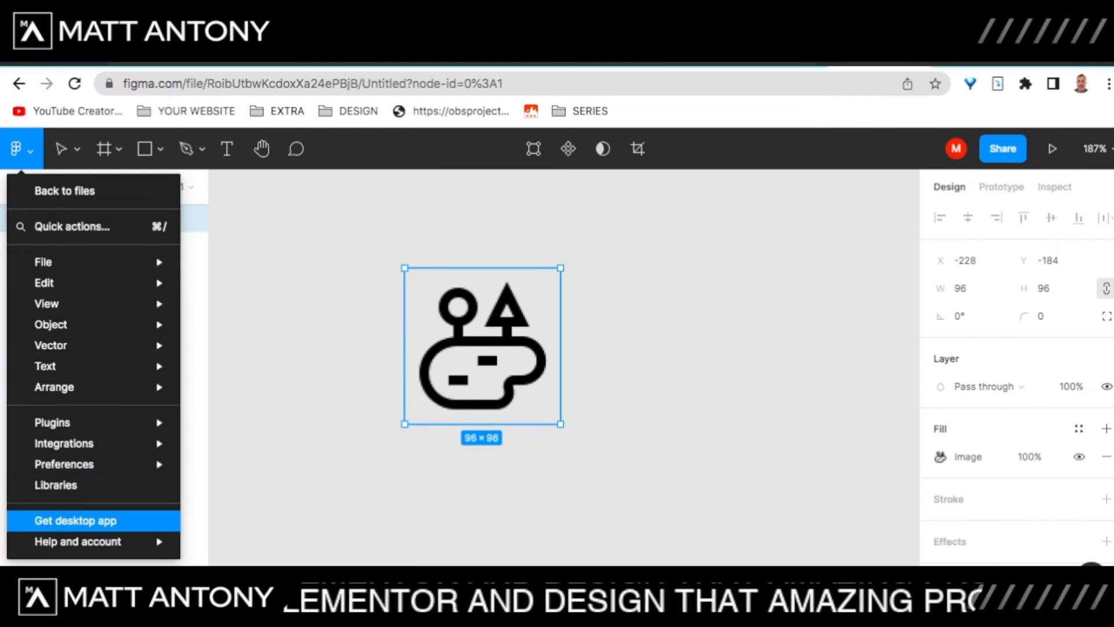
pyautogui.moveTo(87, 443)
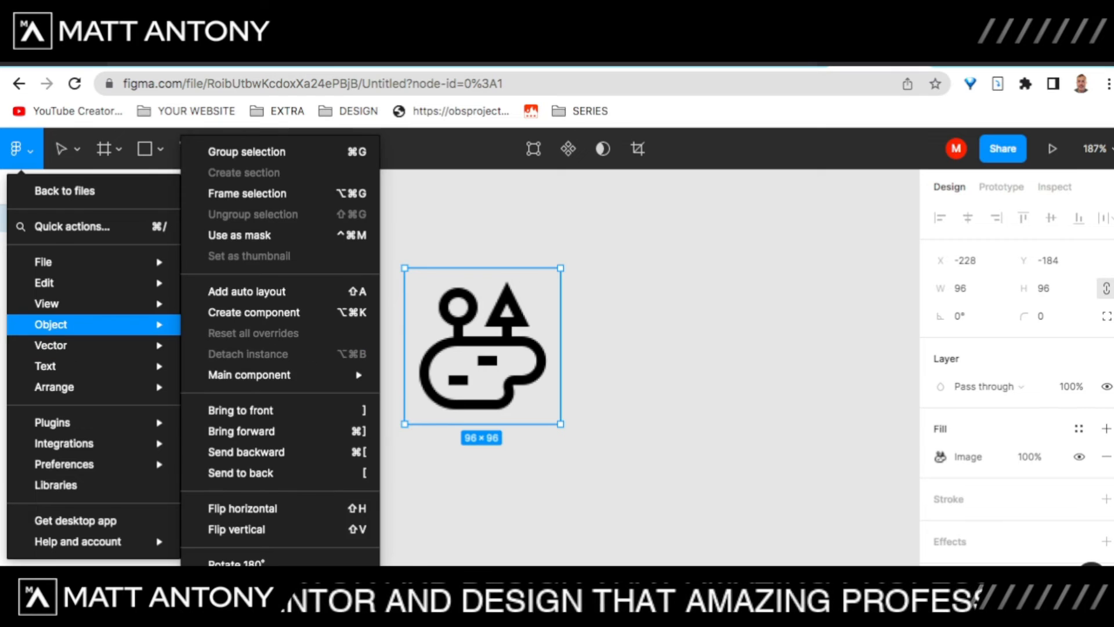
pyautogui.moveTo(87, 262)
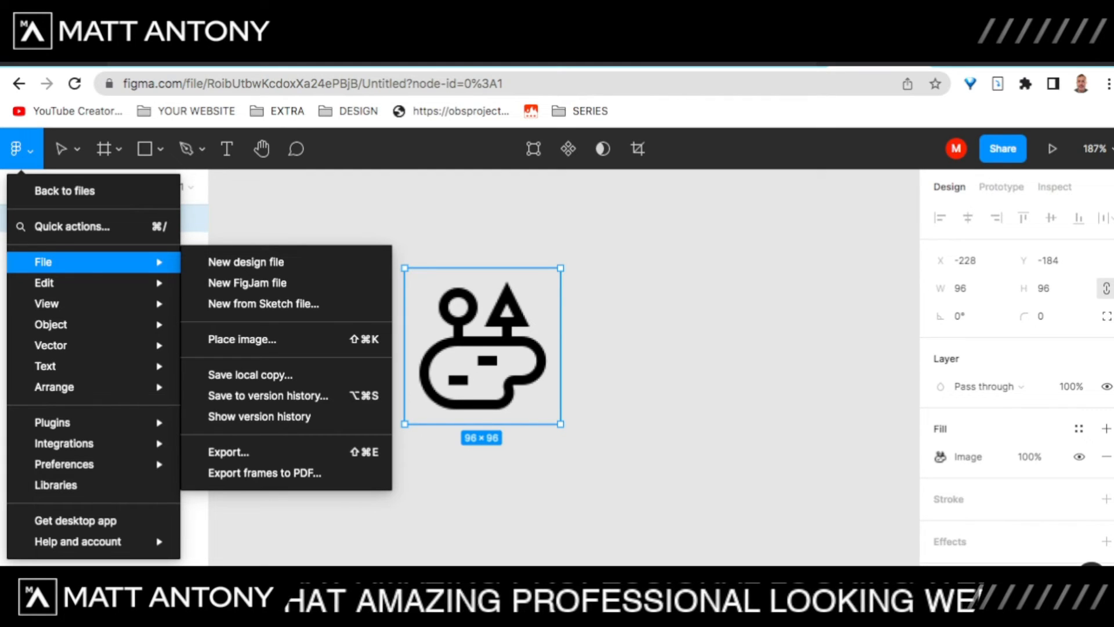
pyautogui.moveTo(87, 423)
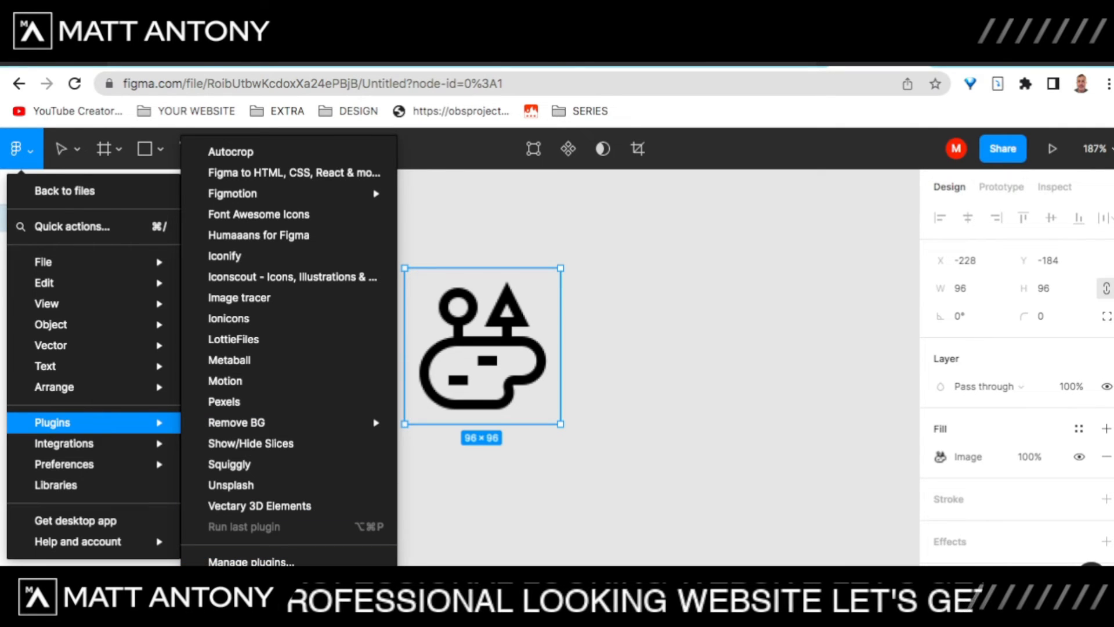
pyautogui.click(272, 583)
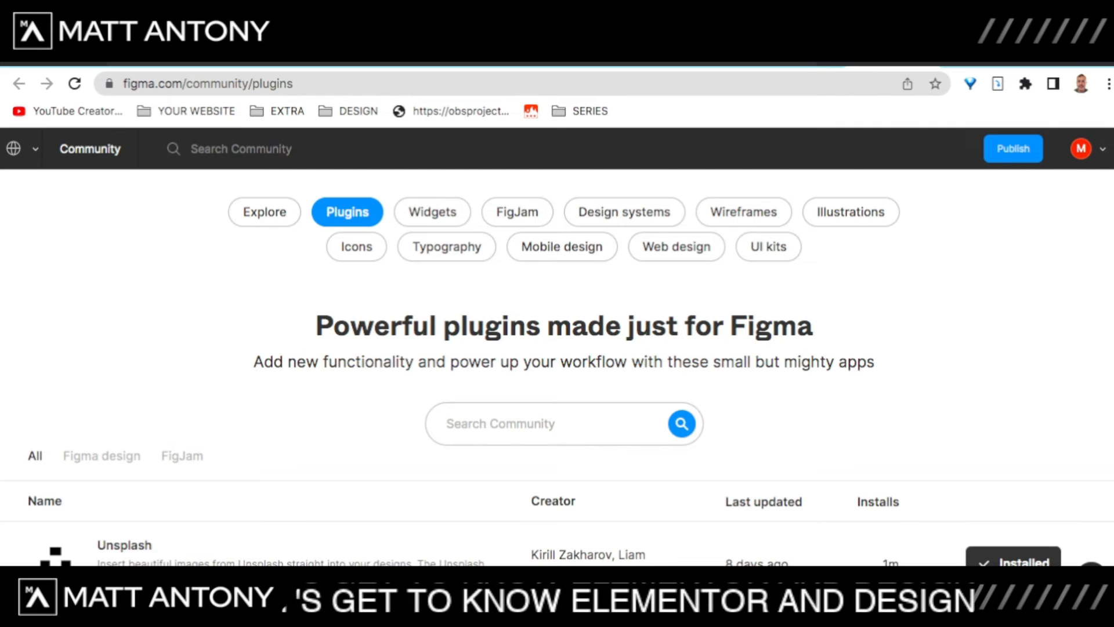
pyautogui.write('i')
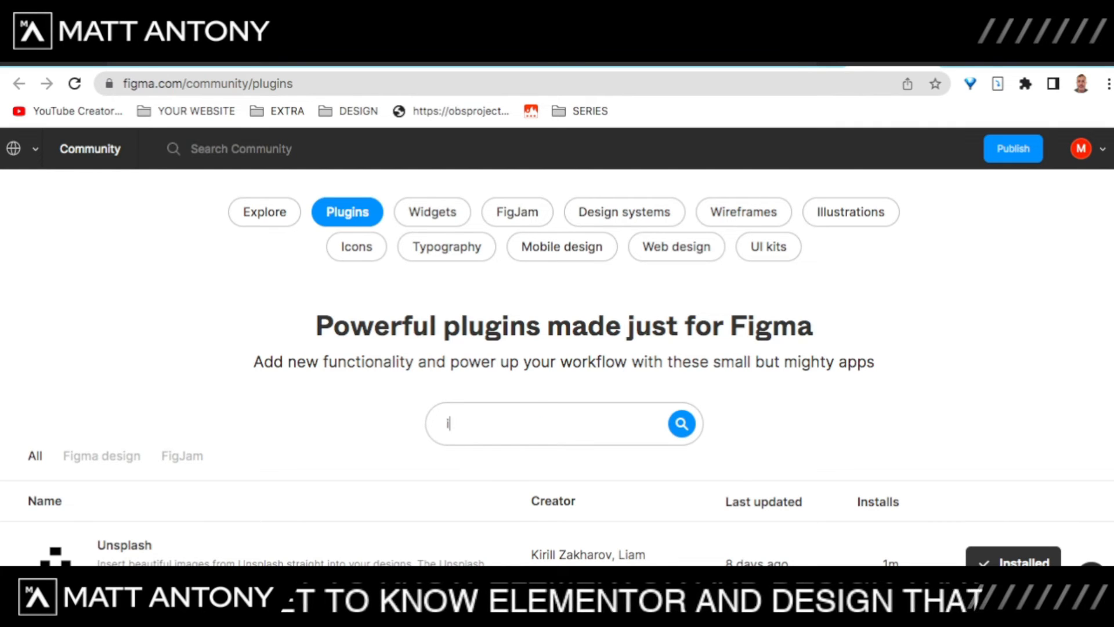
pyautogui.write('mage tr')
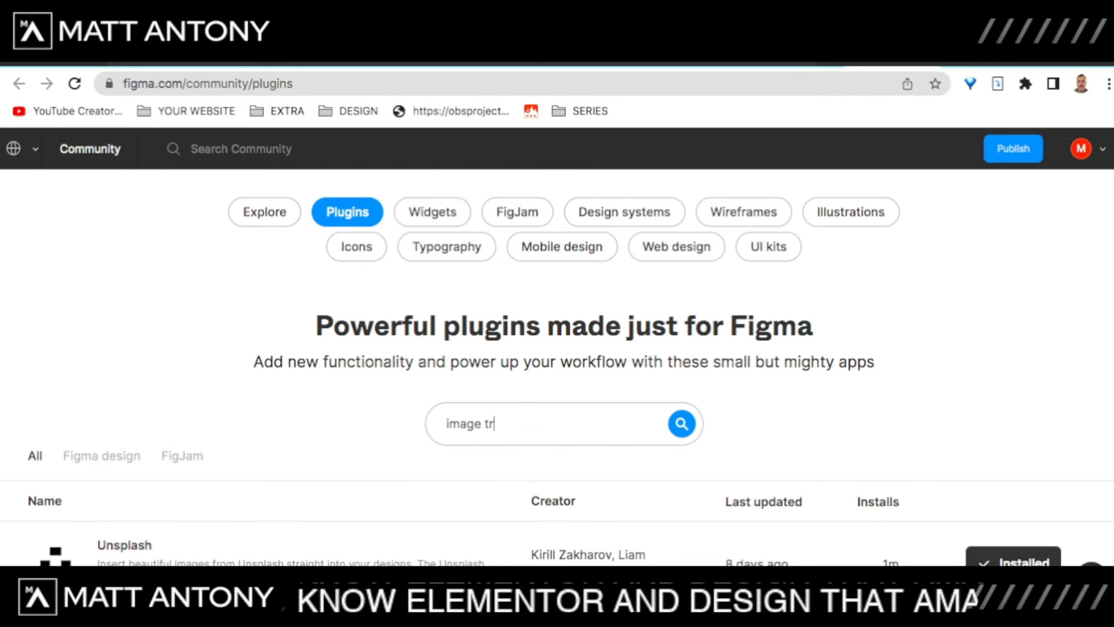
pyautogui.write('acer')
pyautogui.press('Return')
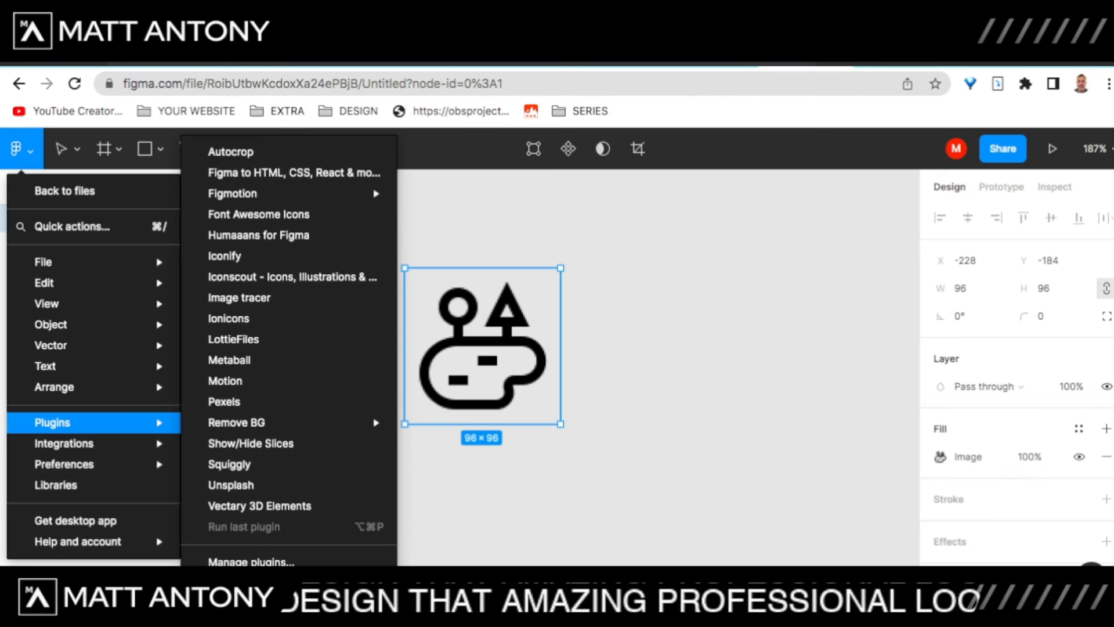
# Step: Run the Image tracer plugin on lake 1 and place the traced vector
pyautogui.press('Escape')
pyautogui.press('Escape')
pyautogui.press('Escape')
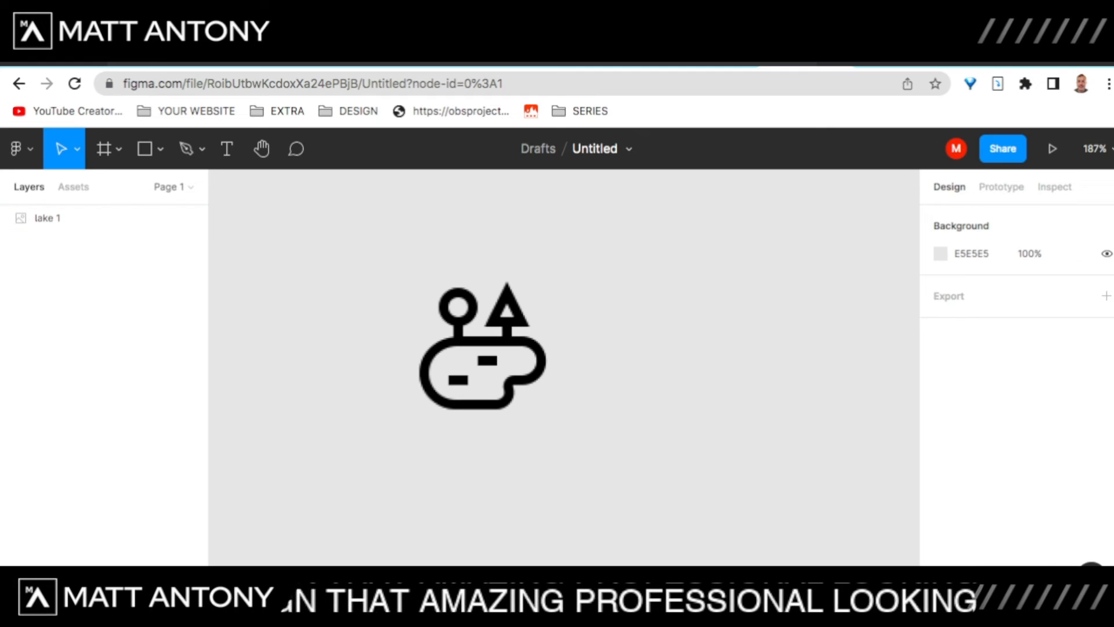
pyautogui.click(483, 347)
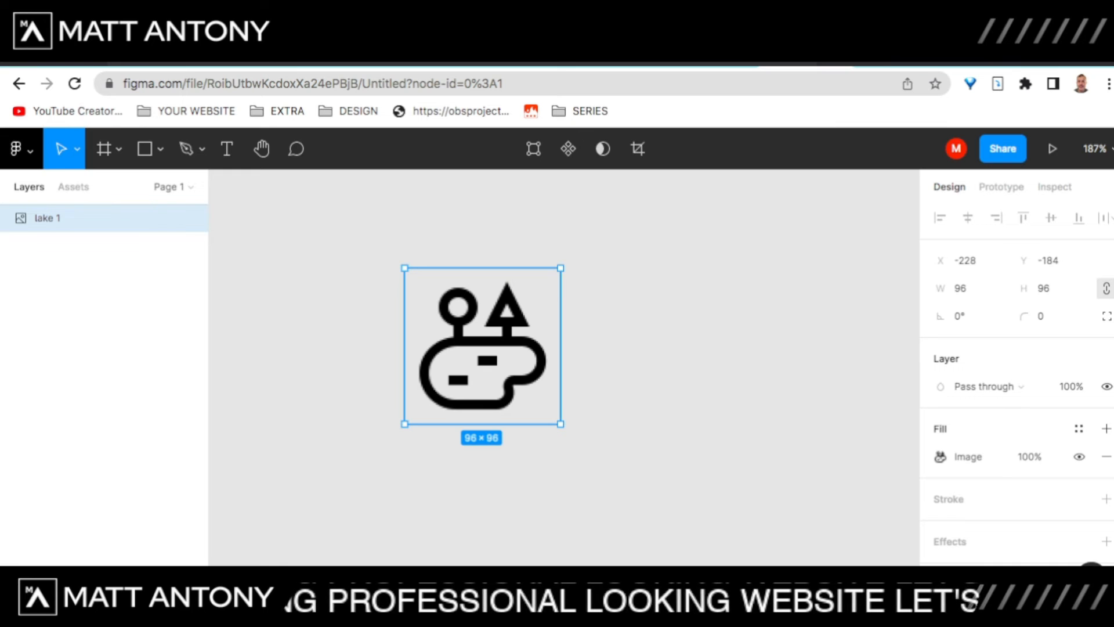
pyautogui.click(17, 148)
pyautogui.moveTo(58, 324)
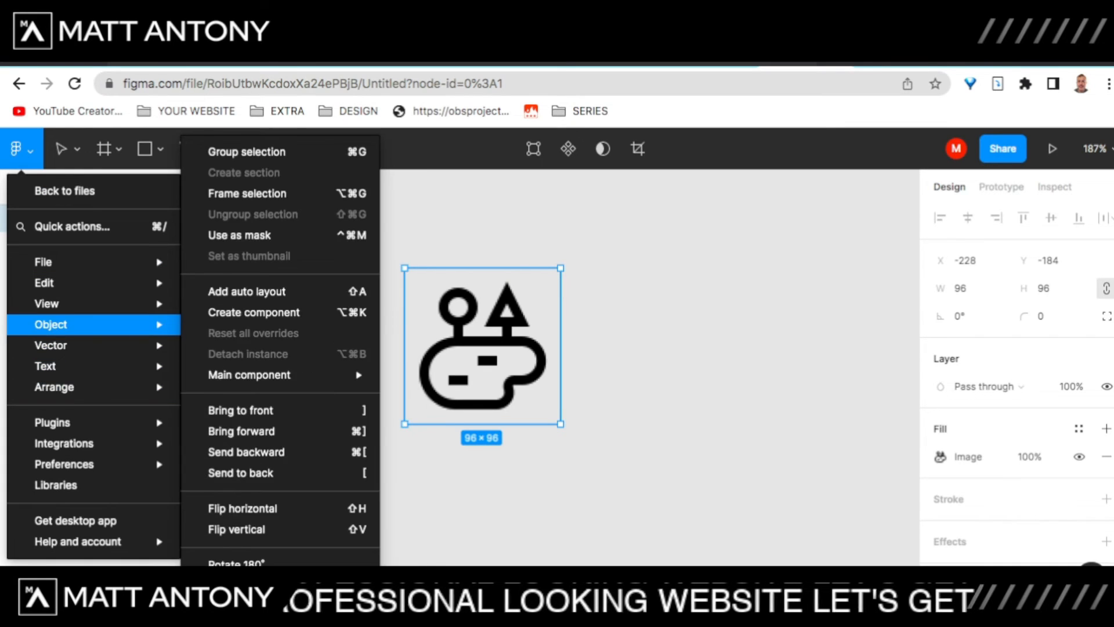
pyautogui.moveTo(53, 423)
pyautogui.moveTo(236, 423)
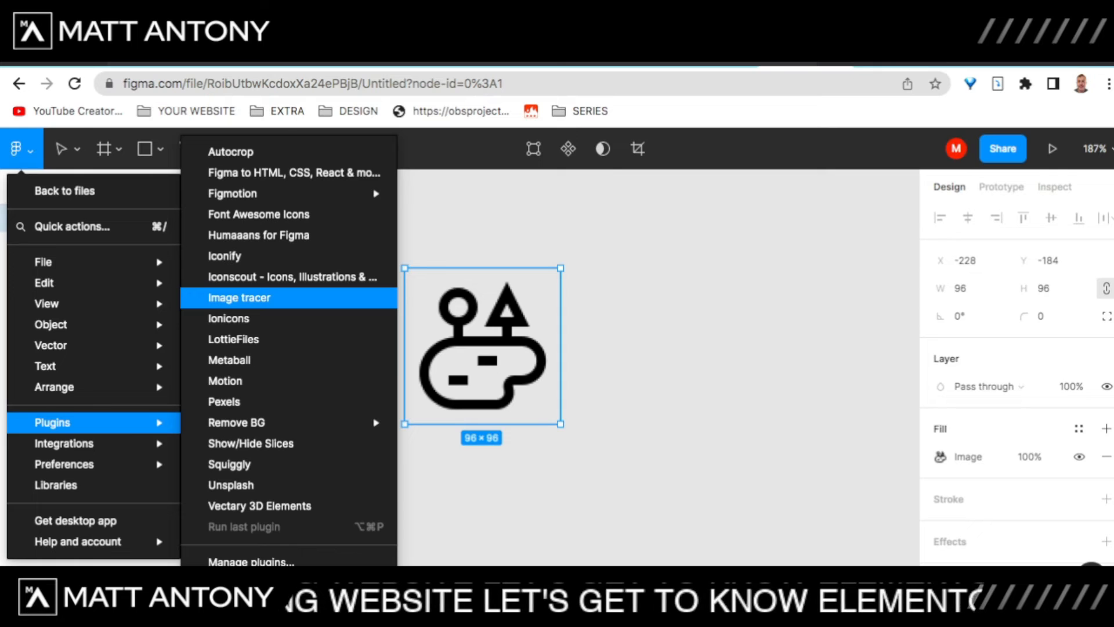
pyautogui.click(239, 297)
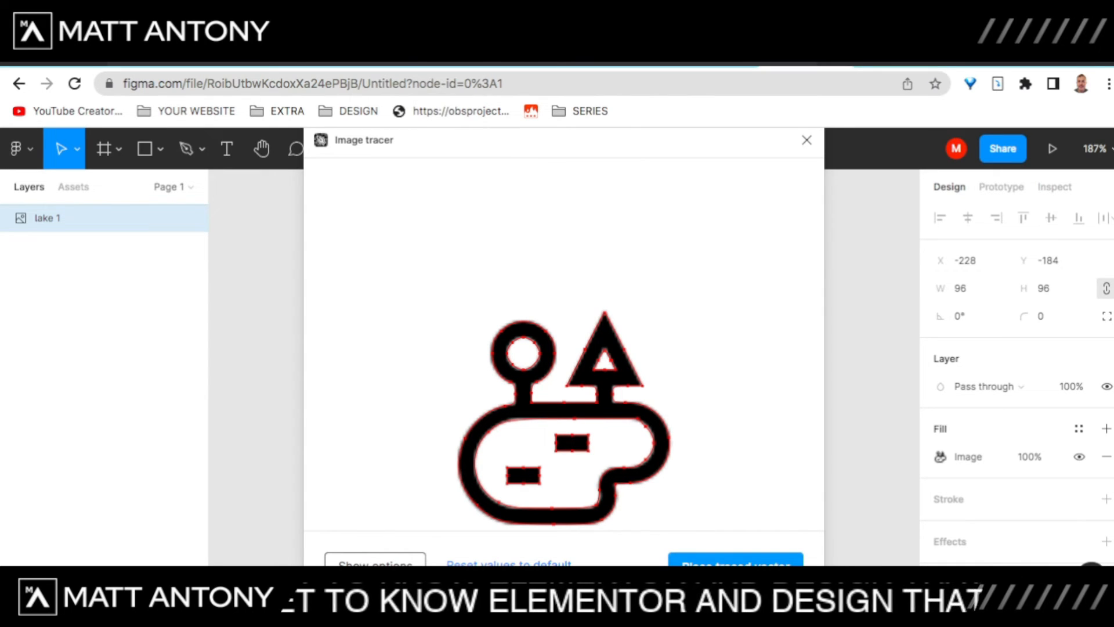
pyautogui.click(736, 564)
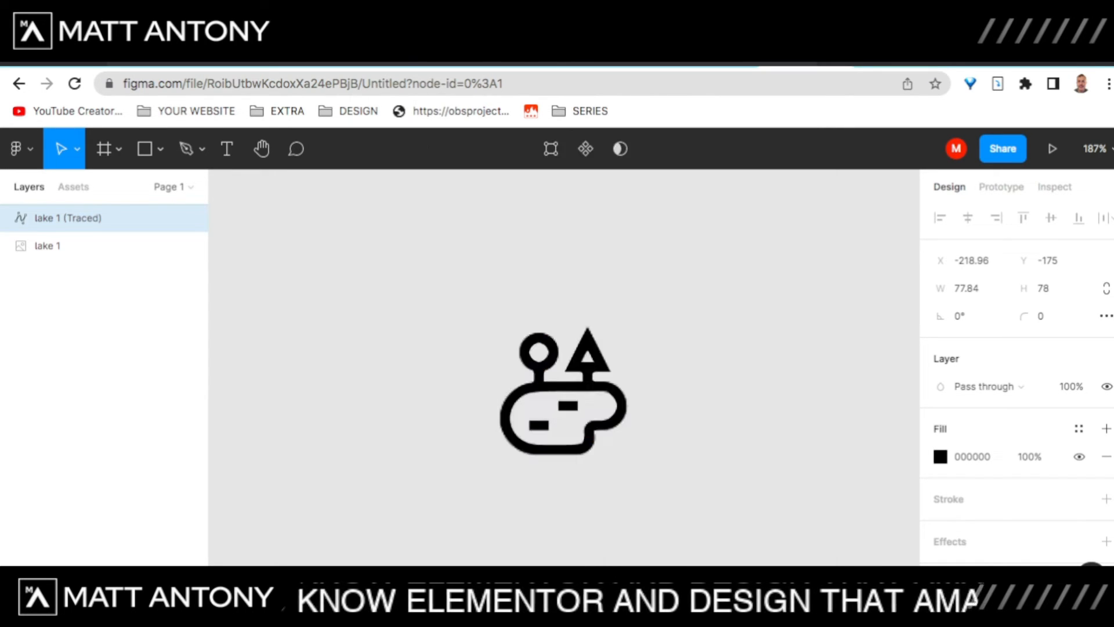
# Step: Move the traced vector aside and delete the original lake 1 image
pyautogui.moveTo(563, 391)
pyautogui.mouseDown()
pyautogui.moveTo(801, 339)
pyautogui.moveTo(771, 347)
pyautogui.mouseUp()
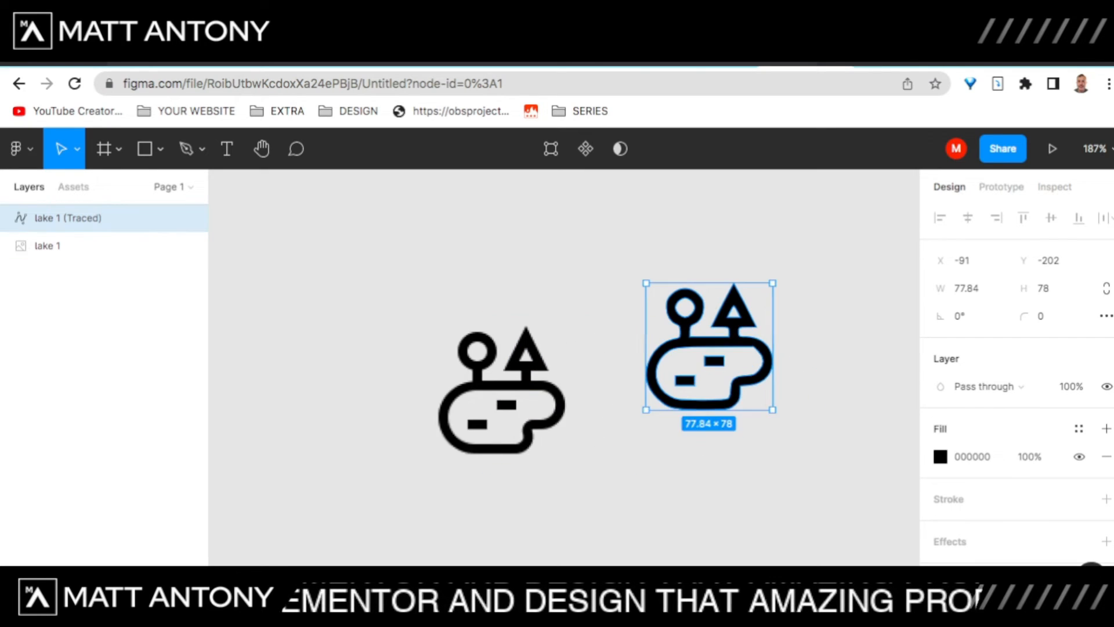
pyautogui.scroll(10, 606, 436)
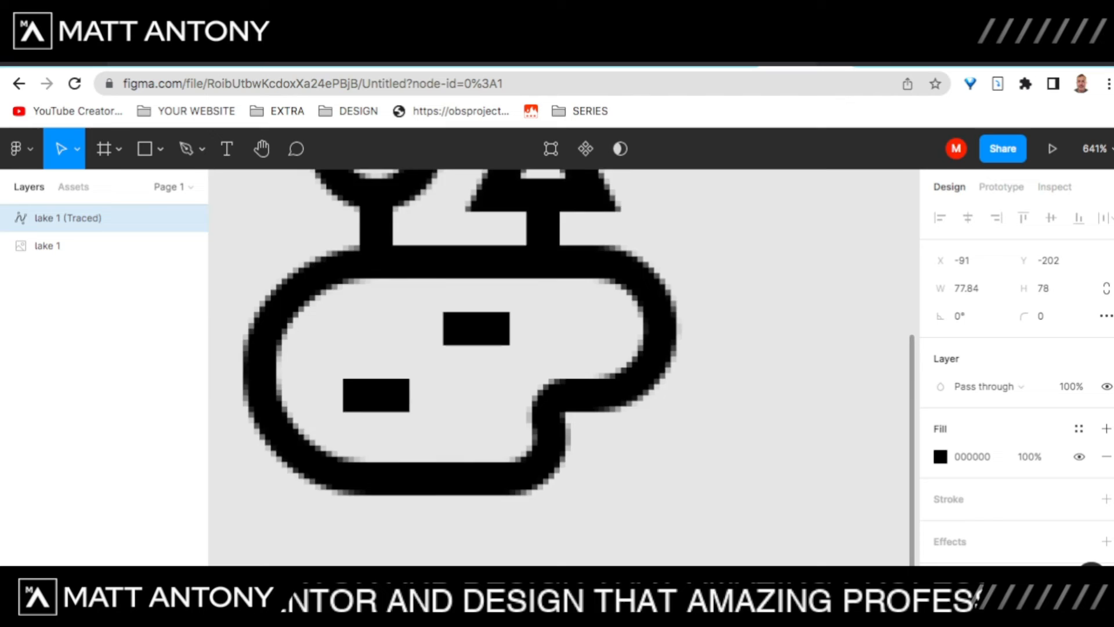
pyautogui.hscroll(7, 563, 367)
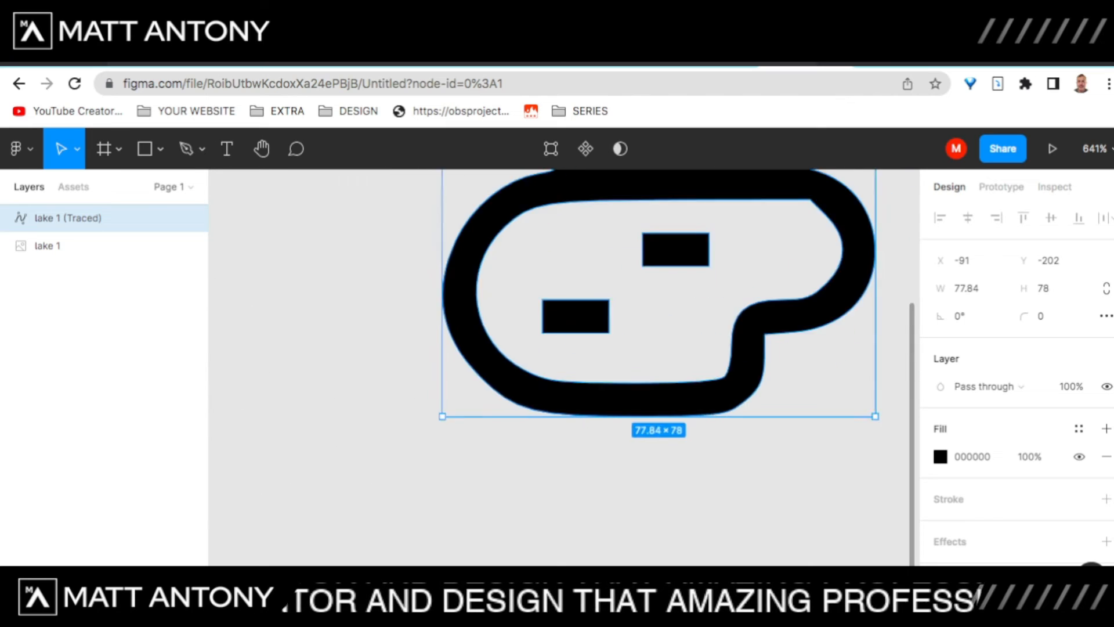
pyautogui.scroll(3, 563, 367)
pyautogui.scroll(-10, 581, 437)
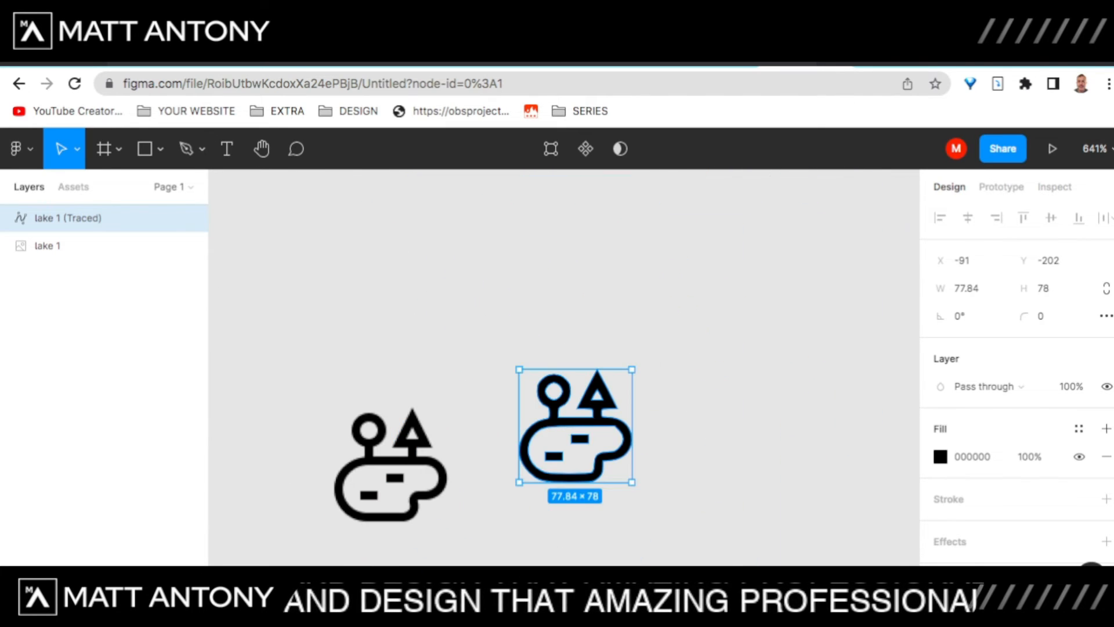
pyautogui.click(390, 465)
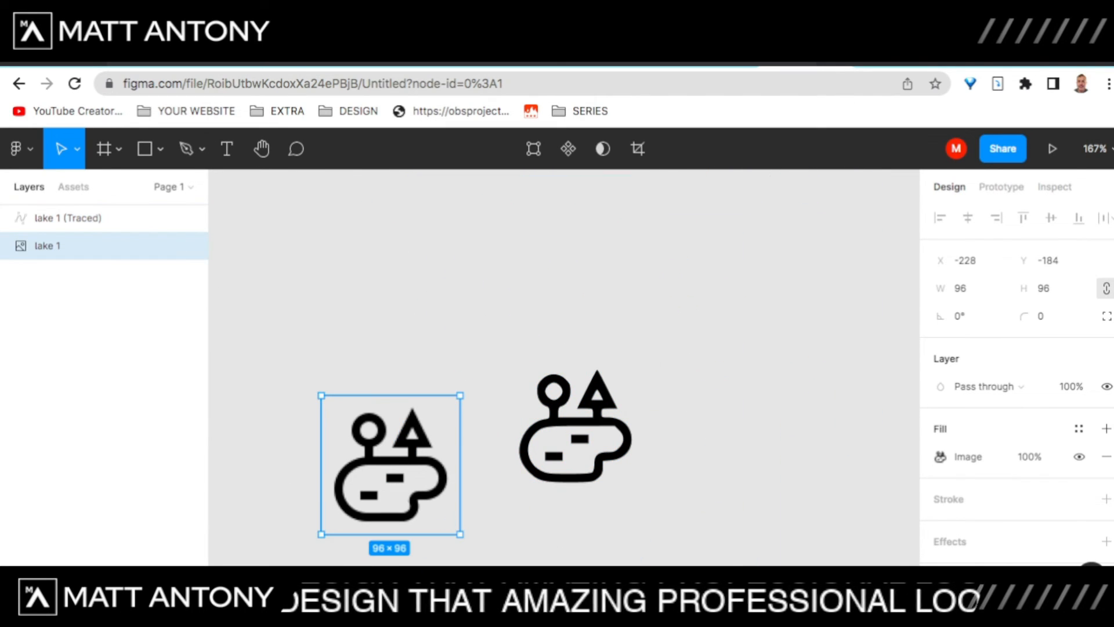
pyautogui.press('Delete')
pyautogui.hscroll(2, 390, 464)
pyautogui.scroll(-1, 391, 465)
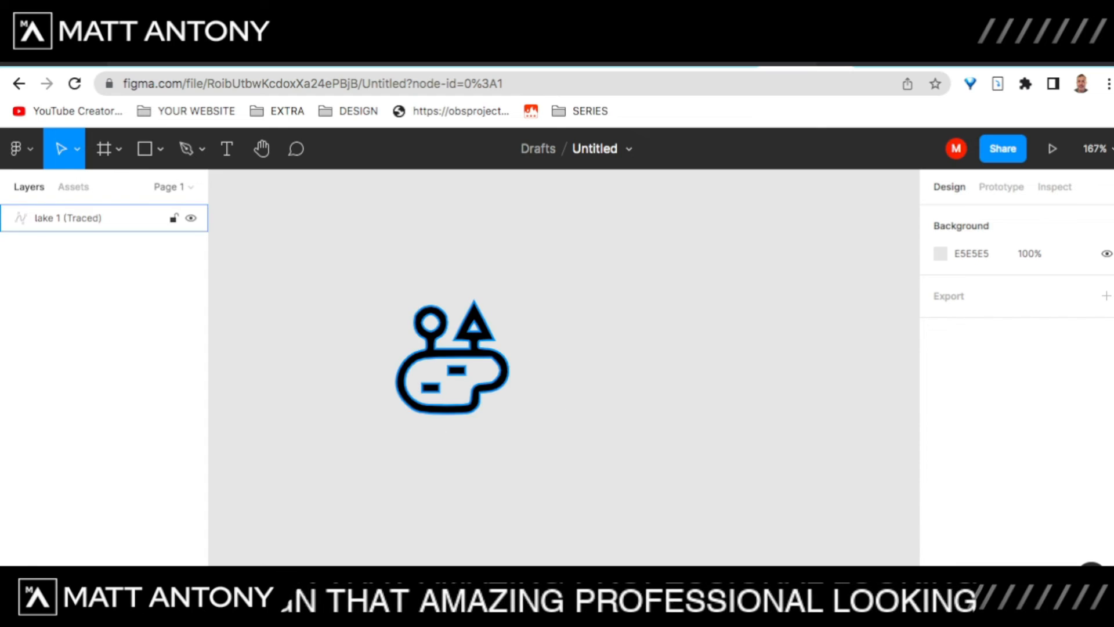
pyautogui.click(456, 370)
pyautogui.click(557, 430)
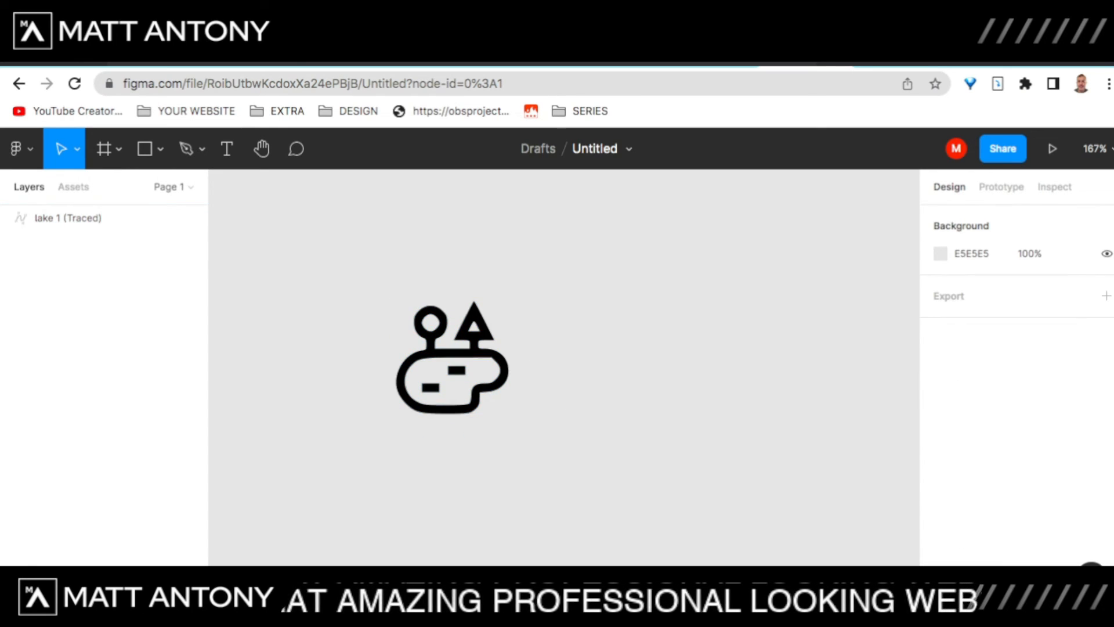
# Step: Add a 'NATURE IS PERFECT' text box to the right of the lake icon
pyautogui.click(227, 149)
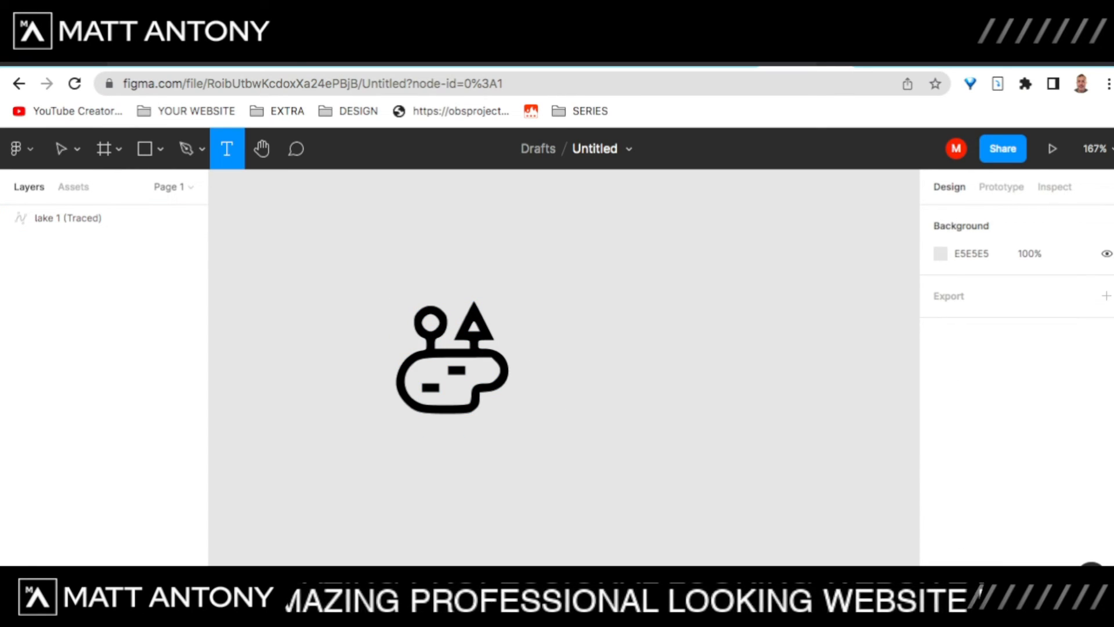
pyautogui.click(538, 358)
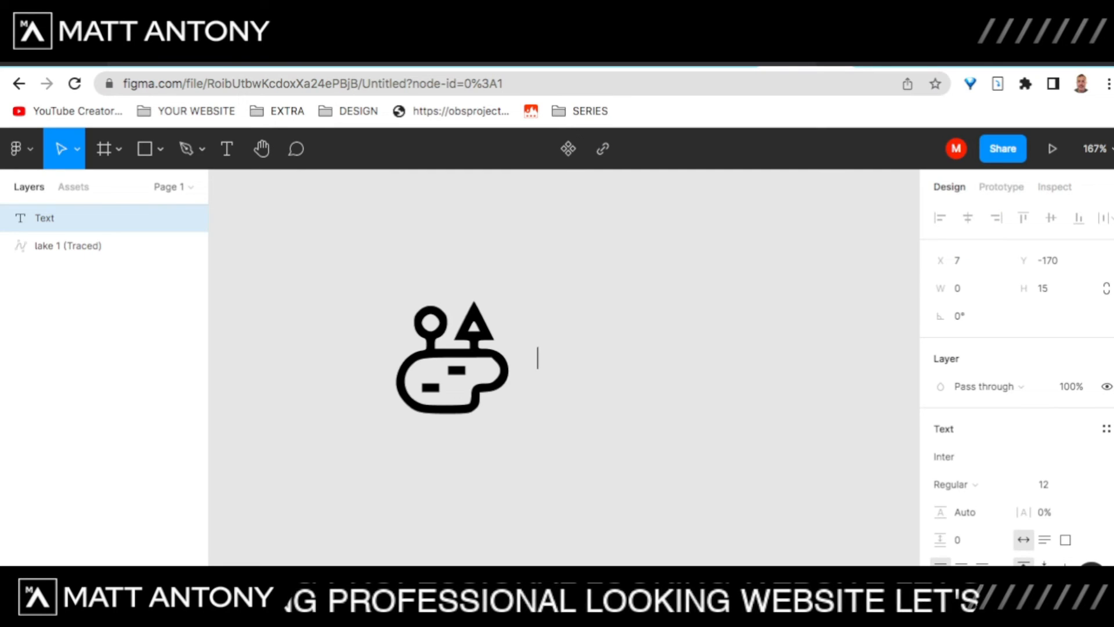
pyautogui.write('N')
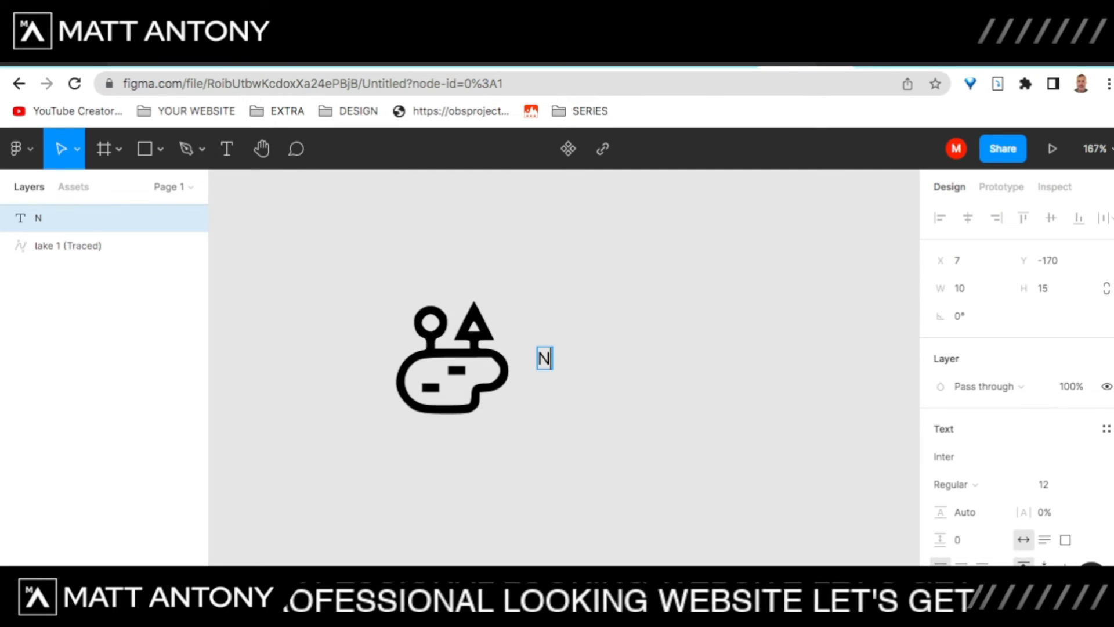
pyautogui.write('ATURE')
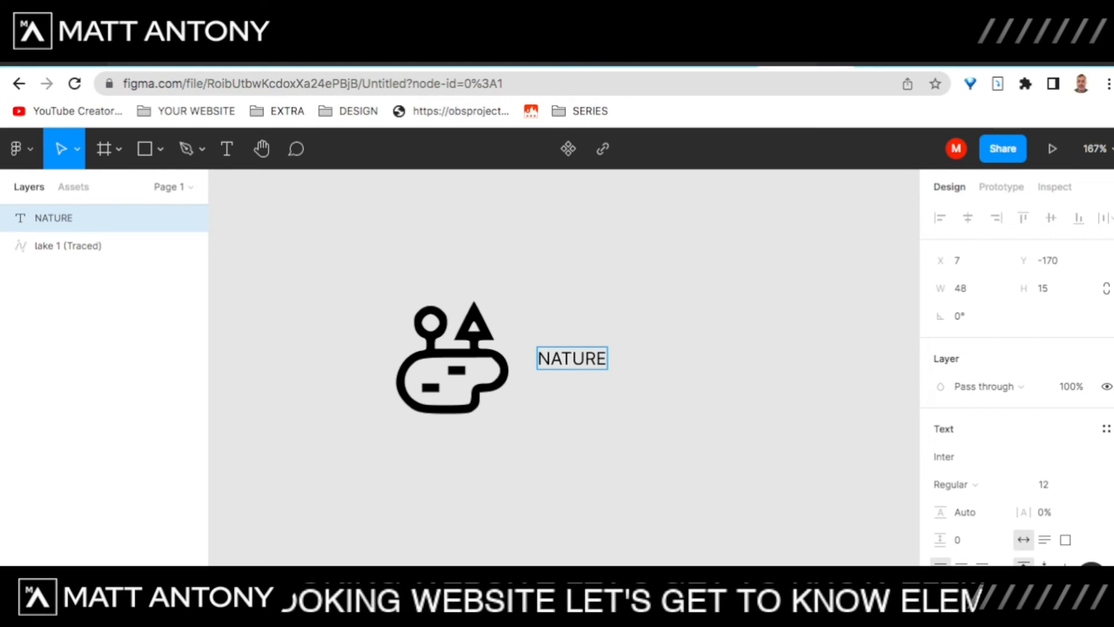
pyautogui.write('IS PERFECT')
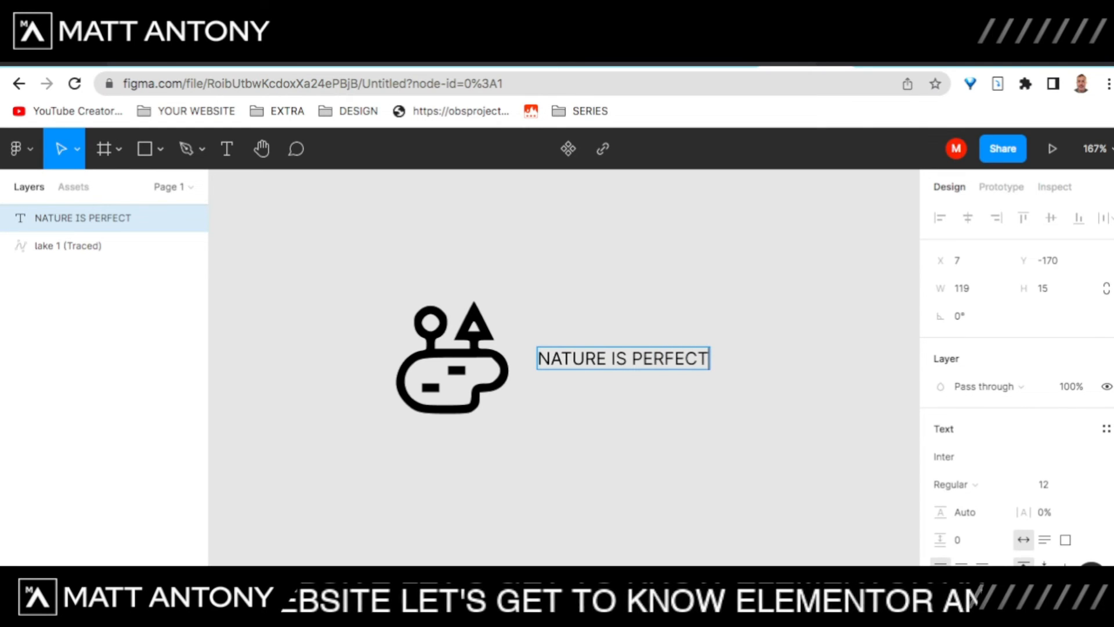
pyautogui.scroll(-5, 1016, 377)
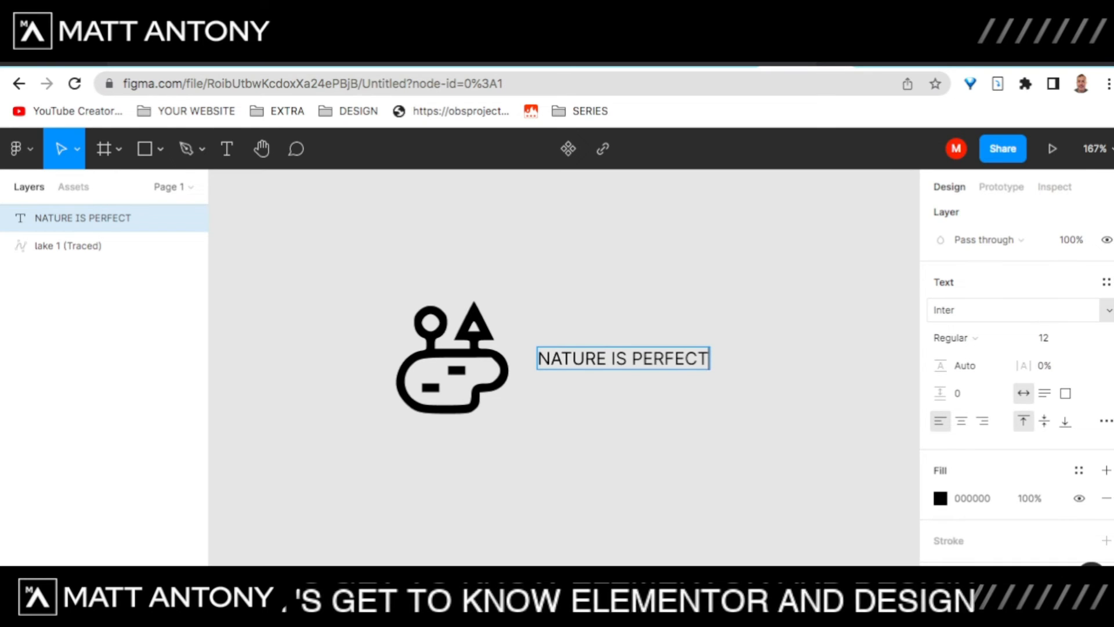
# Step: Set the heading's font to Inria Sans with Bold weight
pyautogui.click(987, 310)
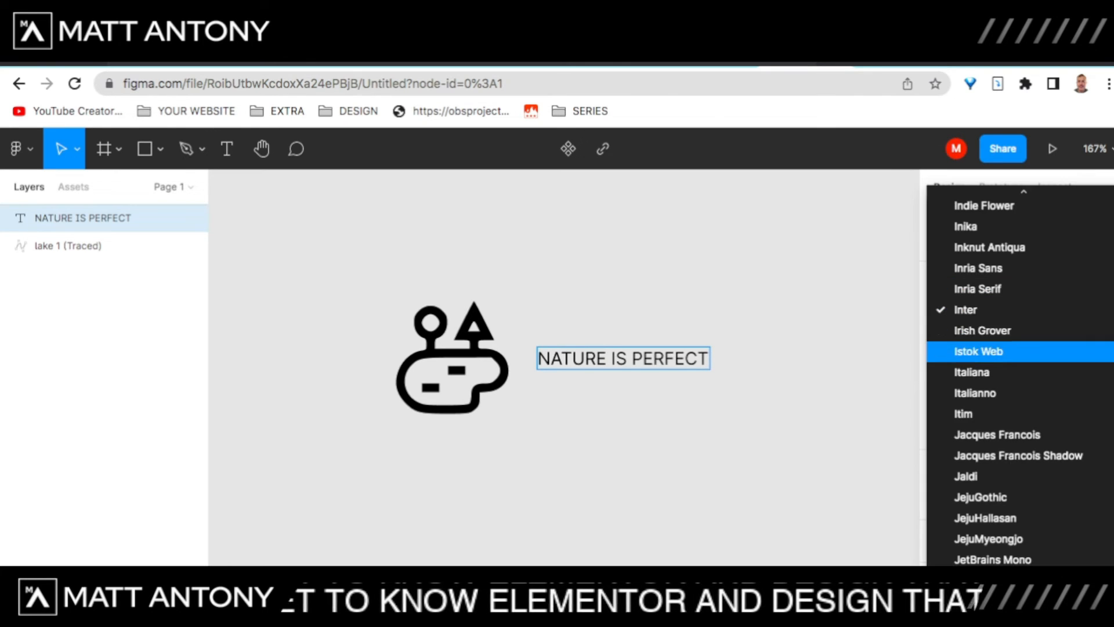
pyautogui.press('Escape')
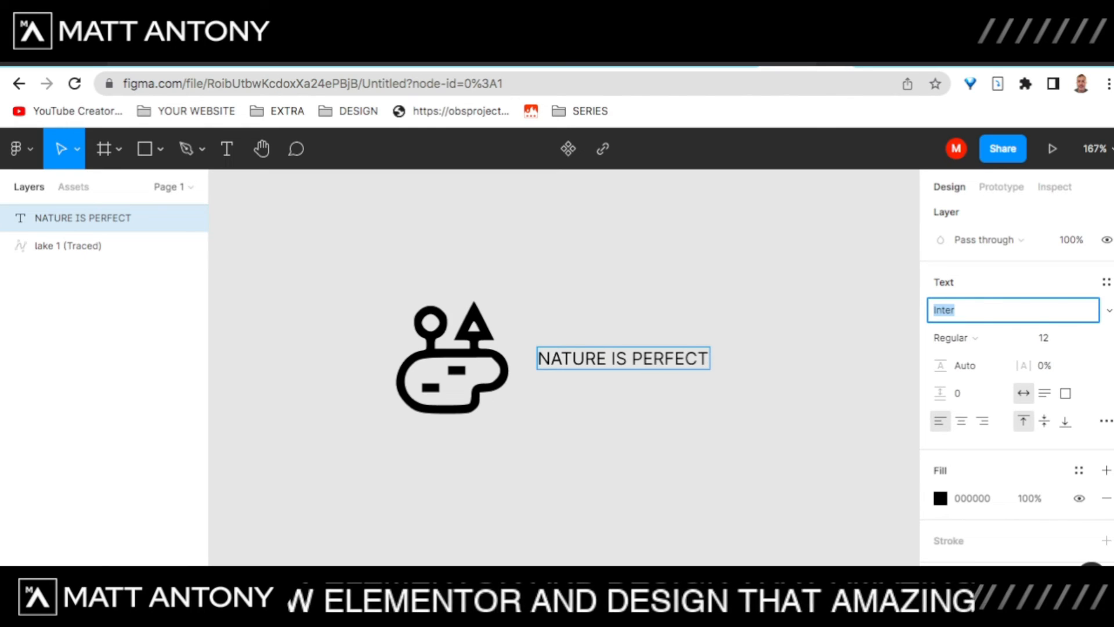
pyautogui.press('Down')
pyautogui.press('Down')
pyautogui.press('Down')
pyautogui.press('Up')
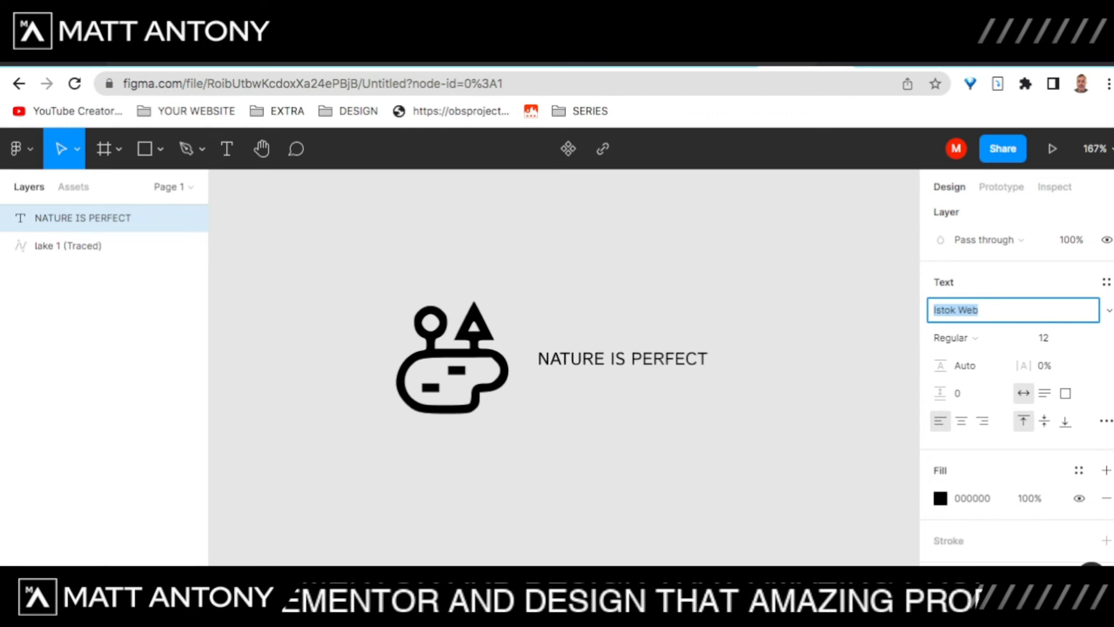
pyautogui.press('Down')
pyautogui.press('Up')
pyautogui.press('Up')
pyautogui.press('Up')
pyautogui.press('Up')
pyautogui.press('Up')
pyautogui.press('Up')
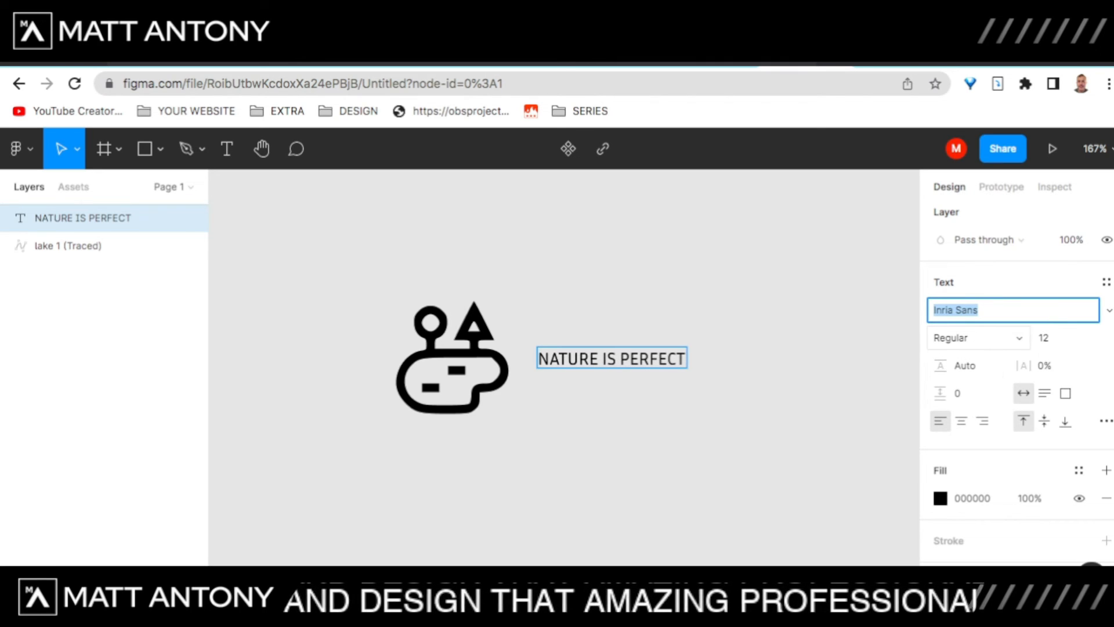
pyautogui.click(1018, 338)
pyautogui.press('Down')
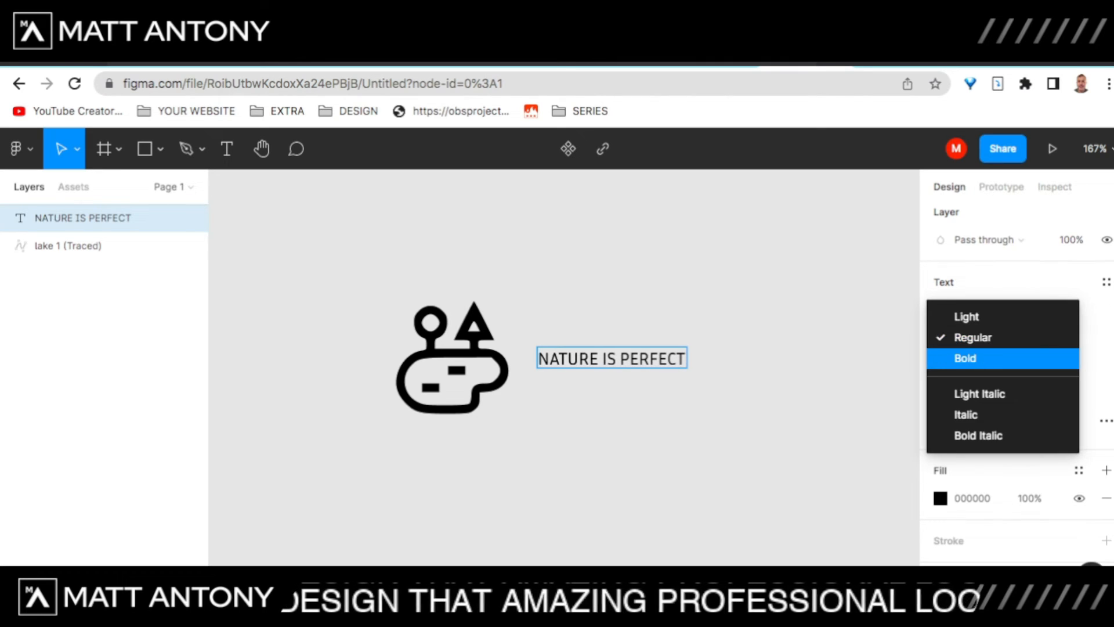
pyautogui.press('Return')
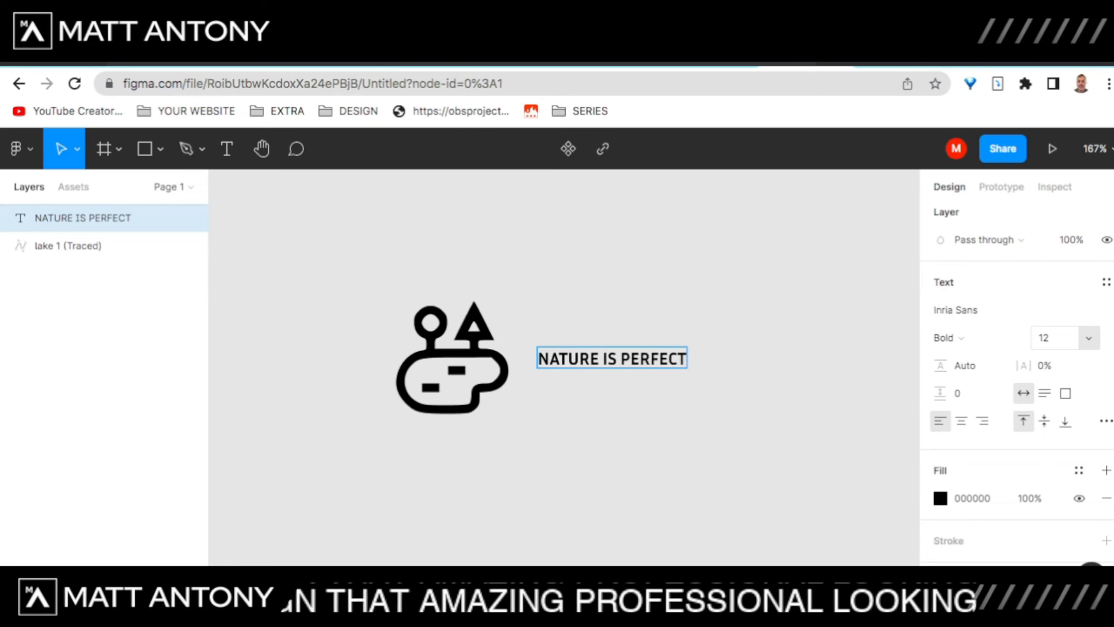
pyautogui.click(1089, 338)
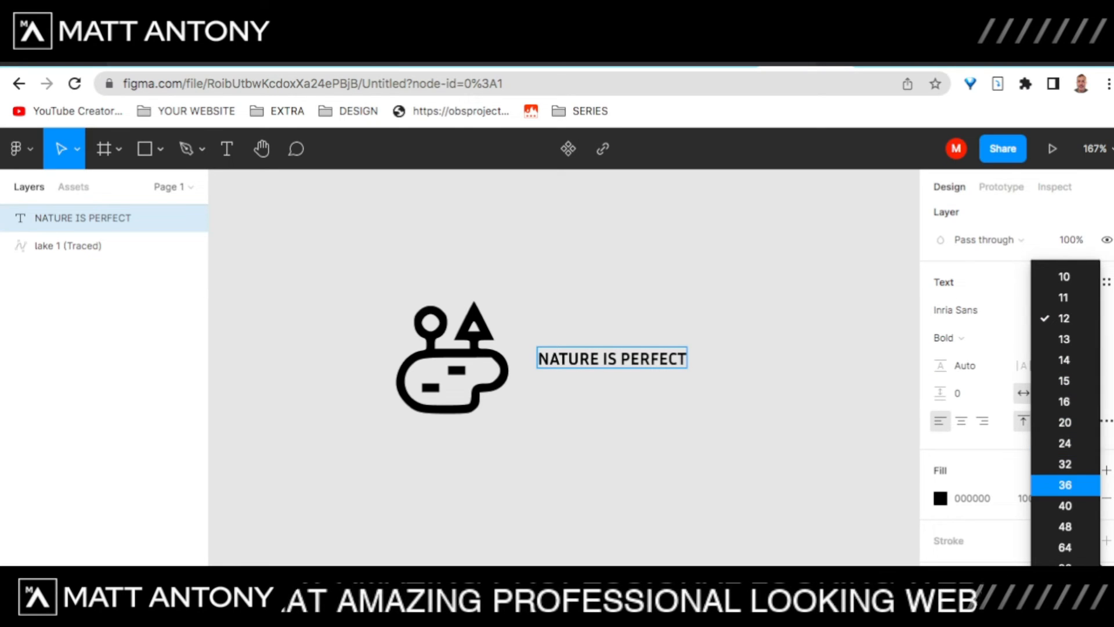
pyautogui.press('Return')
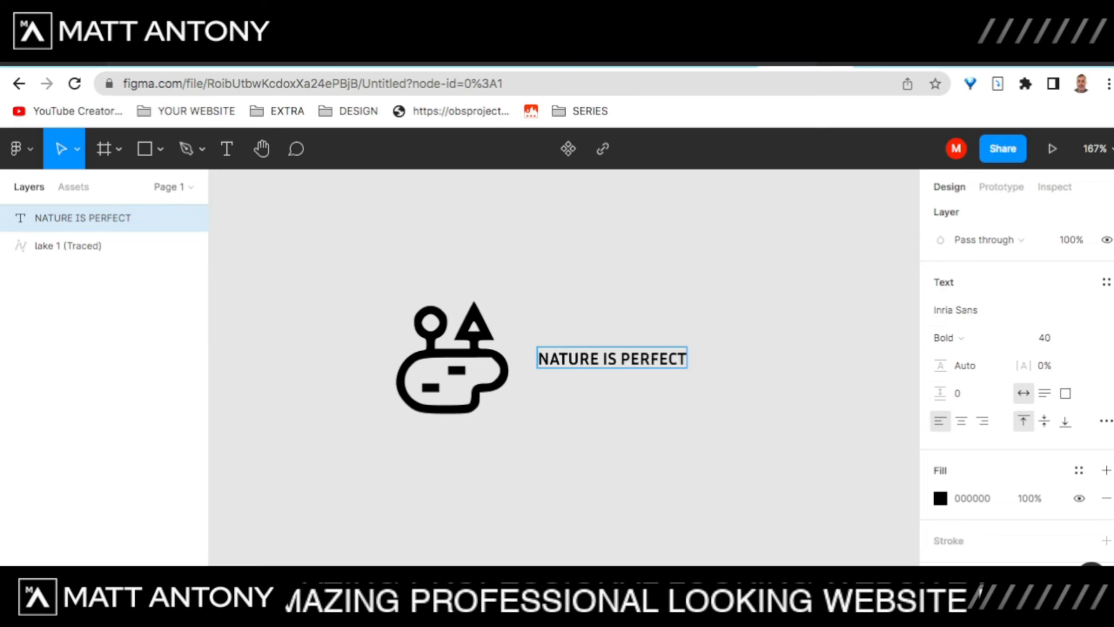
pyautogui.press('Escape')
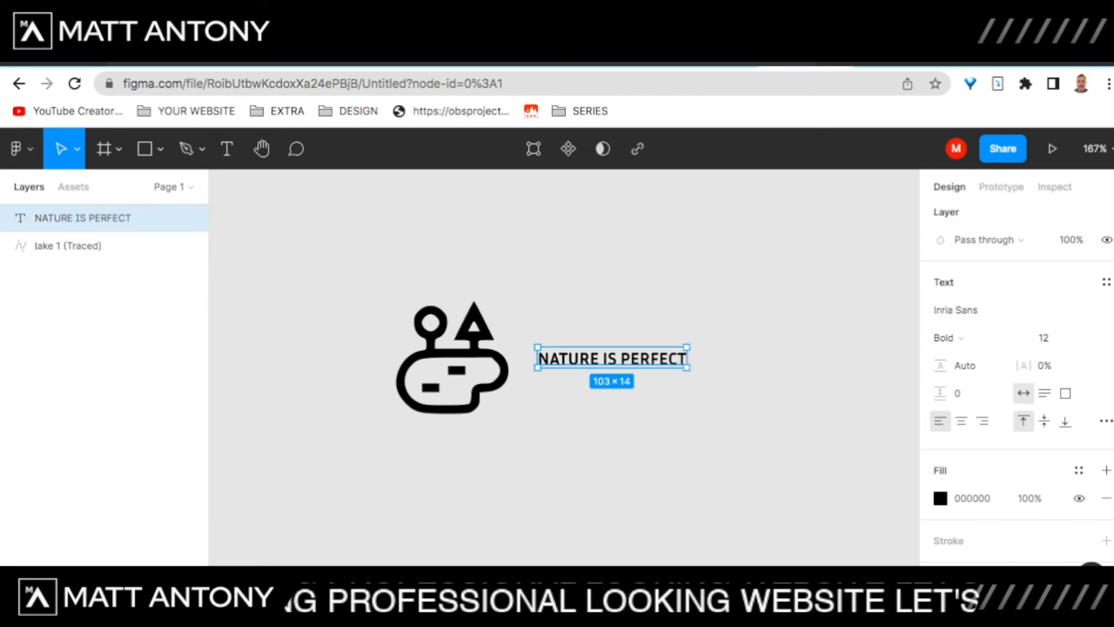
# Step: Widen the text box to 200 and shrink the lake icon toward text height
pyautogui.moveTo(687, 358); pyautogui.dragTo(827, 358)
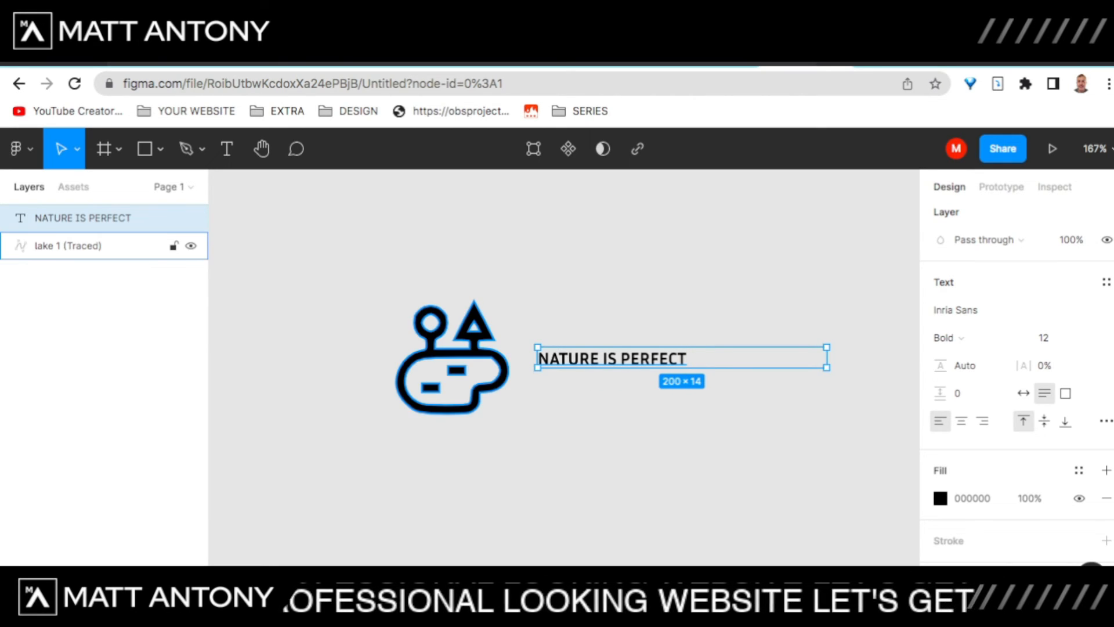
pyautogui.click(87, 245)
pyautogui.moveTo(396, 300); pyautogui.dragTo(508, 348)
pyautogui.scroll(5, 574, 335)
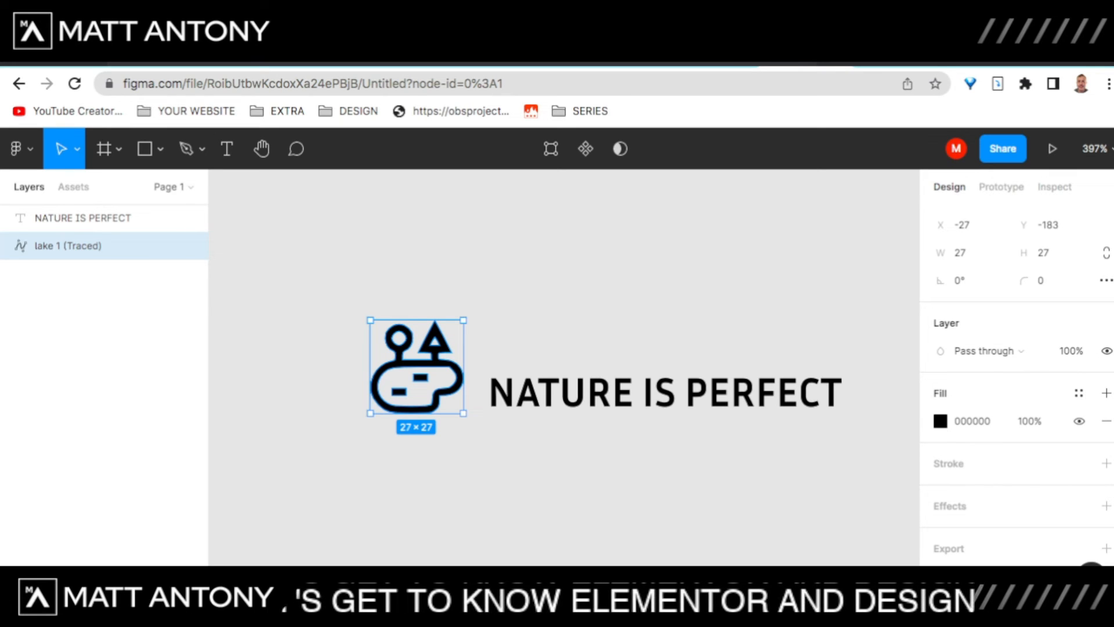
pyautogui.moveTo(370, 321); pyautogui.dragTo(410, 344)
# Step: Set the NATURE IS PERFECT font size to 40
pyautogui.click(665, 392)
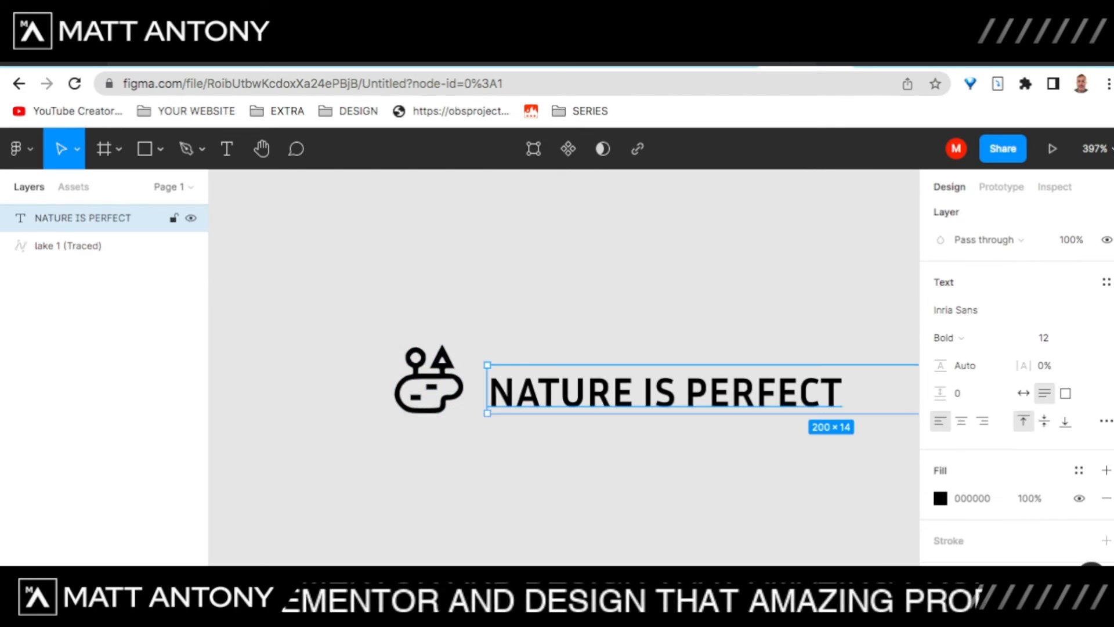
pyautogui.hscroll(2, 665, 393)
pyautogui.scroll(-1, 665, 393)
pyautogui.click(1053, 338)
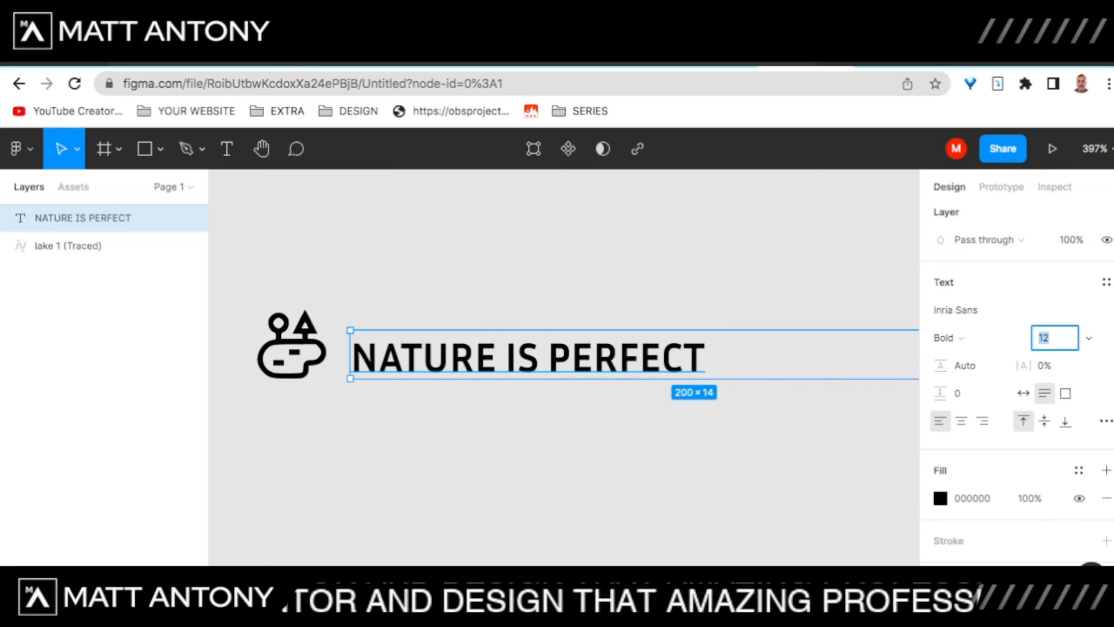
pyautogui.write('40')
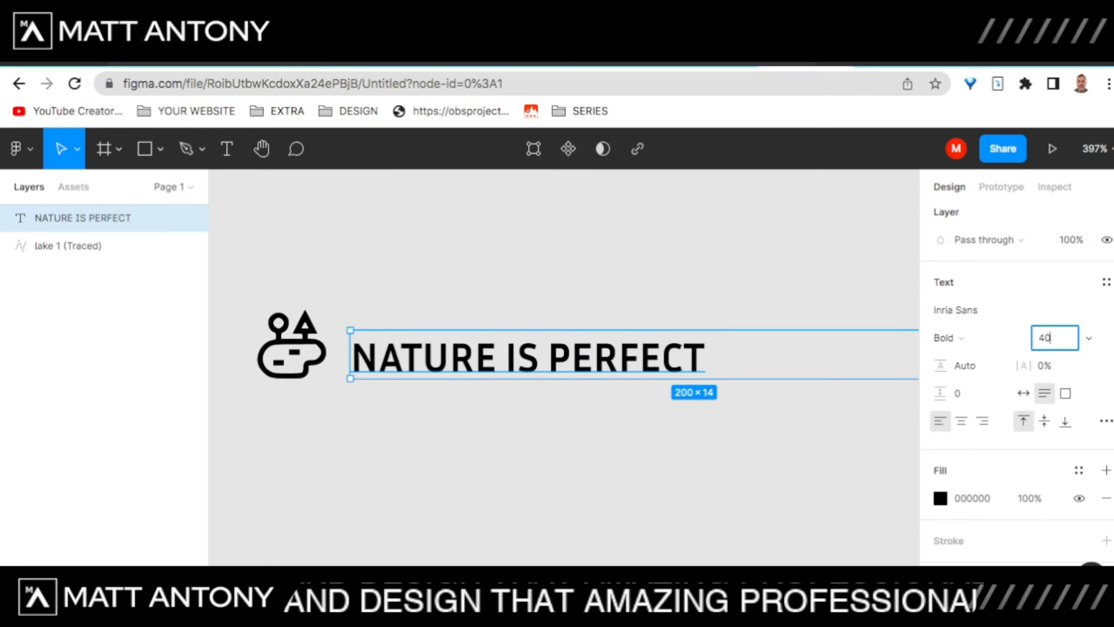
pyautogui.press('Return')
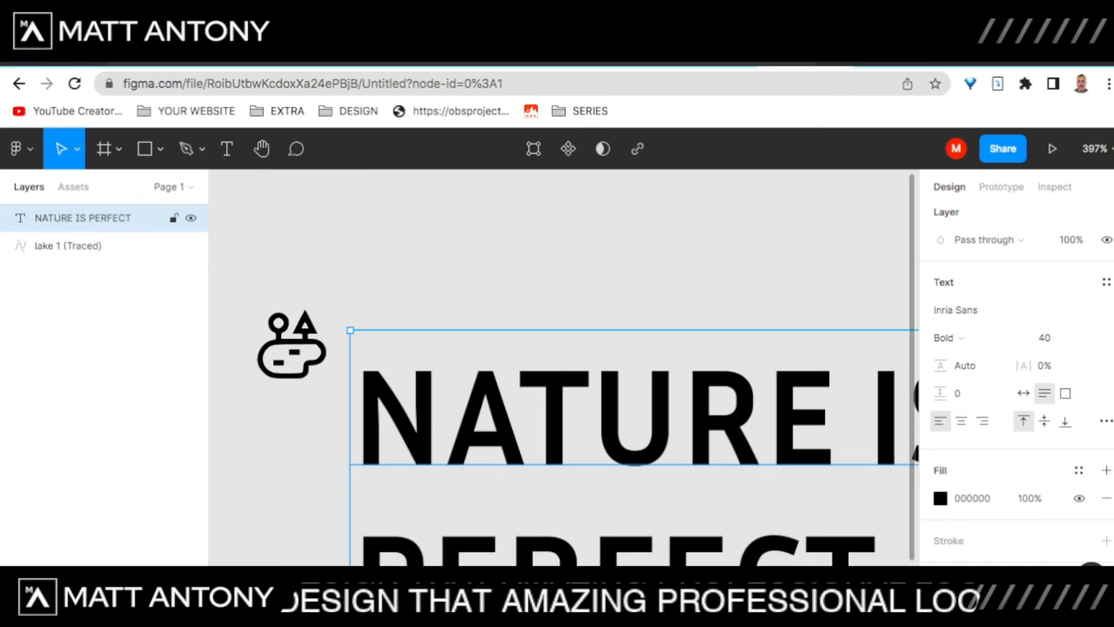
pyautogui.scroll(-4, 520, 367)
pyautogui.hscroll(3, 520, 367)
pyautogui.scroll(-5, 519, 367)
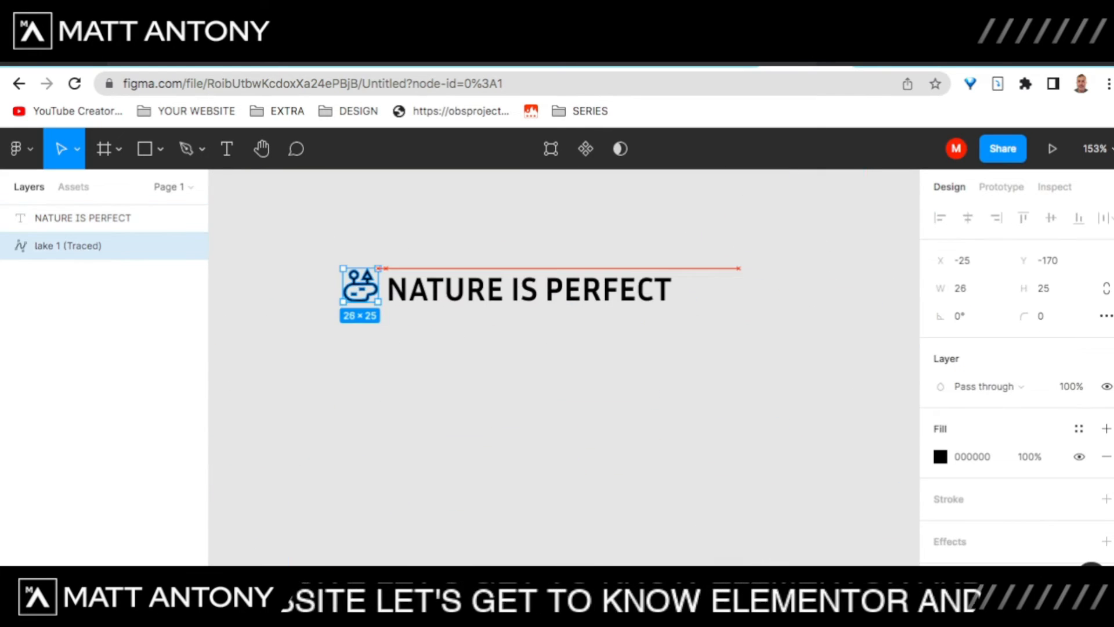
# Step: Resize the lake icon to about 32×28 and place it just left of the text
pyautogui.press('Escape')
pyautogui.scroll(1, 520, 368)
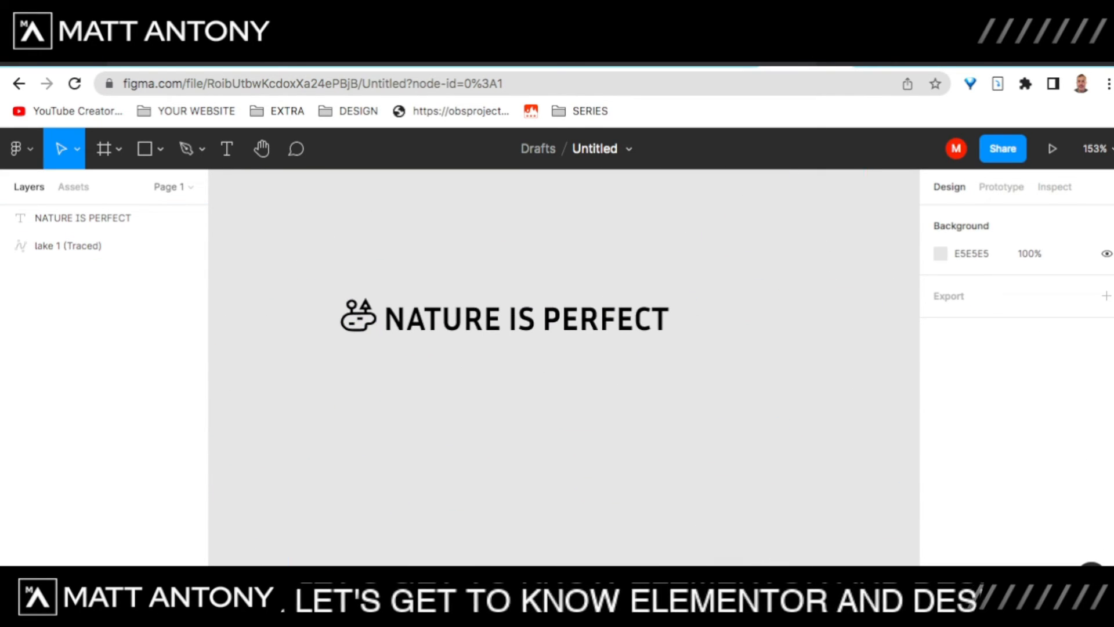
pyautogui.click(357, 318)
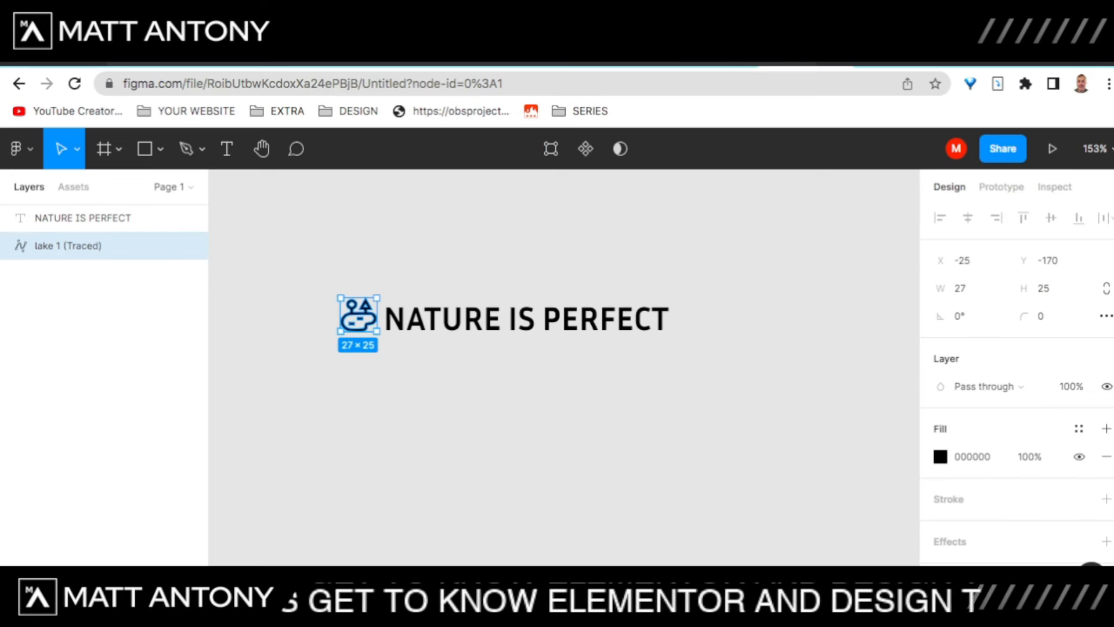
pyautogui.moveTo(359, 332); pyautogui.dragTo(359, 331)
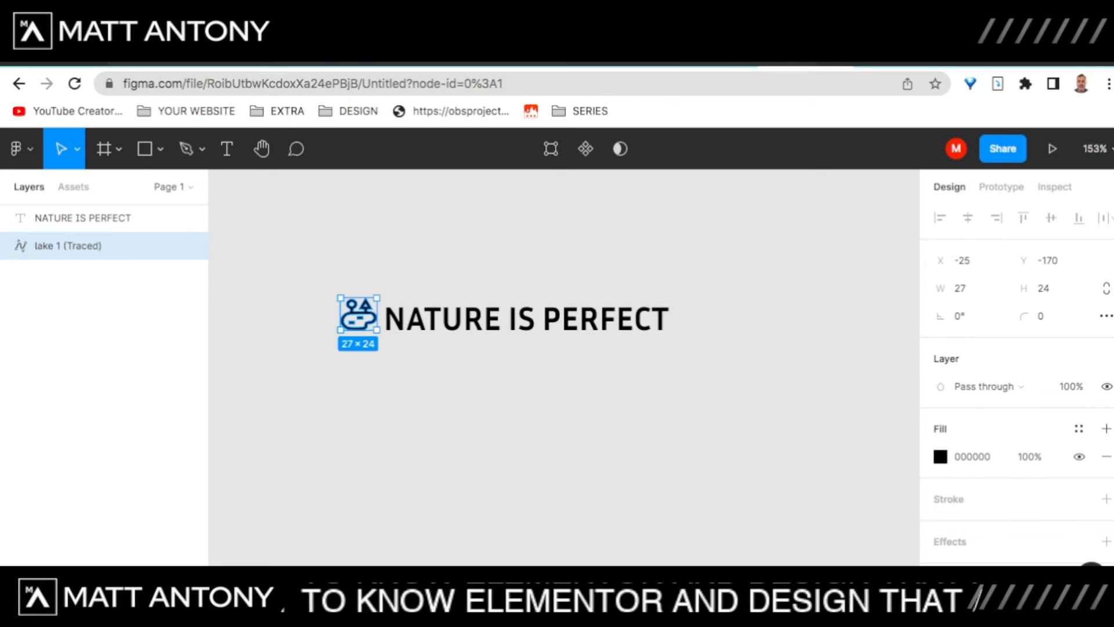
pyautogui.moveTo(377, 330); pyautogui.dragTo(691, 284)
pyautogui.click(390, 367)
pyautogui.click(388, 369)
# Step: Narrow the text box to fit the words, then select both icon and text
pyautogui.click(325, 350)
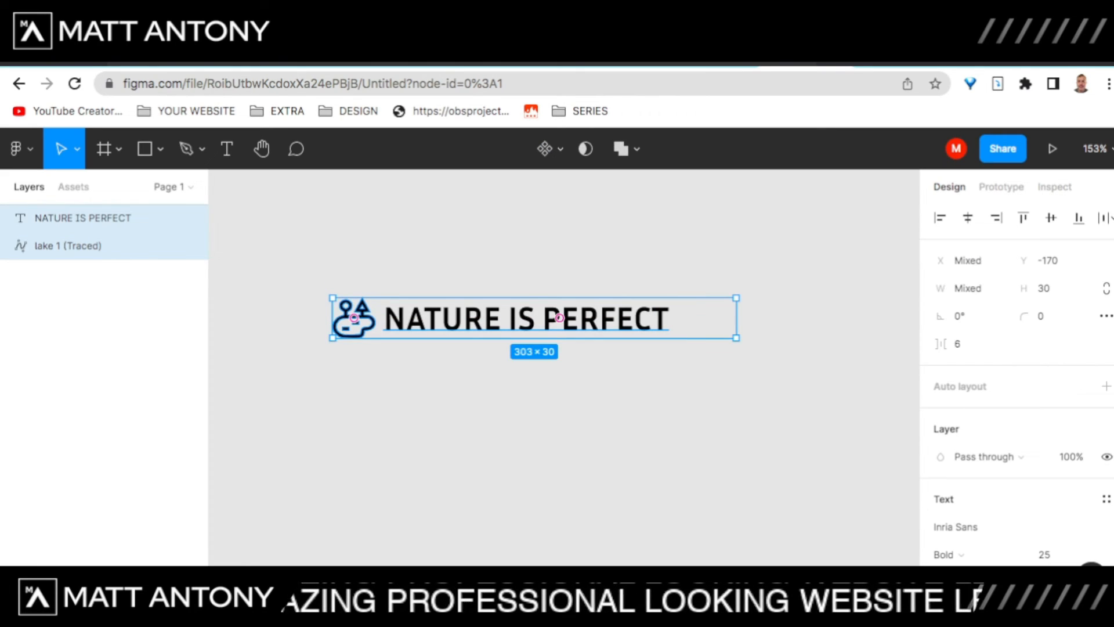
pyautogui.press('Escape')
pyautogui.click(83, 218)
pyautogui.moveTo(736, 318); pyautogui.dragTo(673, 318)
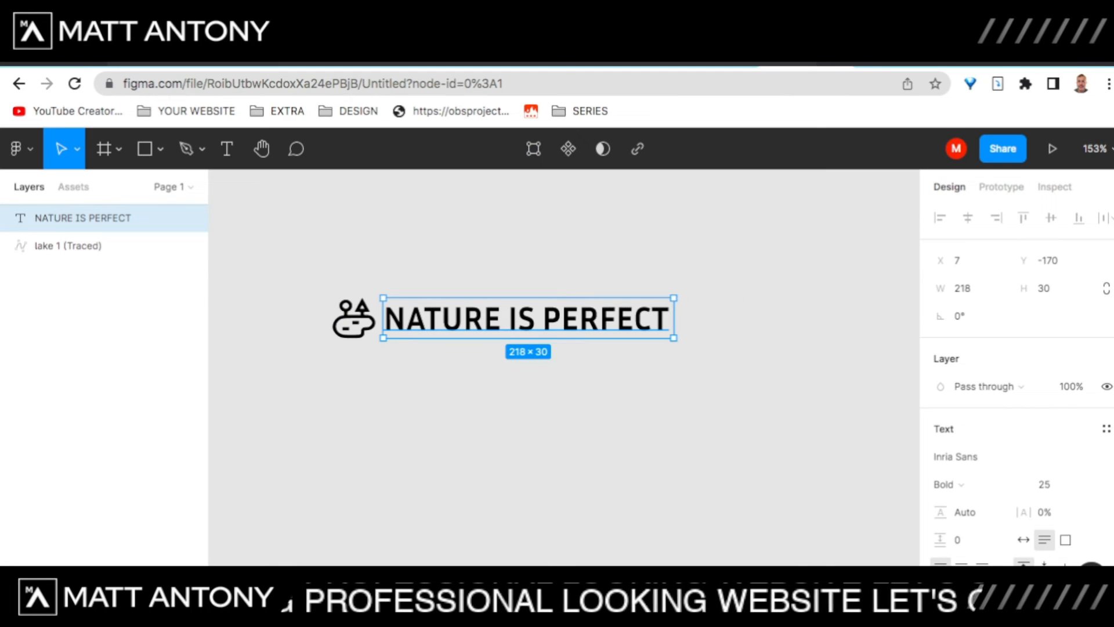
pyautogui.press('Escape')
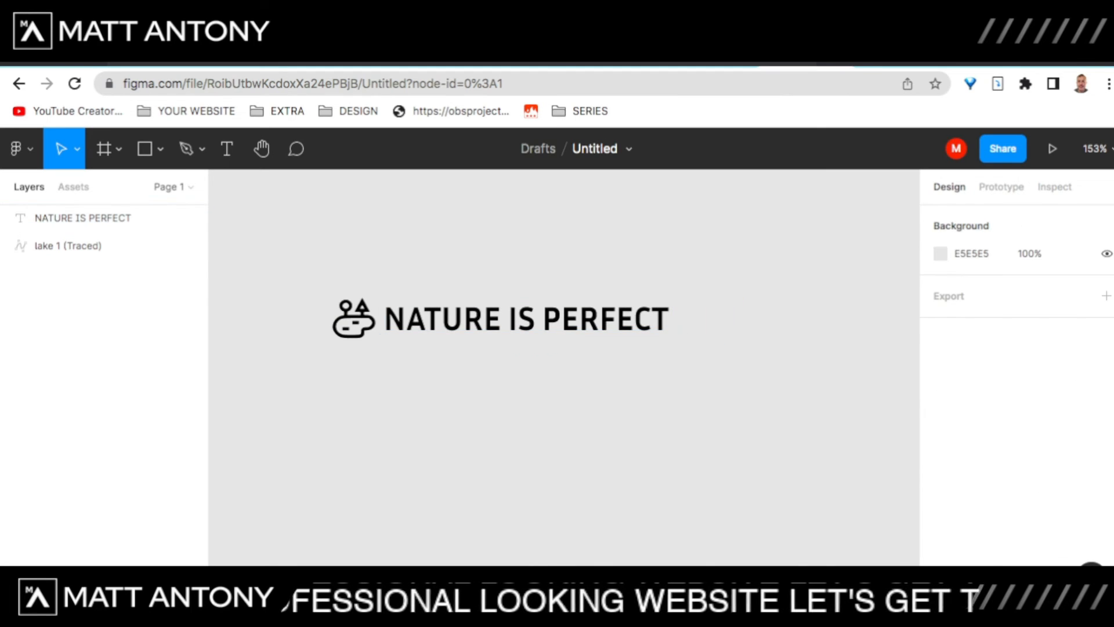
pyautogui.moveTo(331, 345); pyautogui.dragTo(685, 287)
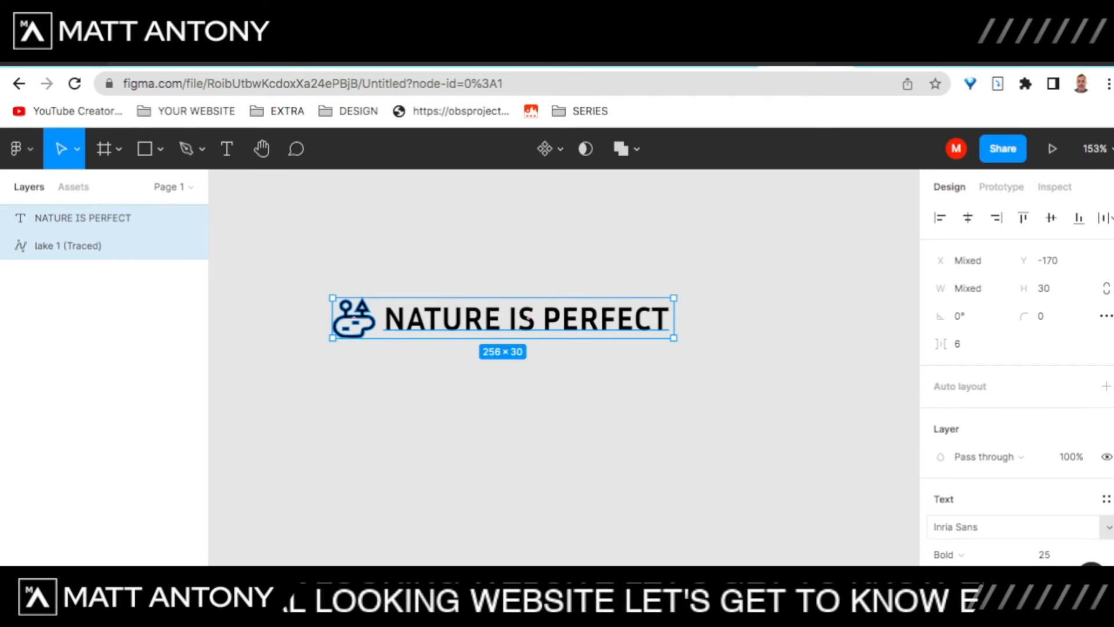
# Step: Group the lake icon and text into Group 1
pyautogui.scroll(-5, 1015, 378)
pyautogui.rightClick(656, 316)
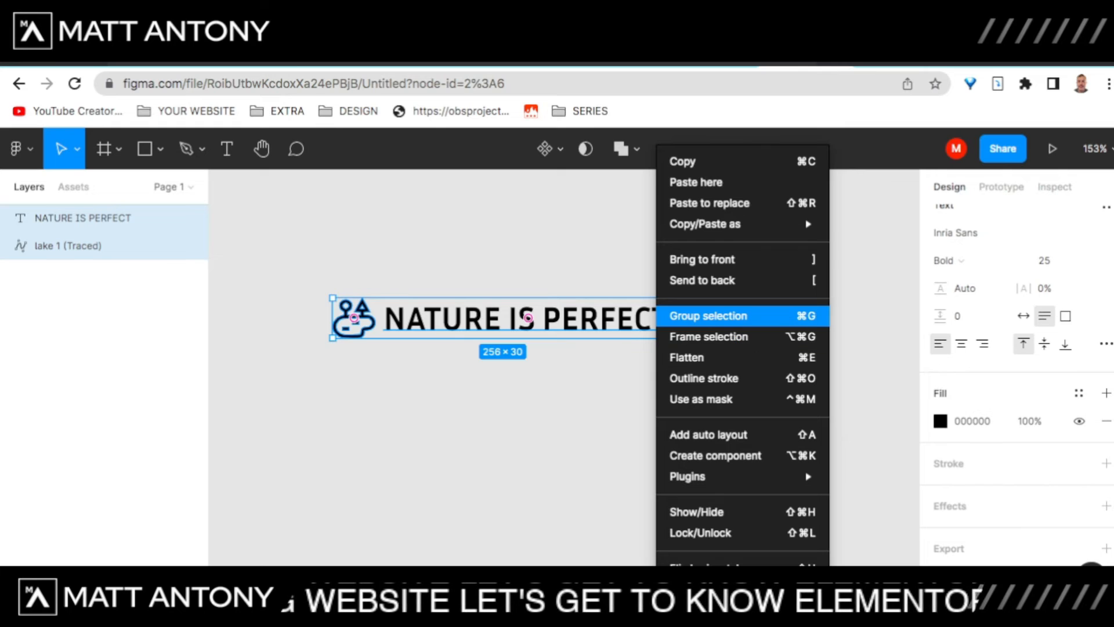
pyautogui.click(708, 316)
pyautogui.click(709, 366)
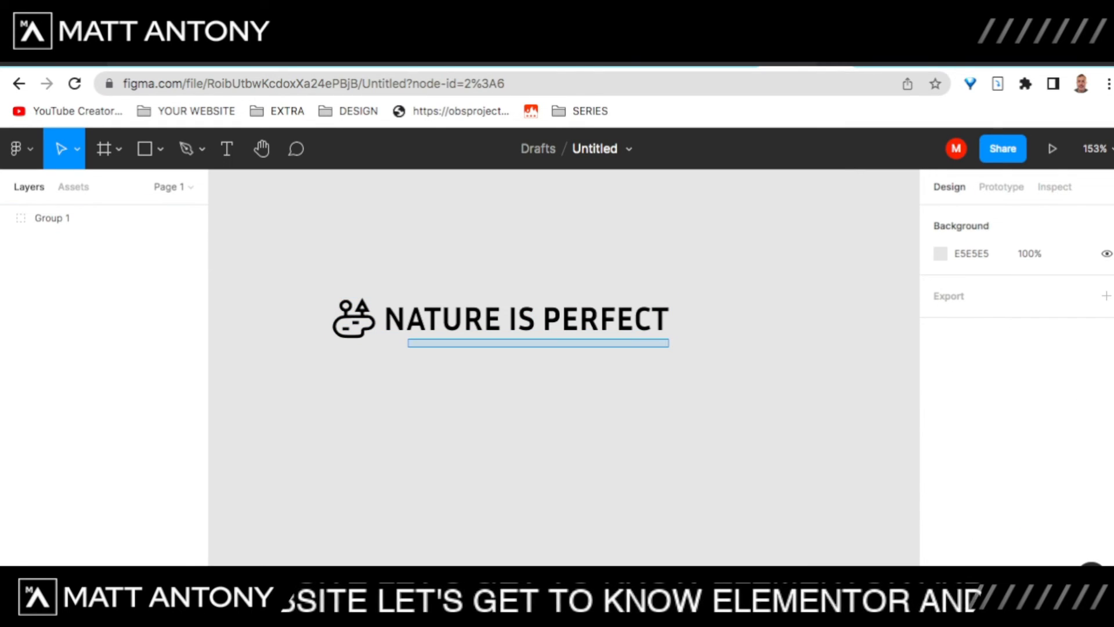
pyautogui.click(528, 318)
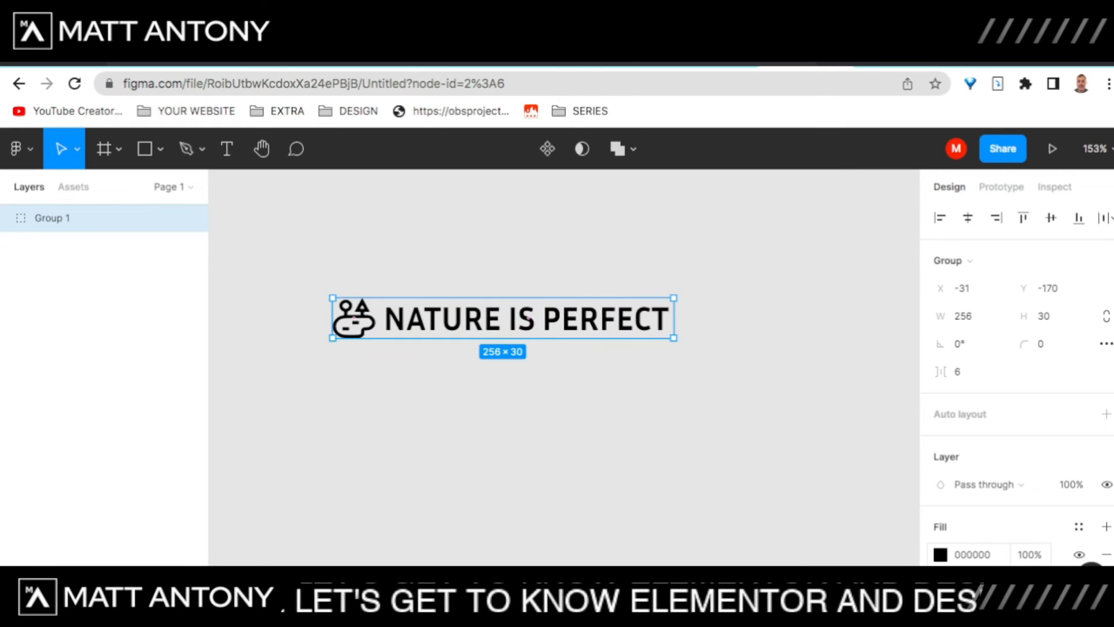
# Step: Fill Group 1 with pure white, hex FFFFFF
pyautogui.click(940, 555)
pyautogui.moveTo(812, 162); pyautogui.dragTo(812, 189)
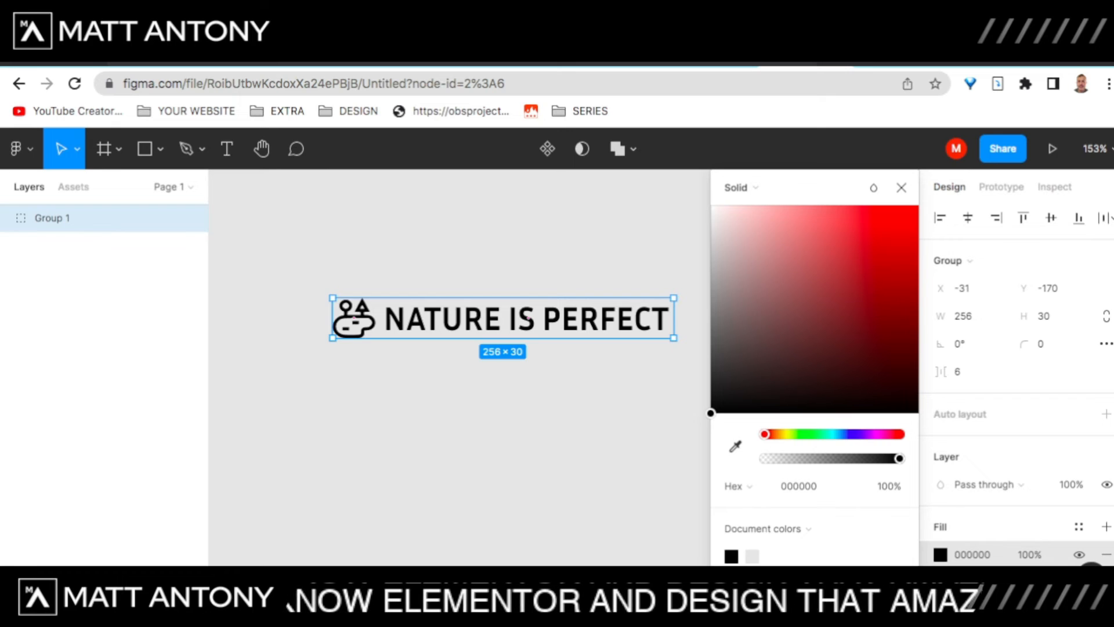
pyautogui.click(713, 205)
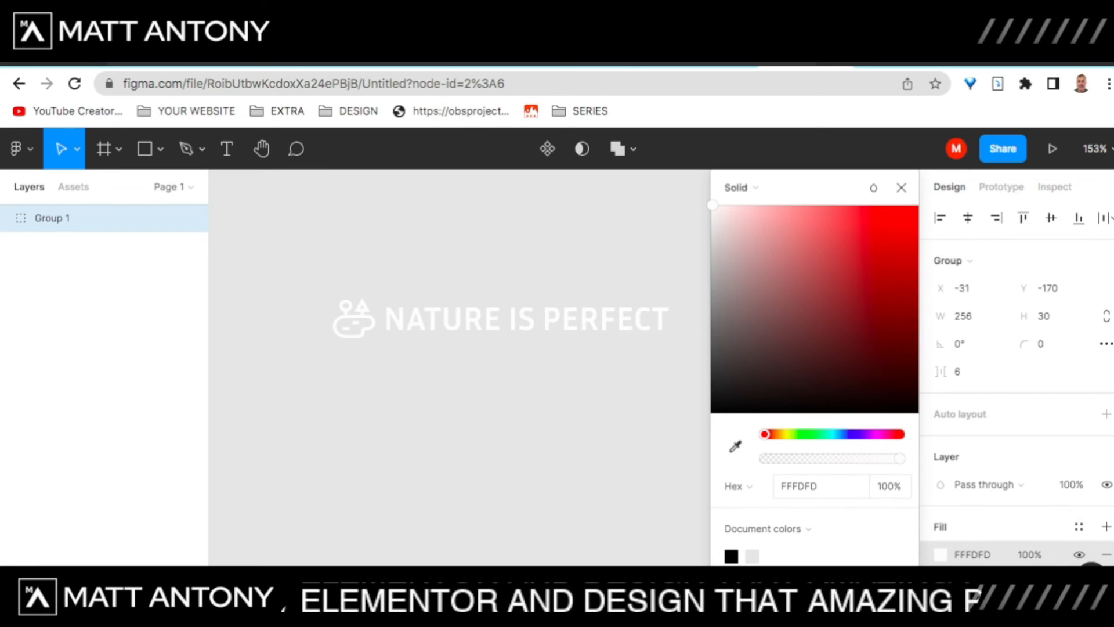
pyautogui.click(806, 486)
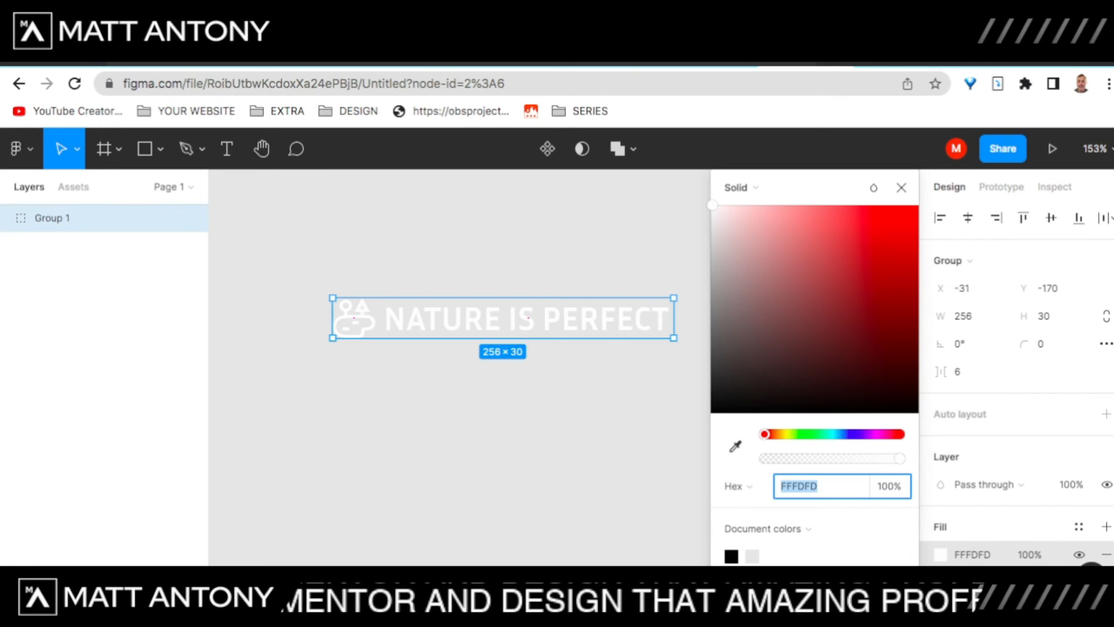
pyautogui.write('FFF')
pyautogui.press('Return')
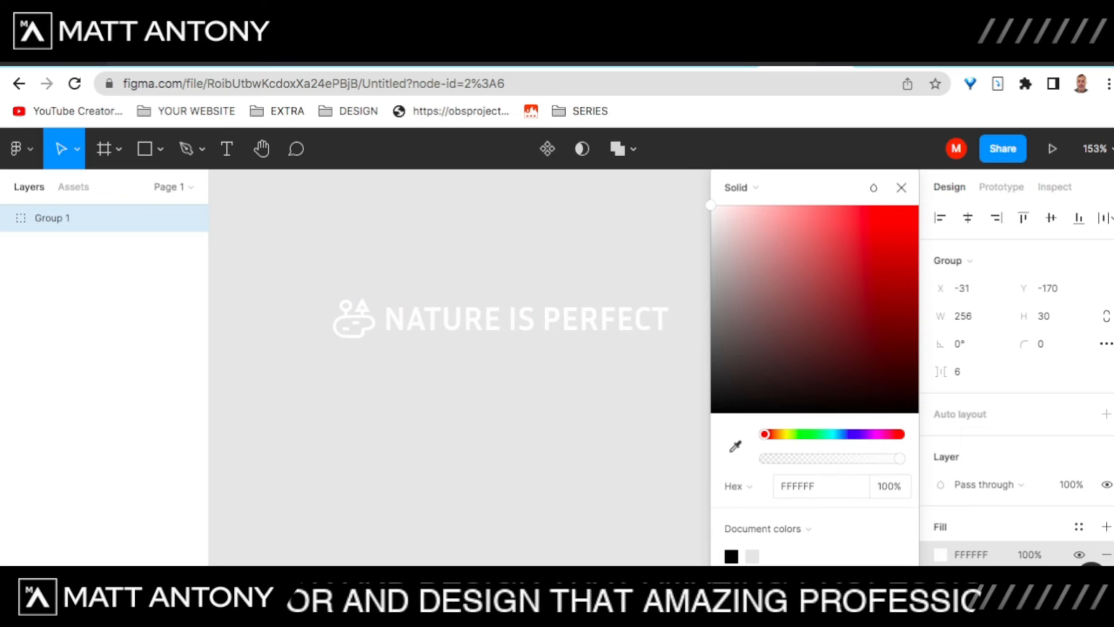
pyautogui.click(807, 487)
pyautogui.click(580, 430)
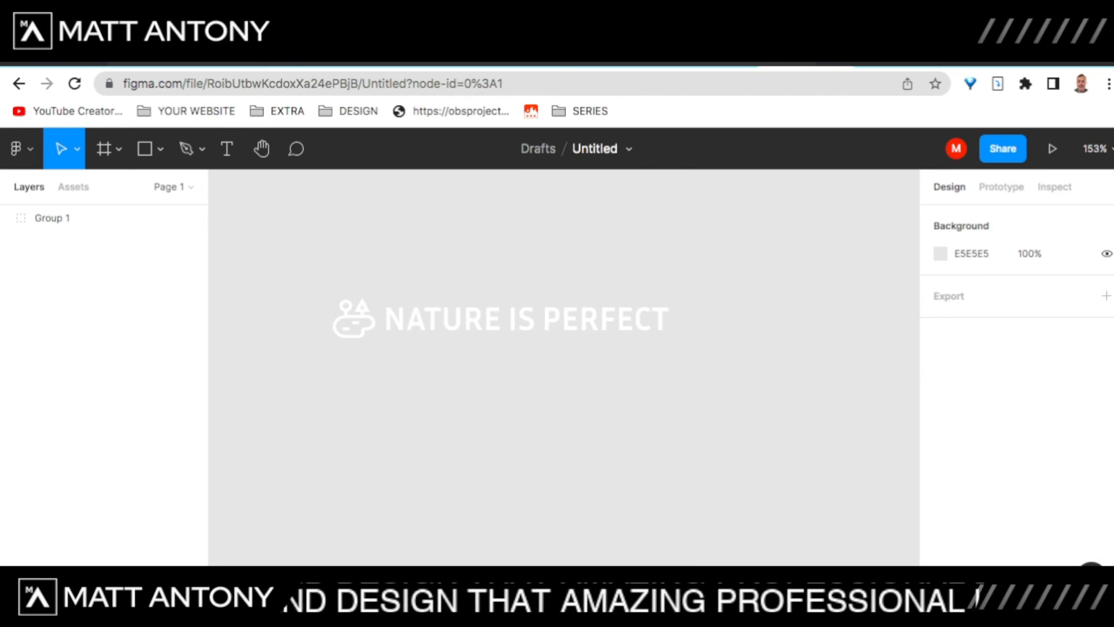
pyautogui.click(502, 318)
pyautogui.click(503, 318)
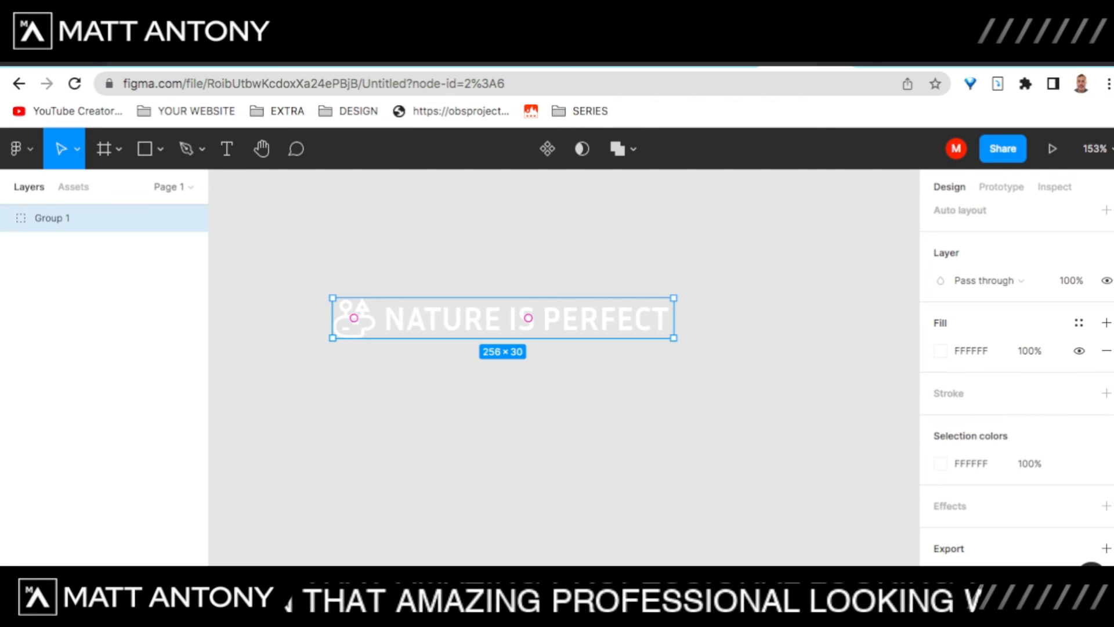
# Step: Export Group 1 as a 1x PNG
pyautogui.click(1106, 549)
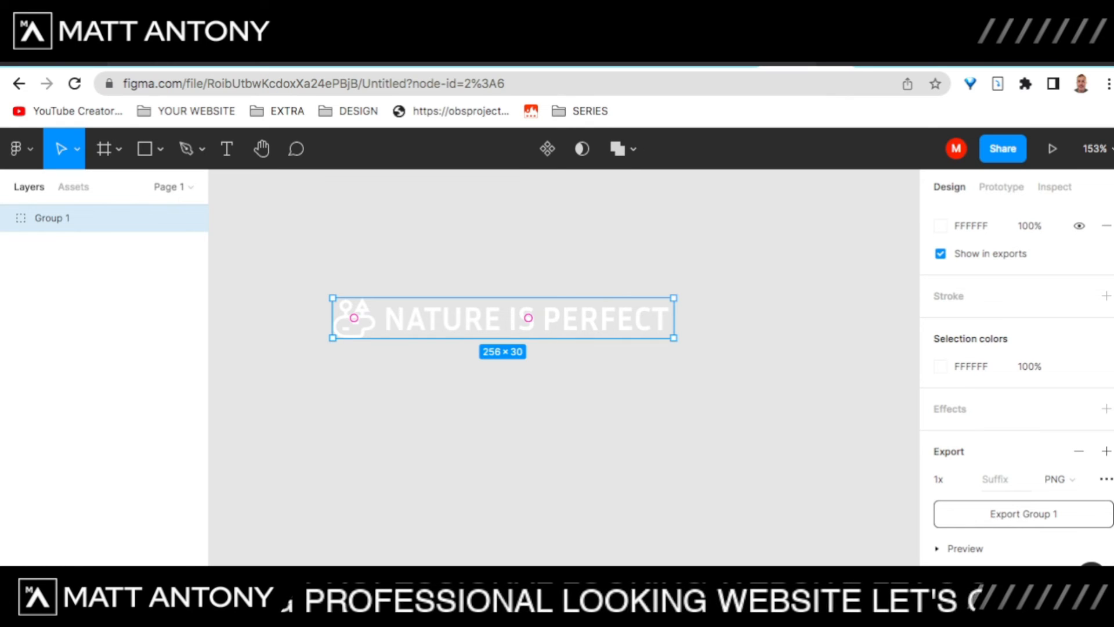
pyautogui.click(1023, 514)
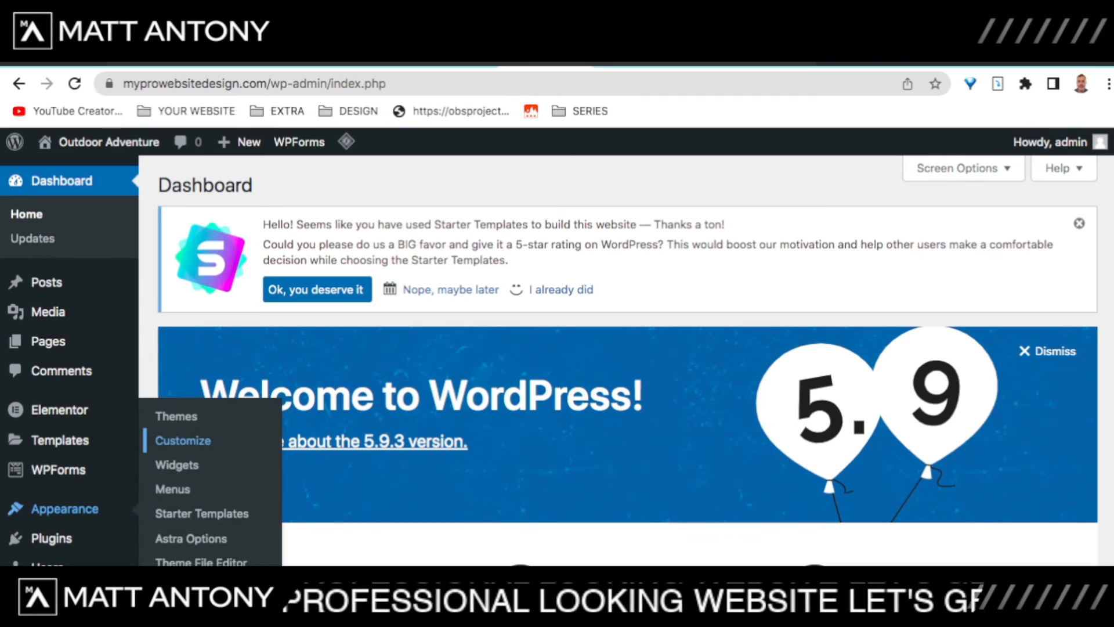
# Step: Open the Customizer's Site Identity section and go to its Site Title & Logo settings
pyautogui.click(183, 440)
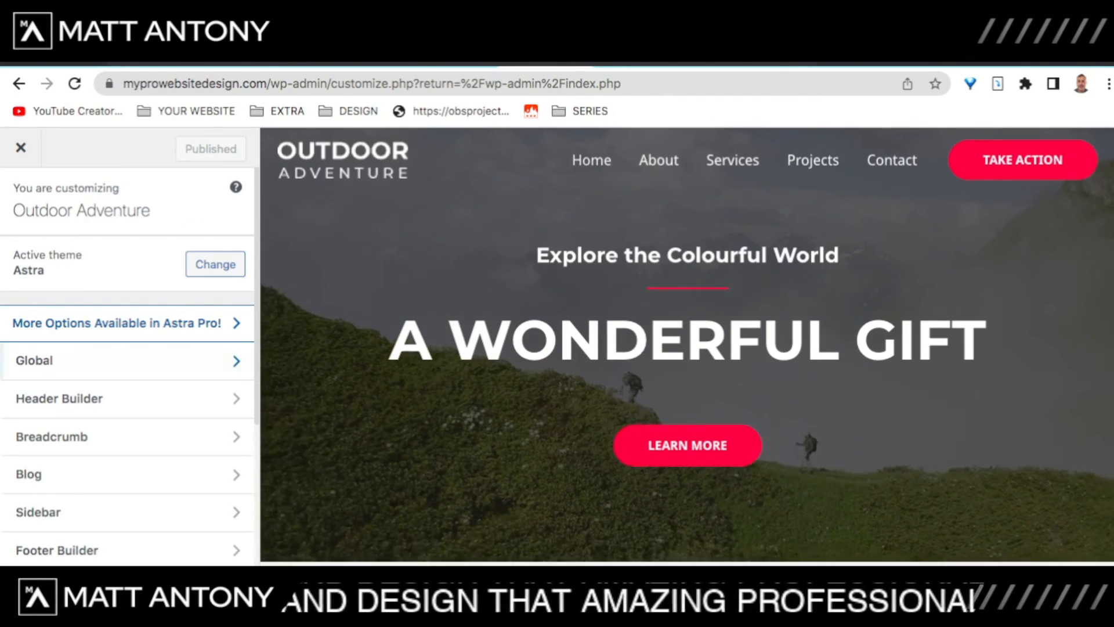
pyautogui.scroll(-3, 128, 377)
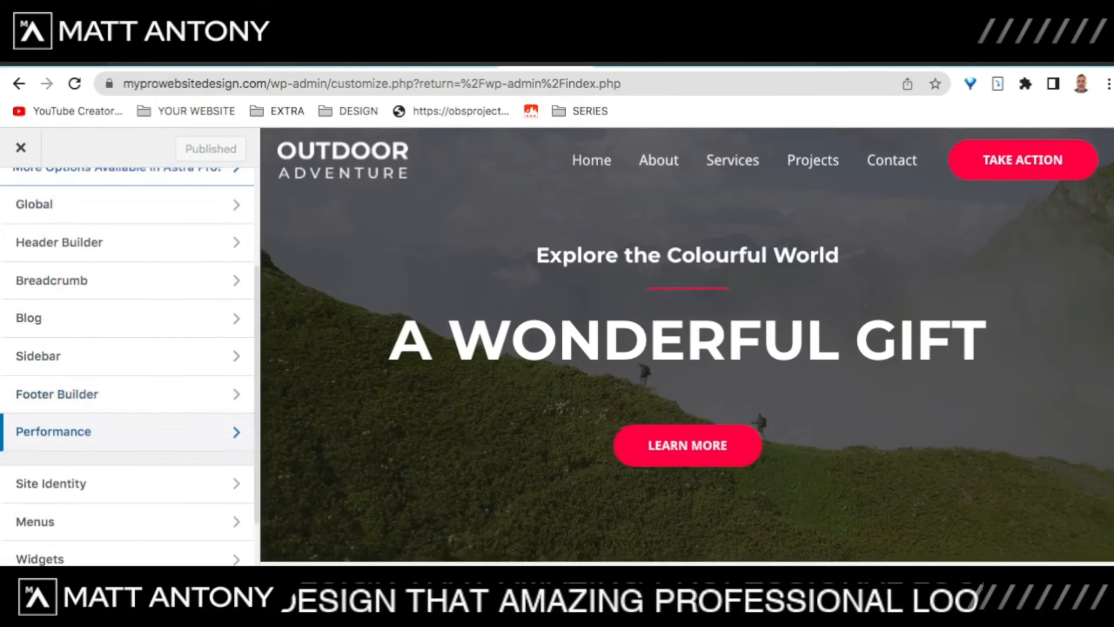
pyautogui.scroll(-2, 128, 400)
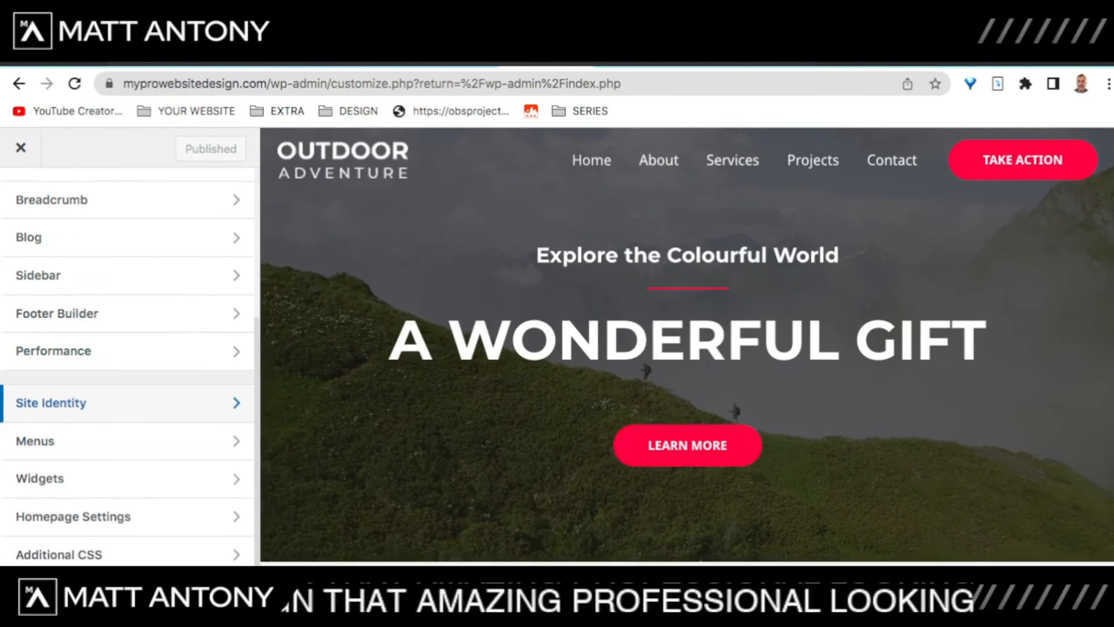
pyautogui.click(128, 403)
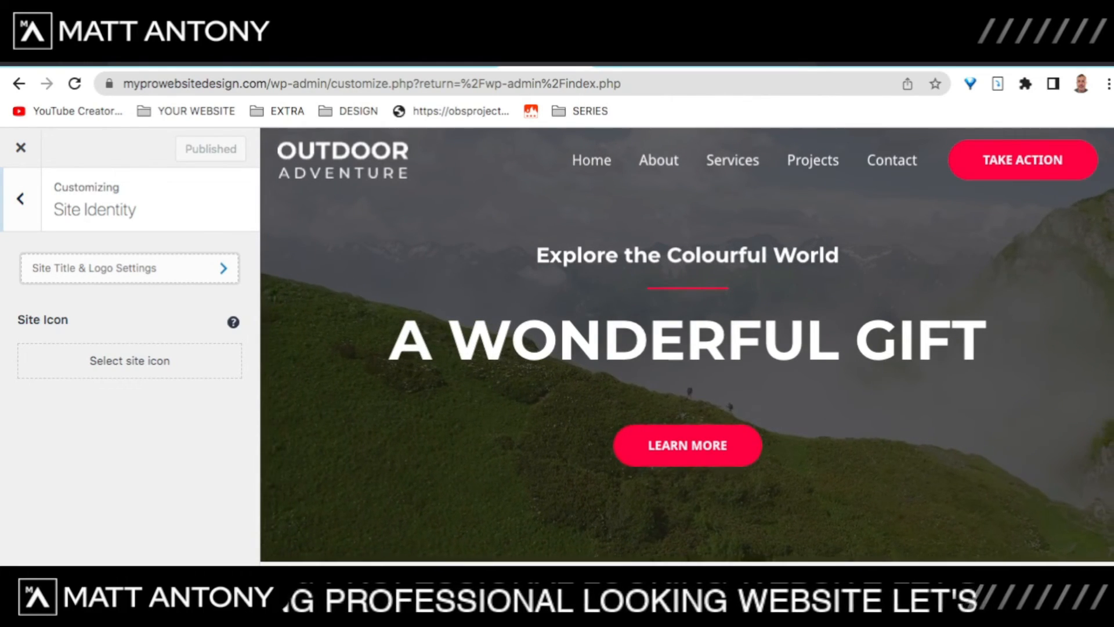
pyautogui.click(129, 268)
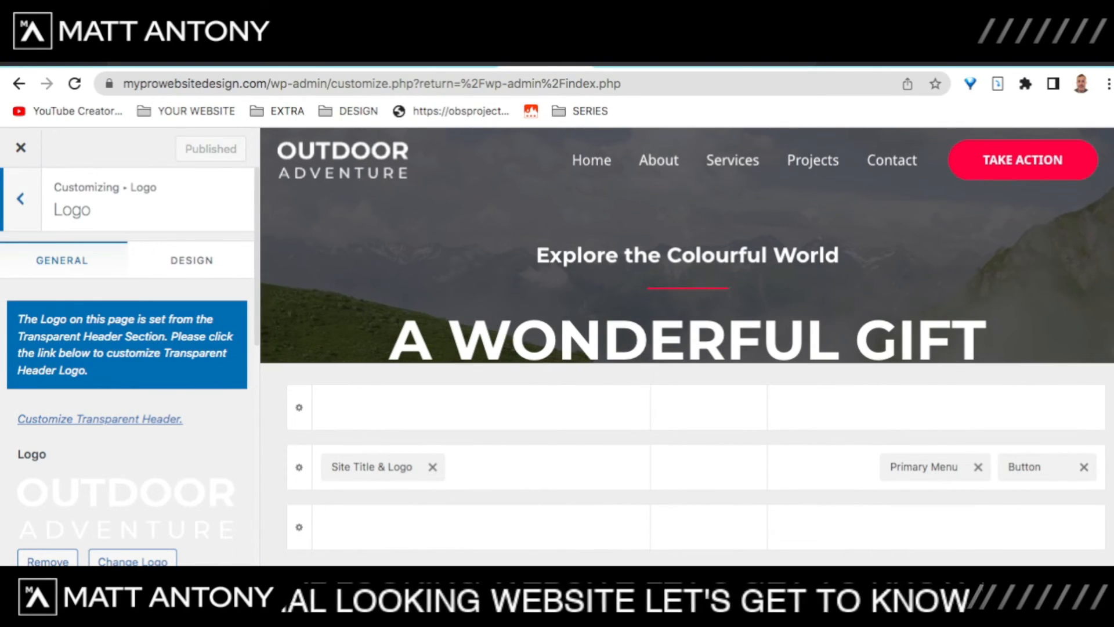
pyautogui.scroll(-2, 128, 365)
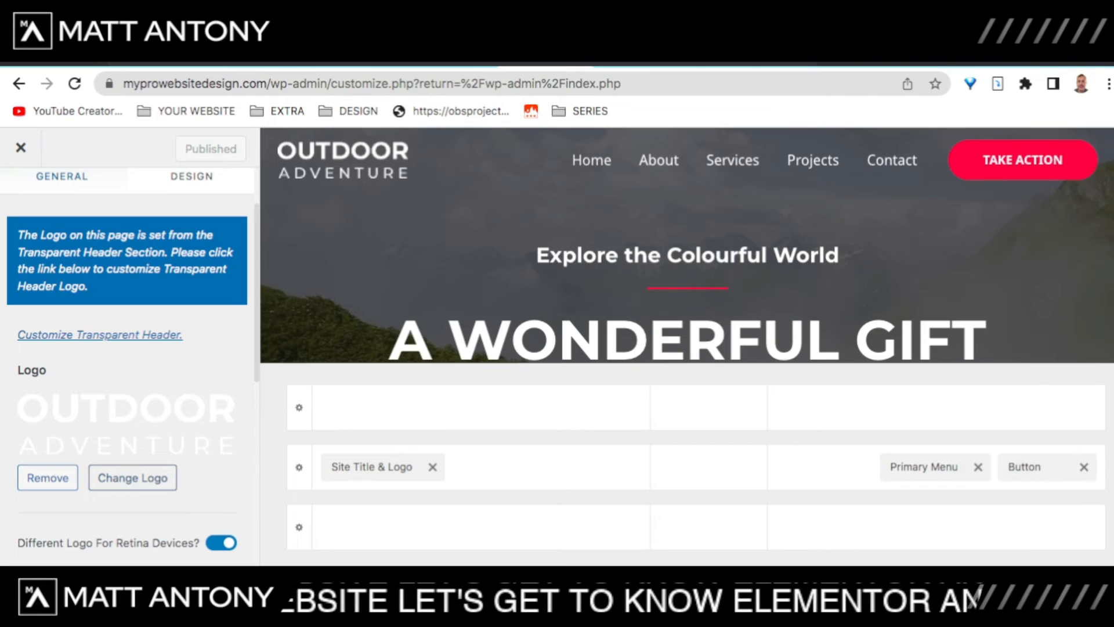
# Step: Replace the header logo with the treeplane-logo image, left uncropped
pyautogui.click(133, 478)
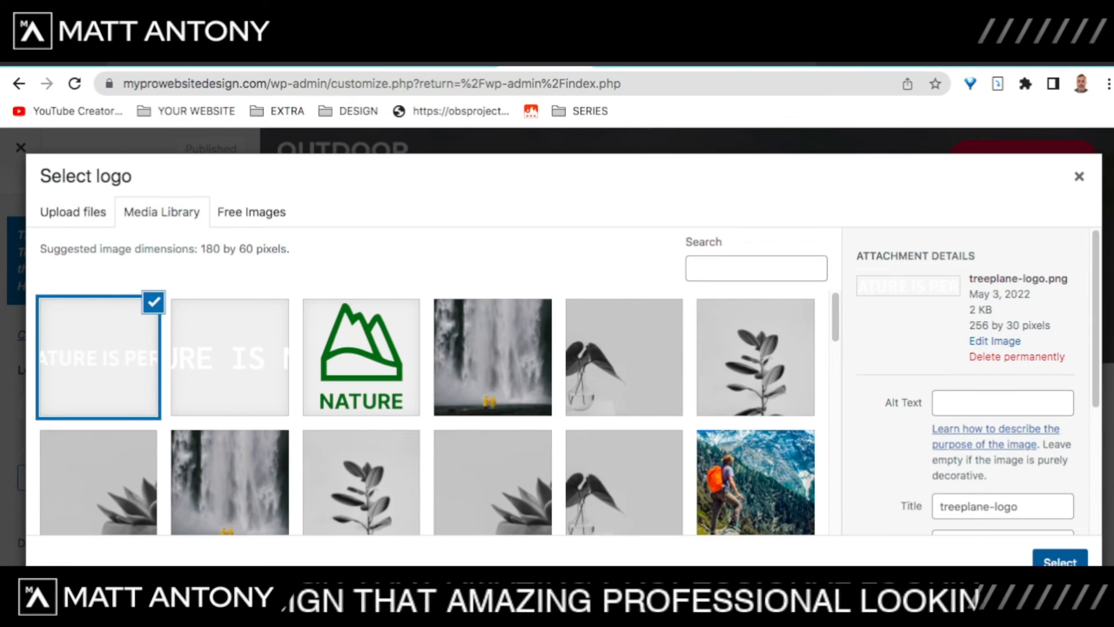
pyautogui.click(1060, 562)
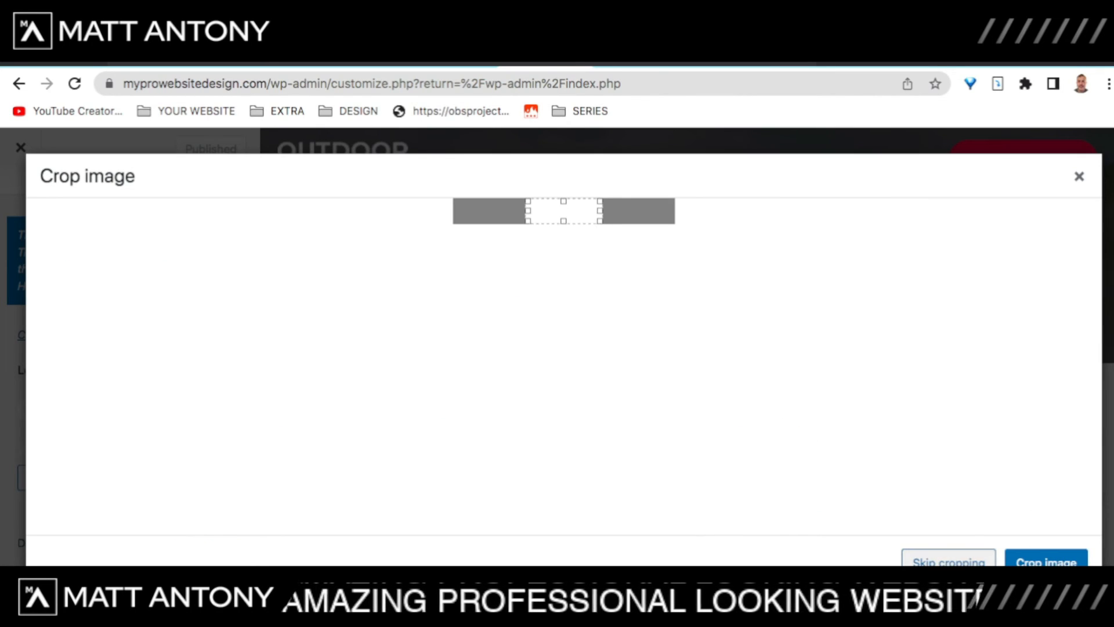
pyautogui.click(949, 562)
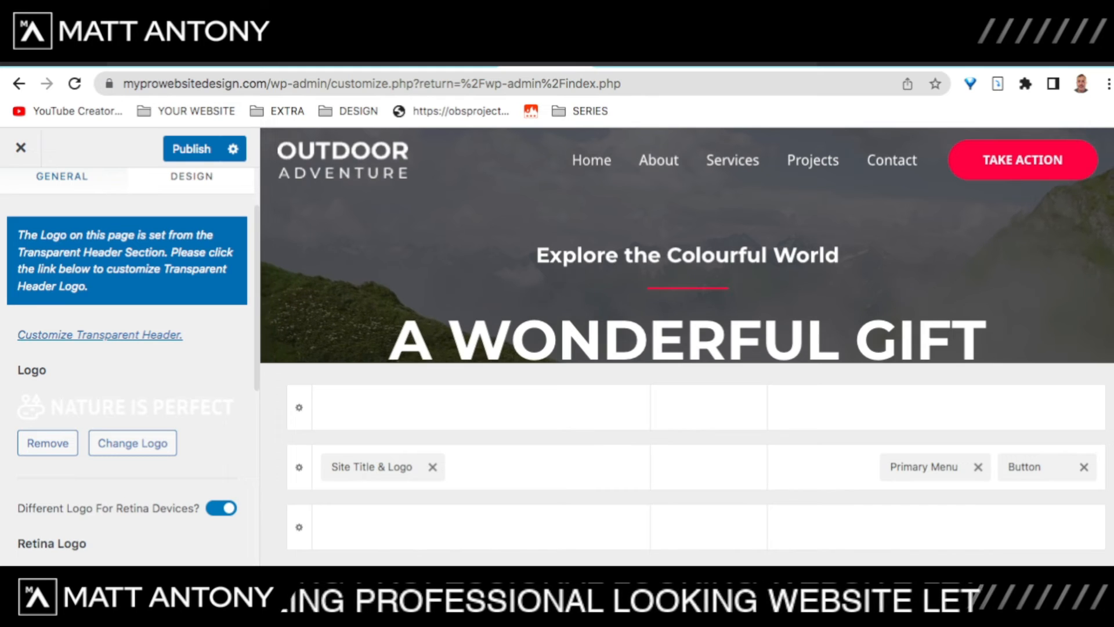
# Step: Set the Retina Logo to the same NATURE IS PERFECT image
pyautogui.scroll(-2, 127, 348)
pyautogui.click(136, 546)
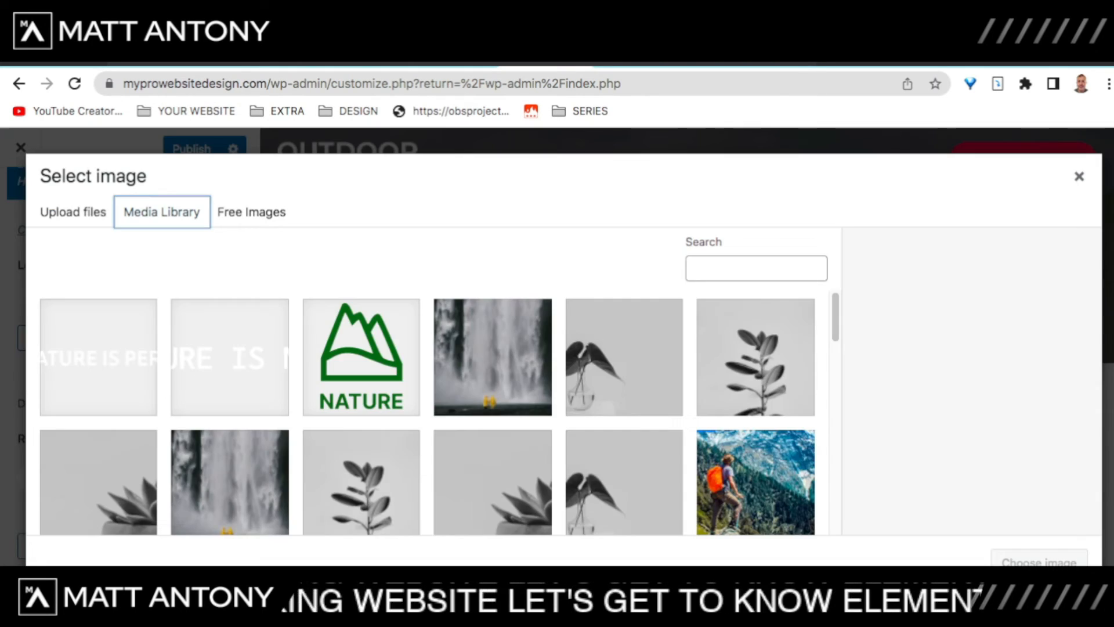
pyautogui.click(1039, 560)
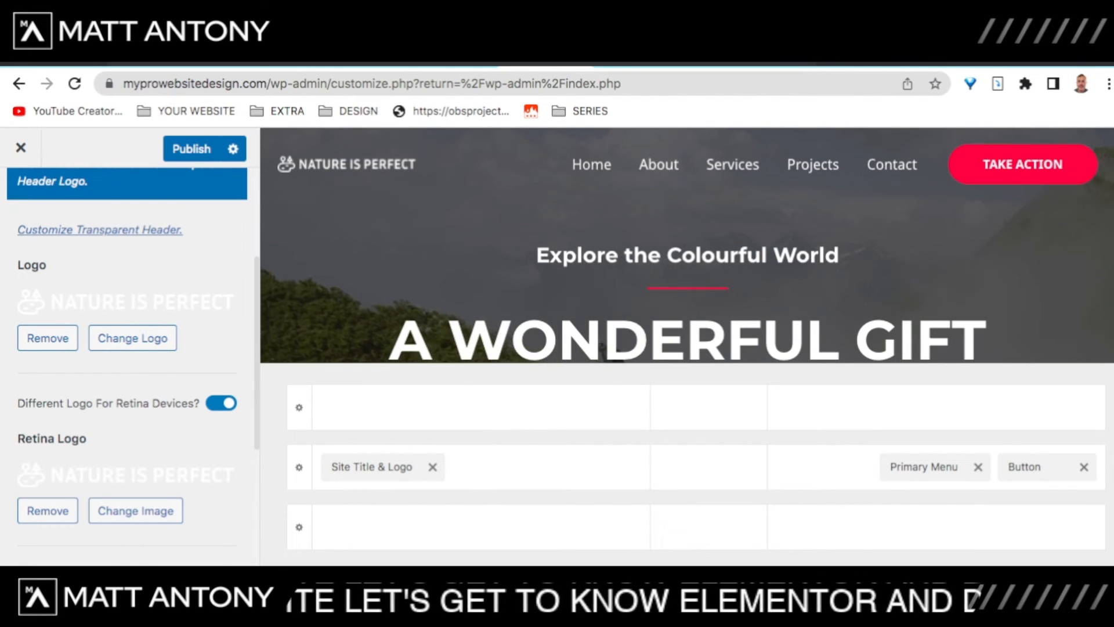
# Step: Drag the Logo Width slider until the header logo is 317 px wide
pyautogui.scroll(-3, 131, 360)
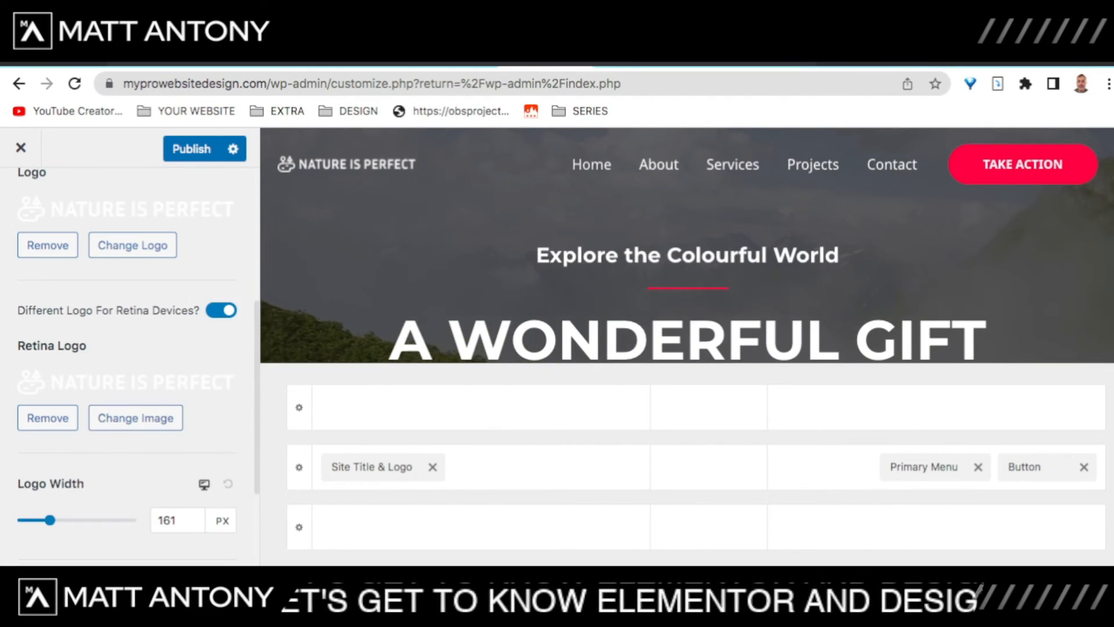
pyautogui.moveTo(50, 520)
pyautogui.mouseDown()
pyautogui.moveTo(98, 520)
pyautogui.moveTo(80, 520)
pyautogui.mouseUp()
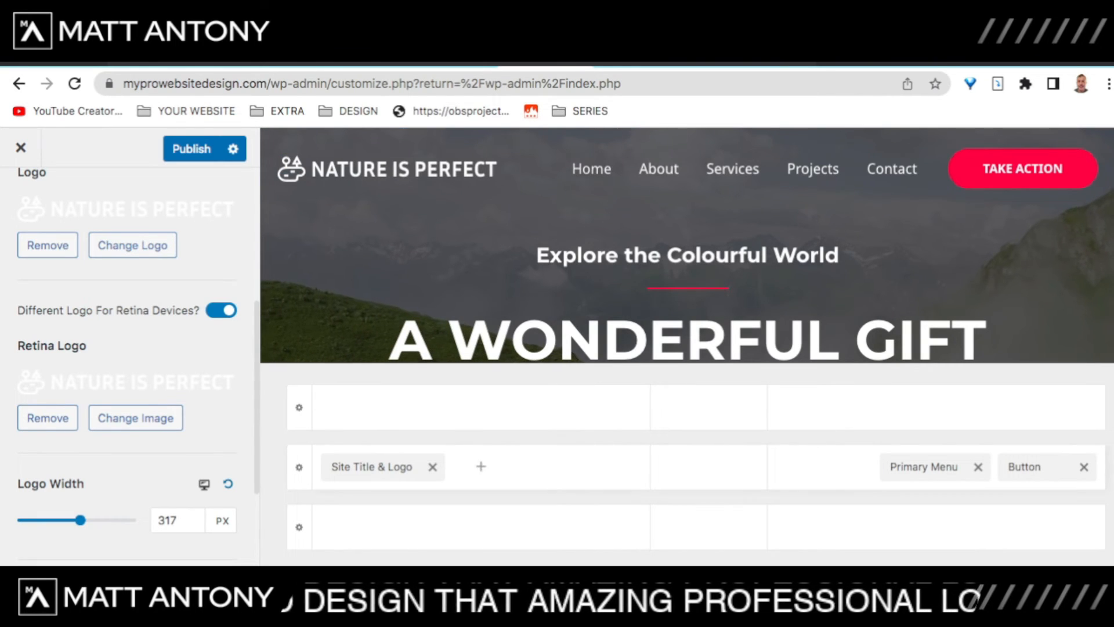
pyautogui.scroll(-3, 127, 360)
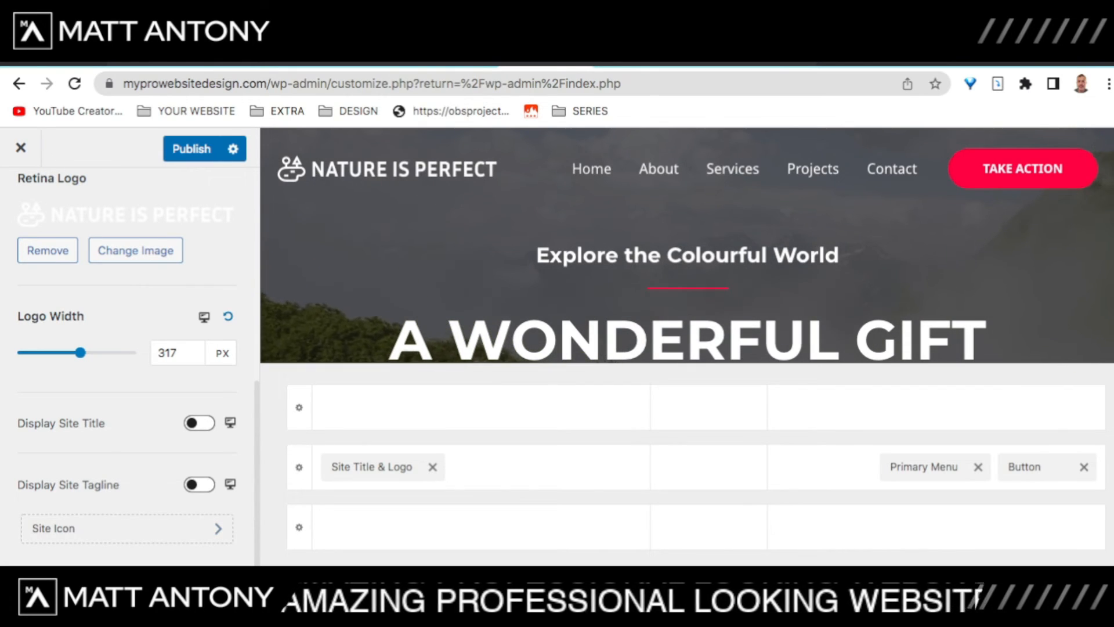
pyautogui.scroll(1, 128, 360)
pyautogui.scroll(-1, 128, 360)
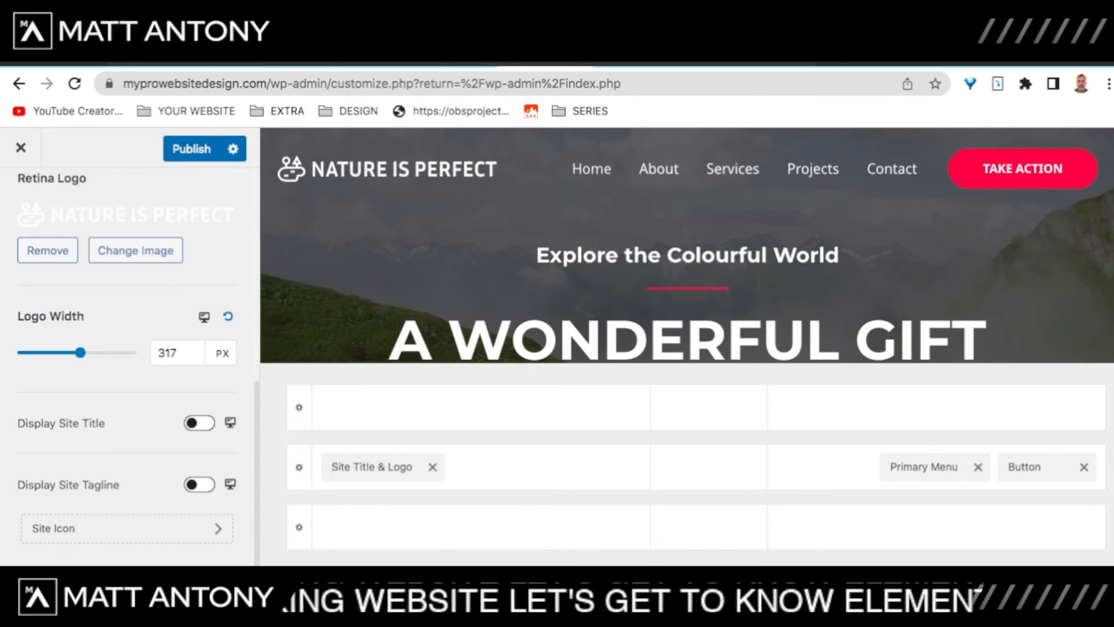
# Step: Publish the Customizer changes so the live header shows NATURE IS PERFECT
pyautogui.click(192, 148)
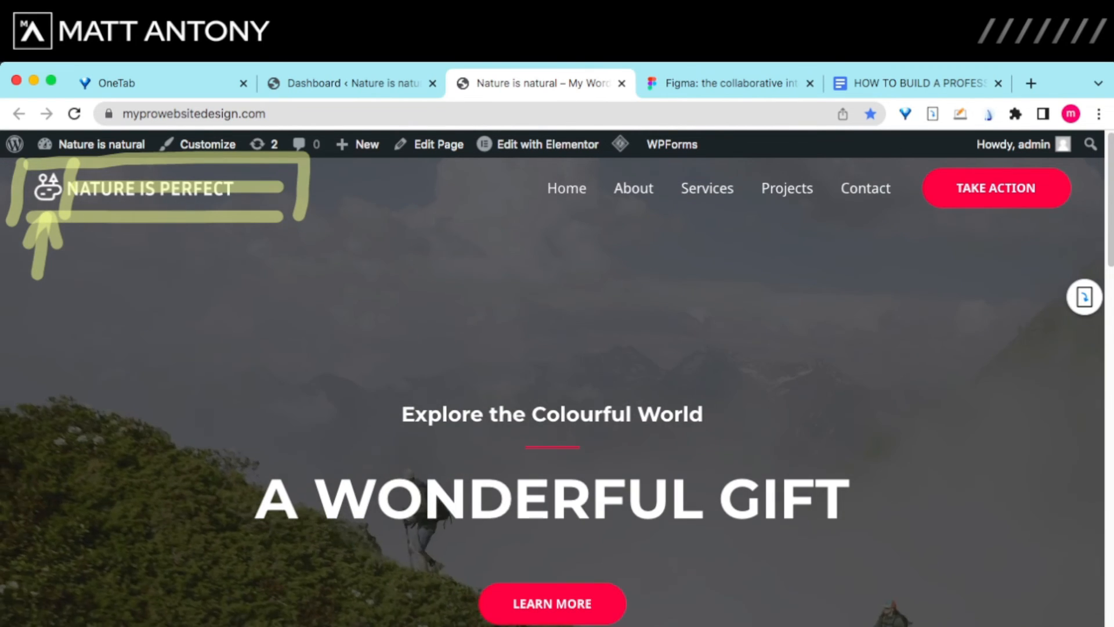
# Step: Mark up the new logo on the live homepage, then return to Figma
pyautogui.moveTo(230, 276); pyautogui.dragTo(341, 275)
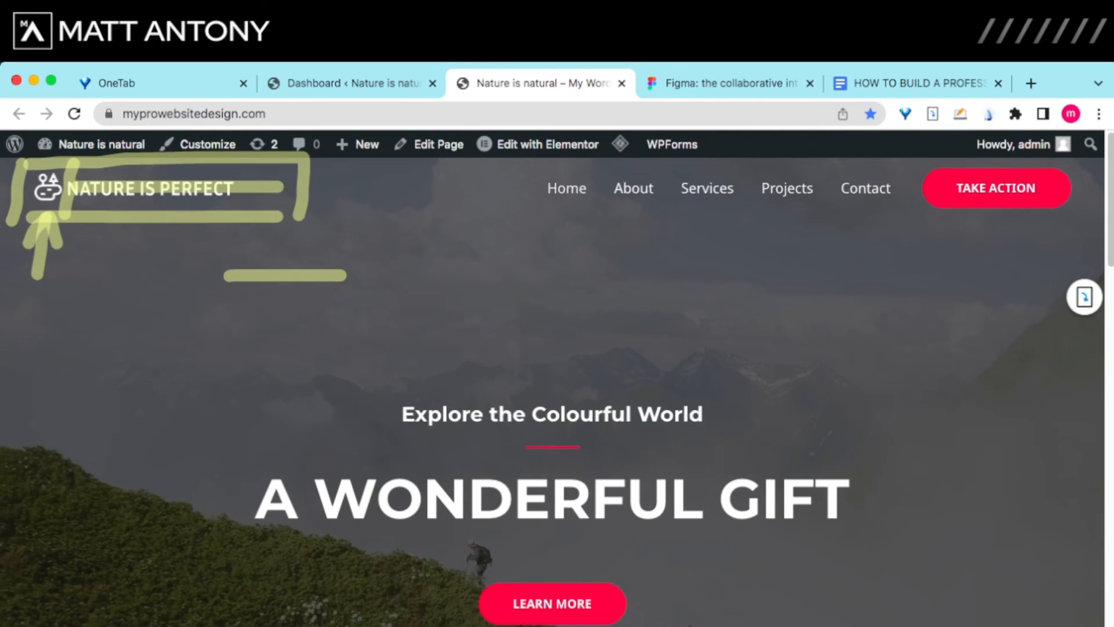
pyautogui.moveTo(225, 274)
pyautogui.mouseDown()
pyautogui.moveTo(225, 387)
pyautogui.moveTo(364, 384)
pyautogui.moveTo(380, 289)
pyautogui.moveTo(378, 402)
pyautogui.mouseUp()
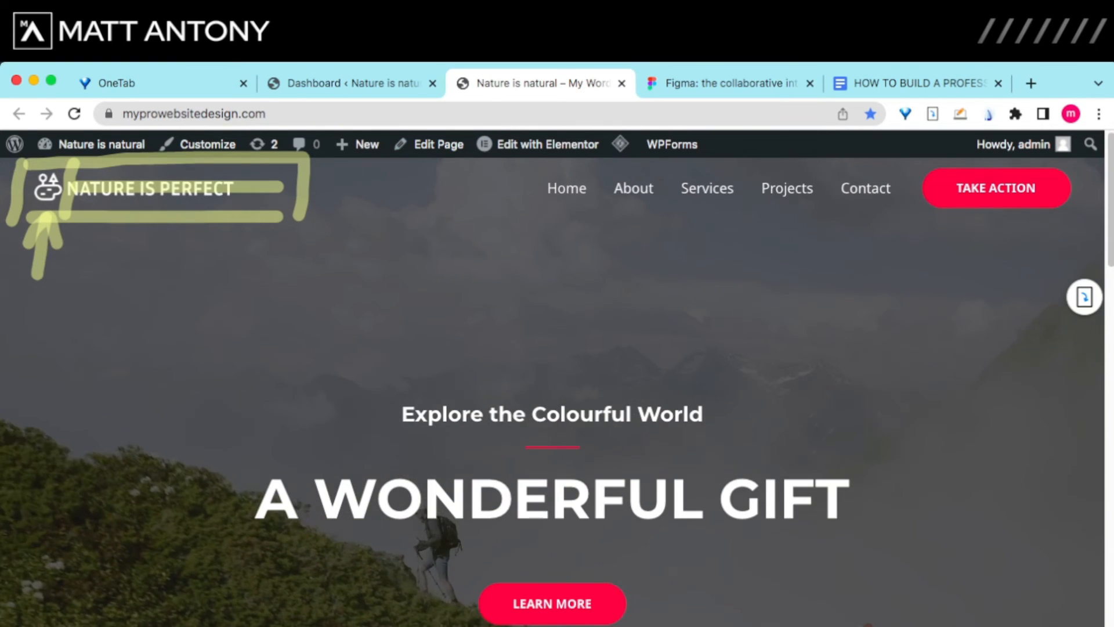
pyautogui.click(730, 83)
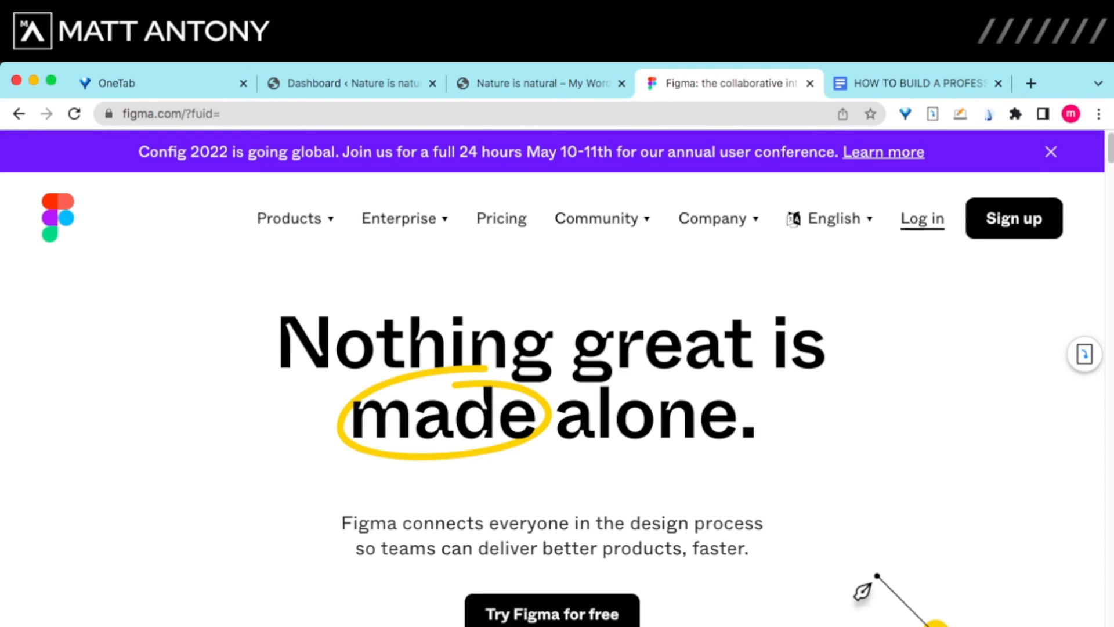
# Step: Log in to Figma, box-select the NATURE IS PERFECT logo group and open its context menu
pyautogui.click(922, 219)
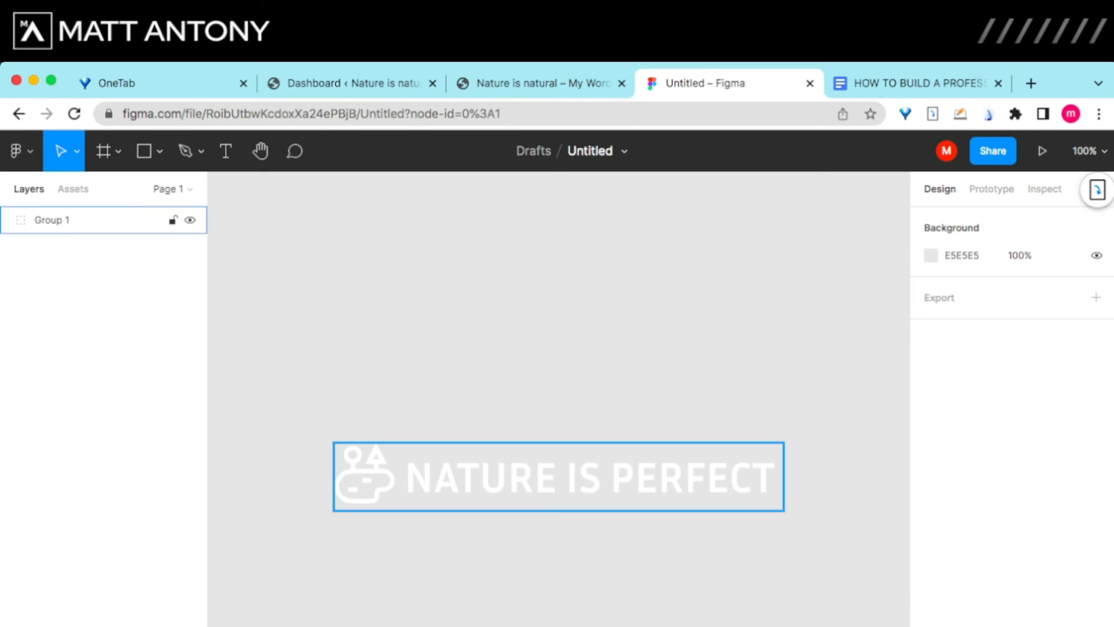
pyautogui.click(558, 477)
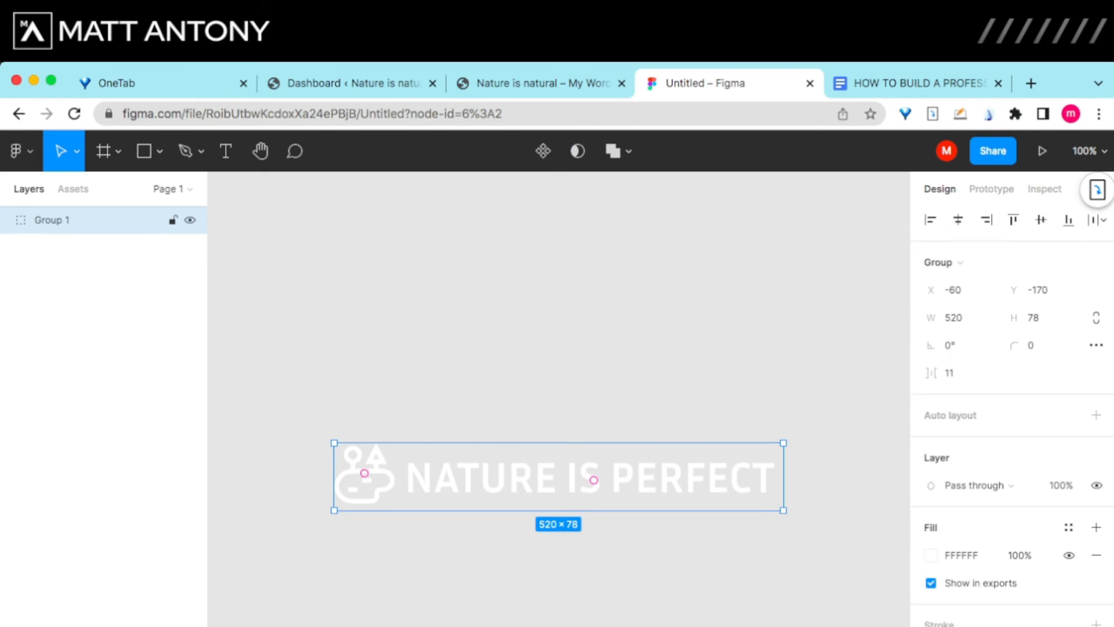
pyautogui.rightClick(412, 478)
pyautogui.click(364, 414)
pyautogui.moveTo(365, 414); pyautogui.dragTo(747, 527)
pyautogui.rightClick(662, 484)
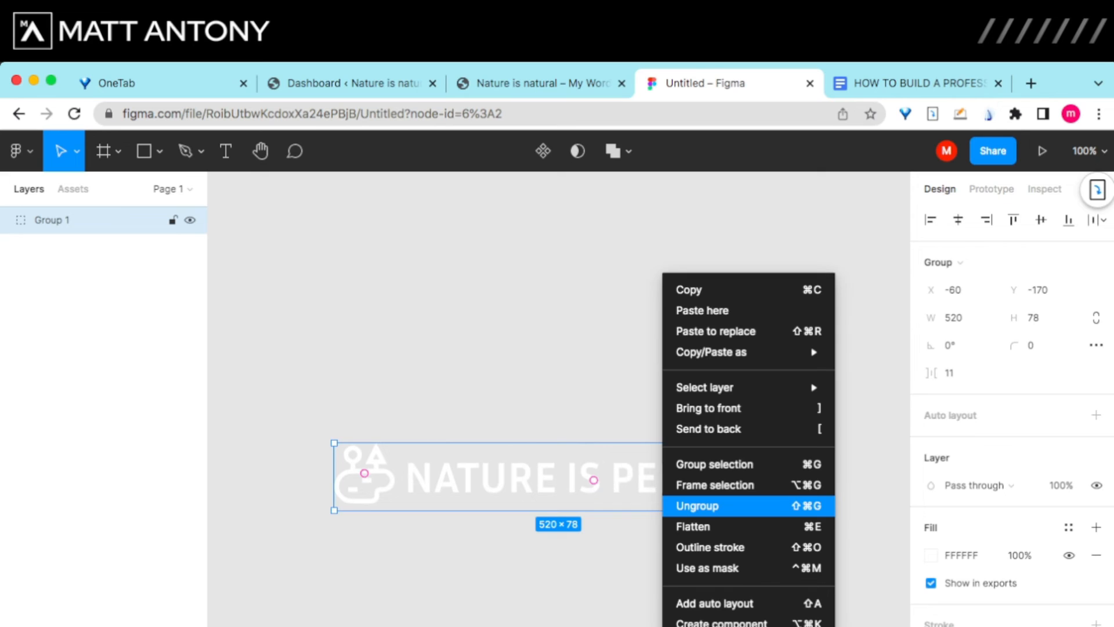
# Step: Ungroup the logo, copy the lake icon and paste the copy above the logo
pyautogui.click(698, 506)
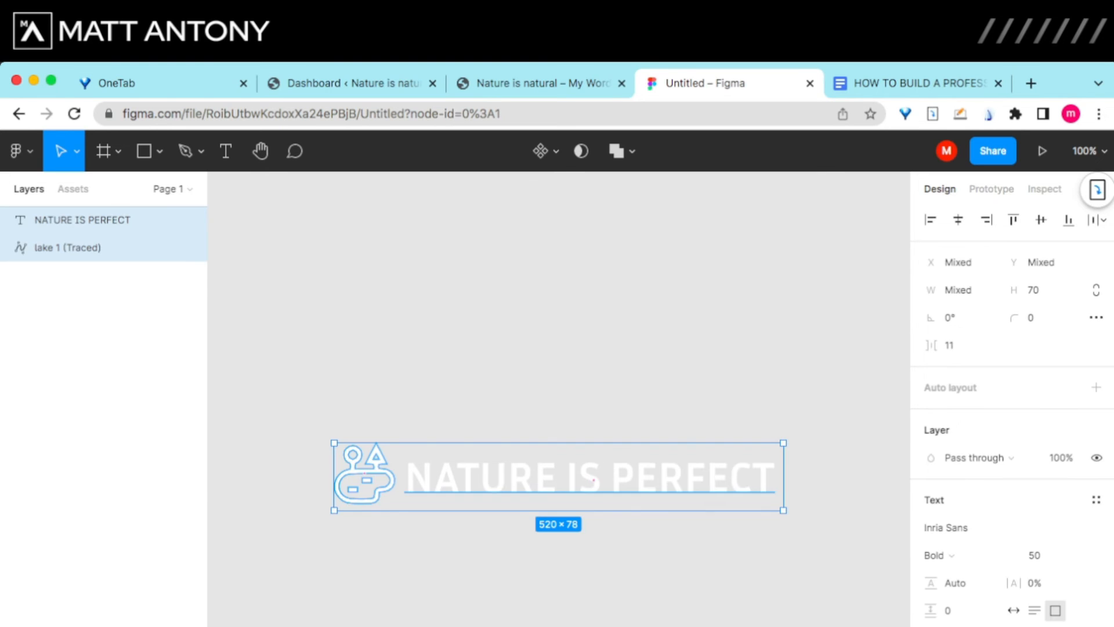
pyautogui.click(133, 307)
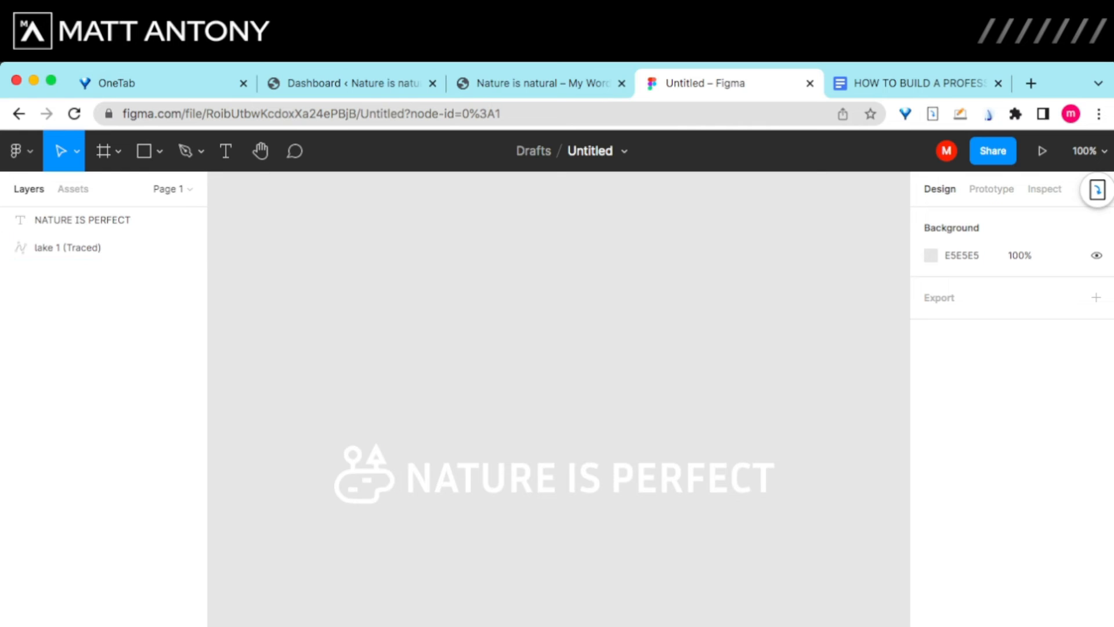
pyautogui.click(81, 248)
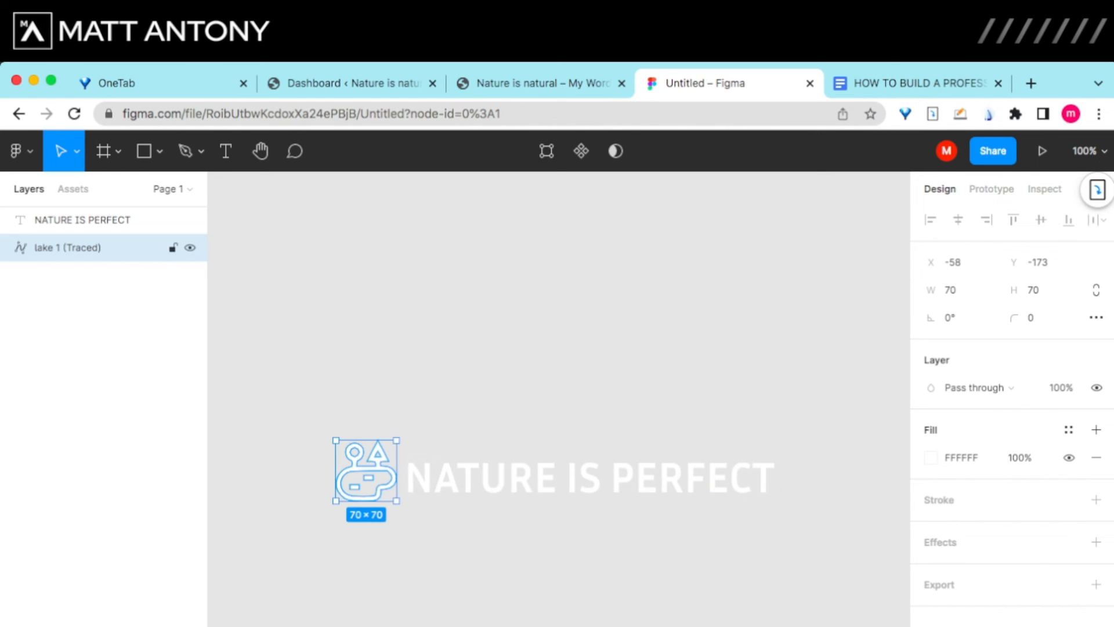
pyautogui.rightClick(373, 470)
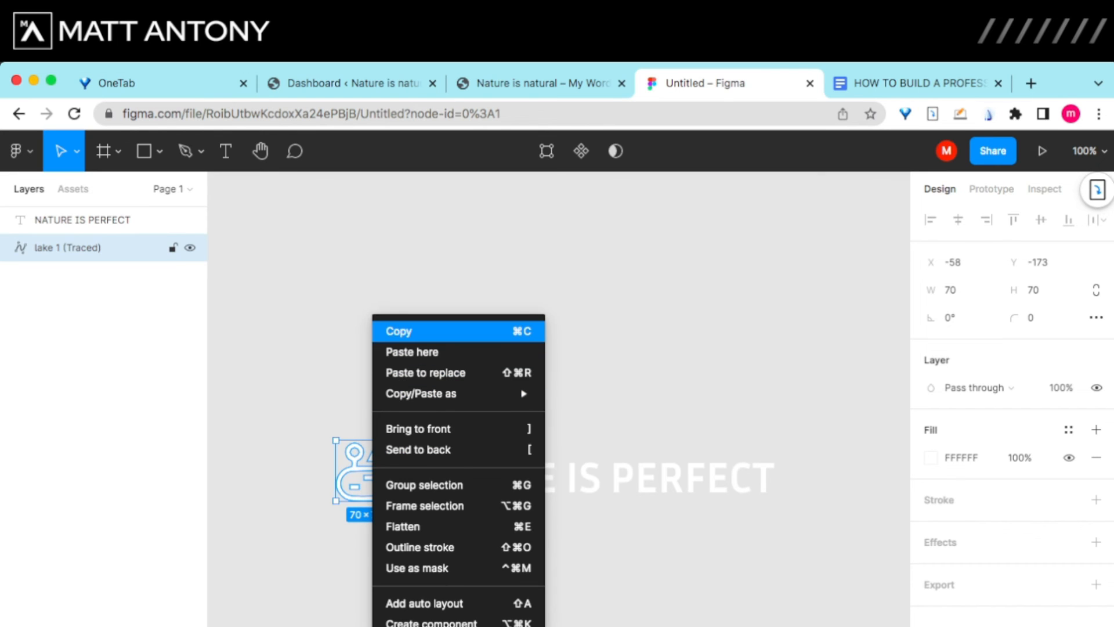
pyautogui.click(400, 331)
pyautogui.click(591, 239)
pyautogui.rightClick(591, 239)
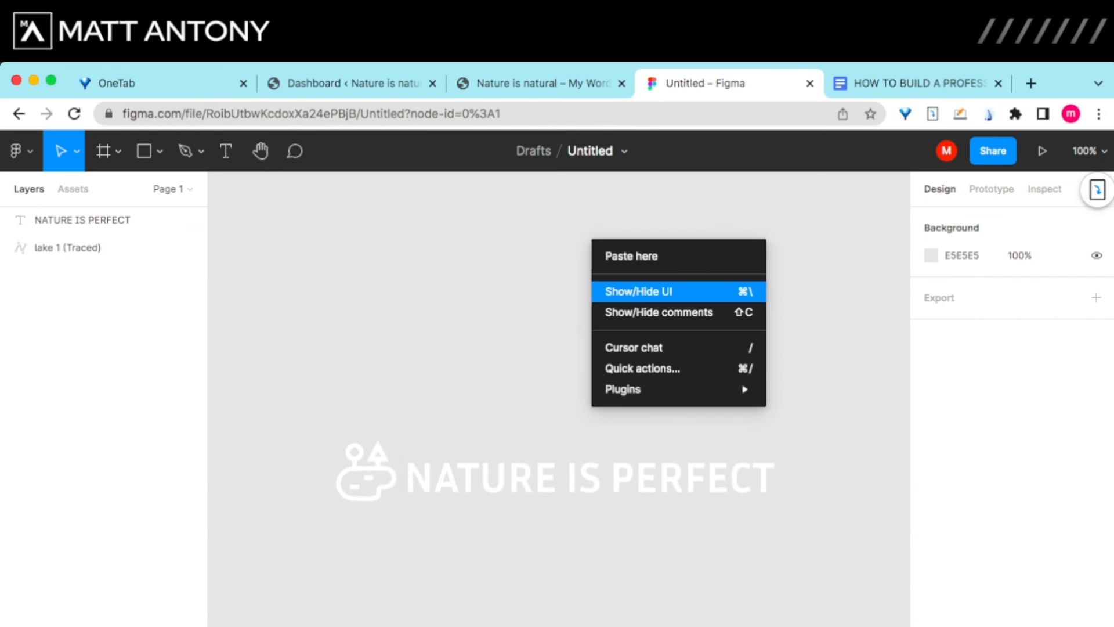
pyautogui.click(631, 256)
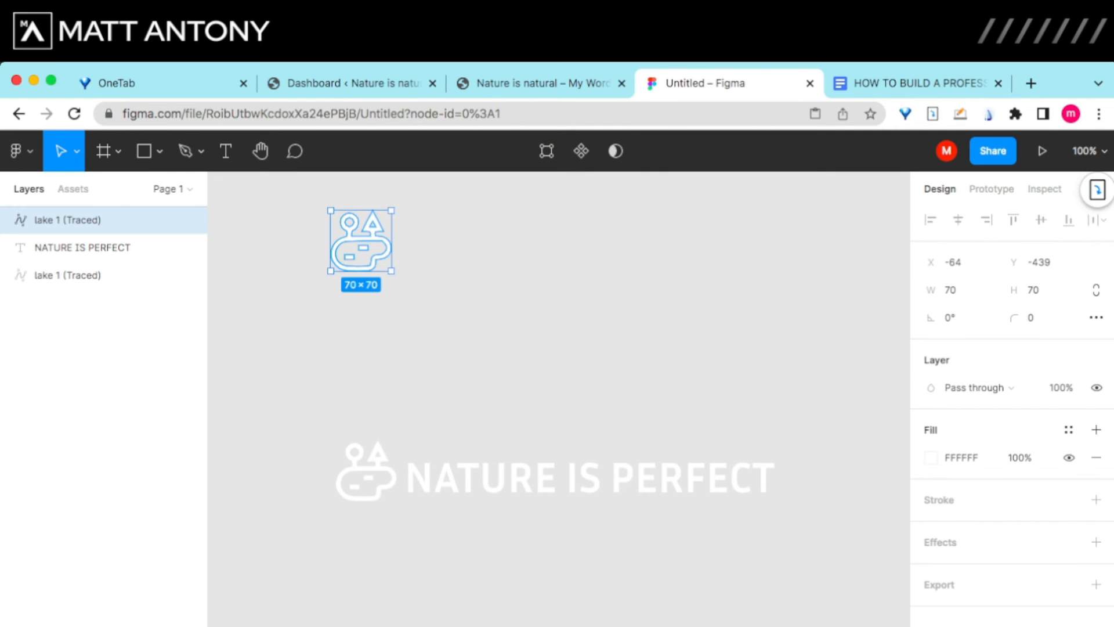
pyautogui.moveTo(361, 241); pyautogui.dragTo(527, 296)
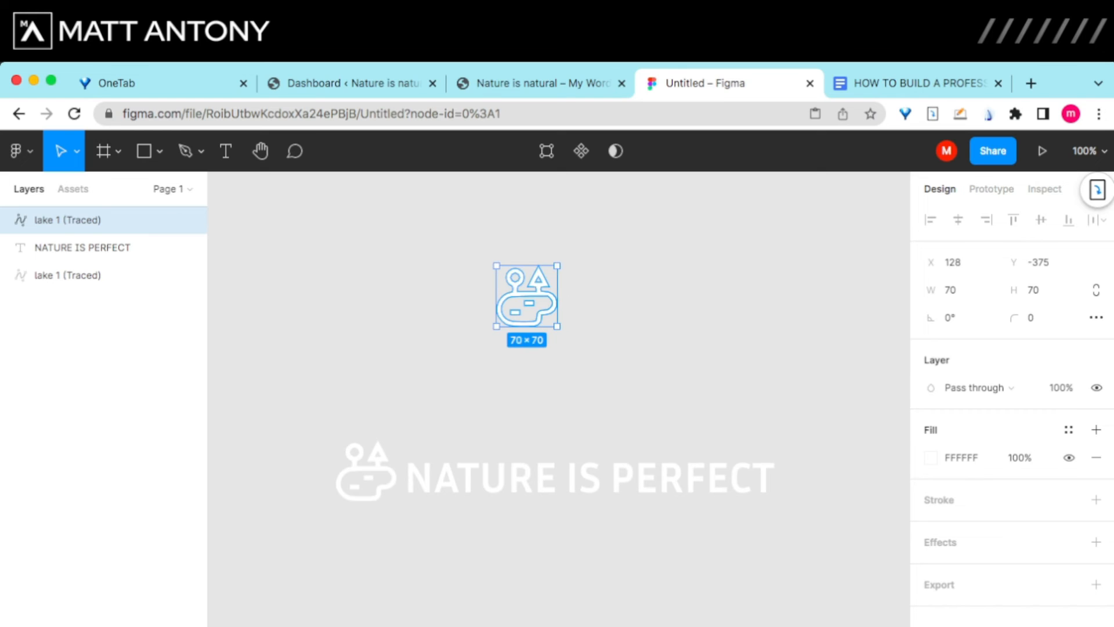
# Step: Group the original lake icon with the NATURE IS PERFECT text as Group 1
pyautogui.click(87, 275)
pyautogui.moveTo(355, 419); pyautogui.dragTo(618, 527)
pyautogui.rightClick(613, 525)
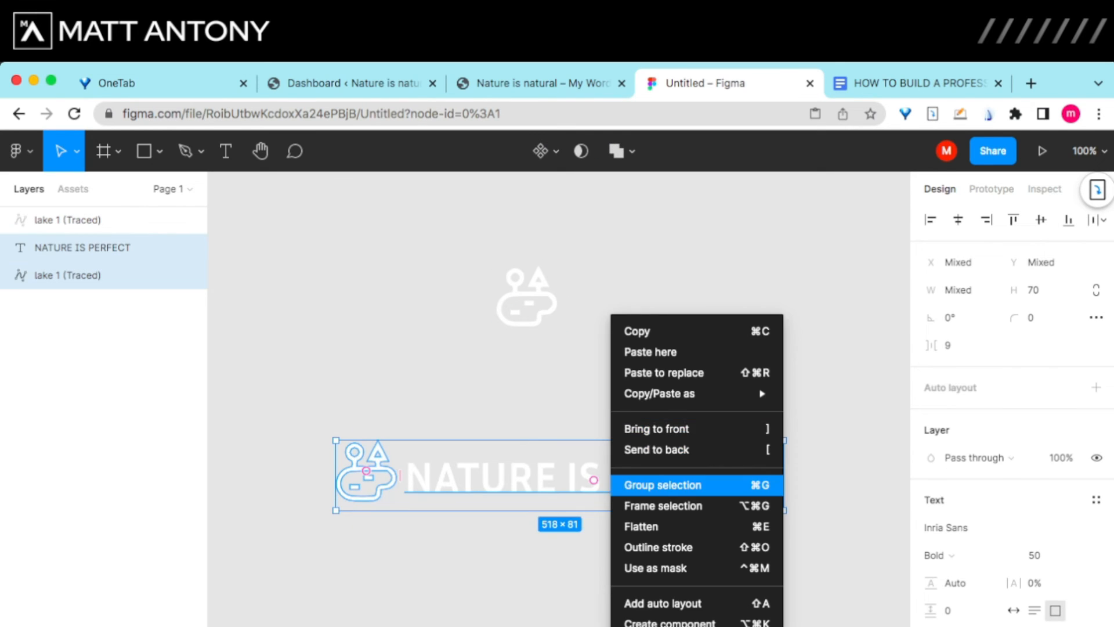
pyautogui.click(663, 485)
pyautogui.press('Escape')
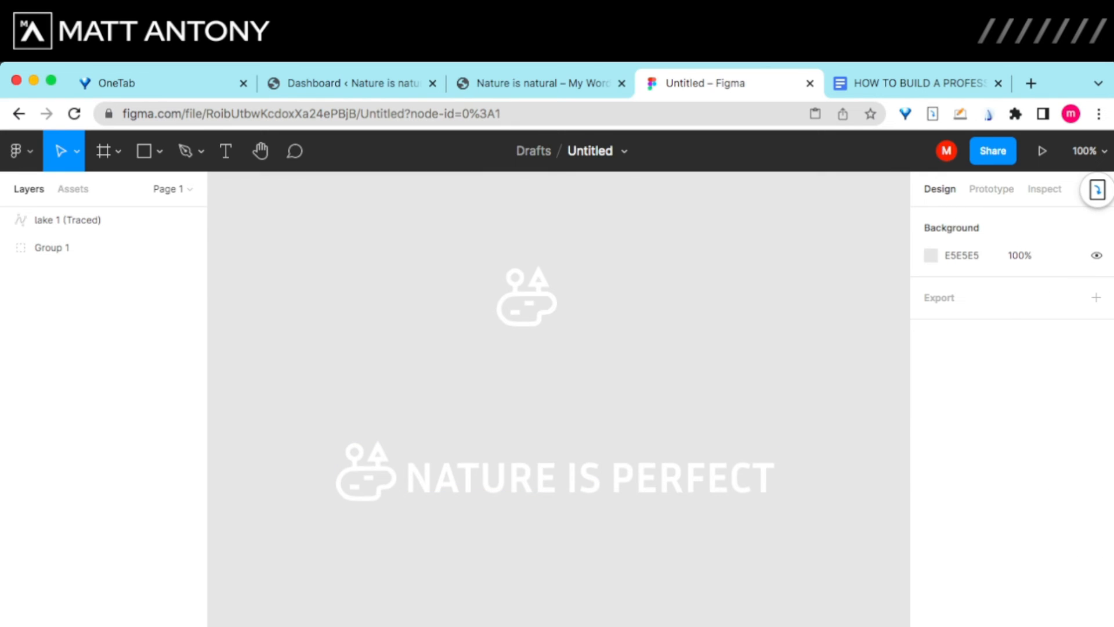
pyautogui.click(527, 298)
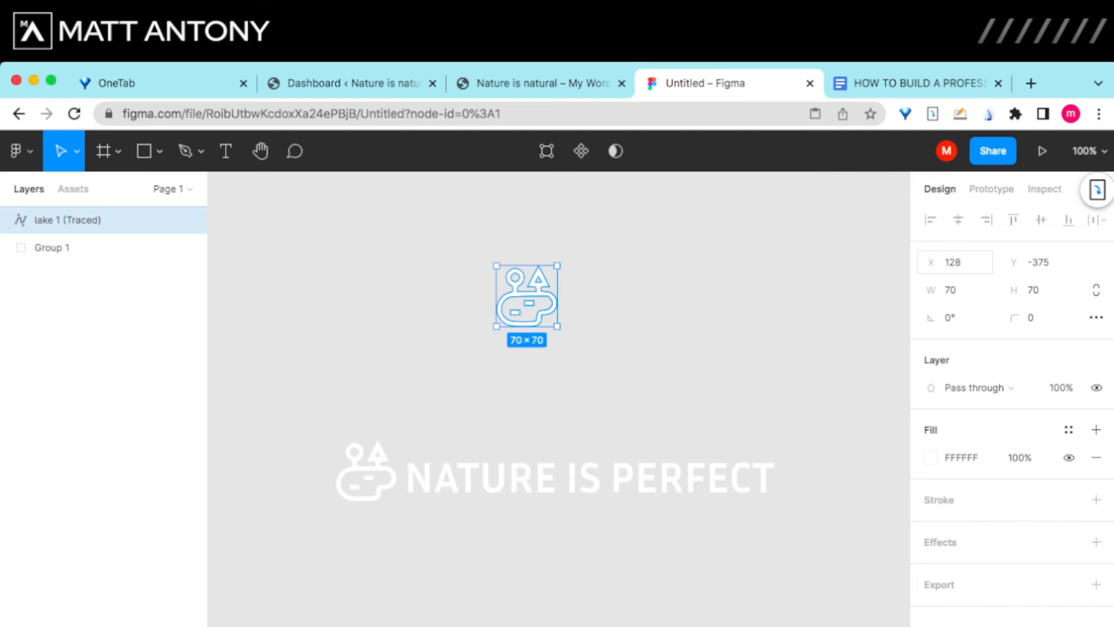
# Step: Resize the copied lake icon to 500 × 500 and move it up and left
pyautogui.click(957, 261)
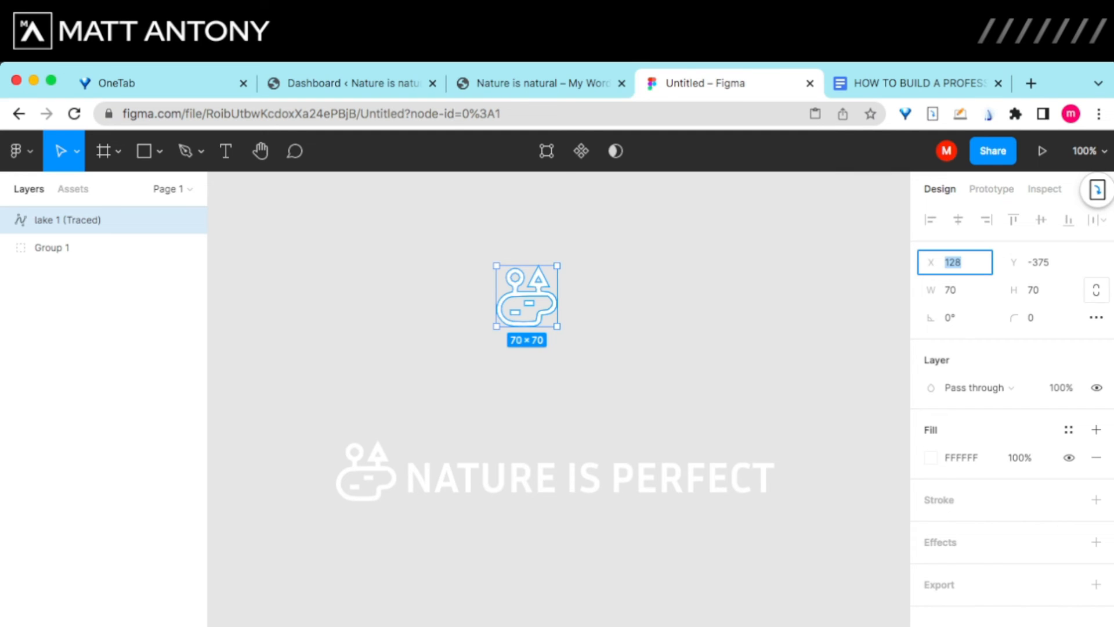
pyautogui.click(956, 290)
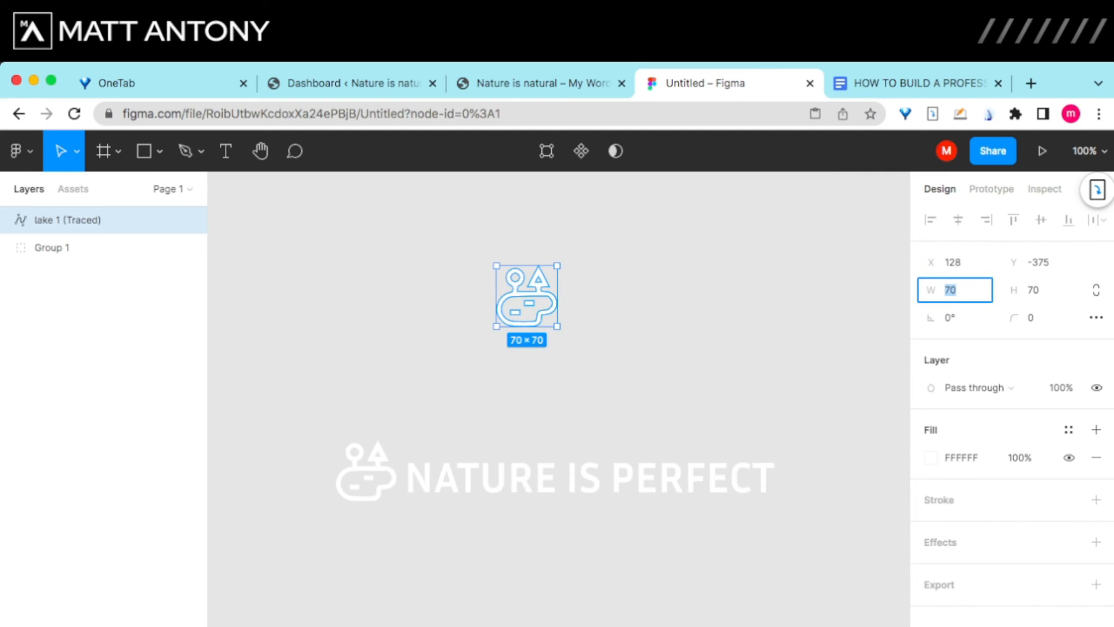
pyautogui.write('500')
pyautogui.press('Tab')
pyautogui.write('500')
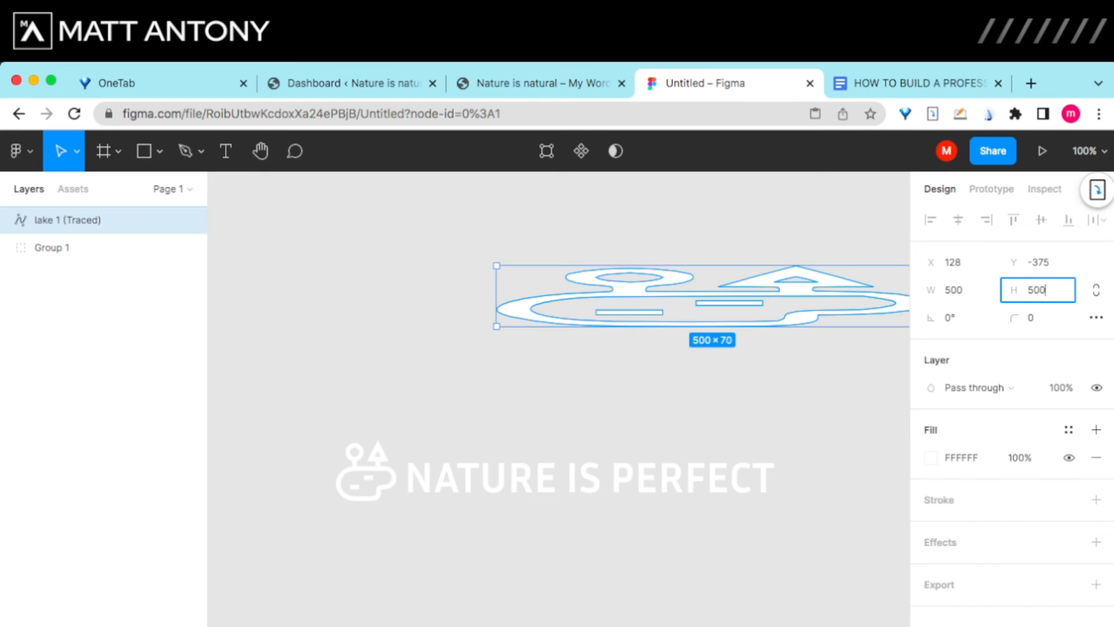
pyautogui.press('Return')
pyautogui.moveTo(712, 465); pyautogui.dragTo(490, 336)
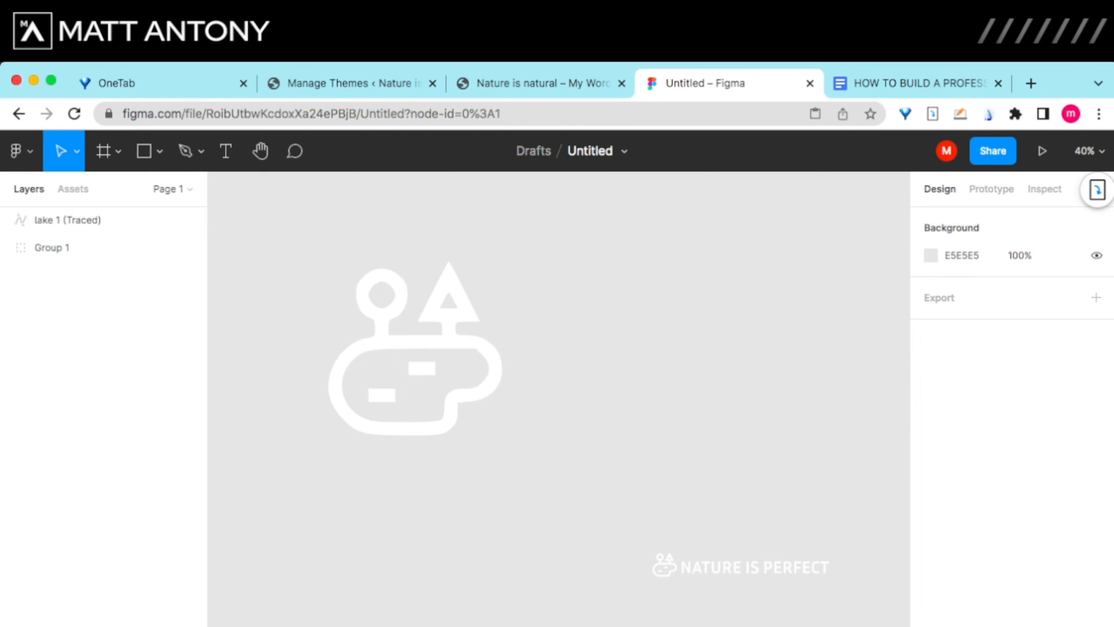
pyautogui.click(415, 342)
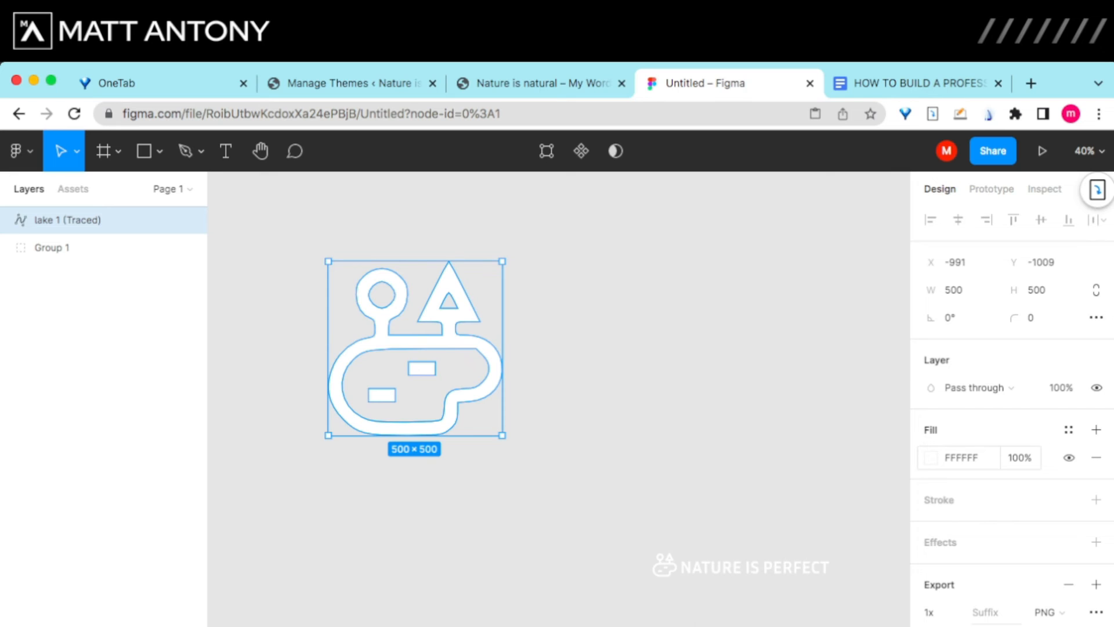
# Step: Change the 500 × 500 lake icon's fill from white to pure black 000000
pyautogui.click(931, 458)
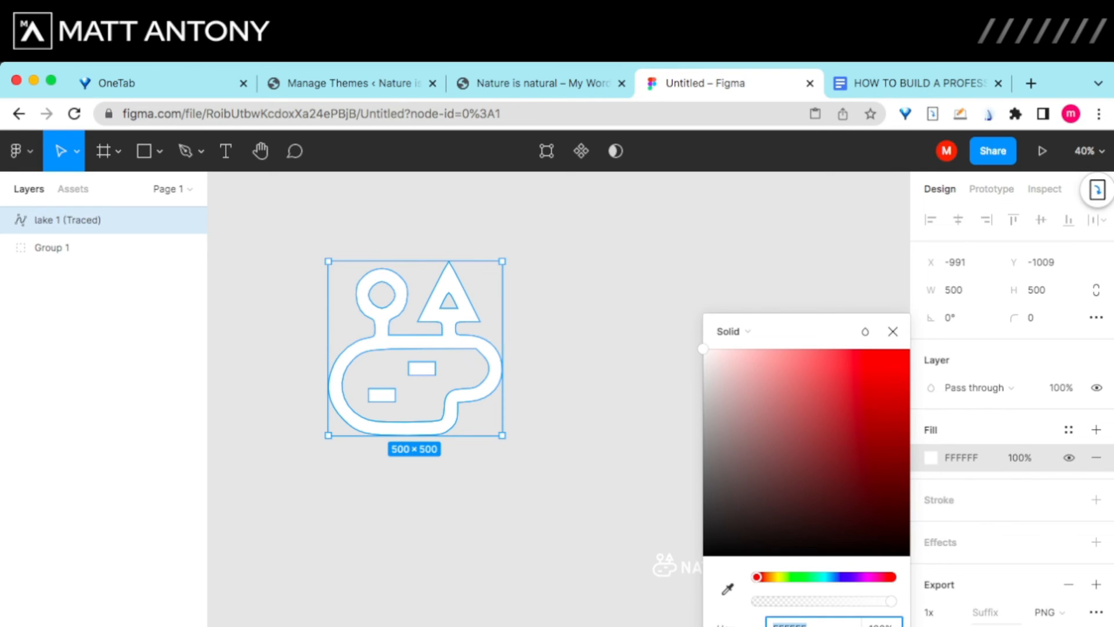
pyautogui.click(706, 549)
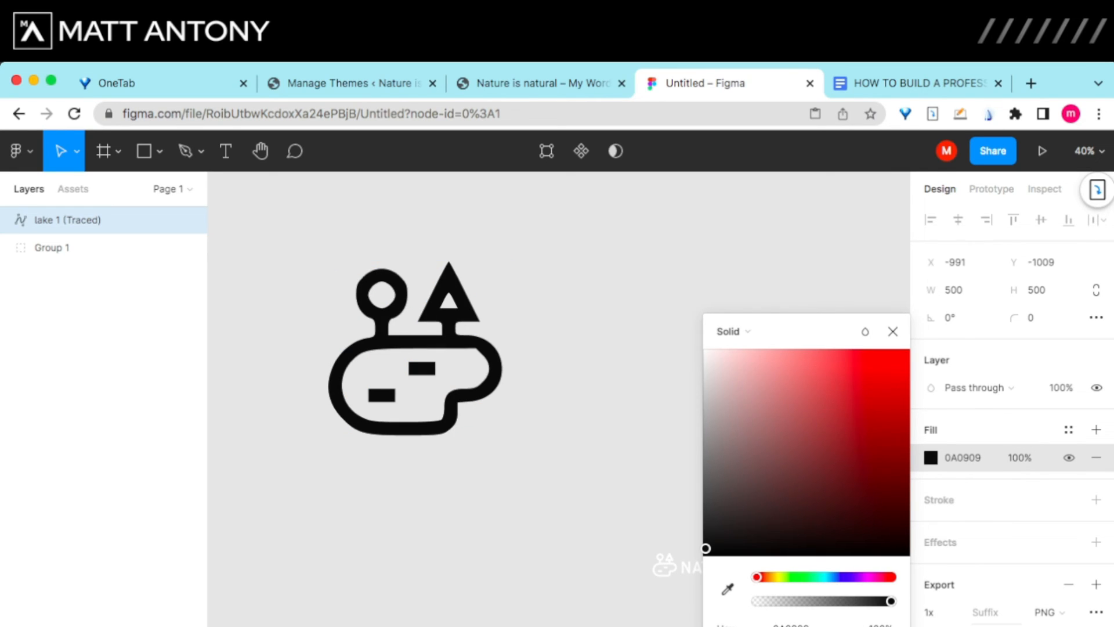
pyautogui.moveTo(707, 559); pyautogui.dragTo(704, 569)
pyautogui.click(793, 626)
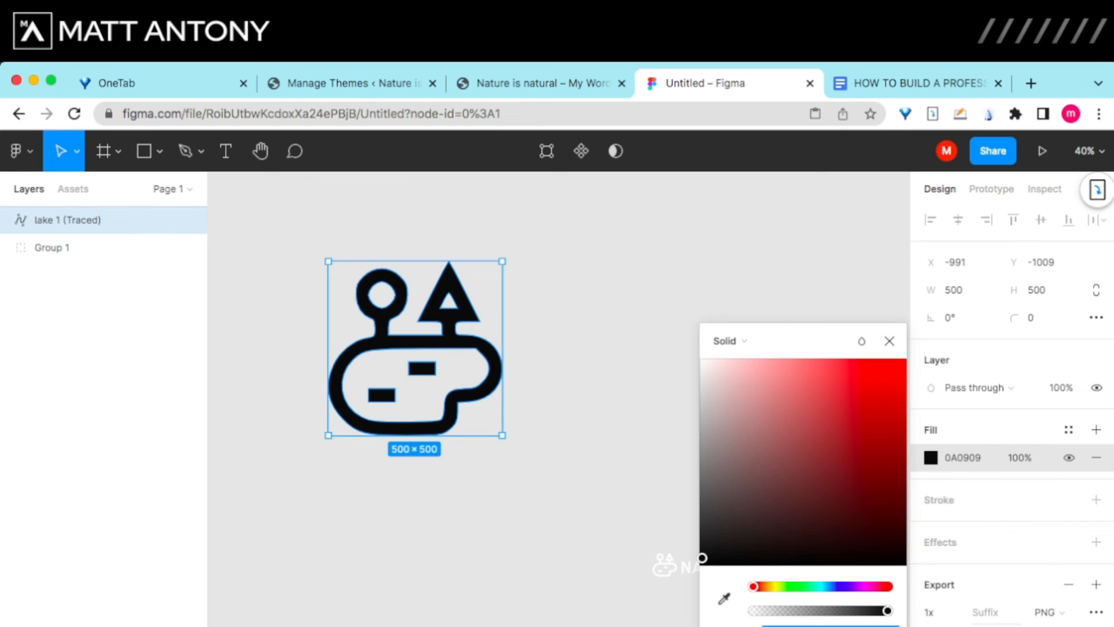
pyautogui.moveTo(702, 557); pyautogui.dragTo(702, 565)
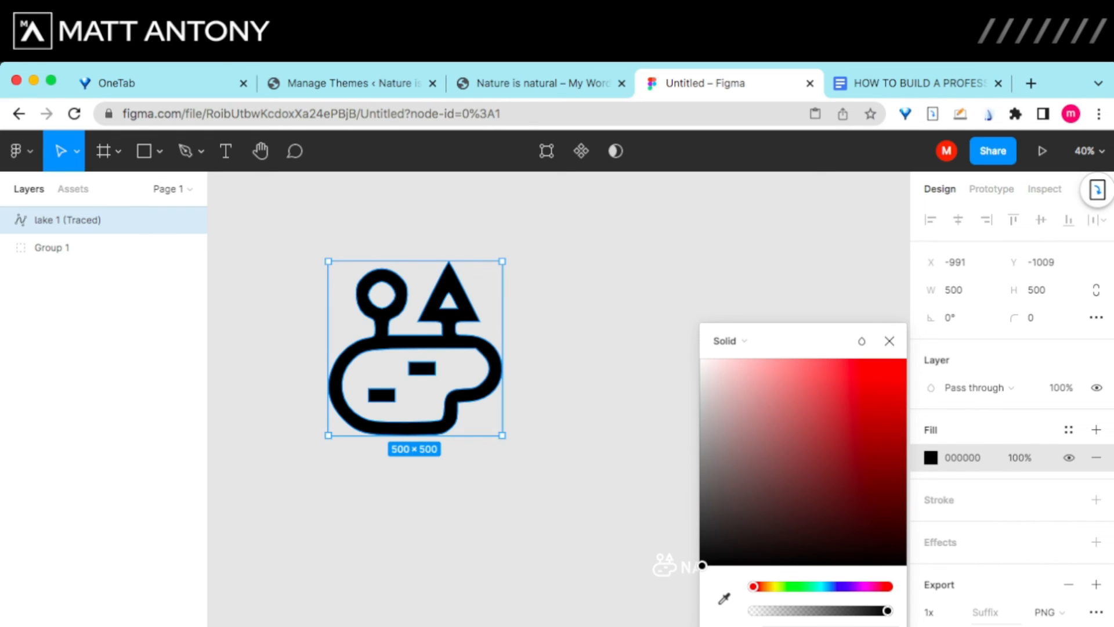
pyautogui.click(604, 482)
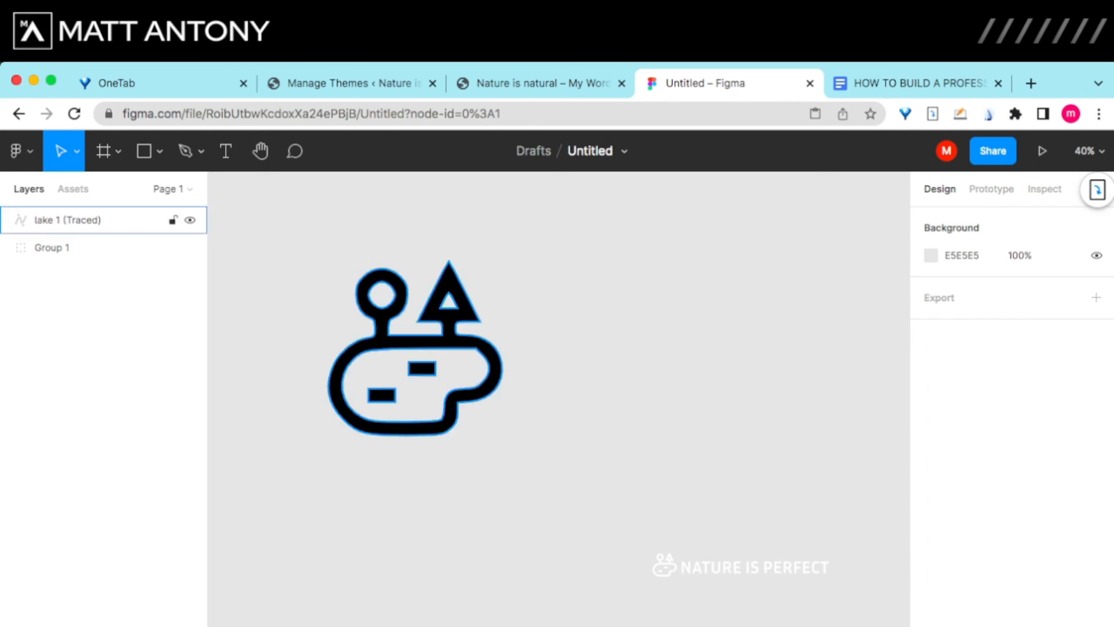
pyautogui.click(416, 342)
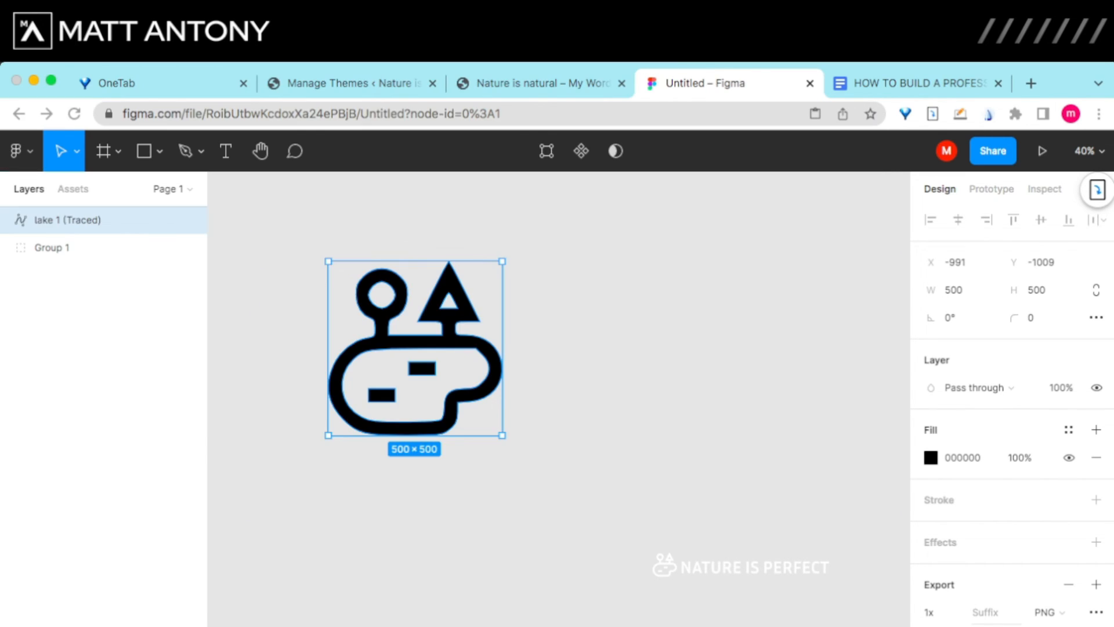
pyautogui.click(604, 406)
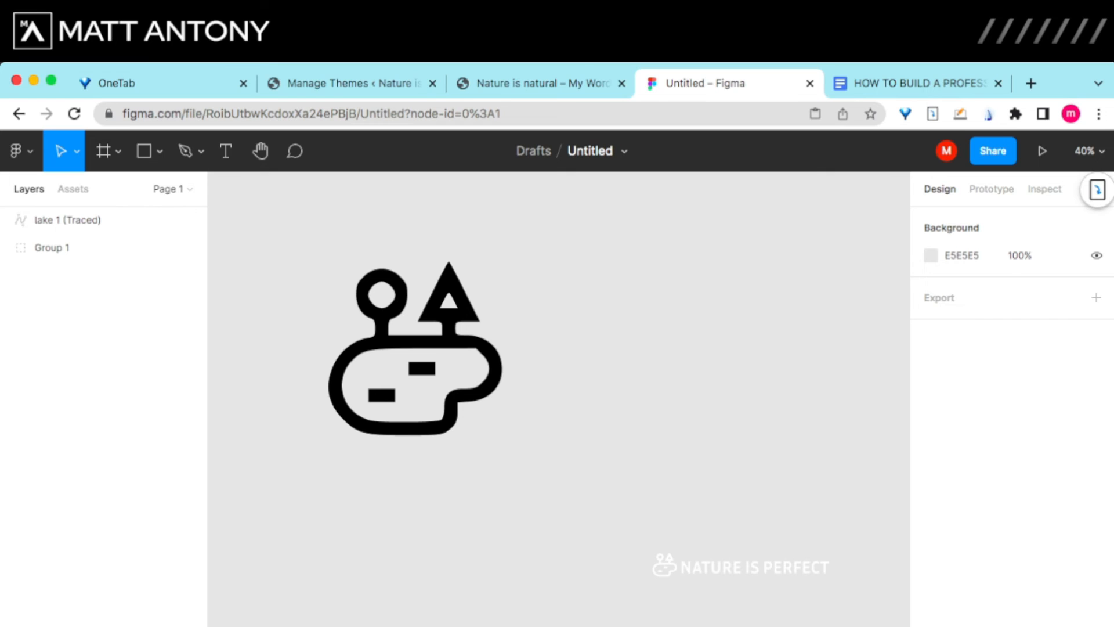
# Step: In WordPress, go to Customizer > Site Identity and start choosing a site icon
pyautogui.click(352, 83)
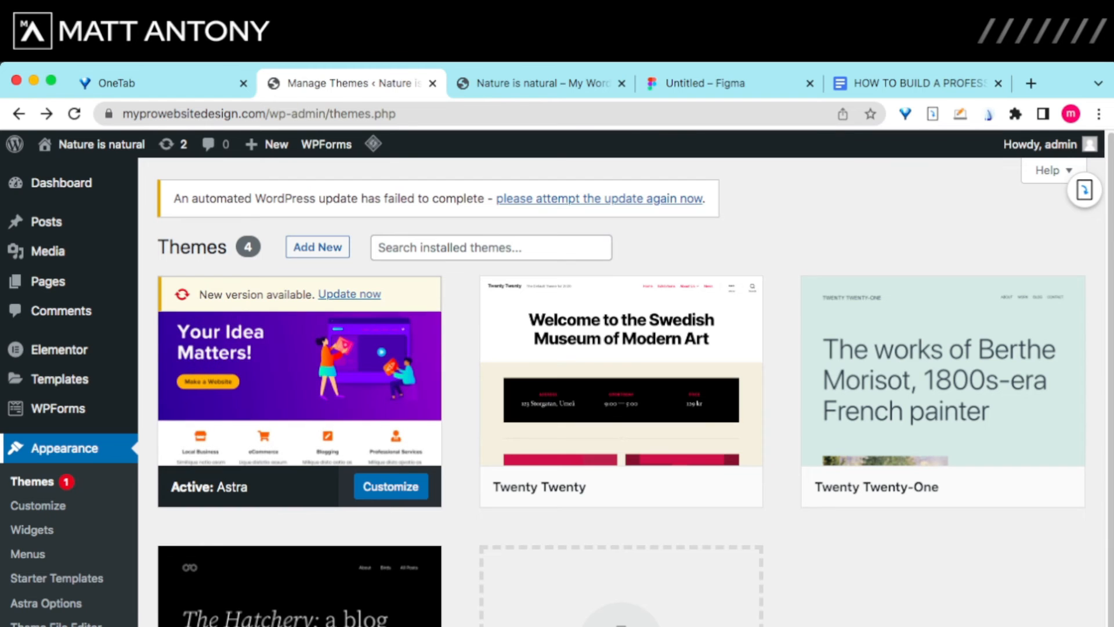
pyautogui.click(38, 506)
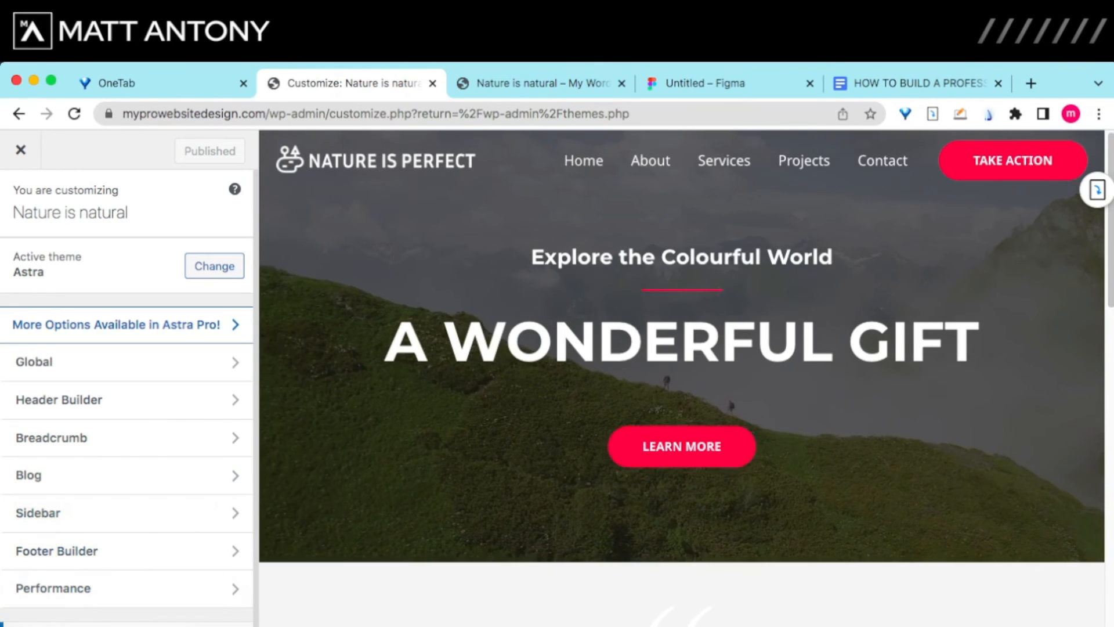
pyautogui.click(58, 624)
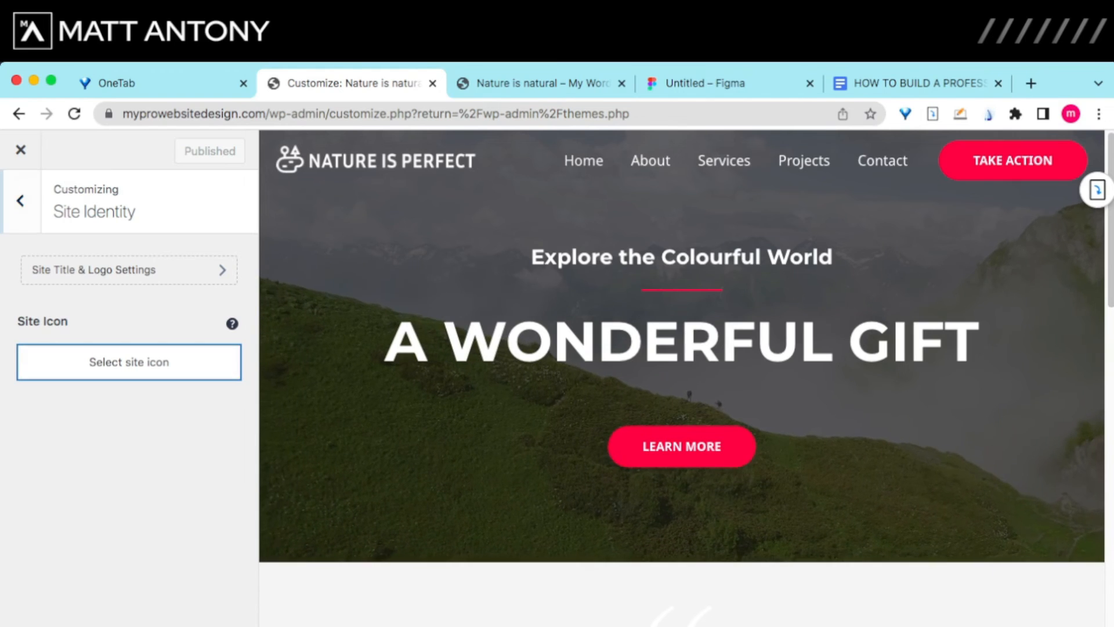
pyautogui.click(129, 361)
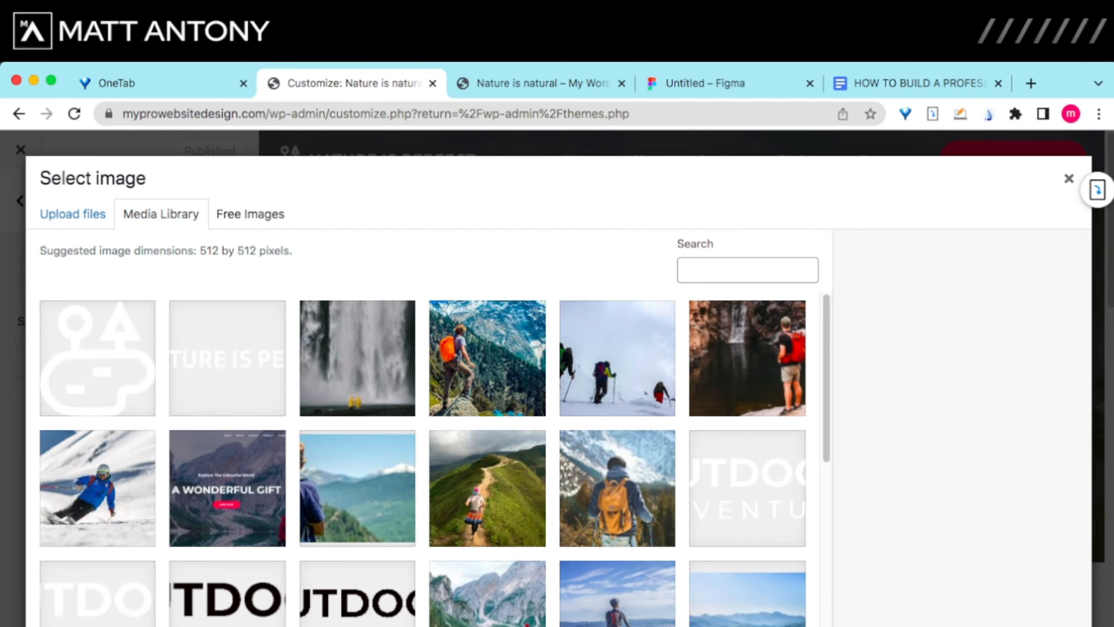
# Step: Upload the black icon-1.png image as the site icon with alt text 'icon'
pyautogui.click(72, 214)
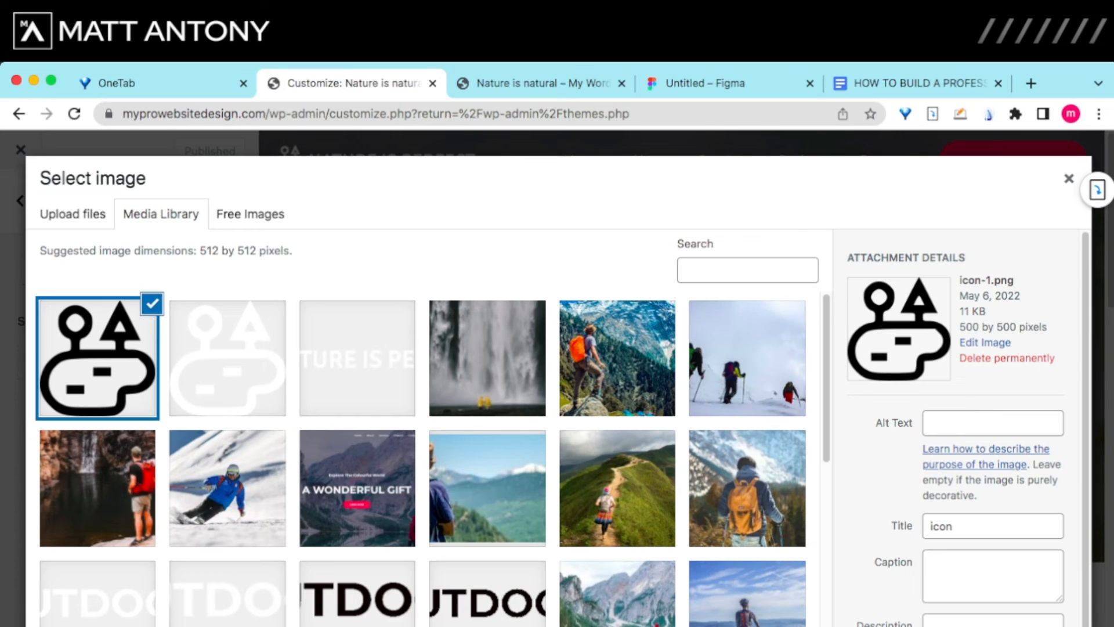
pyautogui.click(993, 423)
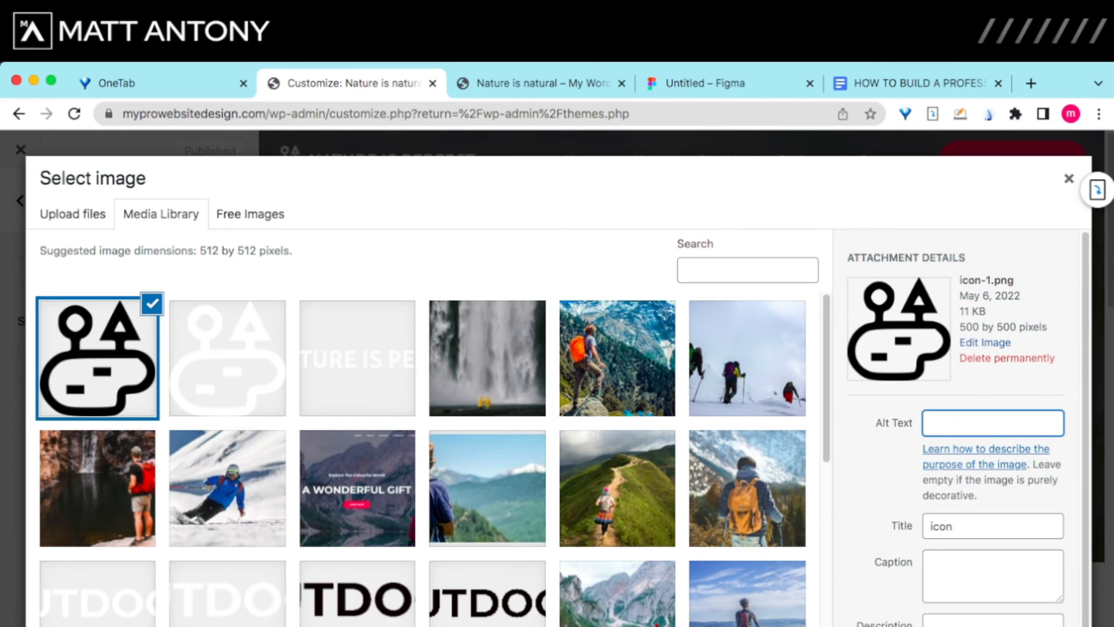
pyautogui.write('icon')
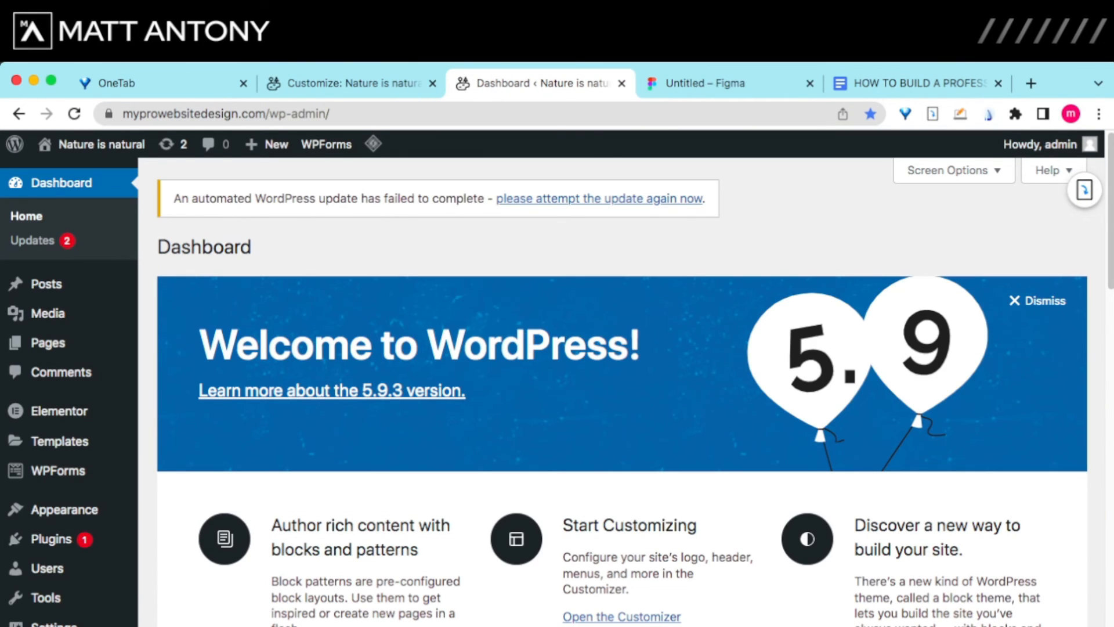
# Step: Create and publish a new page titled 'FAQ', then go back to All Pages
pyautogui.moveTo(48, 342)
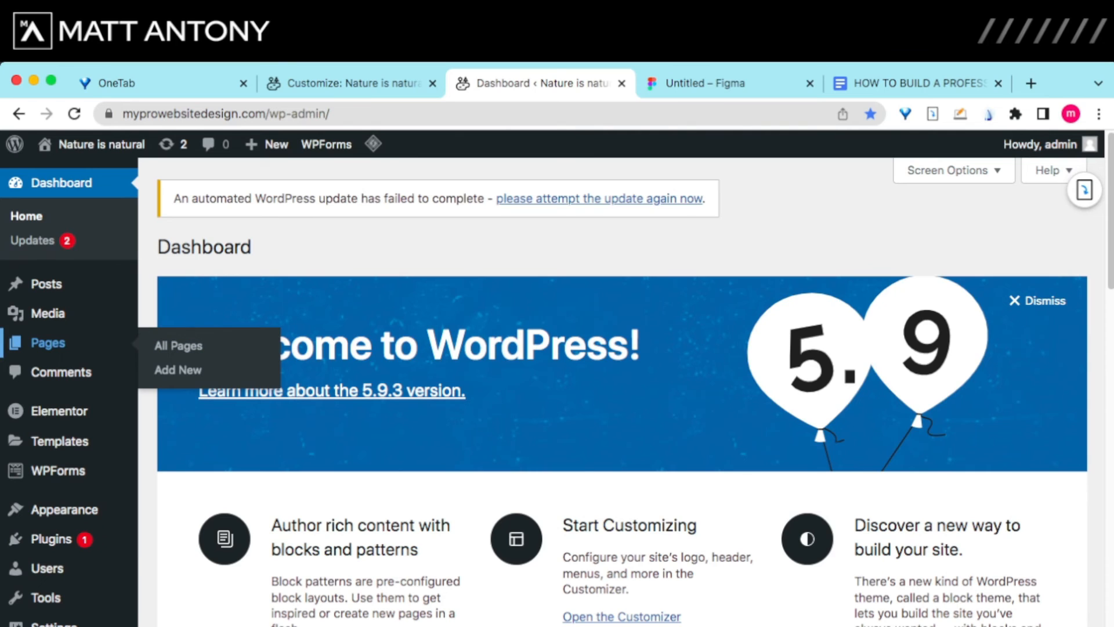
pyautogui.click(177, 369)
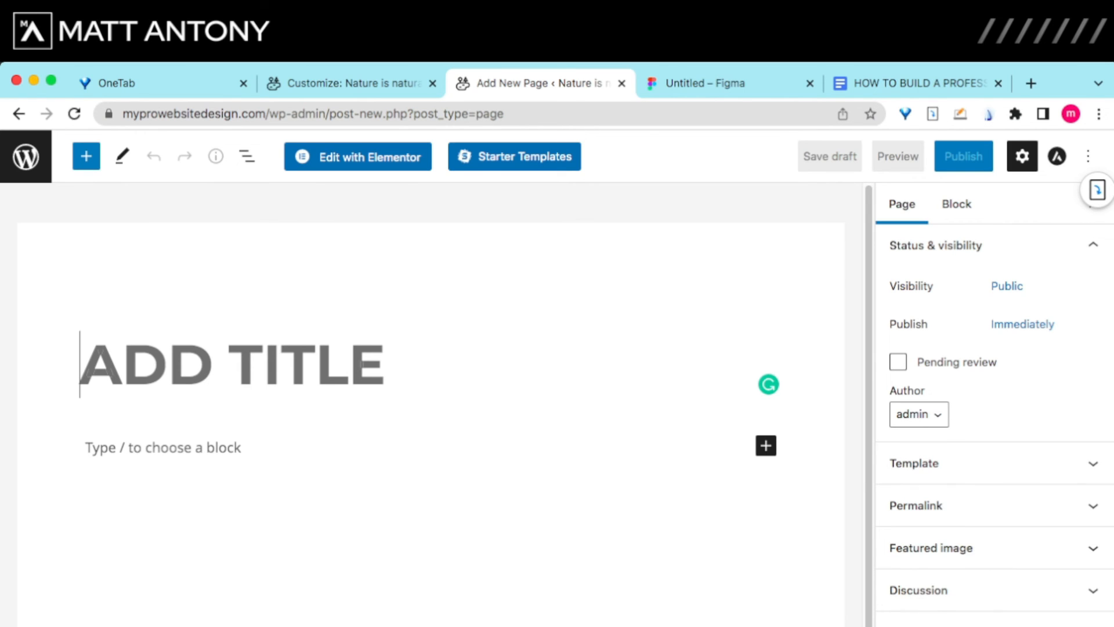
pyautogui.write('F')
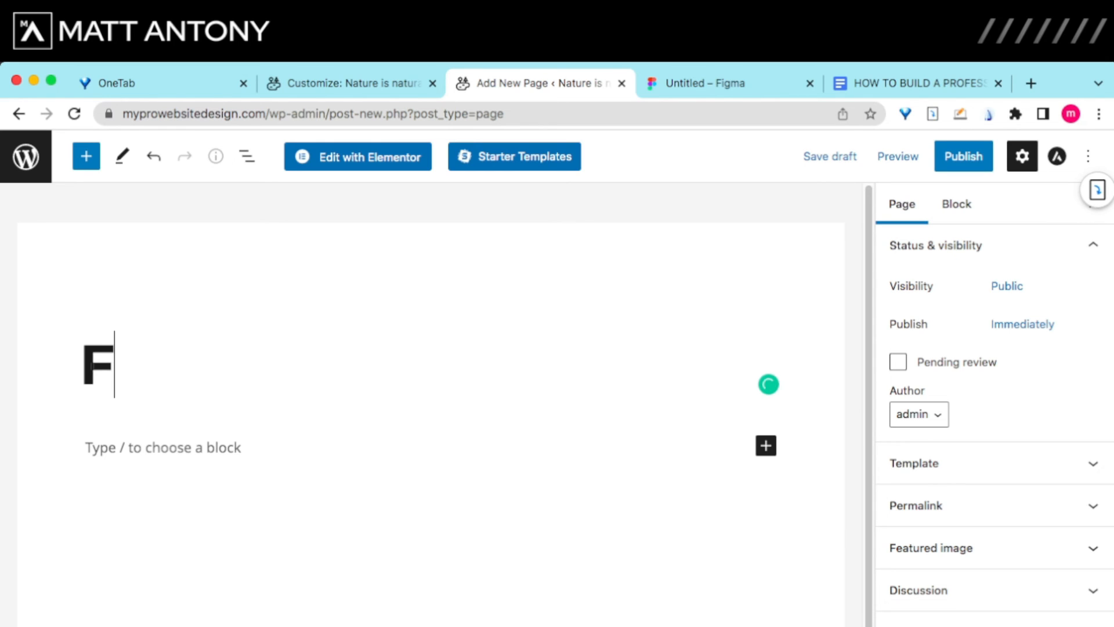
pyautogui.write('AQ')
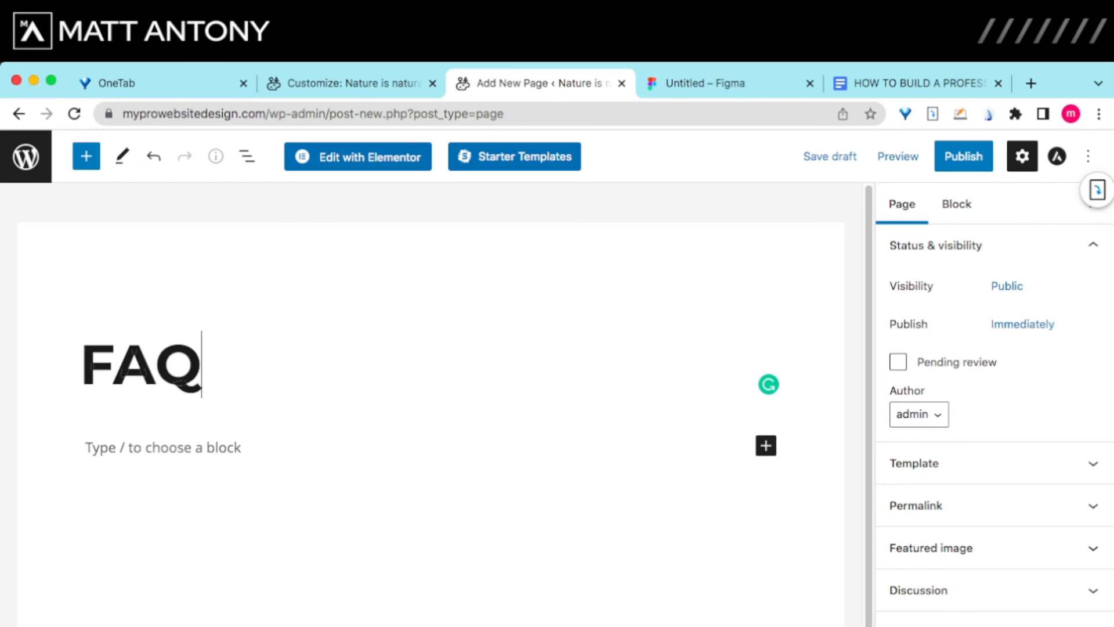
pyautogui.press('Return')
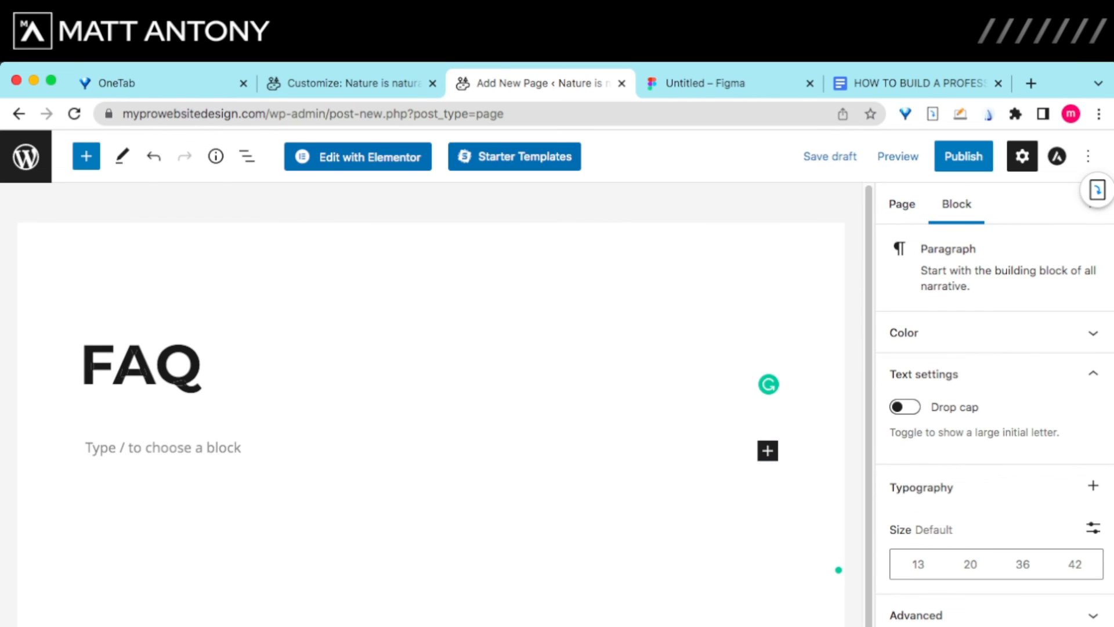
pyautogui.click(963, 156)
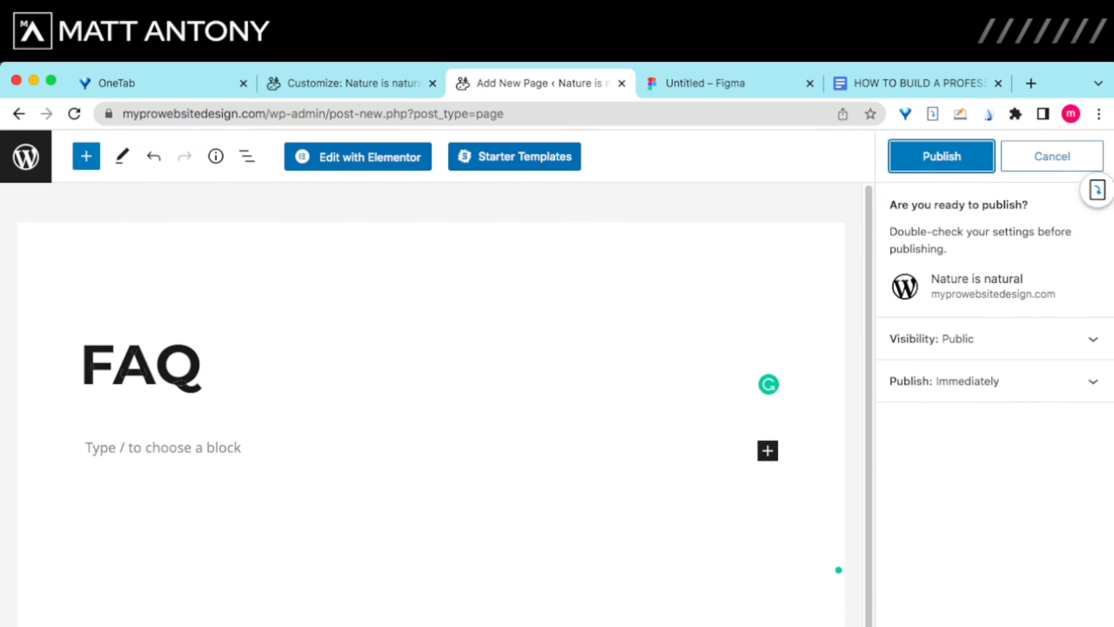
pyautogui.click(942, 156)
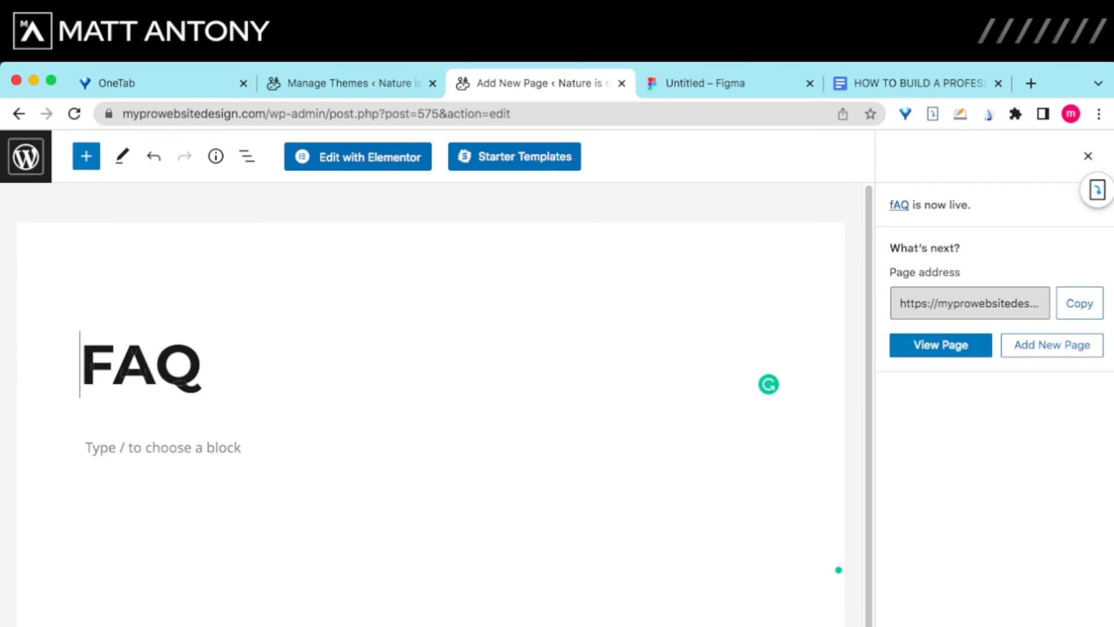
pyautogui.click(26, 156)
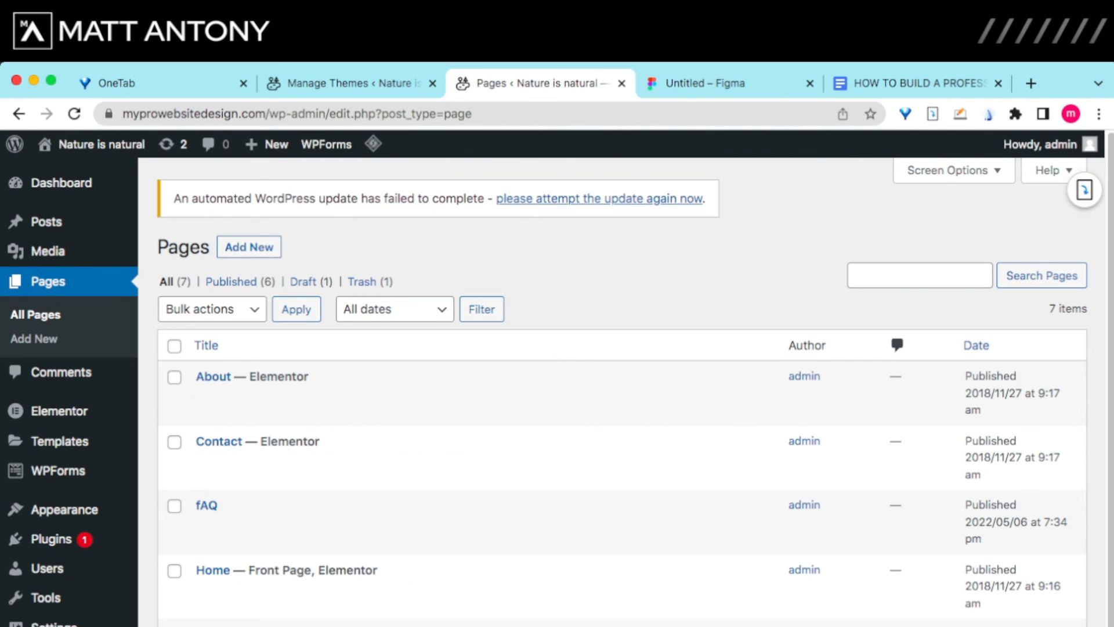
# Step: Open Appearance > Customize to get the live Astra preview of the site
pyautogui.scroll(-1, 580, 487)
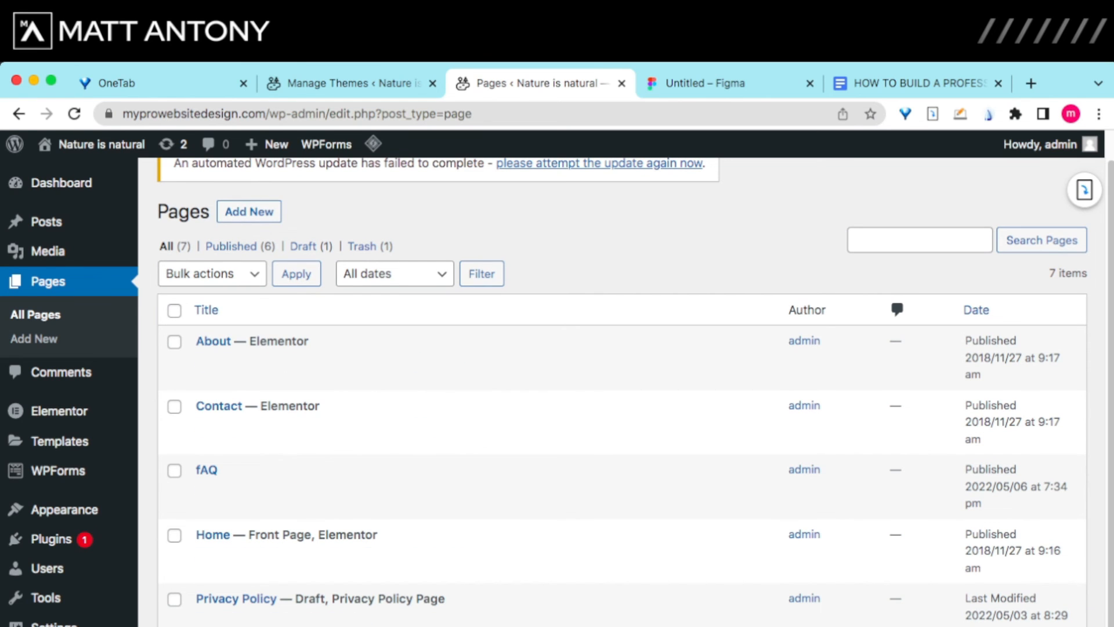
pyautogui.scroll(1, 348, 365)
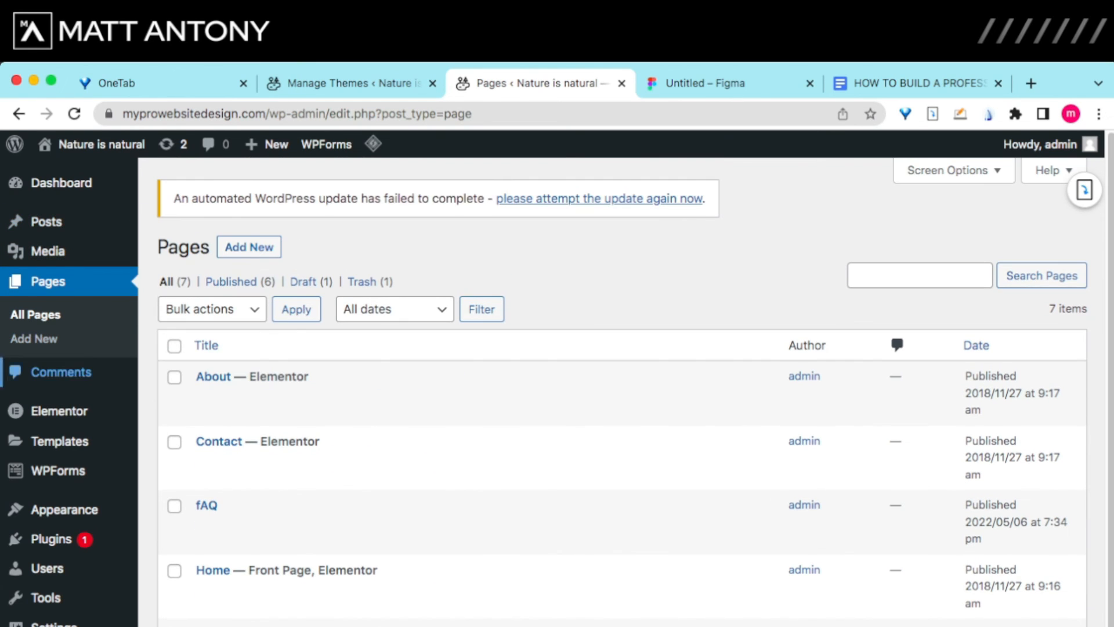
pyautogui.scroll(-1, 48, 569)
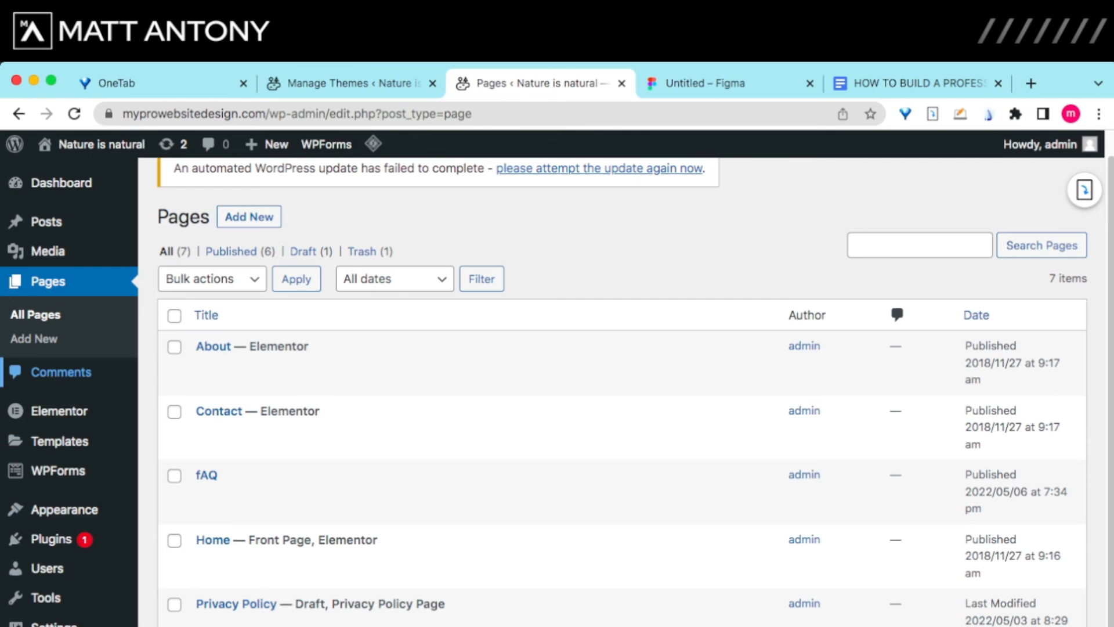
pyautogui.moveTo(64, 510)
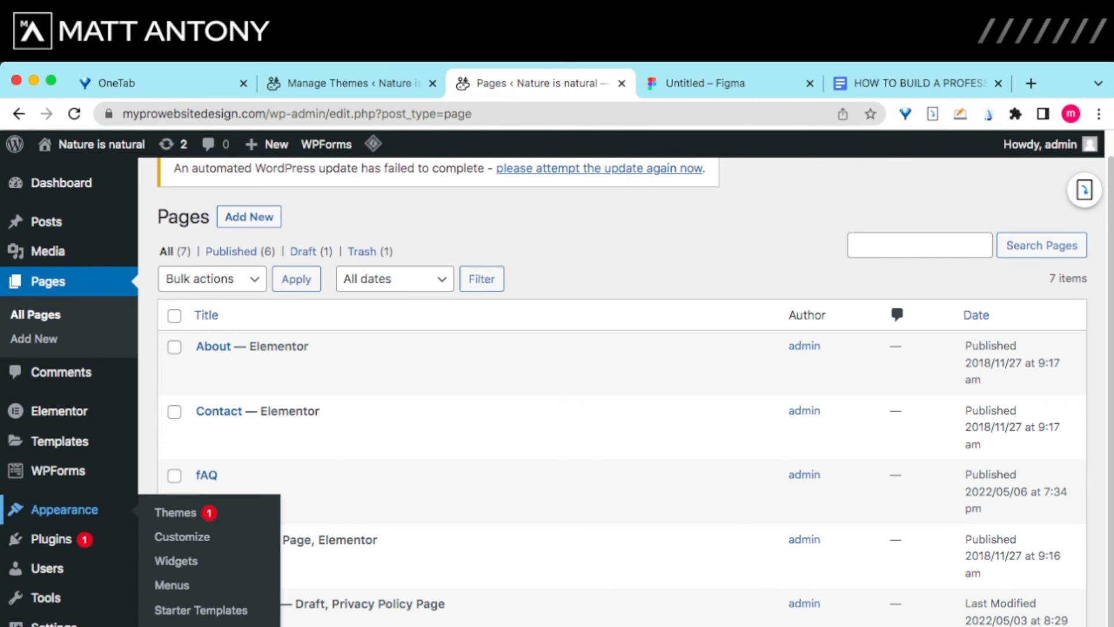
pyautogui.click(182, 536)
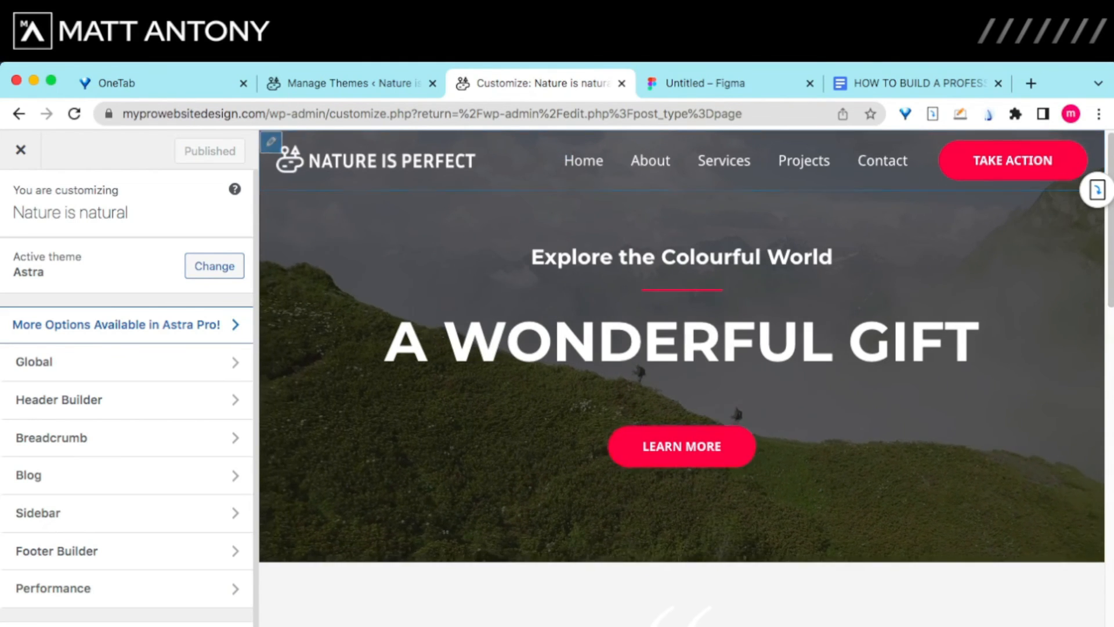
# Step: Go through Header Builder's Primary Menu settings to edit the menu named 'Menu'
pyautogui.scroll(-2, 116, 369)
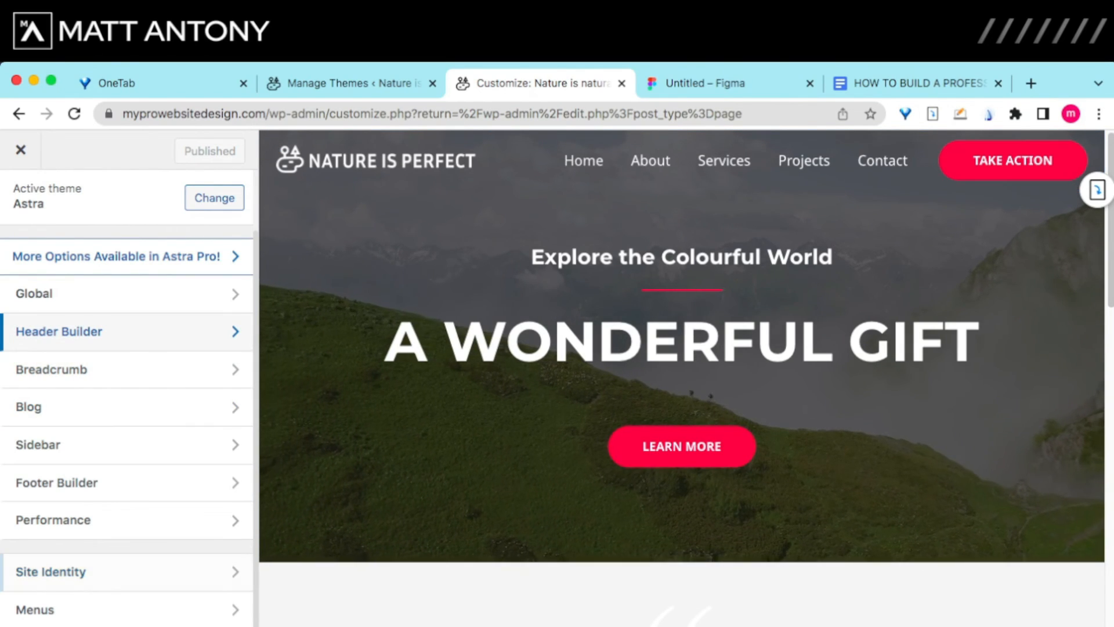
pyautogui.click(87, 331)
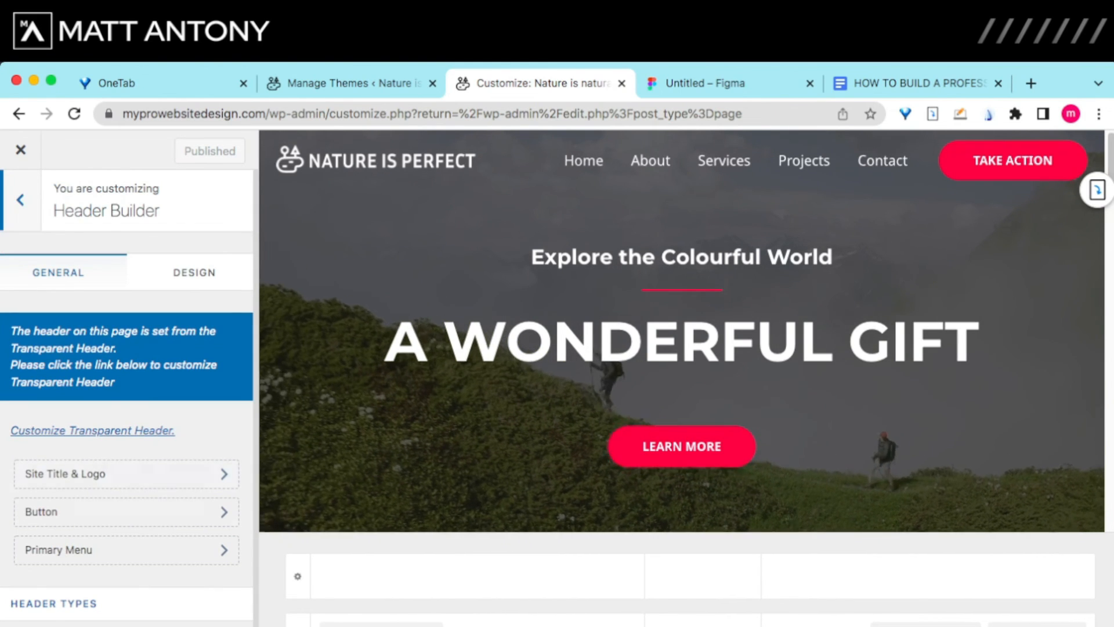
pyautogui.scroll(-1, 127, 429)
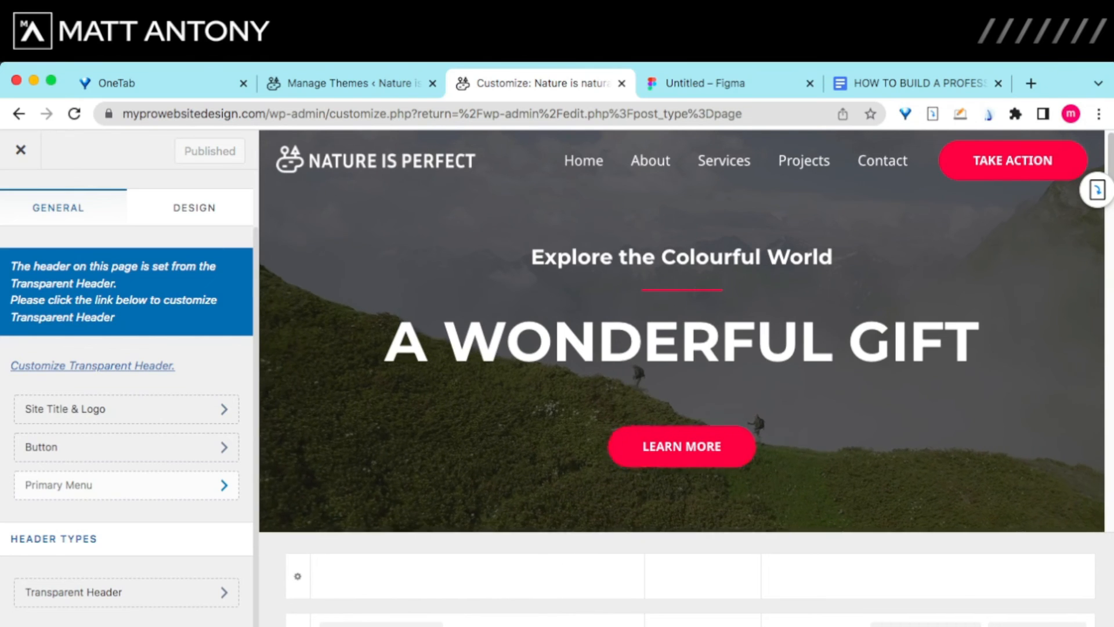
pyautogui.click(122, 485)
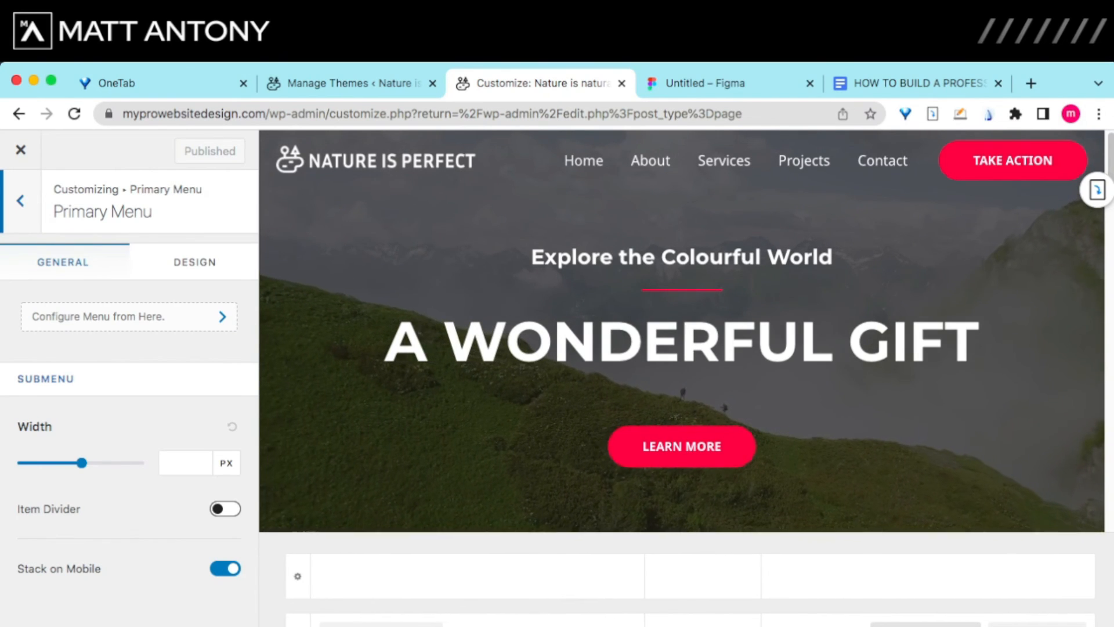
pyautogui.click(129, 317)
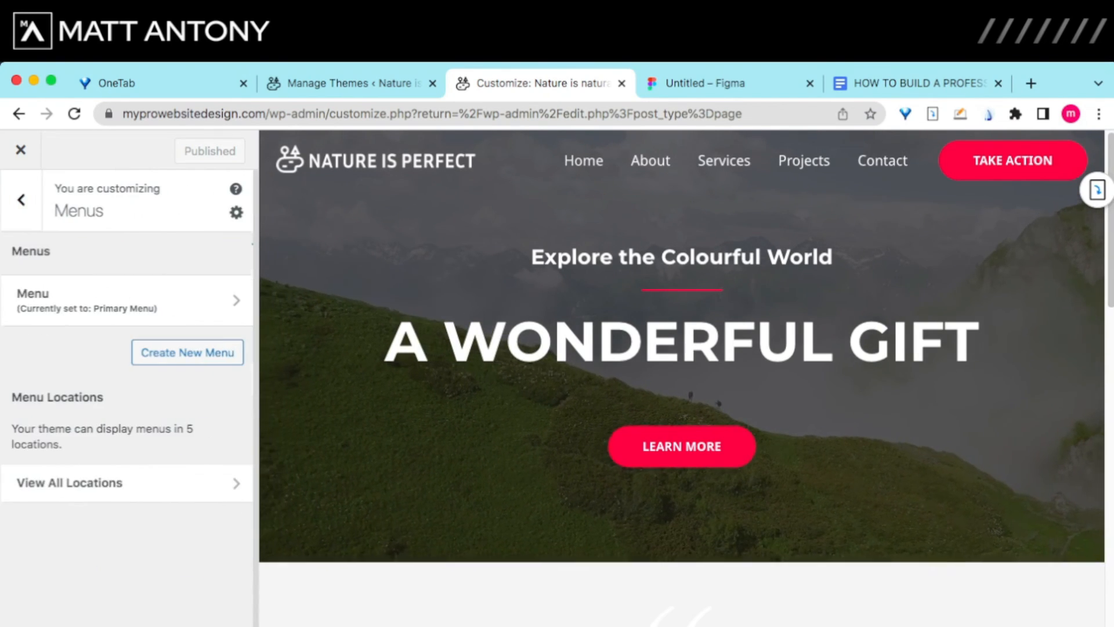
pyautogui.scroll(-3, 128, 378)
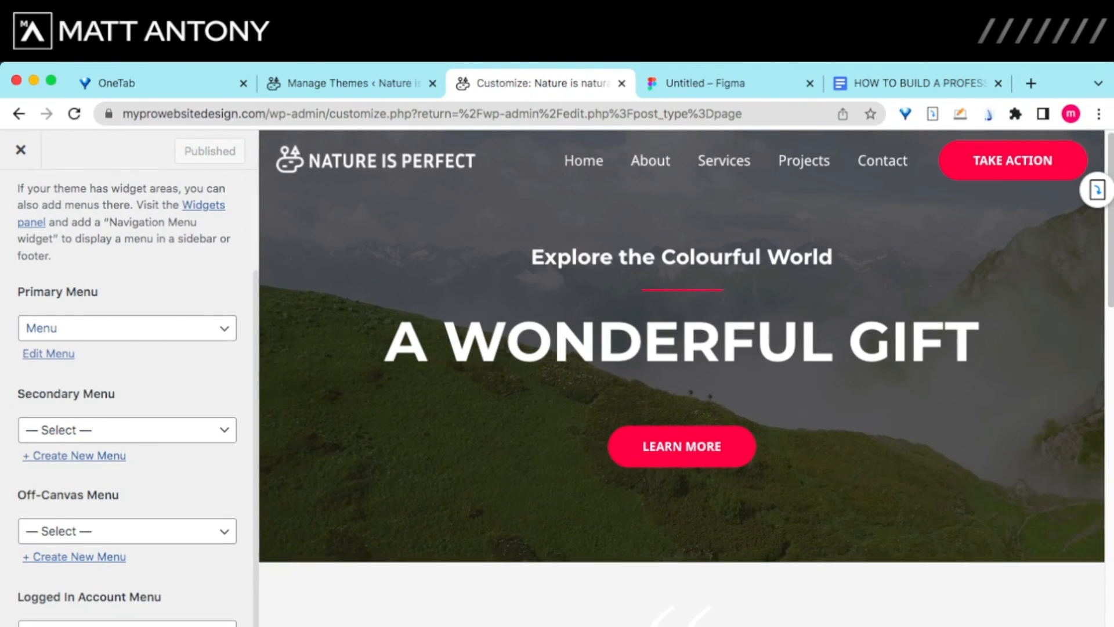
pyautogui.click(127, 329)
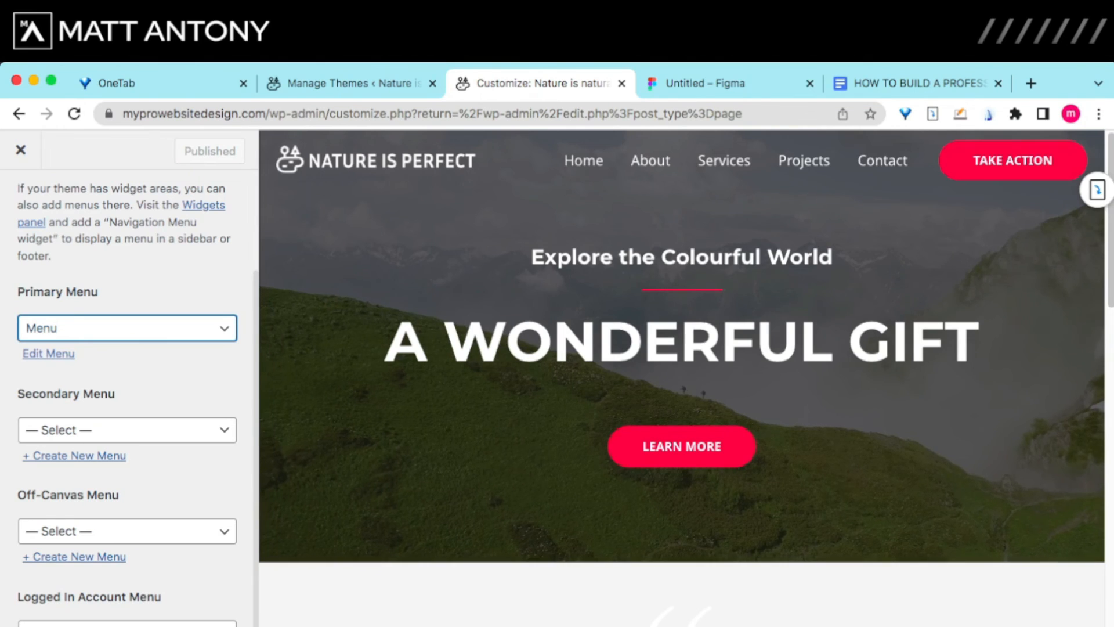
pyautogui.press('Tab')
pyautogui.press('Return')
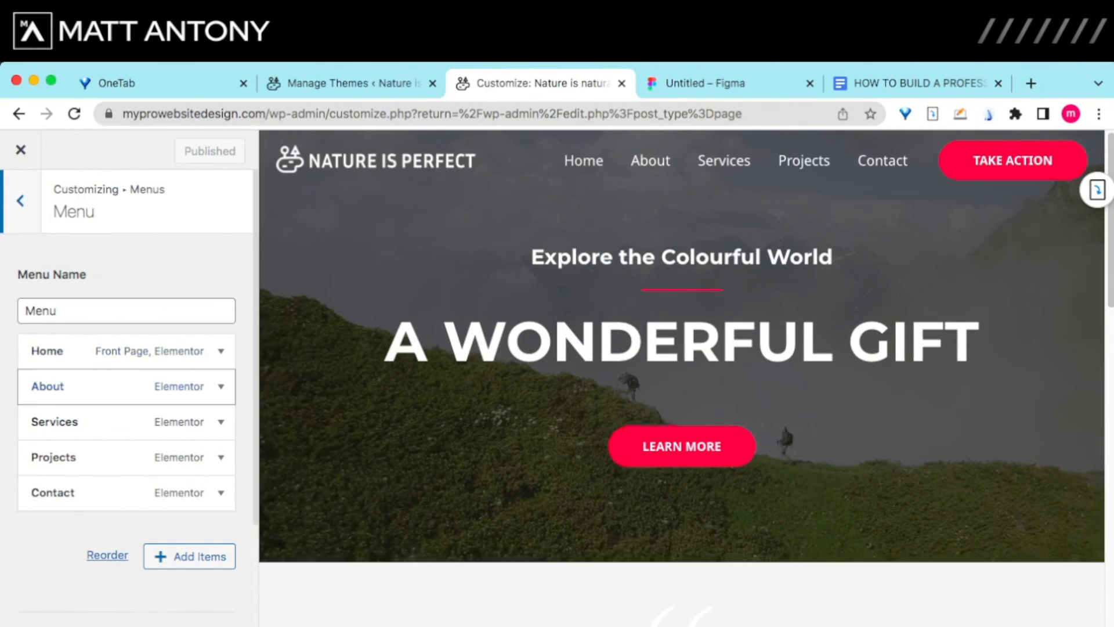
pyautogui.press('Tab')
pyautogui.press('Tab')
pyautogui.press('Tab')
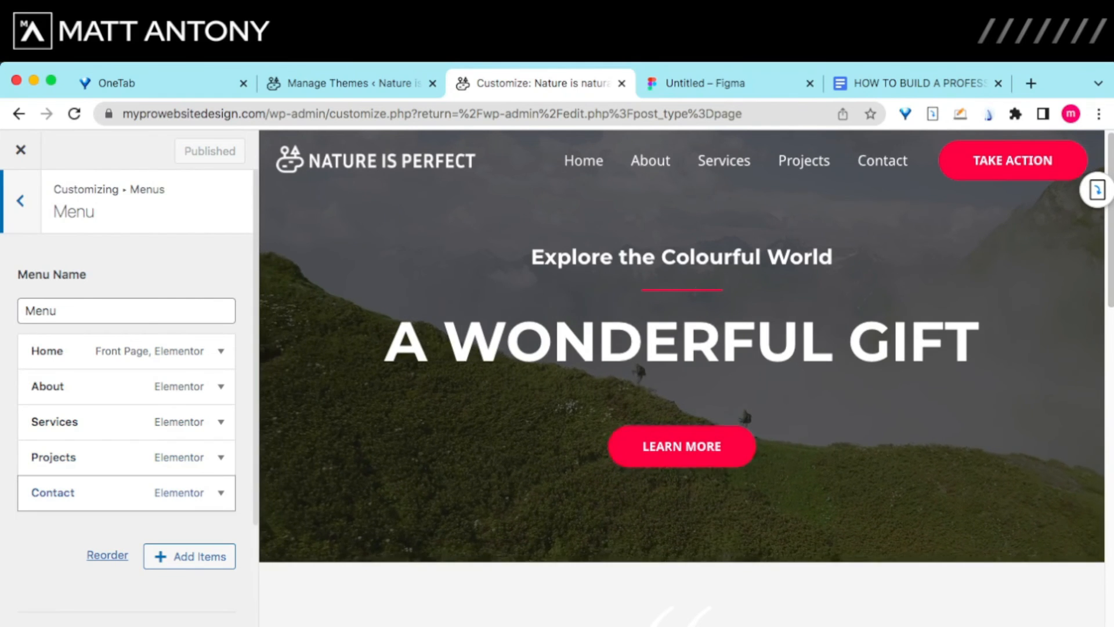
pyautogui.hotkey('shift', 'Tab')
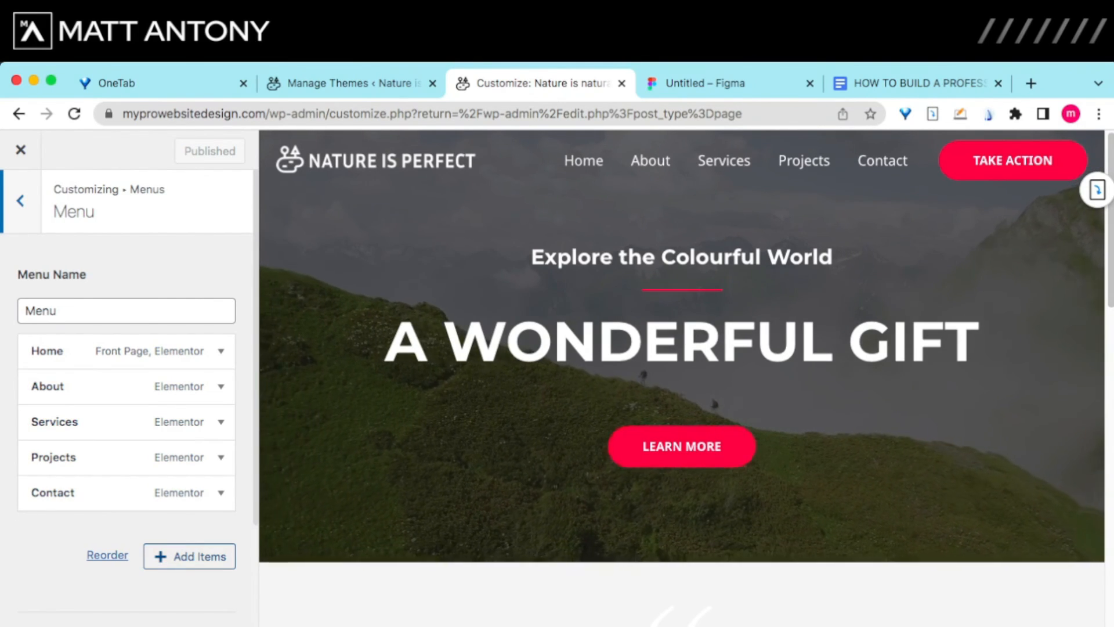
# Step: Add the fAQ page to the menu from the Pages list of addable items
pyautogui.click(190, 556)
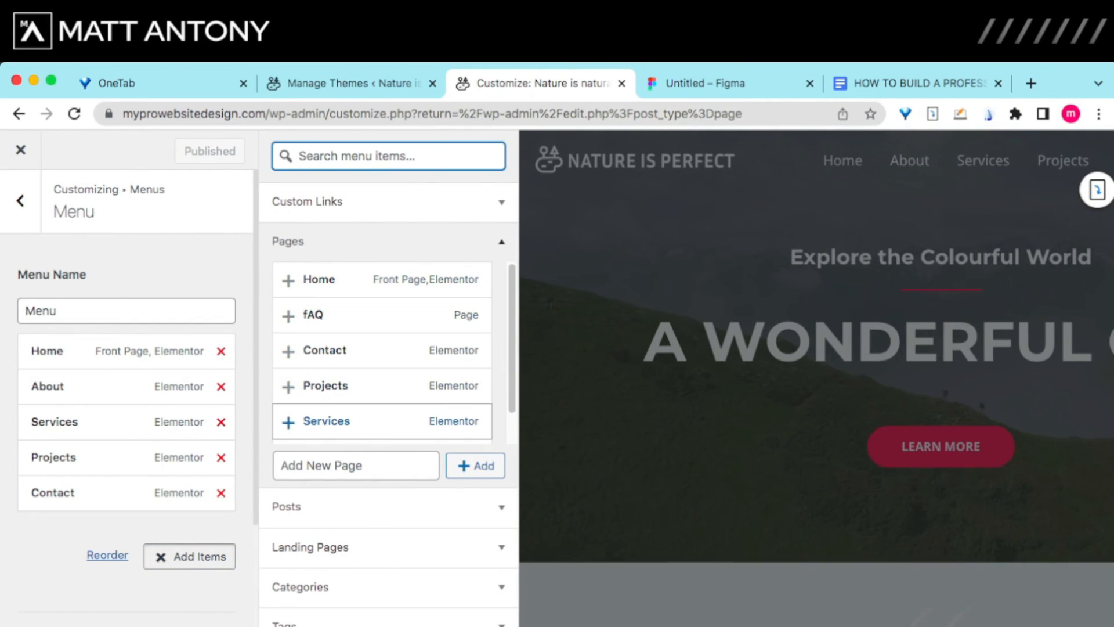
pyautogui.scroll(-2, 383, 418)
pyautogui.scroll(1, 383, 378)
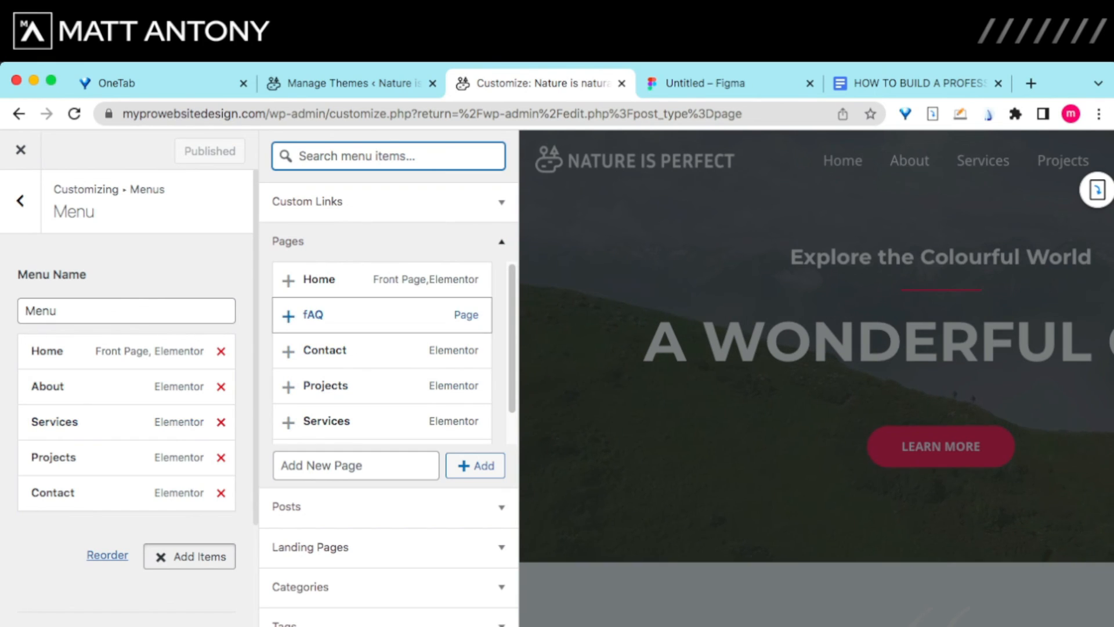
pyautogui.click(314, 314)
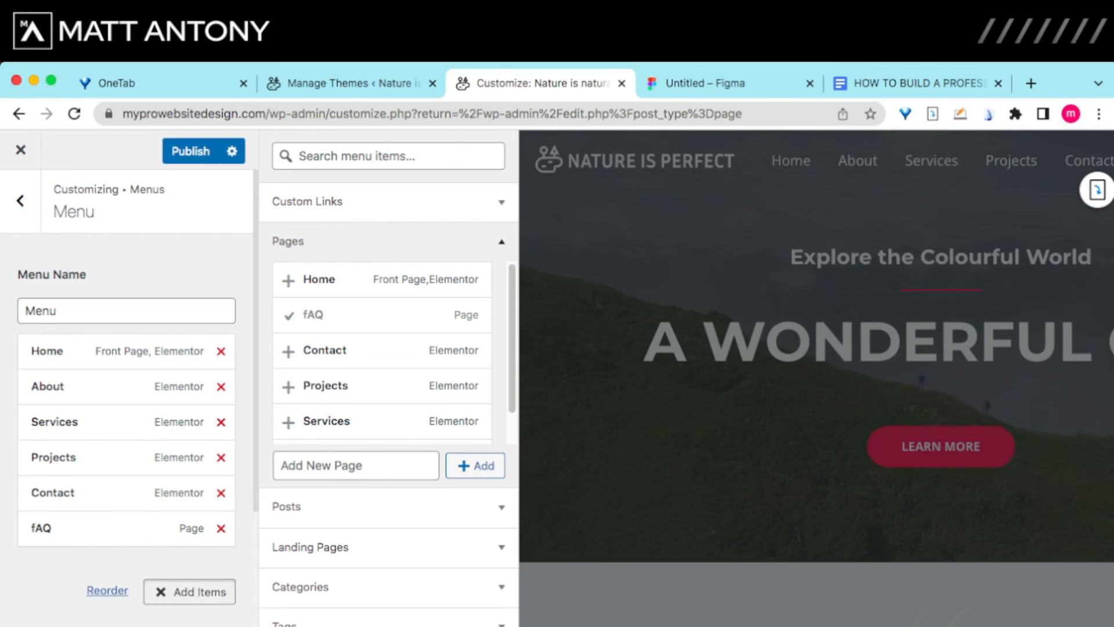
# Step: Drag fAQ to a top-level spot between Projects and Contact, then collapse the Projects item
pyautogui.click(189, 592)
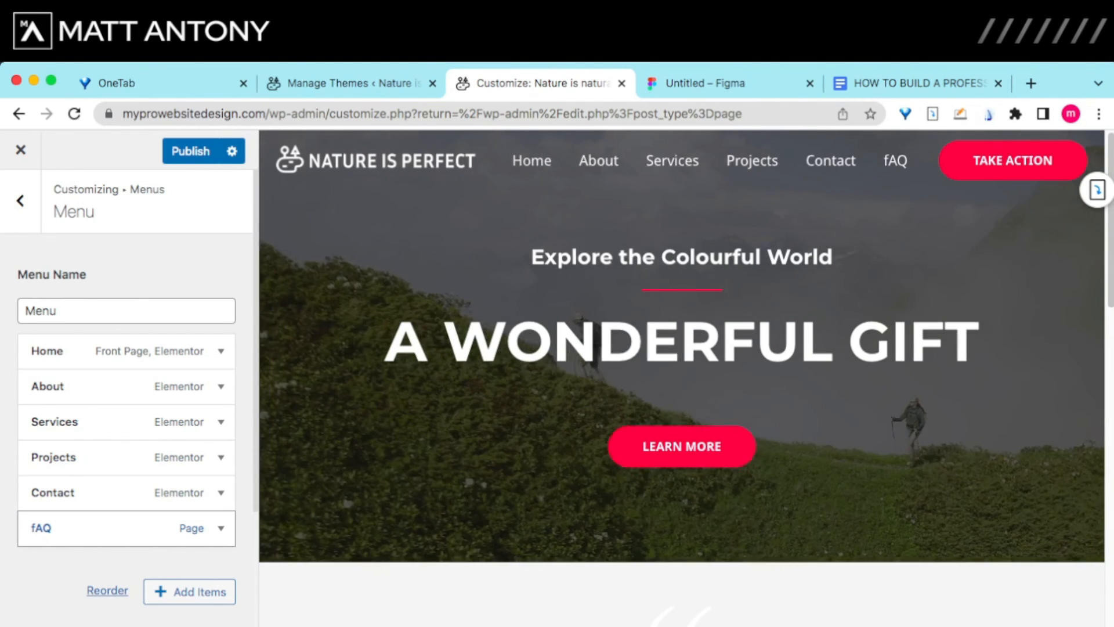
pyautogui.moveTo(116, 528); pyautogui.dragTo(81, 491)
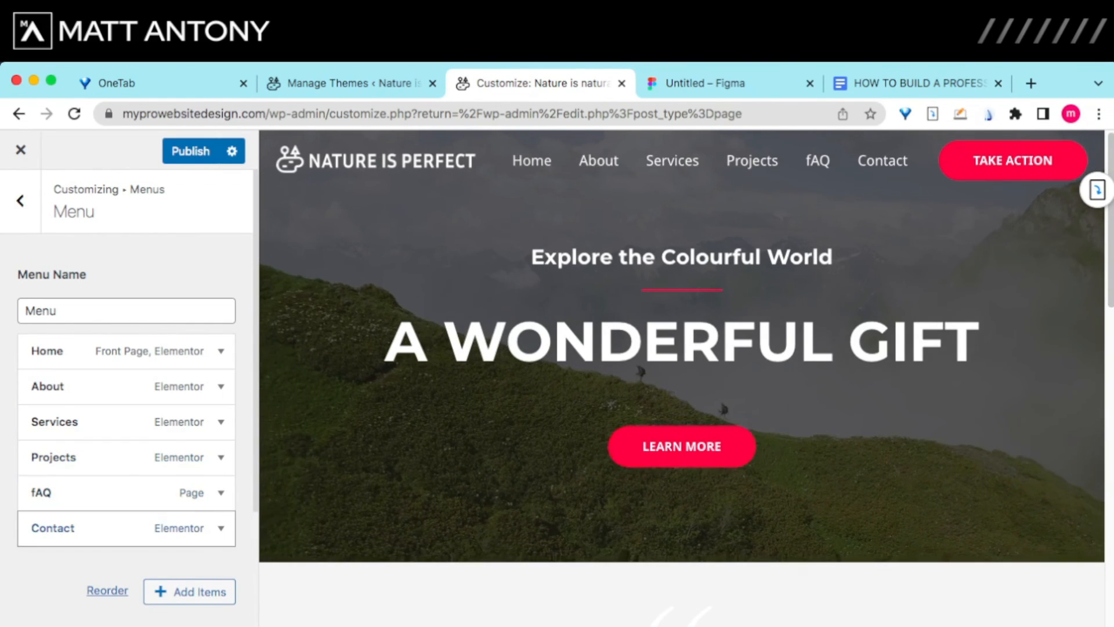
pyautogui.moveTo(81, 491)
pyautogui.mouseDown()
pyautogui.moveTo(116, 491)
pyautogui.moveTo(99, 491)
pyautogui.mouseUp()
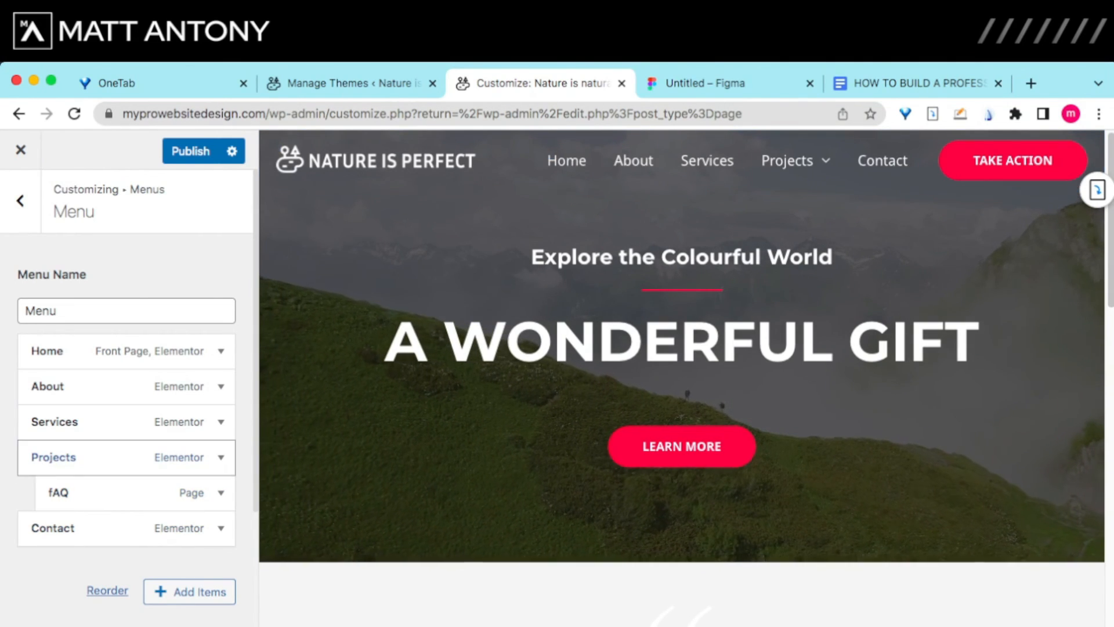
pyautogui.moveTo(788, 160)
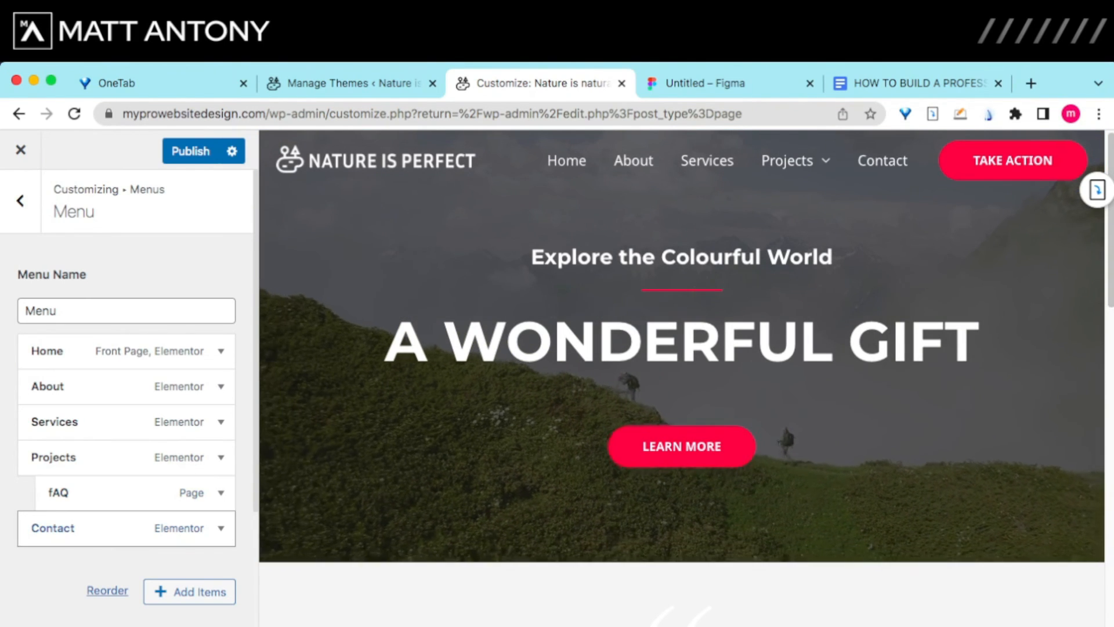
pyautogui.moveTo(110, 493); pyautogui.dragTo(5, 463)
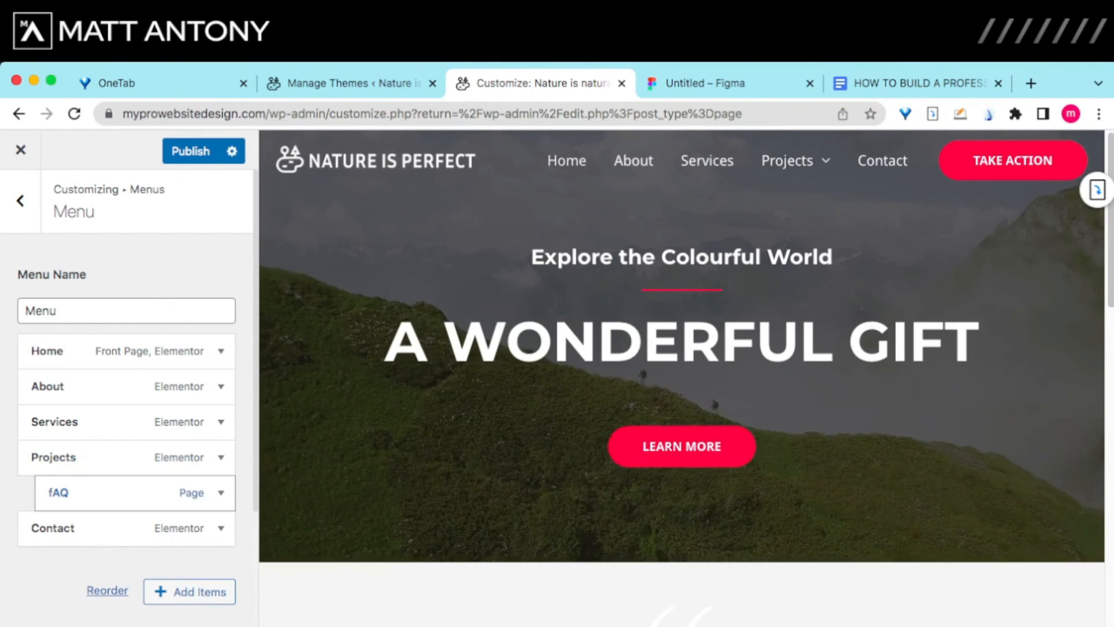
pyautogui.click(93, 492)
pyautogui.moveTo(93, 492); pyautogui.dragTo(64, 482)
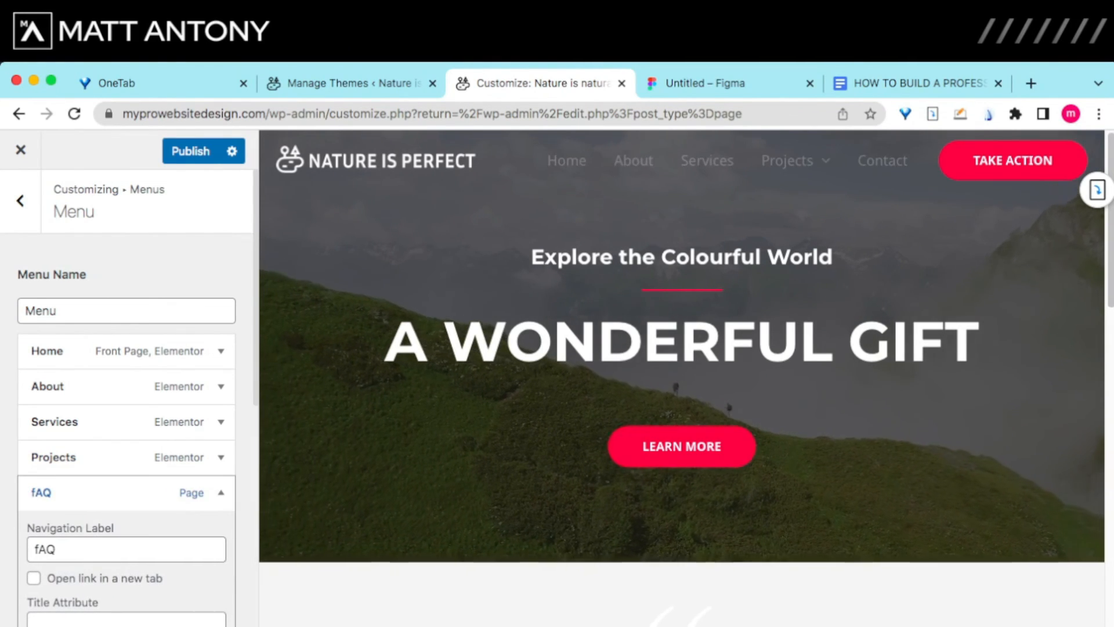
pyautogui.click(93, 457)
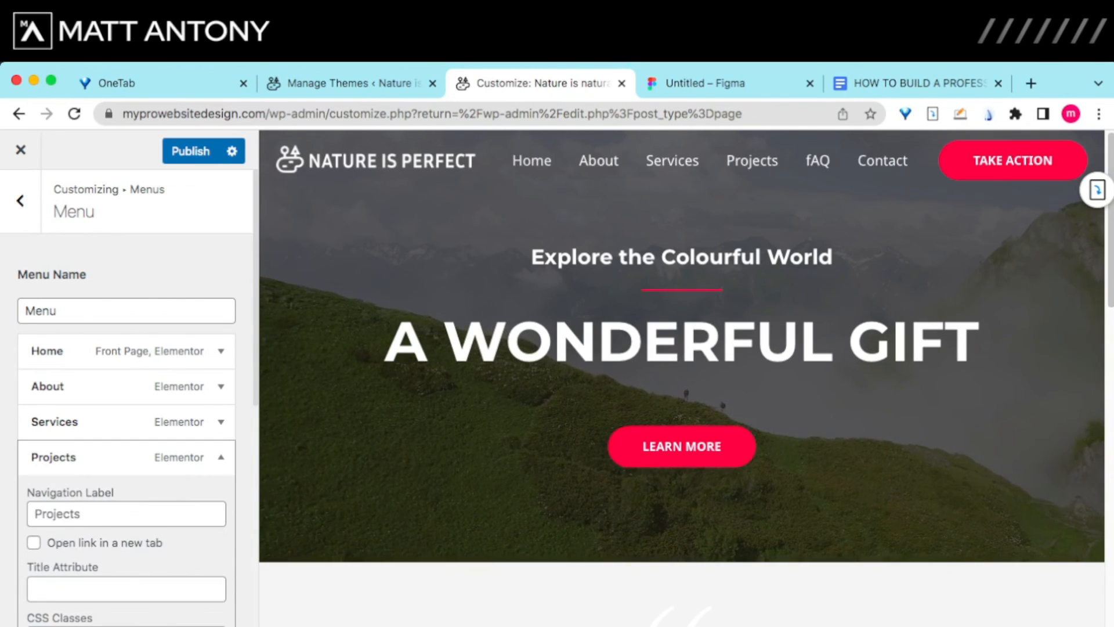
pyautogui.click(93, 458)
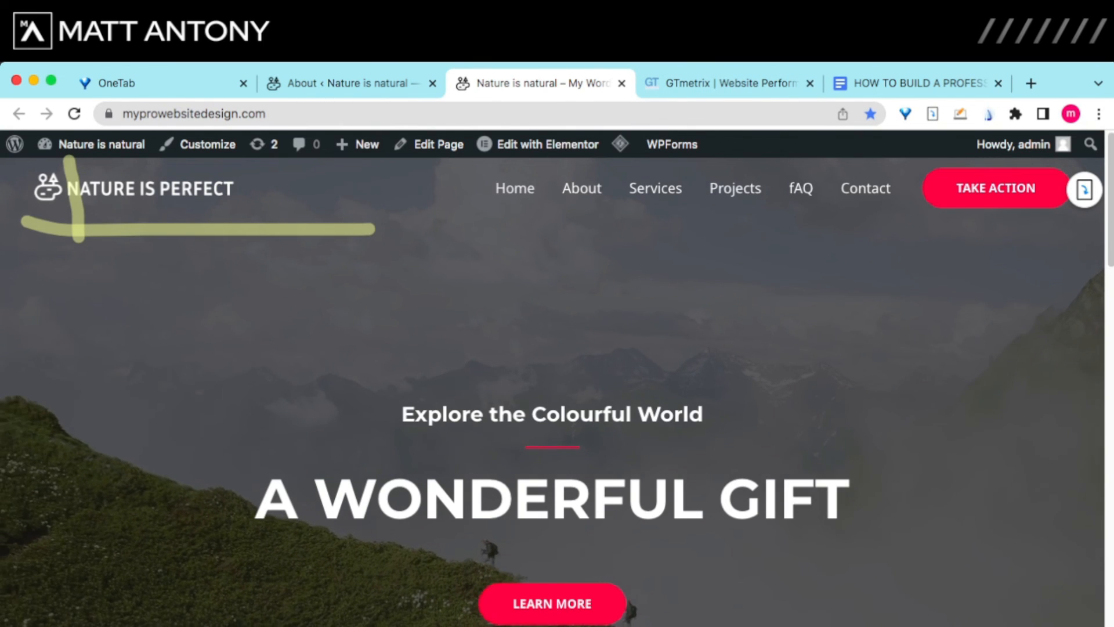
# Step: Underline the navigation menu showing fAQ on the live homepage and scroll further down
pyautogui.moveTo(468, 228)
pyautogui.mouseDown()
pyautogui.moveTo(905, 218)
pyautogui.moveTo(944, 236)
pyautogui.mouseUp()
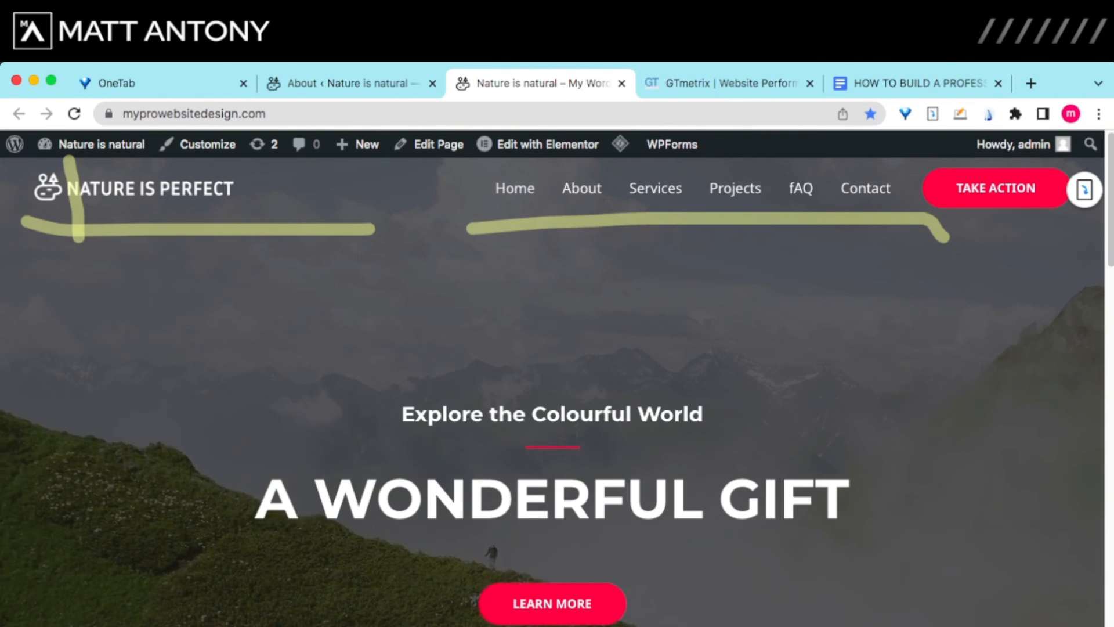
pyautogui.scroll(-10, 553, 392)
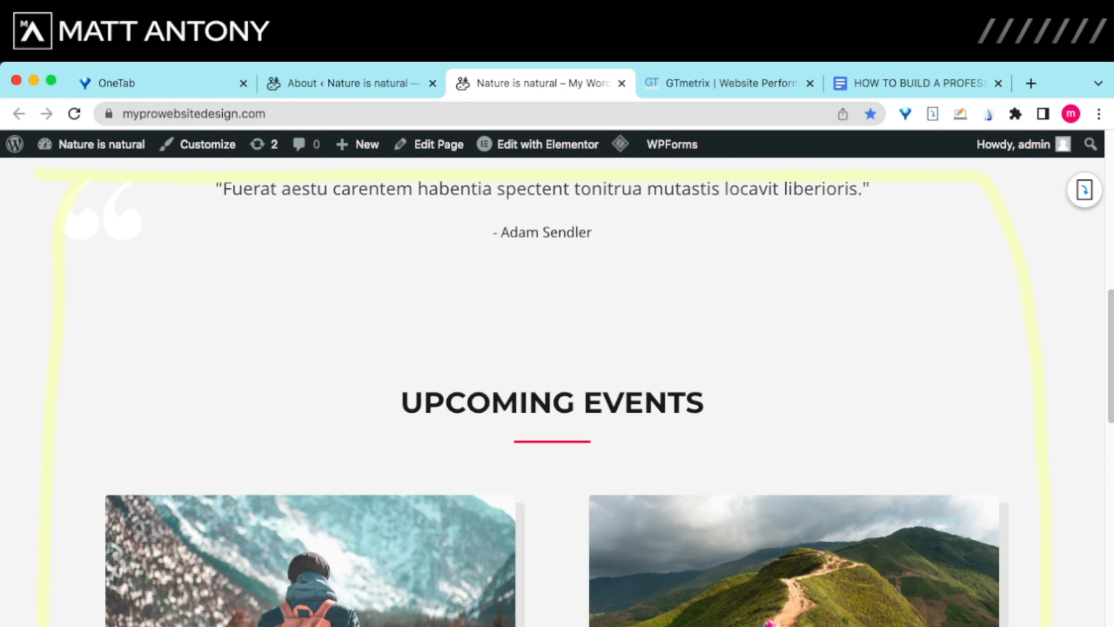
# Step: Scroll down through the homepage's event cards
pyautogui.scroll(-8, 557, 388)
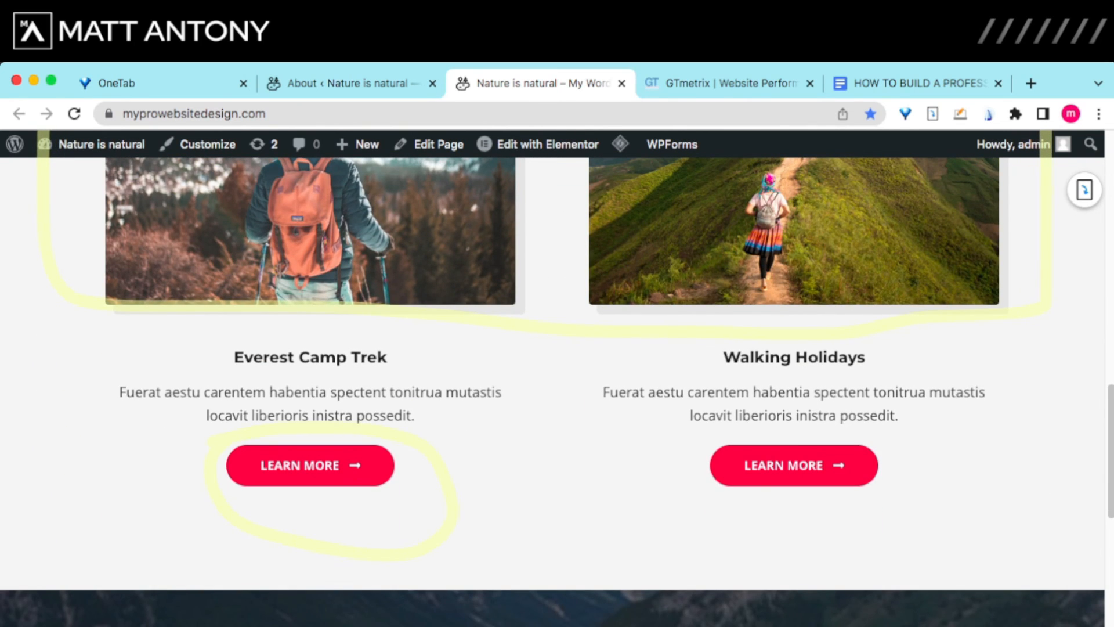
pyautogui.scroll(-7, 557, 391)
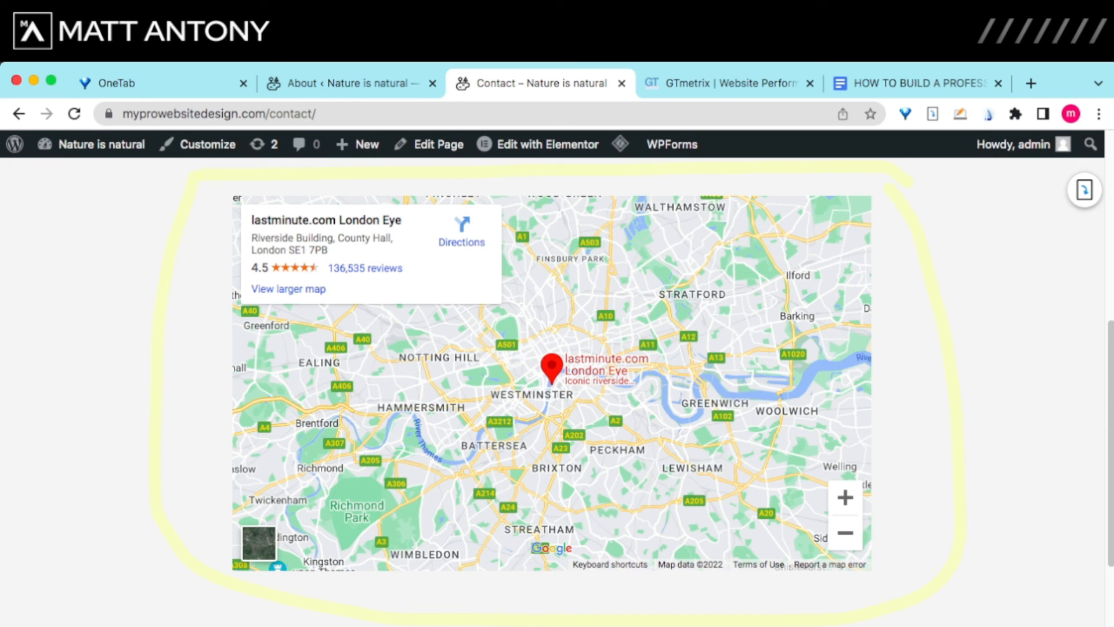
# Step: Scroll the Contact page past the map to the form, then switch back to the homepage
pyautogui.scroll(-5, 551, 377)
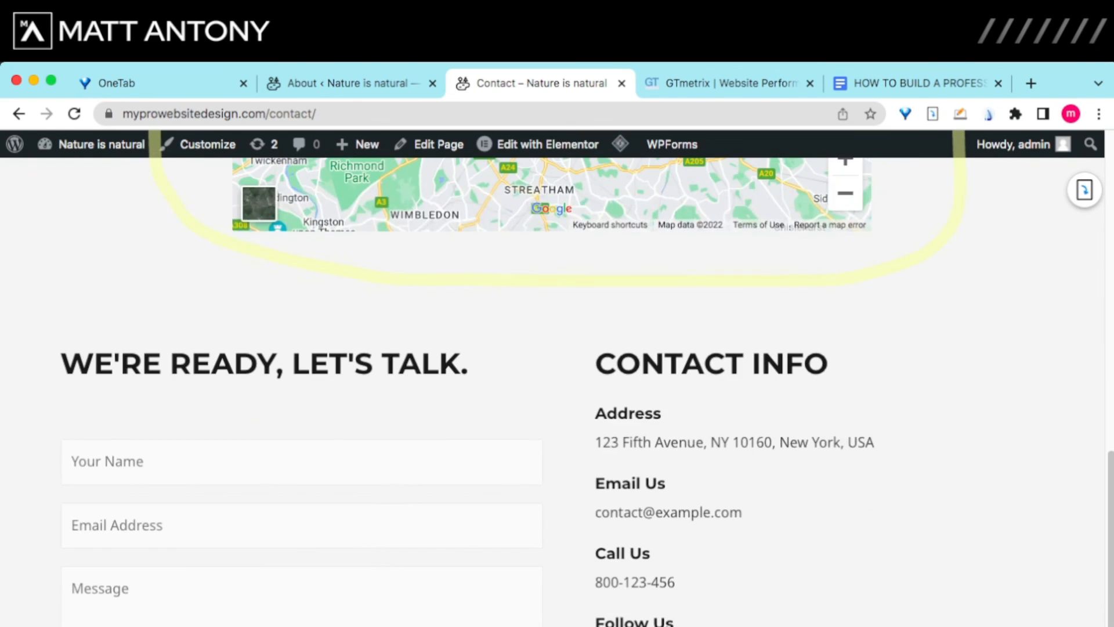
pyautogui.scroll(-1, 552, 377)
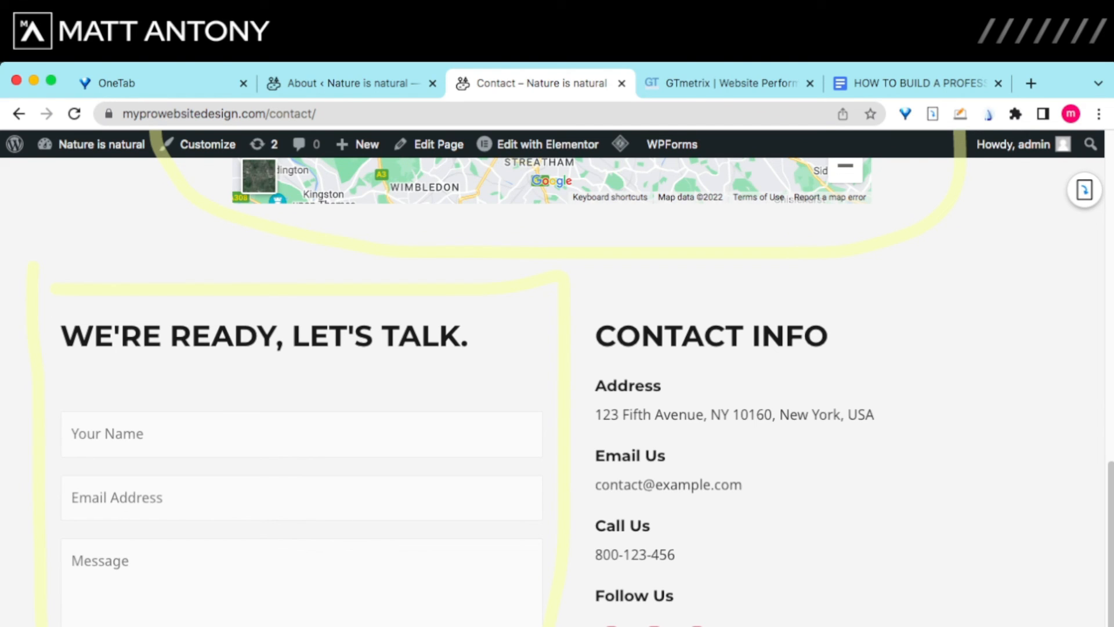
pyautogui.hotkey('ctrl', 'shift', 'Tab')
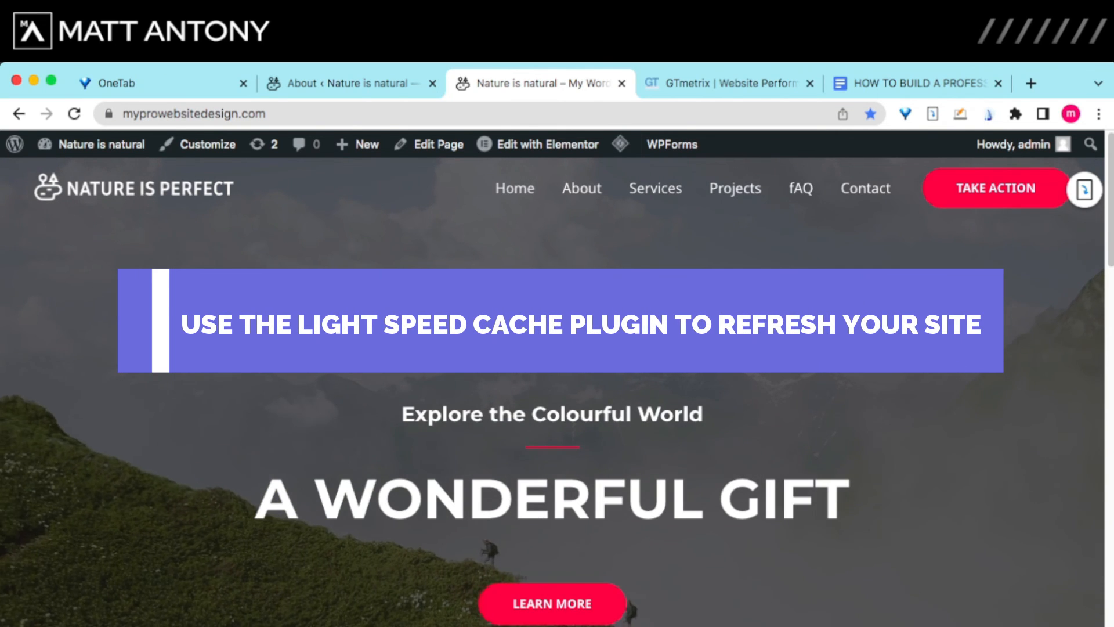
# Step: Switch from the live homepage to the GTmetrix browser tab
pyautogui.moveTo(619, 144)
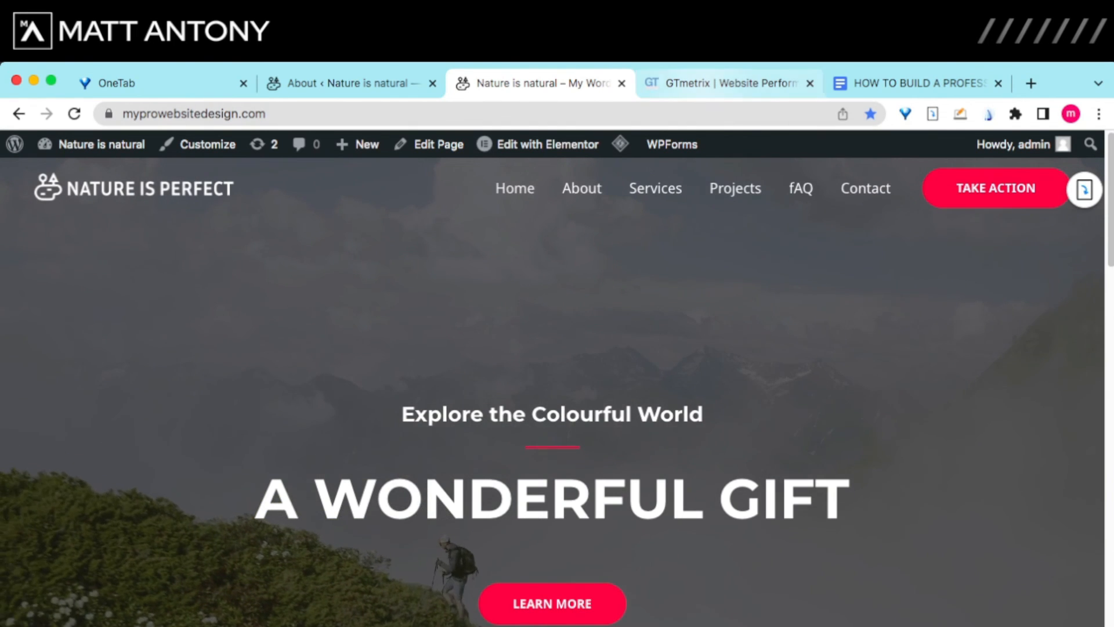
pyautogui.click(730, 84)
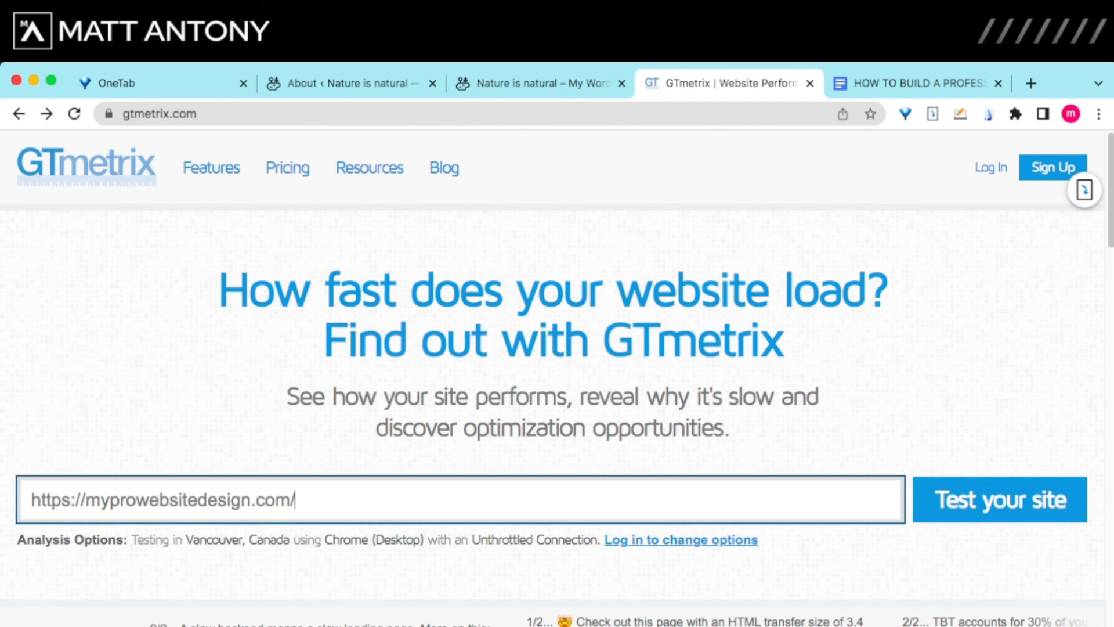
pyautogui.moveTo(30, 500); pyautogui.dragTo(295, 499)
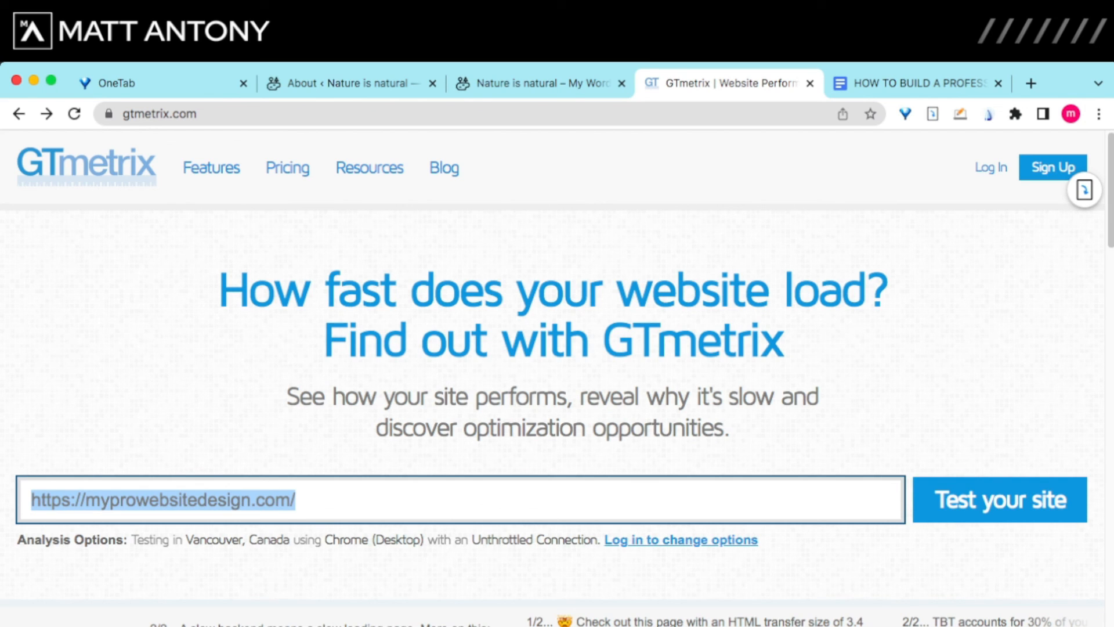
pyautogui.click(995, 498)
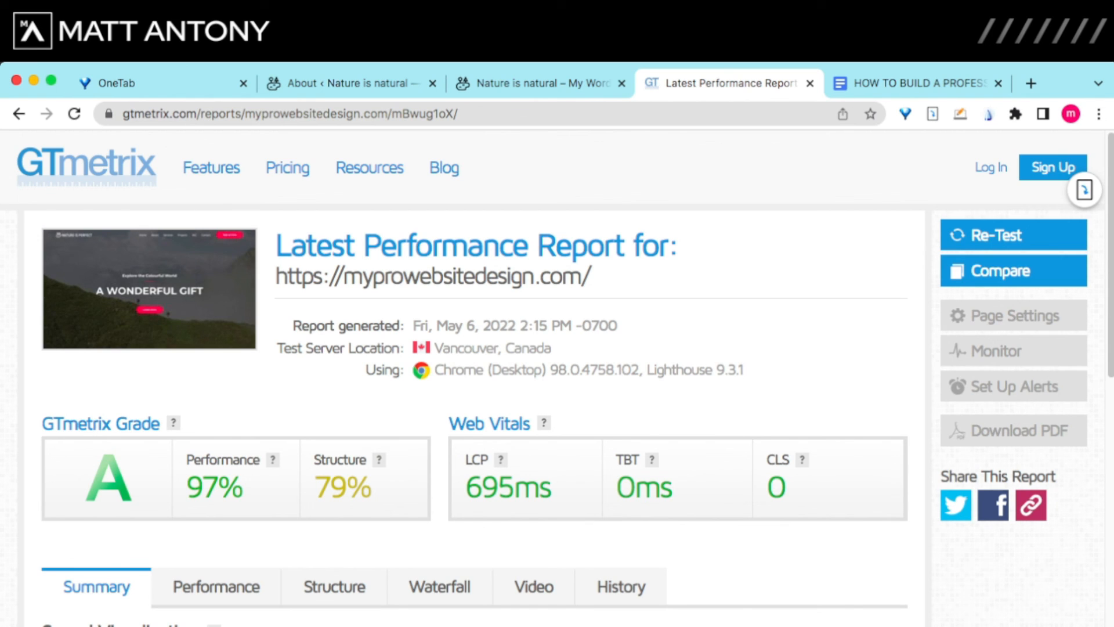
pyautogui.scroll(-1, 557, 377)
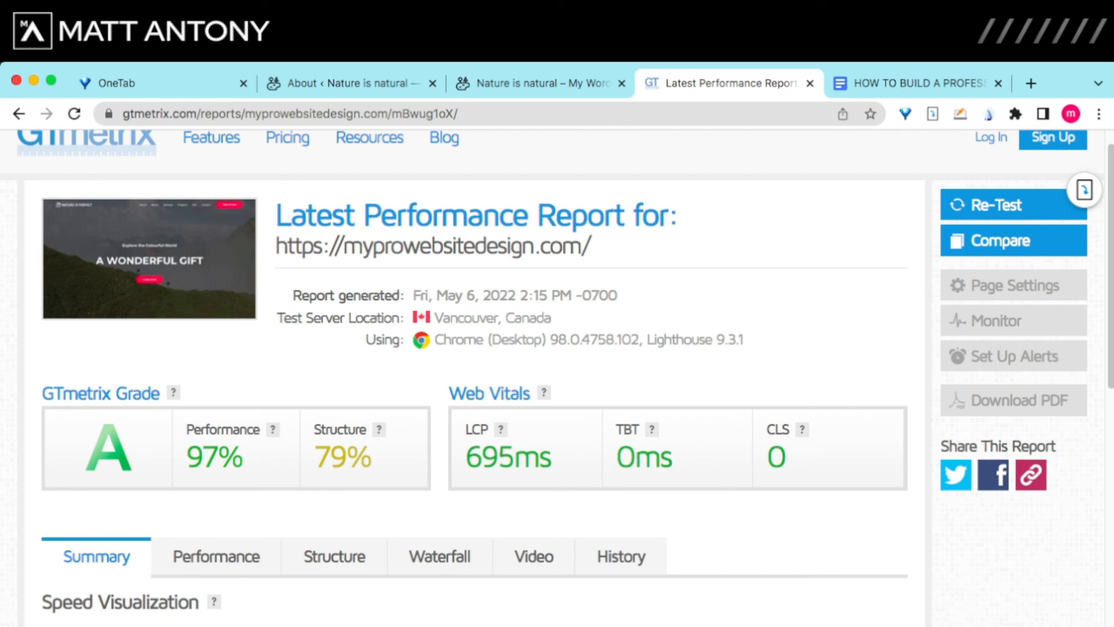
pyautogui.scroll(-5, 557, 377)
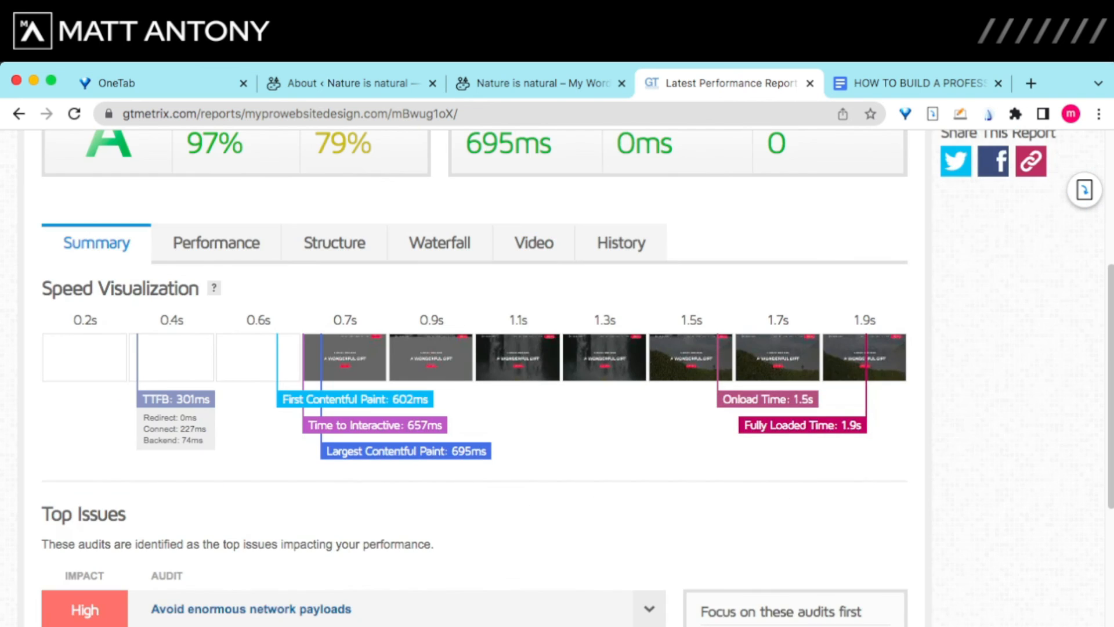
pyautogui.scroll(1, 557, 377)
pyautogui.scroll(3, 440, 371)
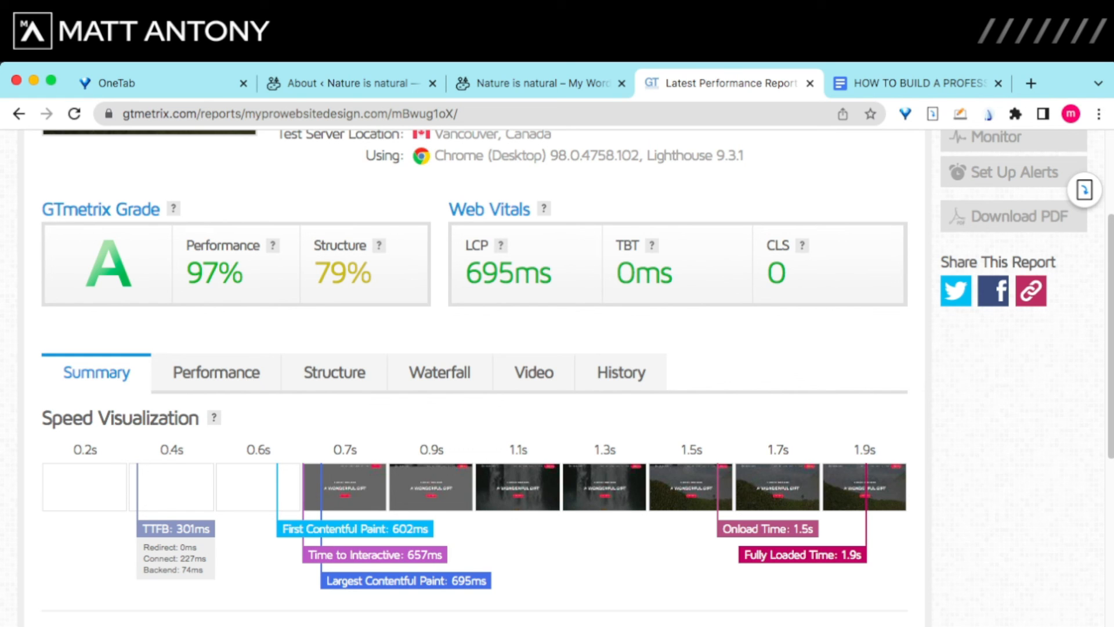
pyautogui.scroll(-2, 473, 377)
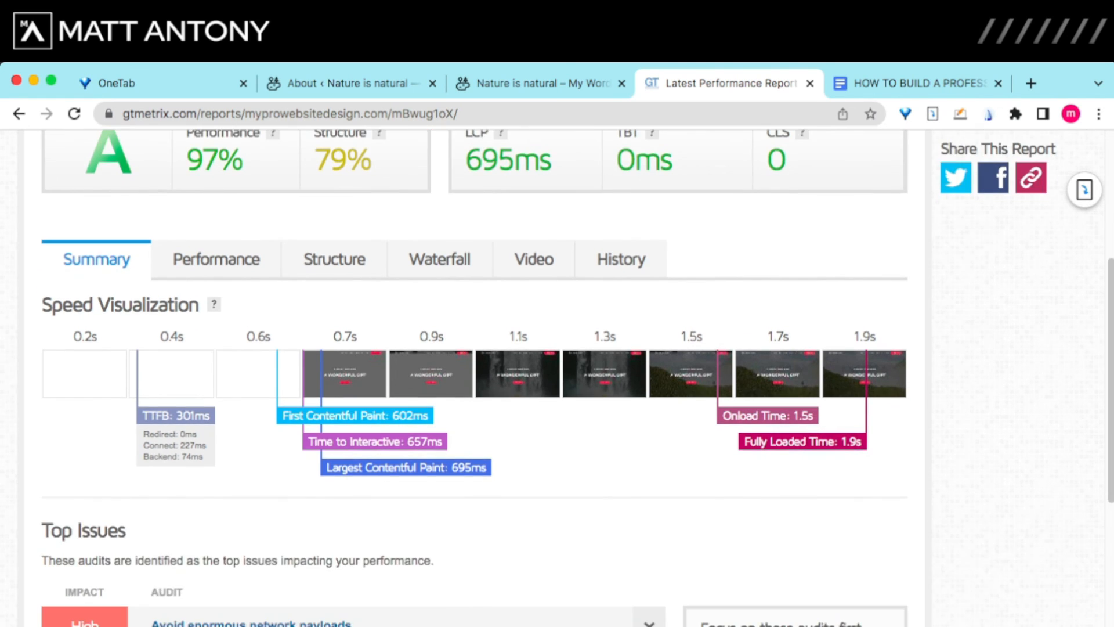
pyautogui.scroll(6, 473, 377)
pyautogui.scroll(-2, 473, 377)
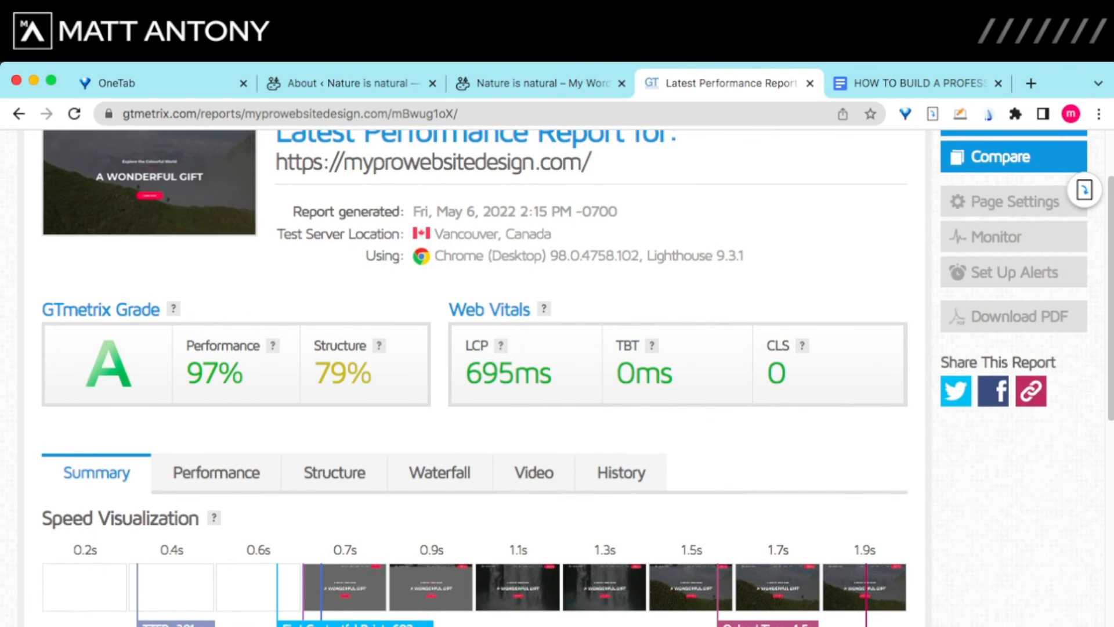
pyautogui.scroll(-2, 473, 378)
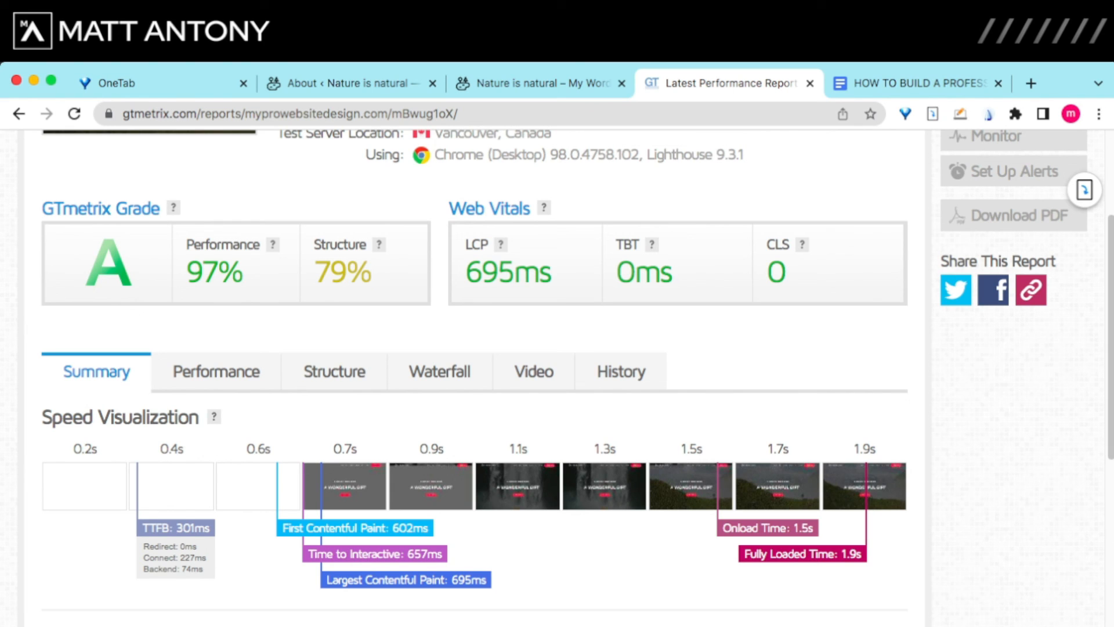
pyautogui.scroll(-3, 474, 377)
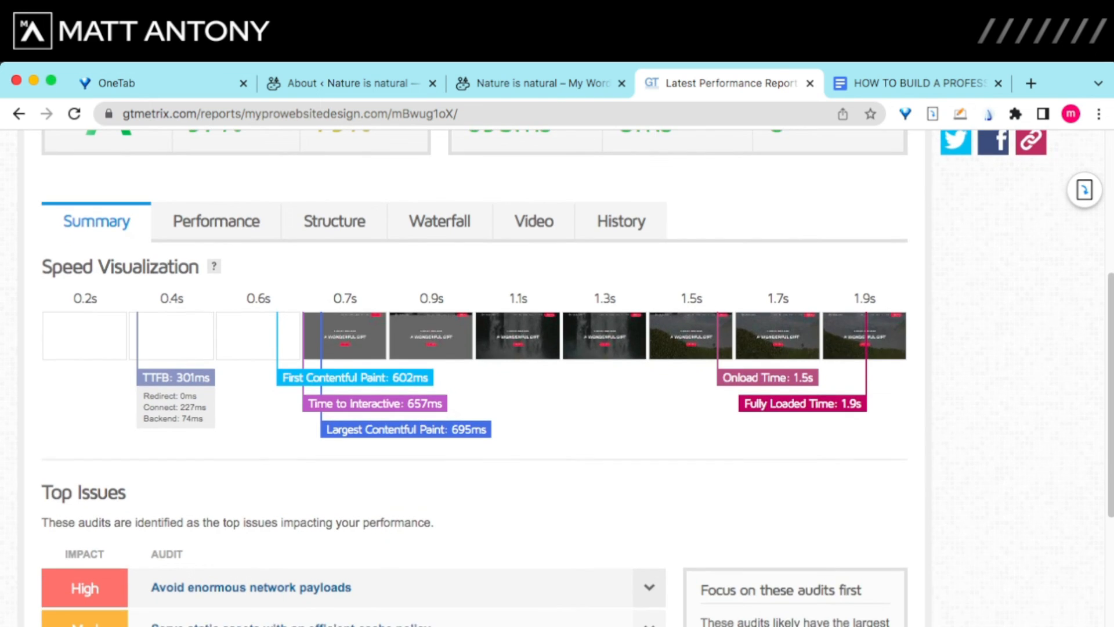
pyautogui.scroll(6, 475, 378)
pyautogui.scroll(-5, 475, 377)
pyautogui.scroll(3, 474, 377)
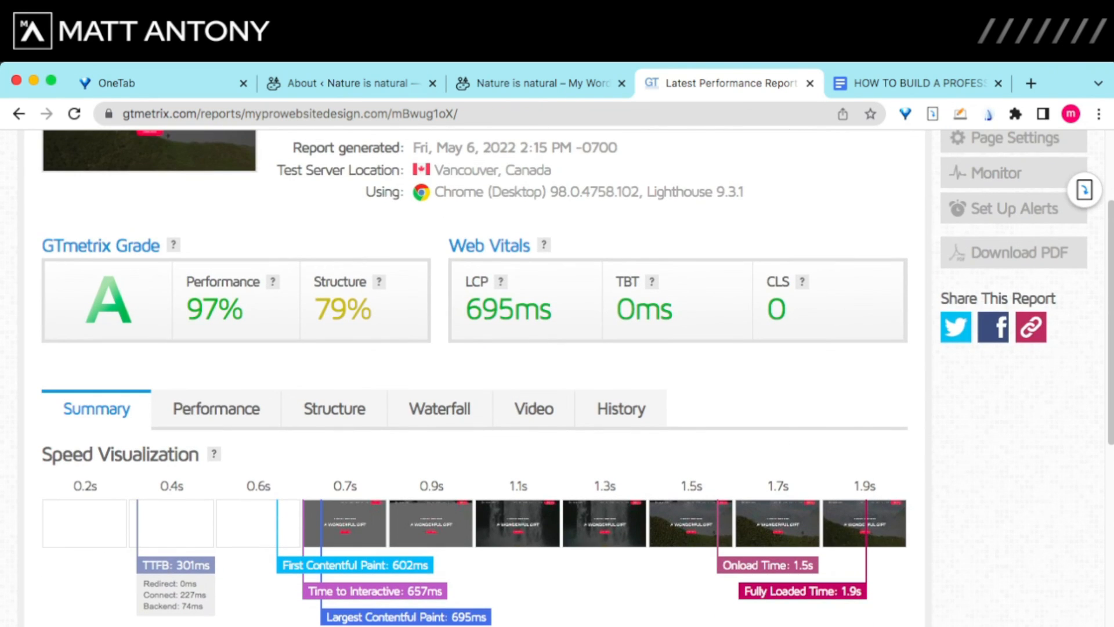
pyautogui.scroll(-5, 475, 377)
pyautogui.scroll(-2, 475, 377)
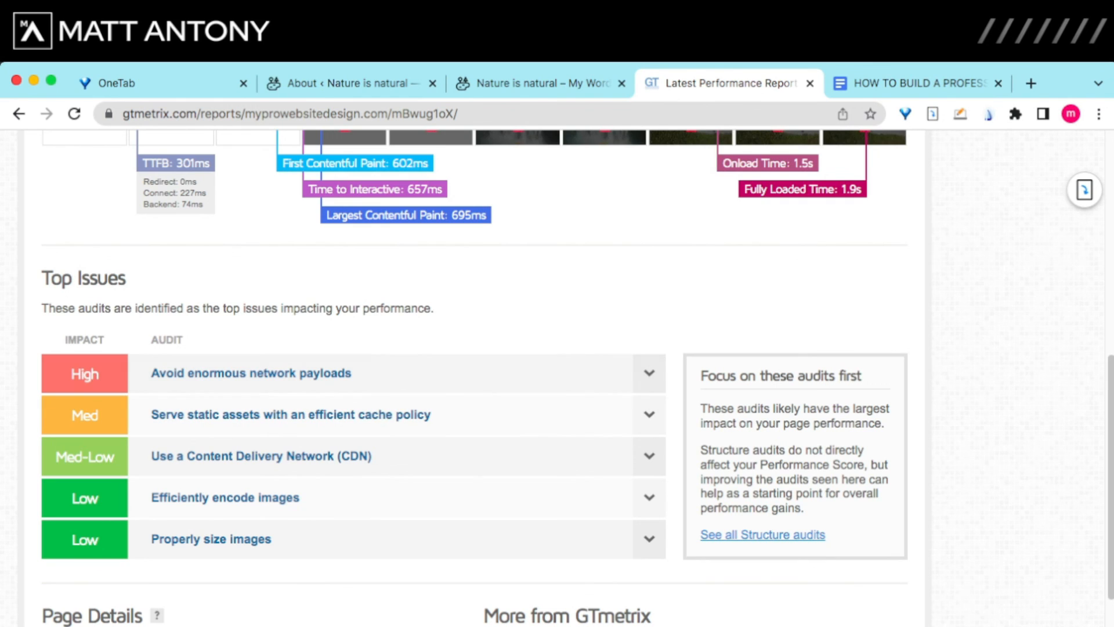
pyautogui.moveTo(41, 278); pyautogui.dragTo(125, 278)
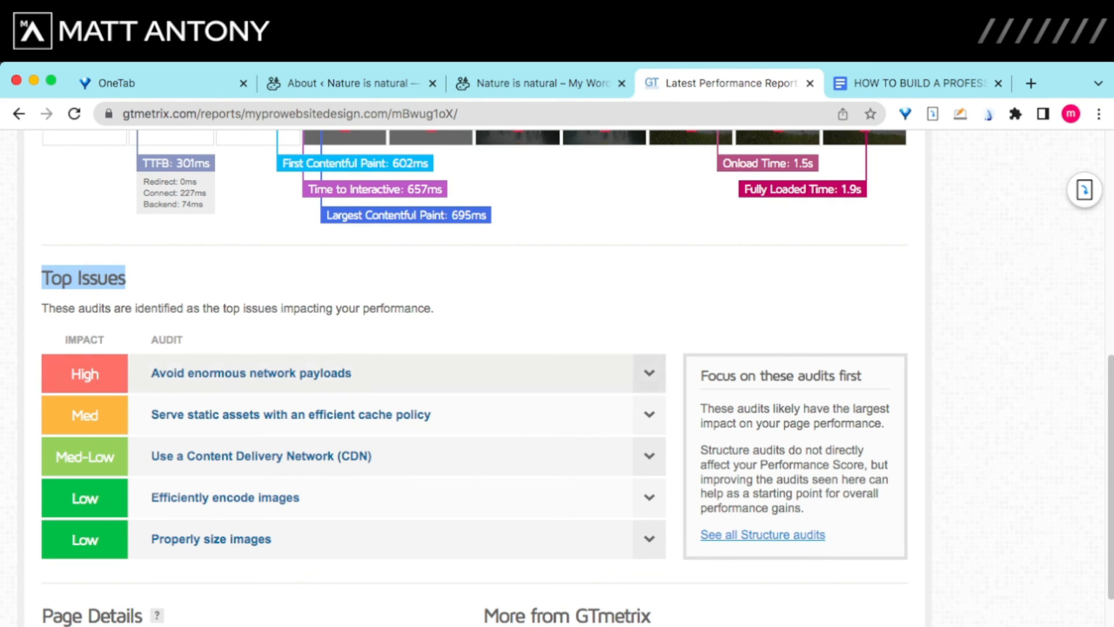
pyautogui.click(137, 279)
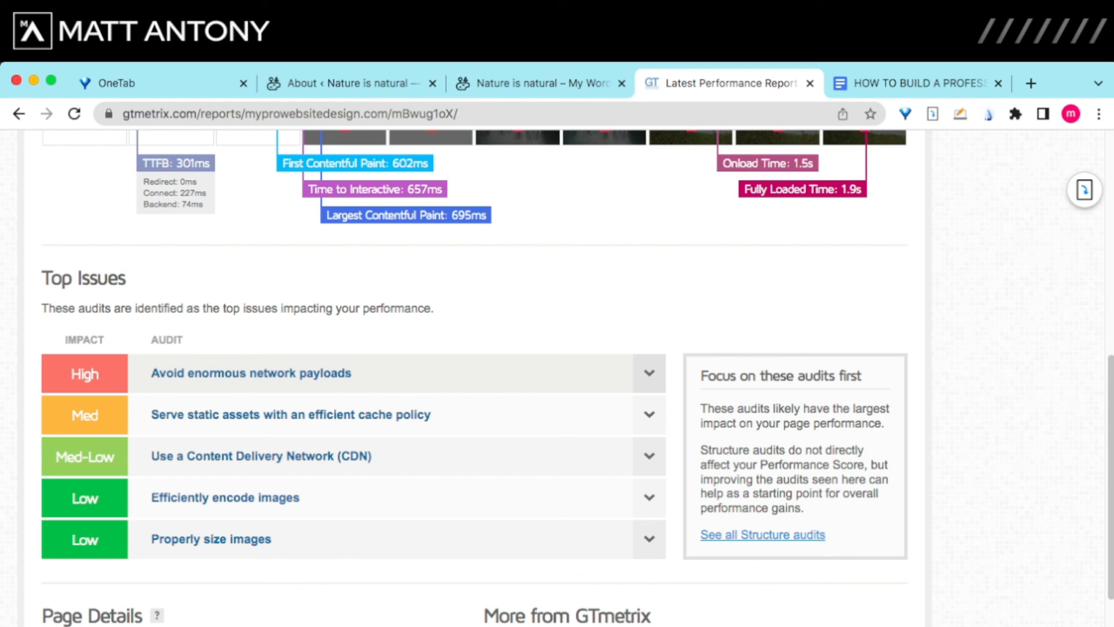
pyautogui.scroll(5, 473, 377)
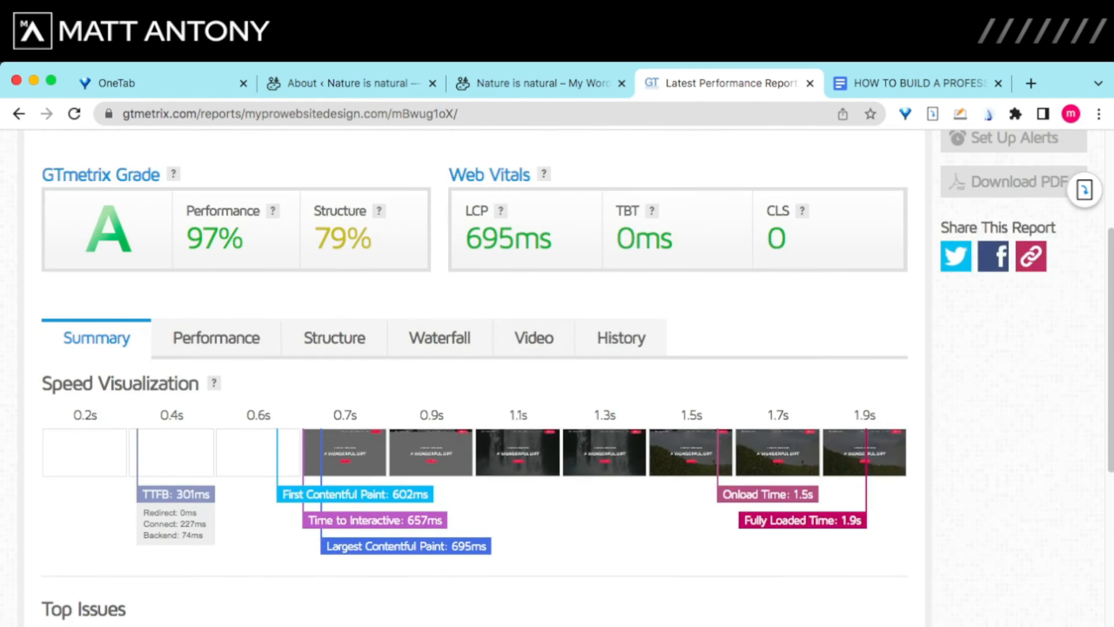
pyautogui.scroll(-9, 474, 378)
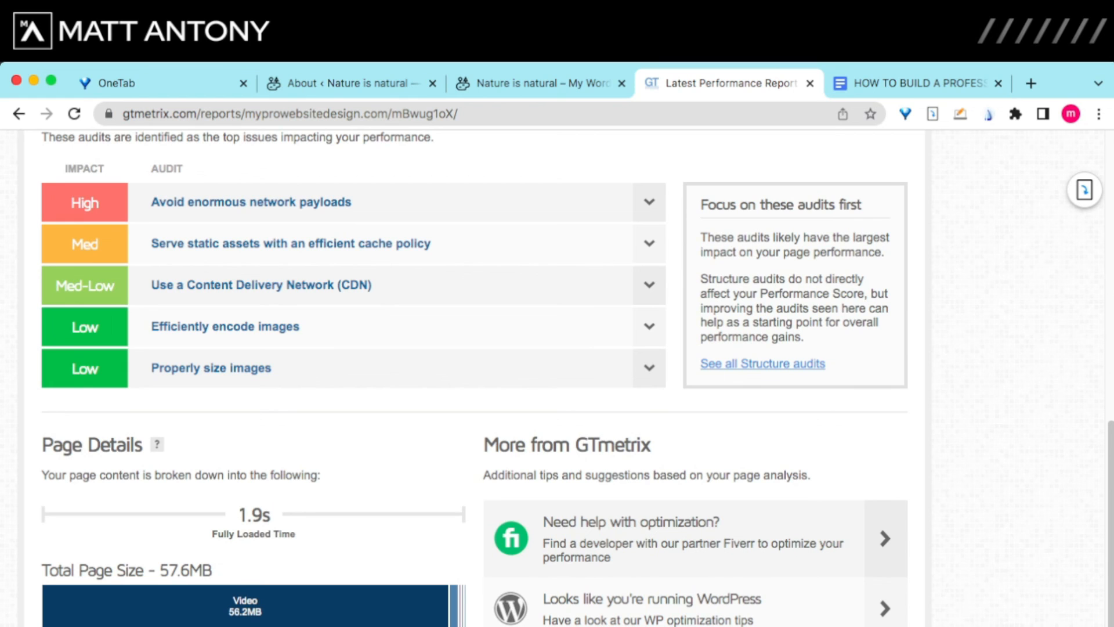
pyautogui.scroll(5, 473, 377)
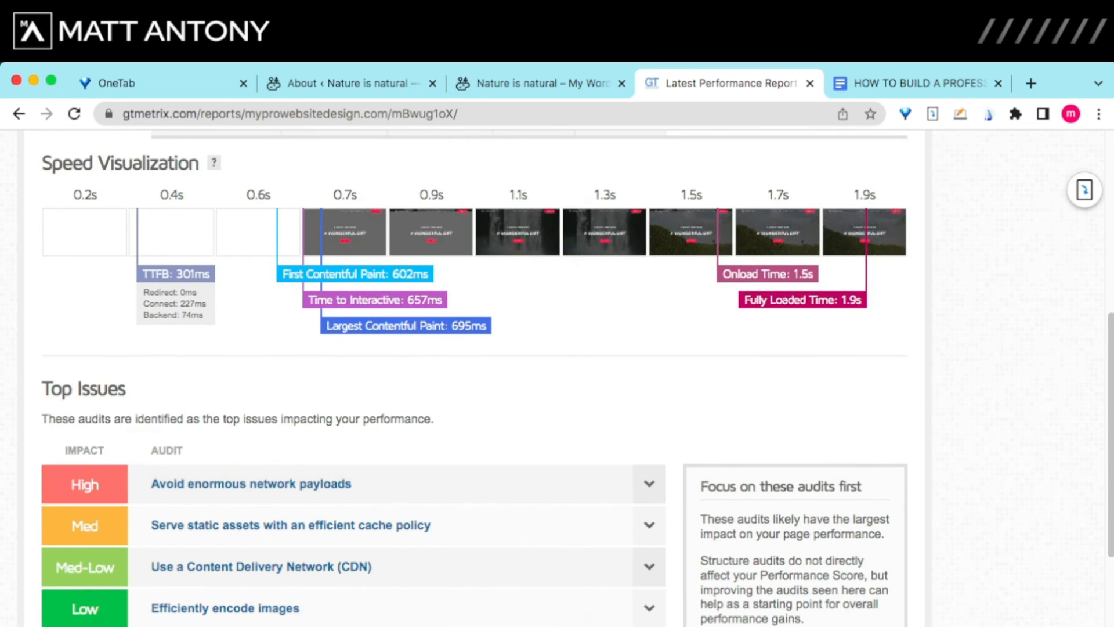
pyautogui.scroll(5, 474, 377)
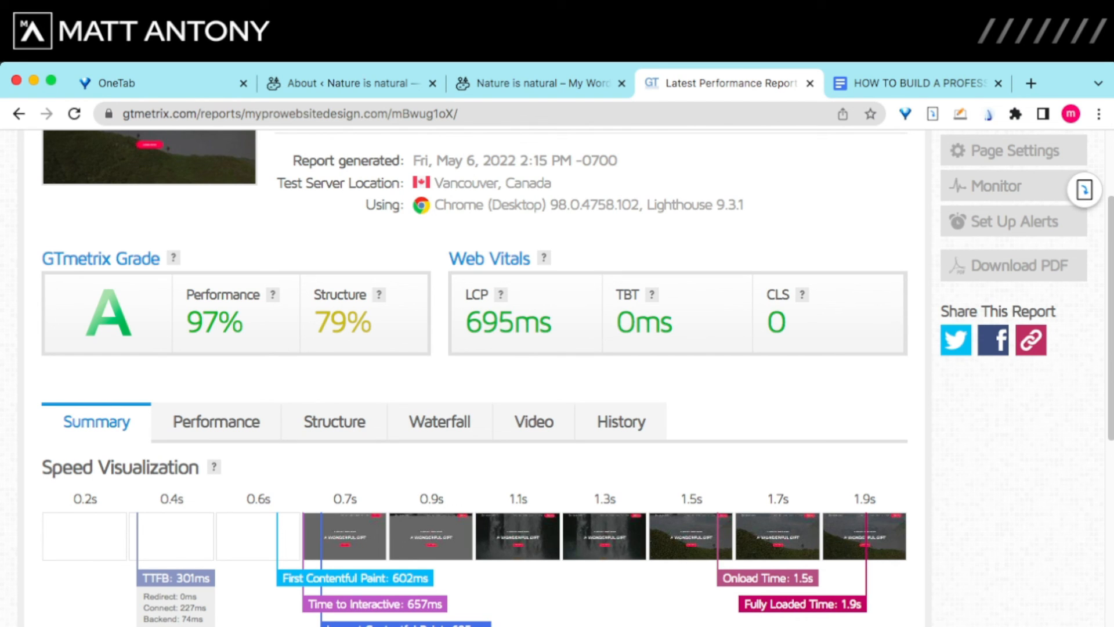
pyautogui.scroll(-5, 474, 378)
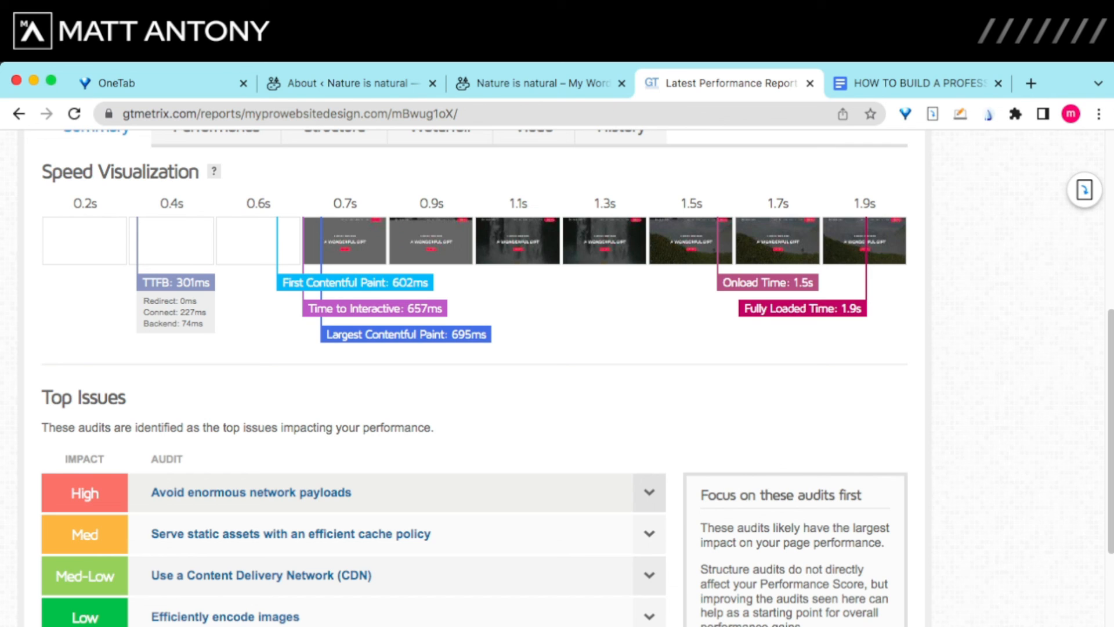
pyautogui.scroll(-10, 474, 377)
pyautogui.scroll(10, 474, 377)
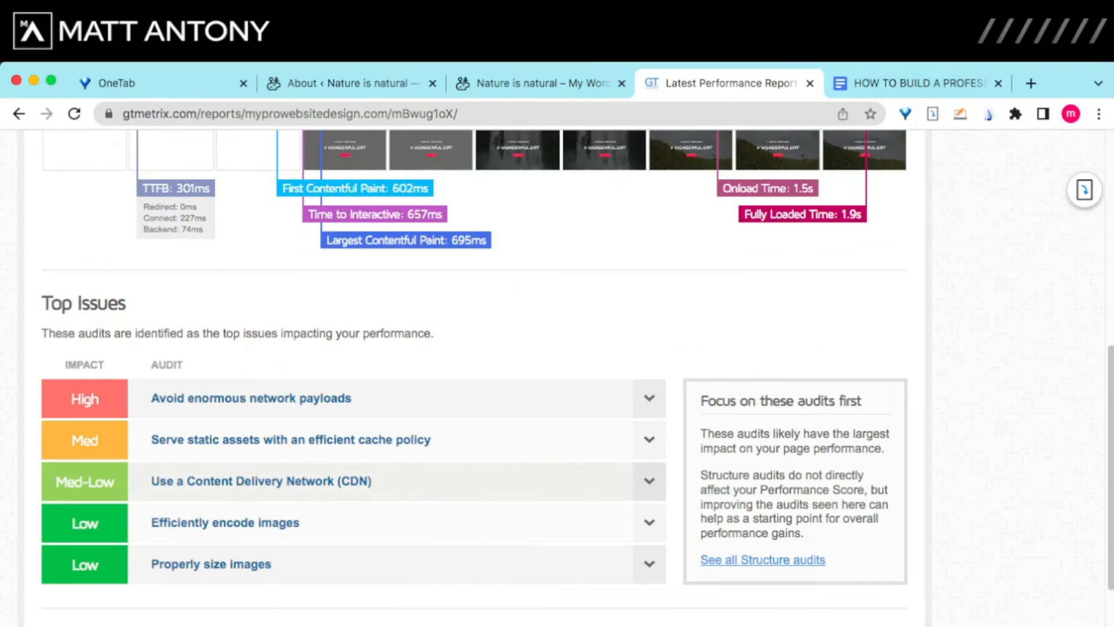
pyautogui.scroll(8, 474, 378)
pyautogui.scroll(-2, 474, 377)
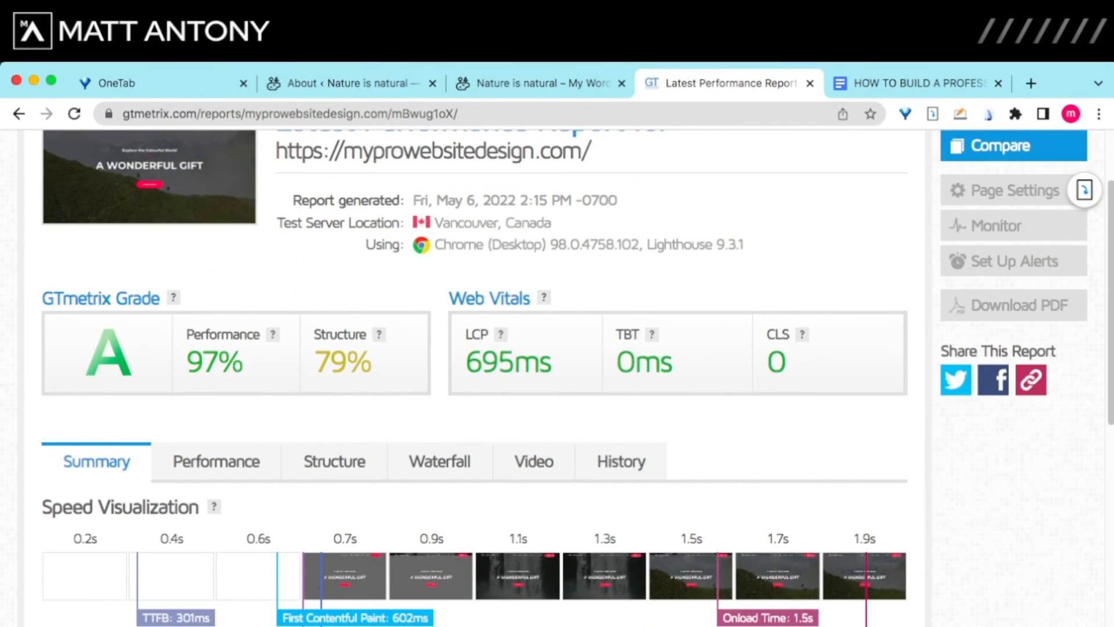